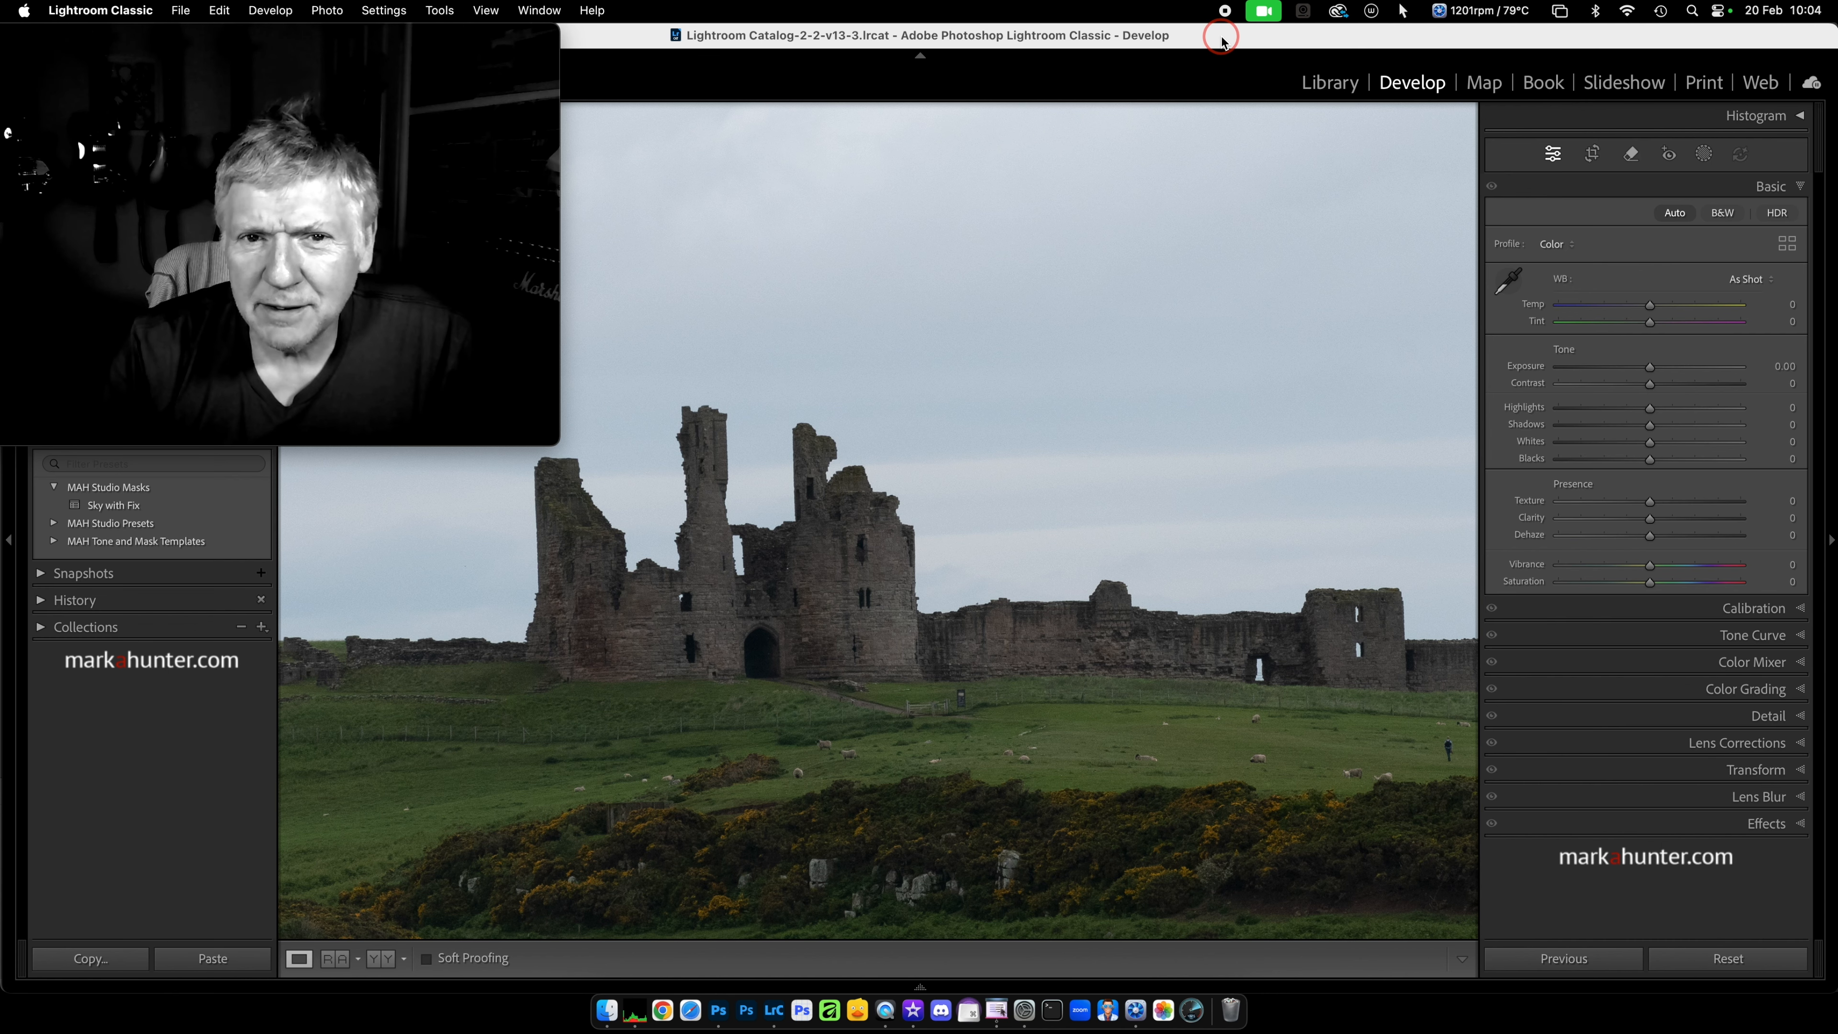
left_click(1706, 155)
left_click(1650, 231)
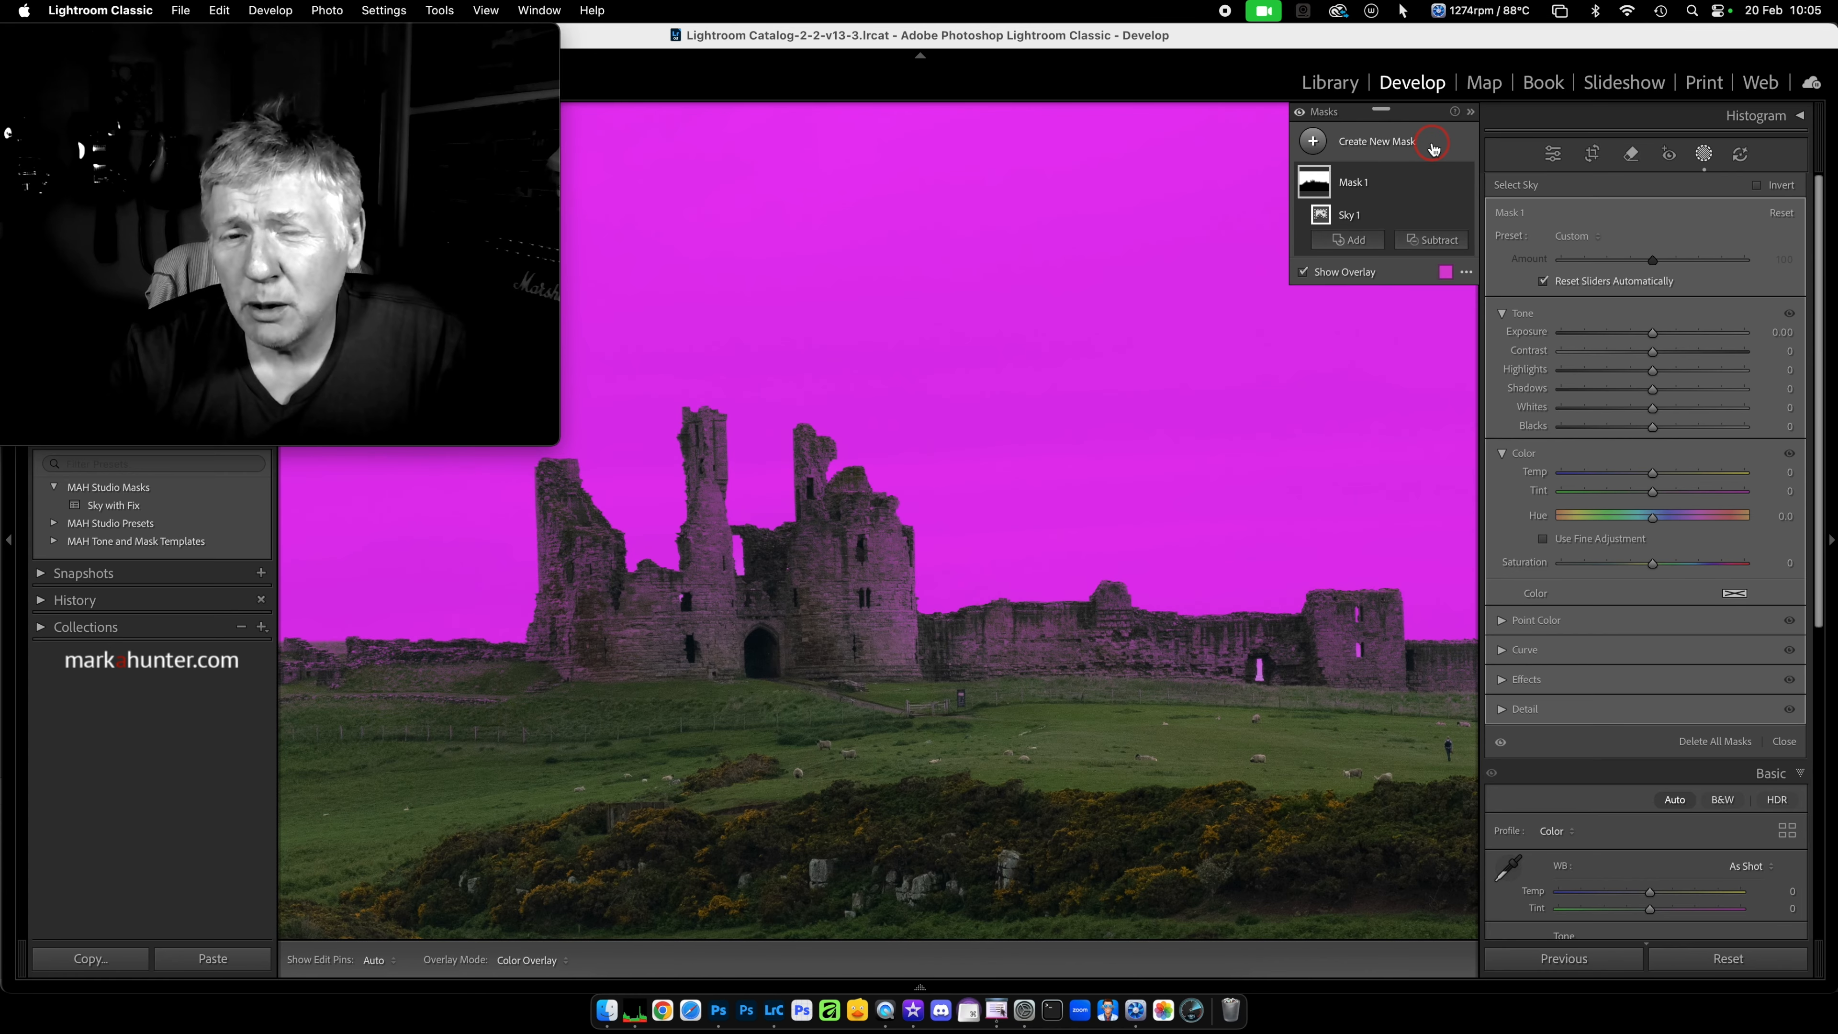
left_click(1444, 182)
left_click(1469, 419)
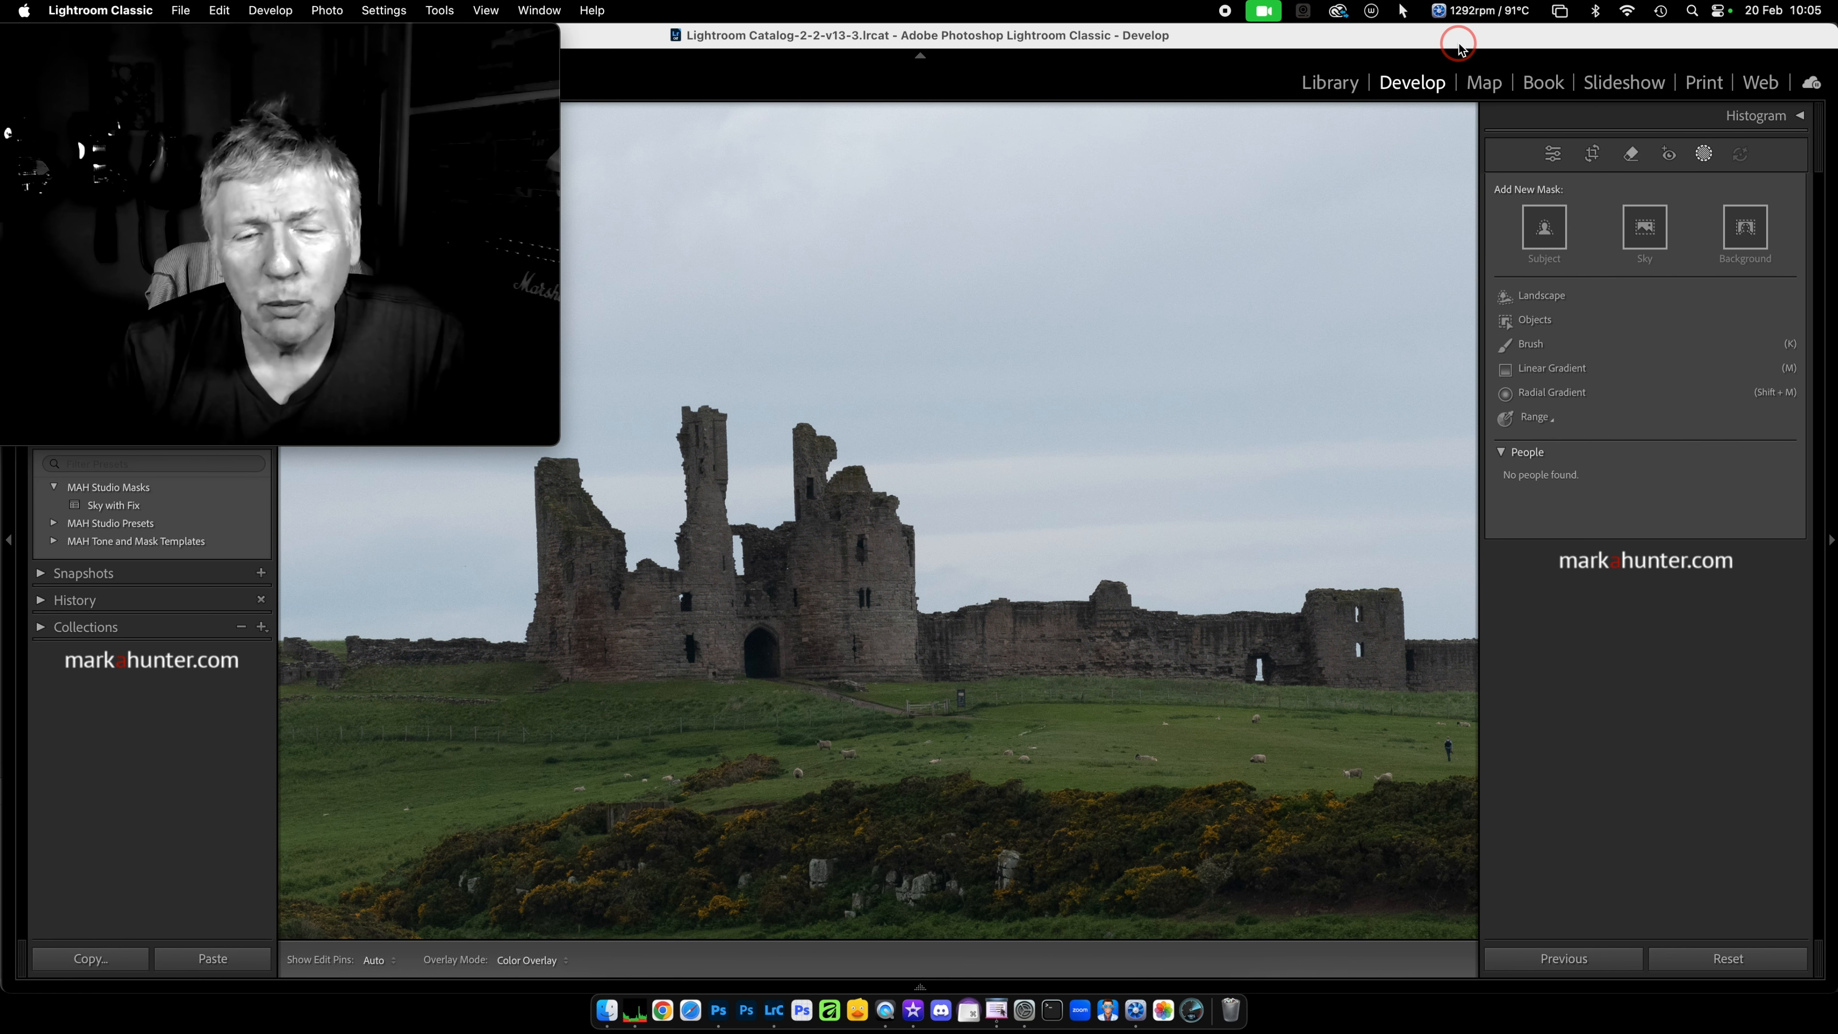
left_click(1553, 153)
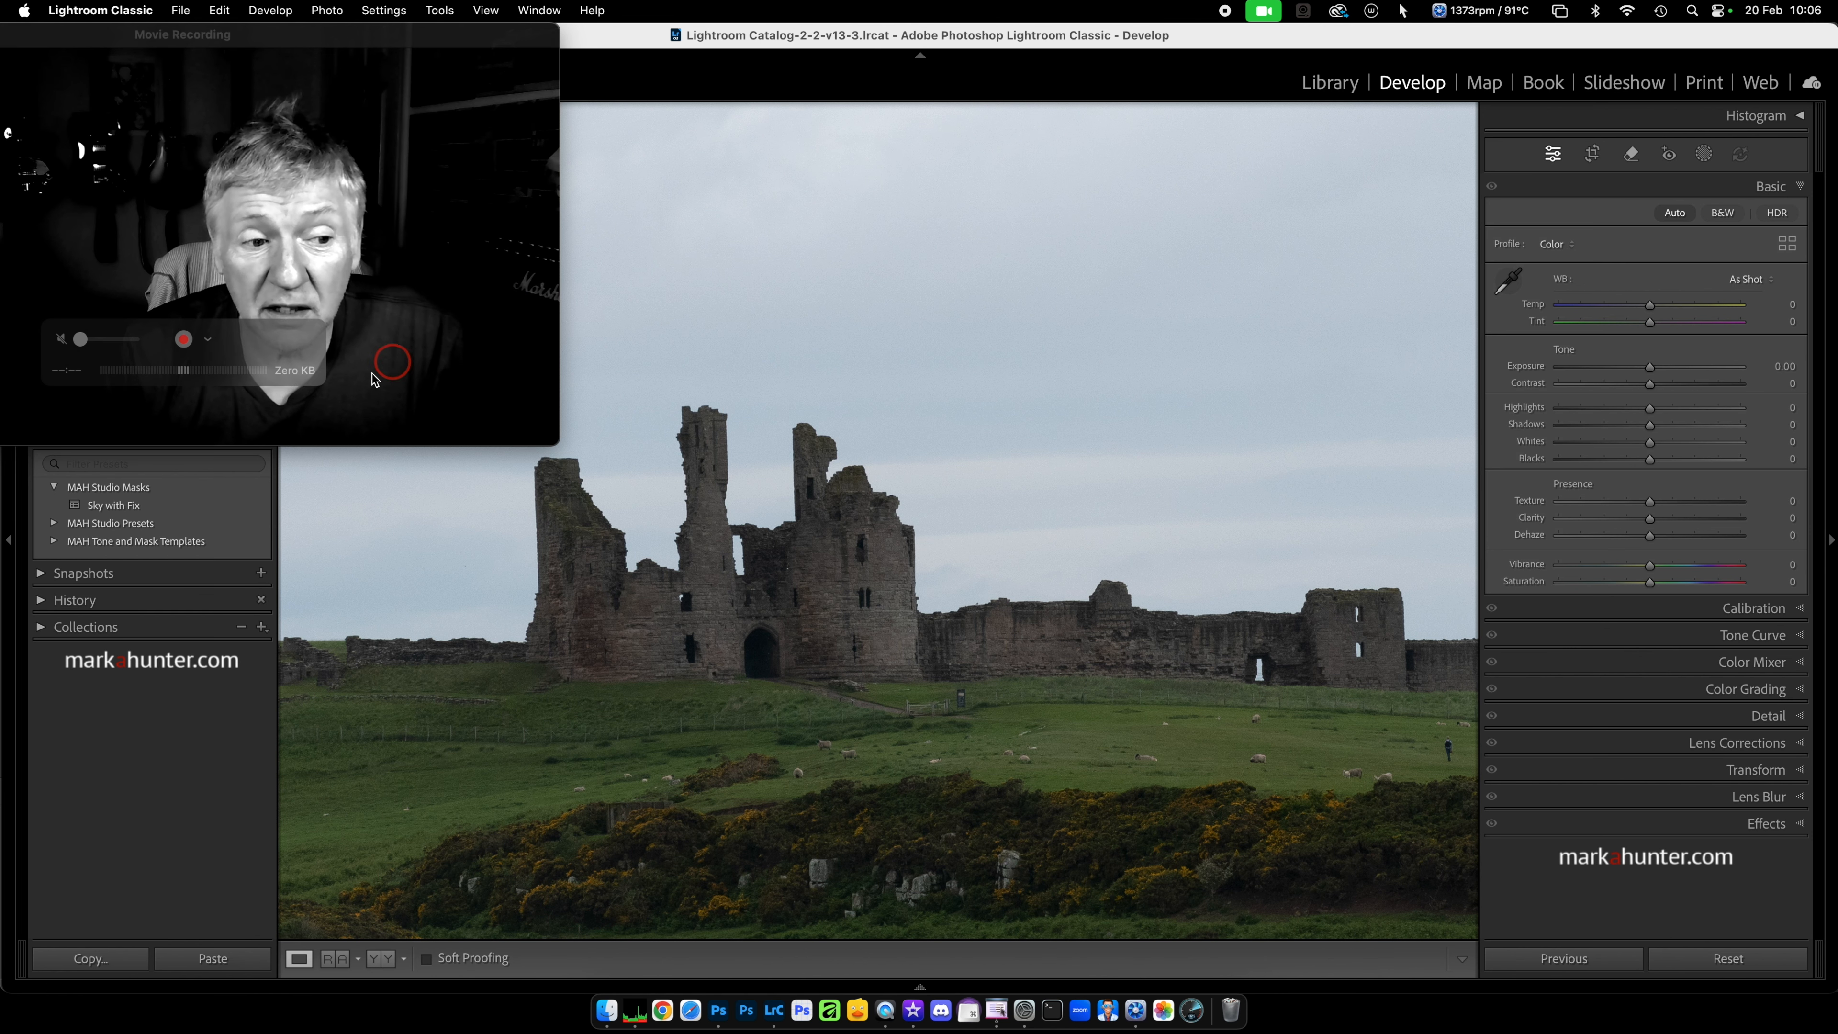
Step: Apply the "Sky with Fix" preset to the castle photo and open the components of its mask
left_click(131, 510)
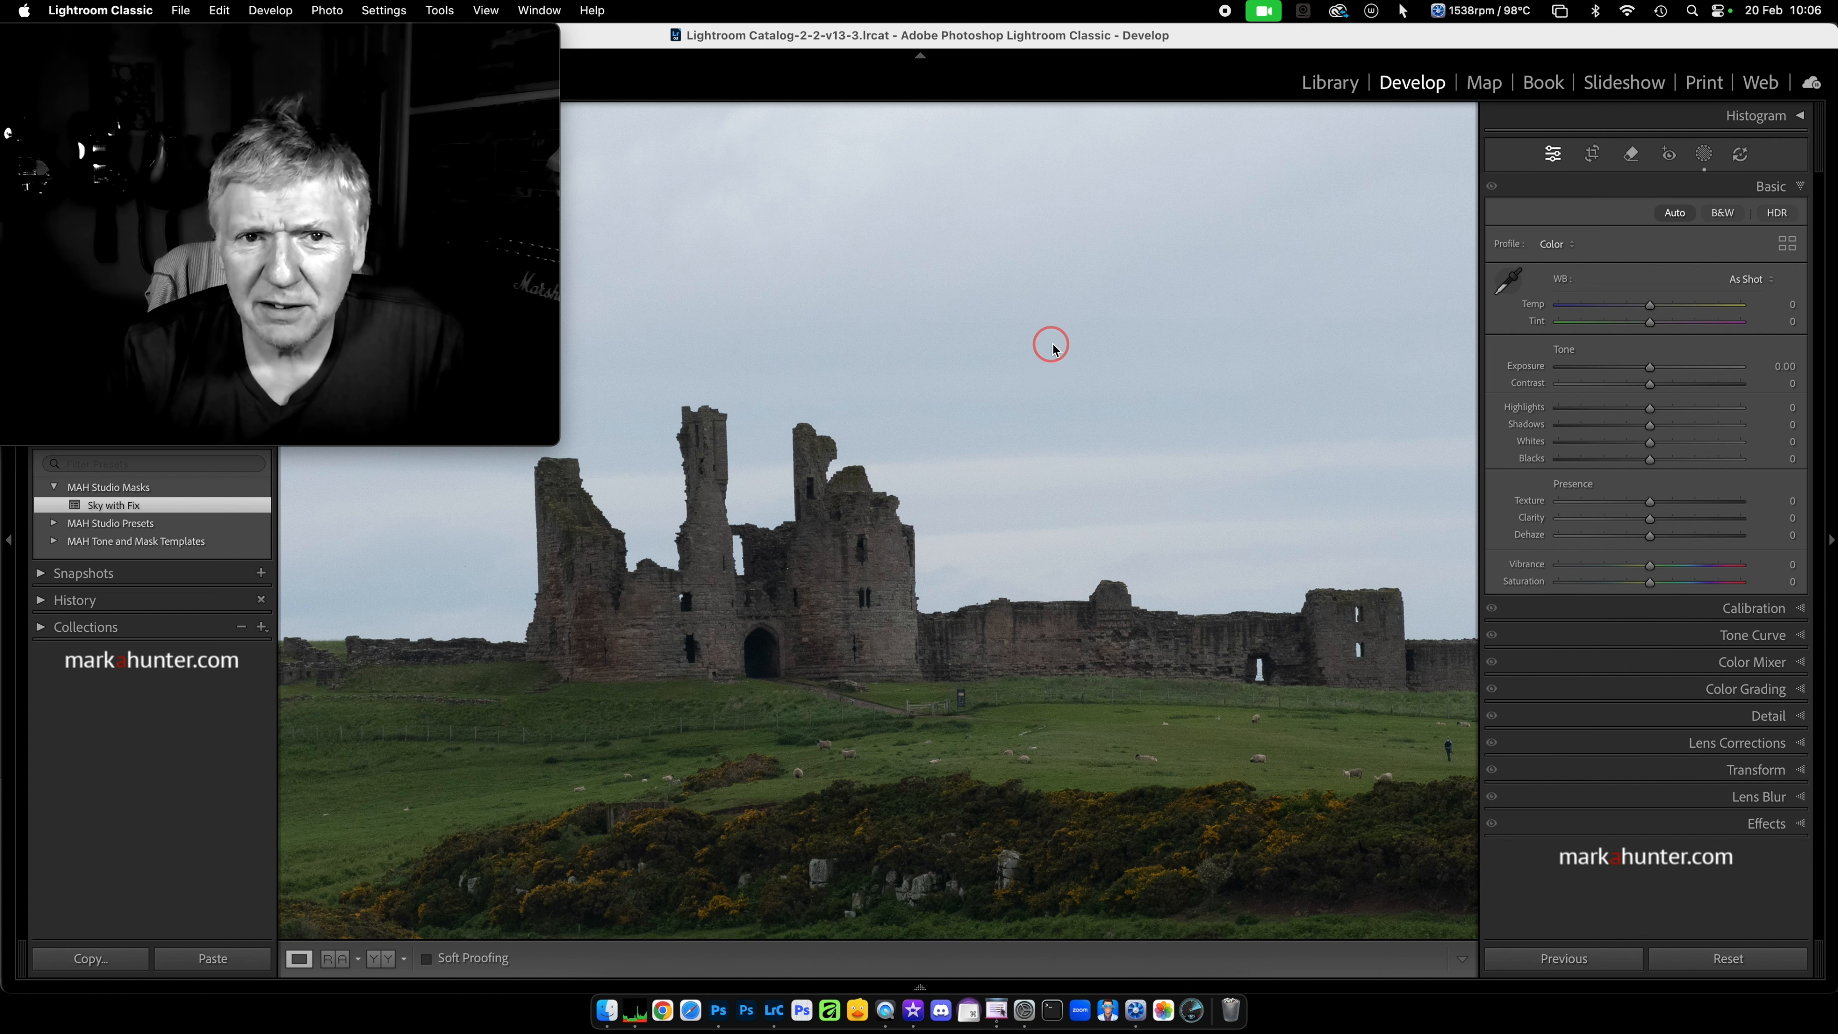
left_click(1704, 154)
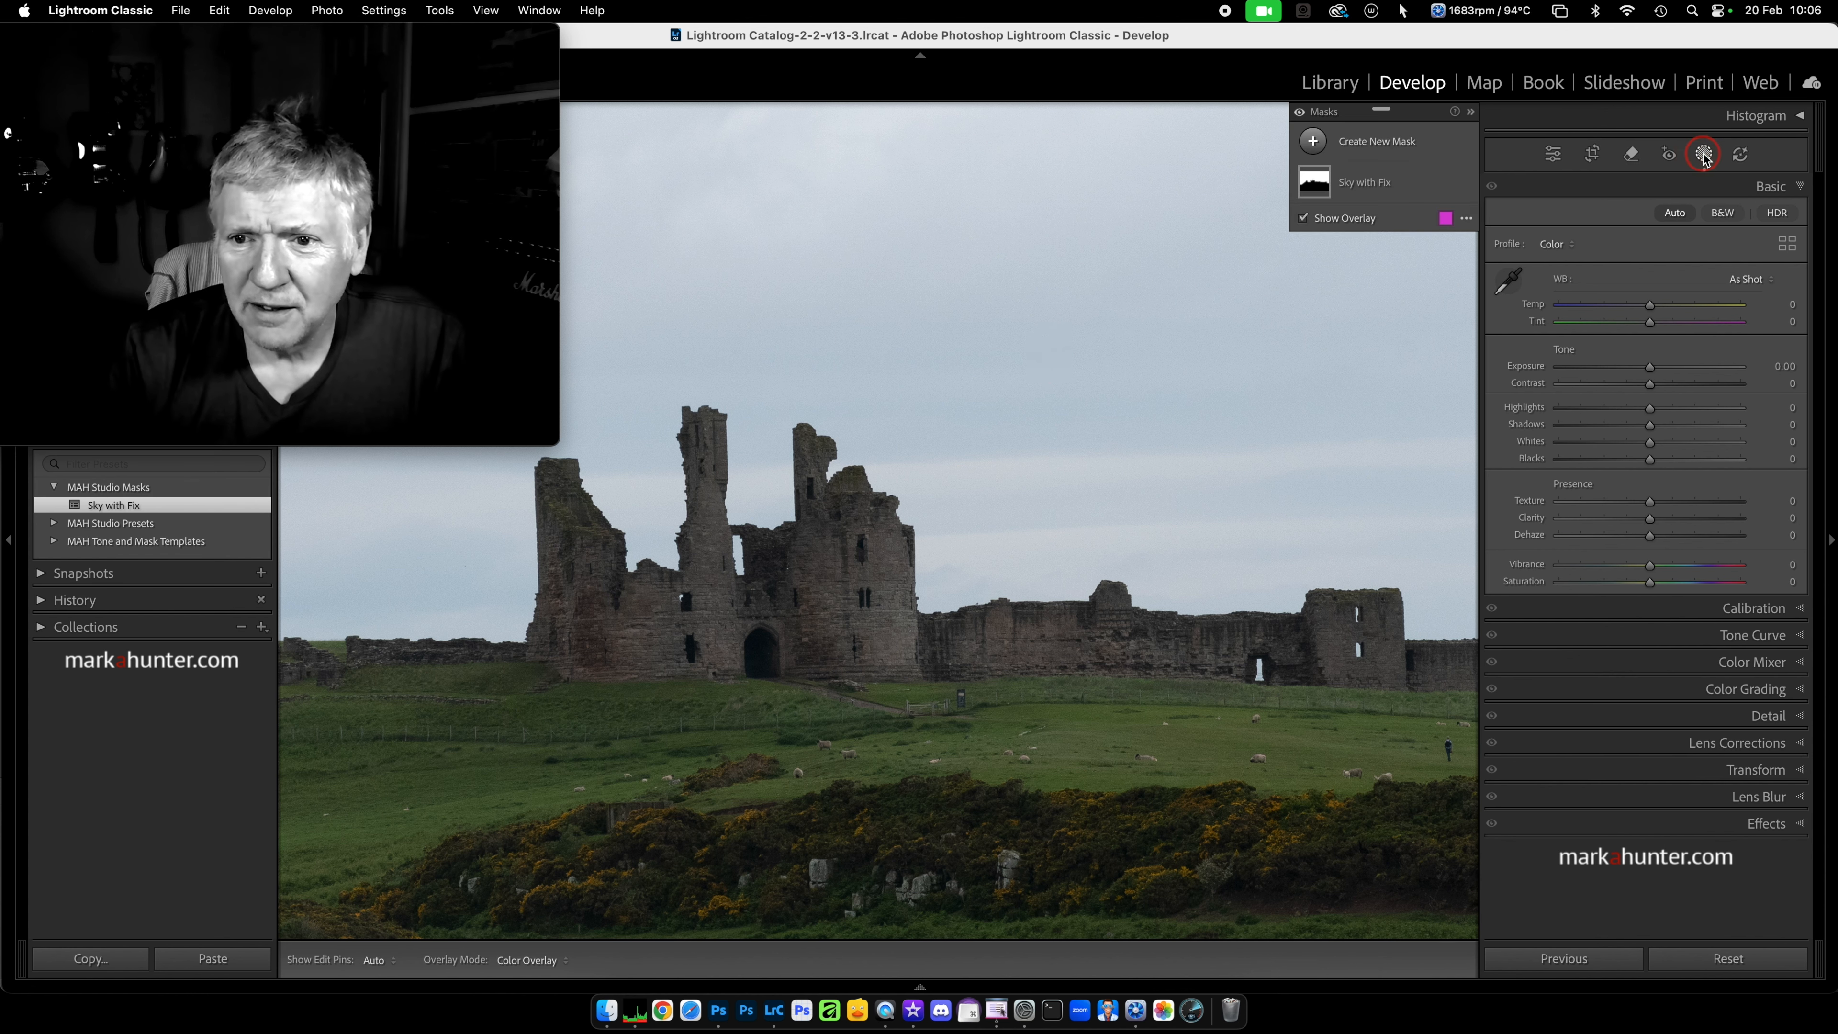
left_click(1419, 182)
left_click(1379, 214)
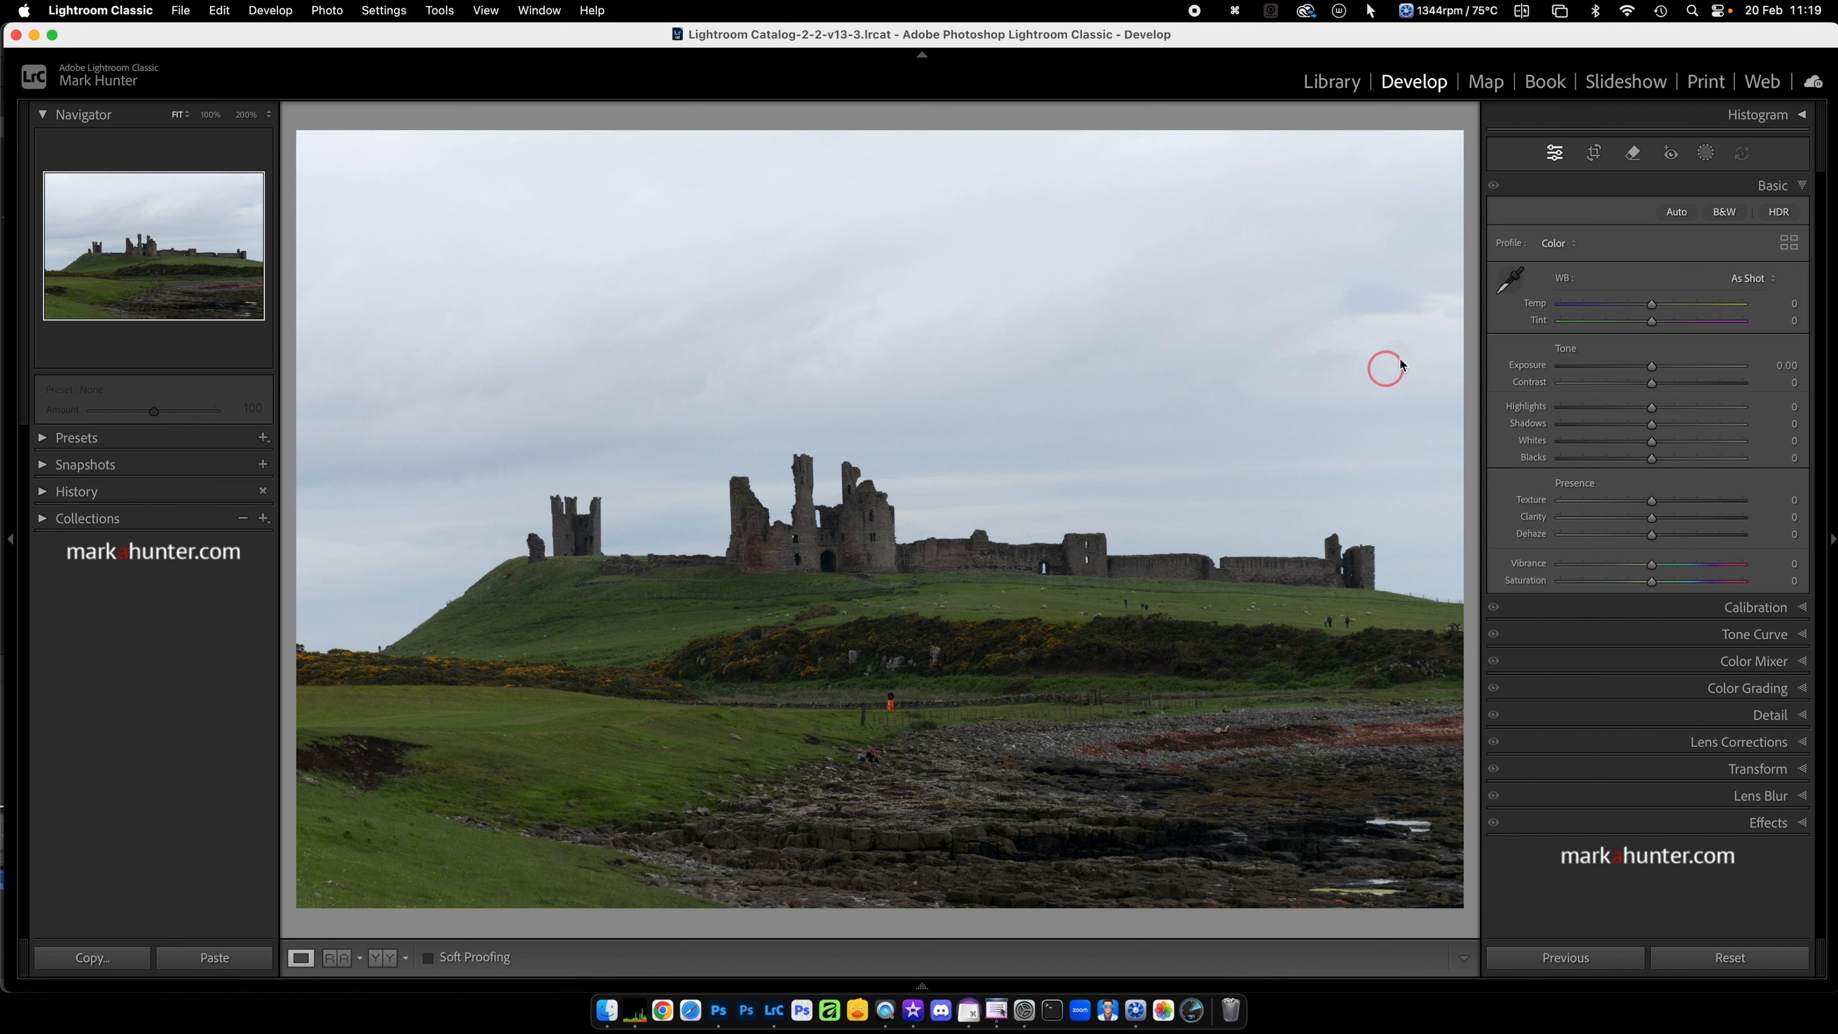
Step: Create a Select Sky mask on the coastal castle photo and subtract an inverted Select Sky selection from it
left_click(1706, 154)
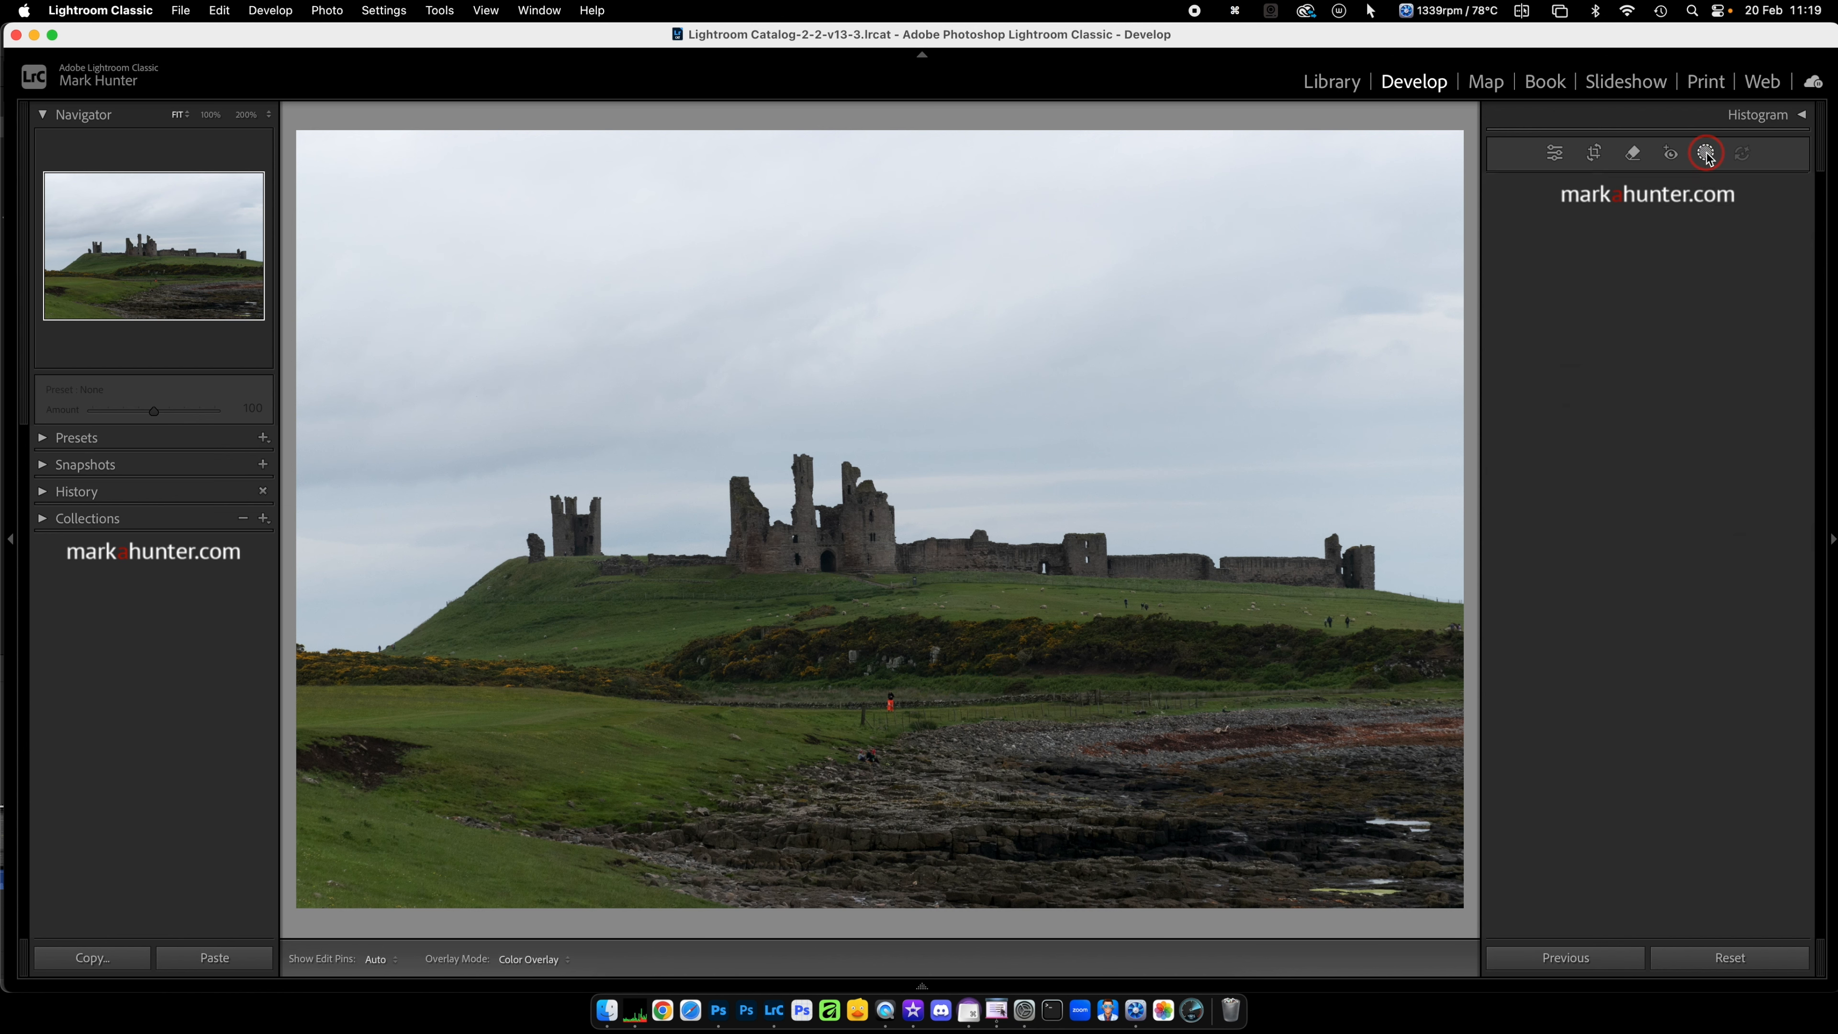
left_click(1651, 230)
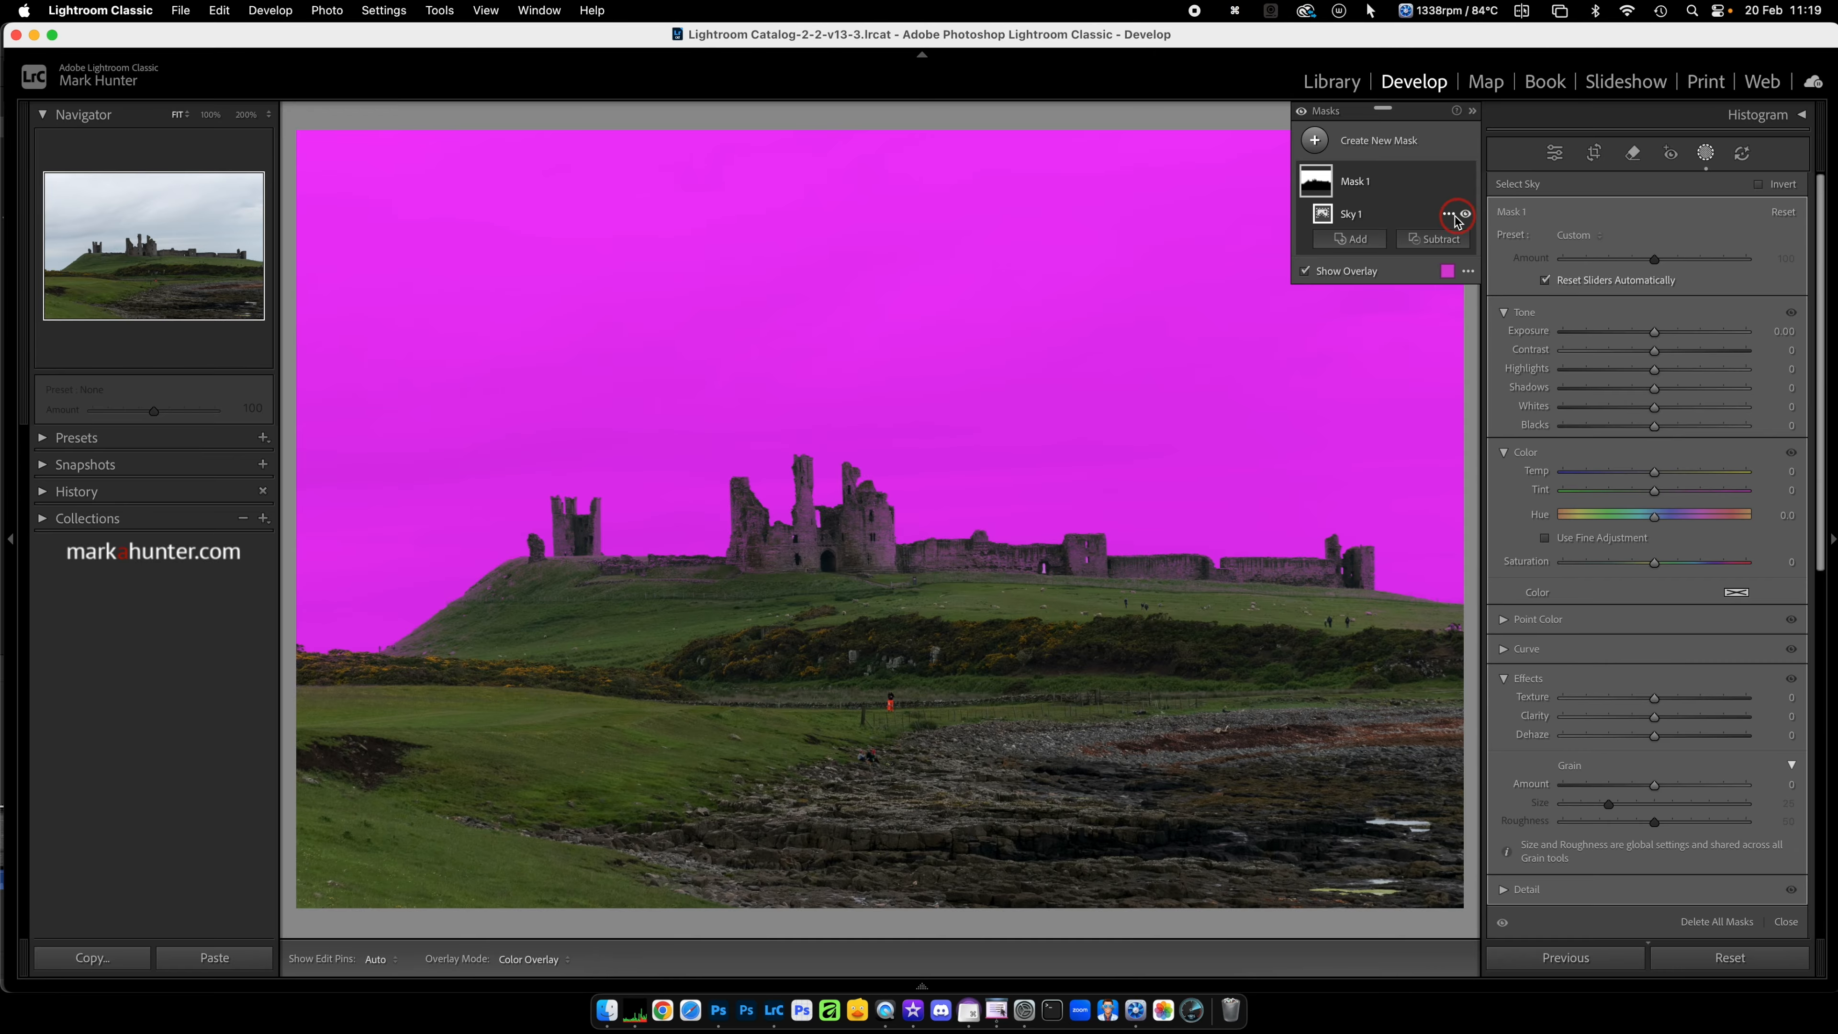
left_click(1437, 240)
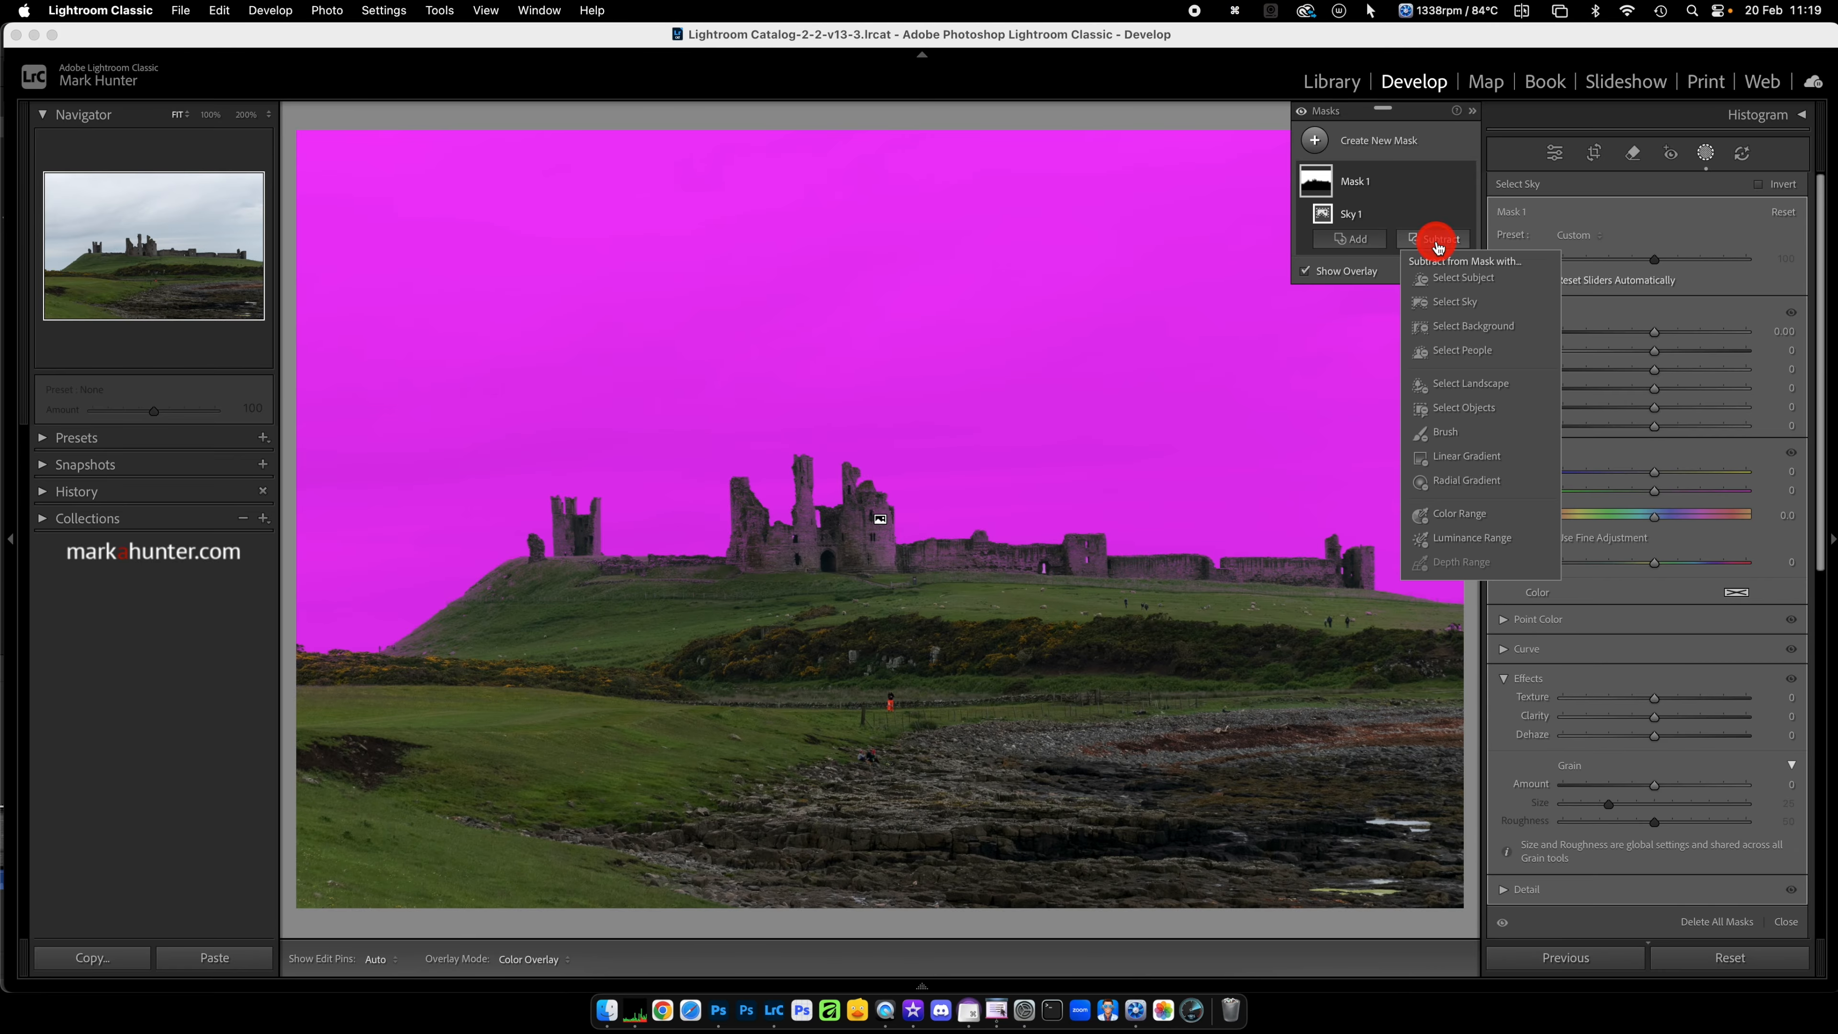
left_click(1458, 305)
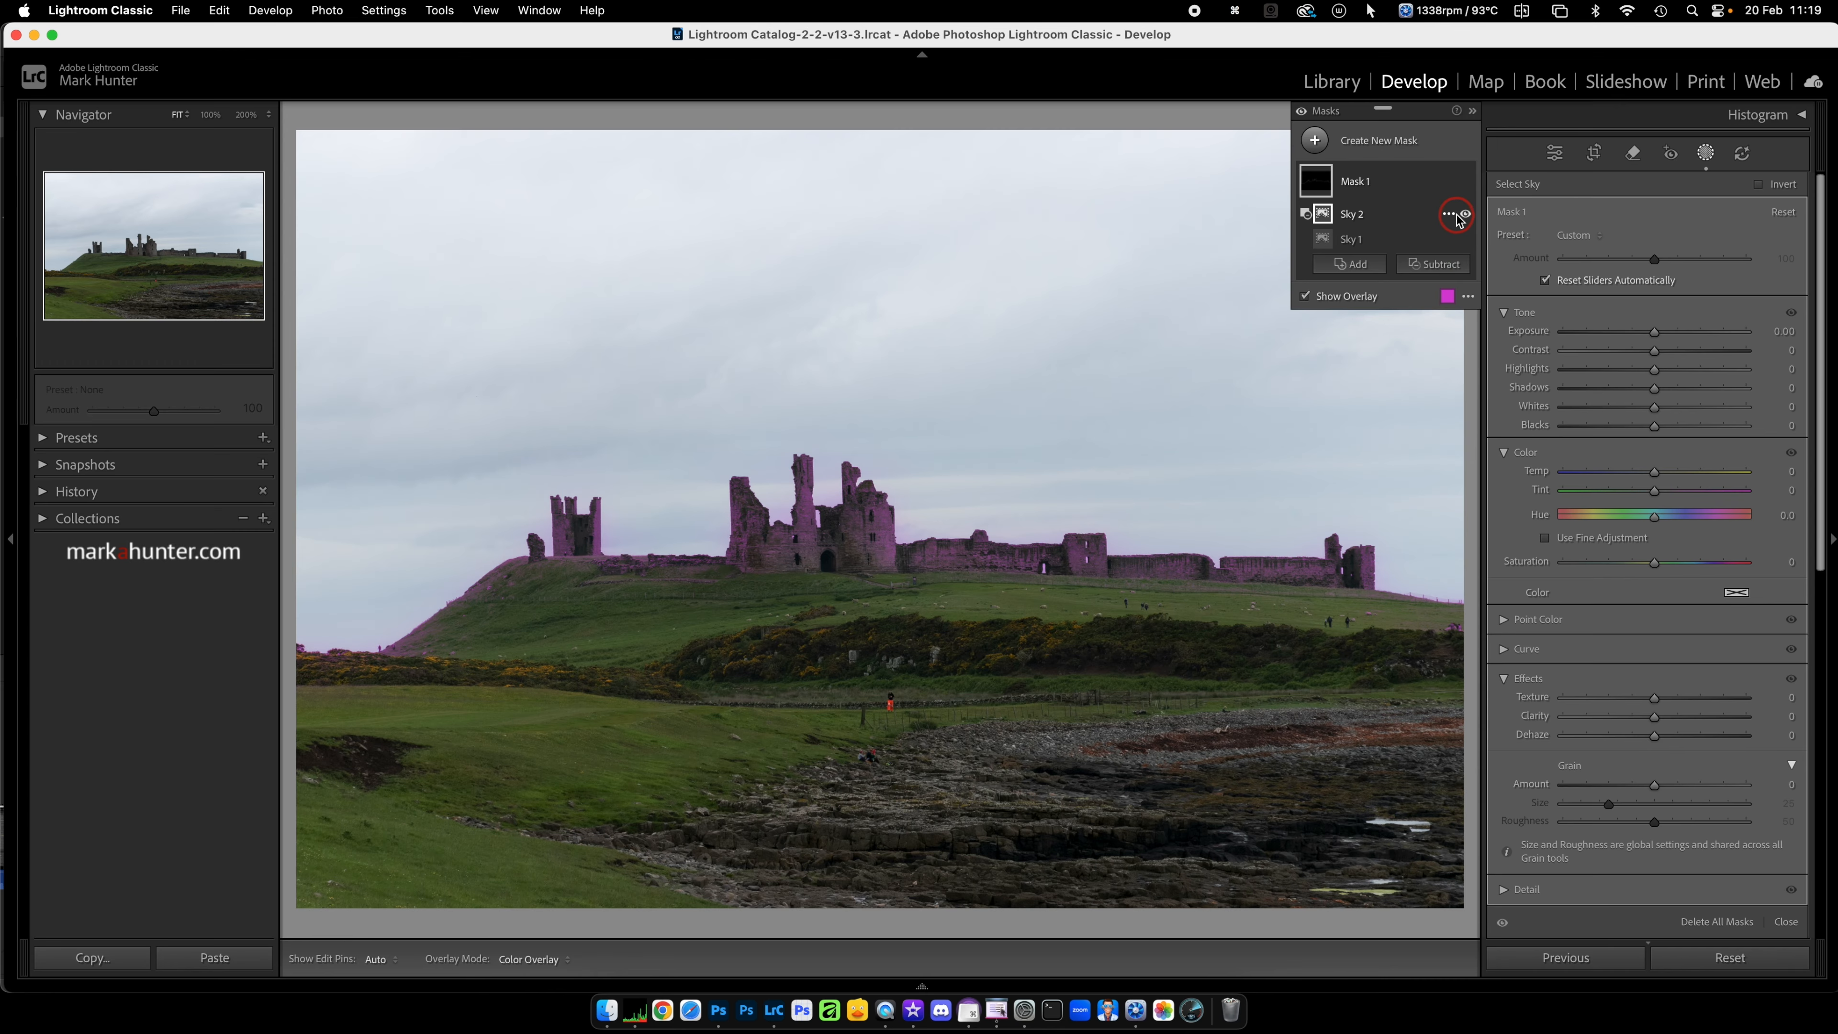
left_click(1450, 216)
left_click(1476, 273)
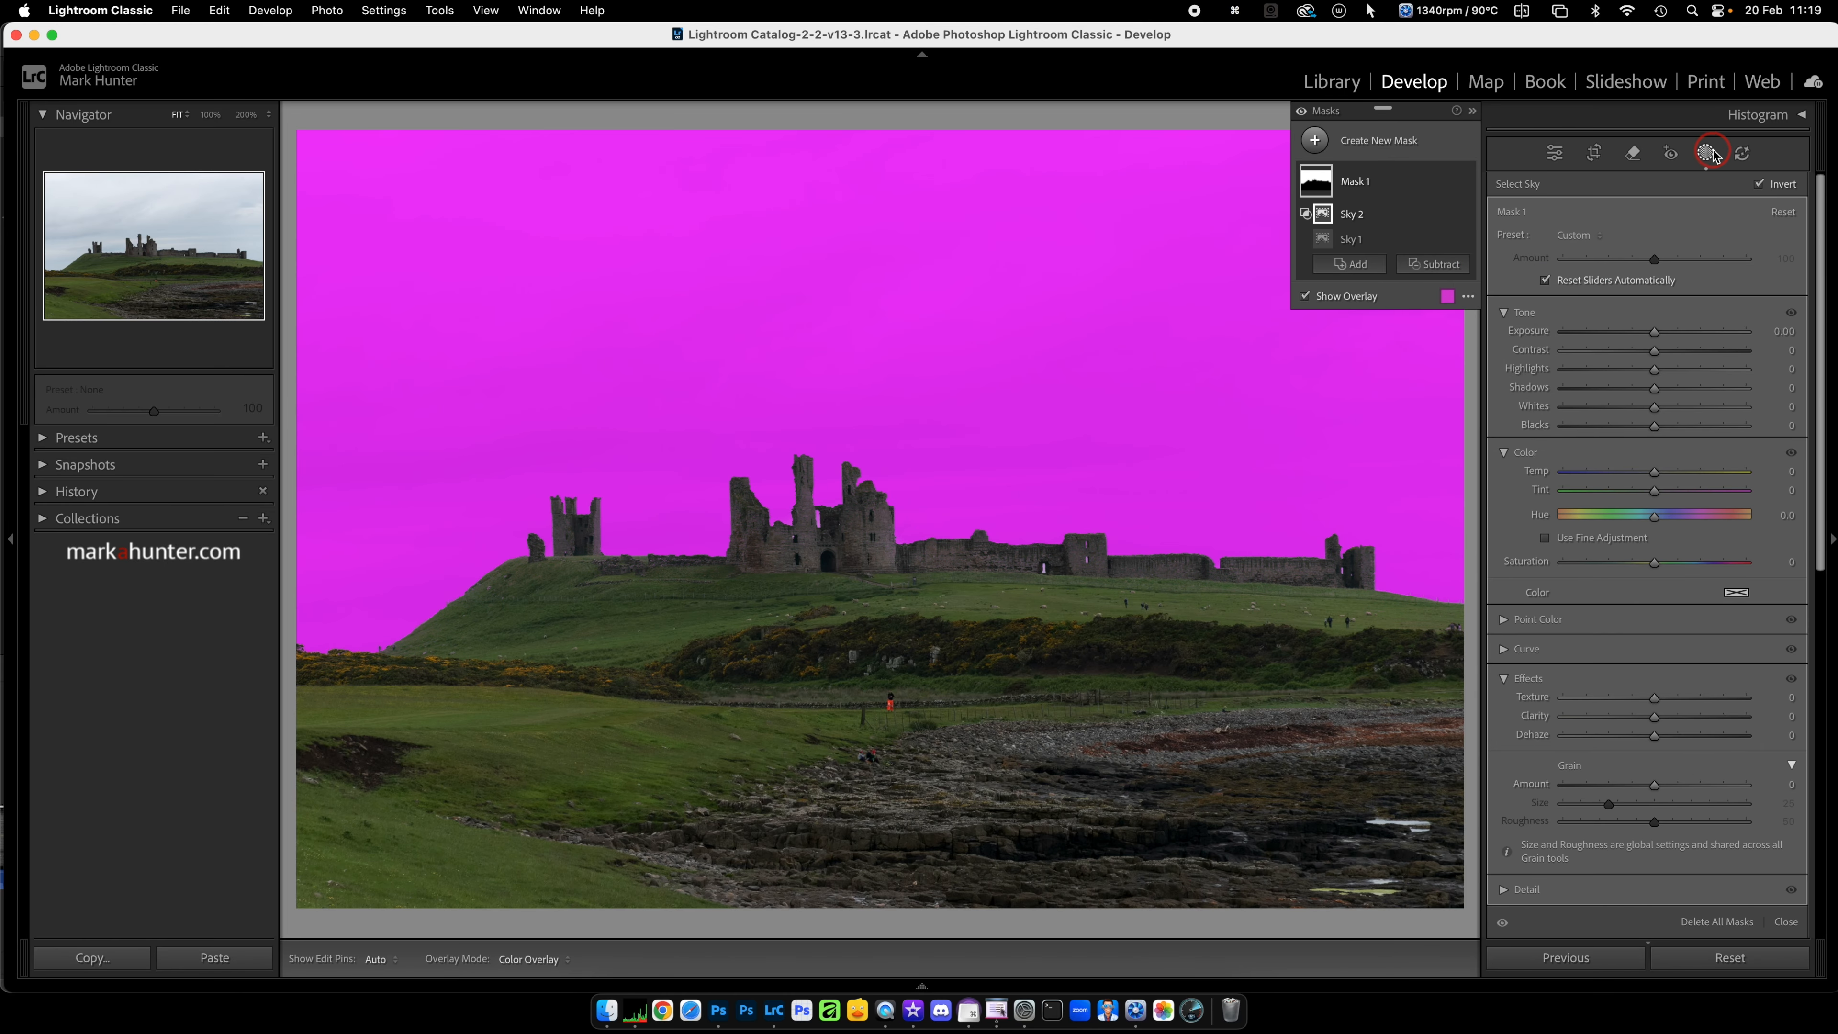
Step: Rename the new sky mask as "Sky Fix" and leave masking
double_click(1356, 181)
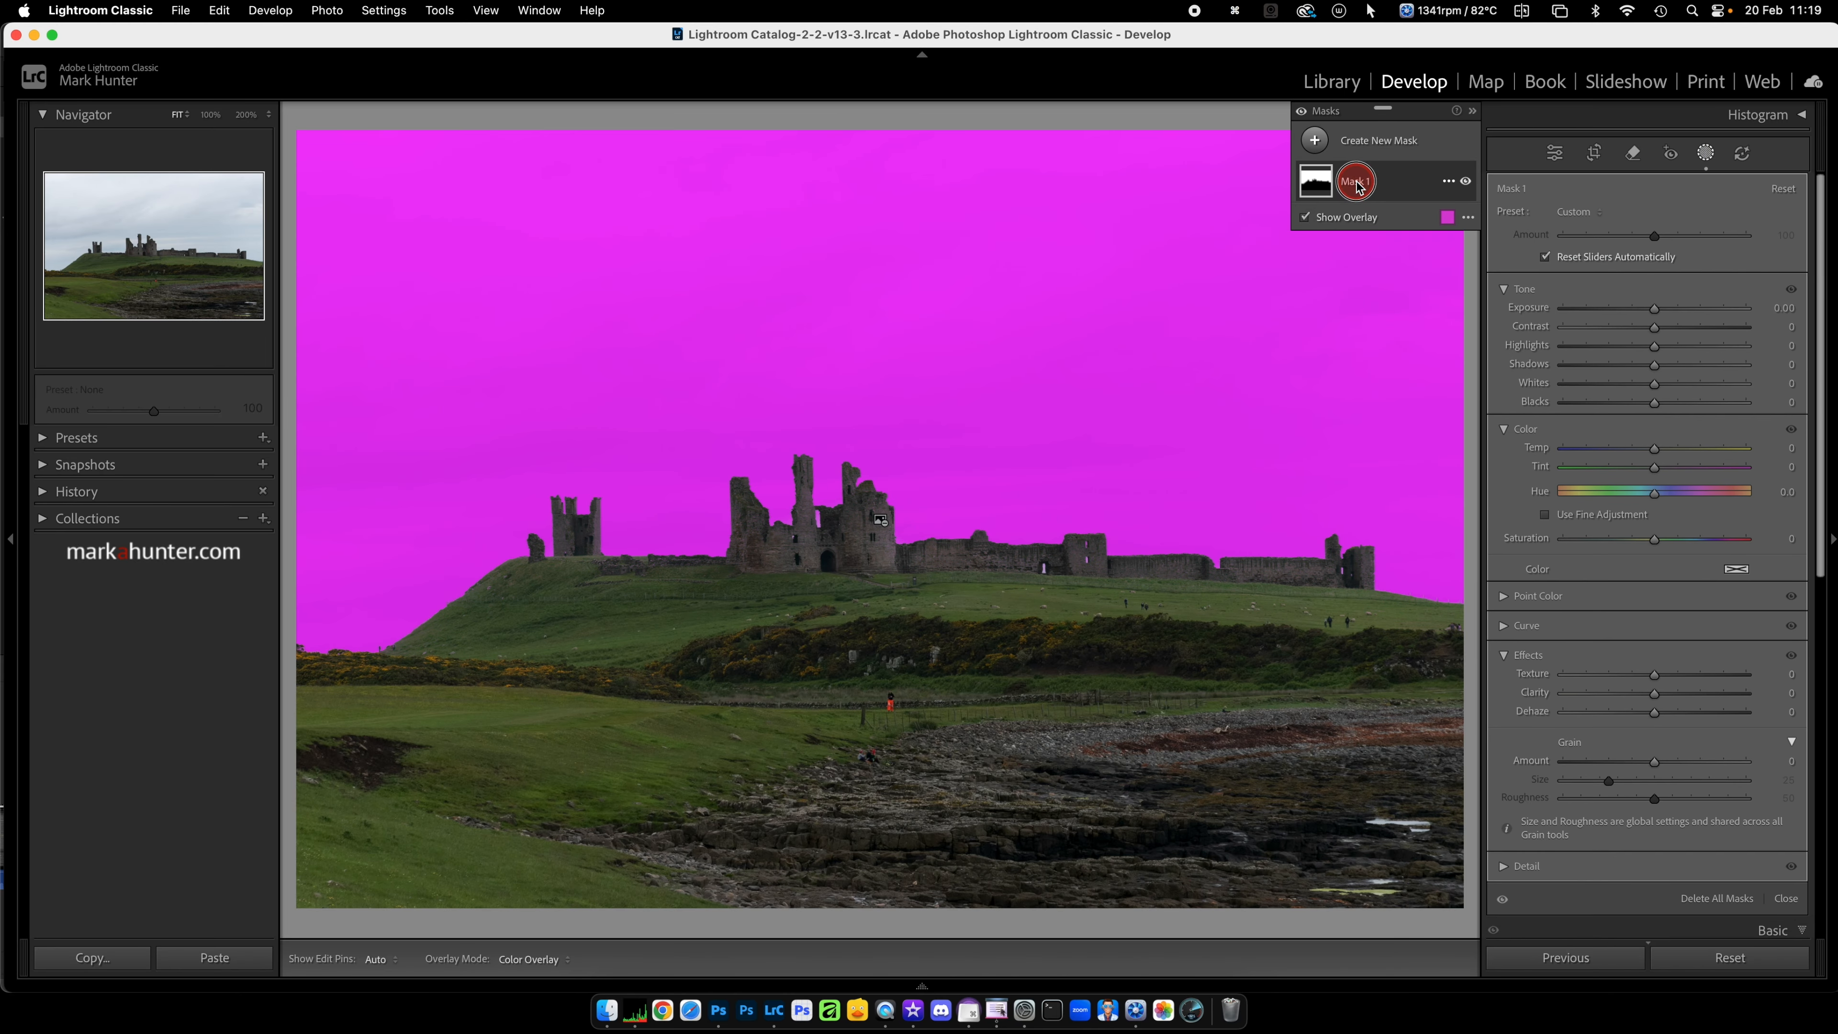
type("Sky")
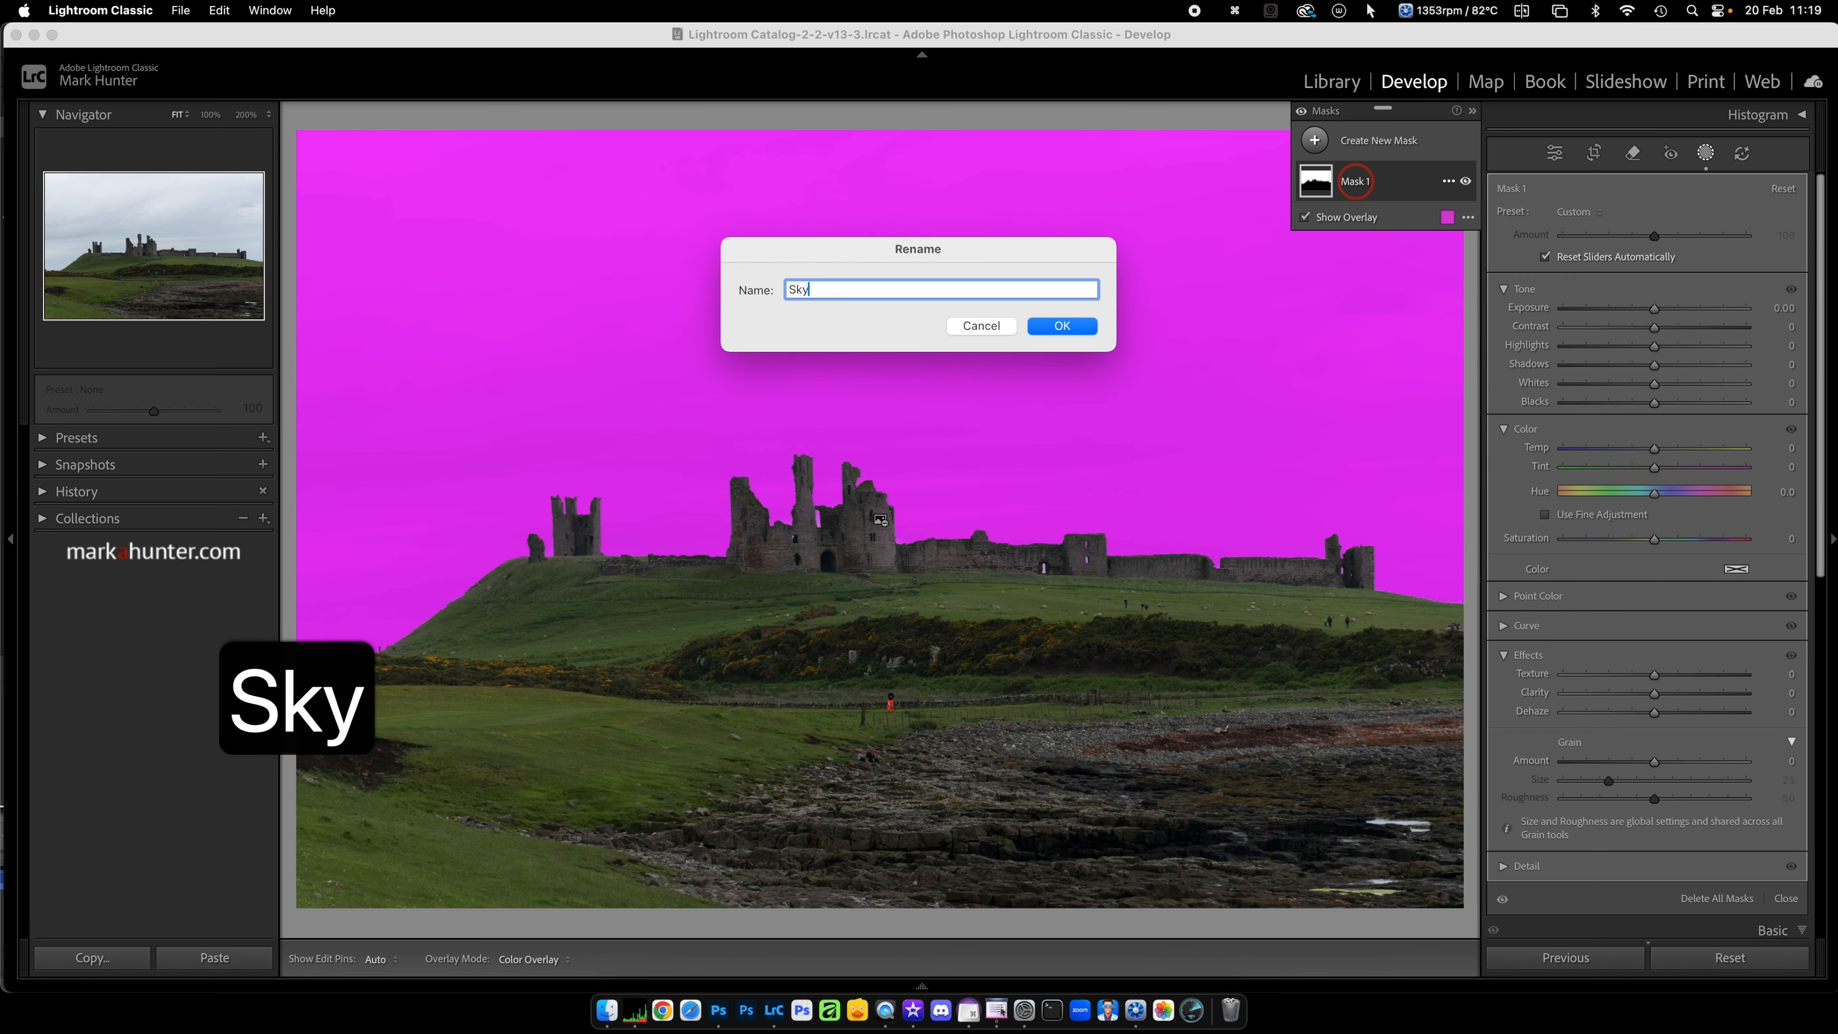
type(" Fix")
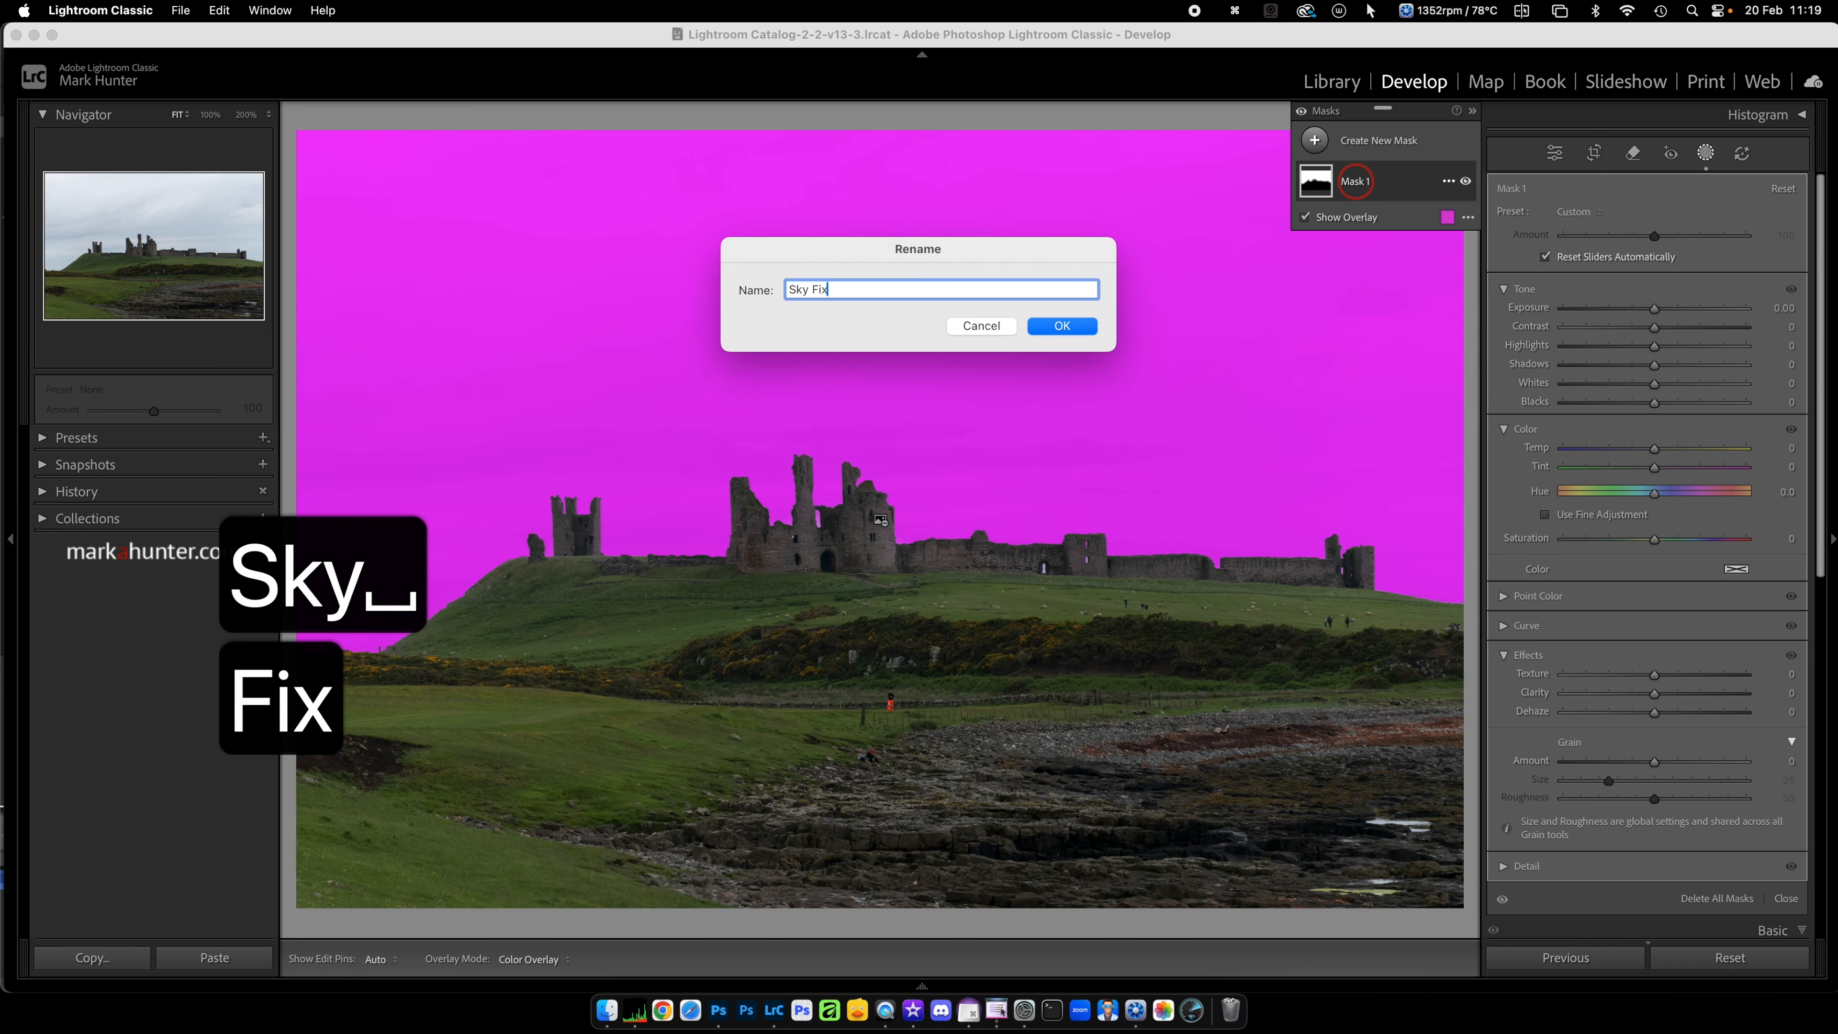
left_click(1061, 326)
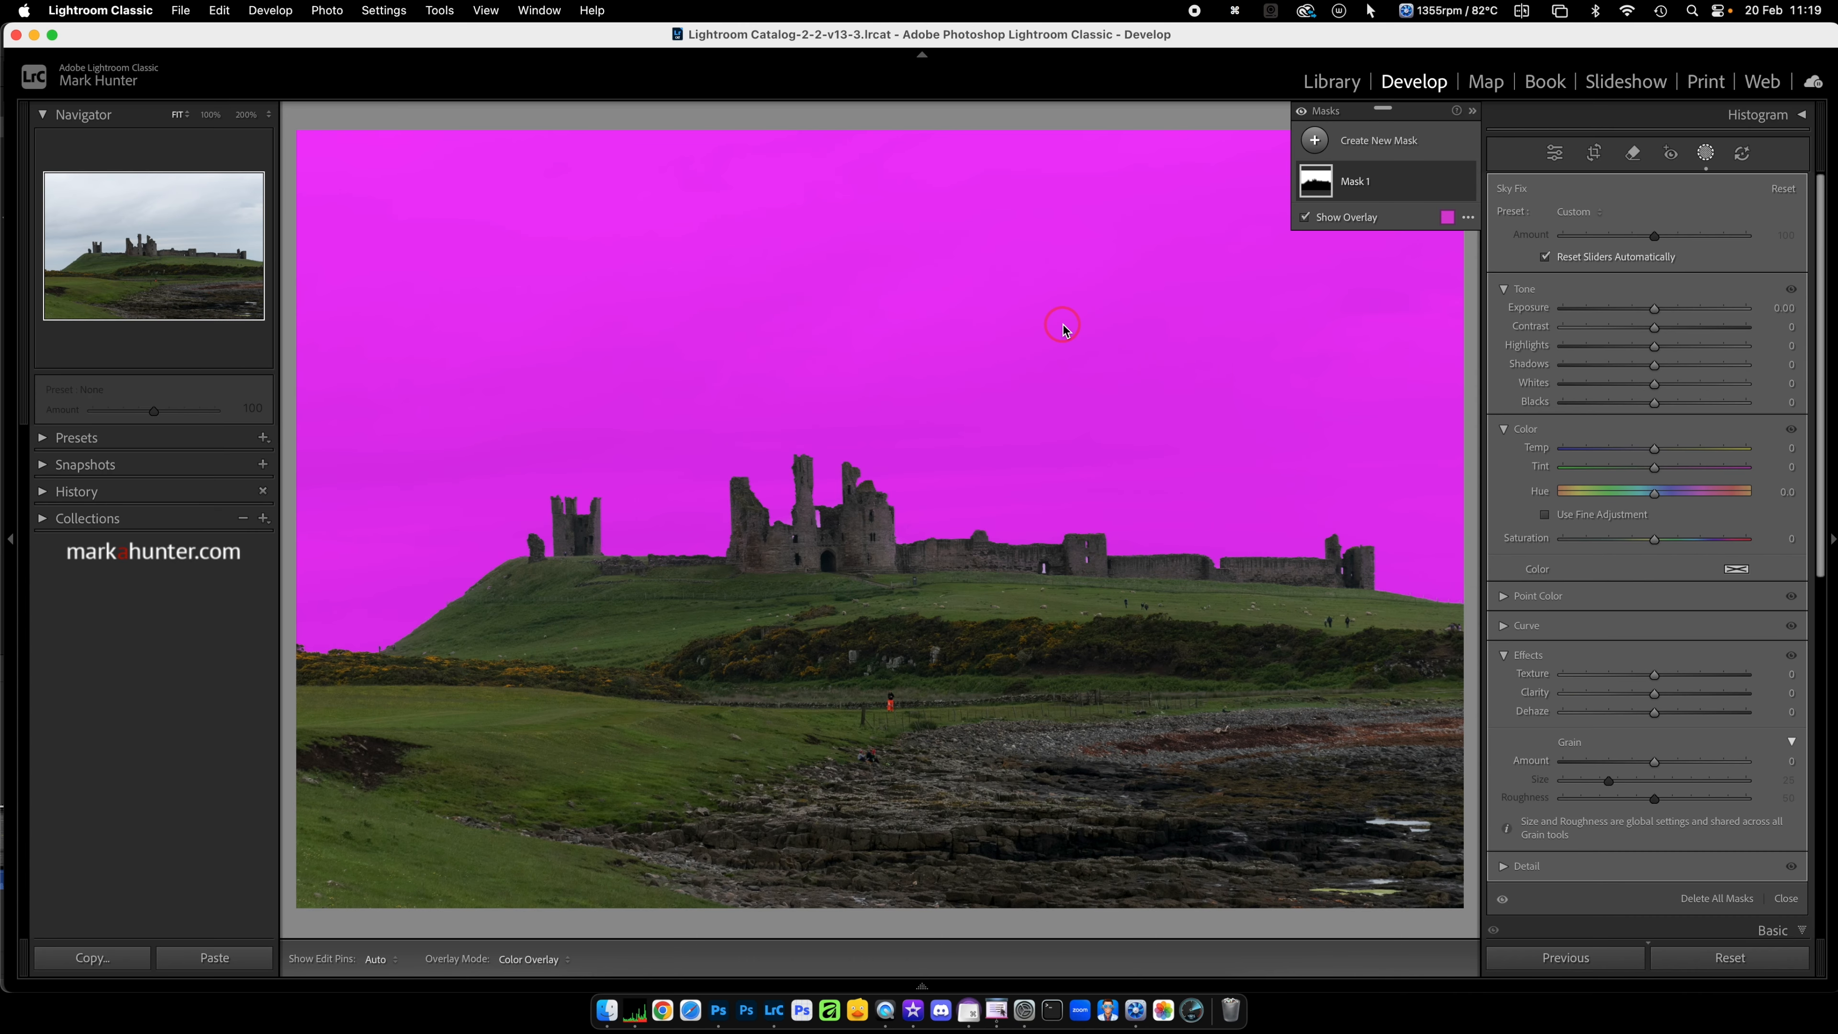
left_click(1706, 153)
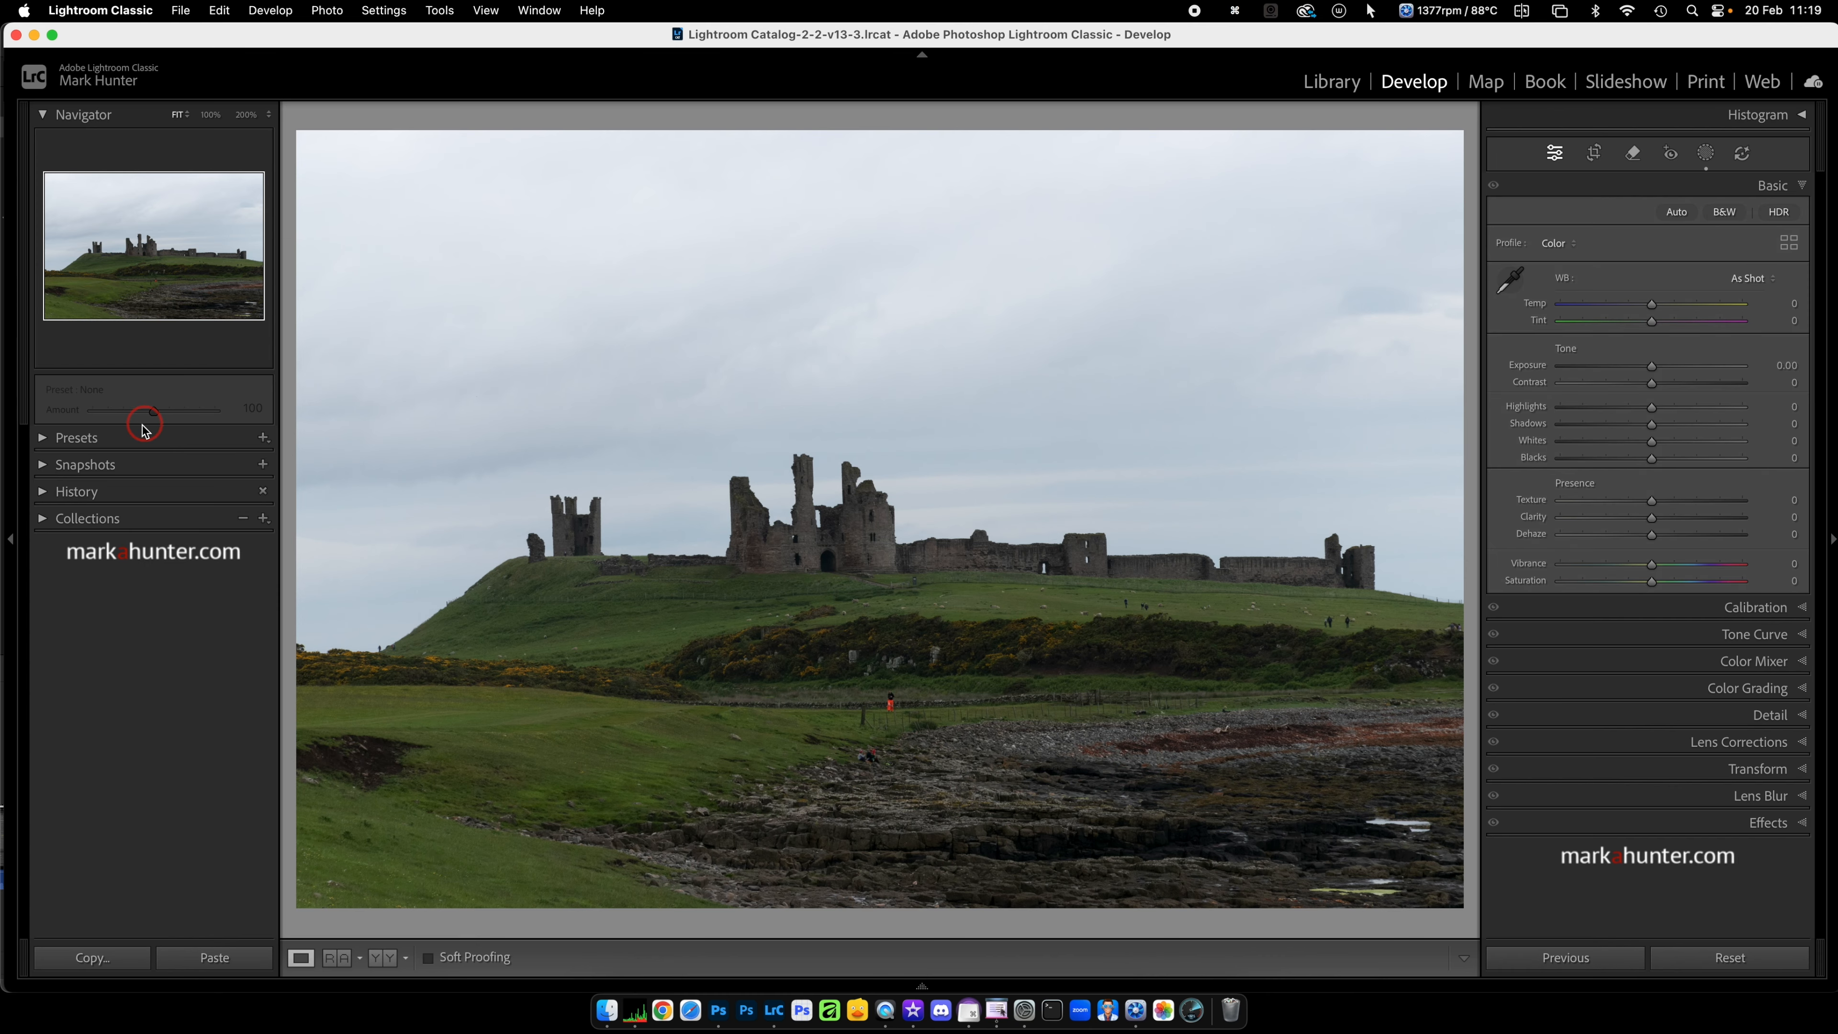
Step: Limit the visible preset groups to MAH Studio Presets and MAH Tone and Mask Templates
left_click(41, 438)
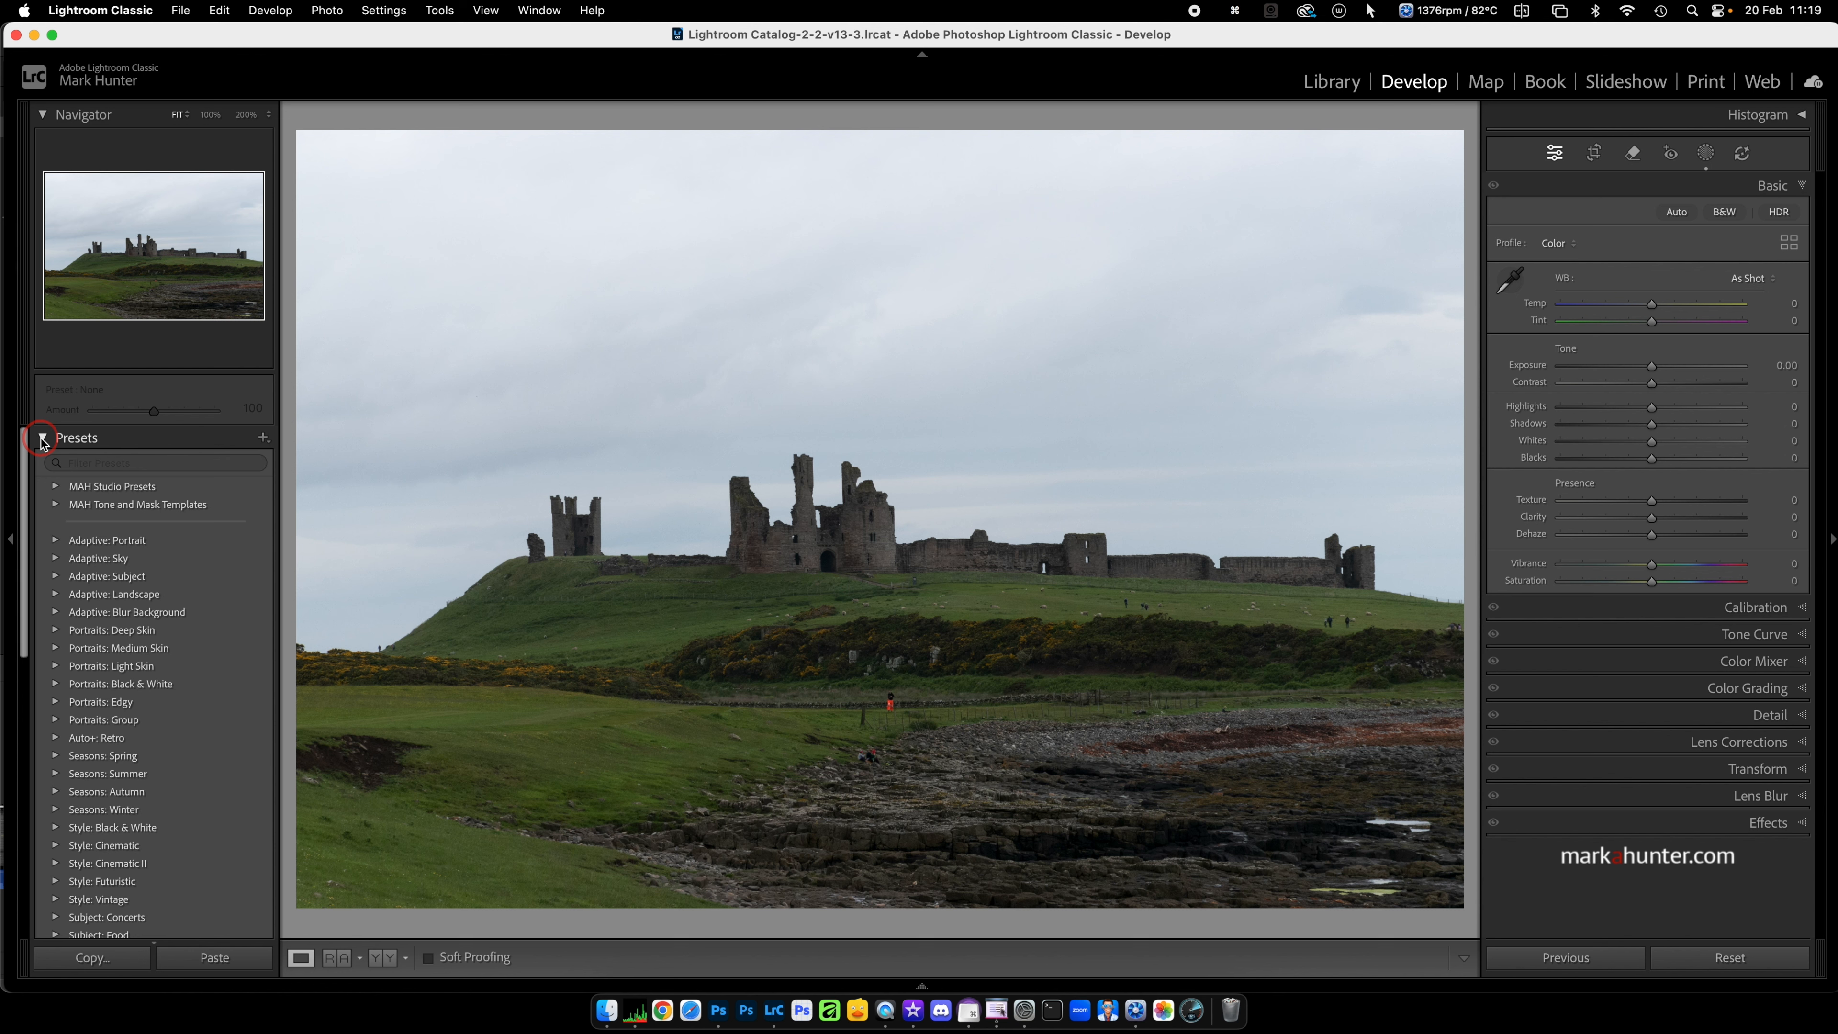
scroll(152, 771, "down", 5)
scroll(151, 771, "up", 6)
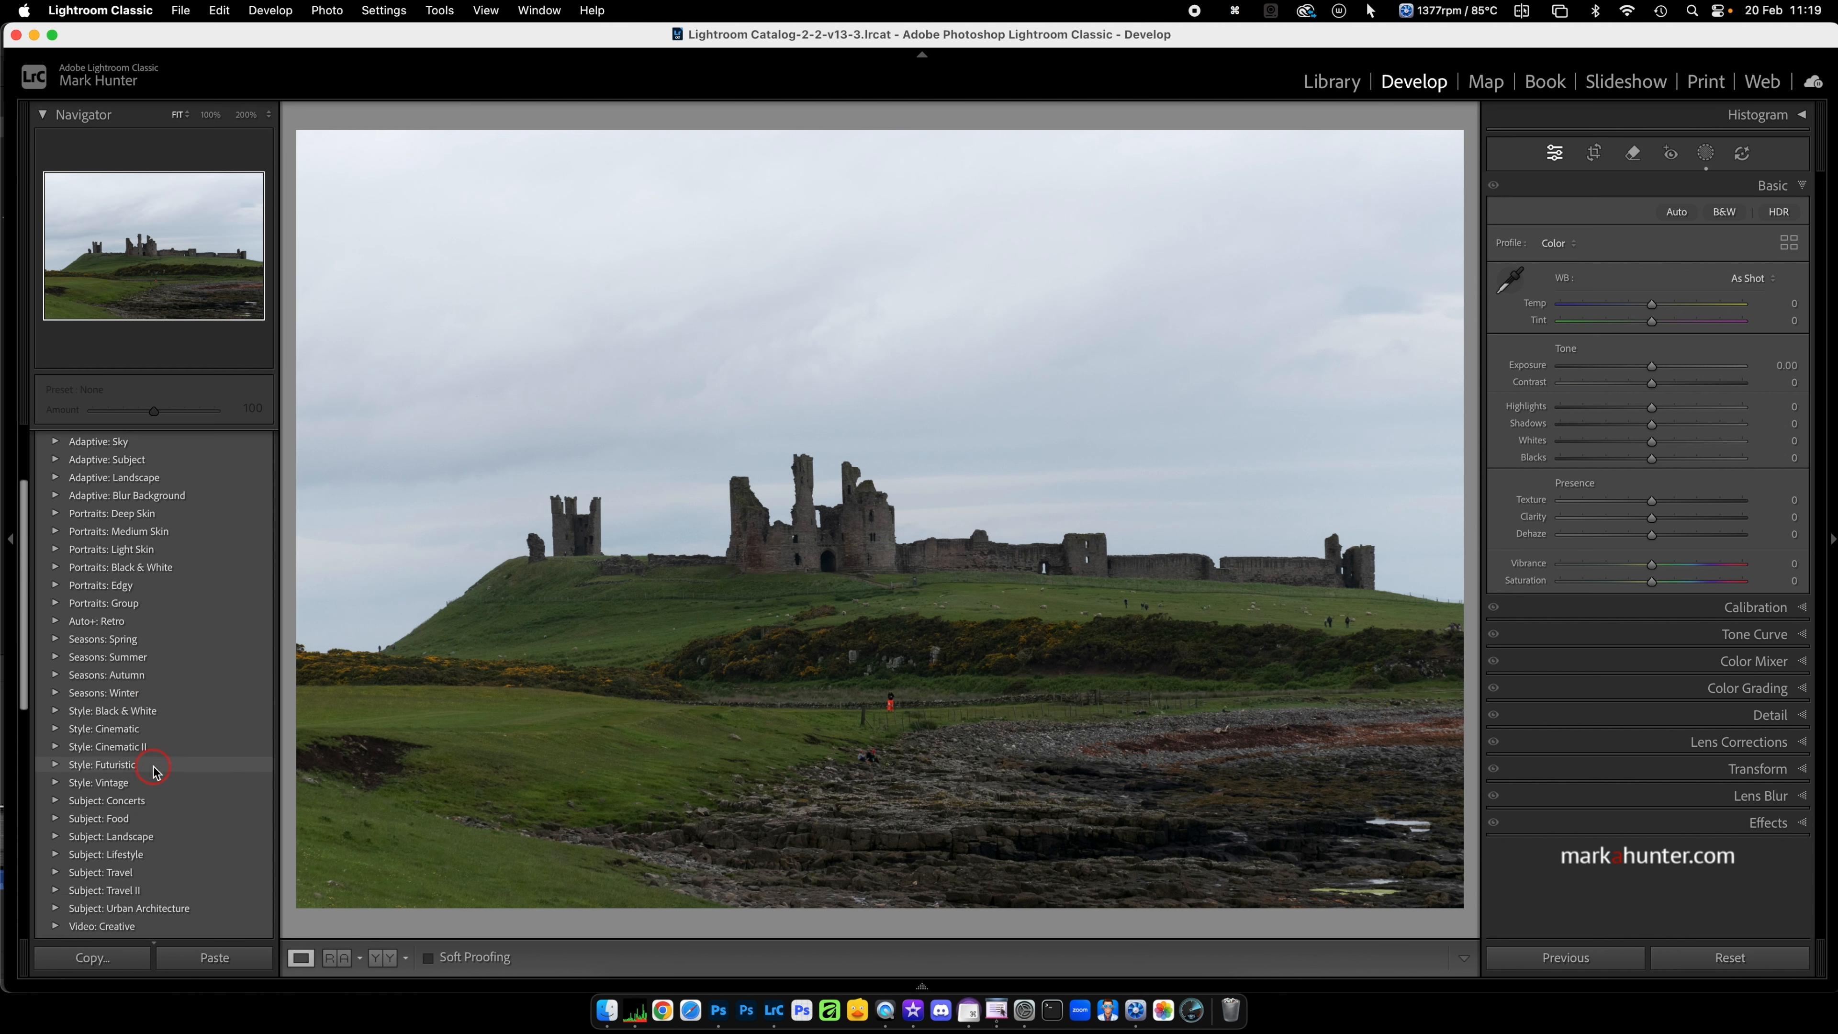
scroll(152, 762, "down", 2)
scroll(148, 731, "up", 2)
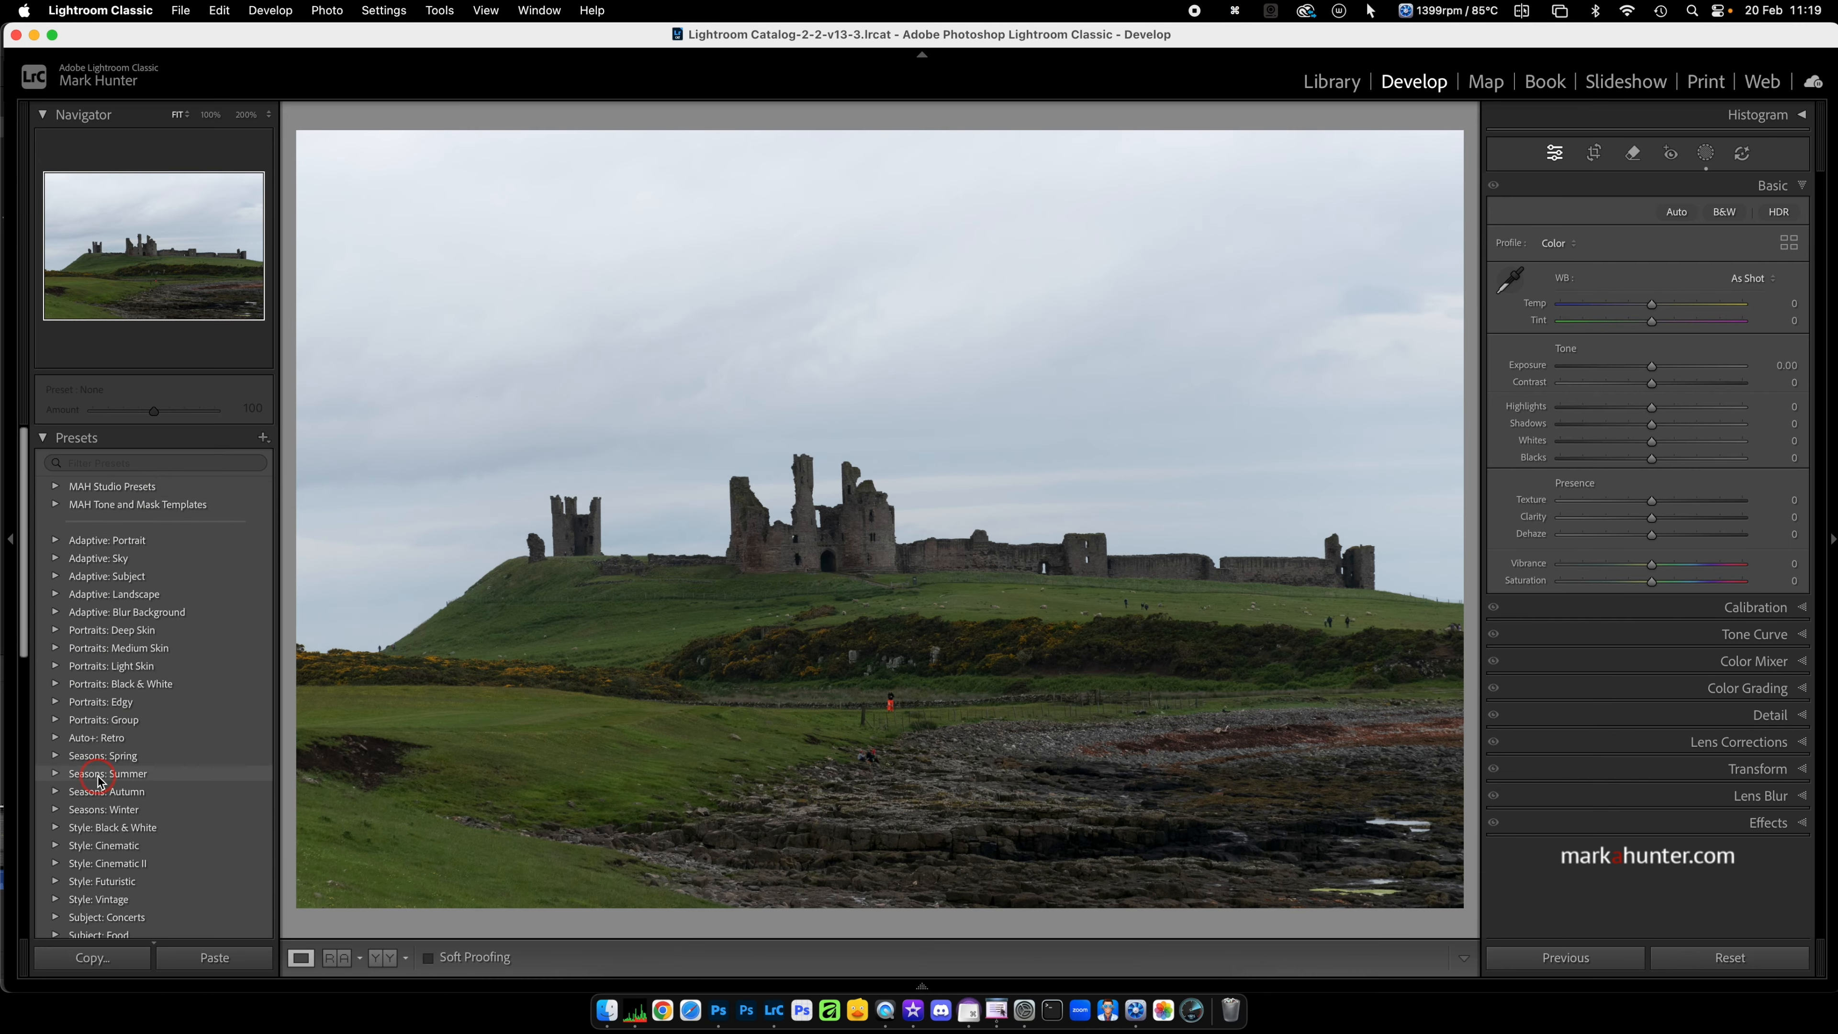
left_click(263, 438)
left_click(297, 506)
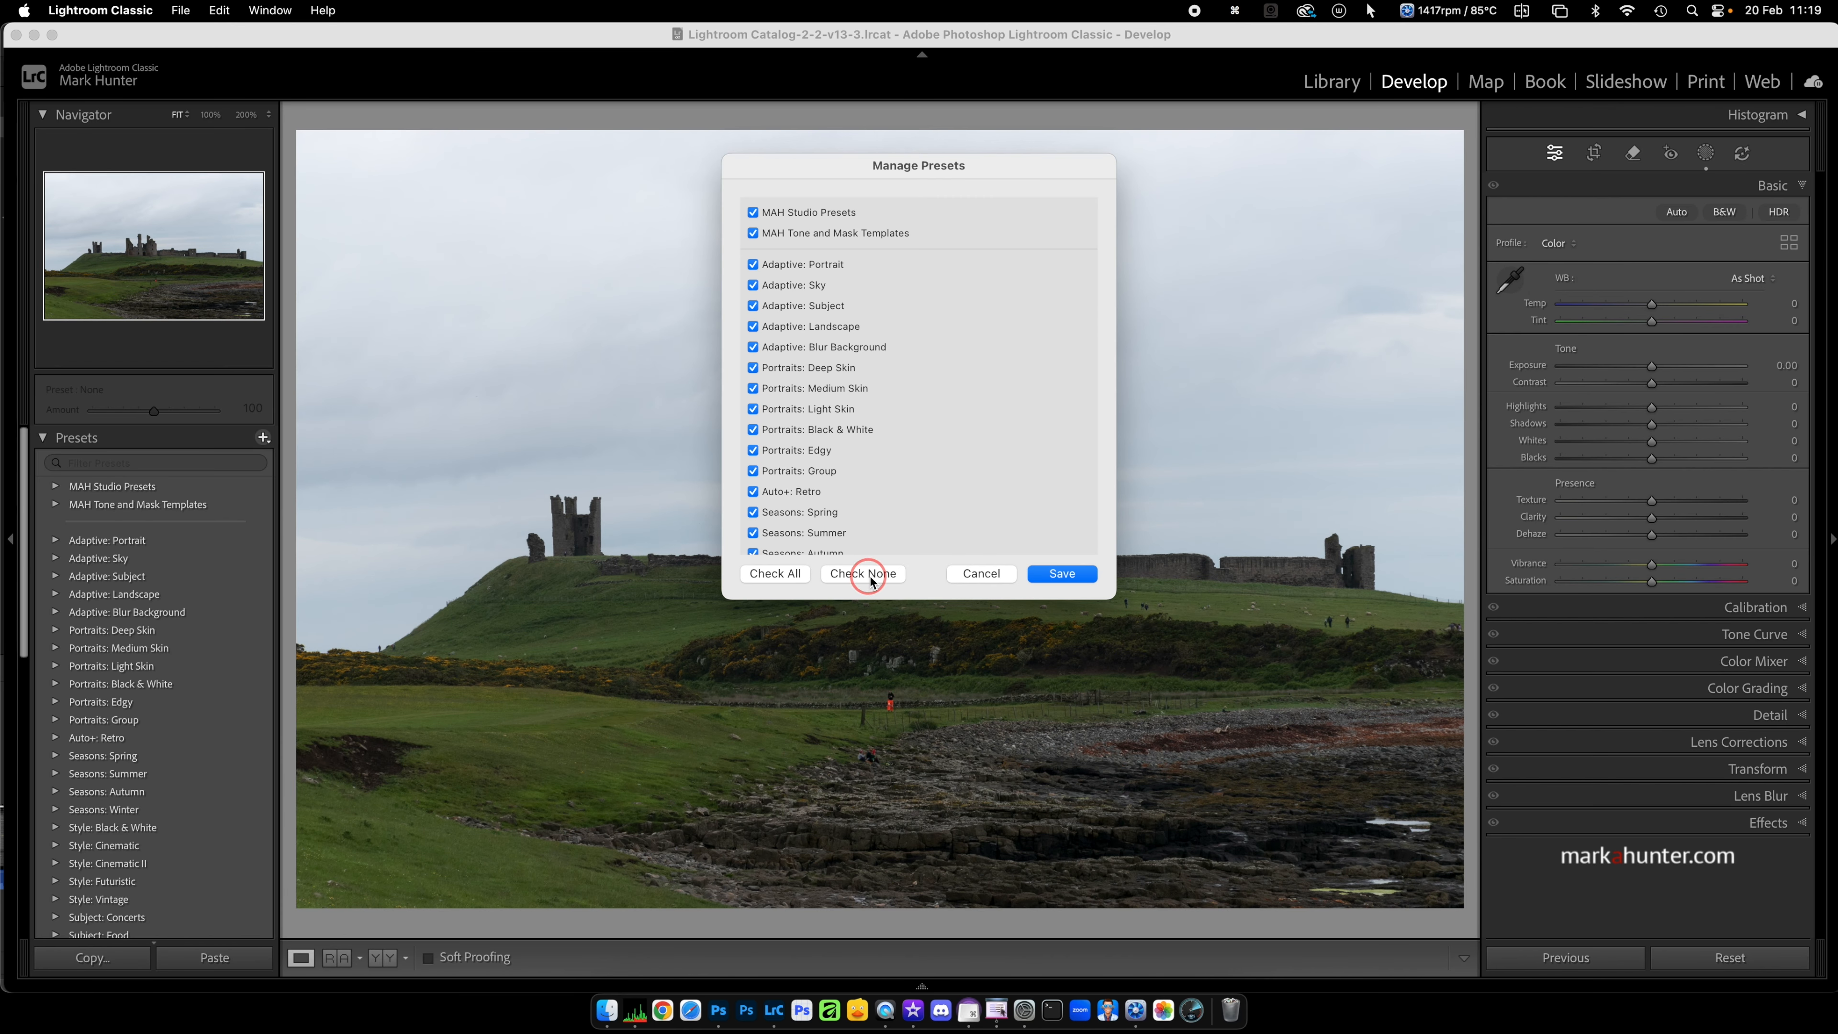
left_click(874, 574)
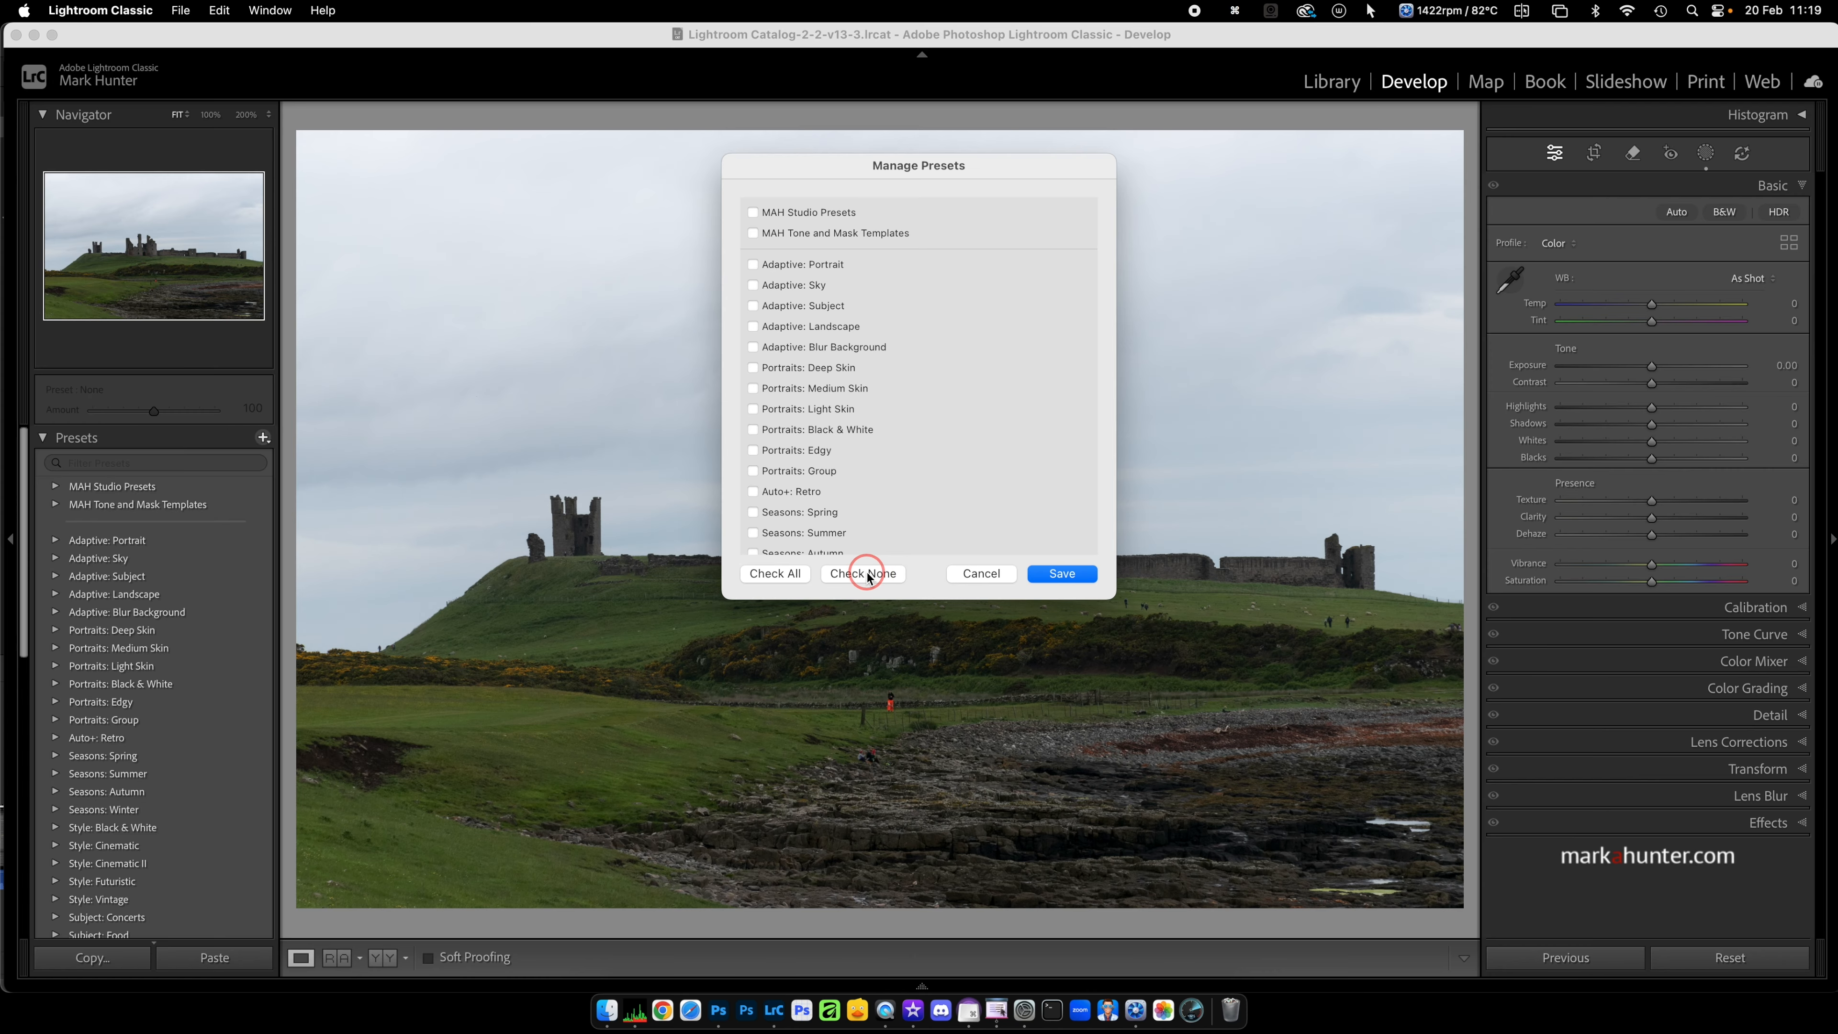
scroll(764, 491, "down", 5)
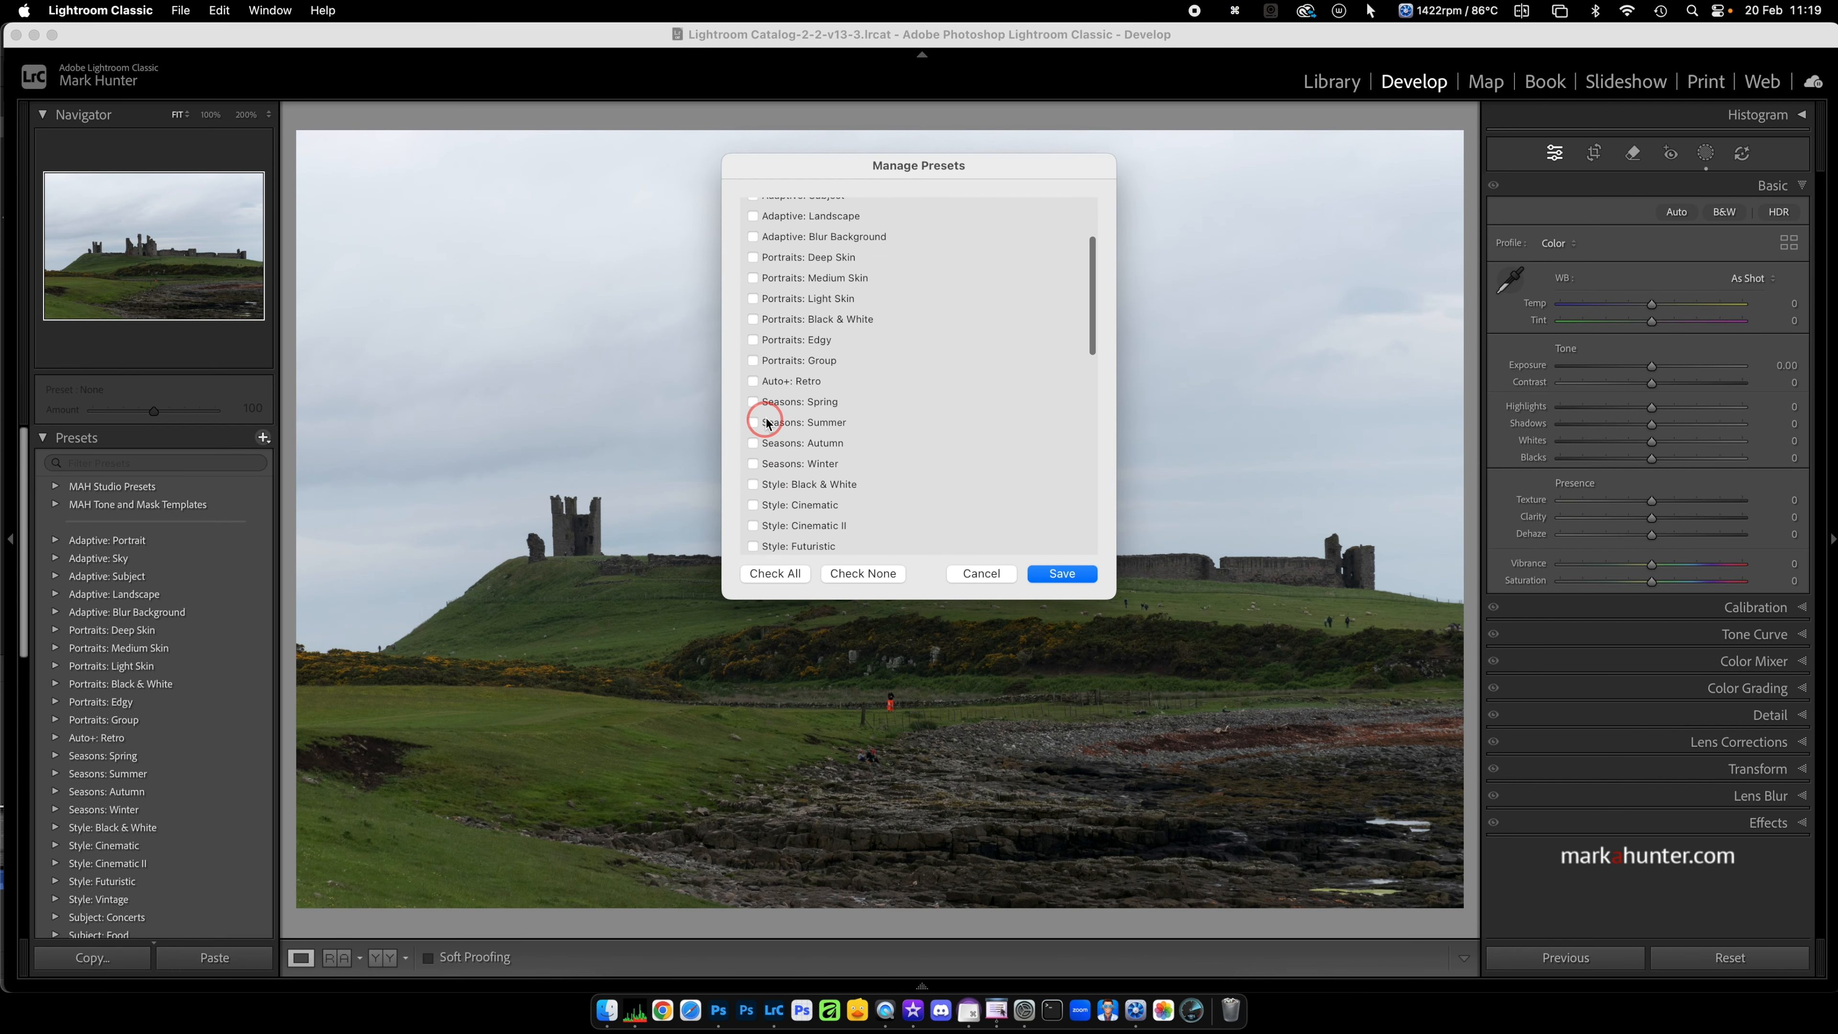
scroll(775, 485, "up", 5)
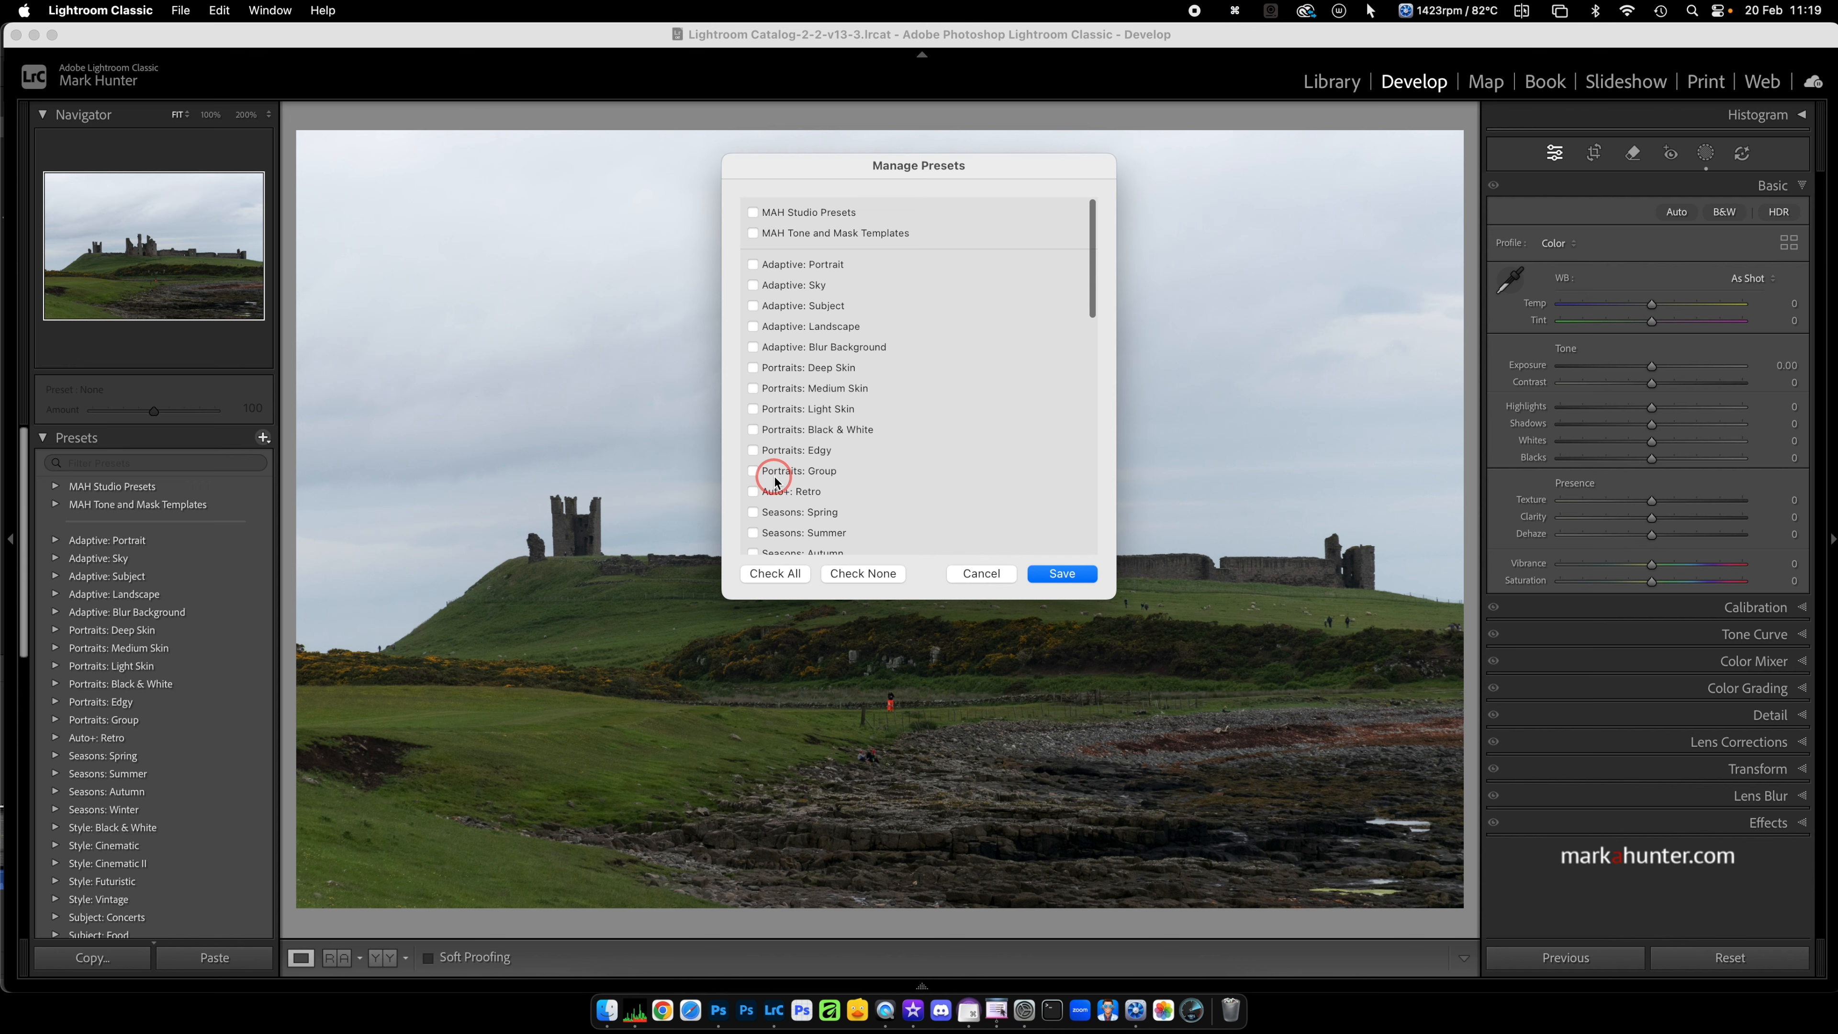
left_click(752, 212)
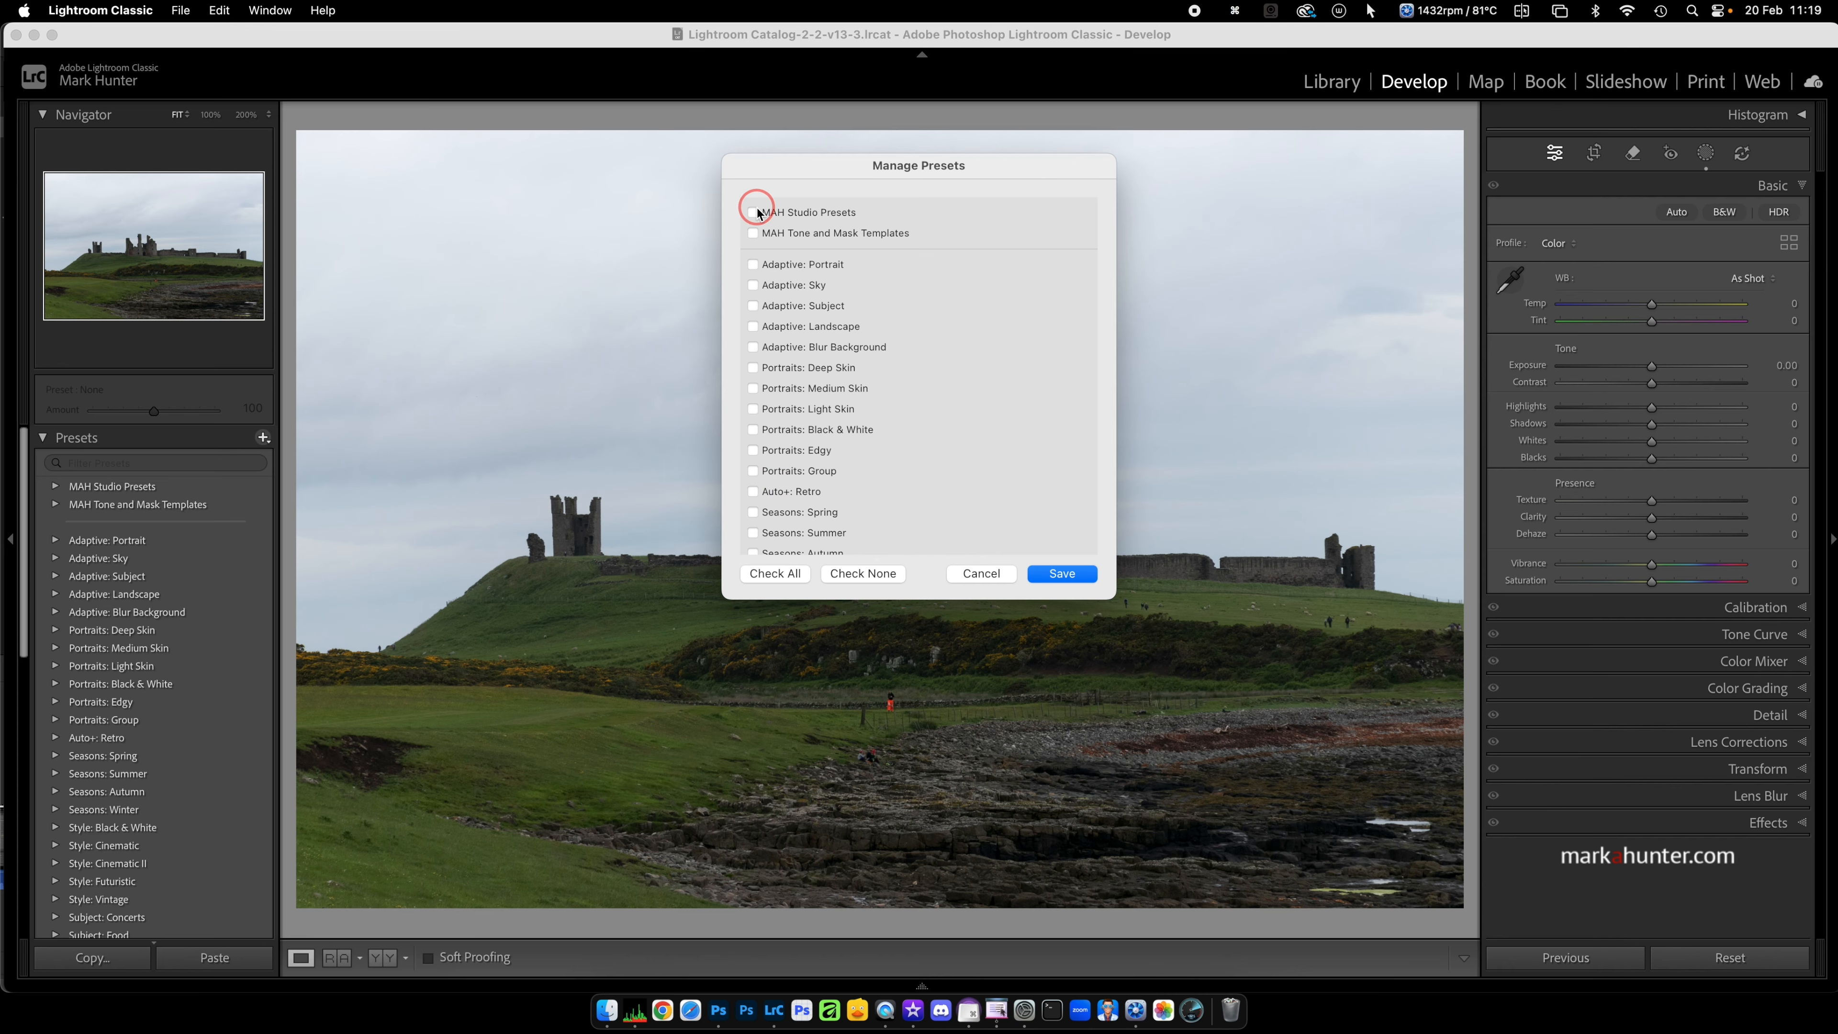
left_click(754, 233)
left_click(1062, 574)
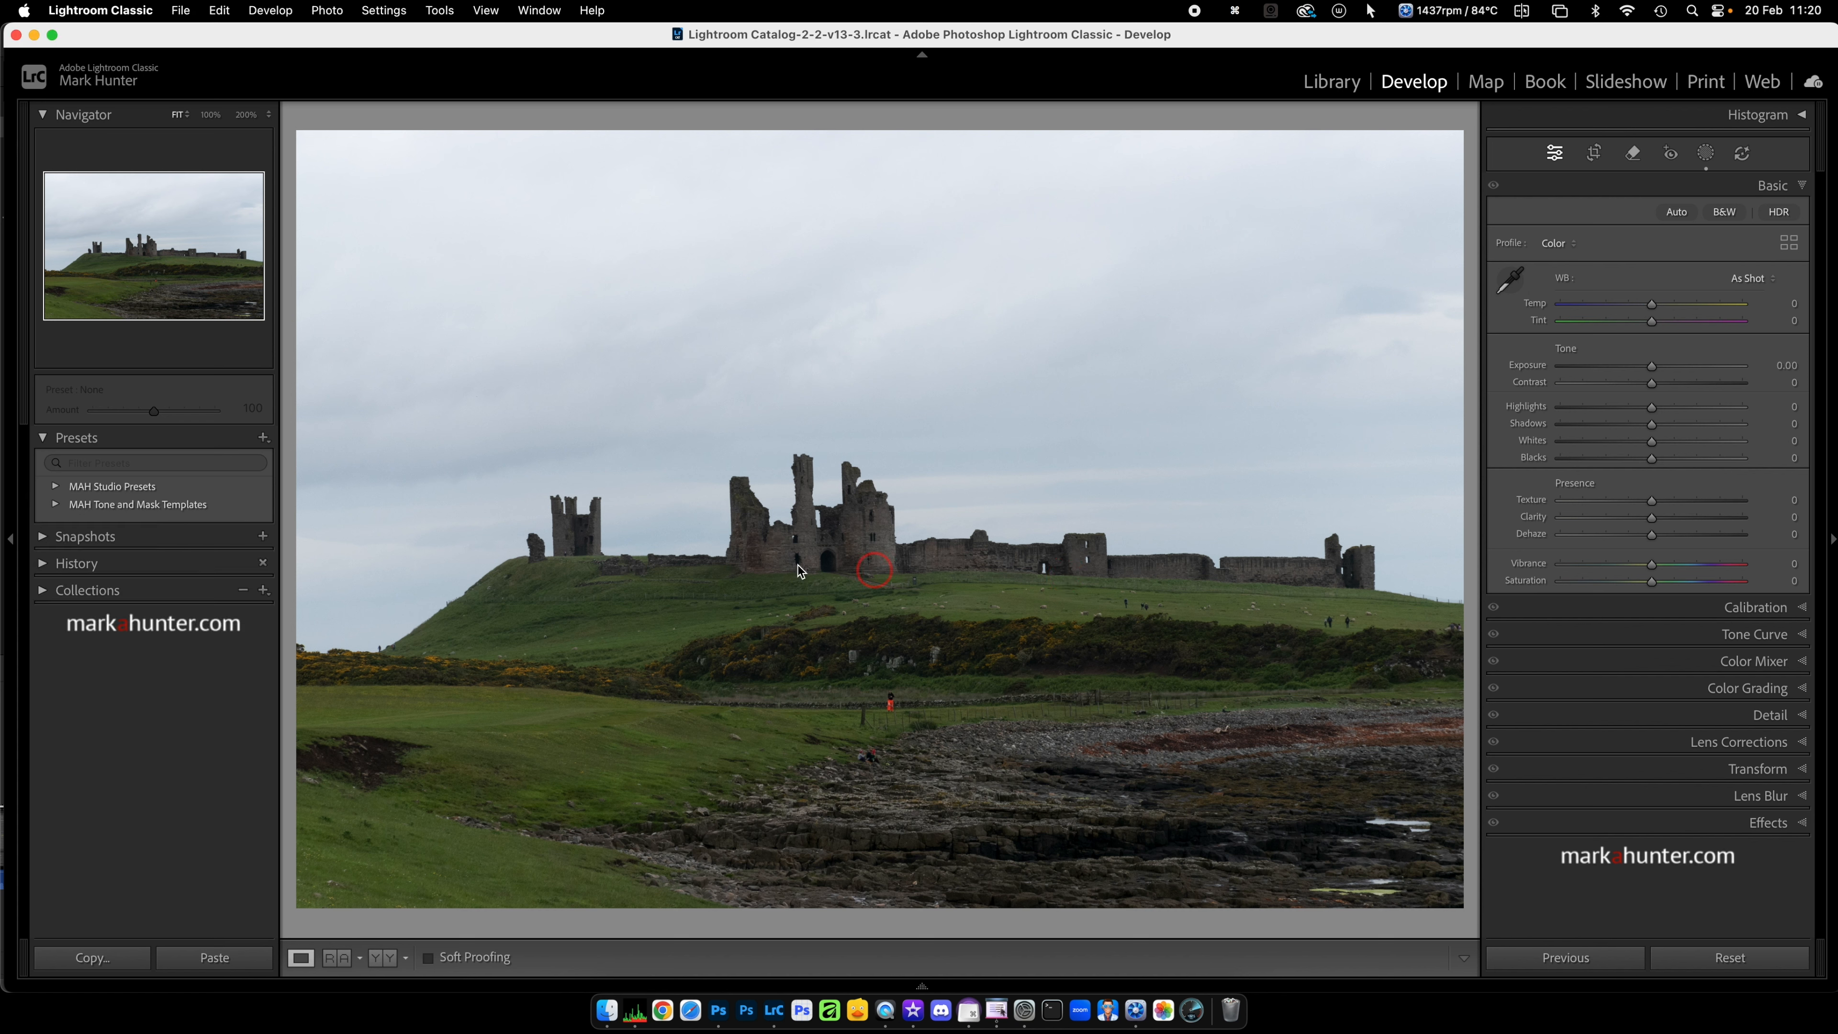
left_click(94, 534)
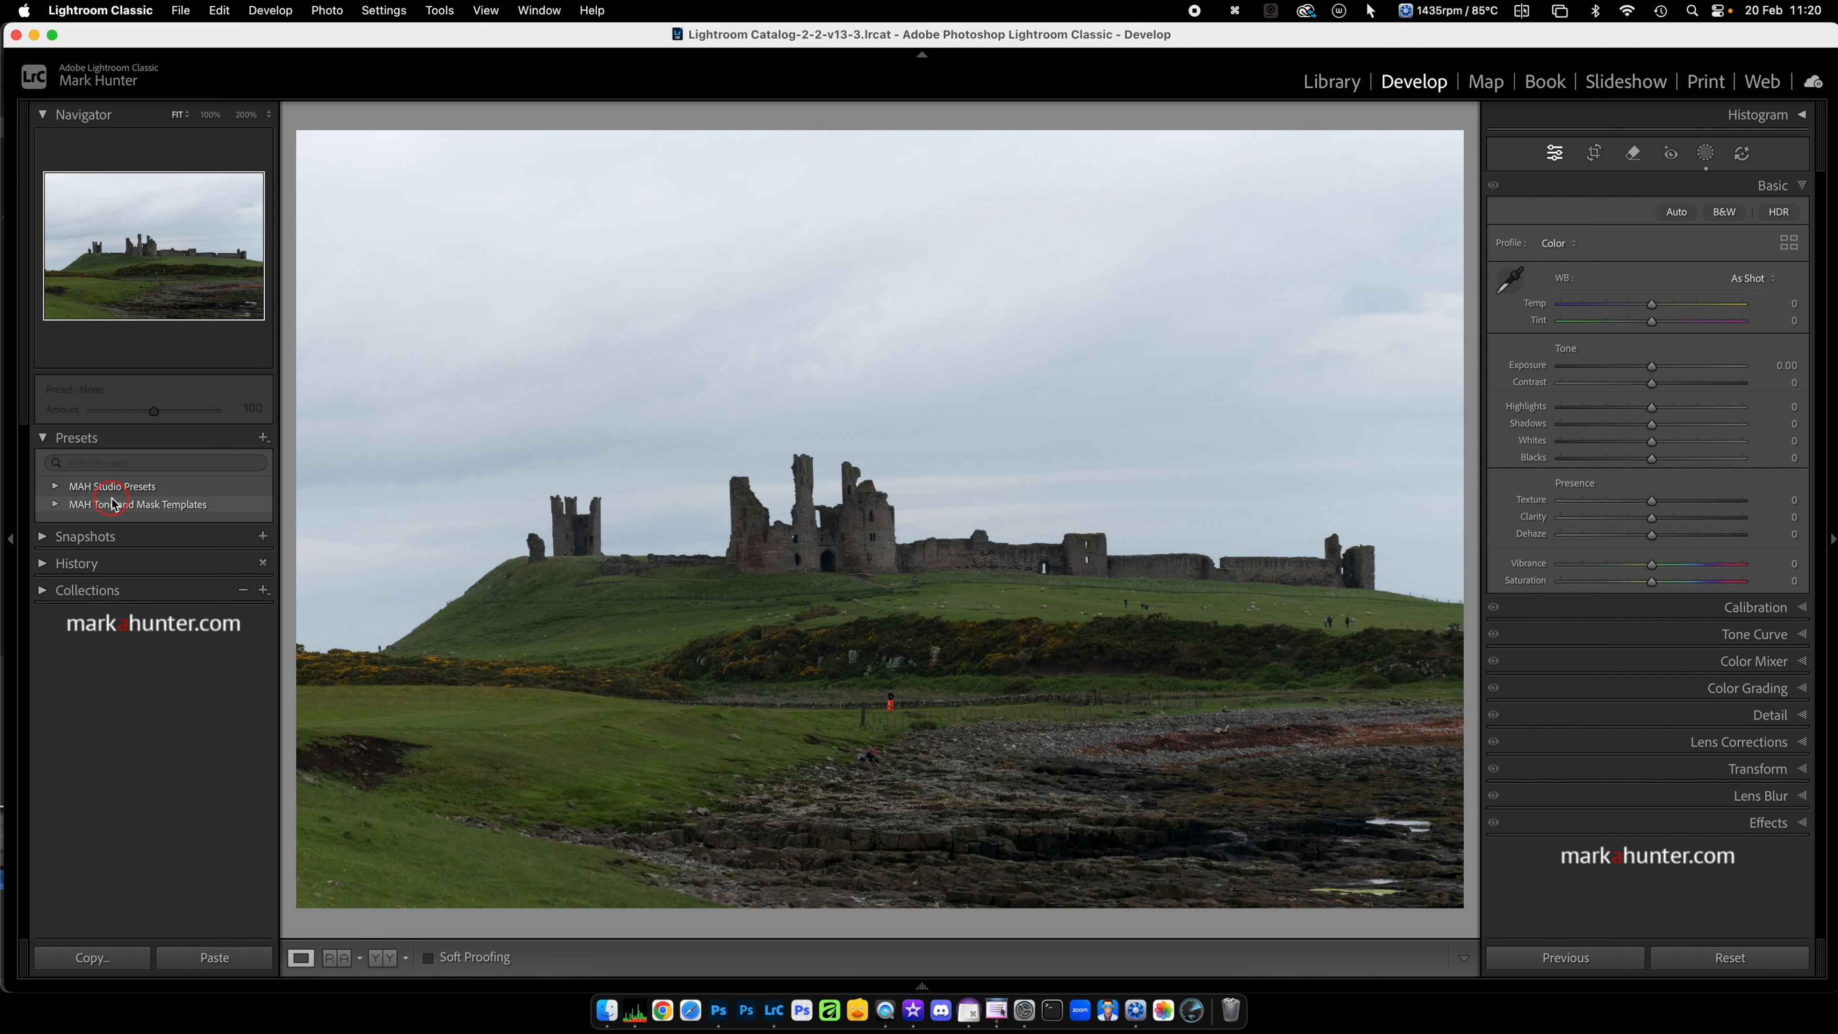
left_click(263, 438)
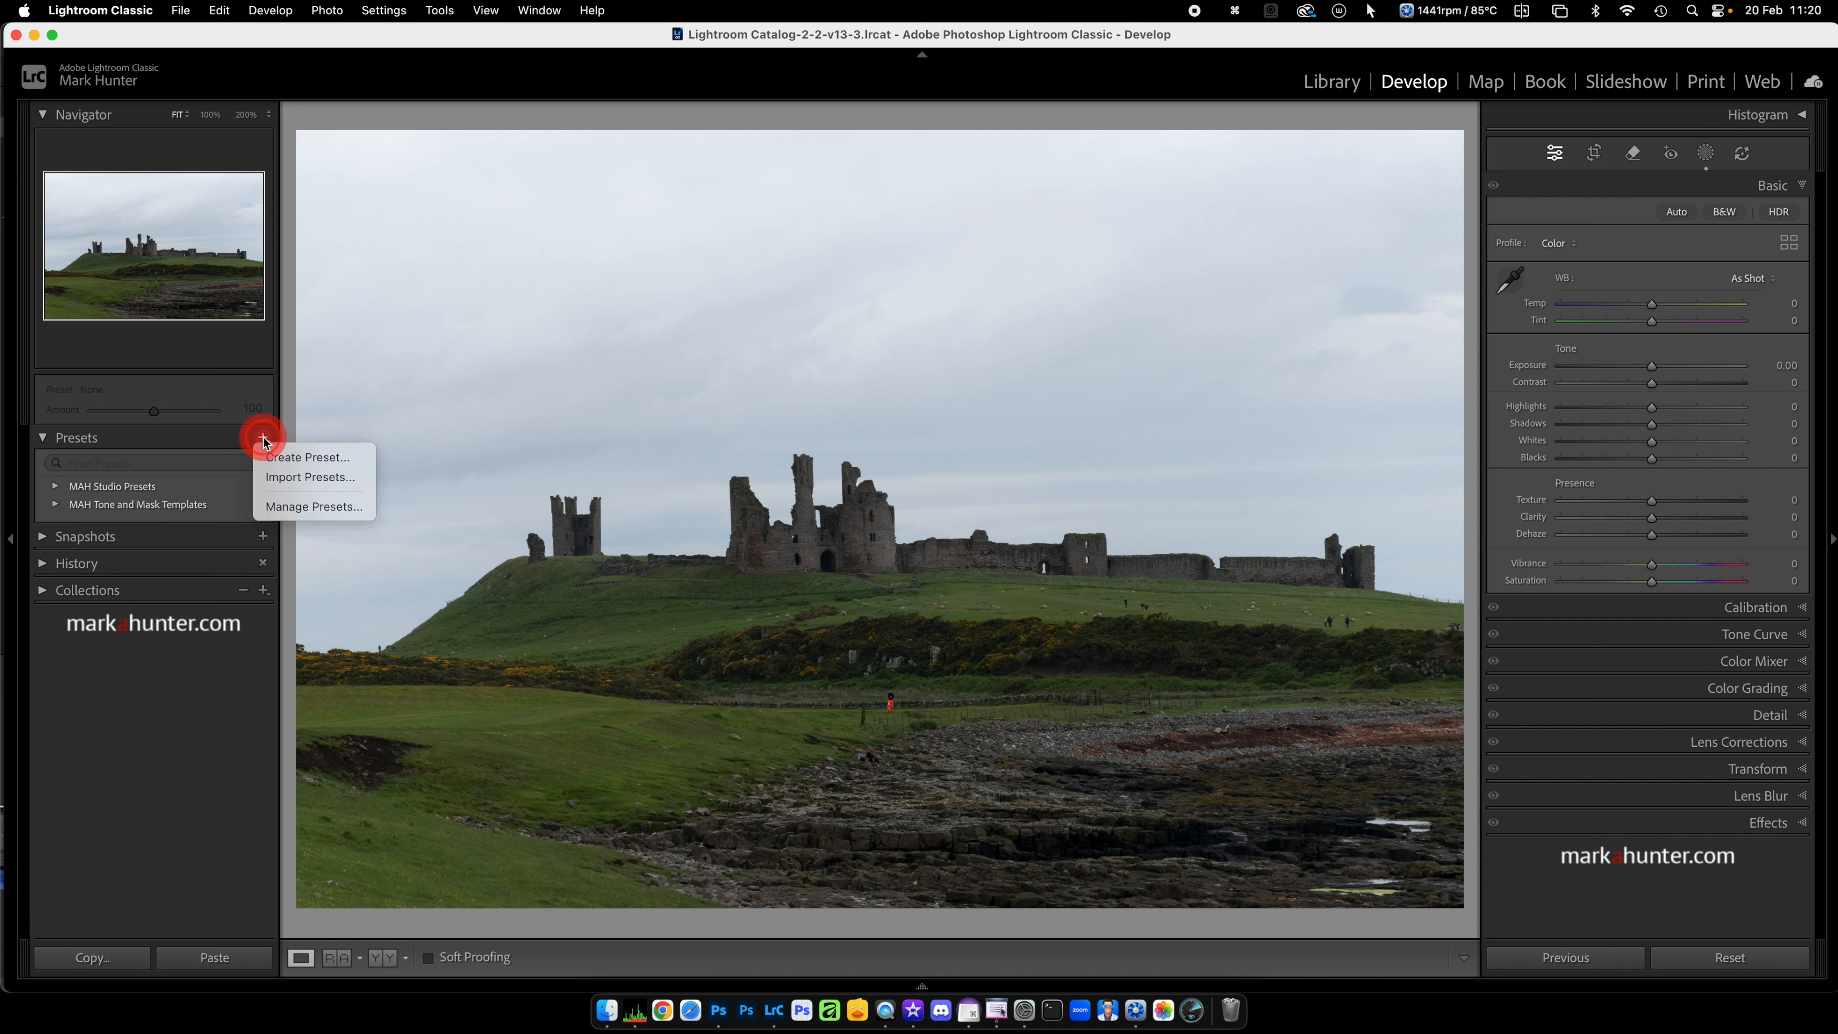
left_click(300, 504)
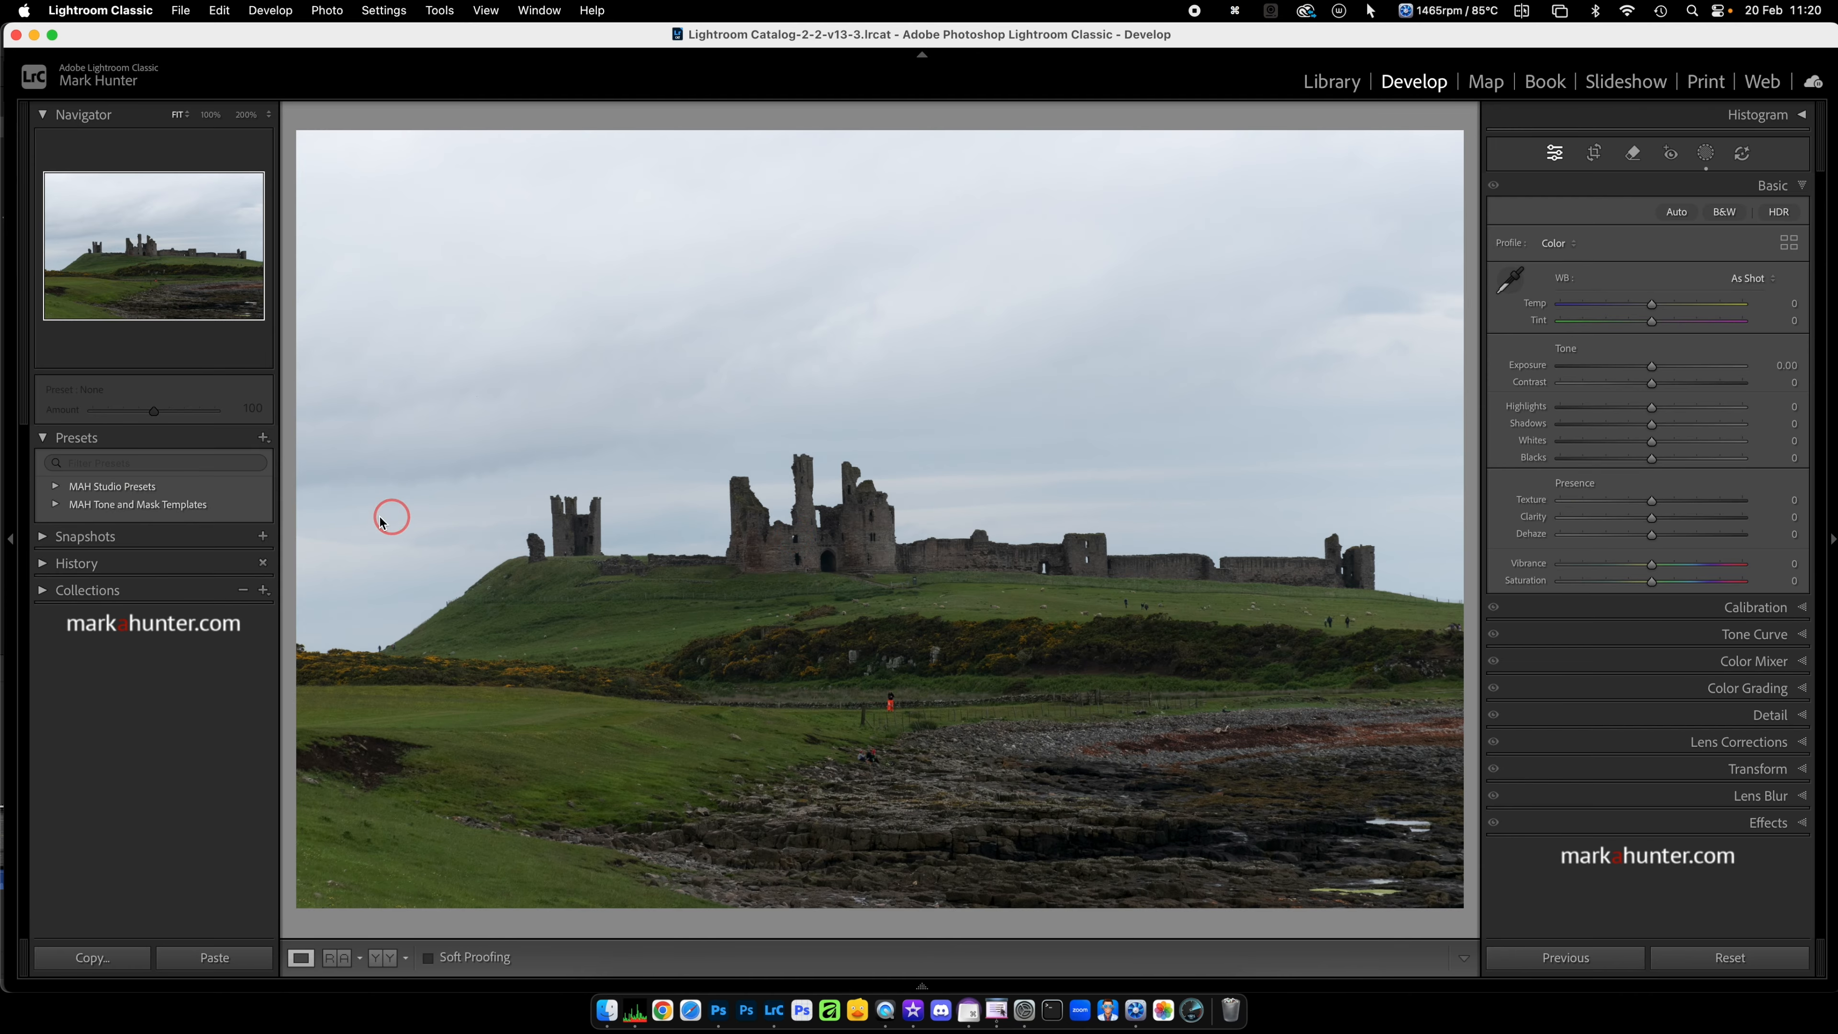
Step: Start a new develop preset that includes only the Masking settings with the Sky Fix mask
left_click(263, 439)
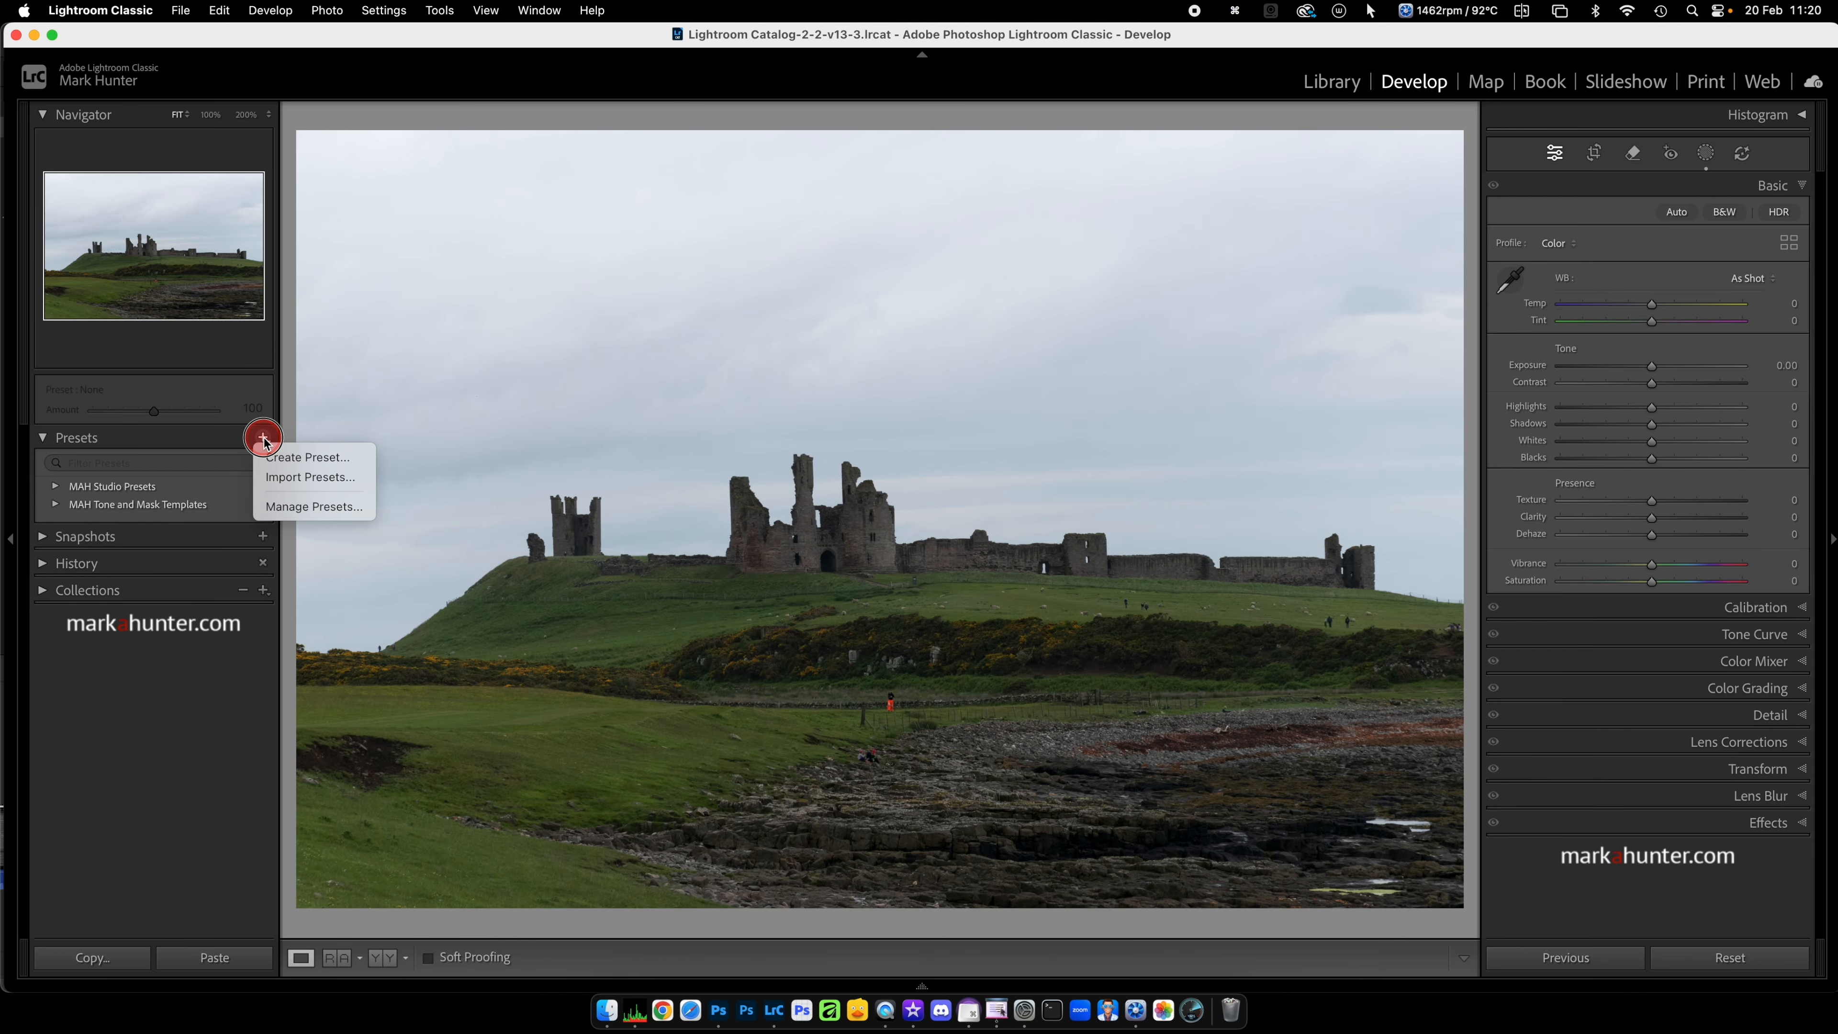
left_click(293, 460)
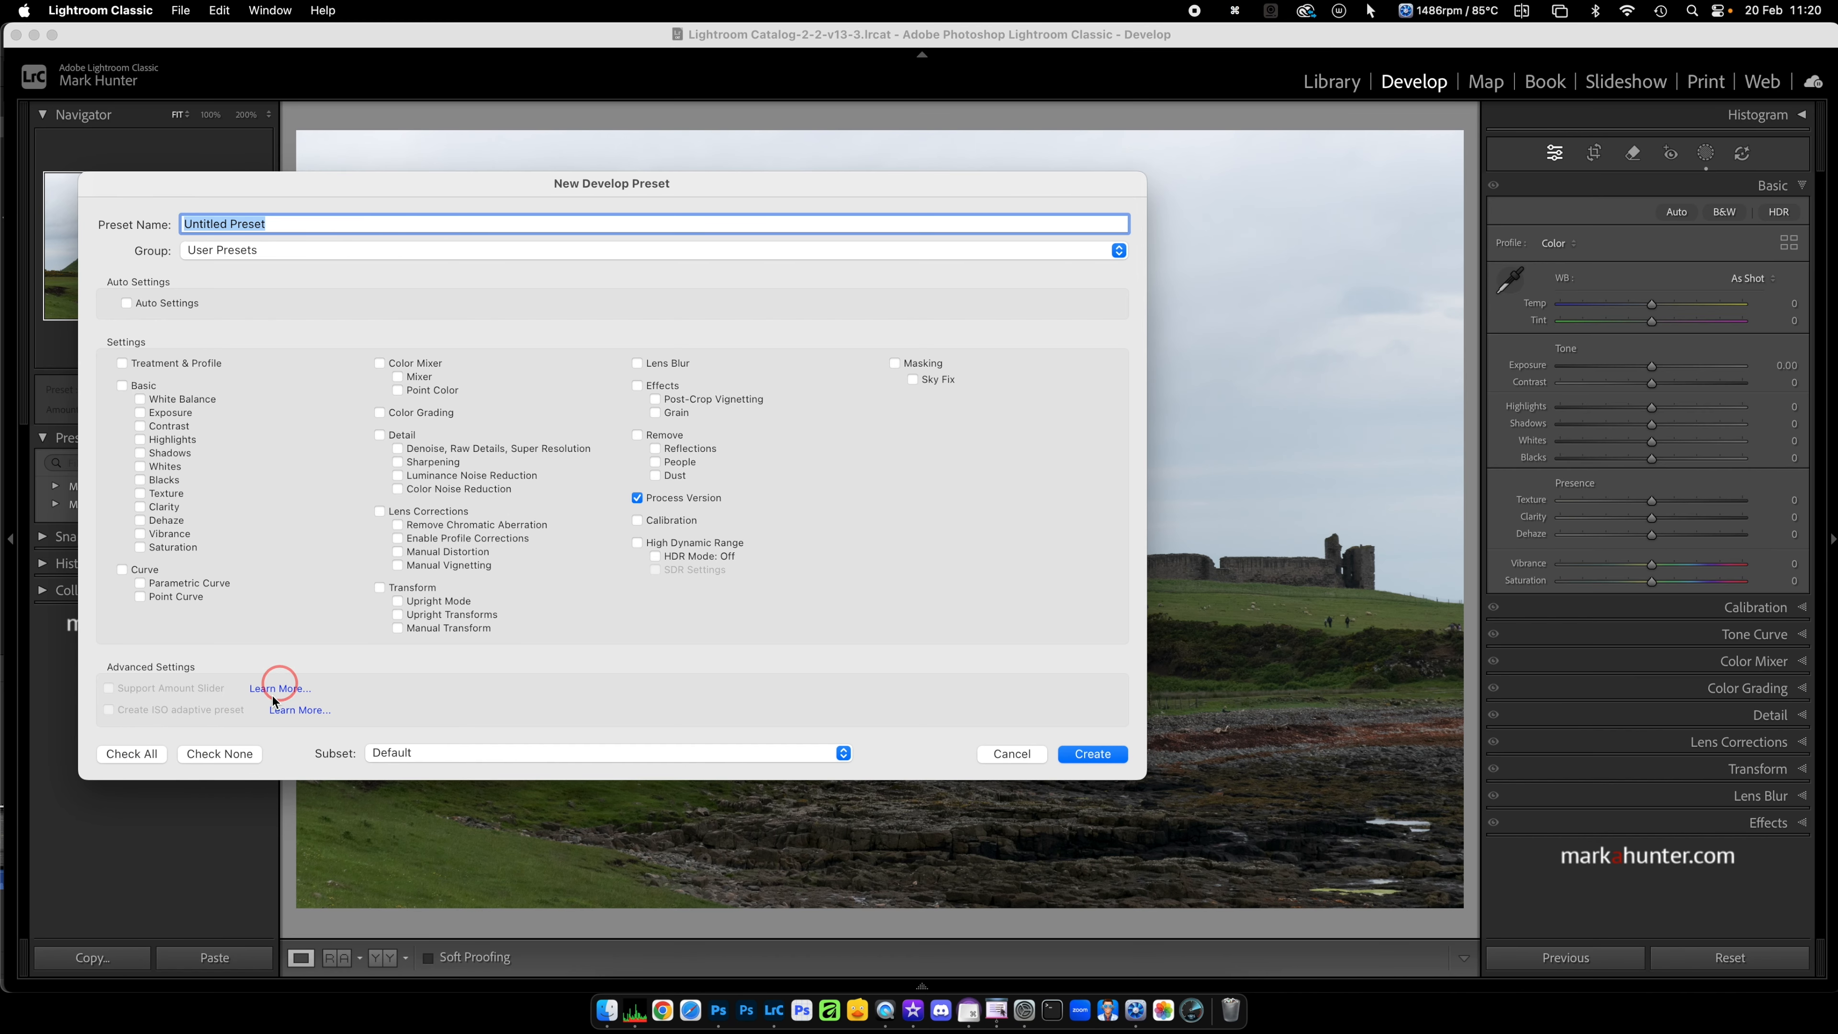
left_click(129, 750)
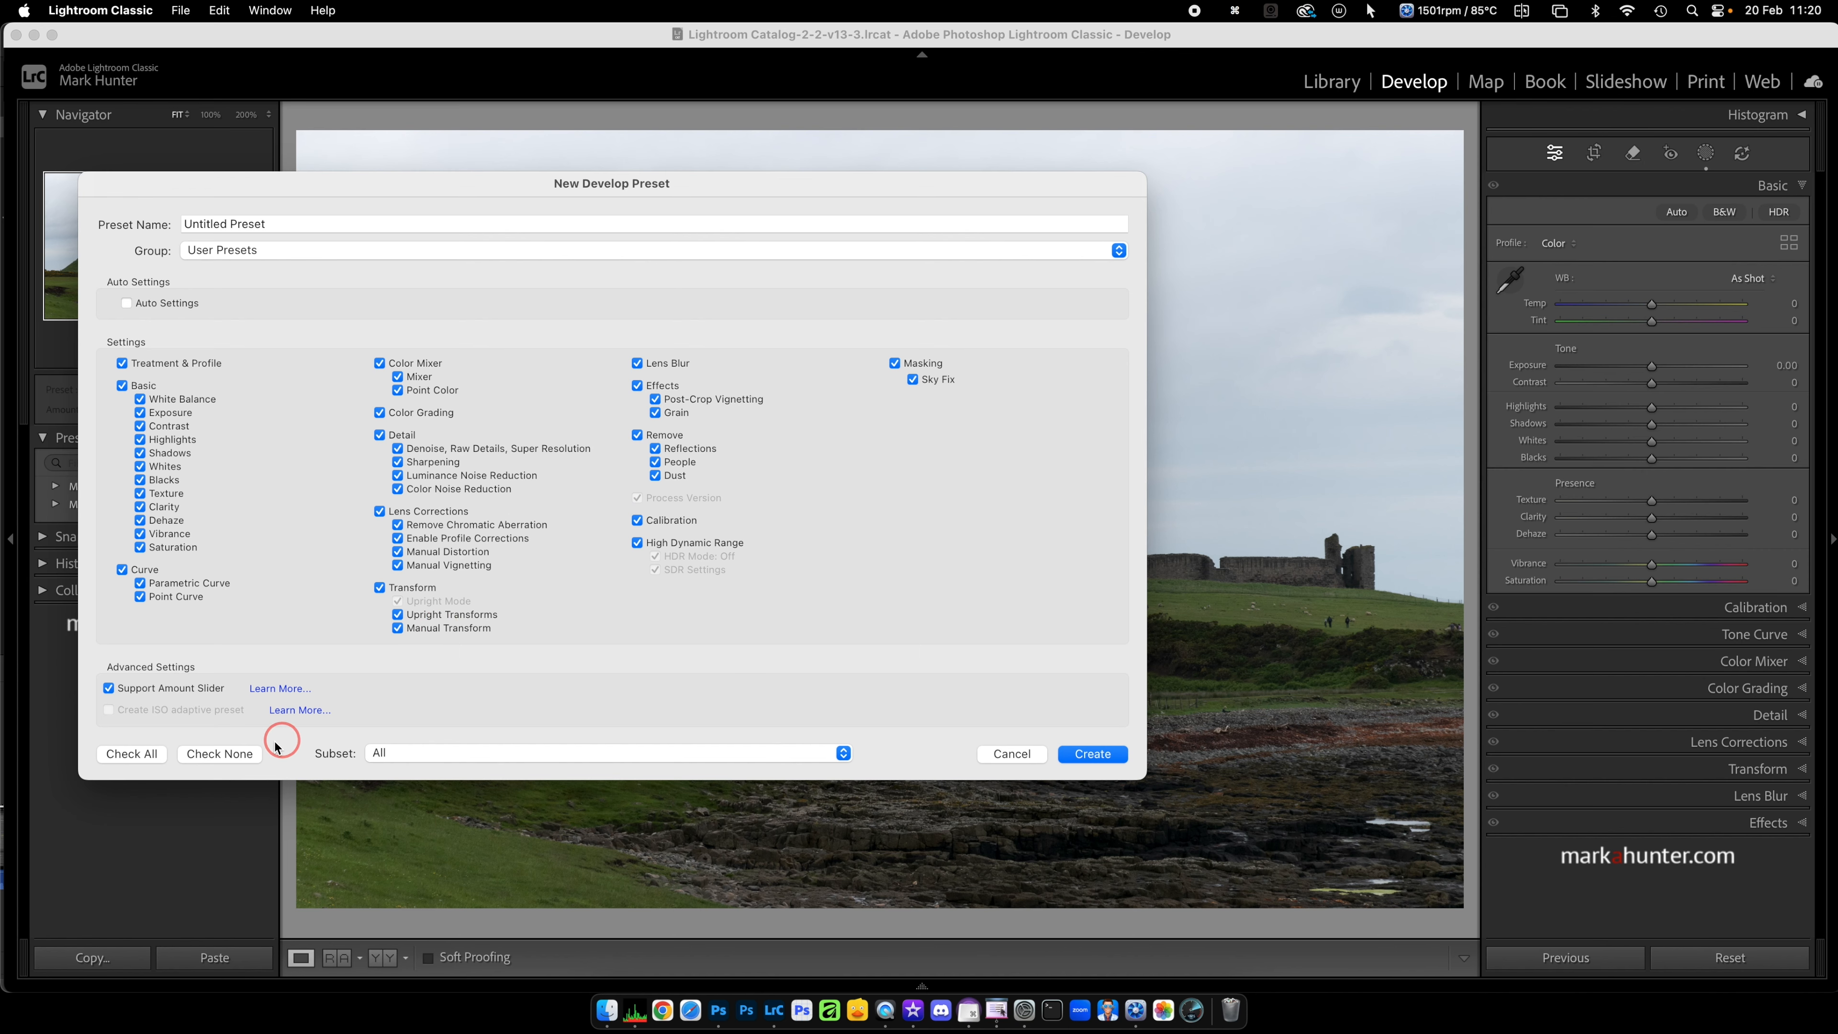
left_click(234, 760)
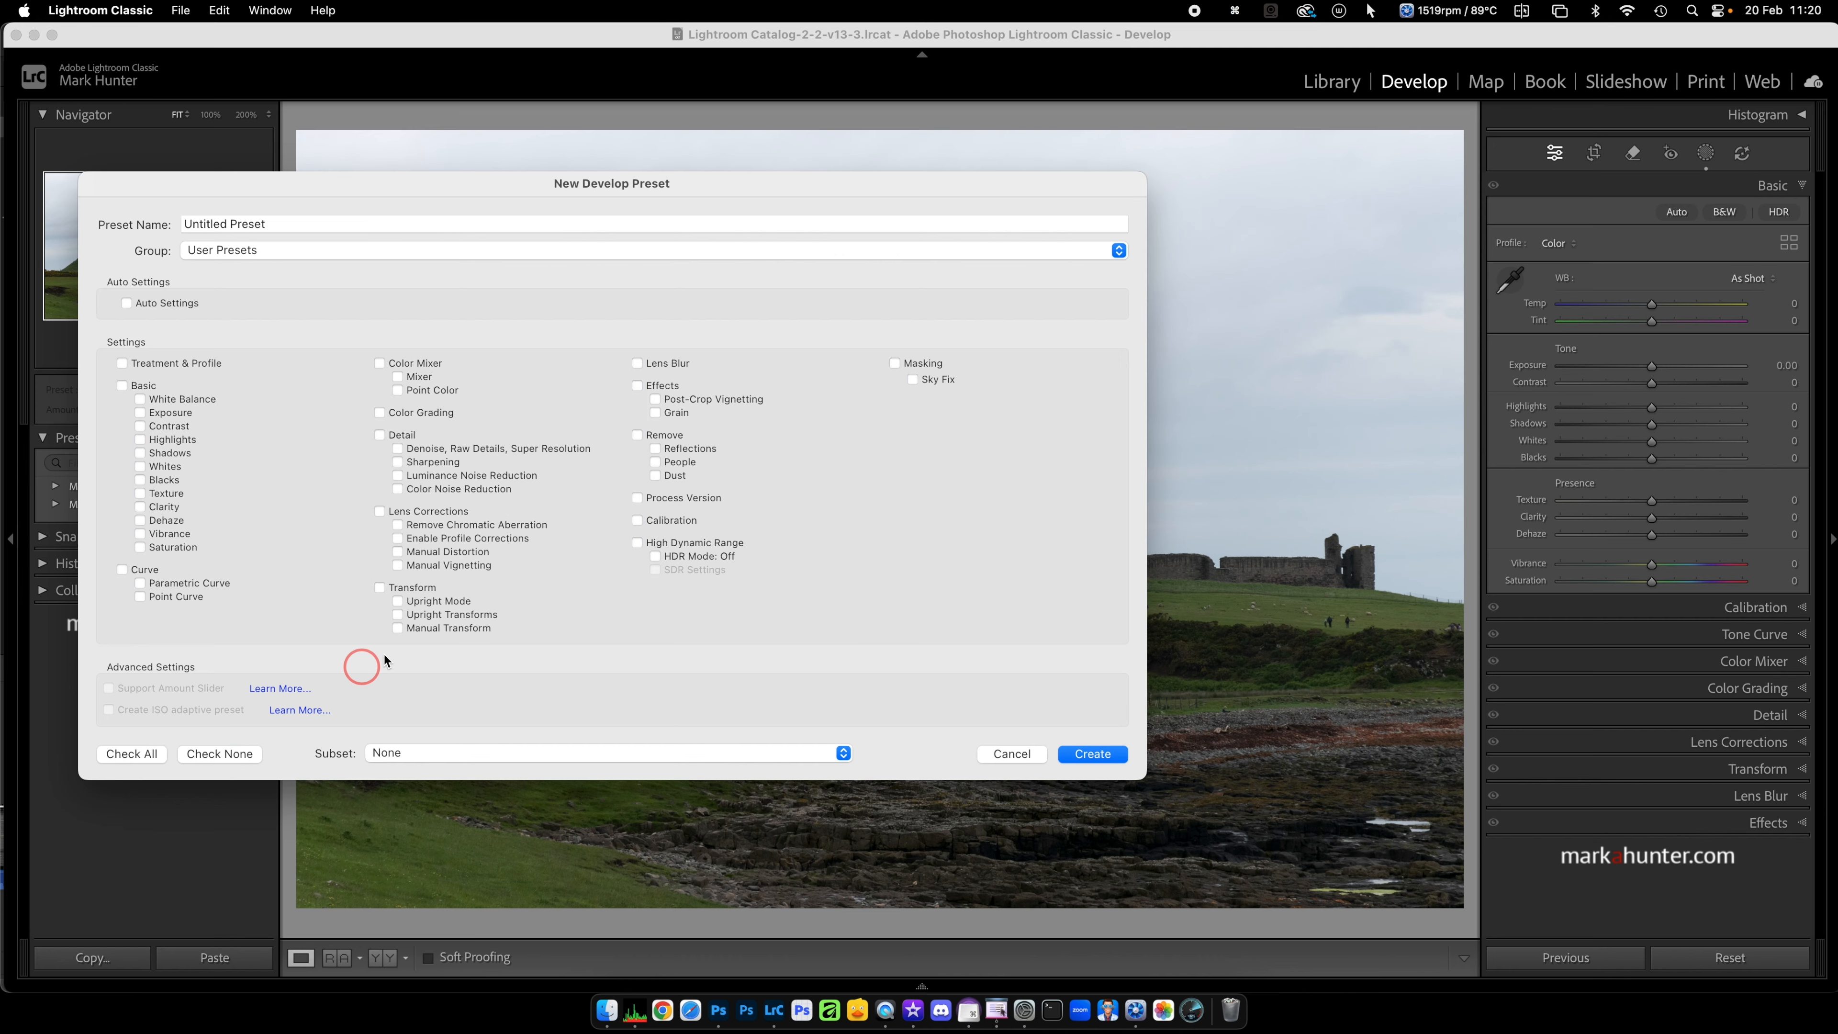
left_click(893, 365)
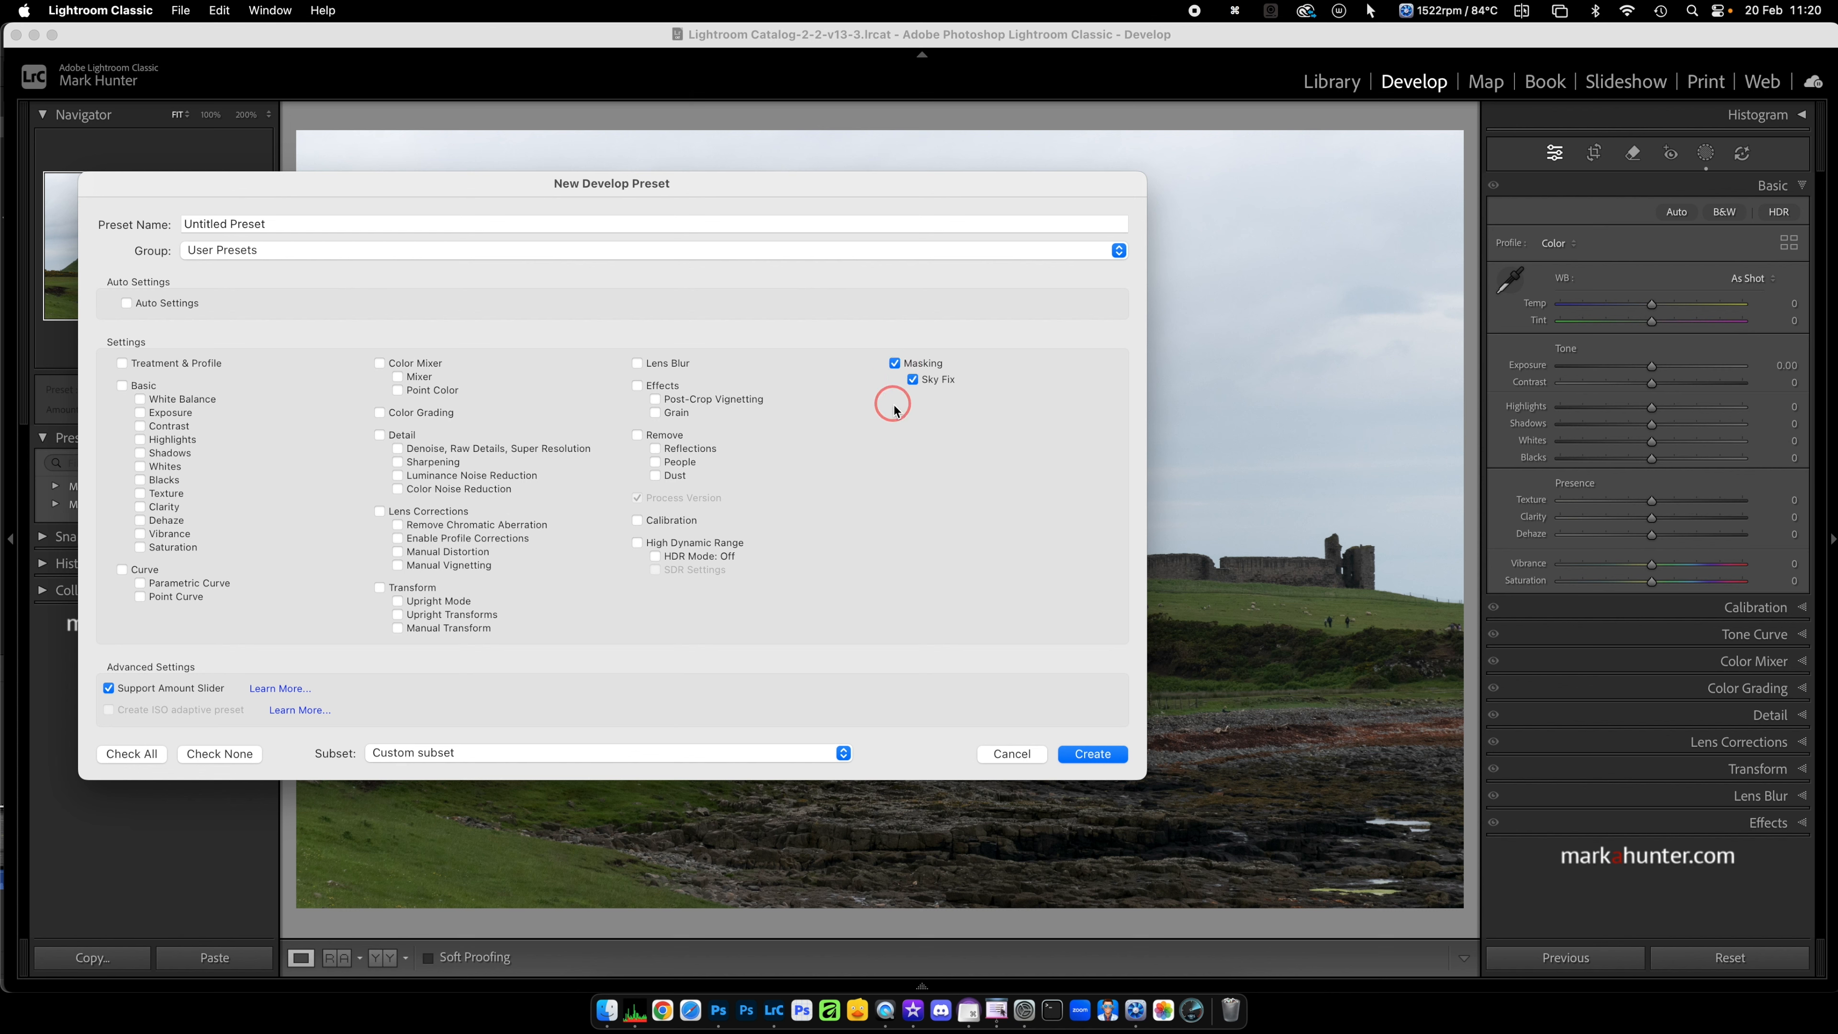
Step: Name the new develop preset "Sky mask with Fix"
left_click(270, 227)
type("S")
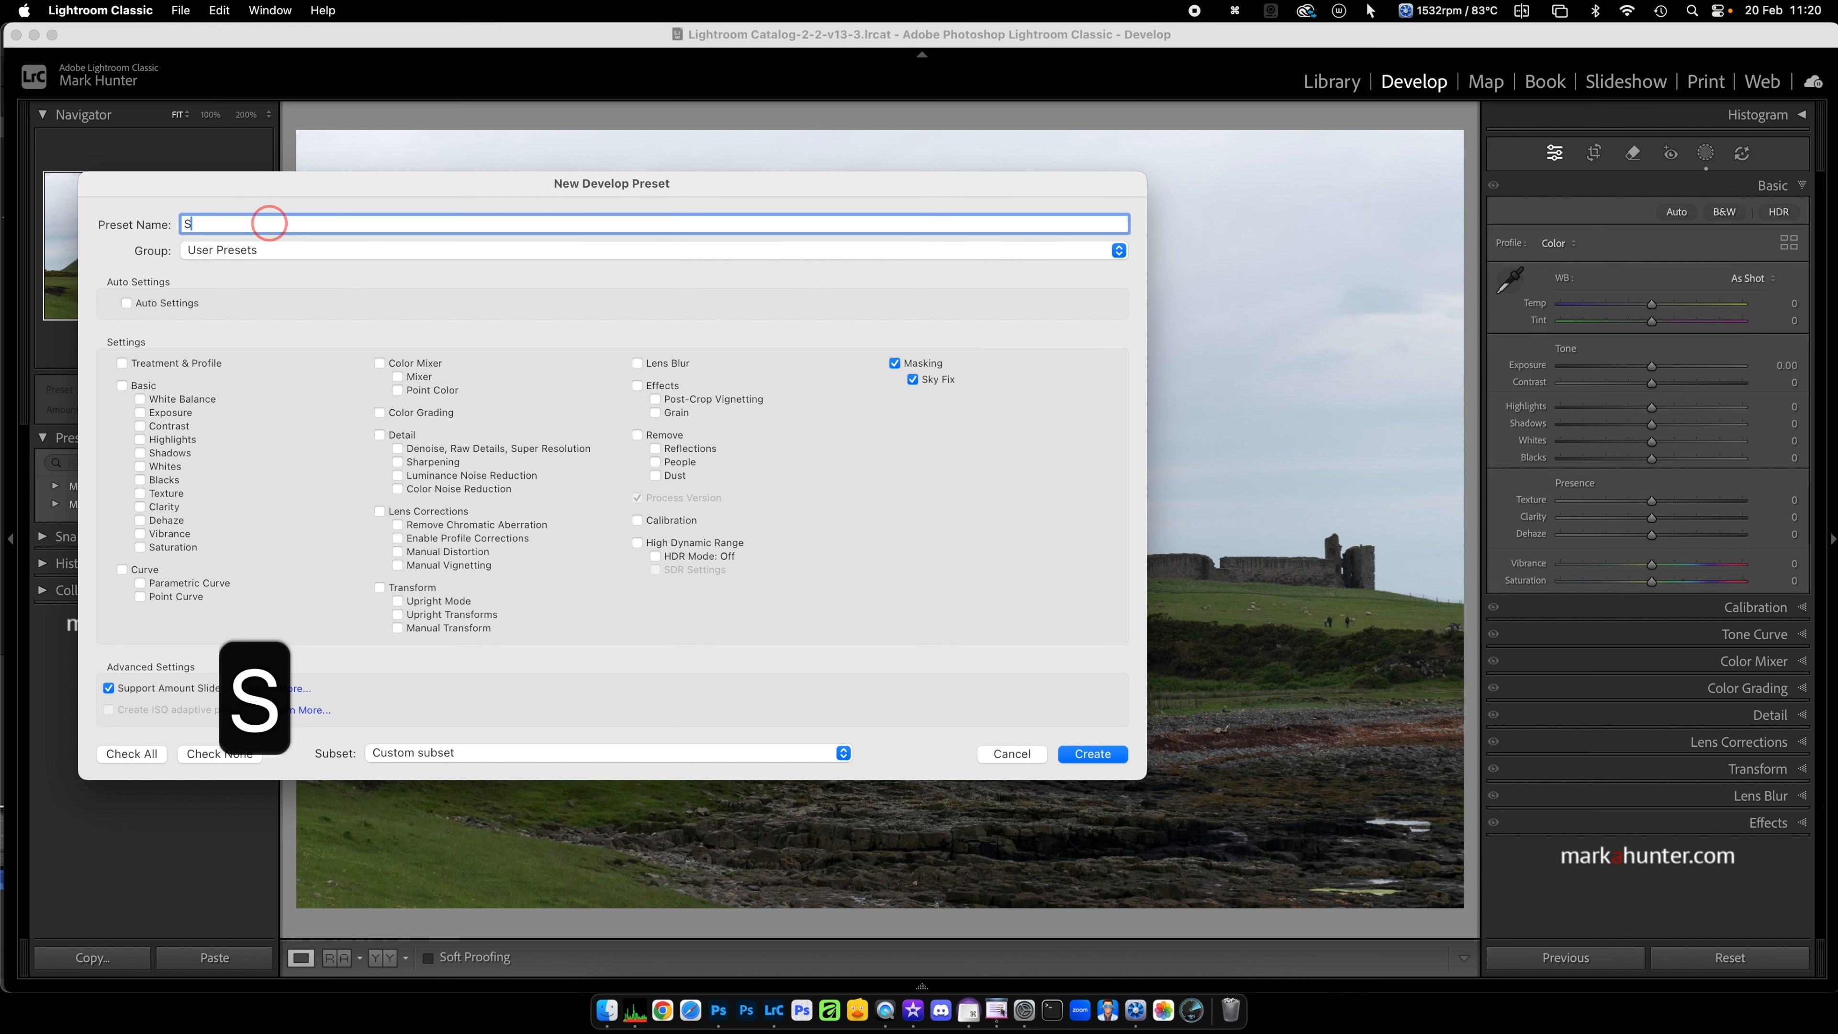
type("ky mas")
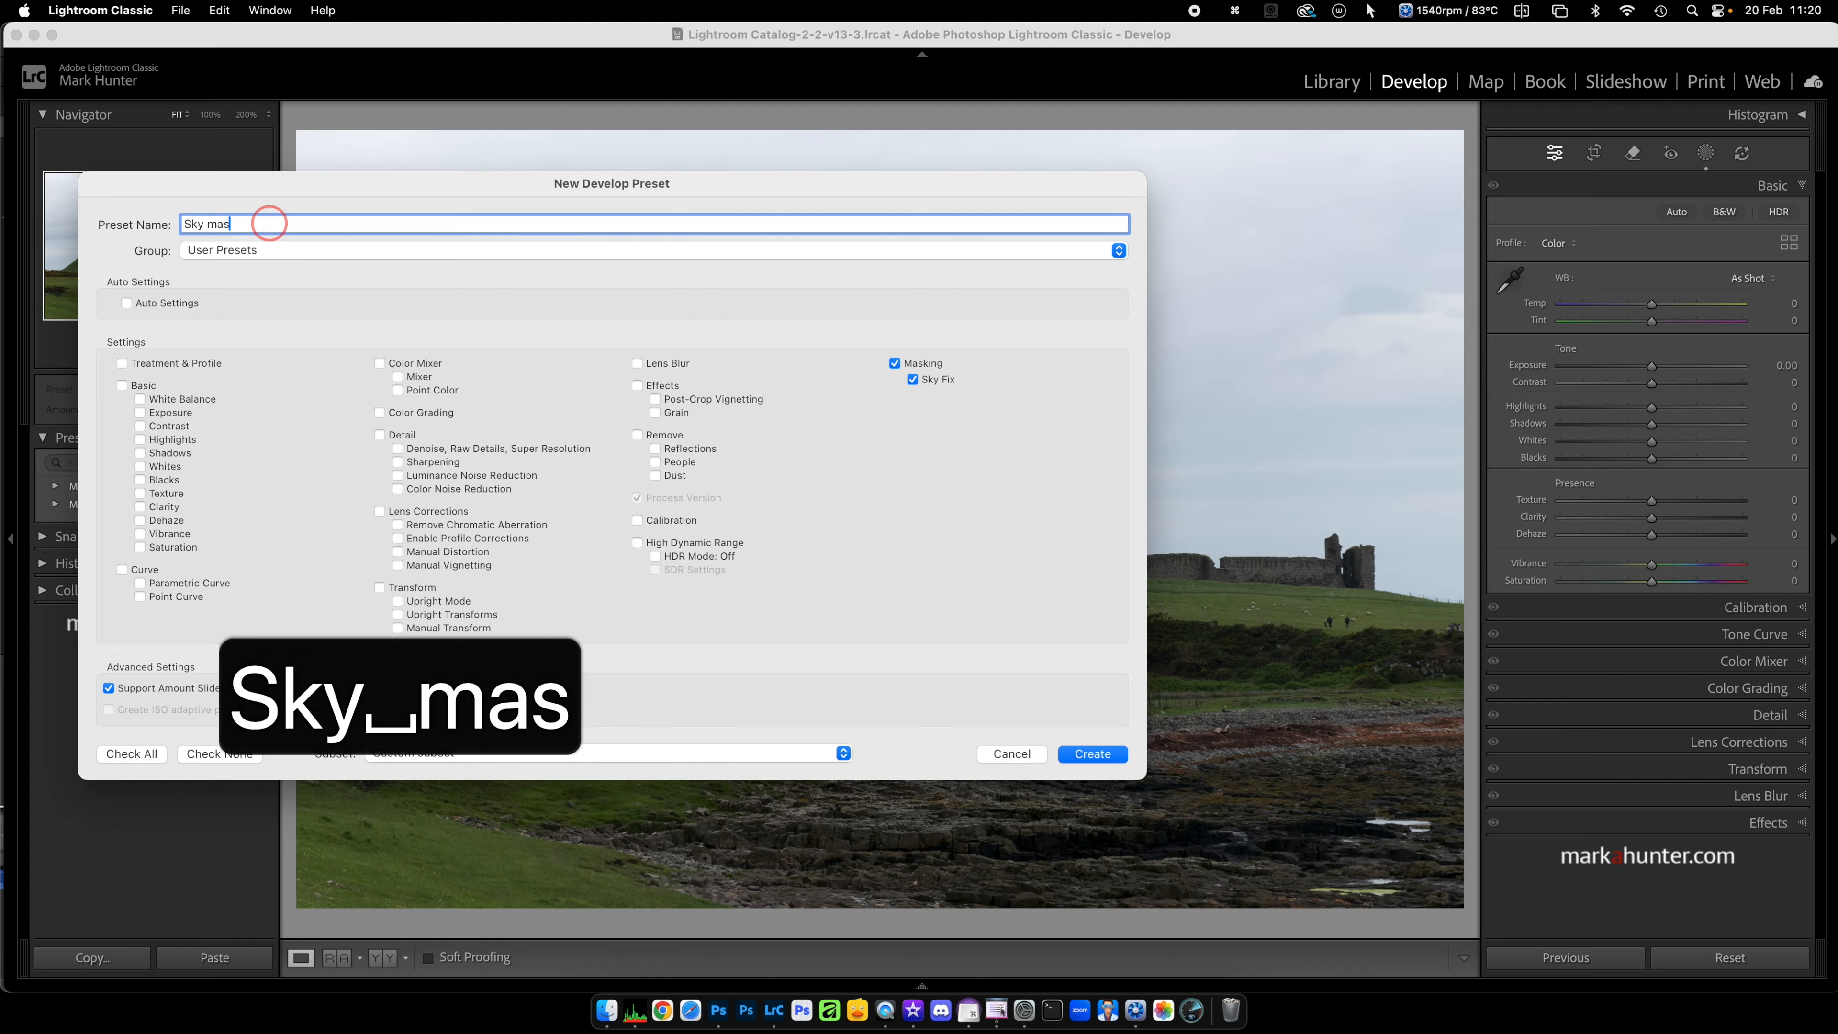
type("k with Fix")
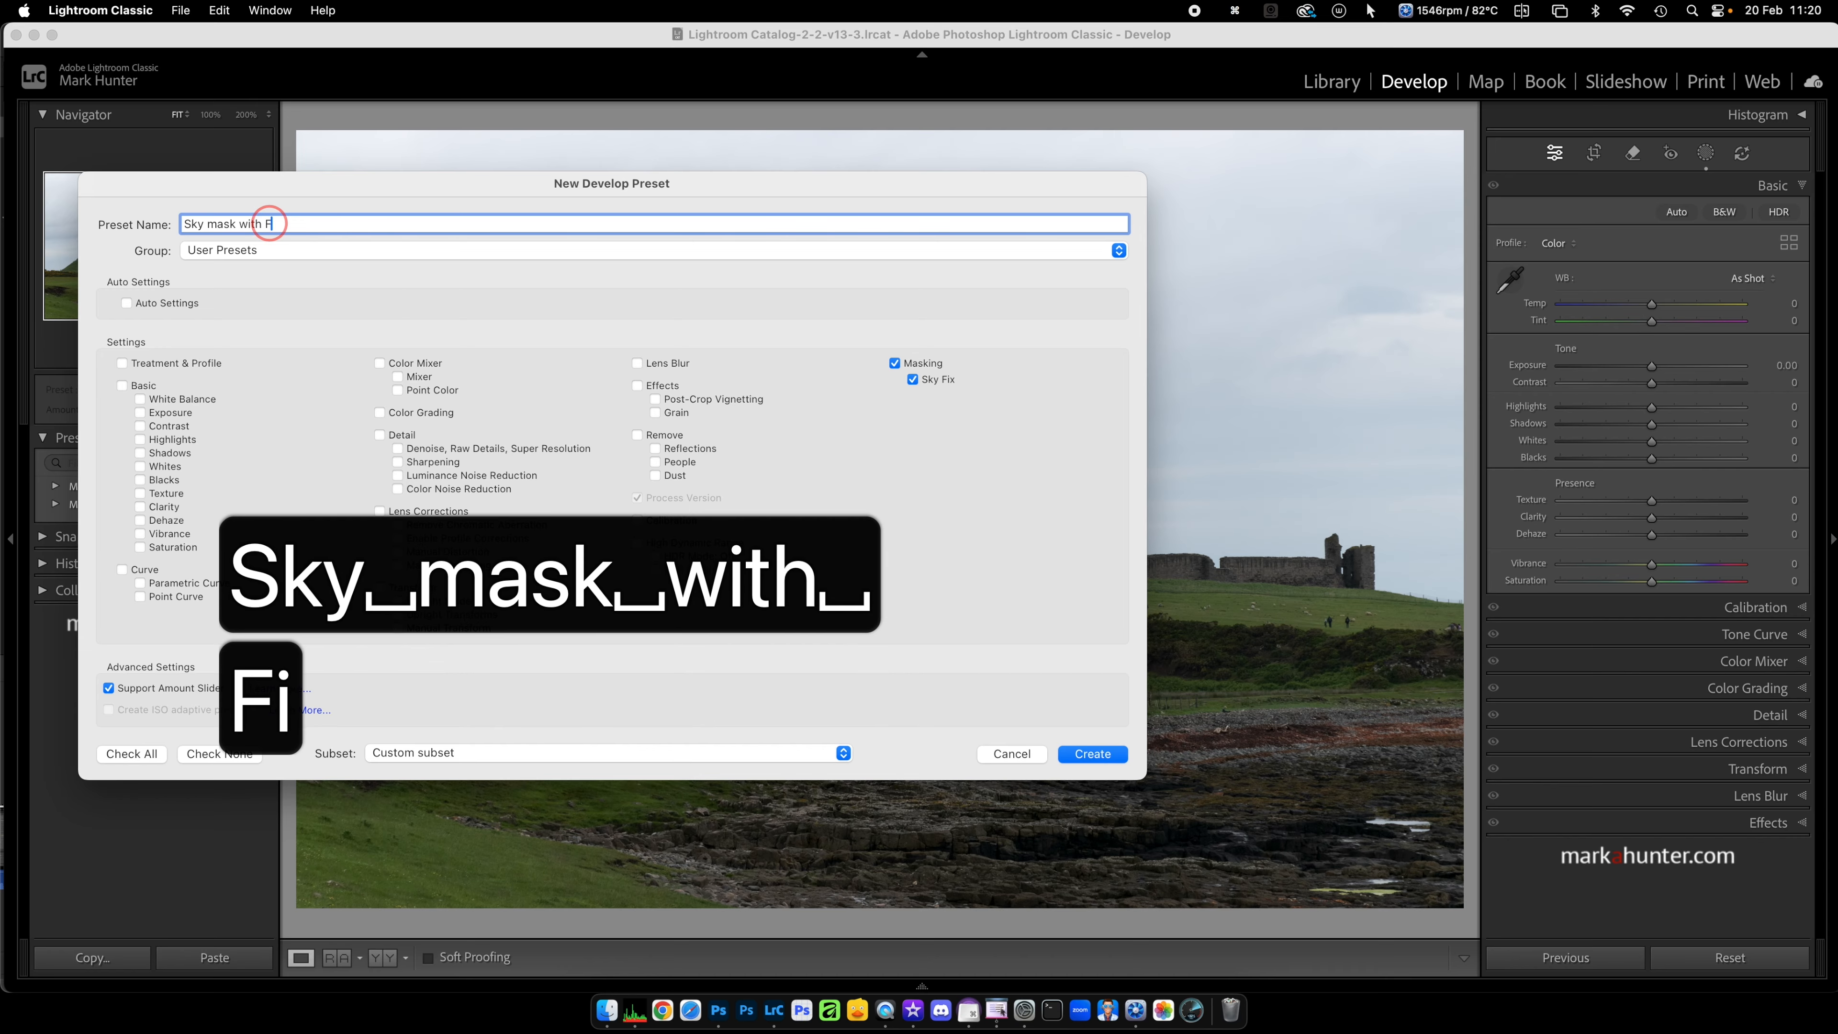
Step: Put the preset in a new group named "MAH Mask Presets" and create it
left_click(284, 253)
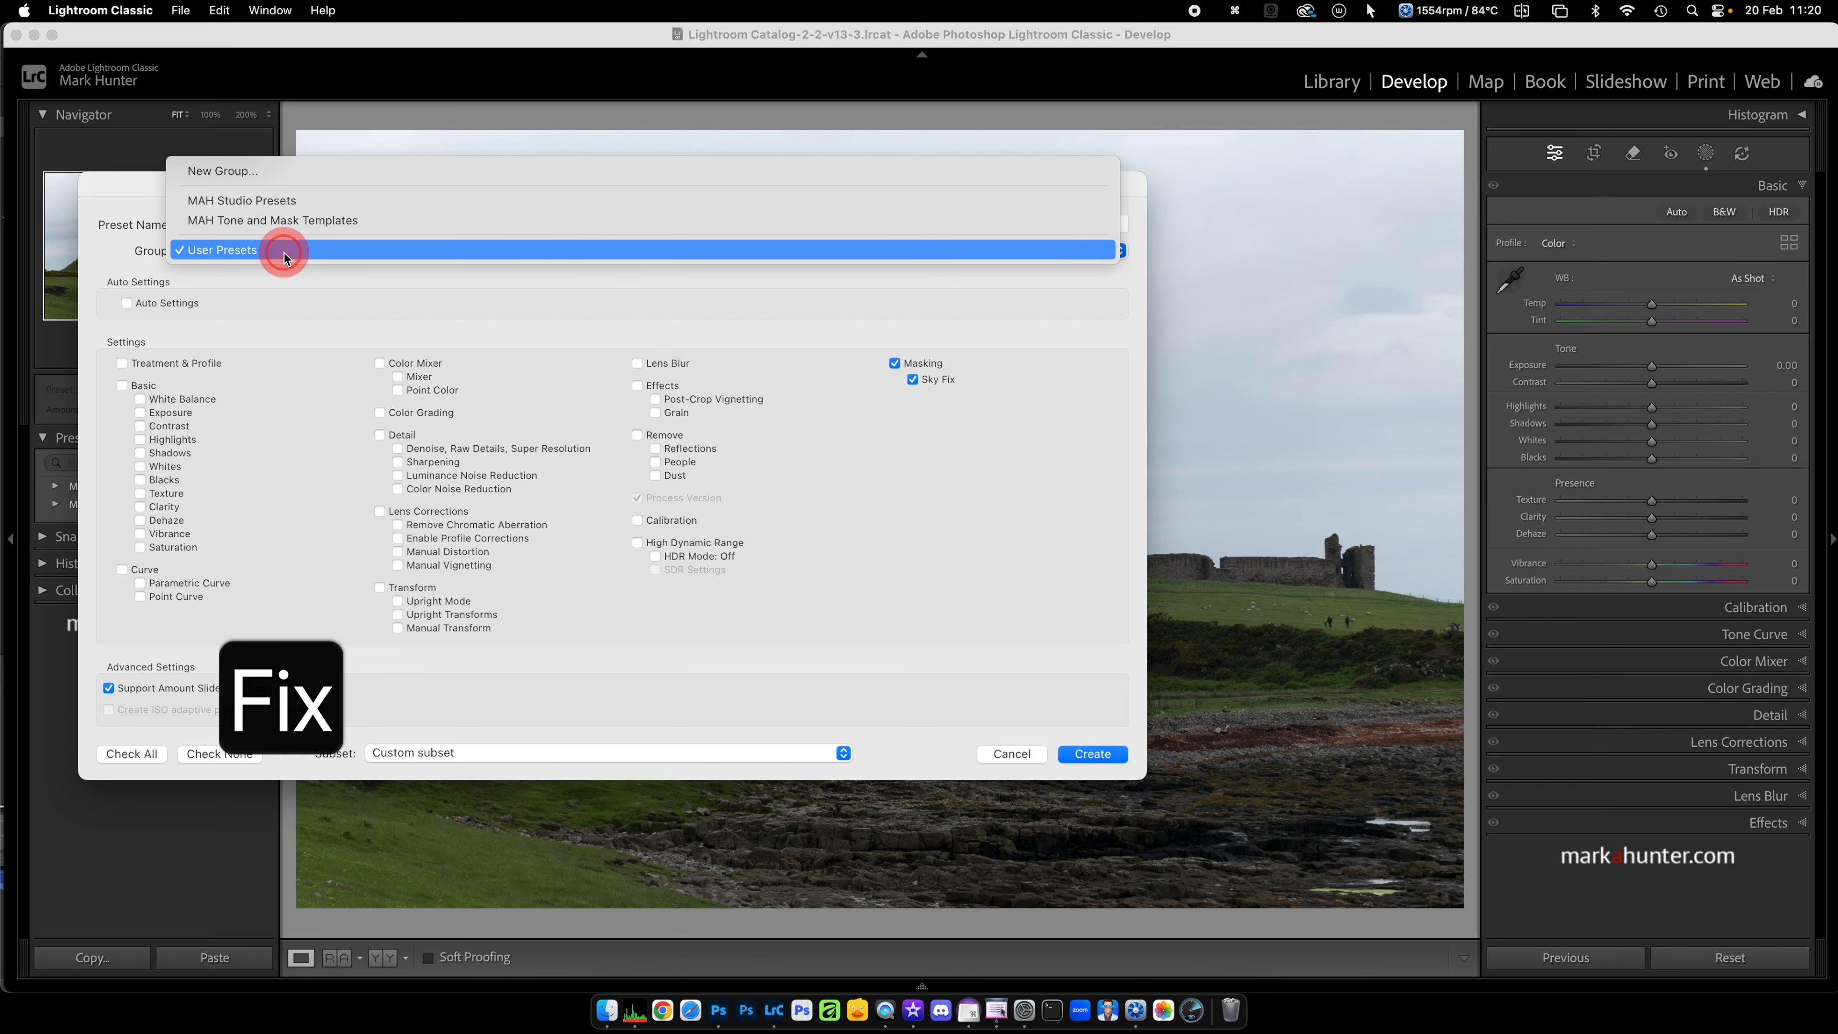
left_click(261, 172)
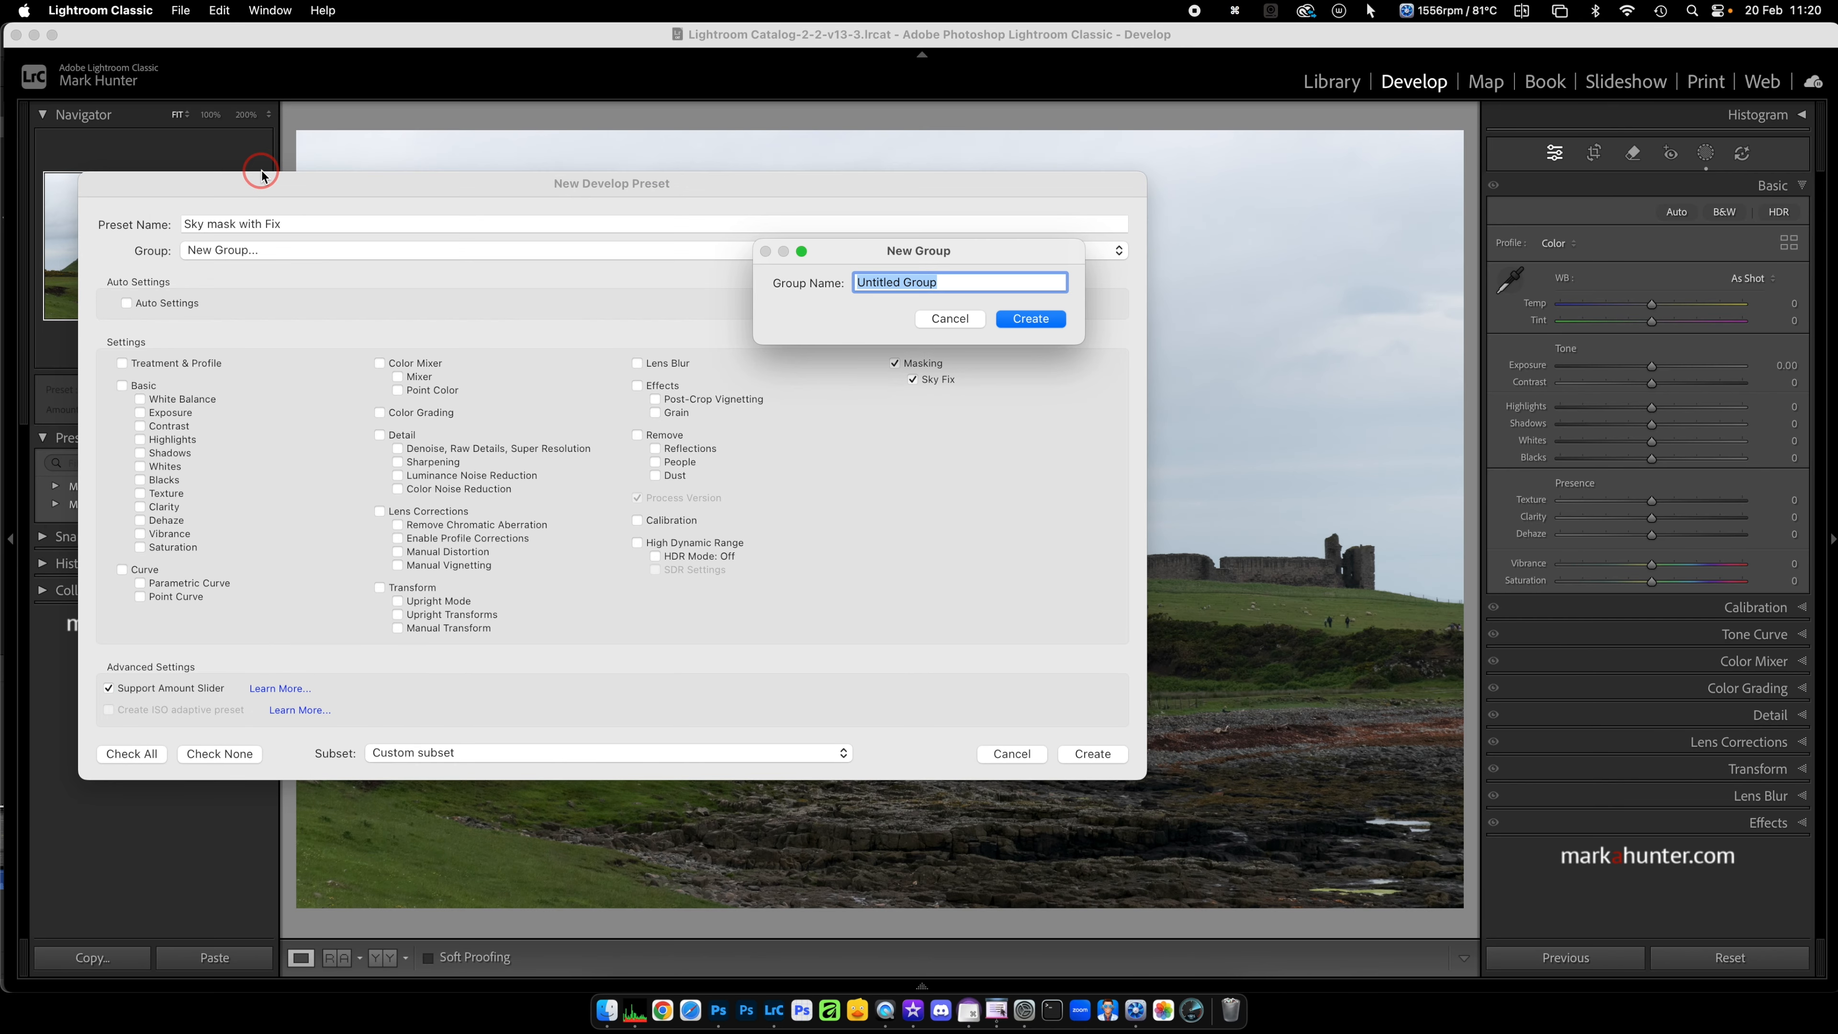
type("MA")
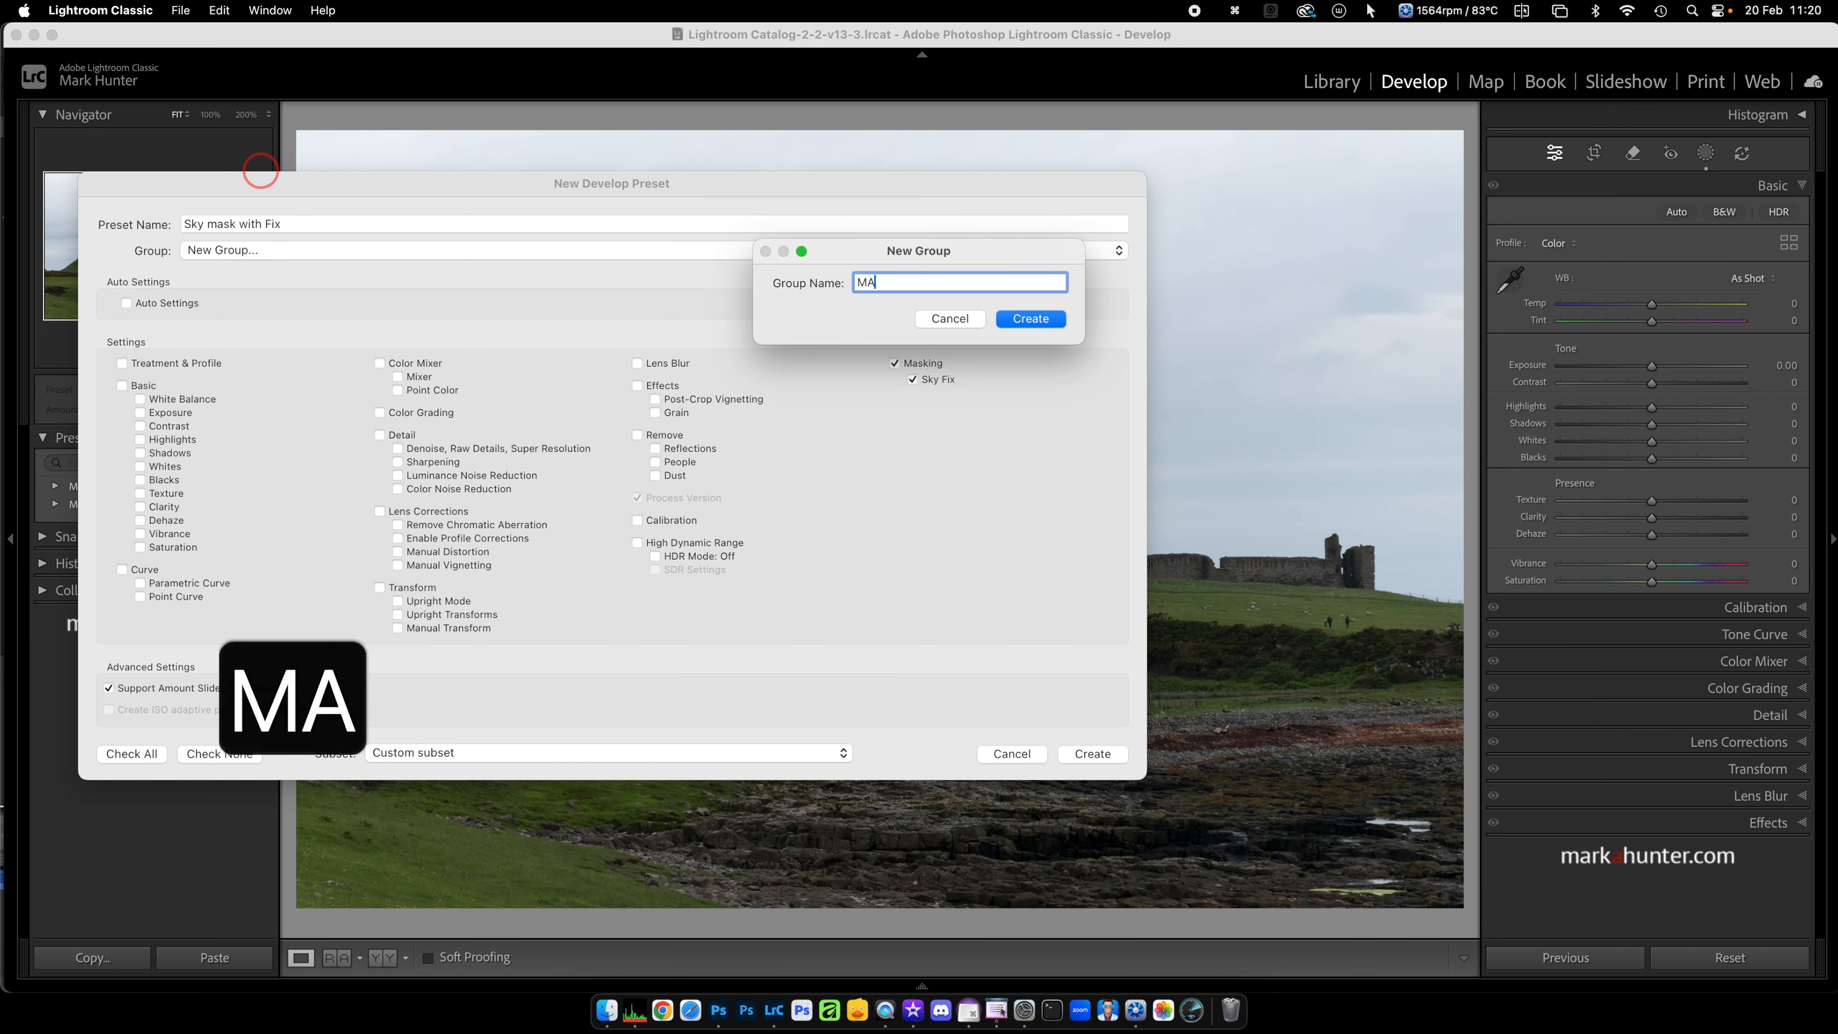
type("h Ma")
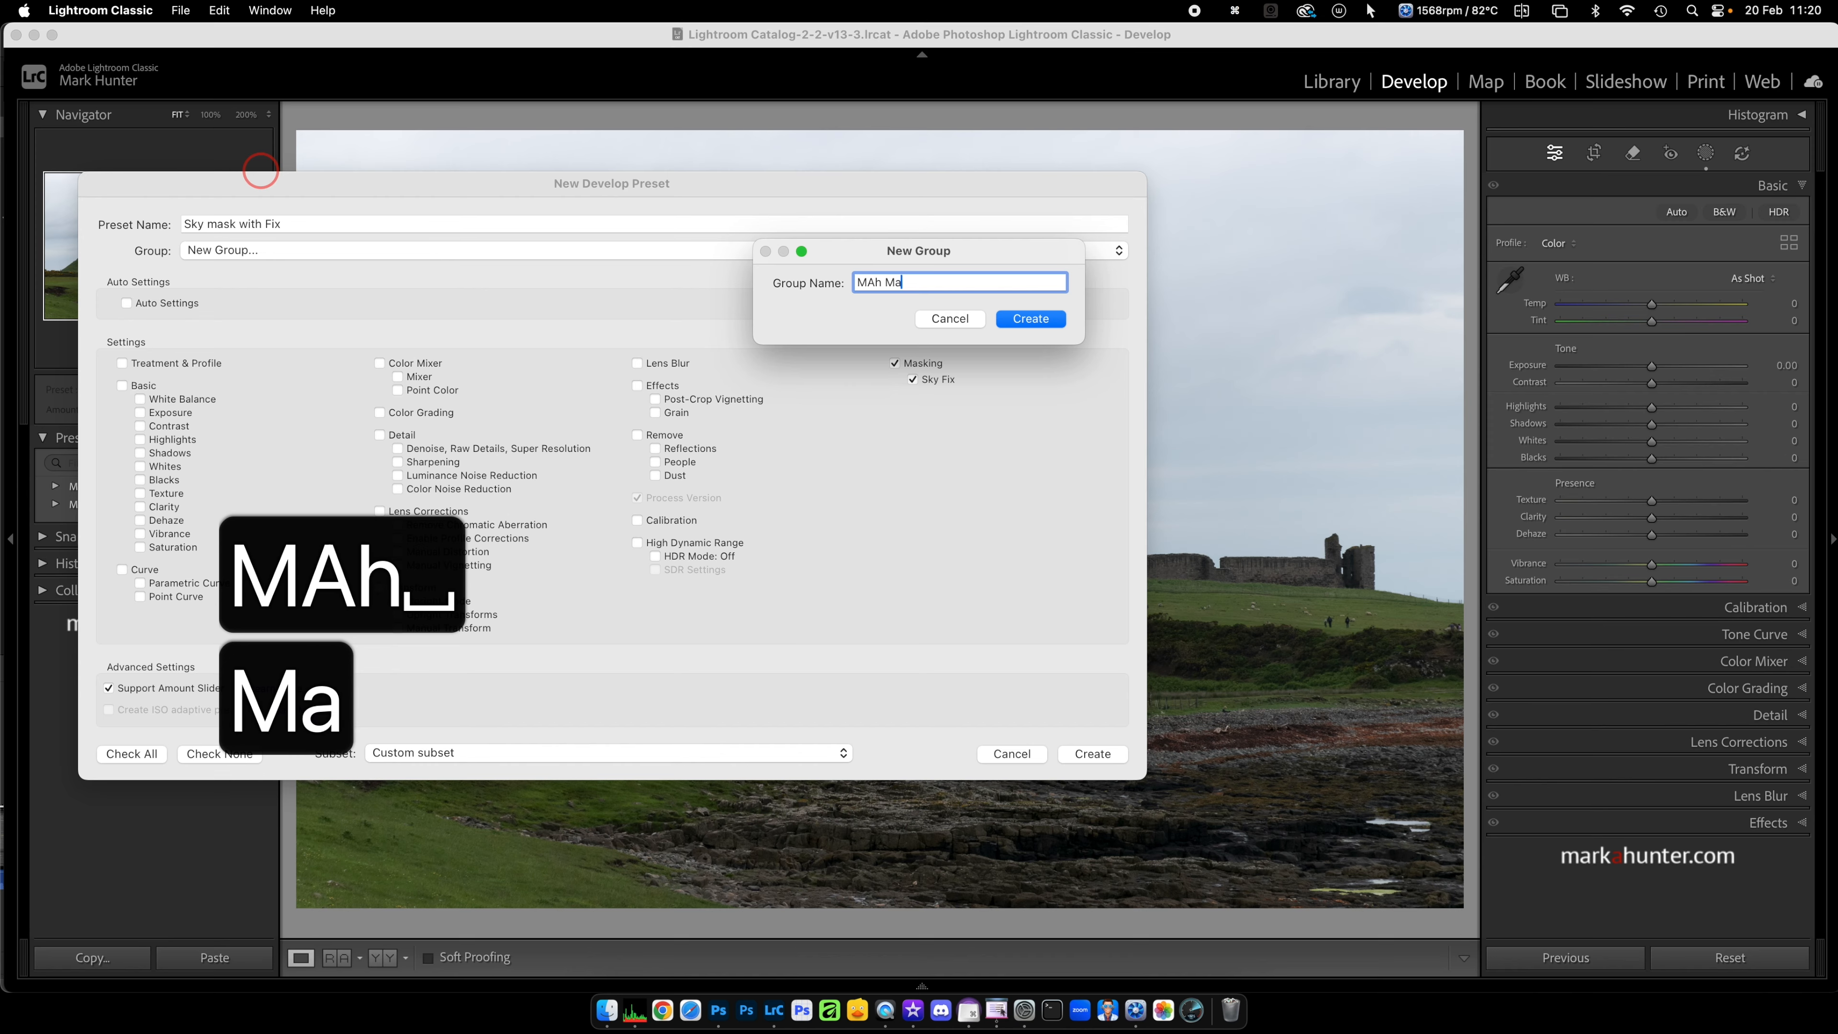
type("sk Presets")
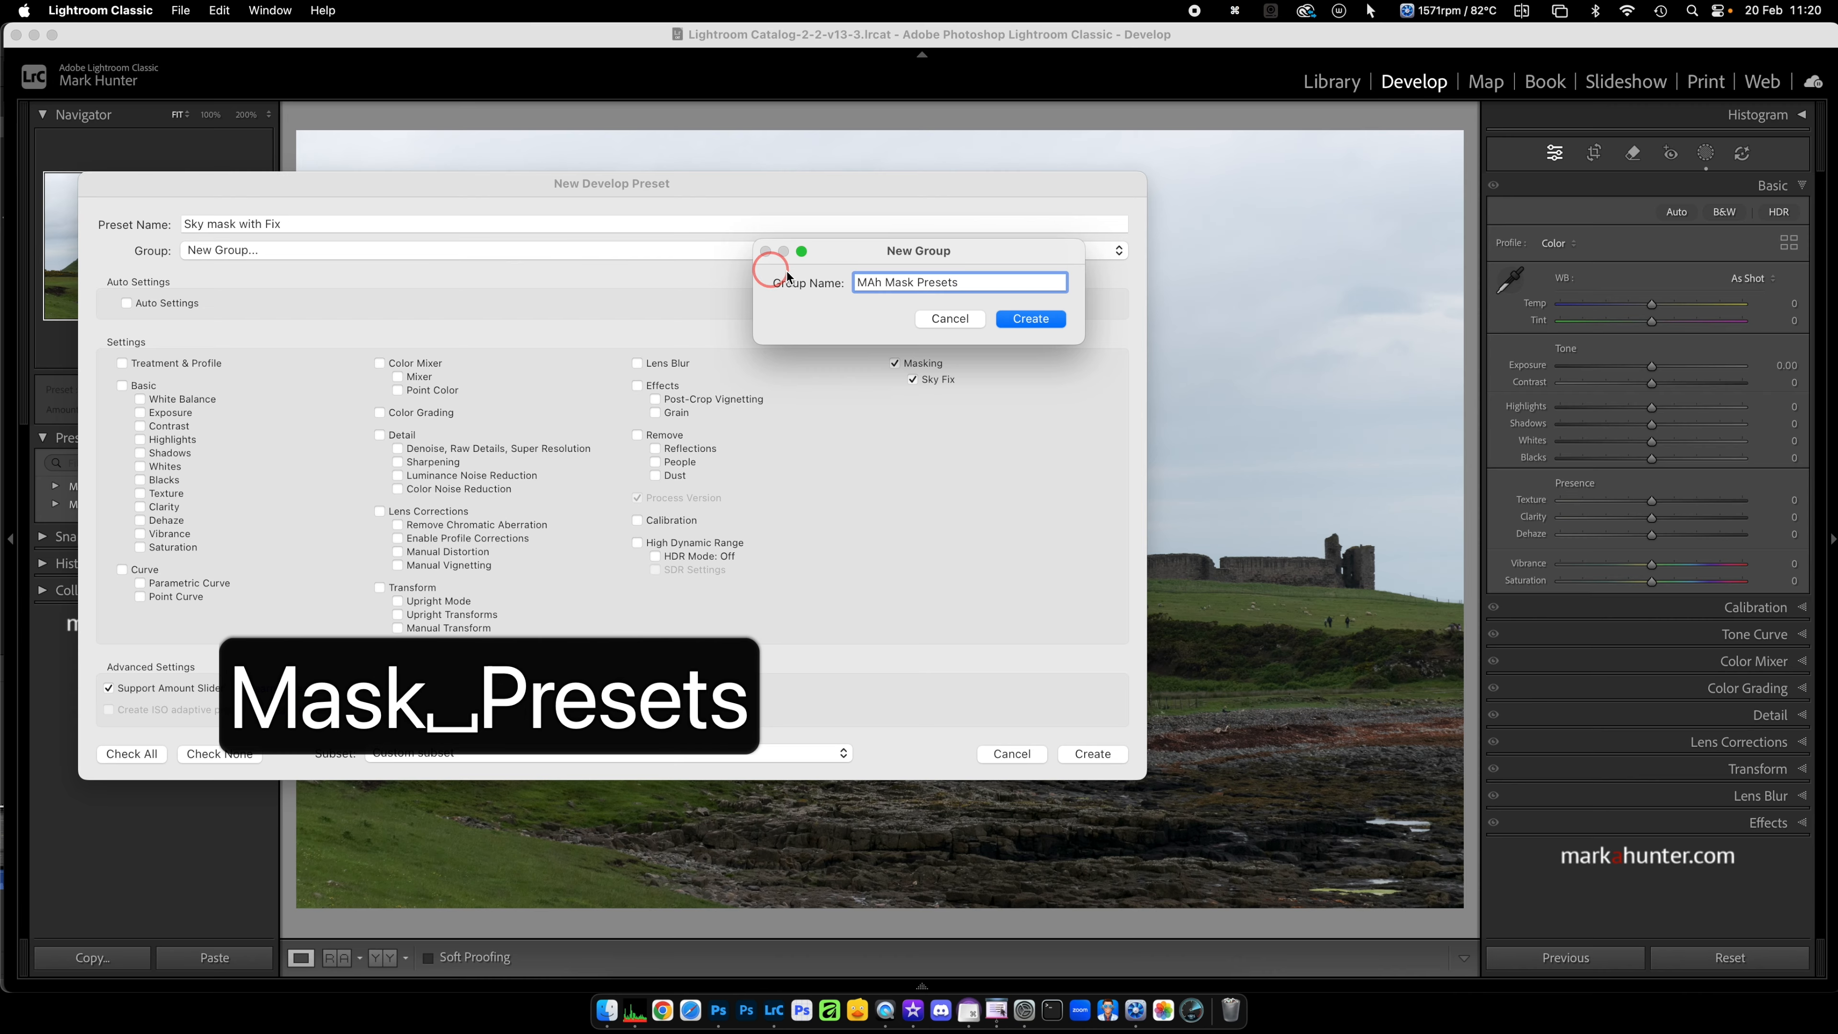
left_click(877, 283)
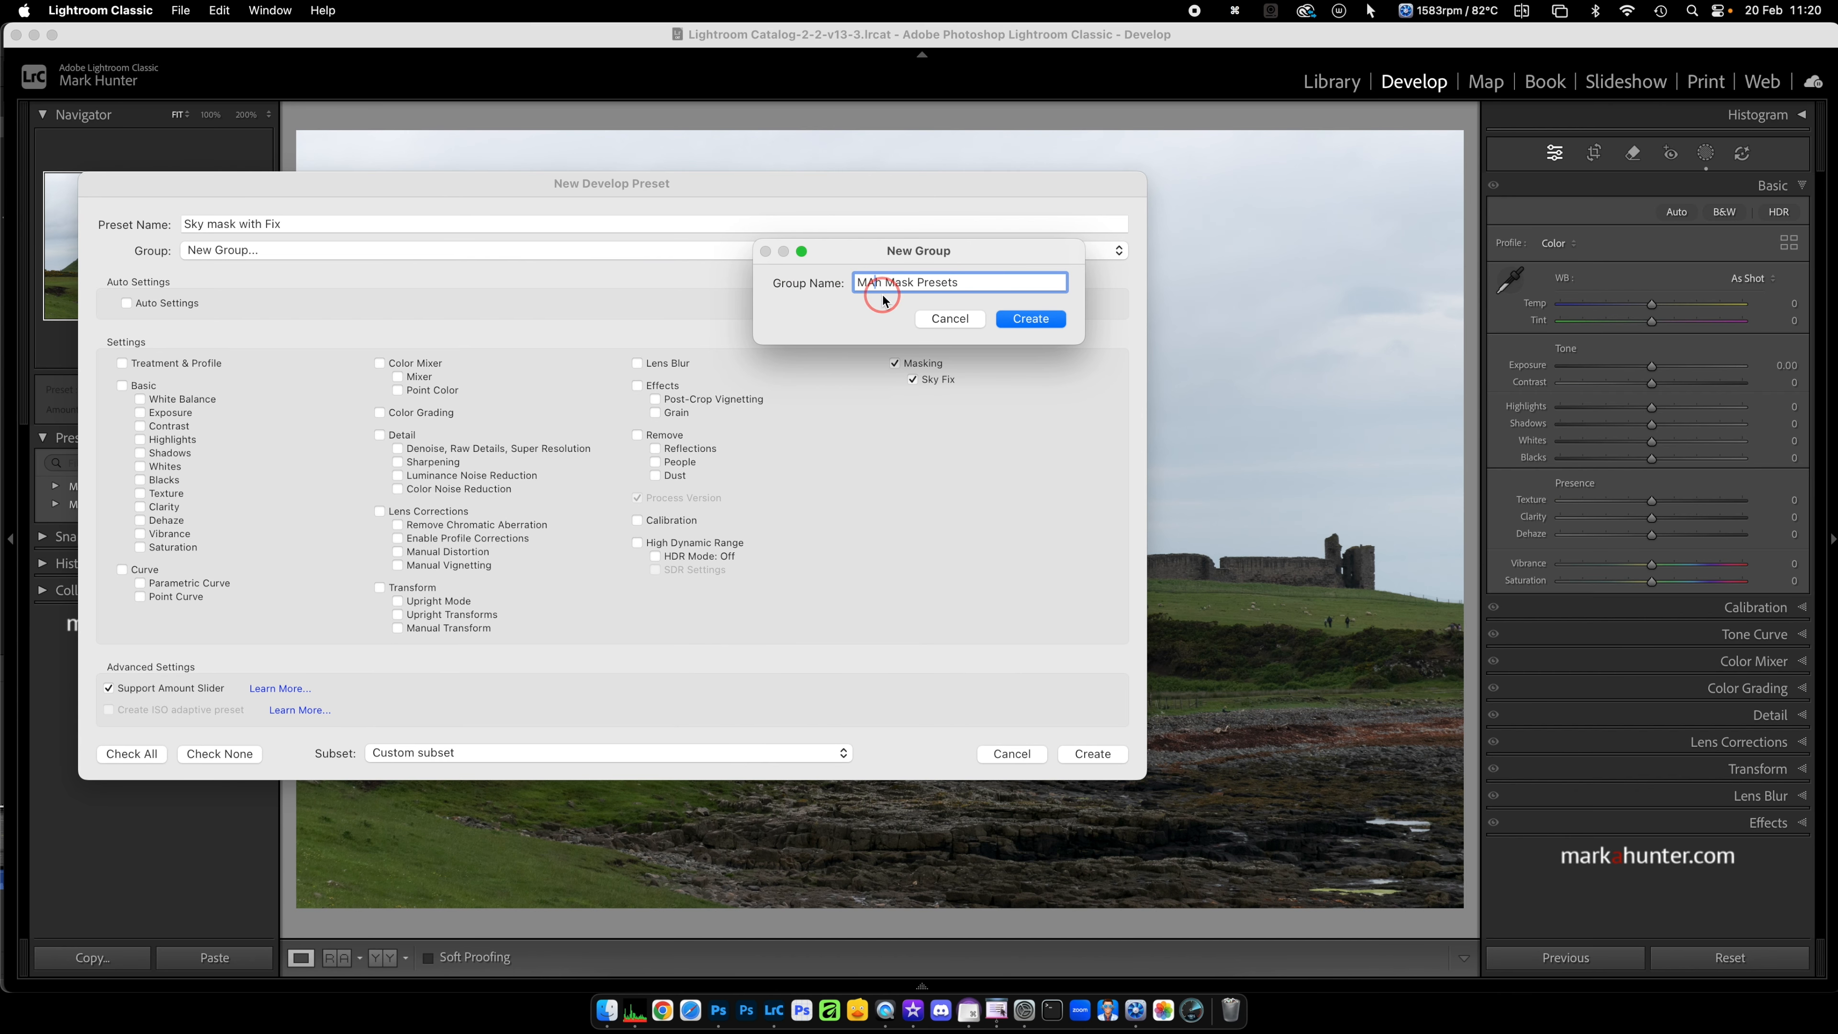
key("BackSpace")
type("H")
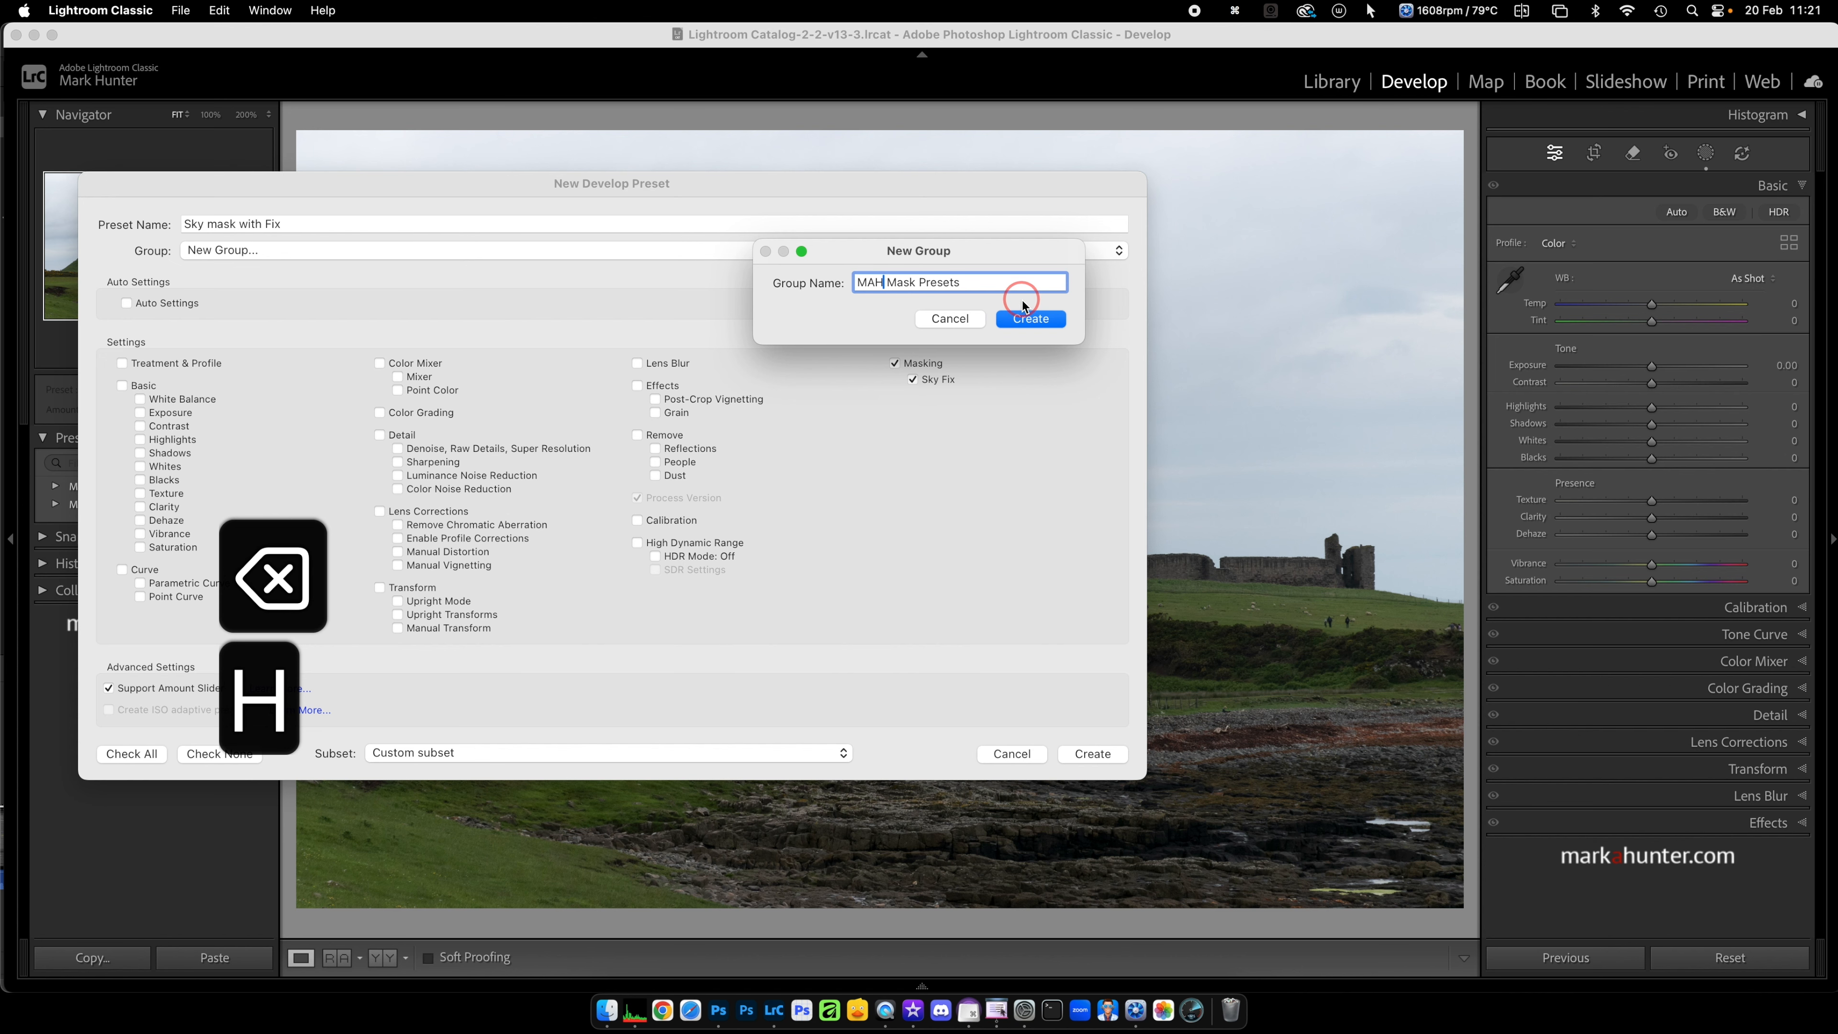
left_click(1035, 320)
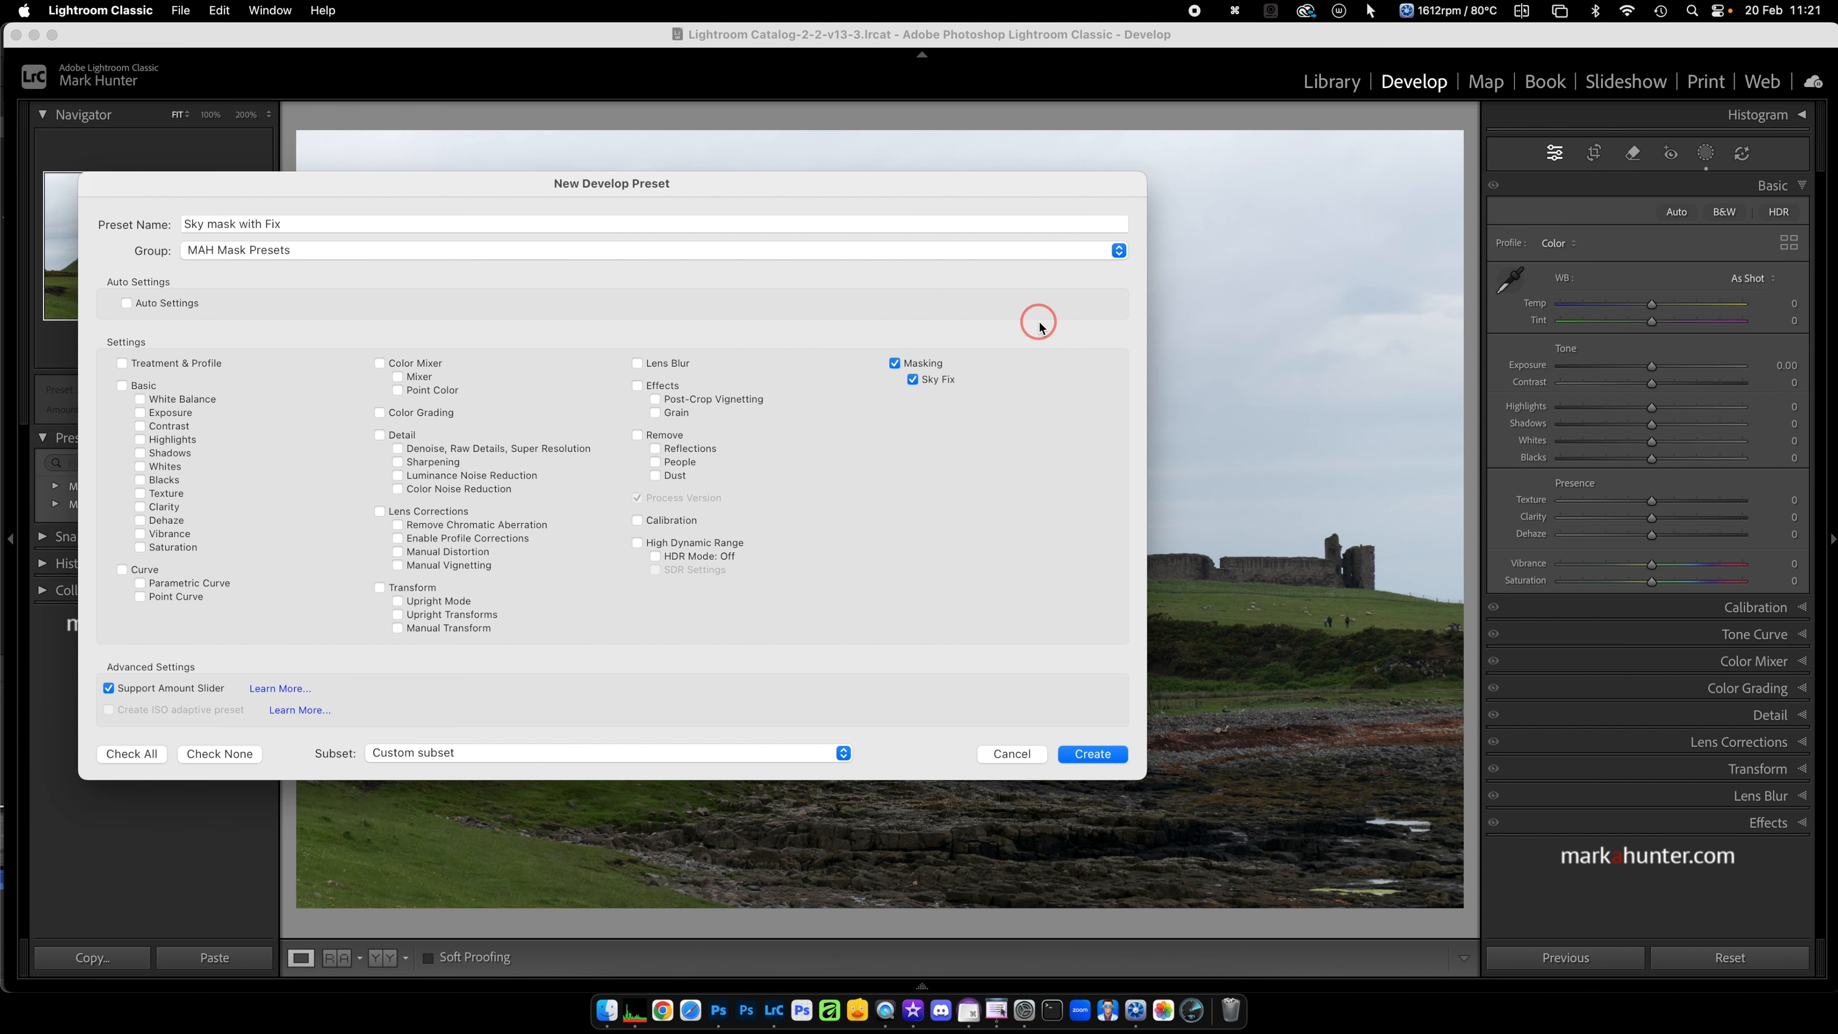
left_click(1092, 754)
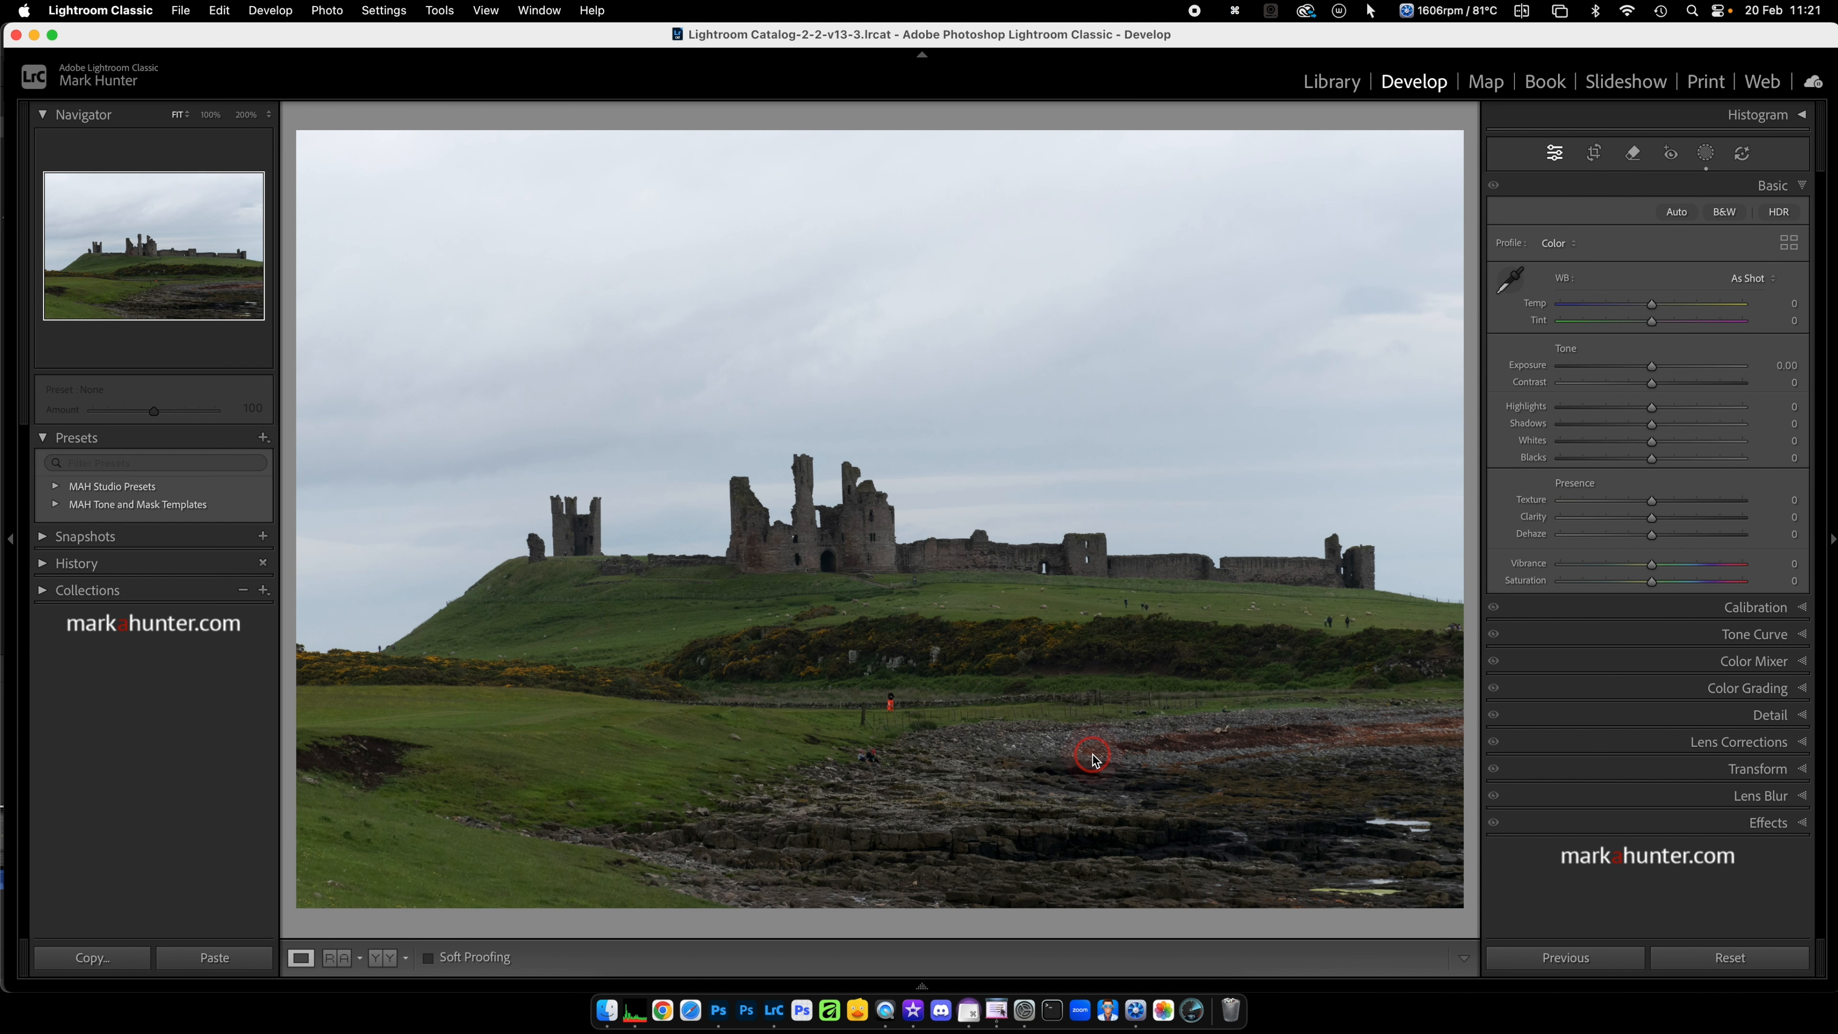
left_click(197, 504)
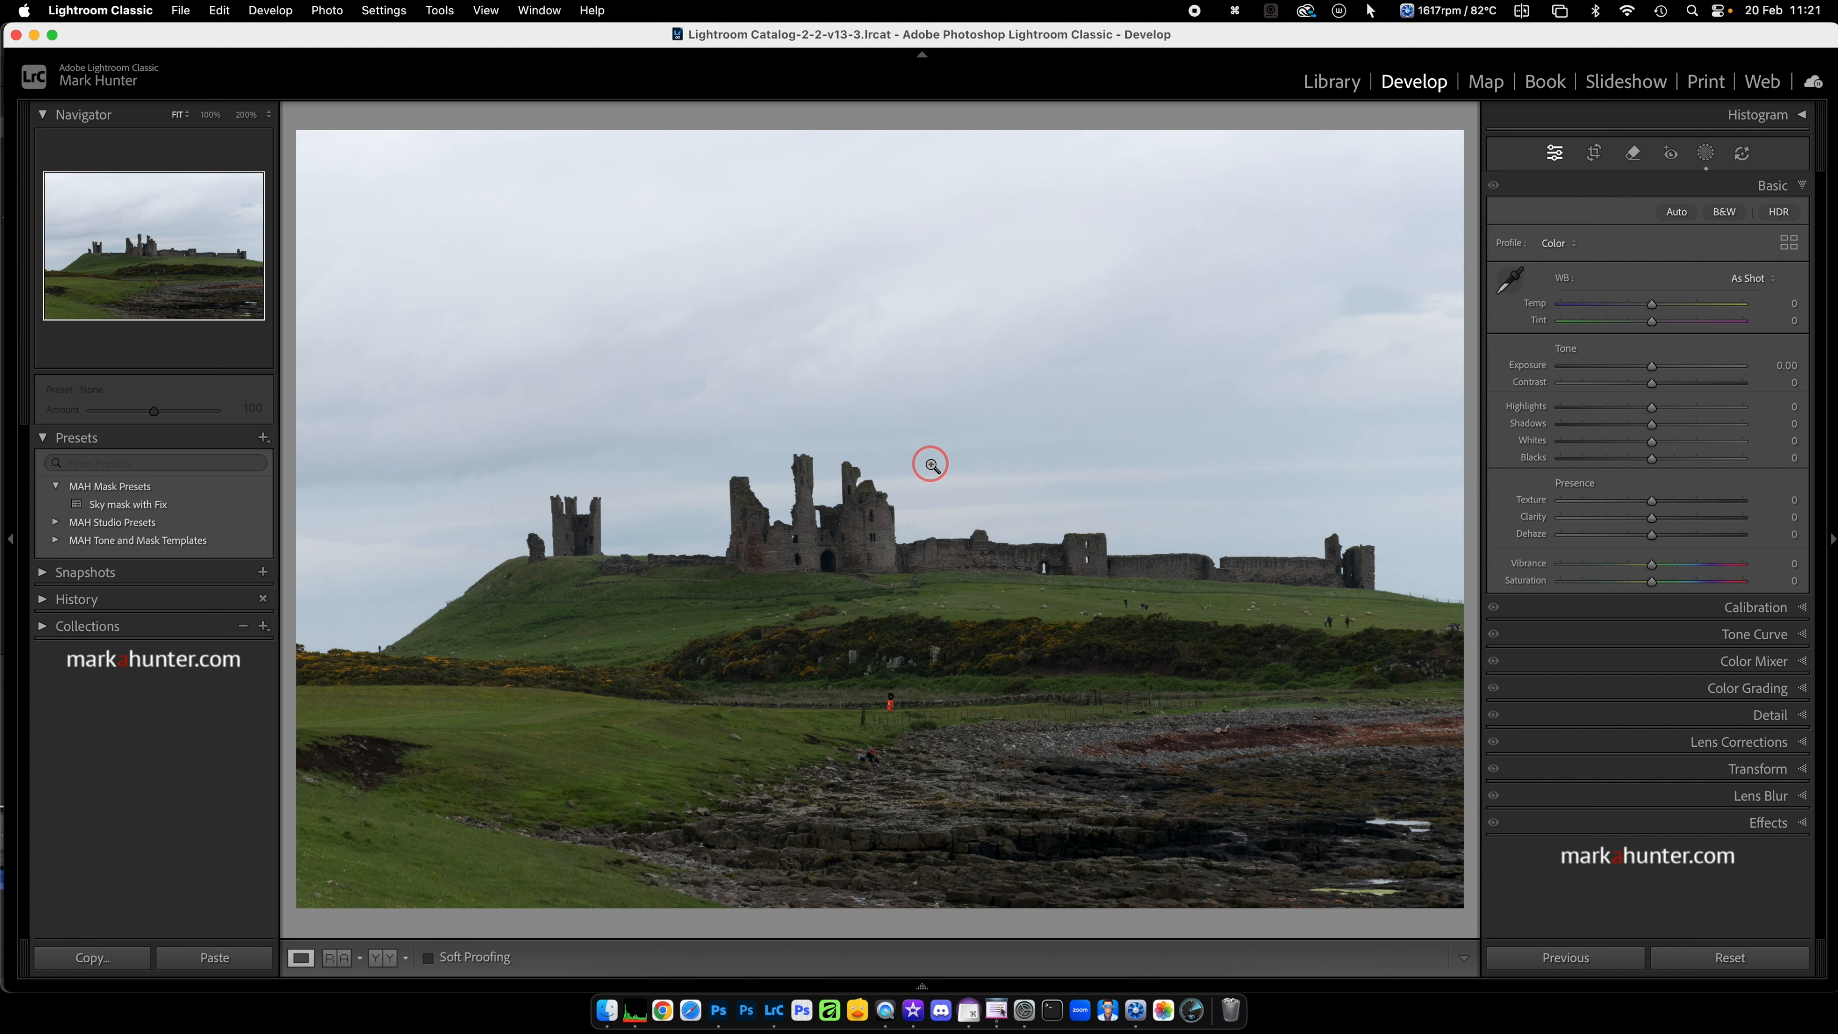
Step: Go to the next photo, the hillside landscape, and apply the "Sky mask with Fix" preset to it
key("Right")
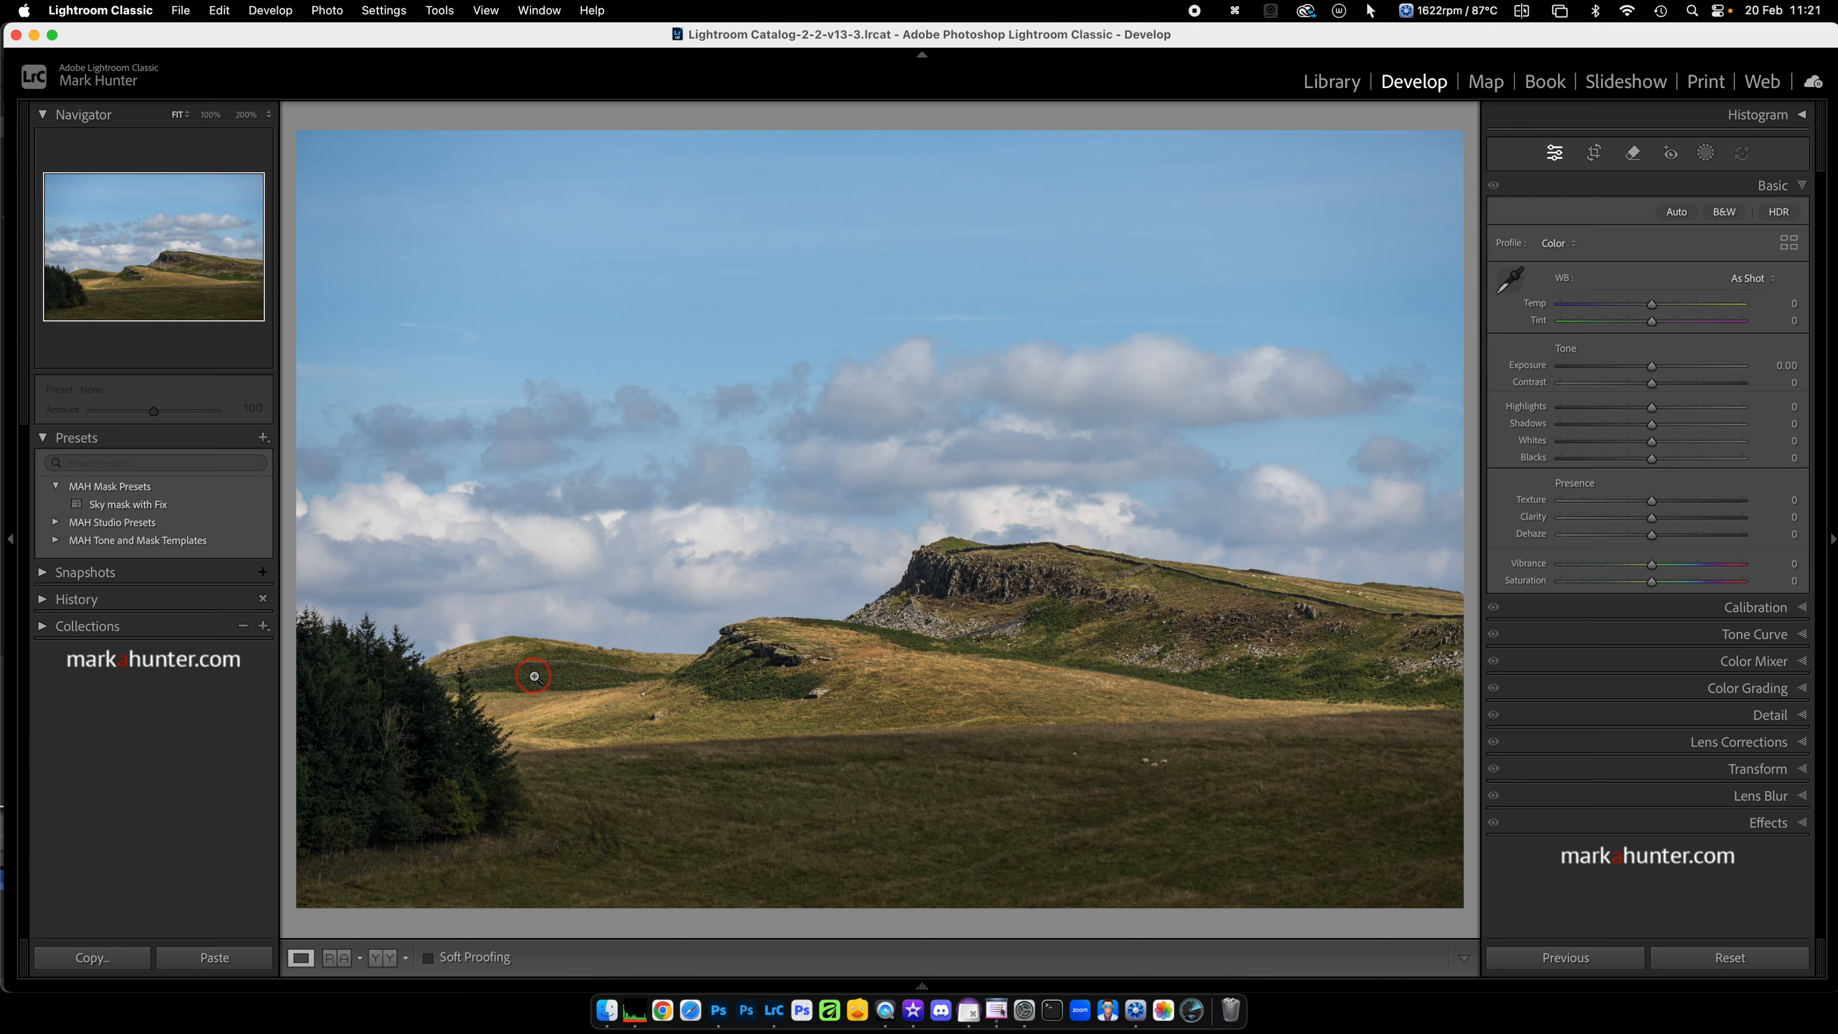
left_click(1706, 154)
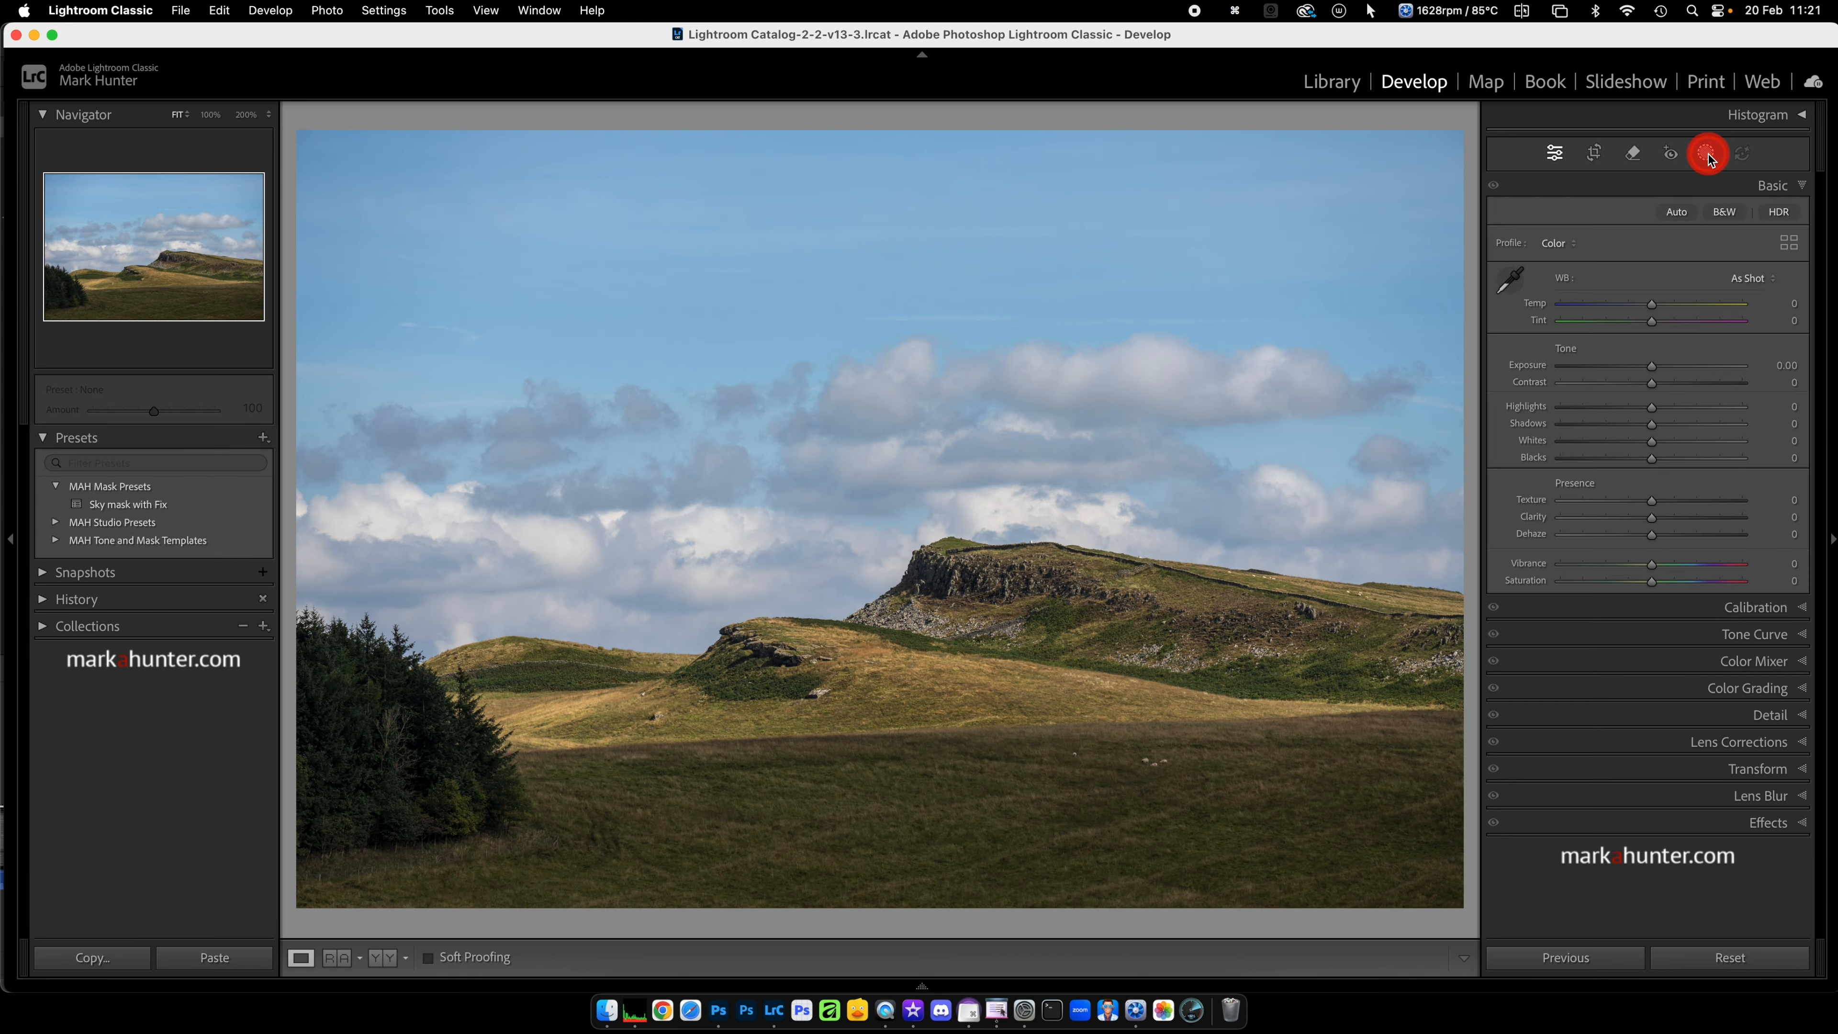
left_click(1556, 155)
left_click(180, 509)
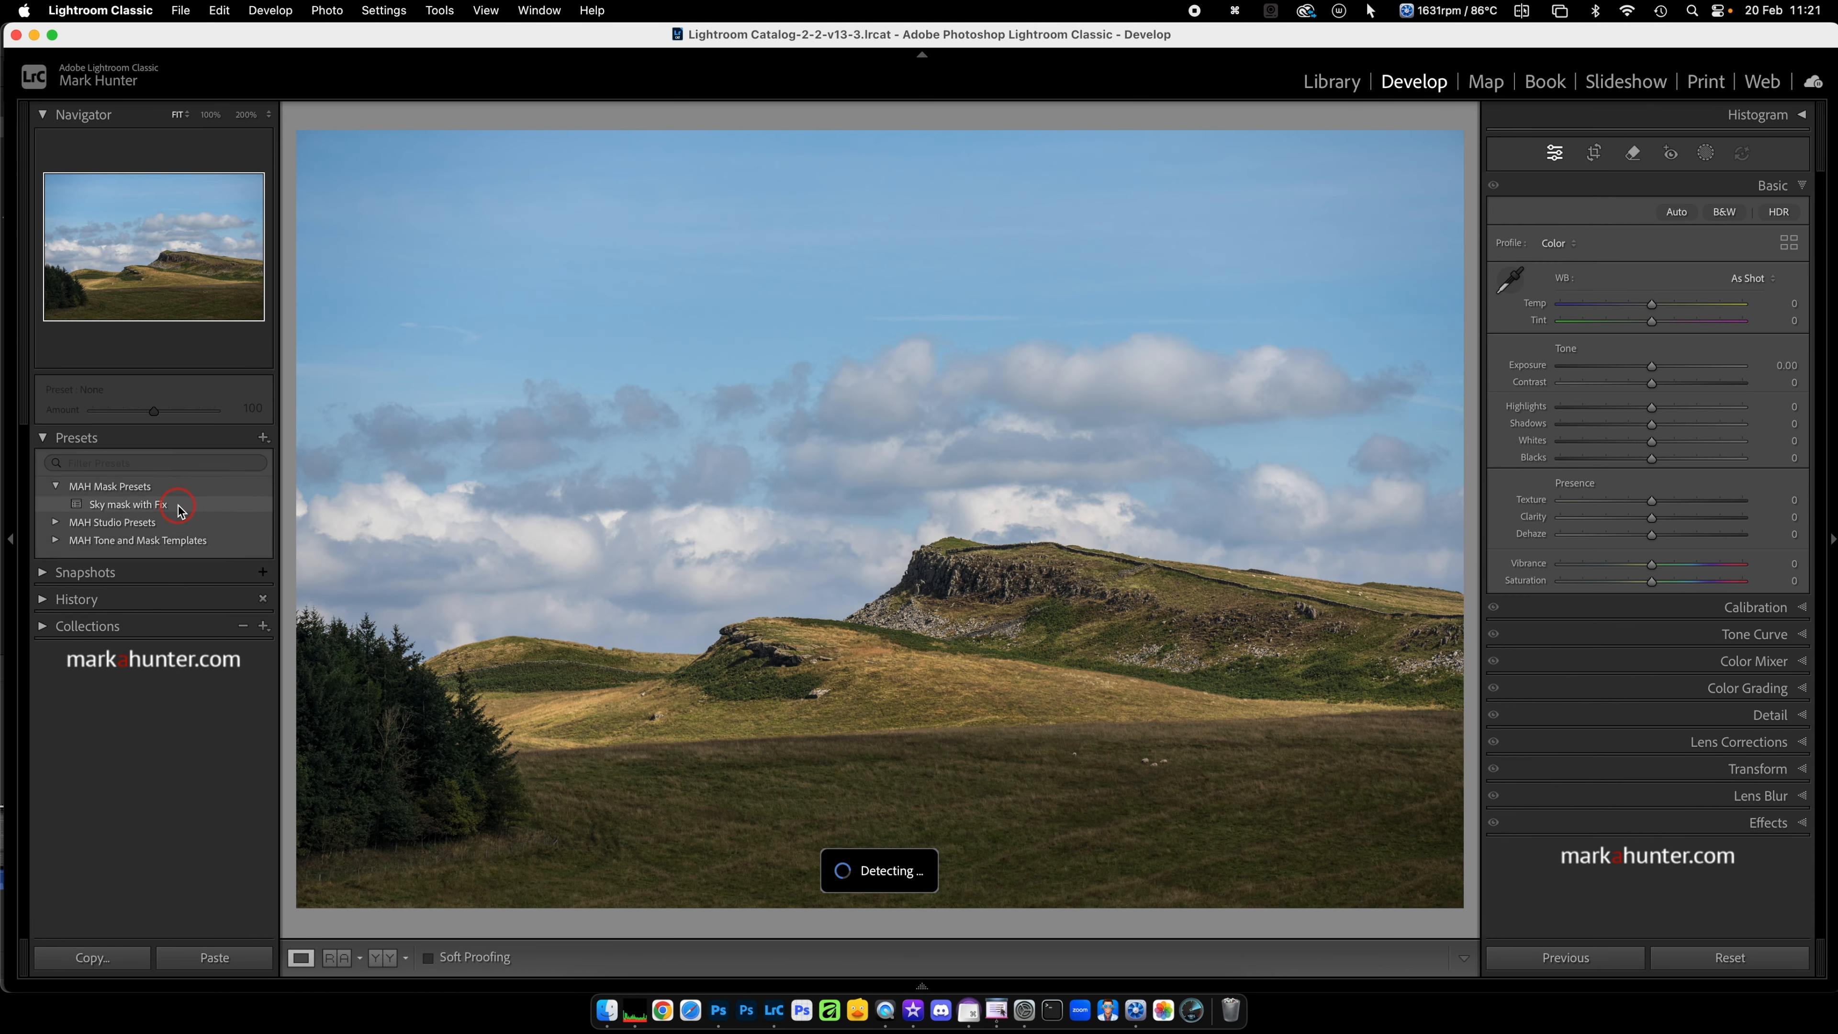
Step: Expand the Sky Fix mask on the hillside photo and set its Highlights to -61 and Clarity to 41
left_click(1706, 154)
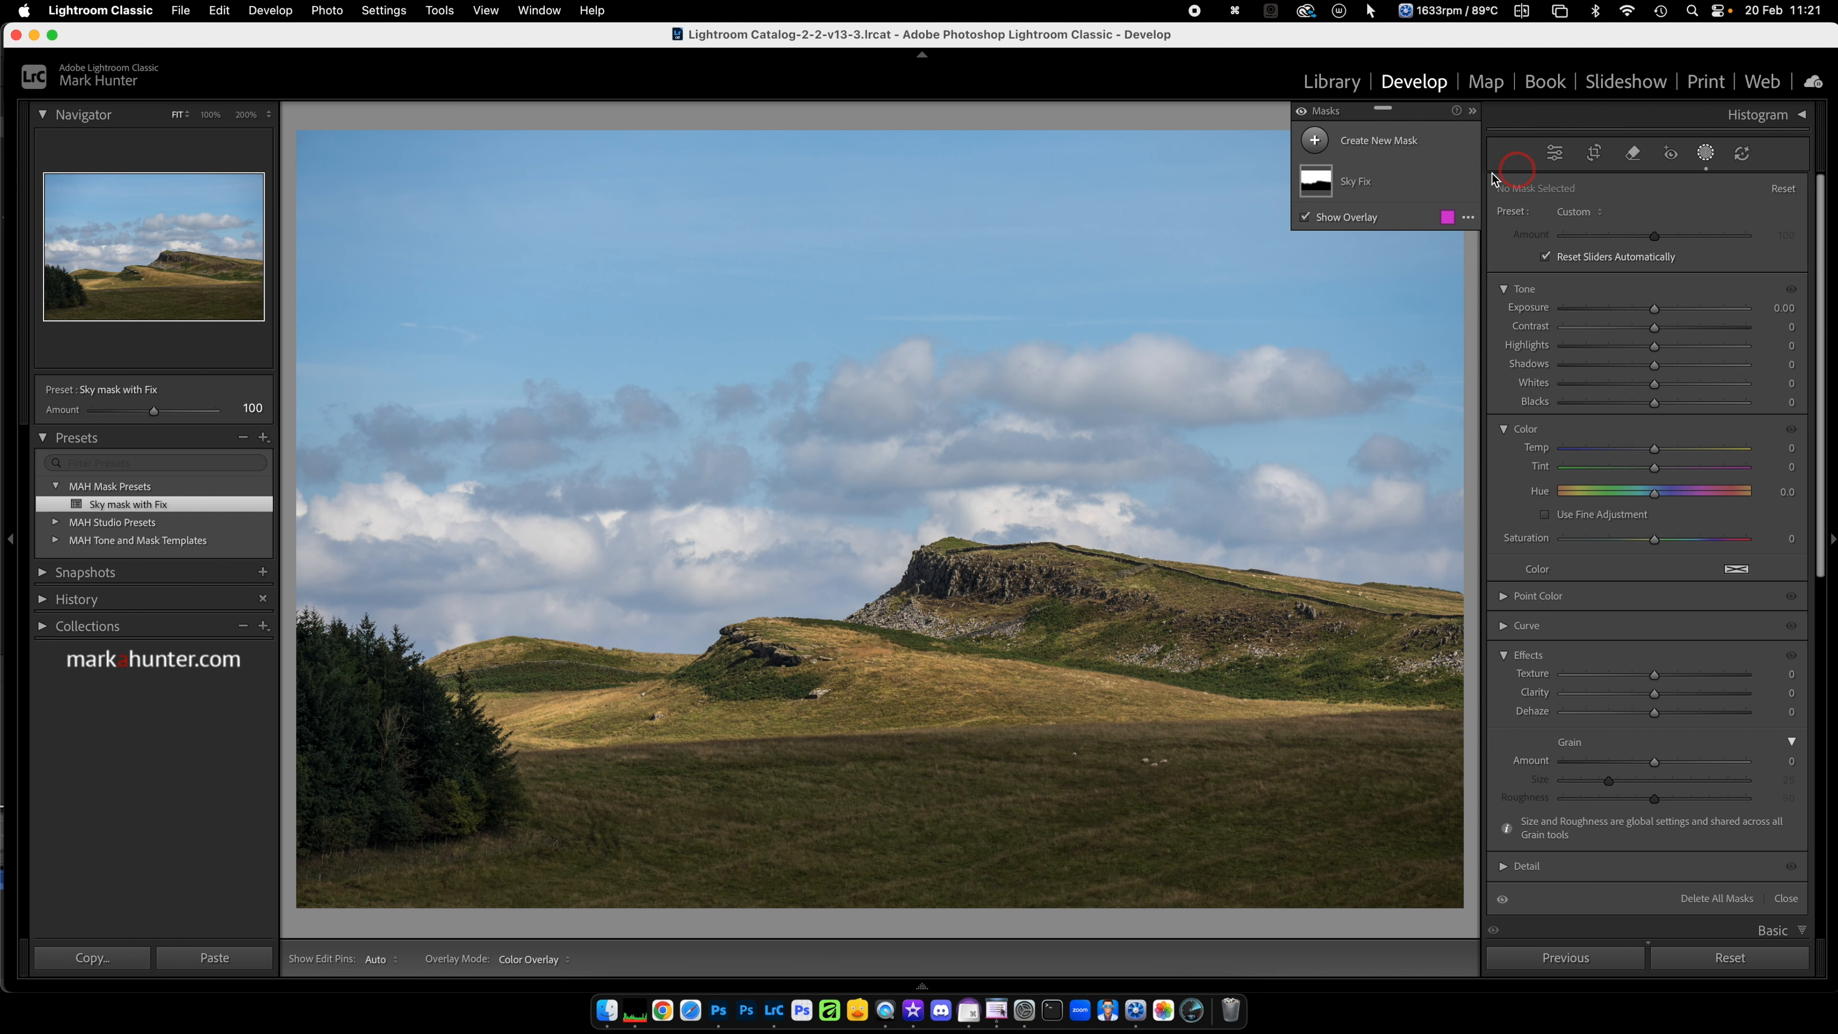
left_click(1393, 185)
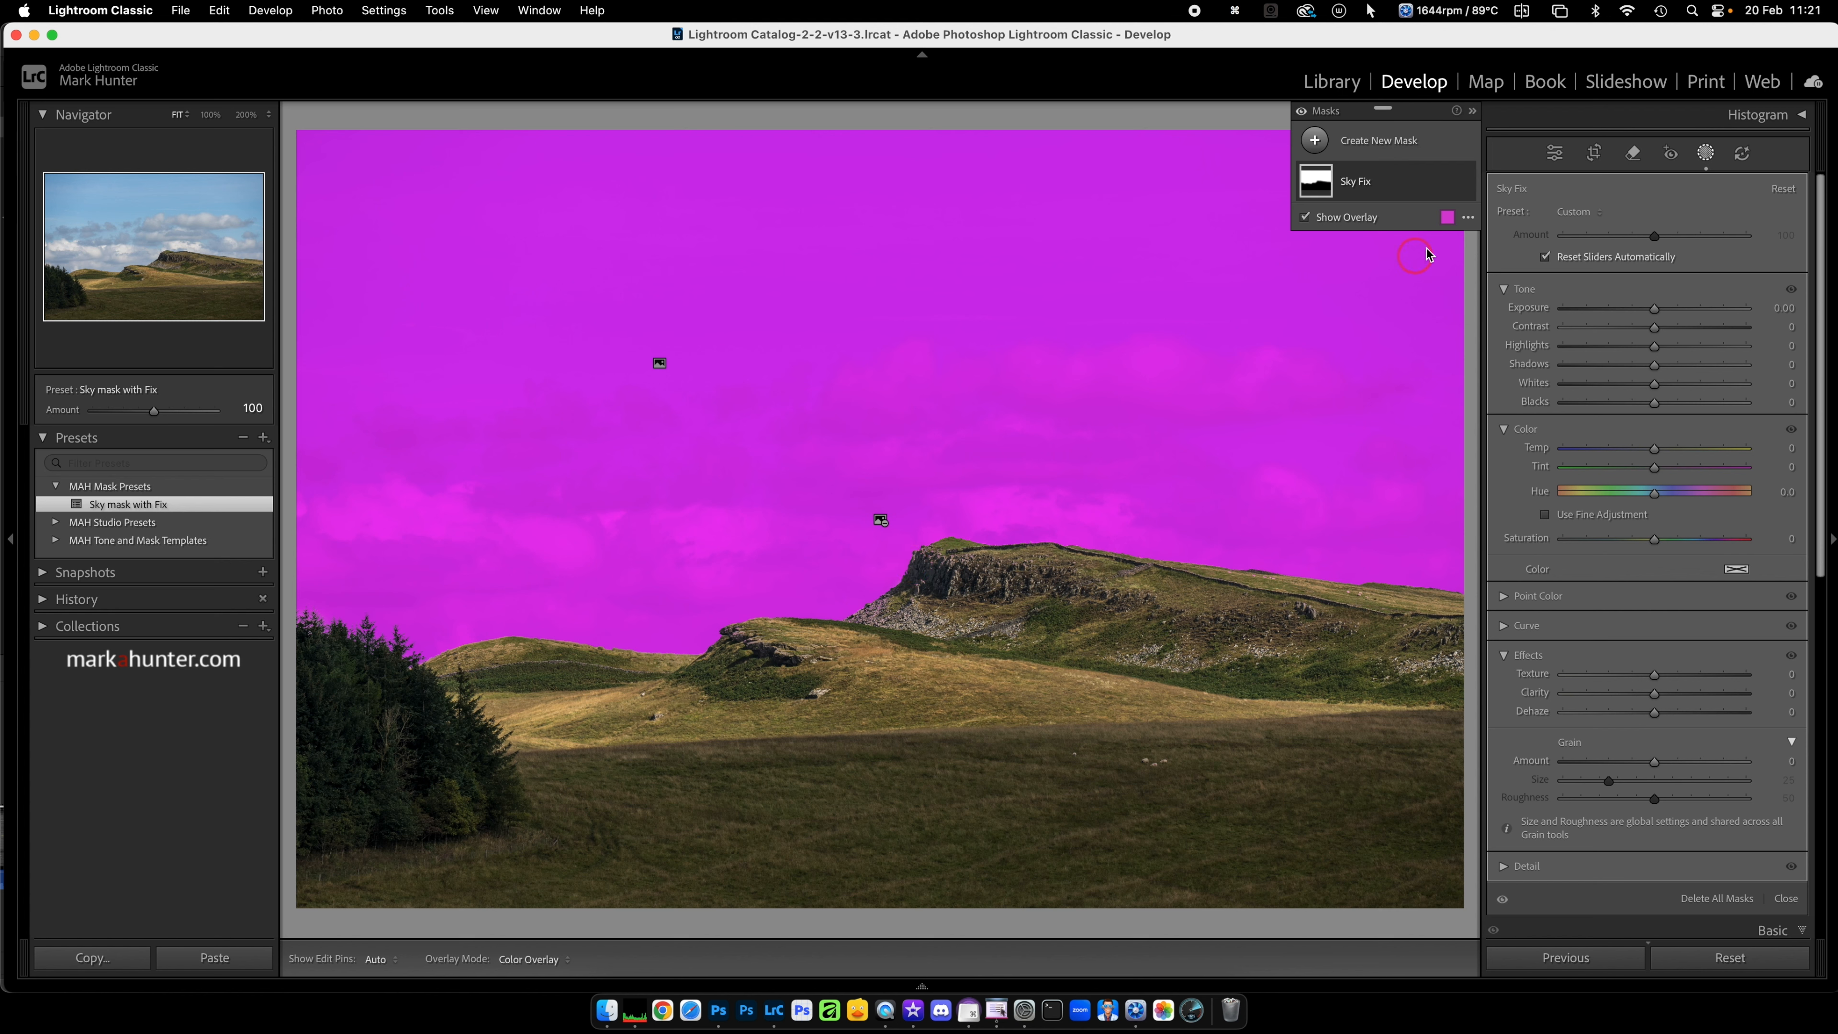
left_click(1408, 187)
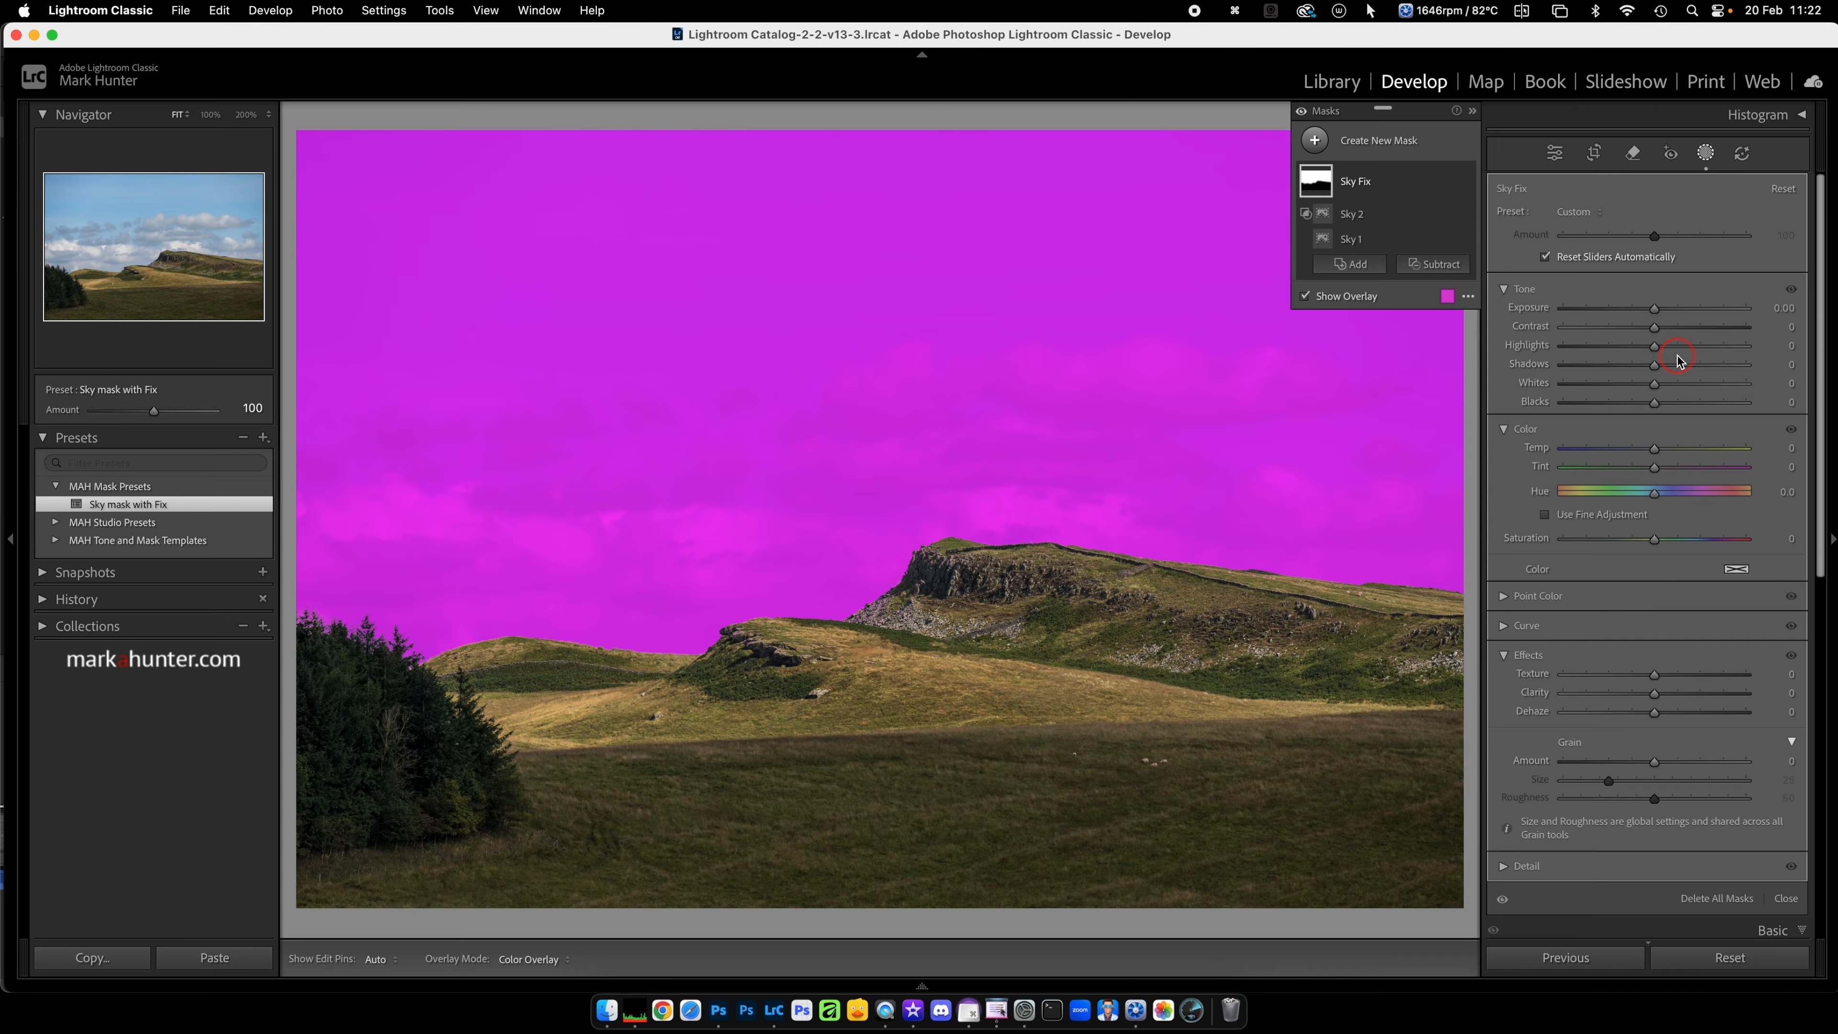
left_click(1656, 348)
left_click_drag(1657, 350, 1600, 354)
left_click_drag(1656, 693, 1694, 695)
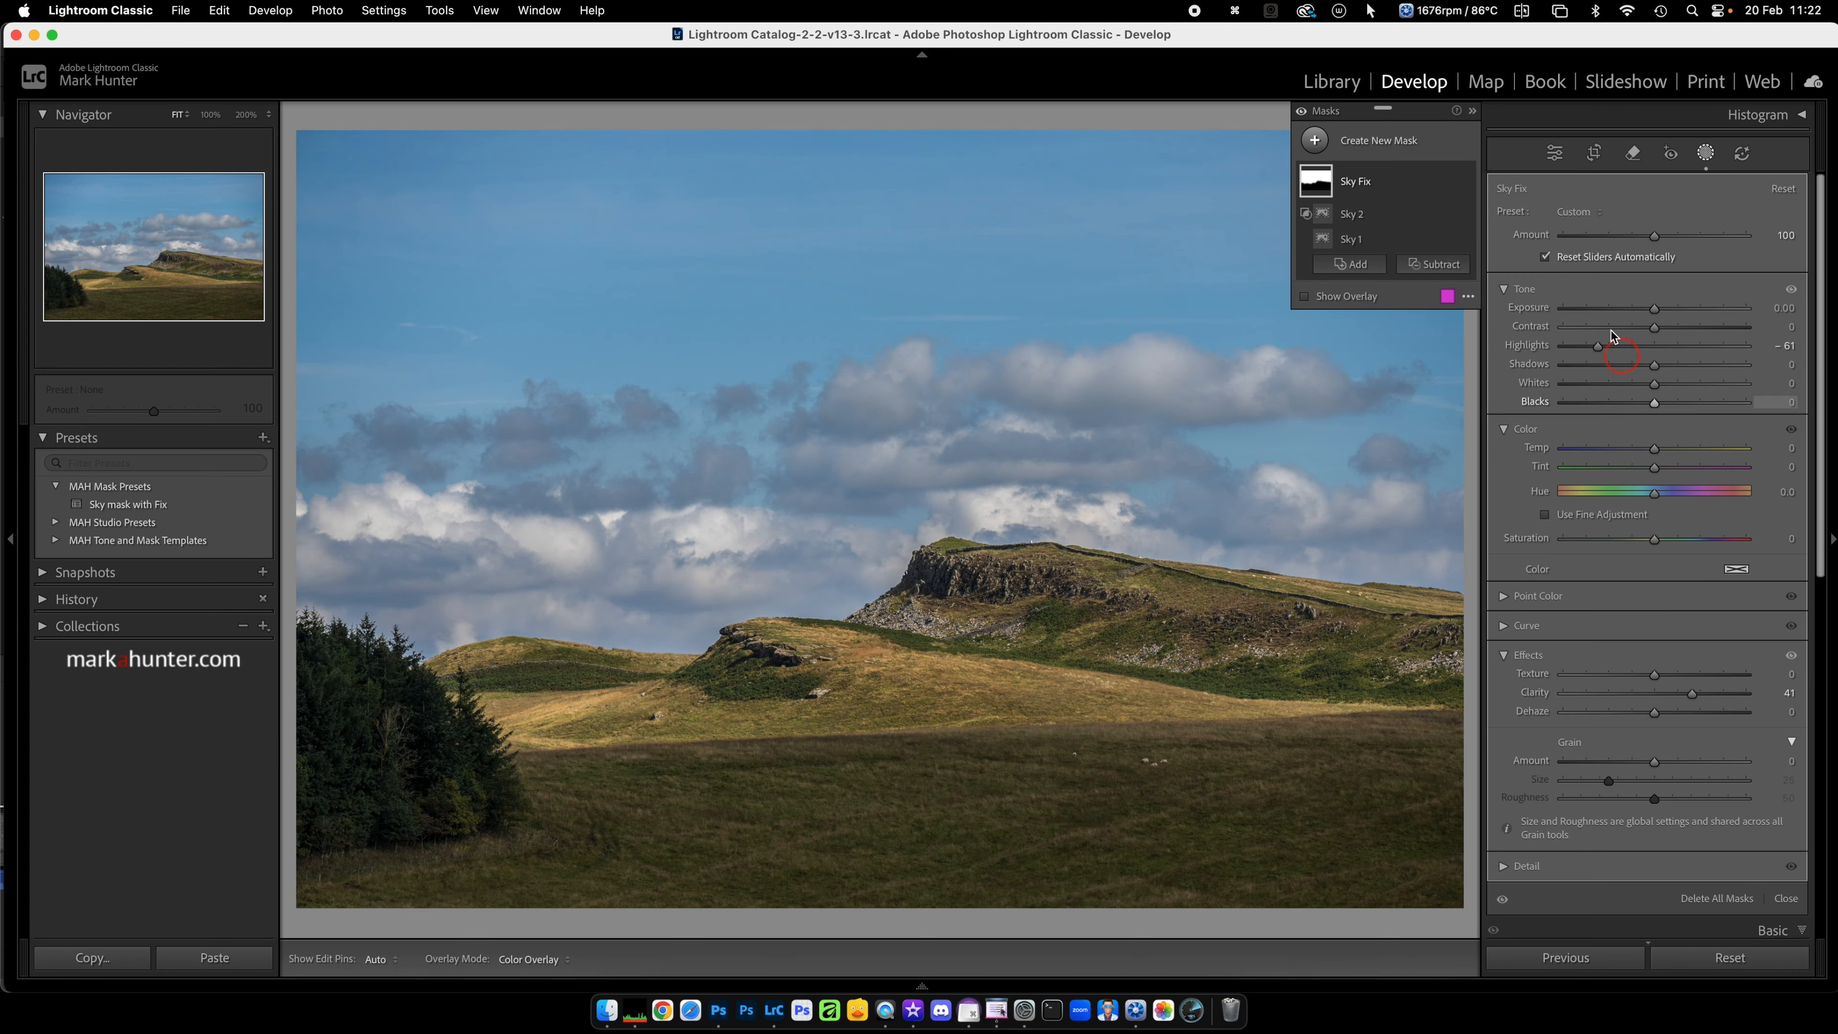
Step: Crop a strip of sky off the upper edge of the hillside photo, keeping the full width
left_click(1592, 156)
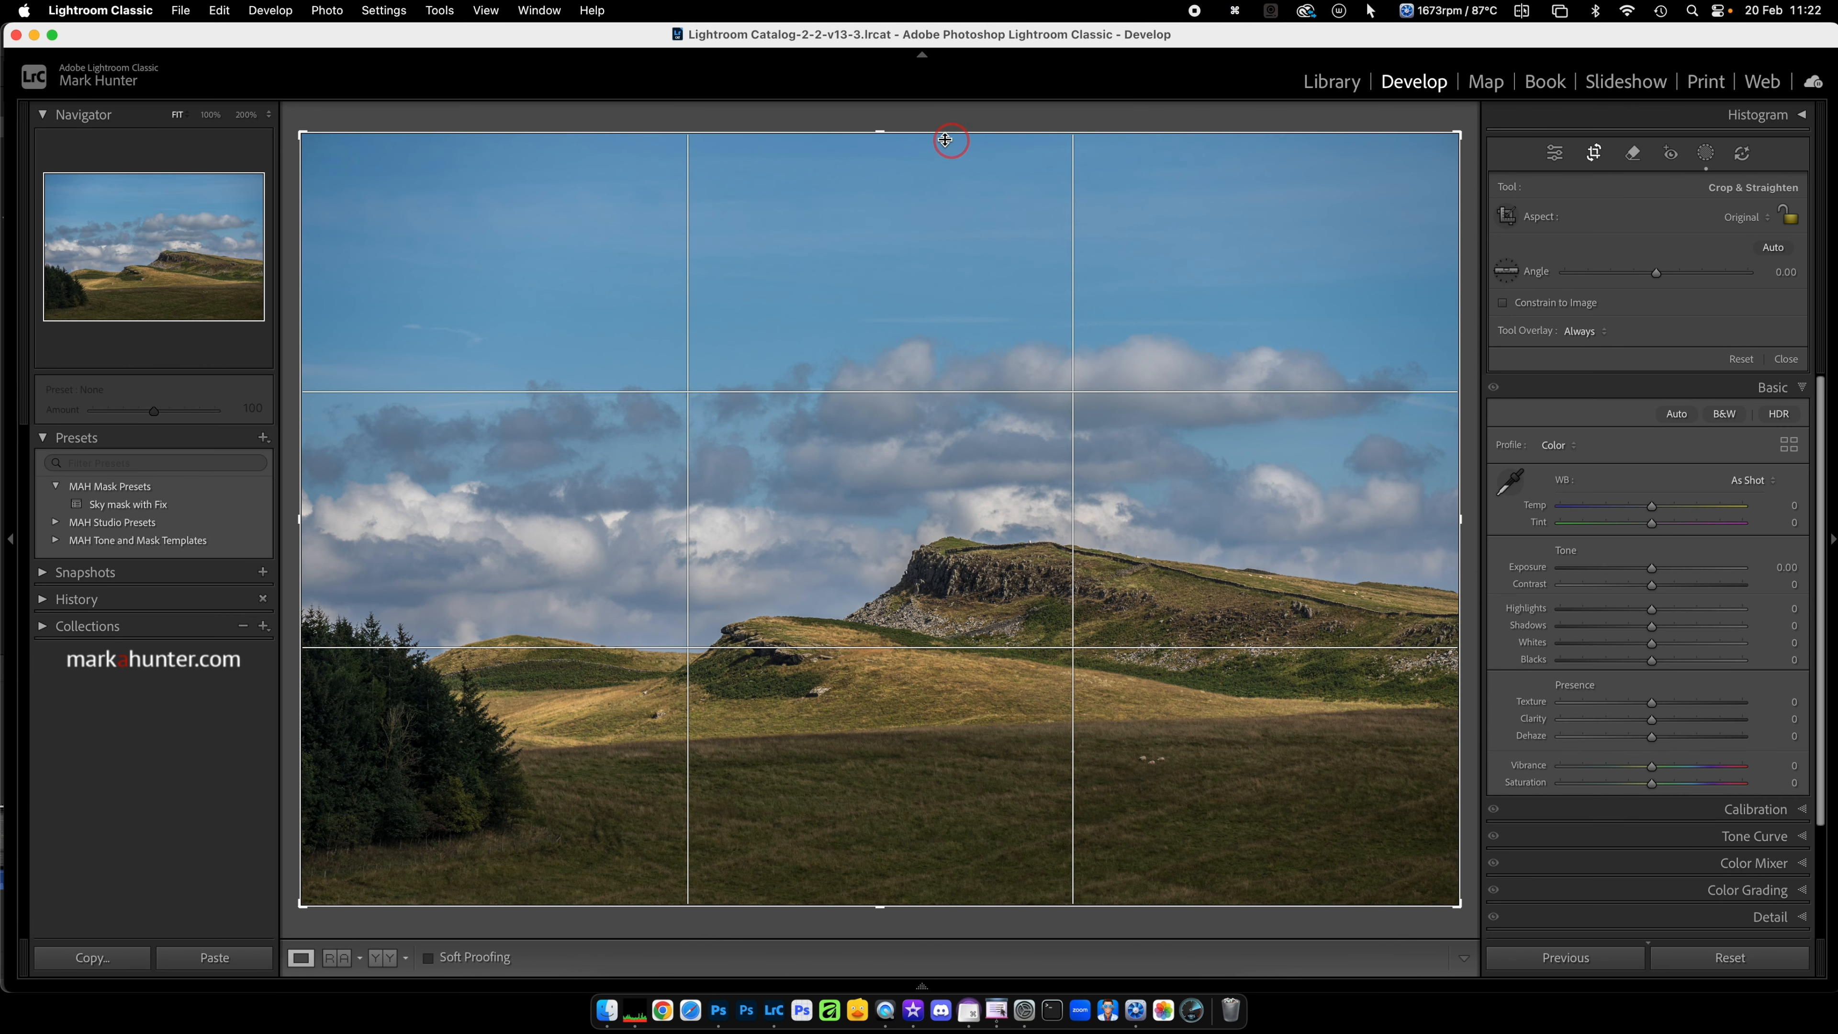
left_click_drag(939, 134, 937, 215)
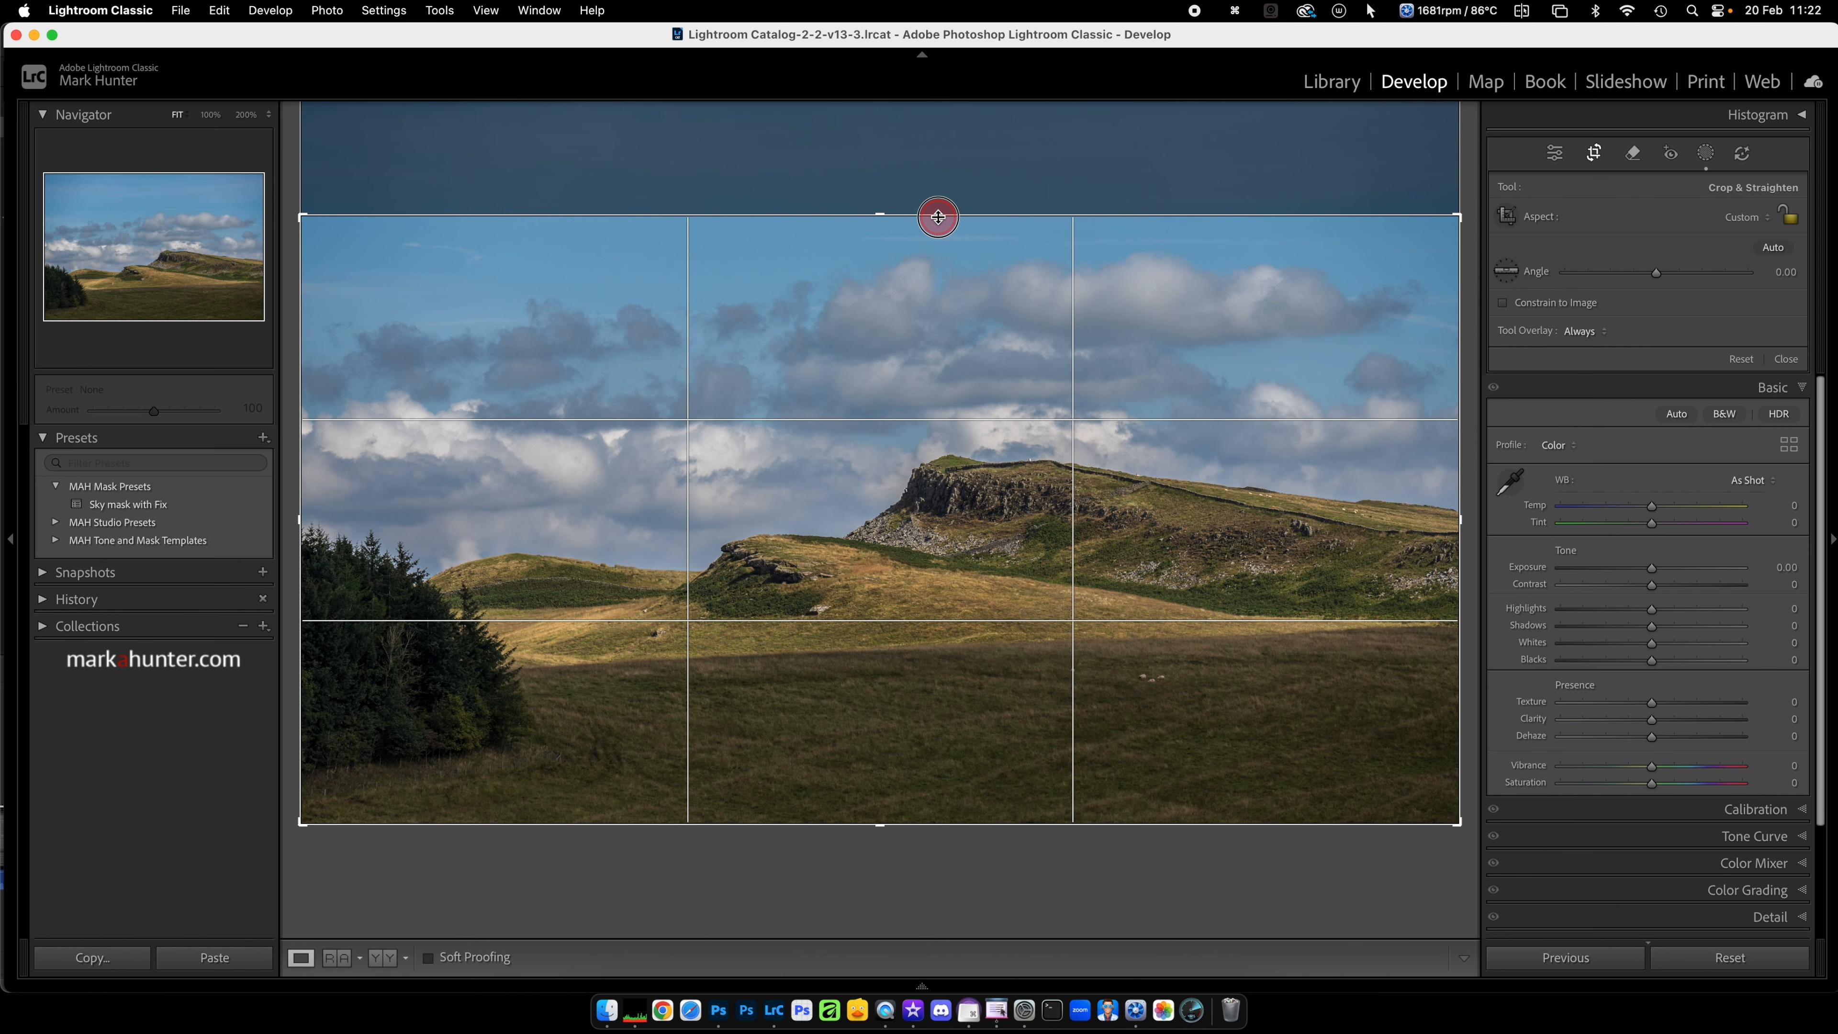
key("Return")
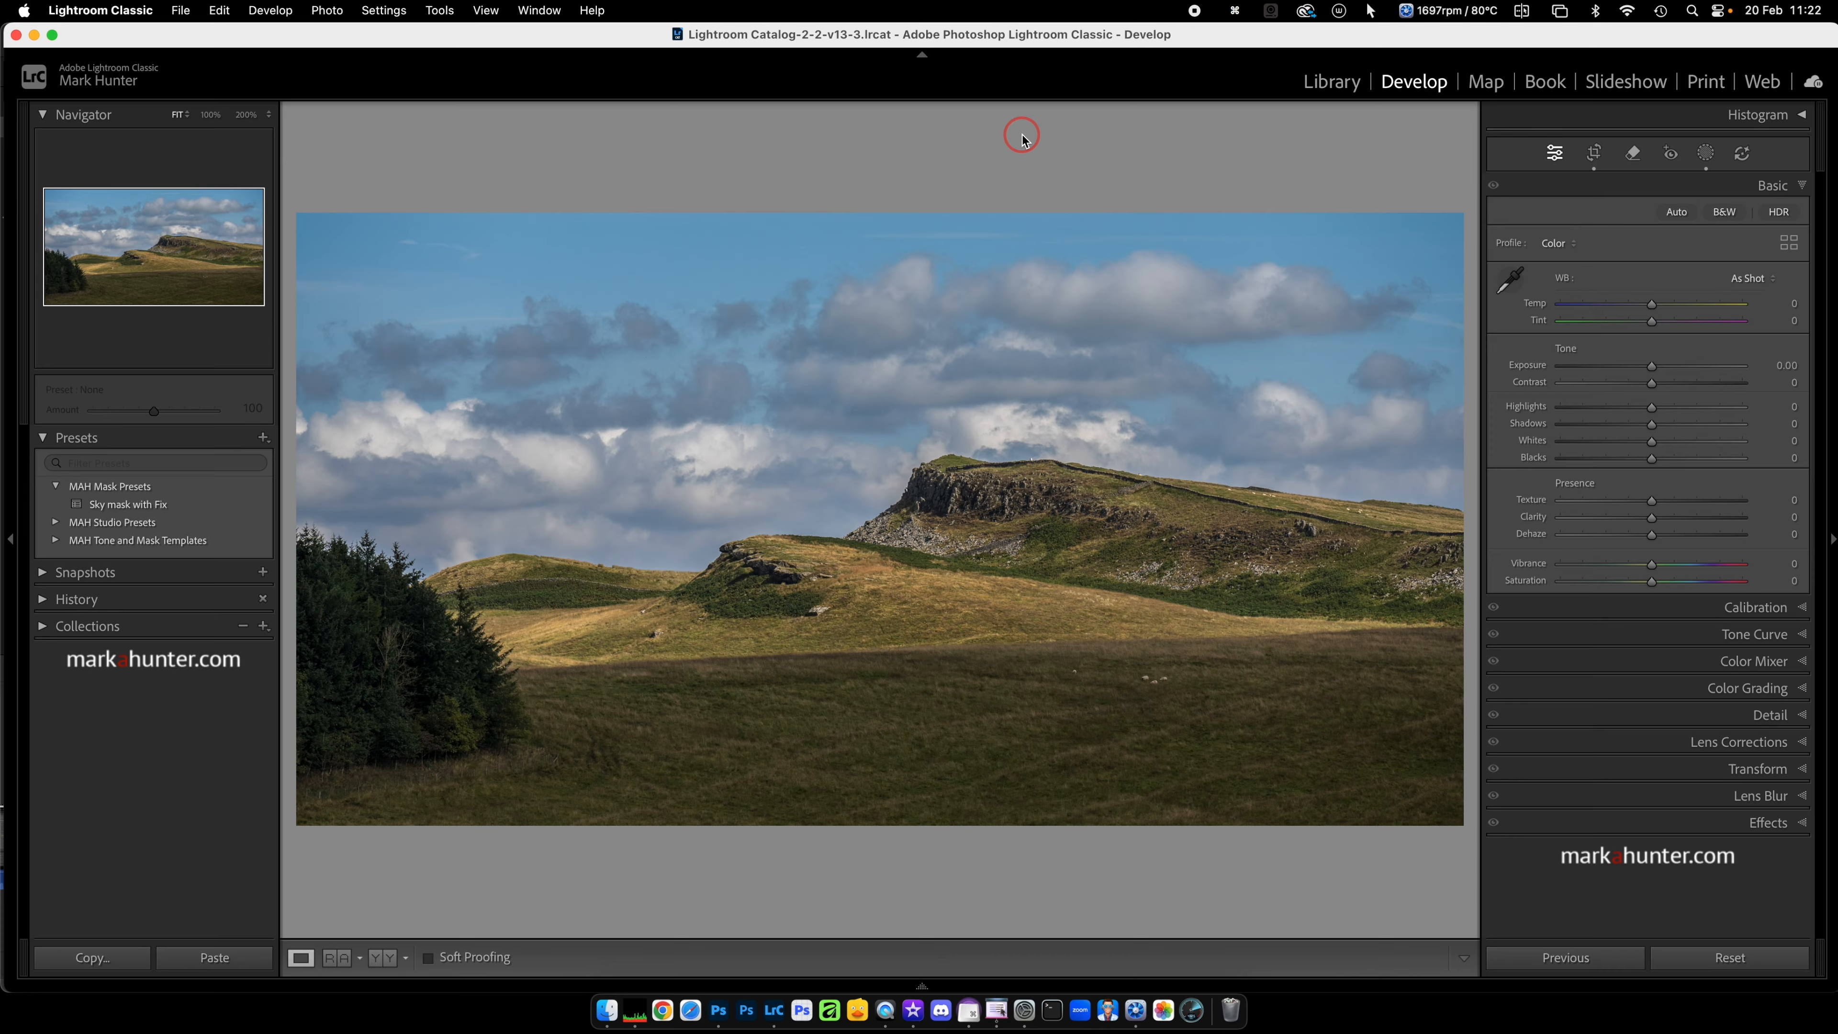
left_click(1706, 154)
left_click(1319, 140)
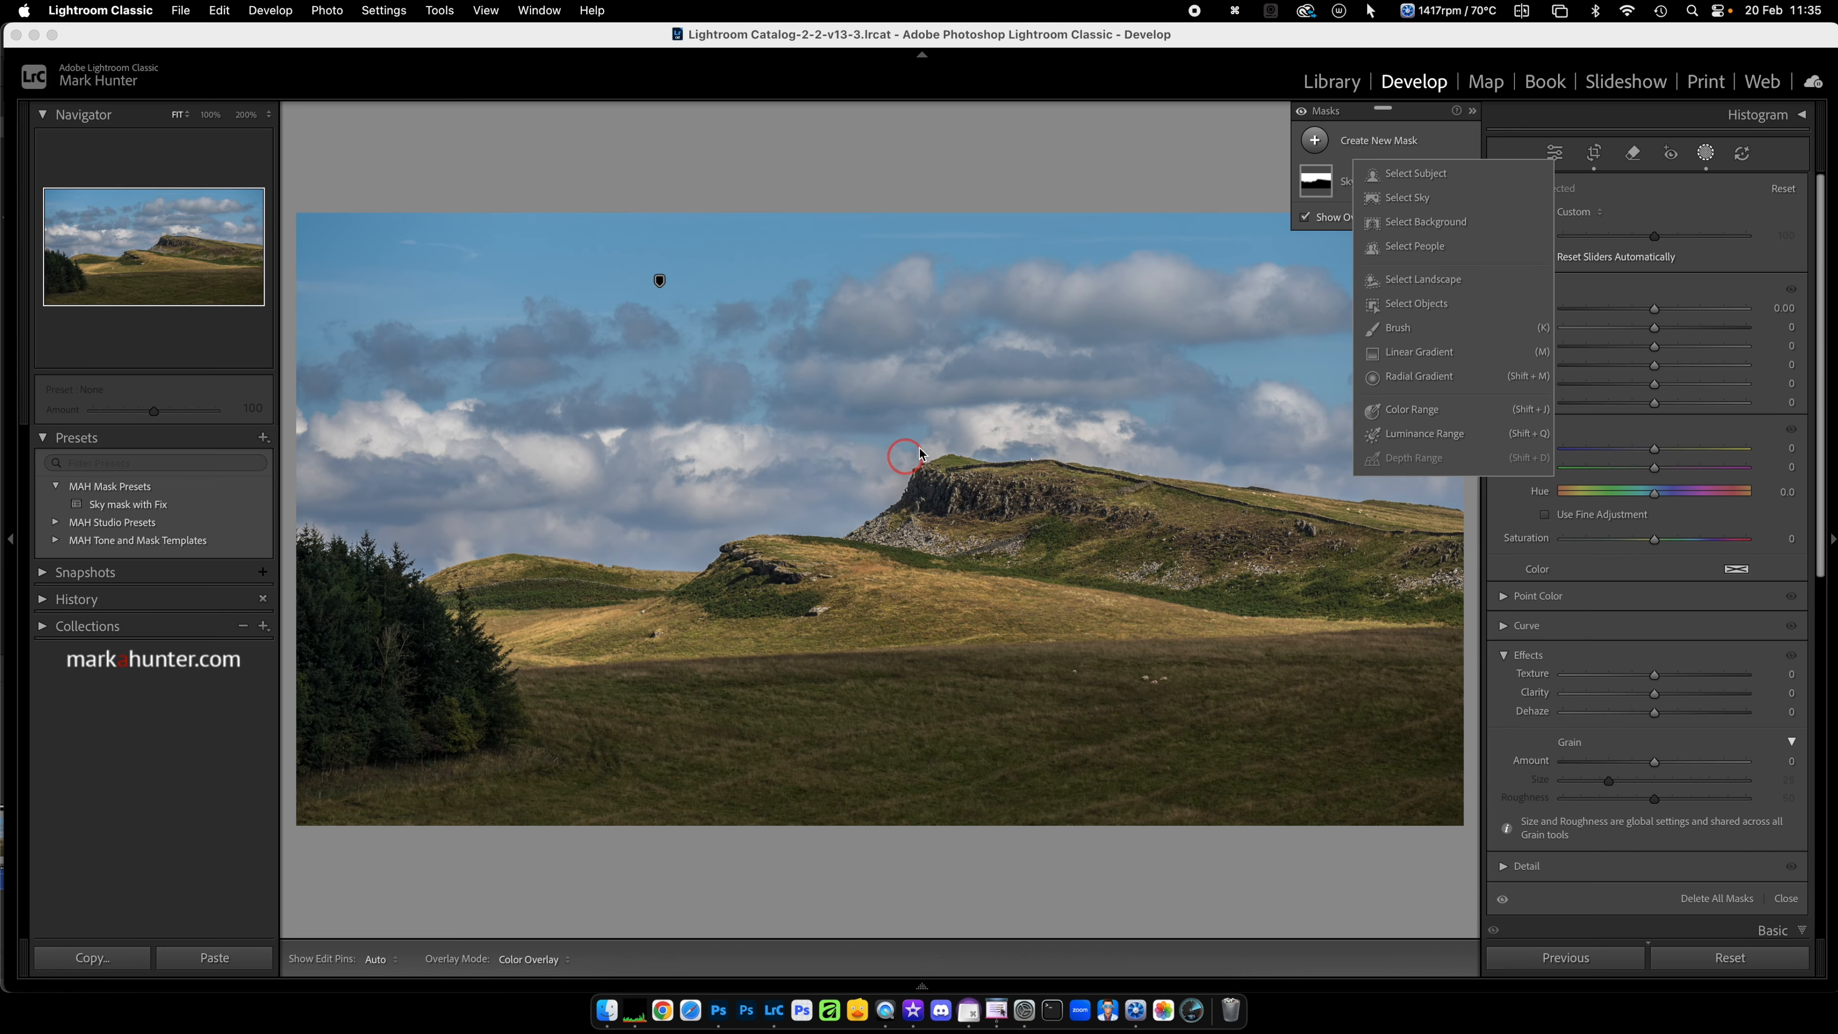
left_click(1705, 155)
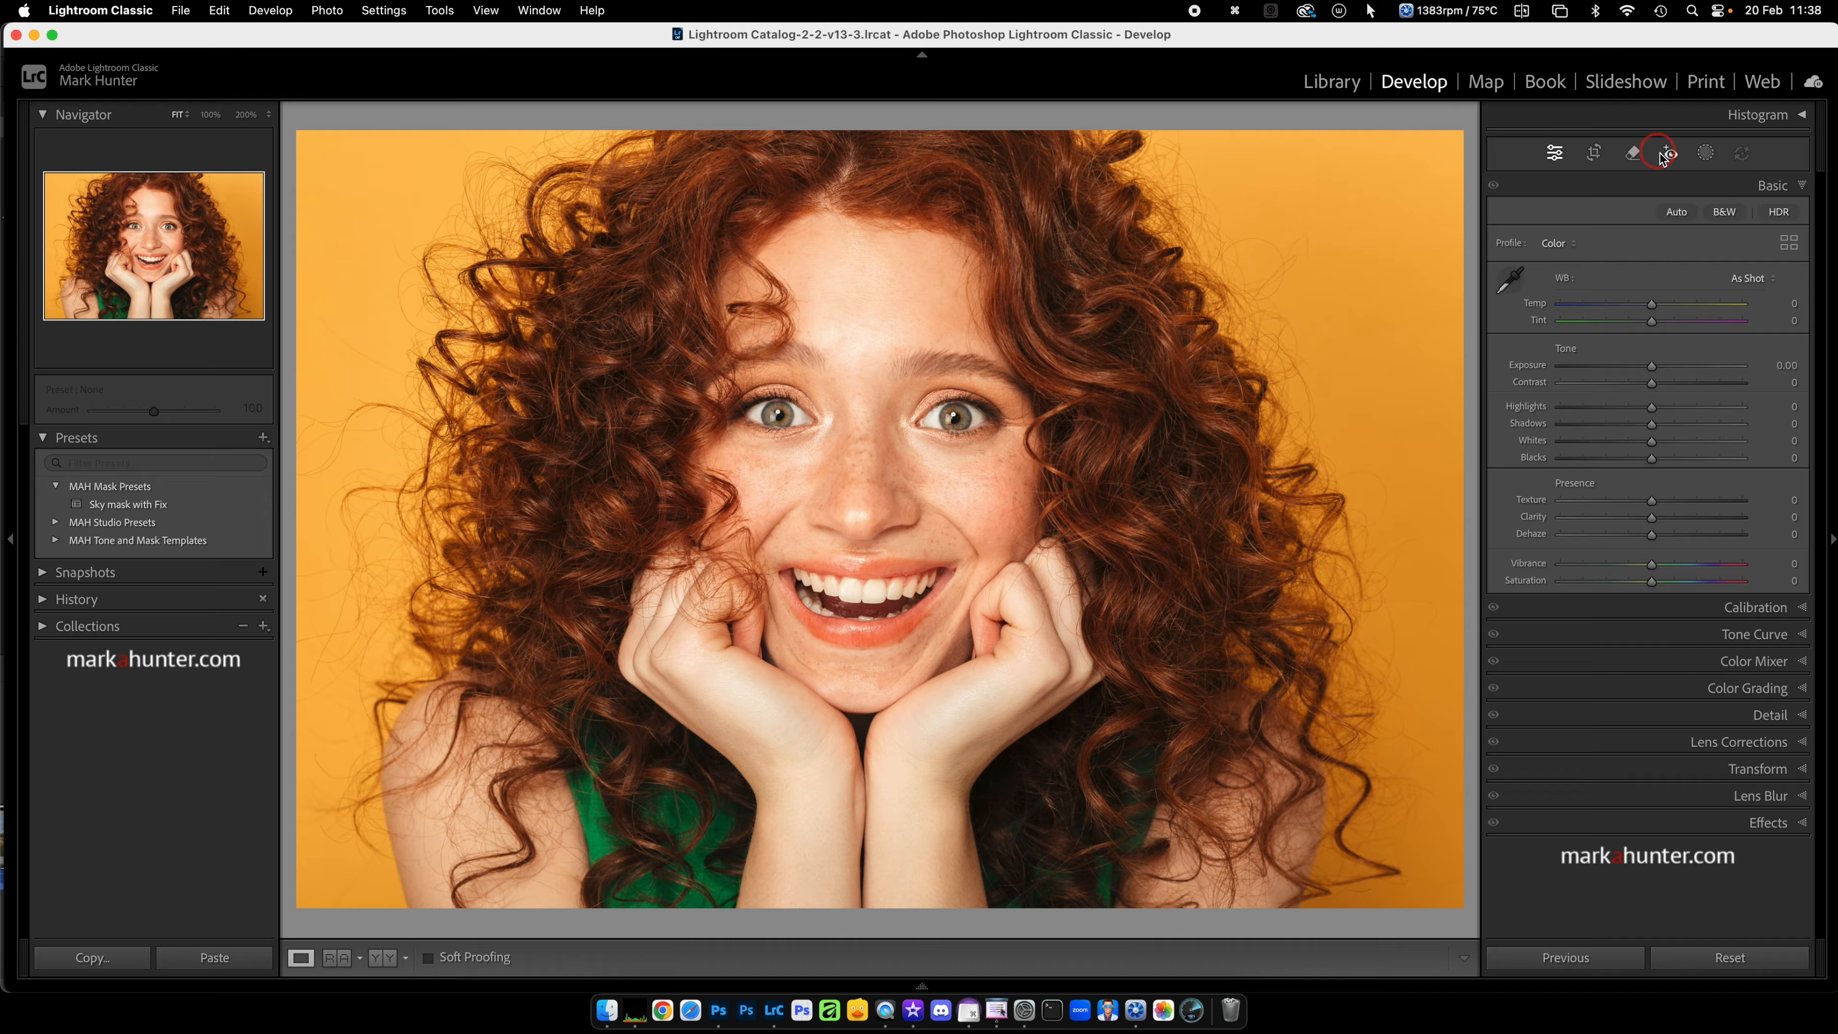
Step: Create separate Person 1 masks on the portrait for facial skin, body skin, eyebrows, eye sclera, iris and pupil, lips, teeth, hair and clothes
left_click(1707, 153)
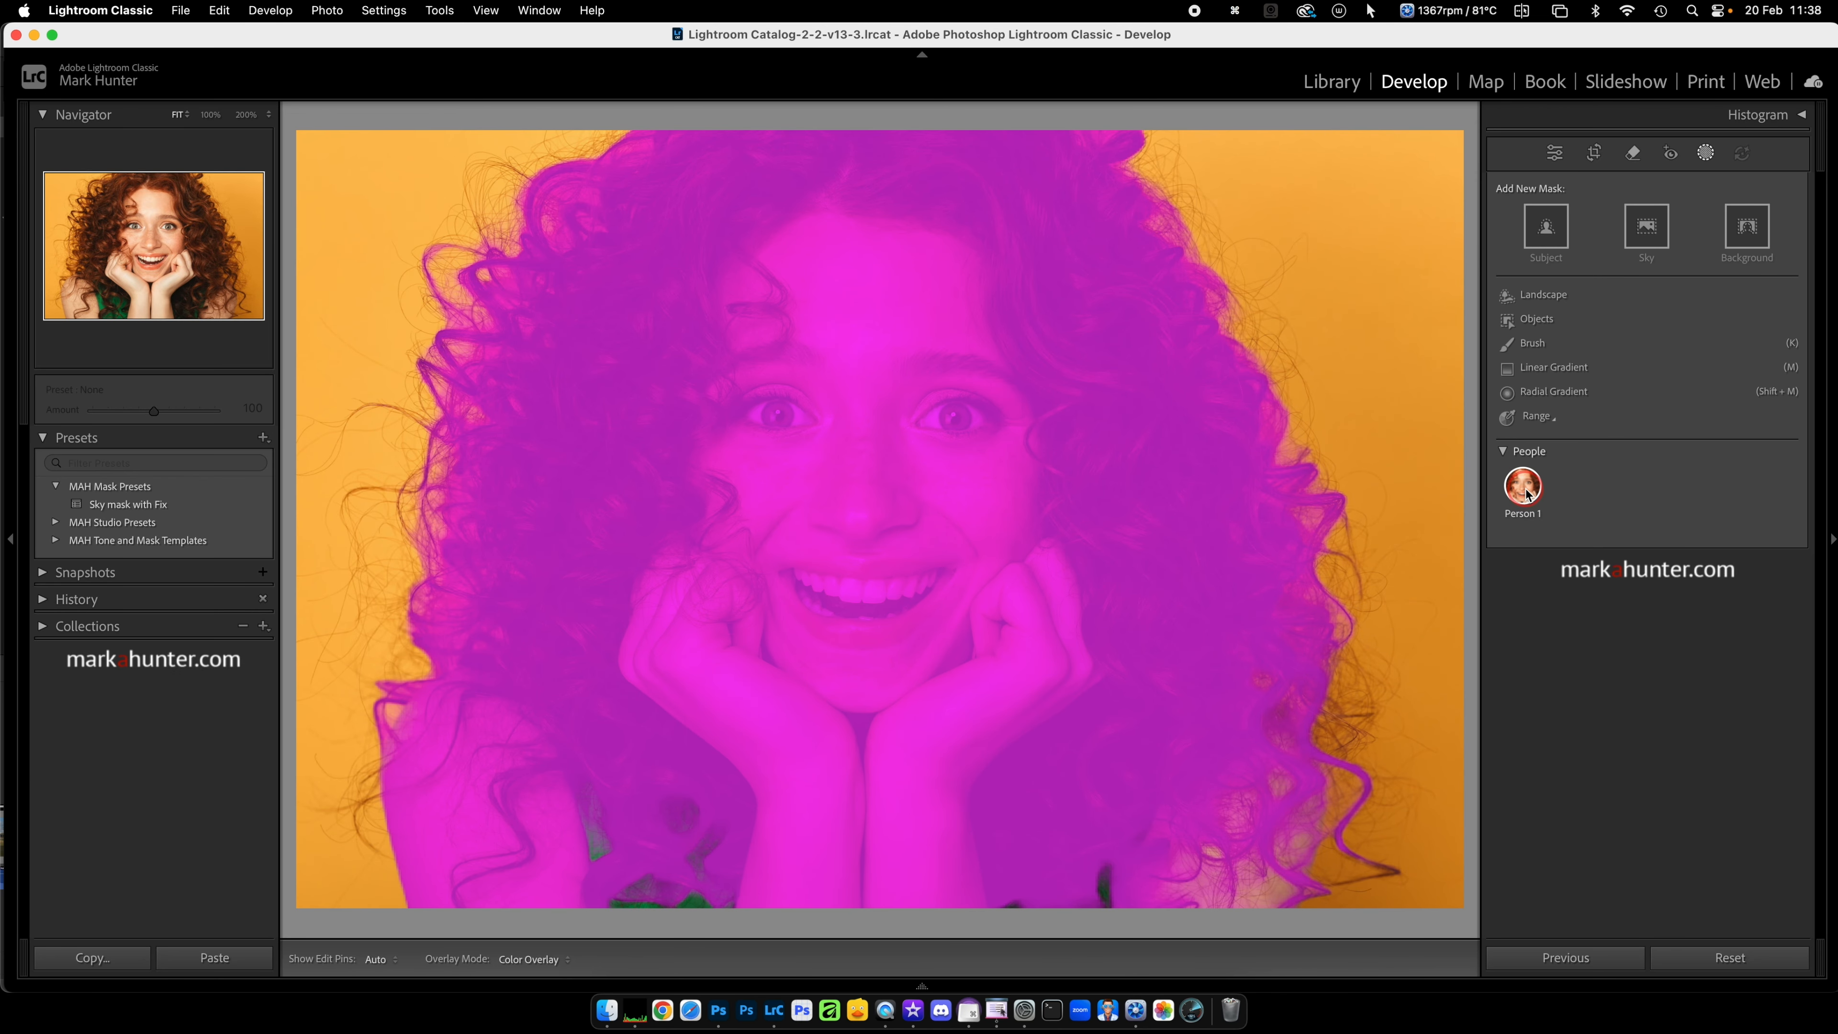
left_click(1524, 490)
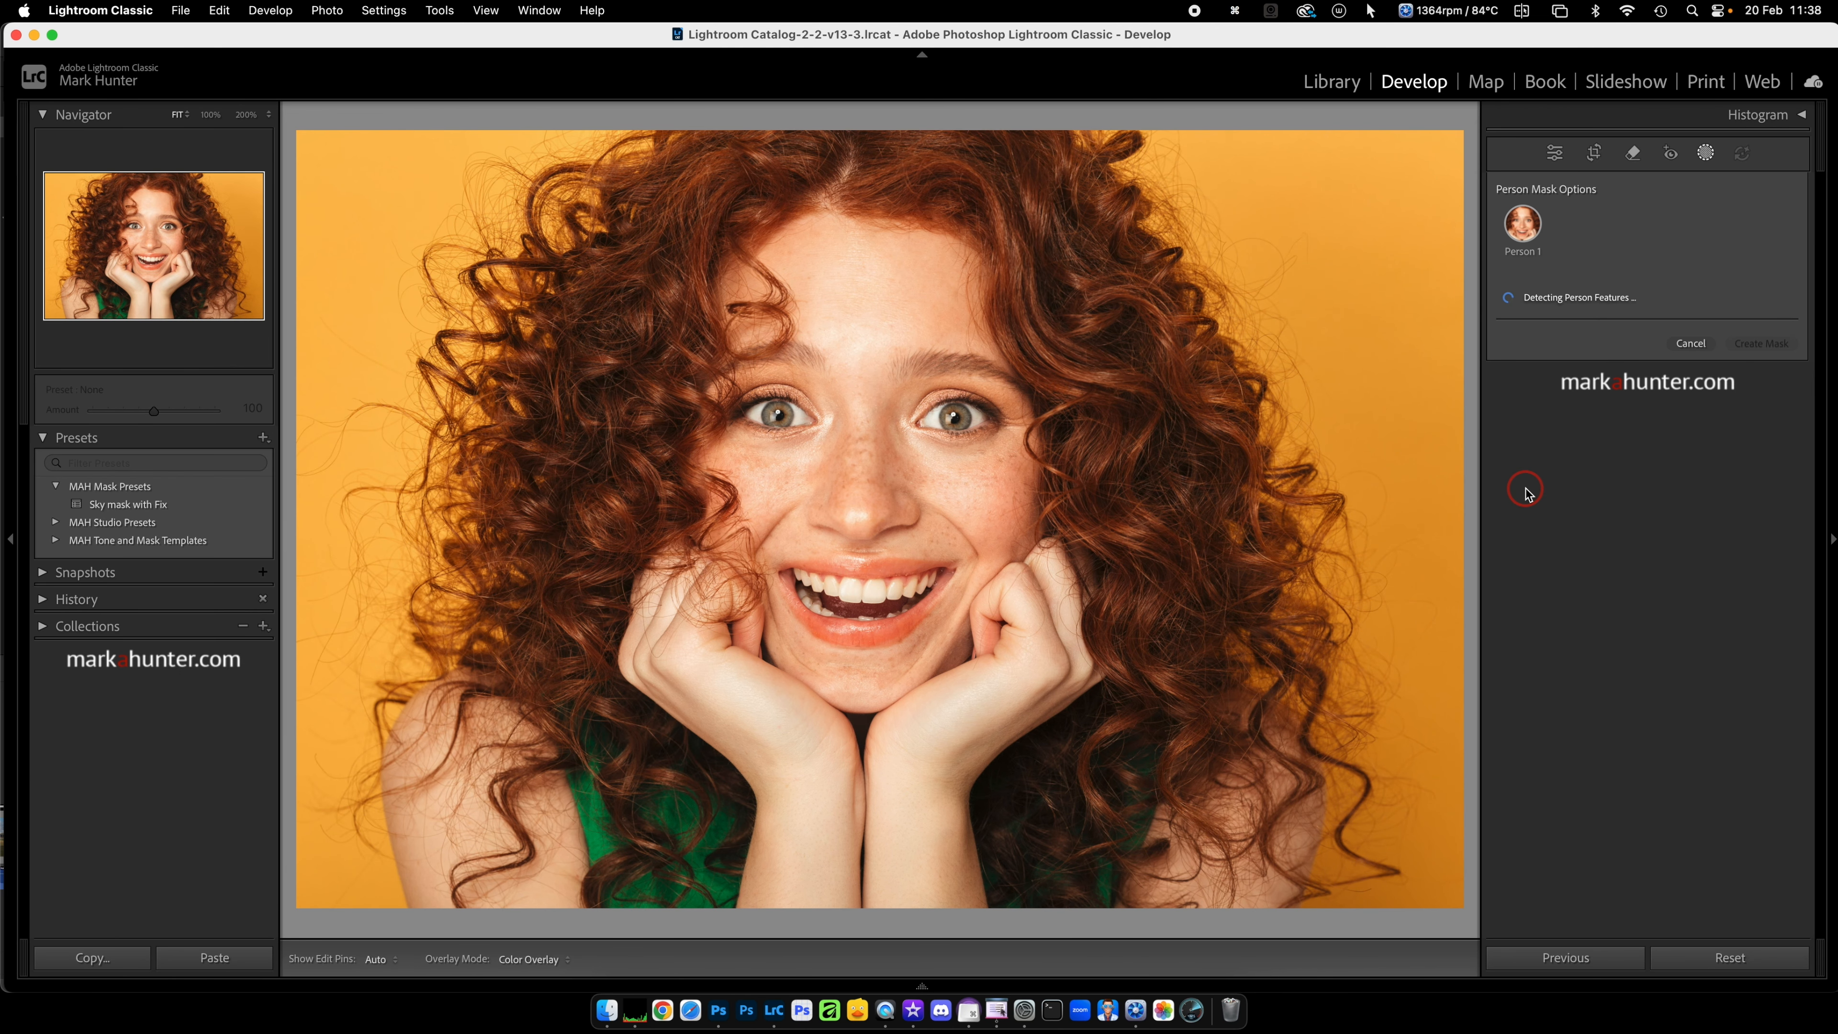
left_click(1502, 332)
left_click(1501, 354)
left_click(1502, 379)
left_click(1503, 407)
left_click(1503, 430)
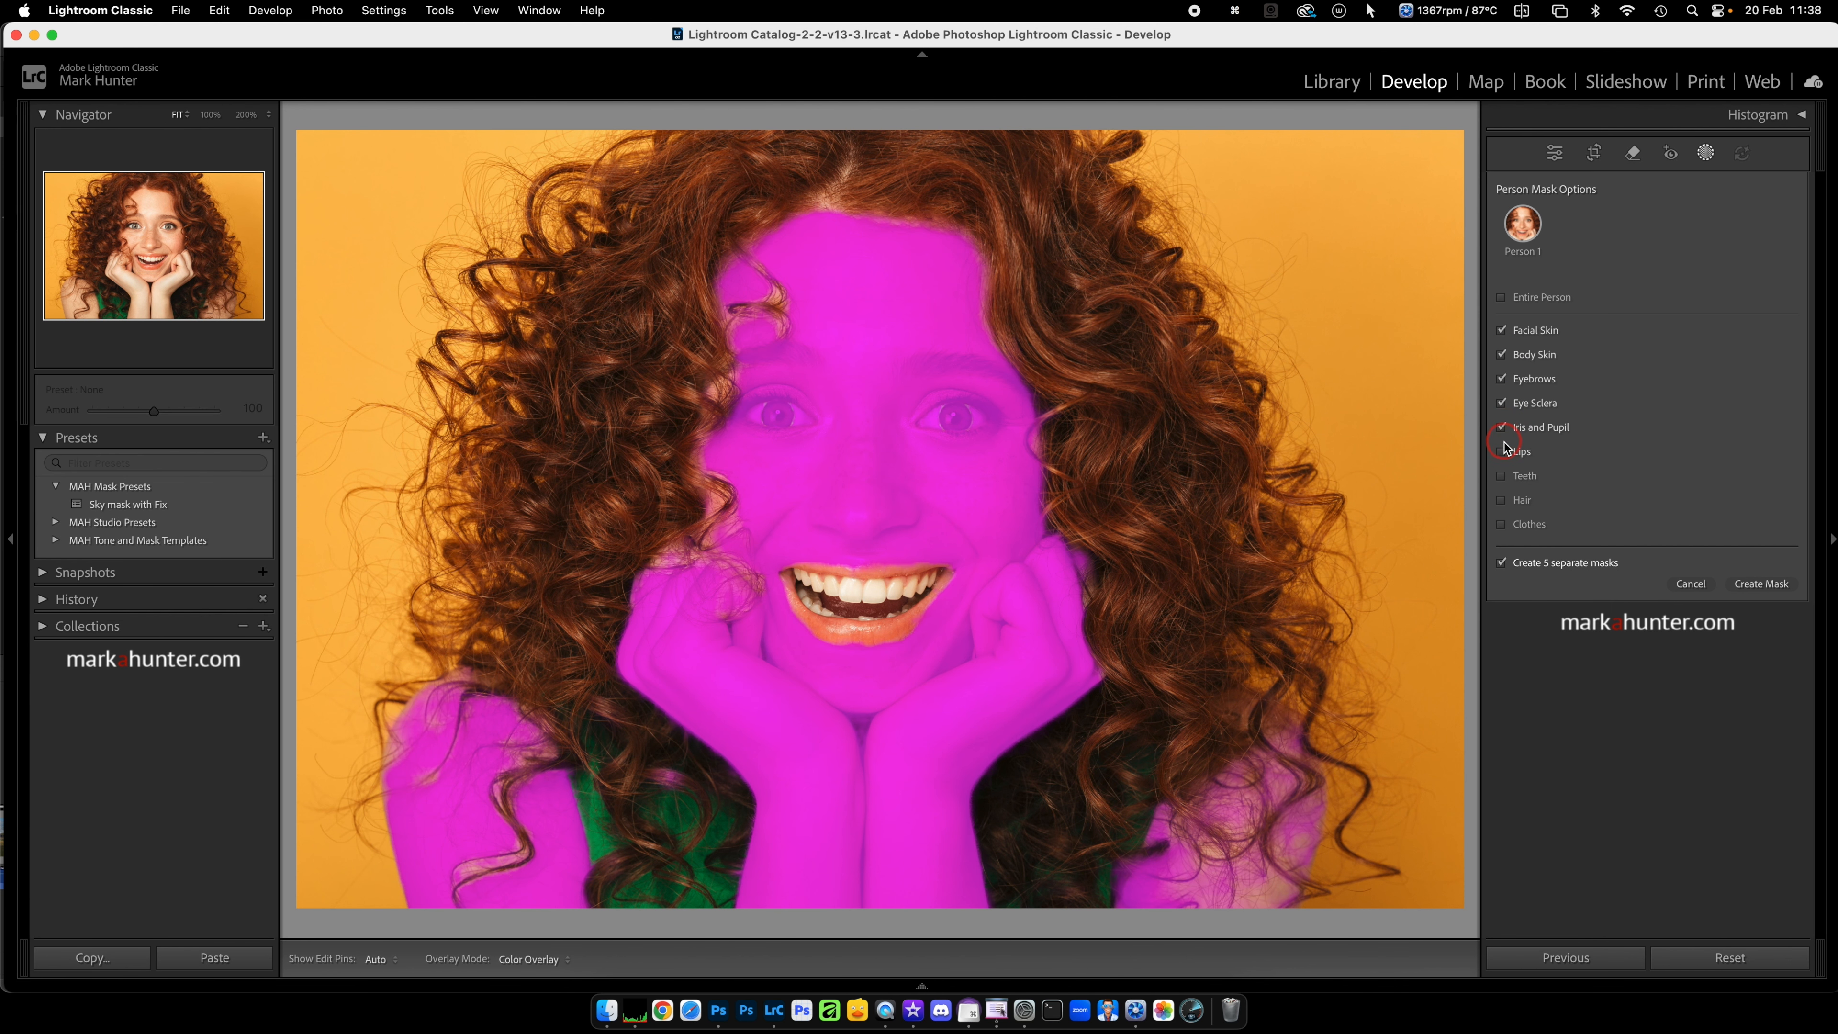
left_click(1502, 456)
left_click(1502, 478)
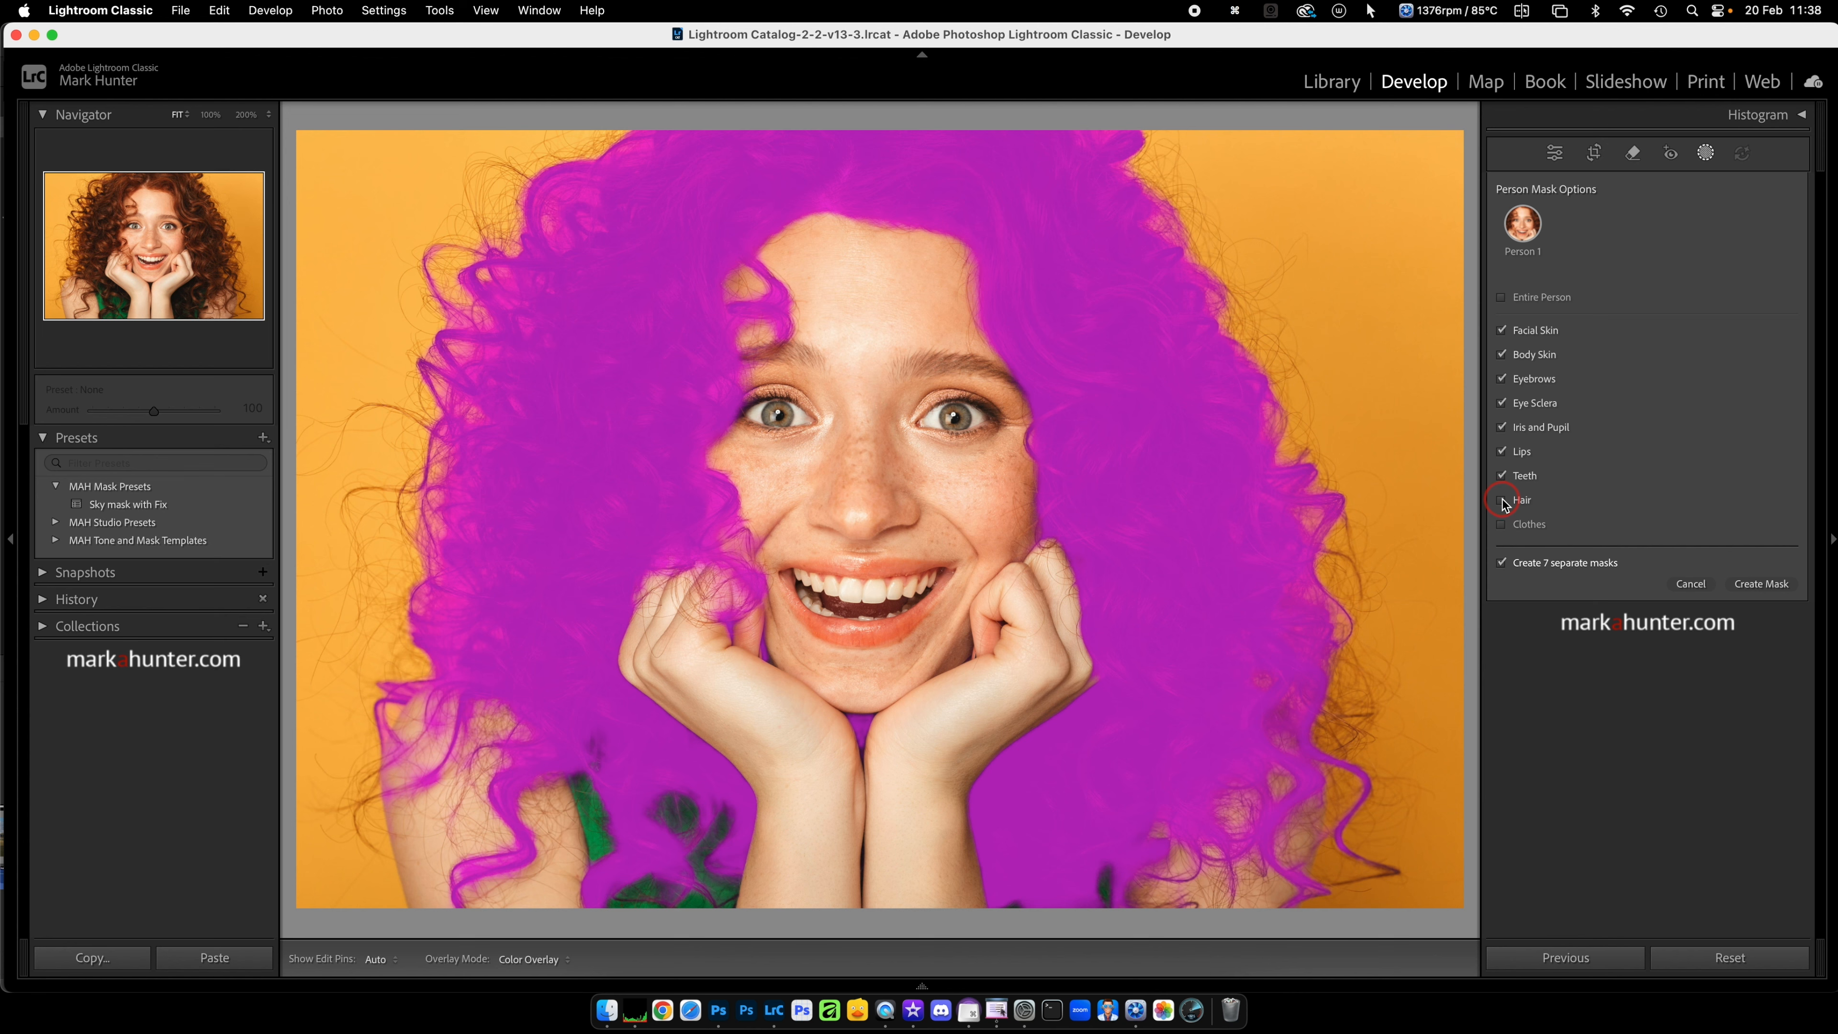
left_click(1501, 501)
left_click(1503, 525)
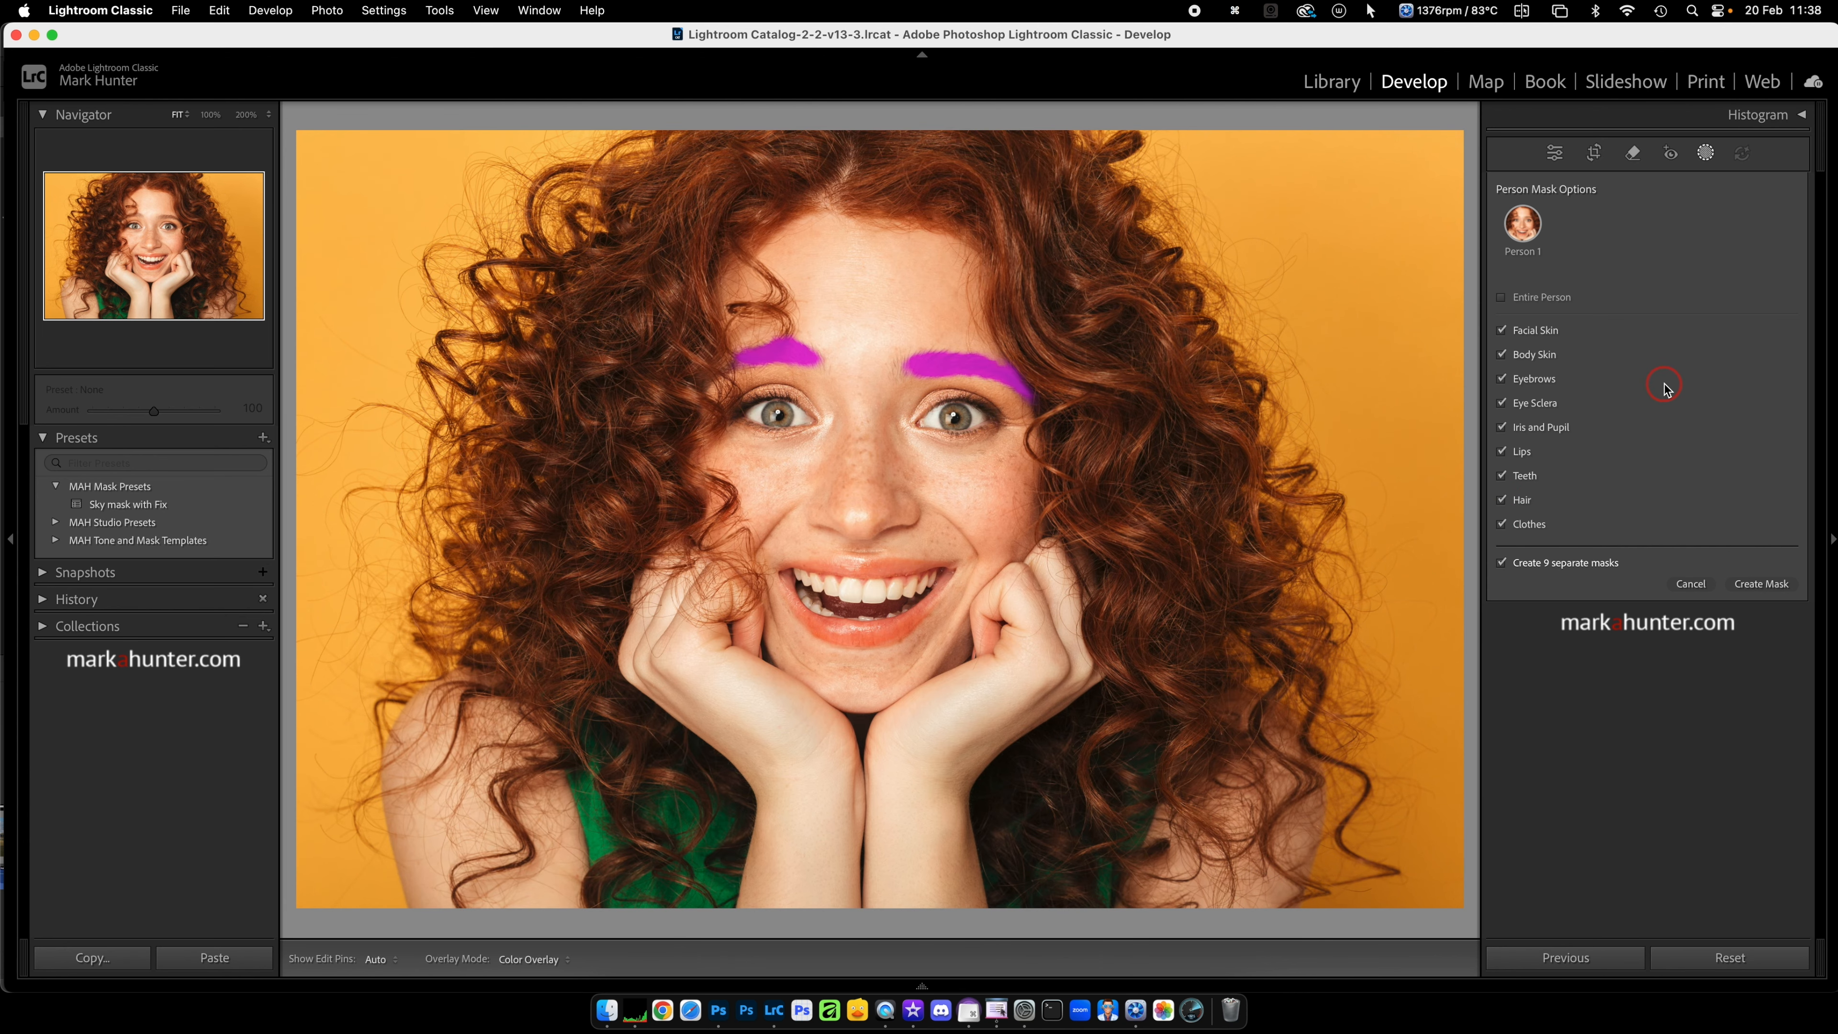
left_click(1759, 585)
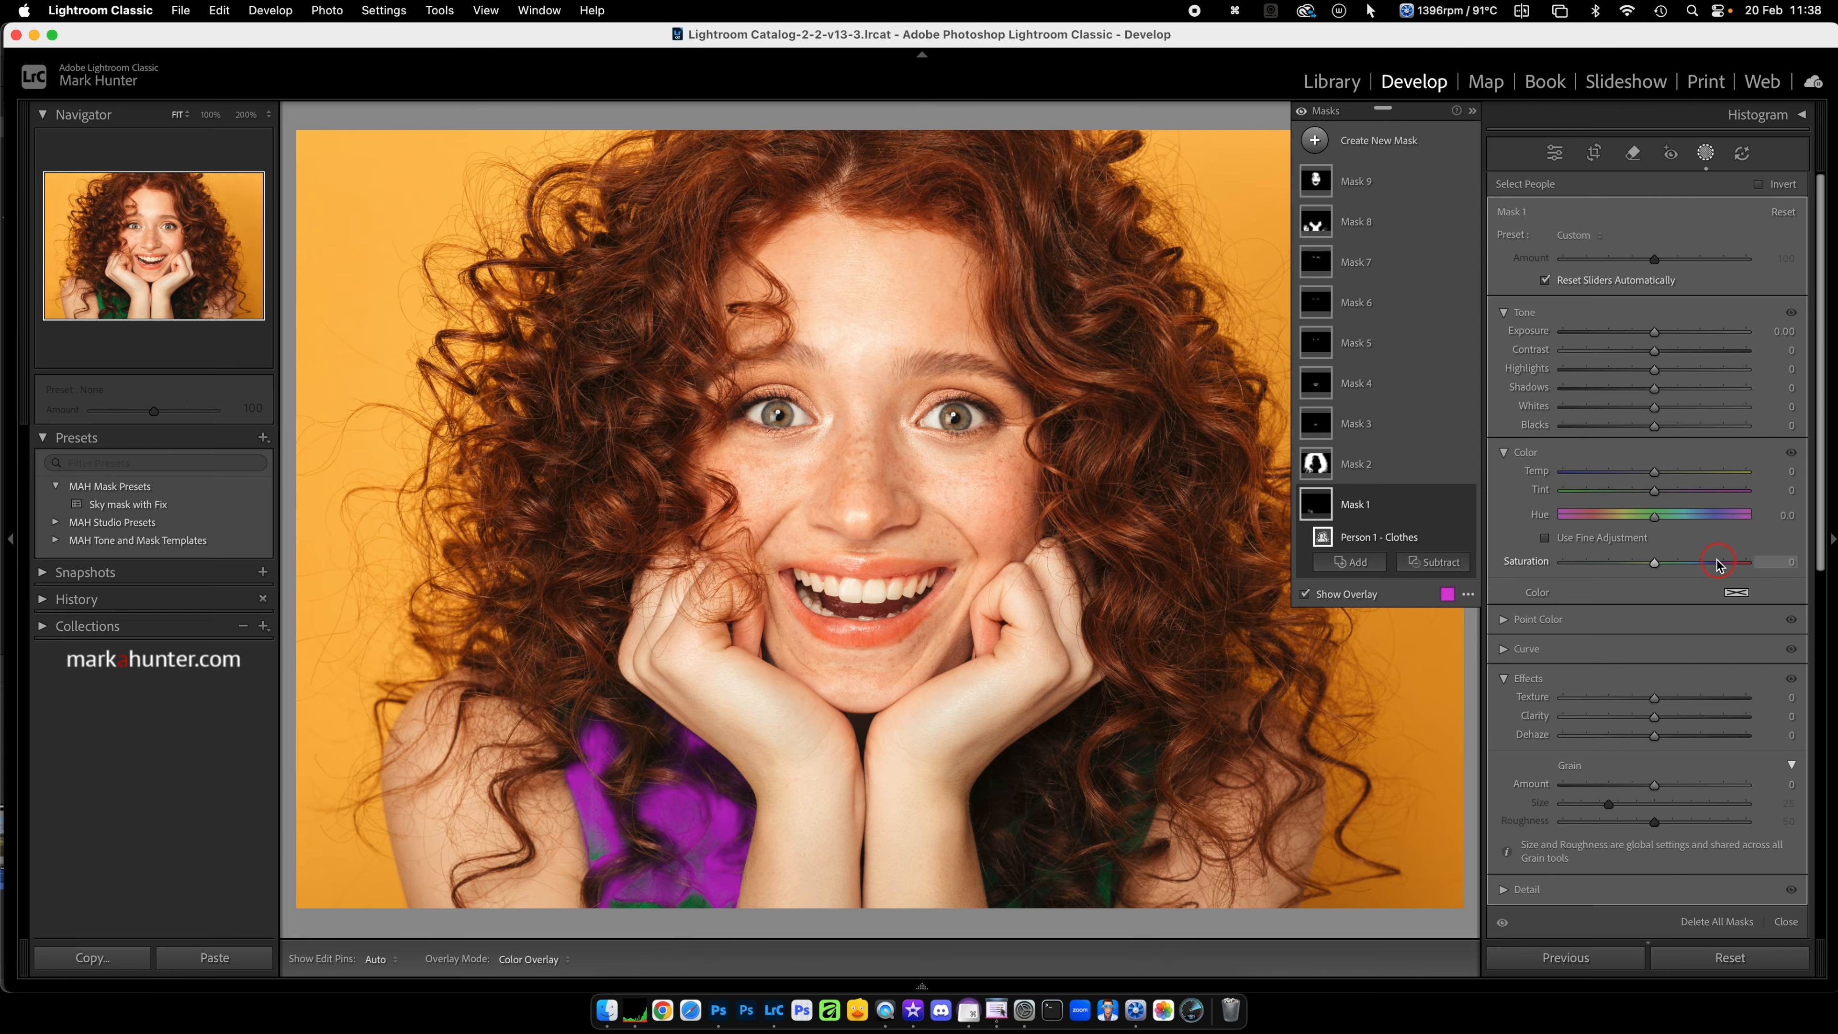
Step: Rename Mask 1, the clothes mask, as "Clothes"
double_click(1360, 505)
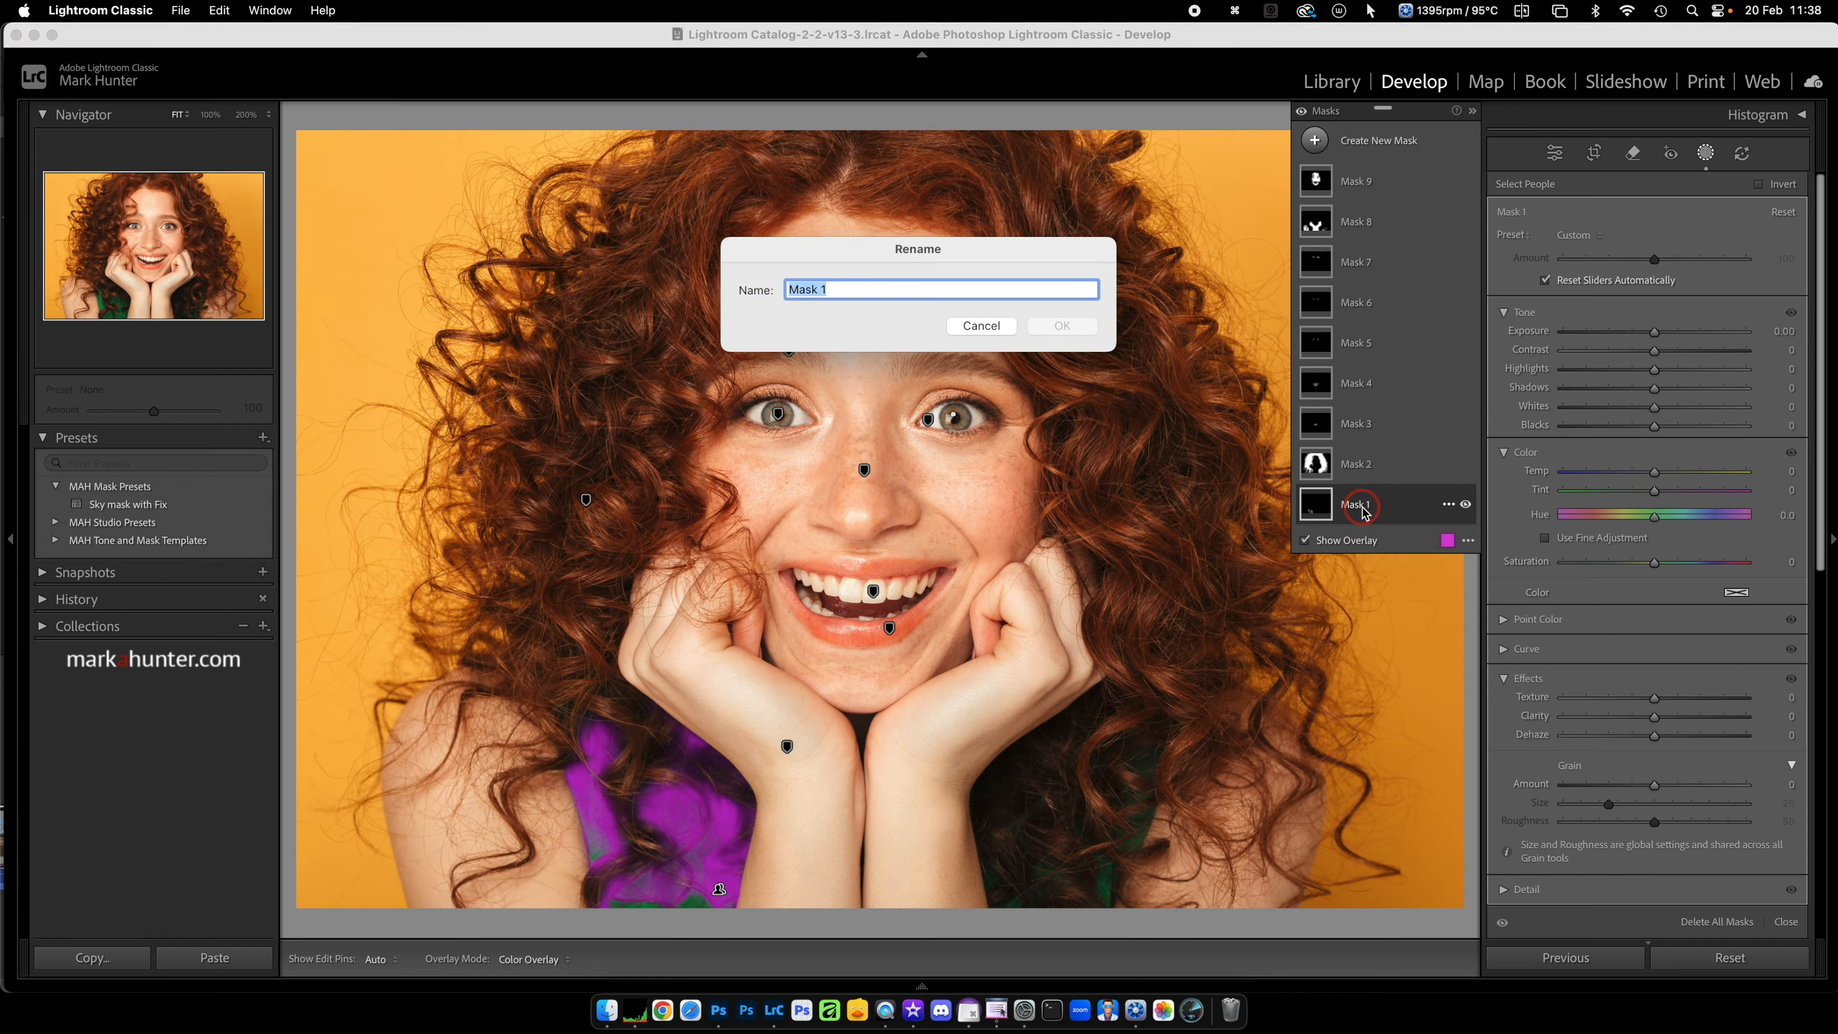
type("Clother")
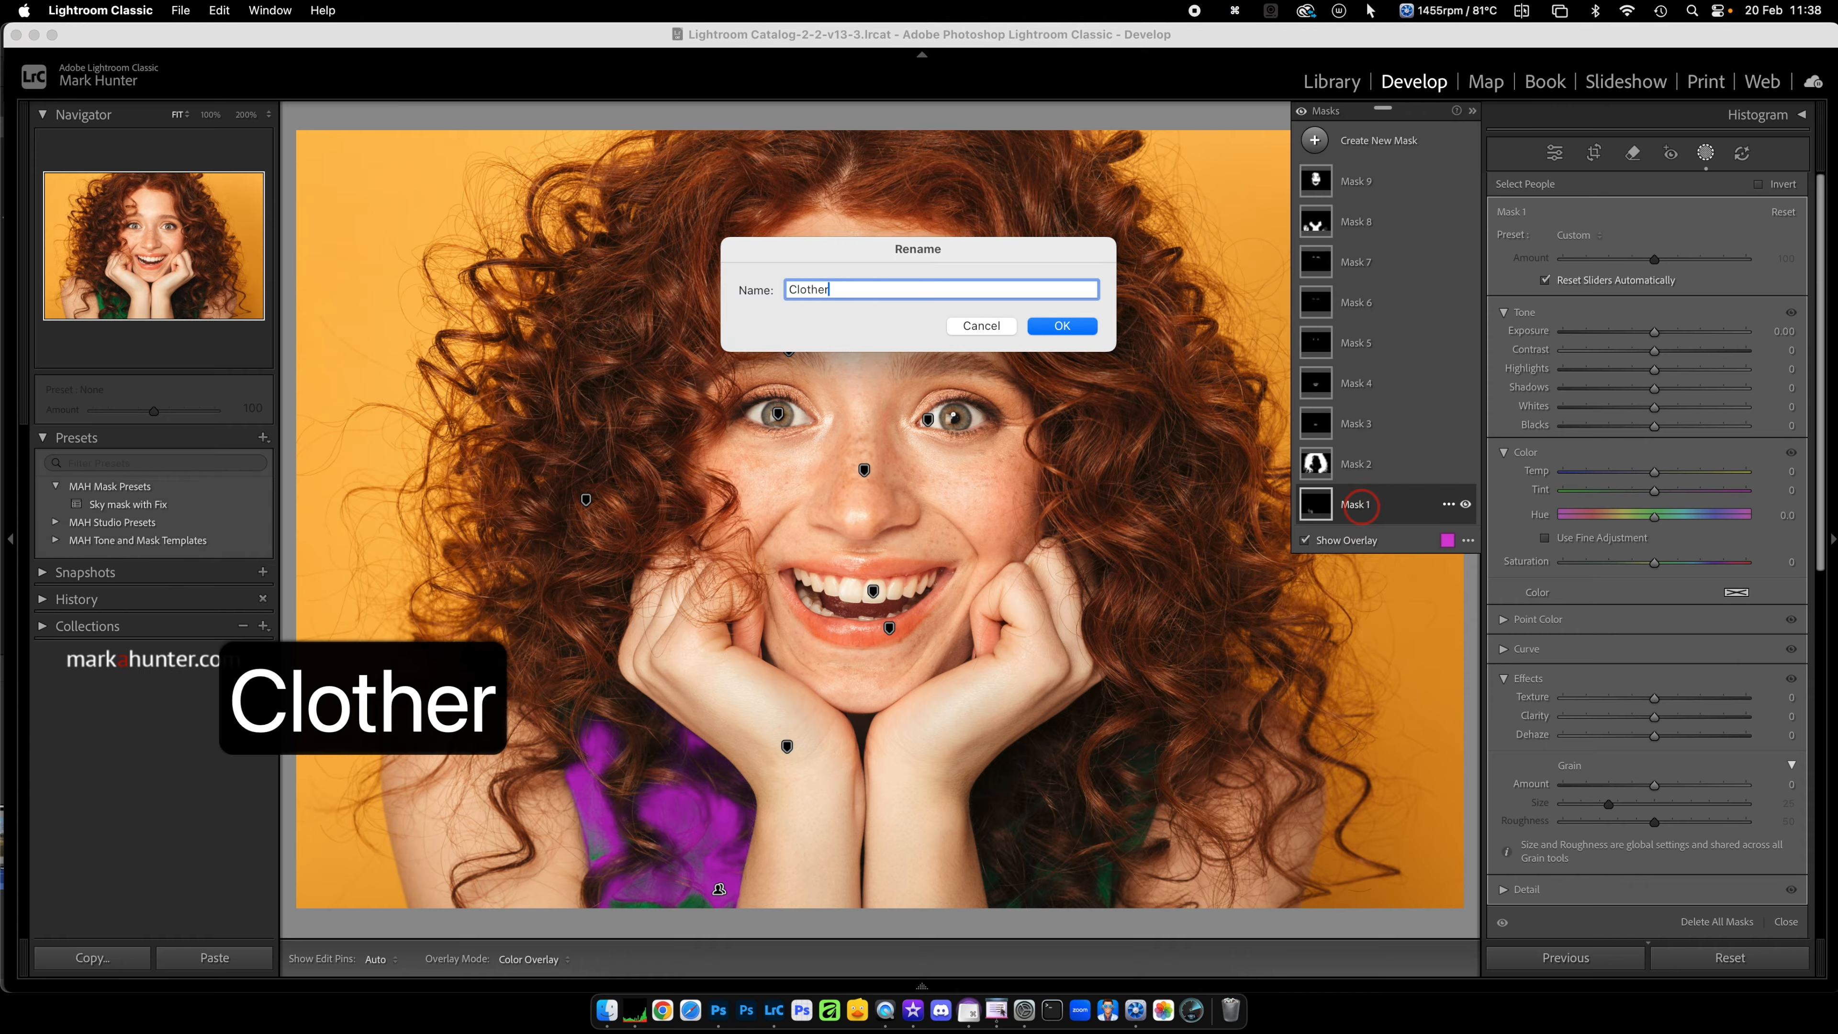
key("BackSpace")
type("s")
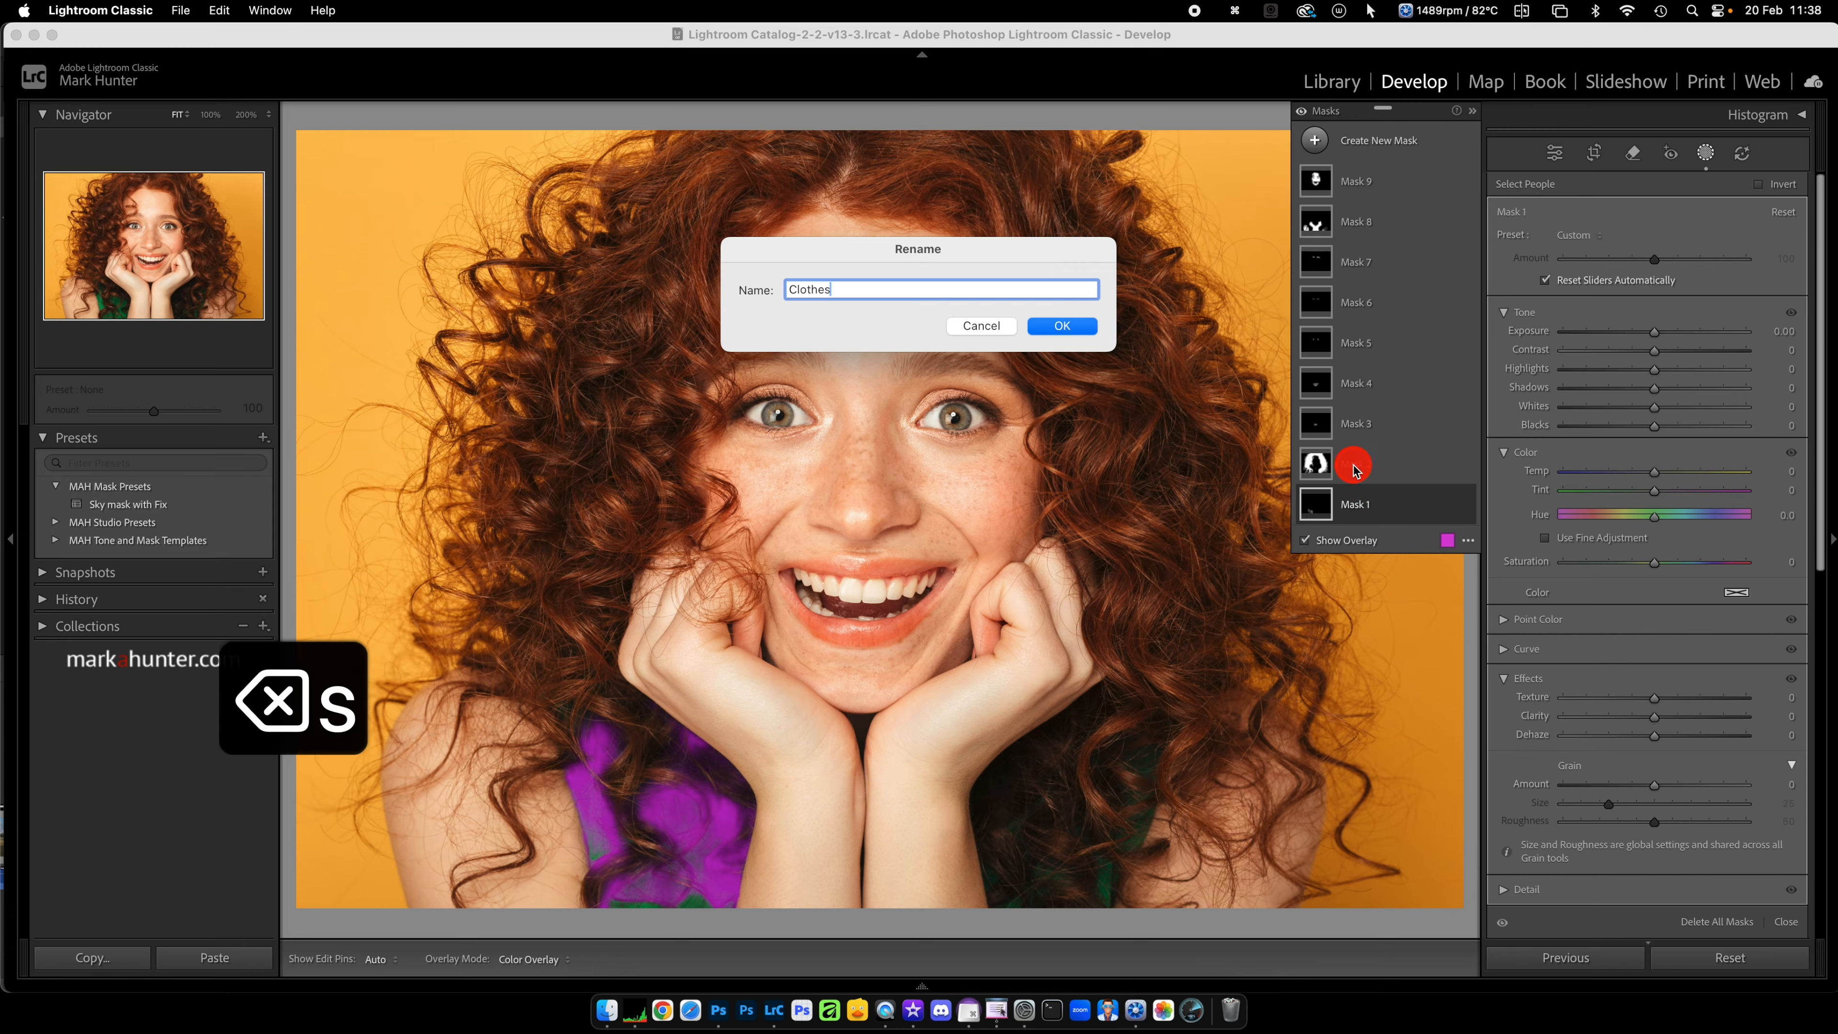
left_click(1060, 325)
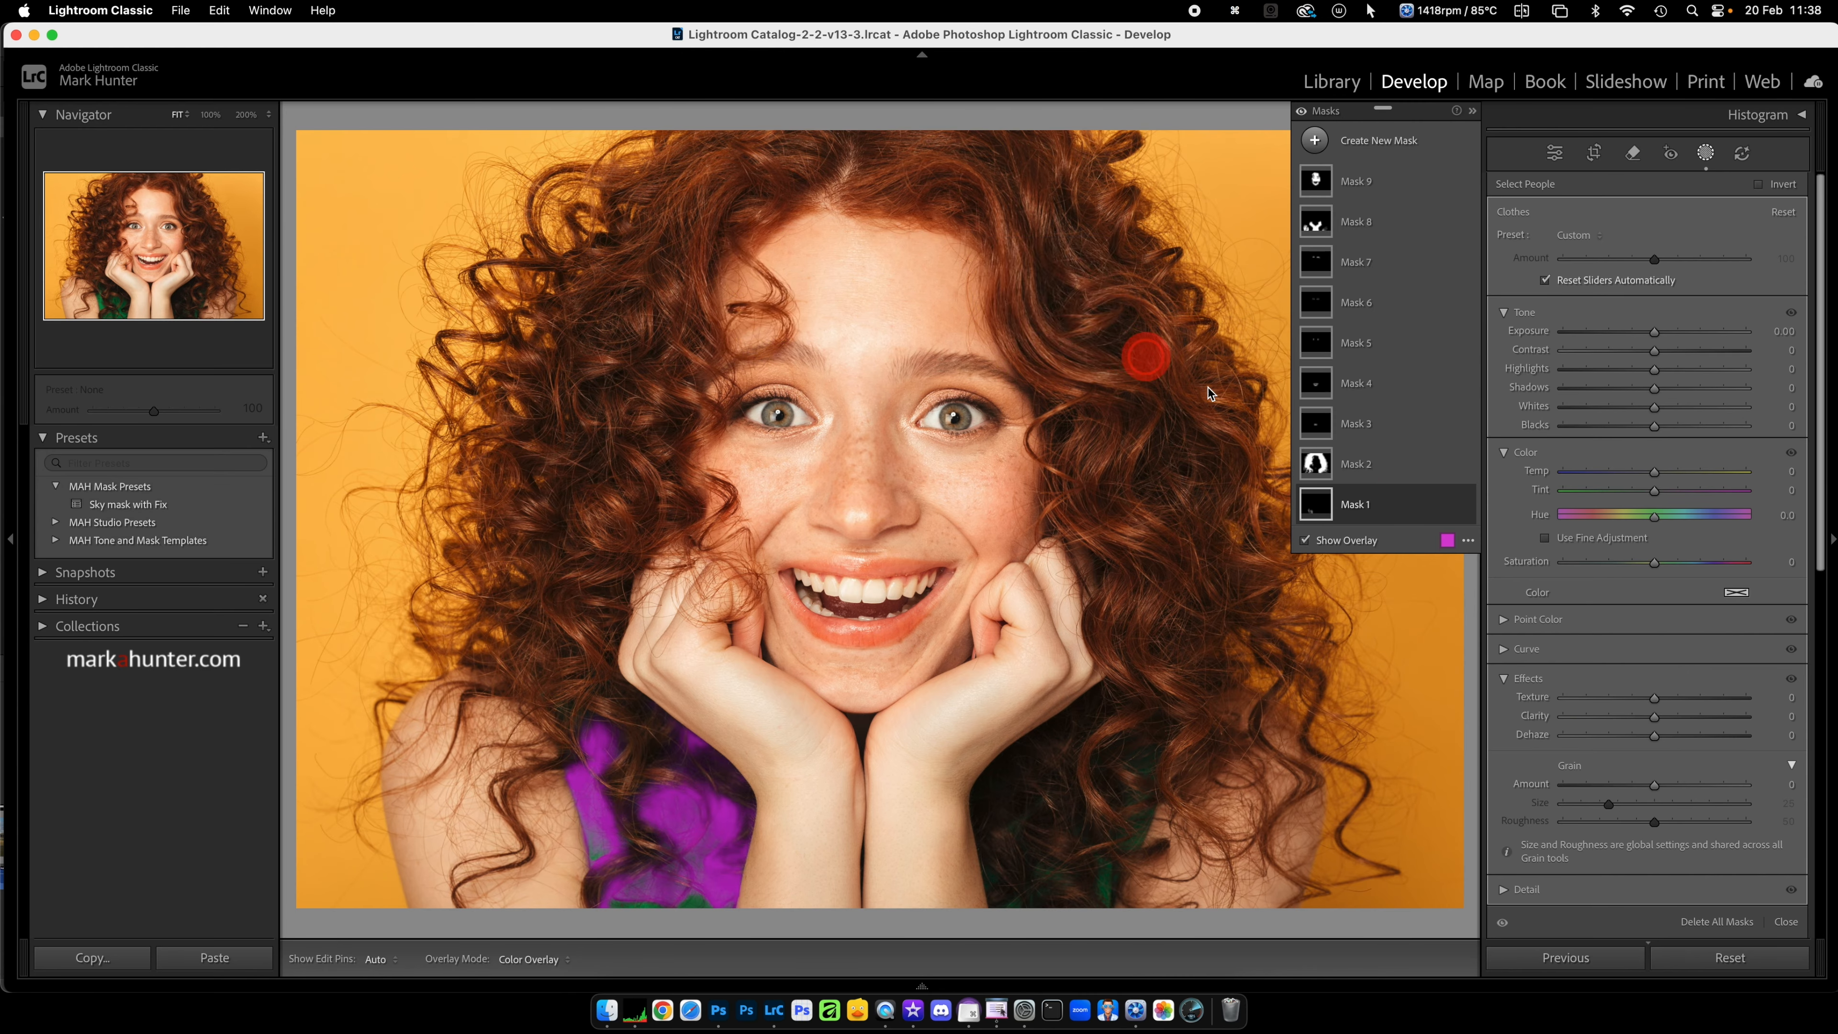
Step: Rename the remaining person masks as "Hair", "Teeth", "Lips", "Iris", "Eye Whites", "Eyebrows", "Body Skin" and "Face Skin" according to their features
double_click(1357, 465)
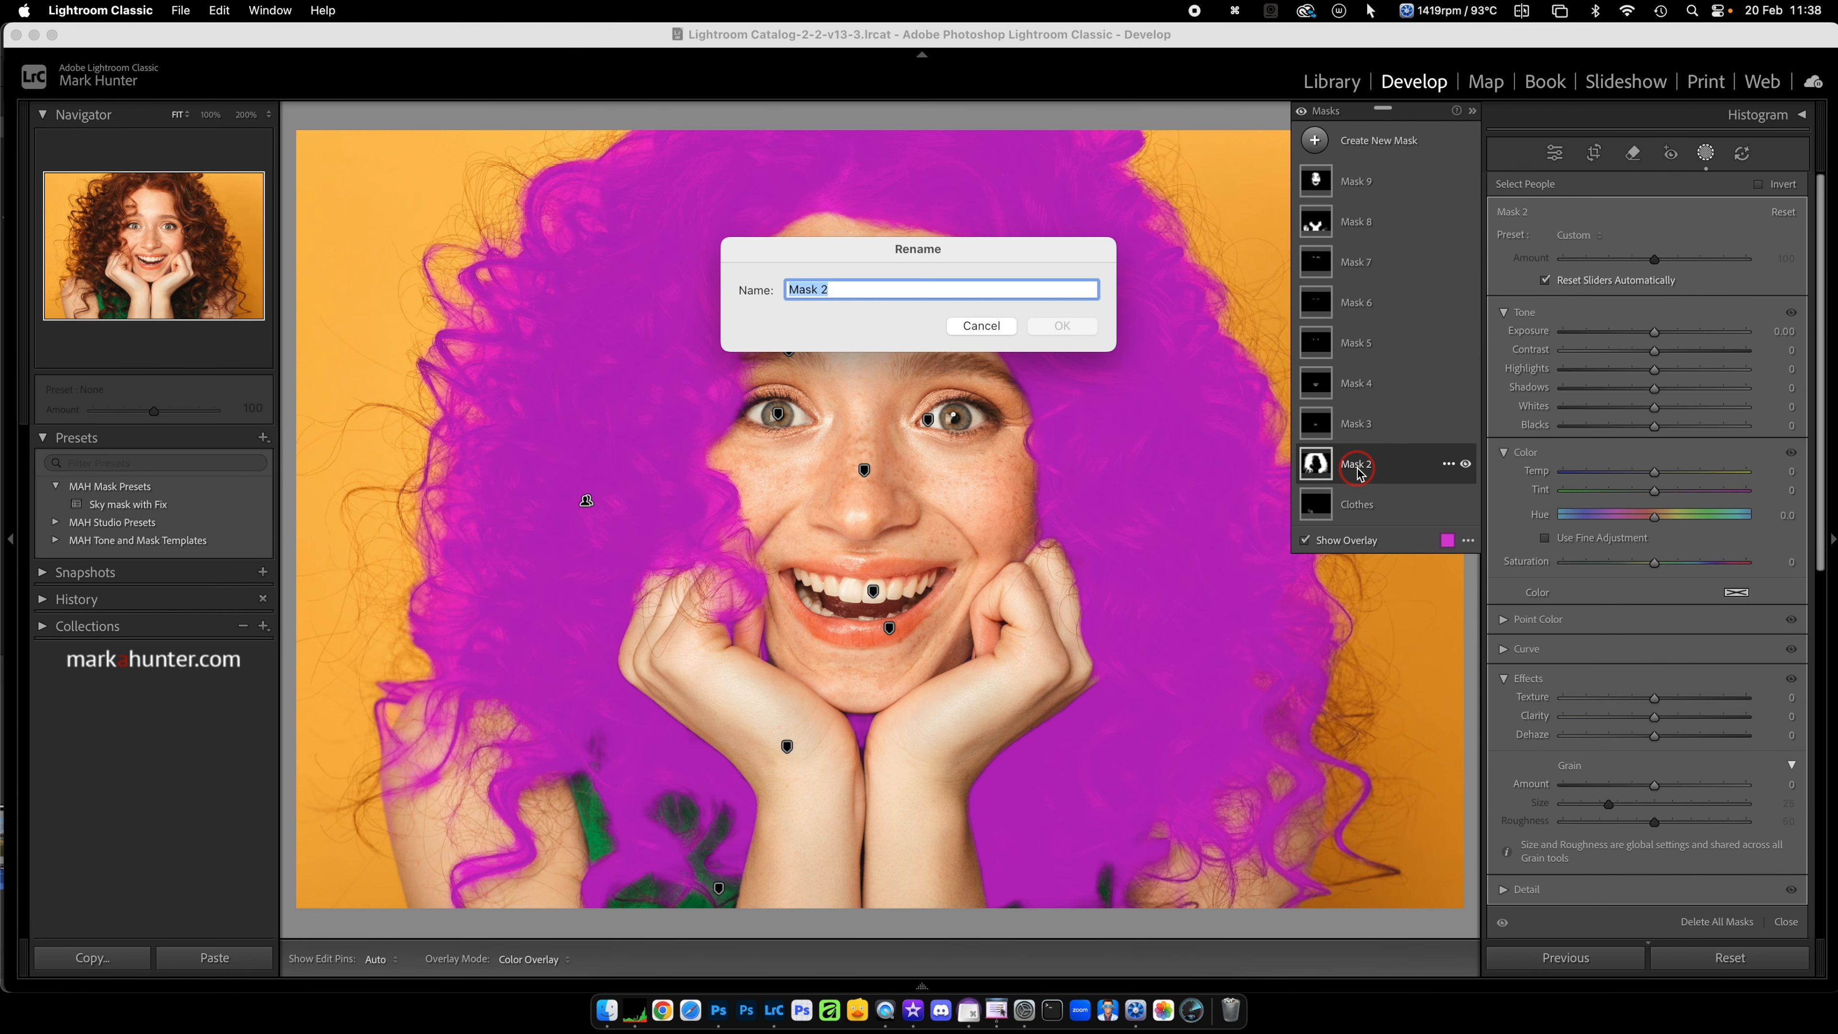
type("Hair")
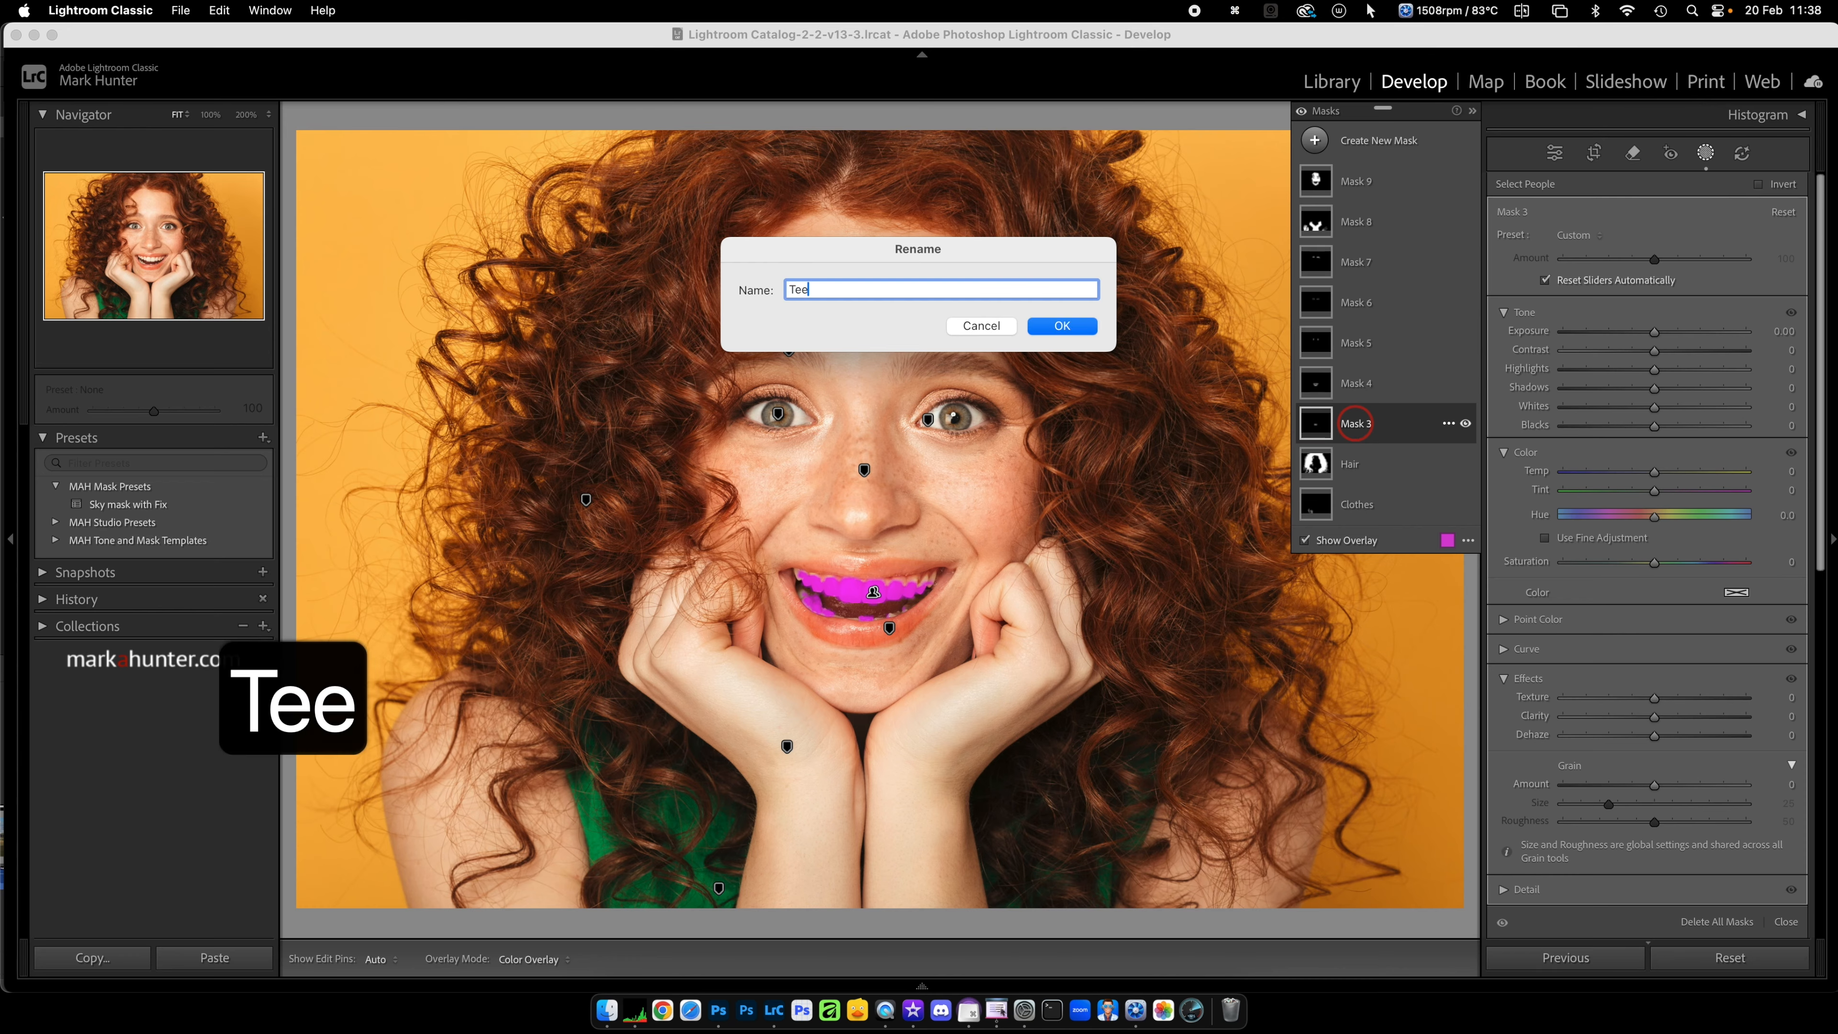
type("th")
key("Return")
double_click(1370, 304)
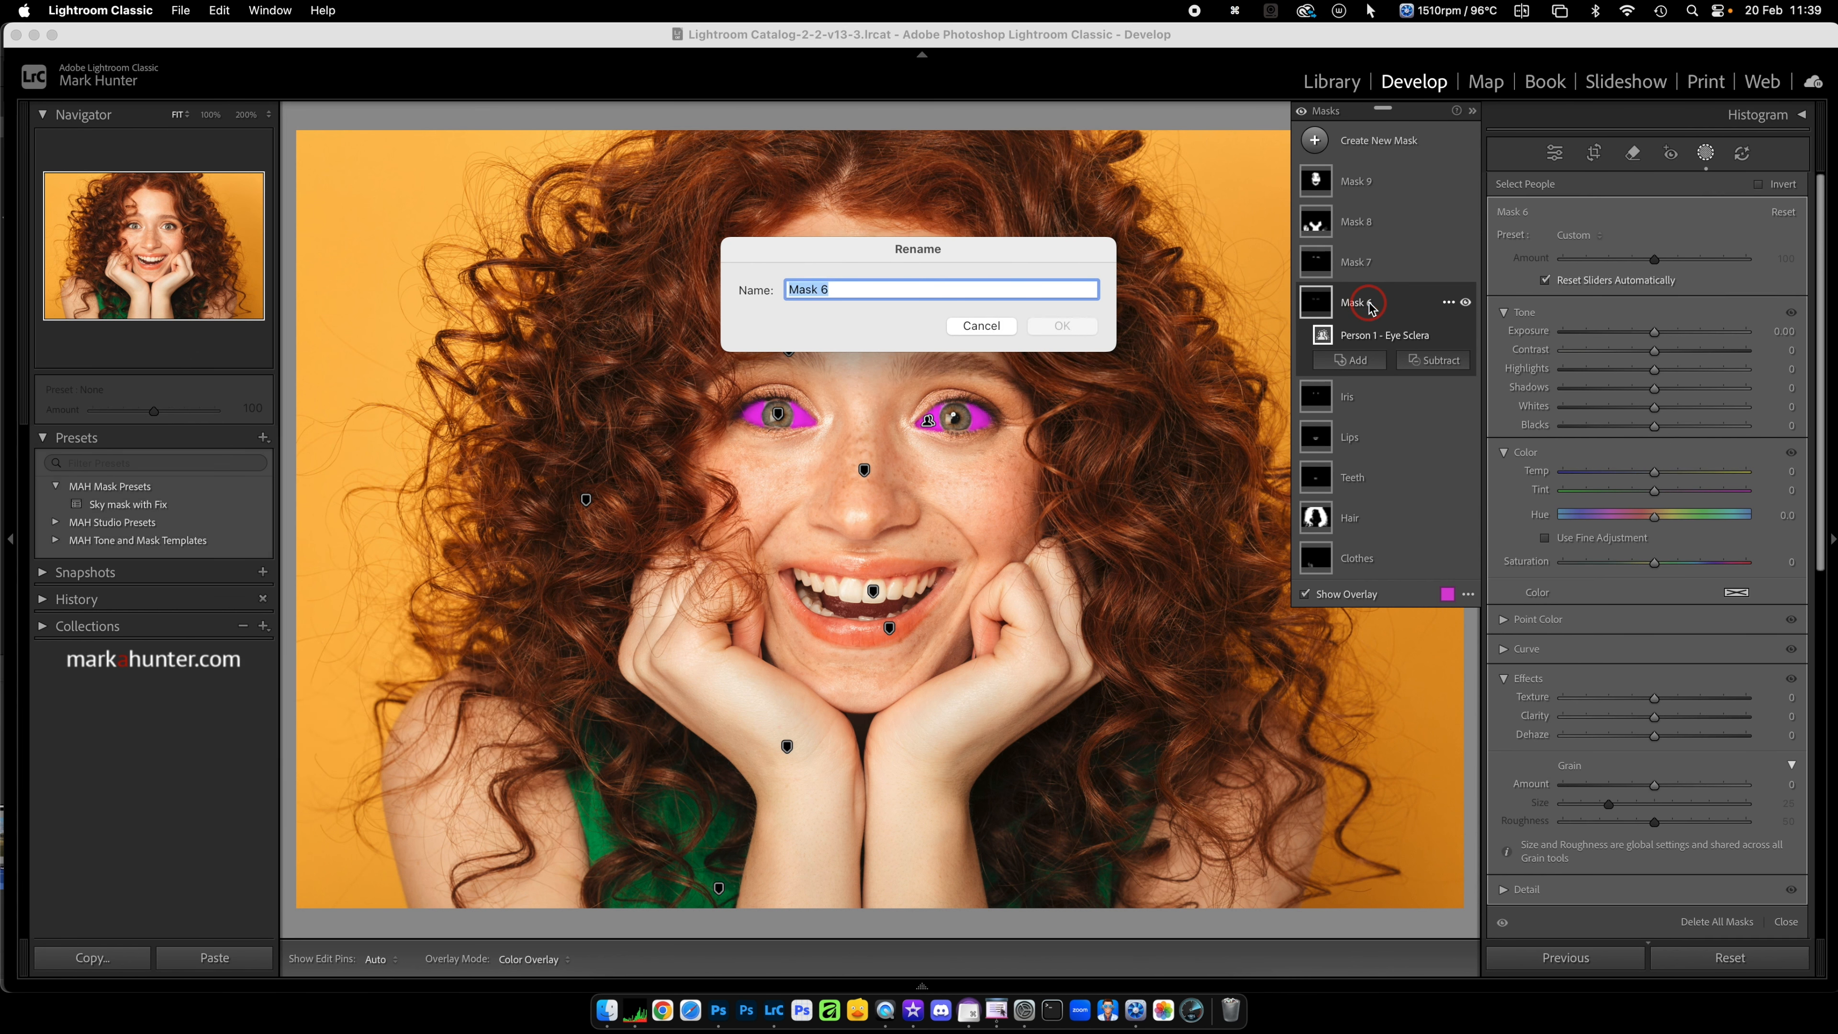
type("Eyebrows")
type("Body Skin")
key("Return")
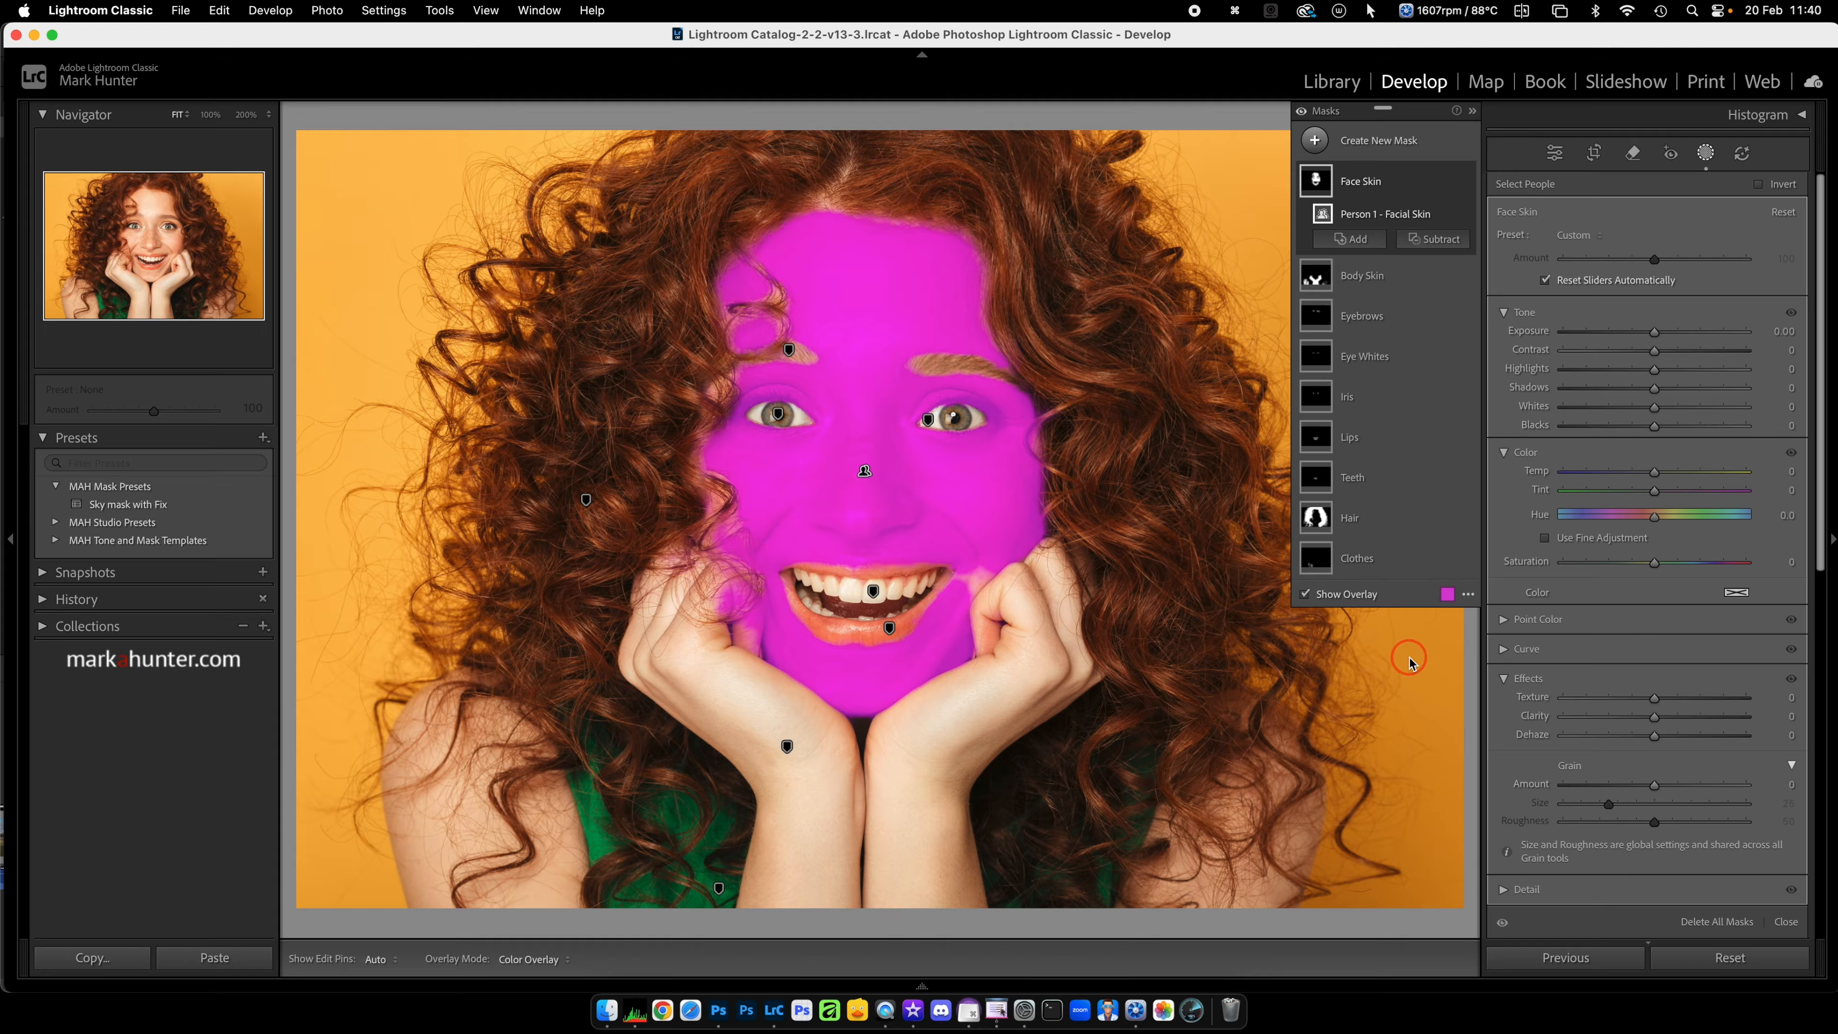
Step: Create a develop preset named "All body parts" in the MAH Mask Presets group, including all nine person masks
left_click(1707, 154)
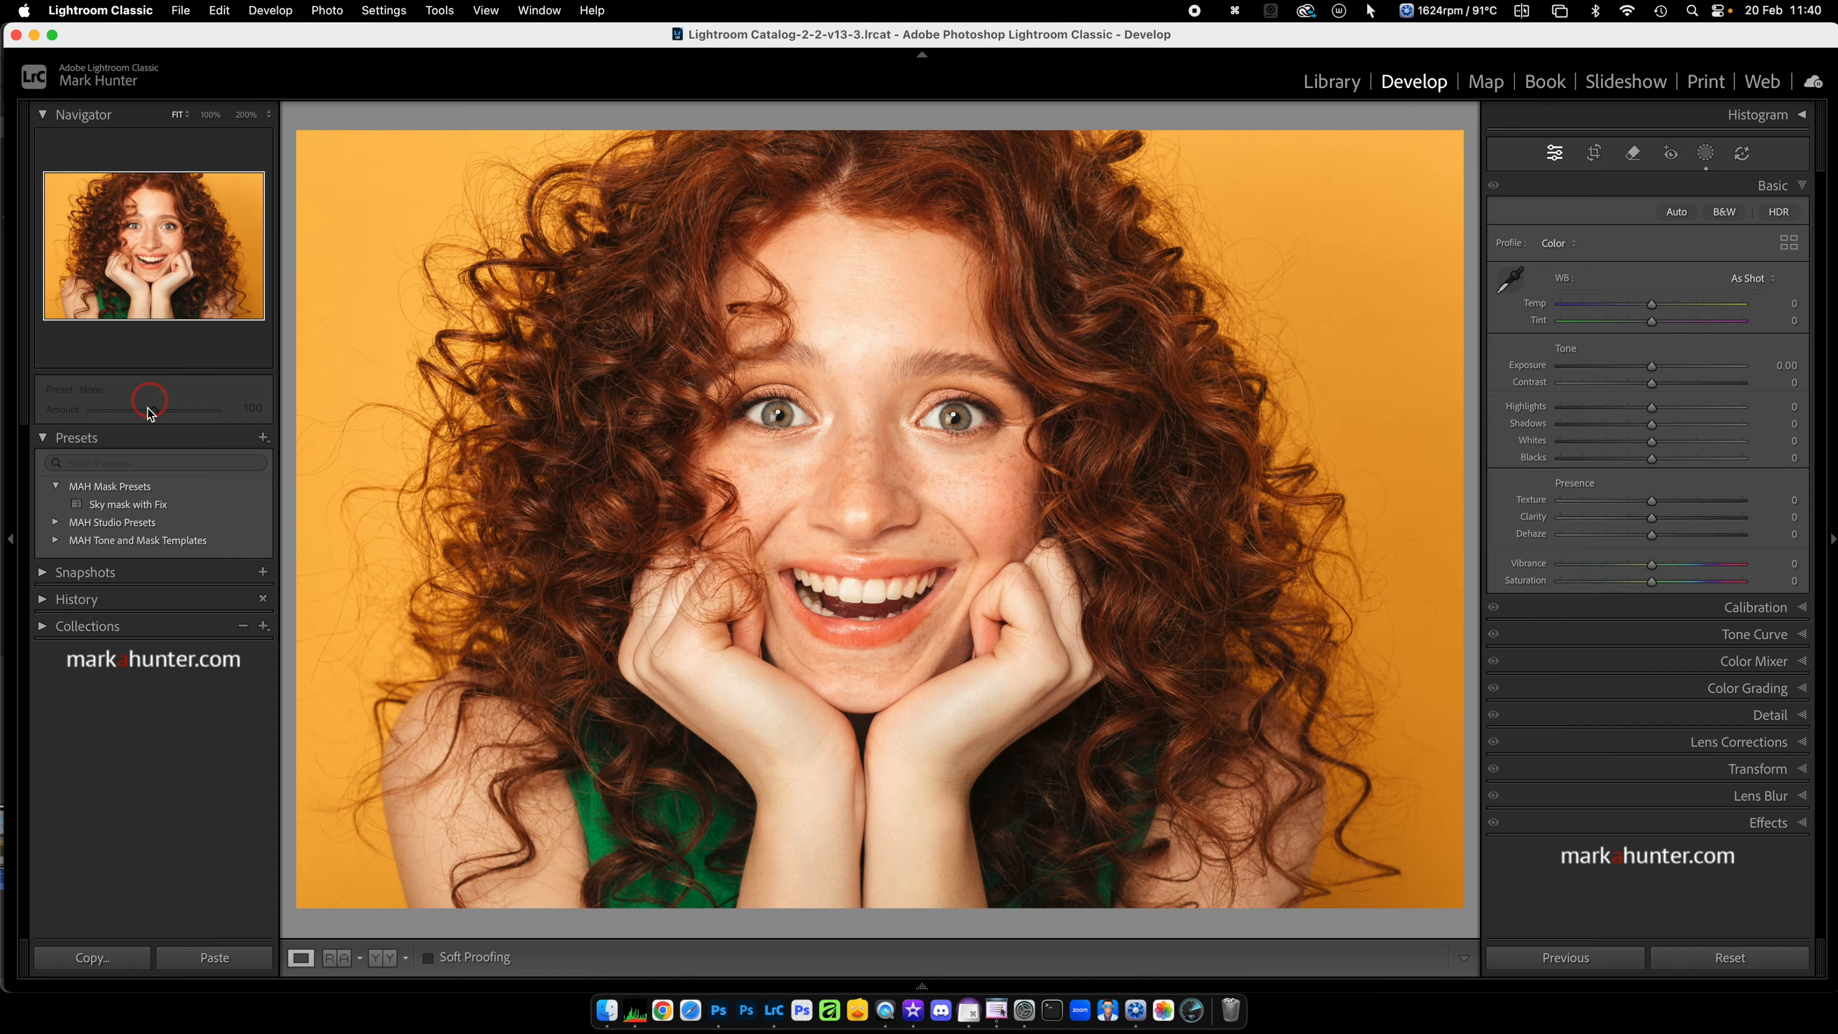
left_click(263, 438)
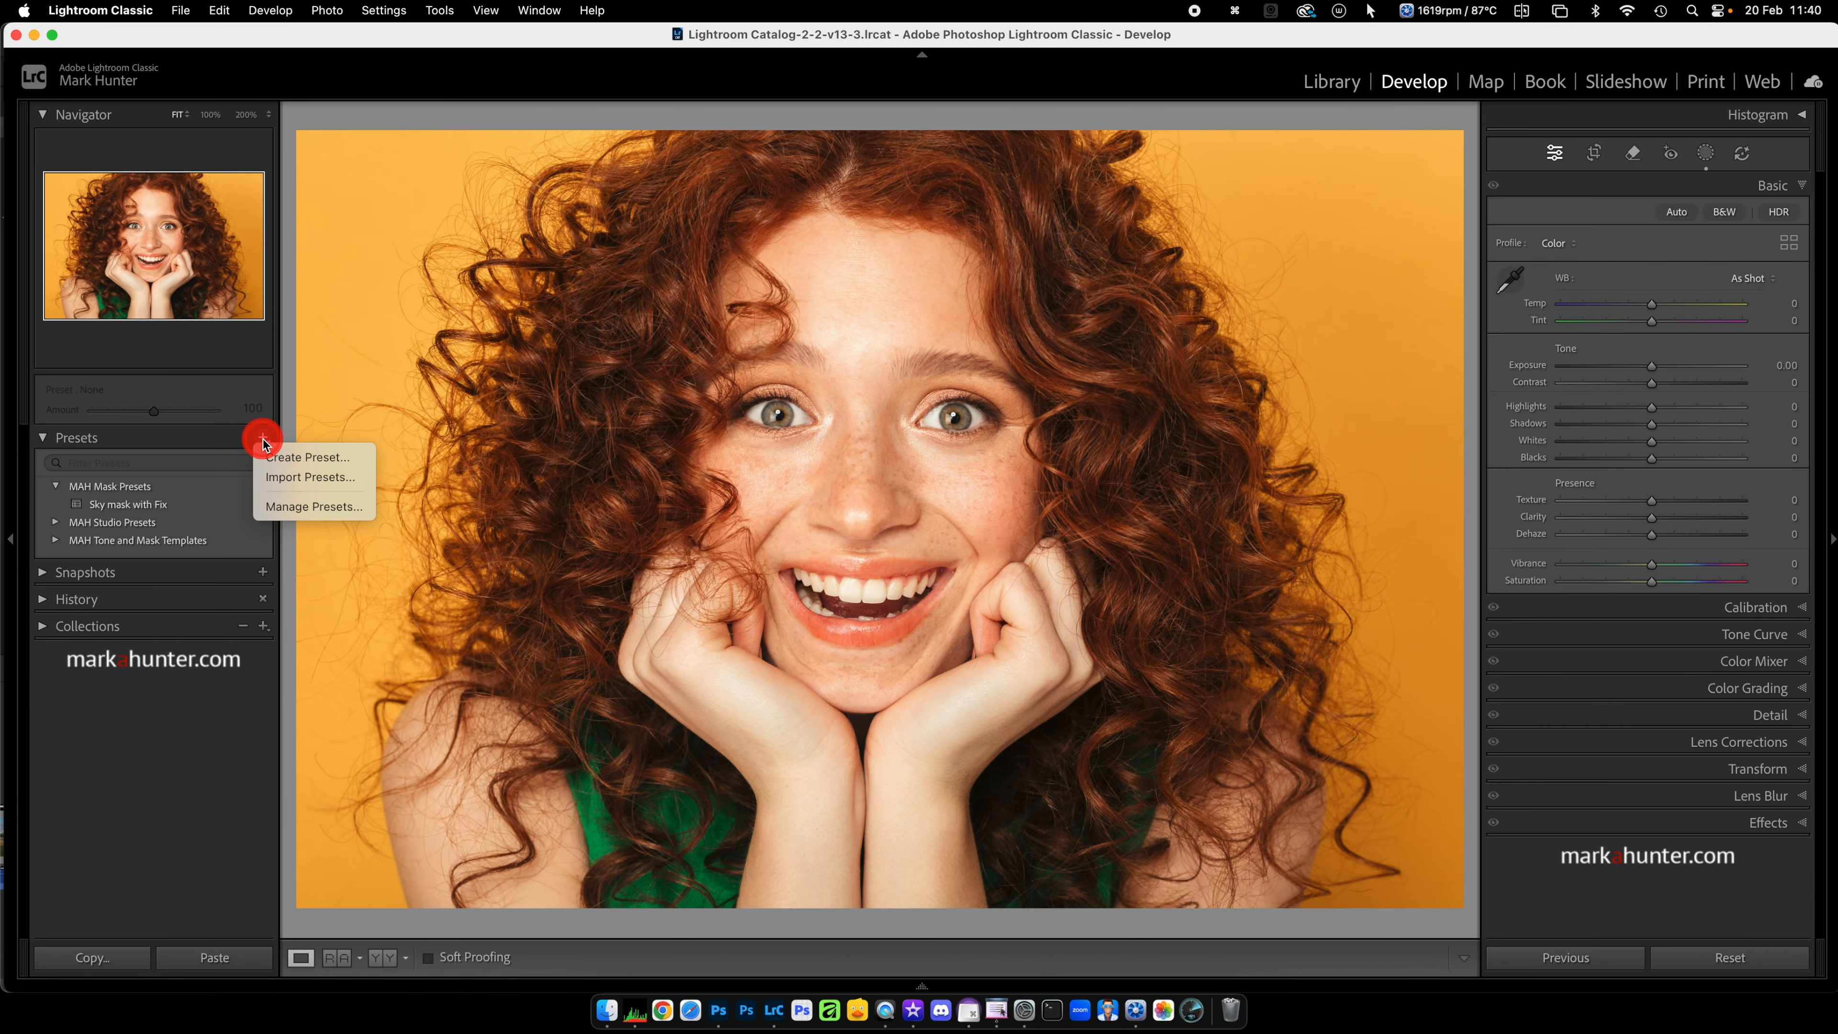
left_click(296, 461)
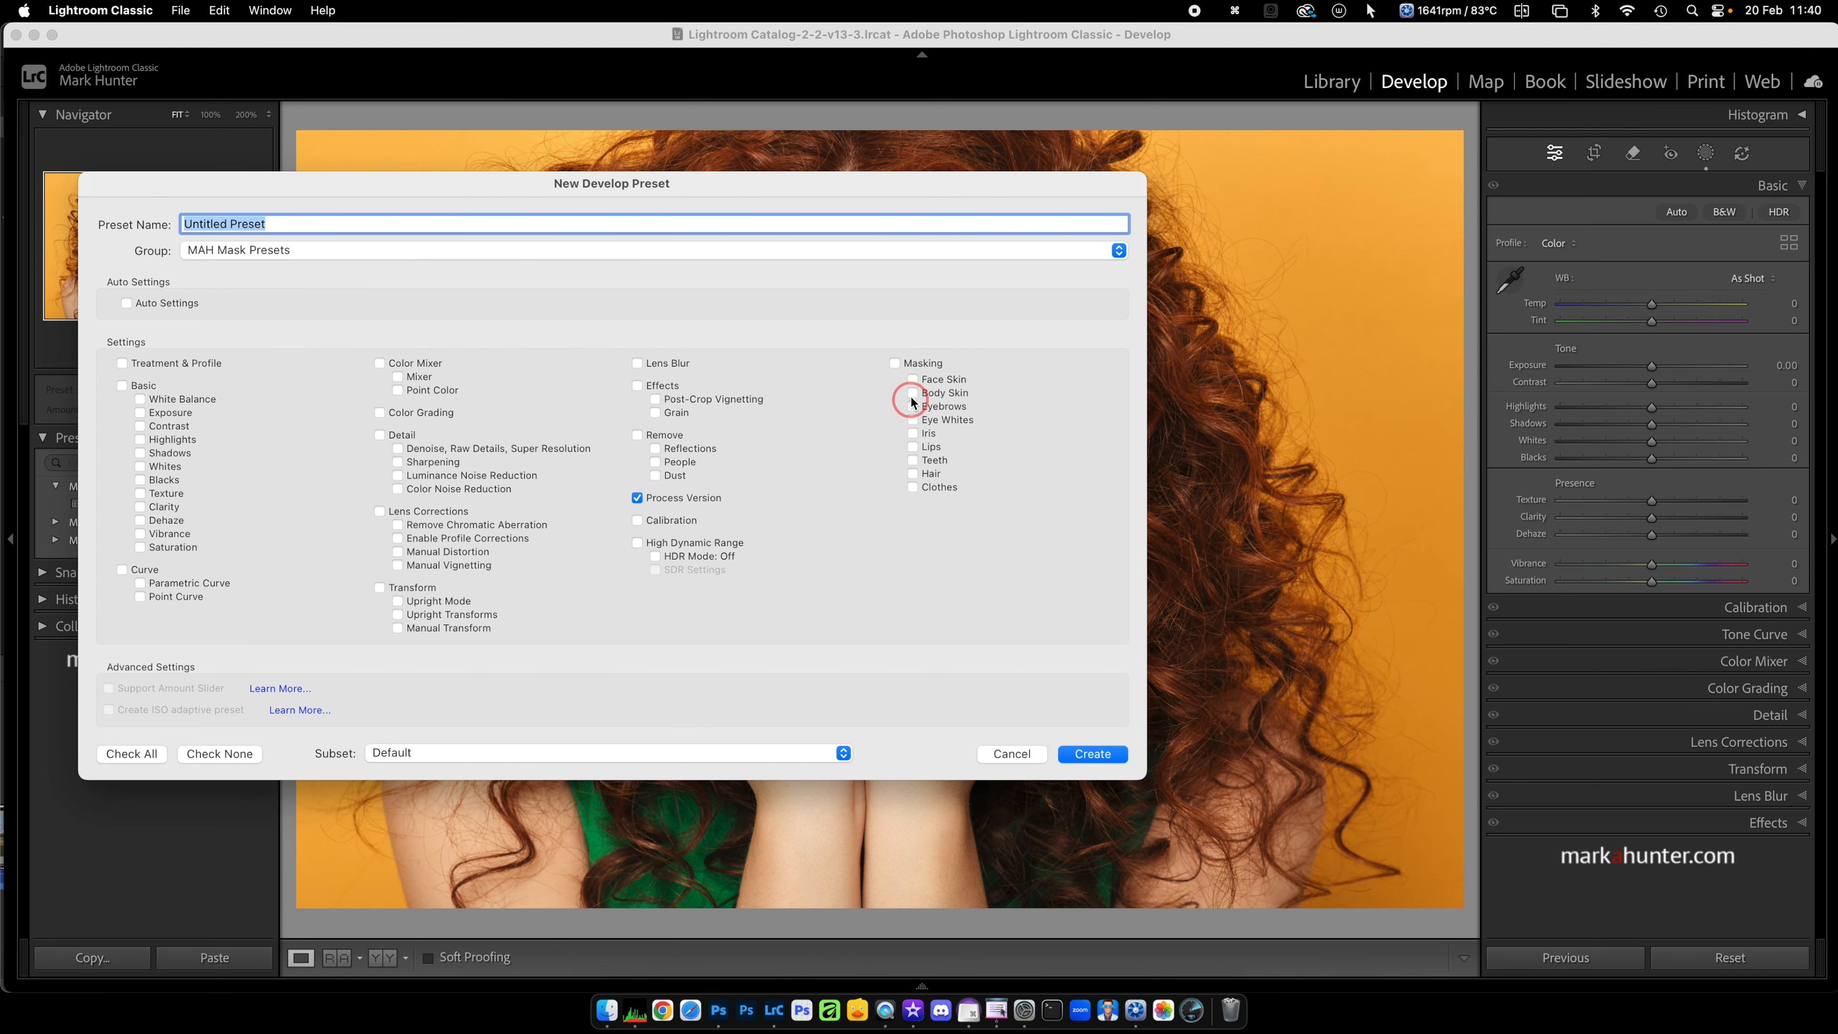
left_click(896, 365)
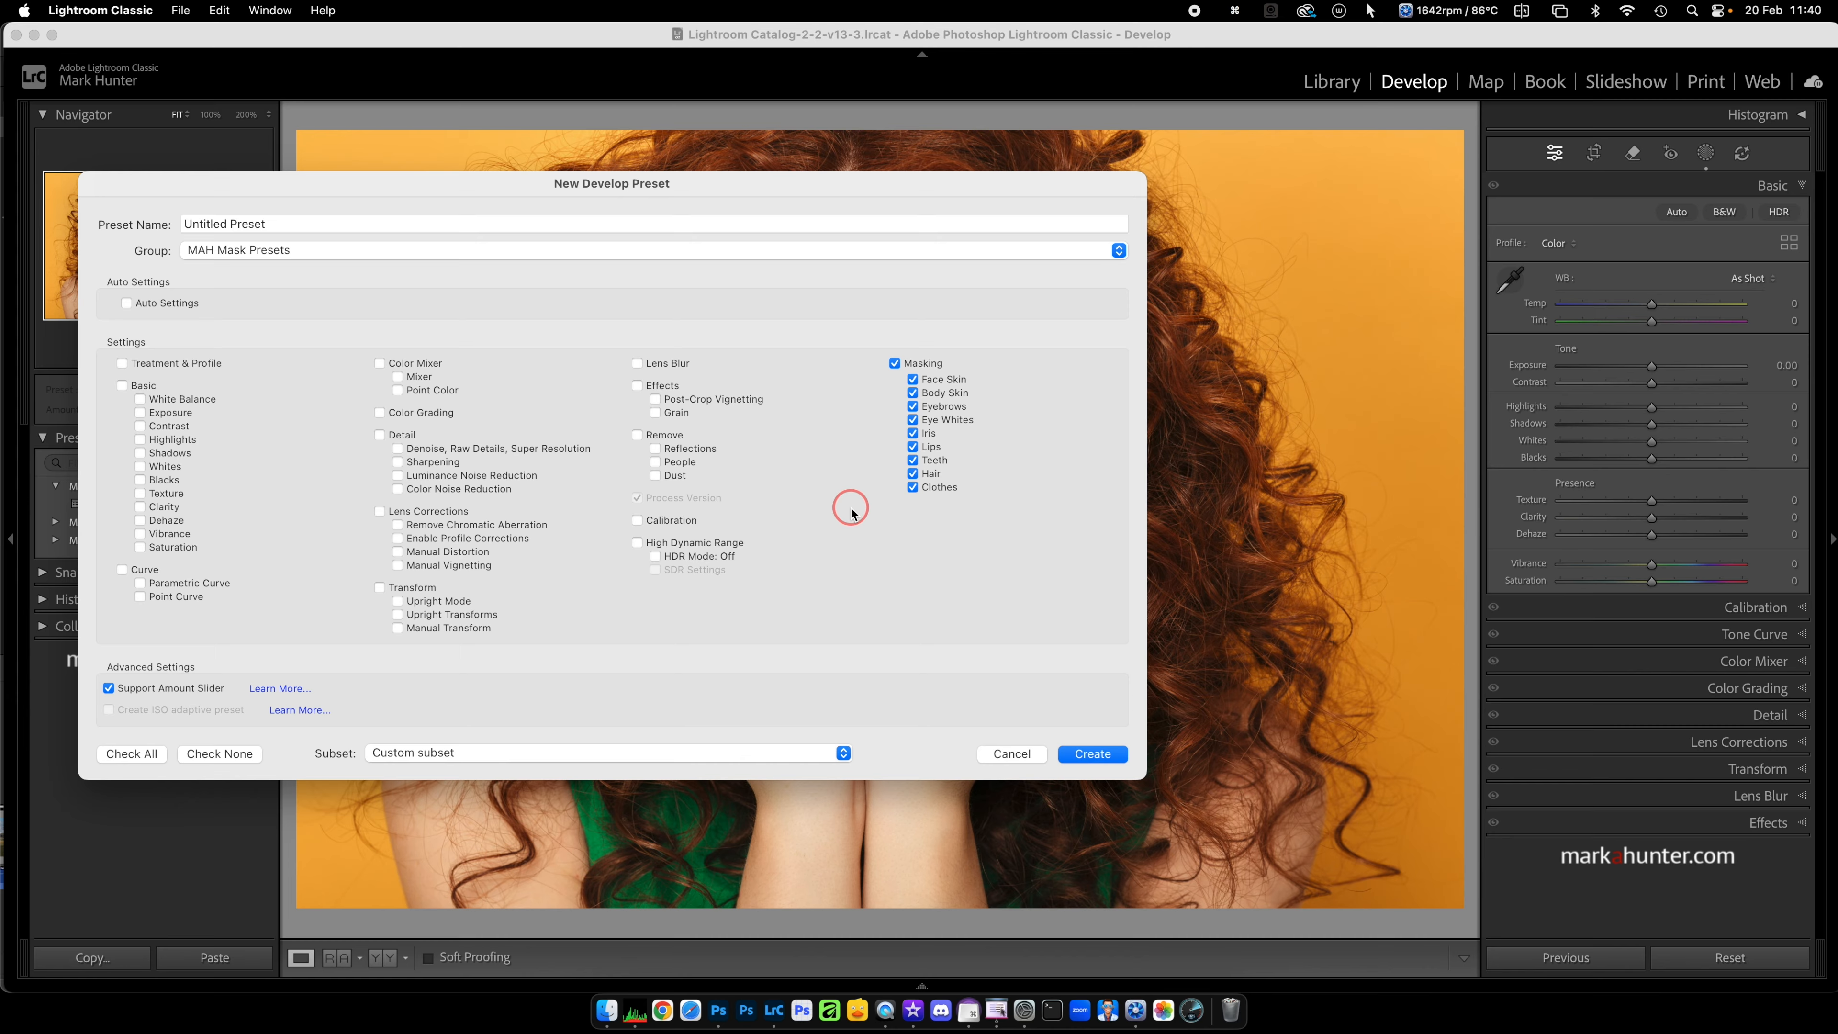
triple_click(277, 221)
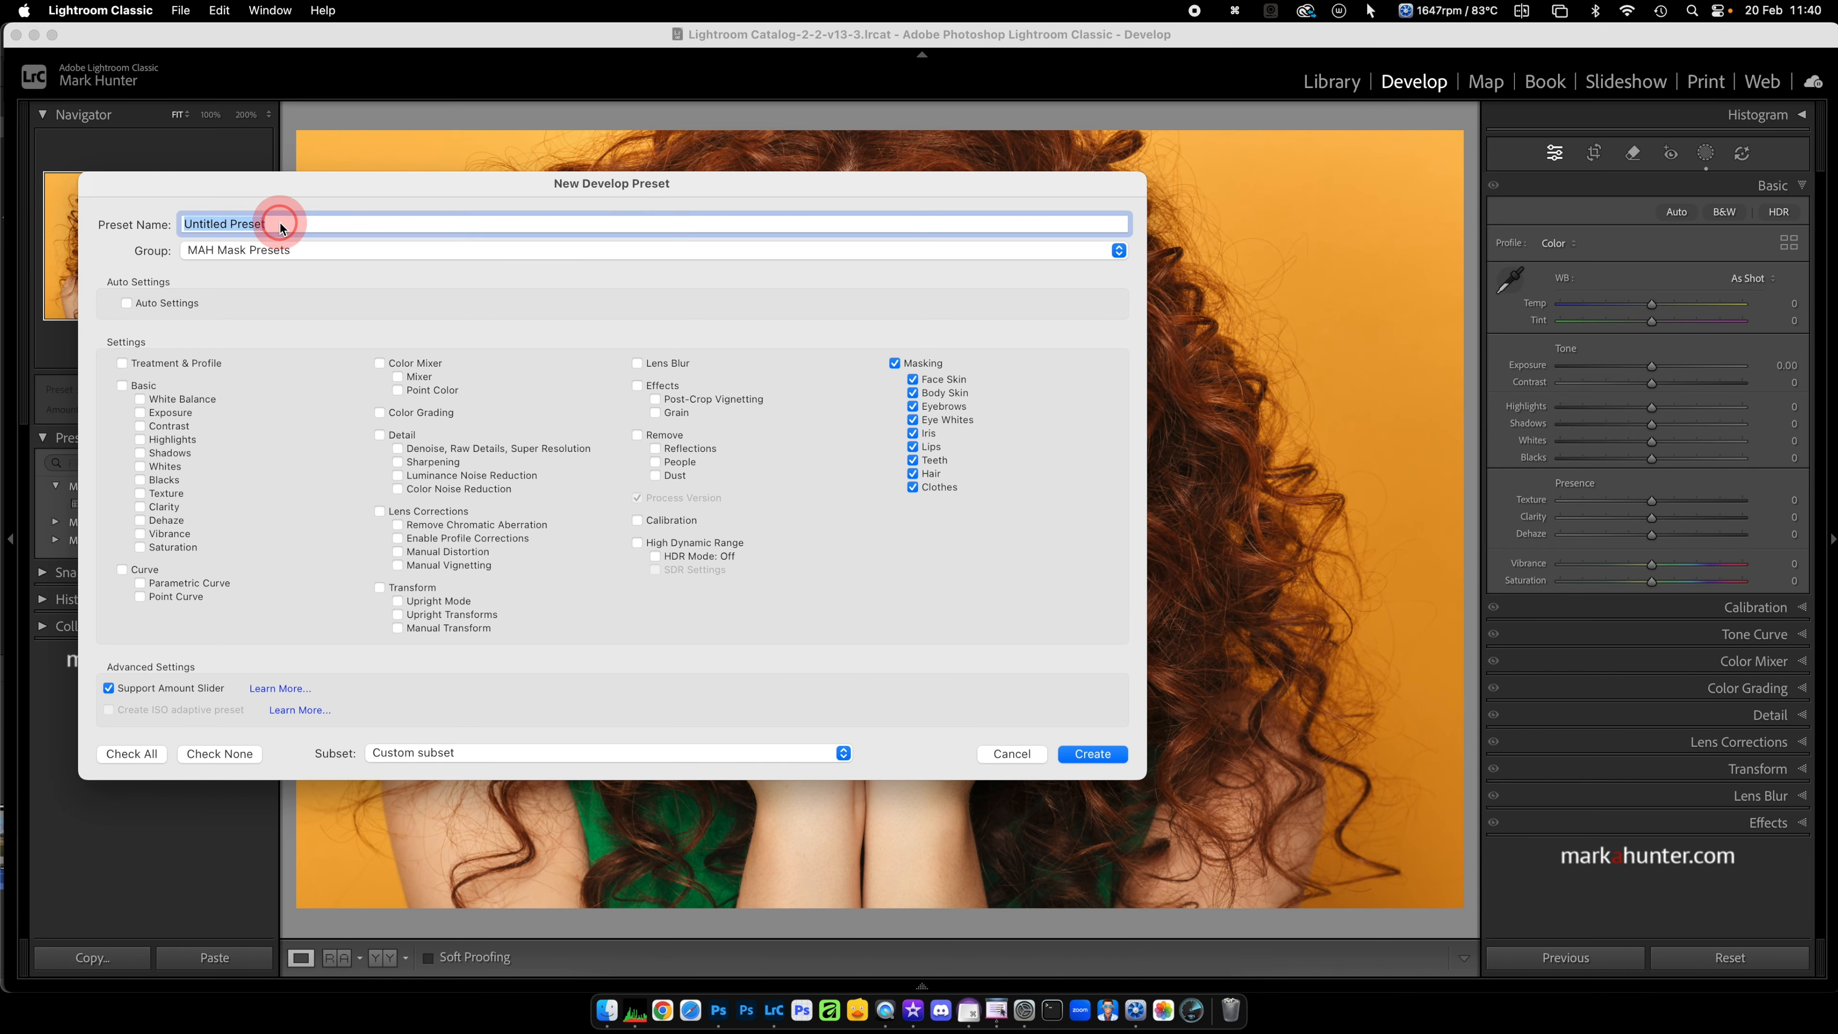
type("All bo")
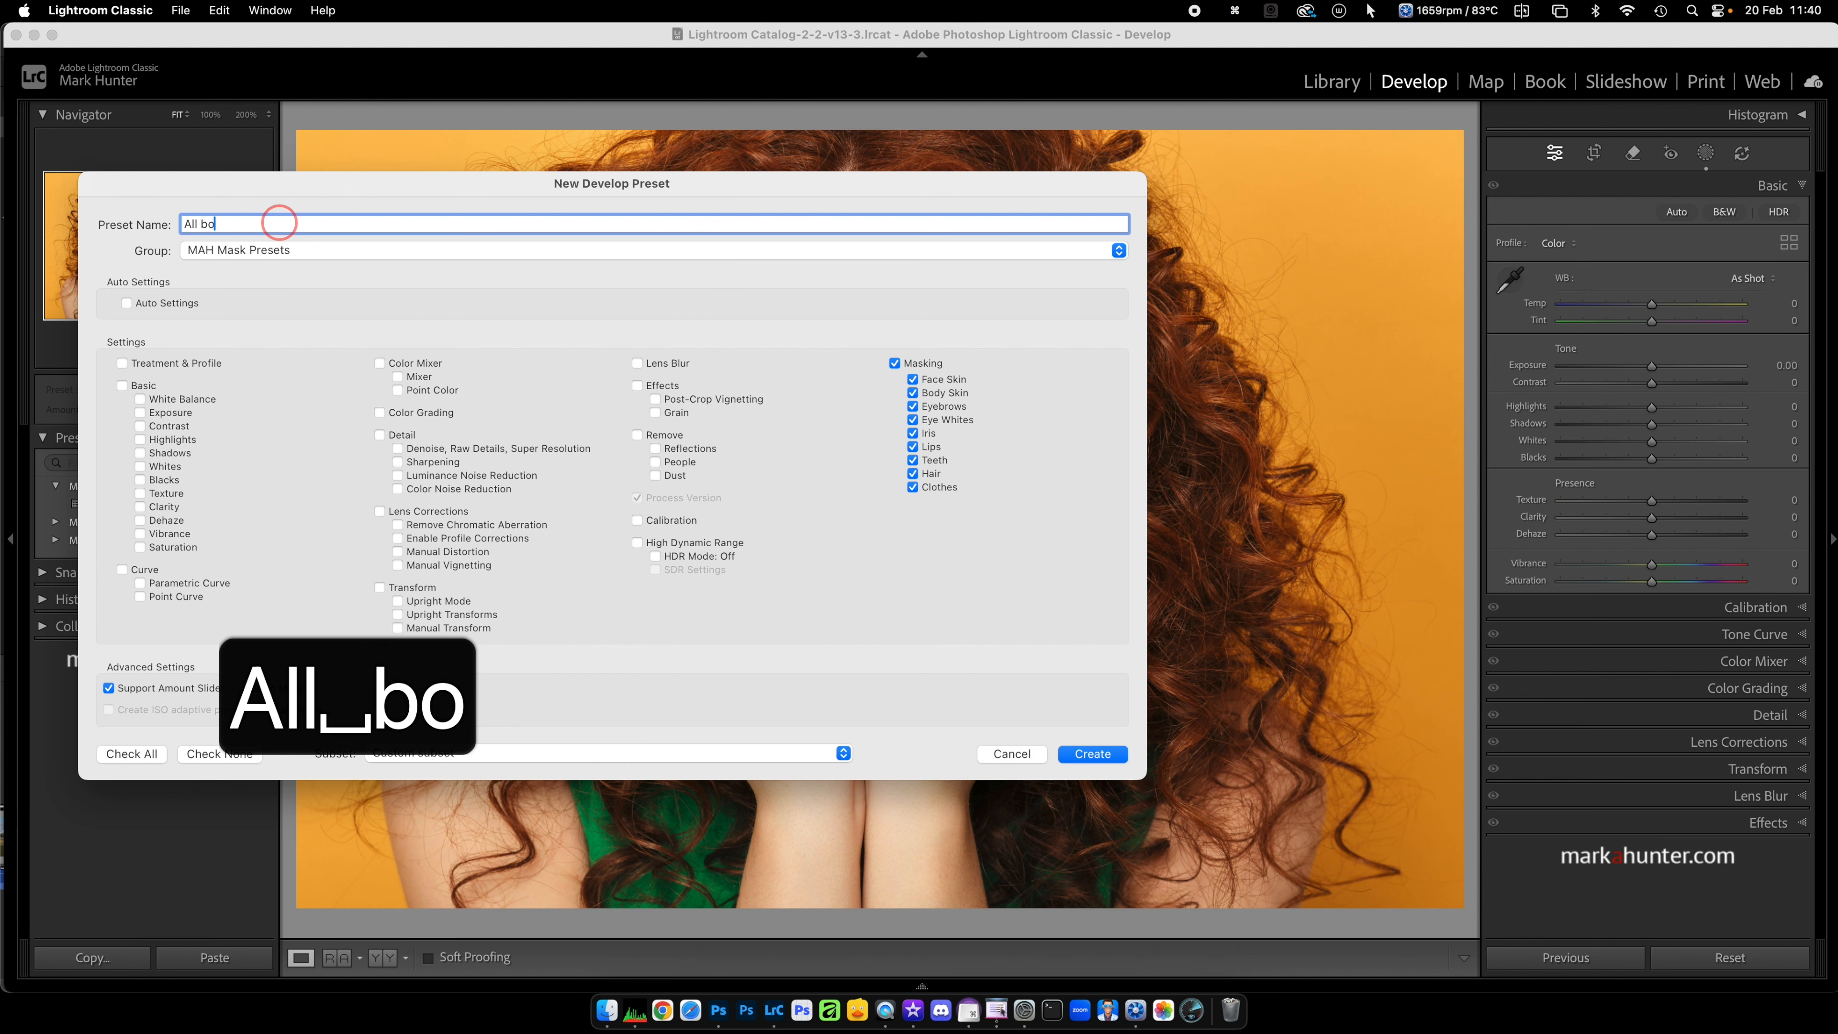
type("dy par")
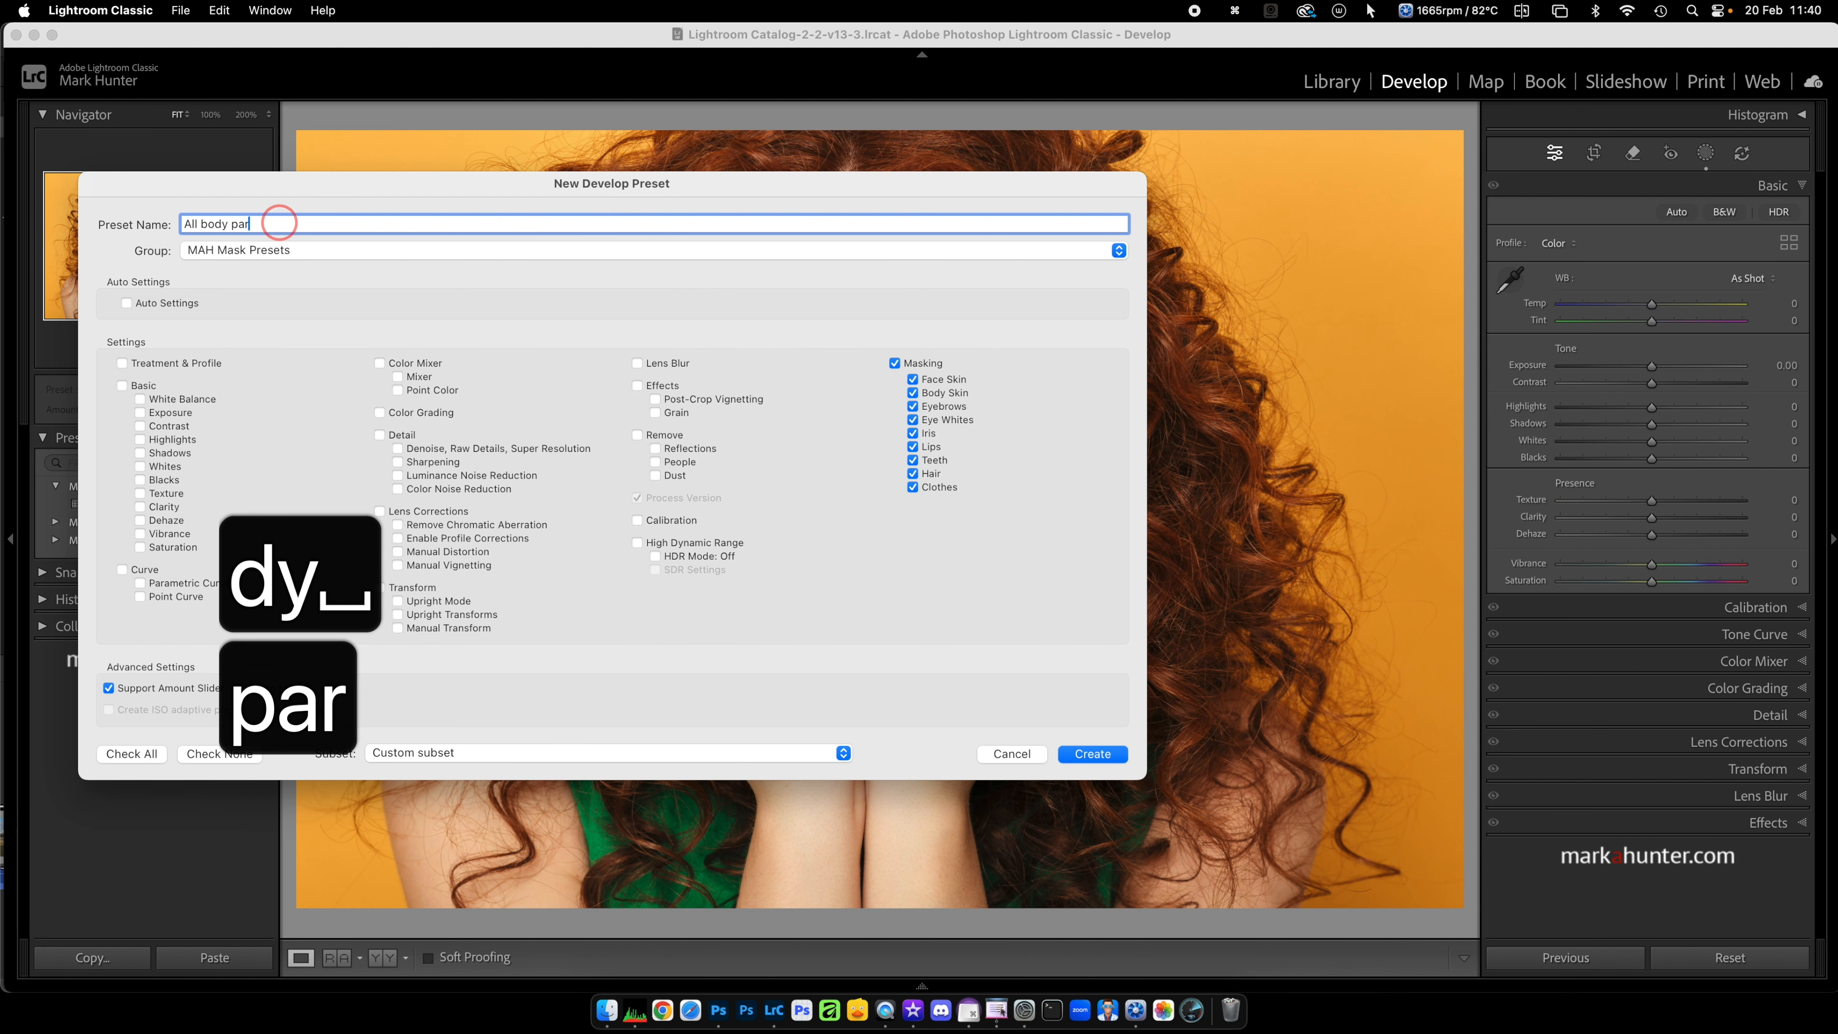
type("ts")
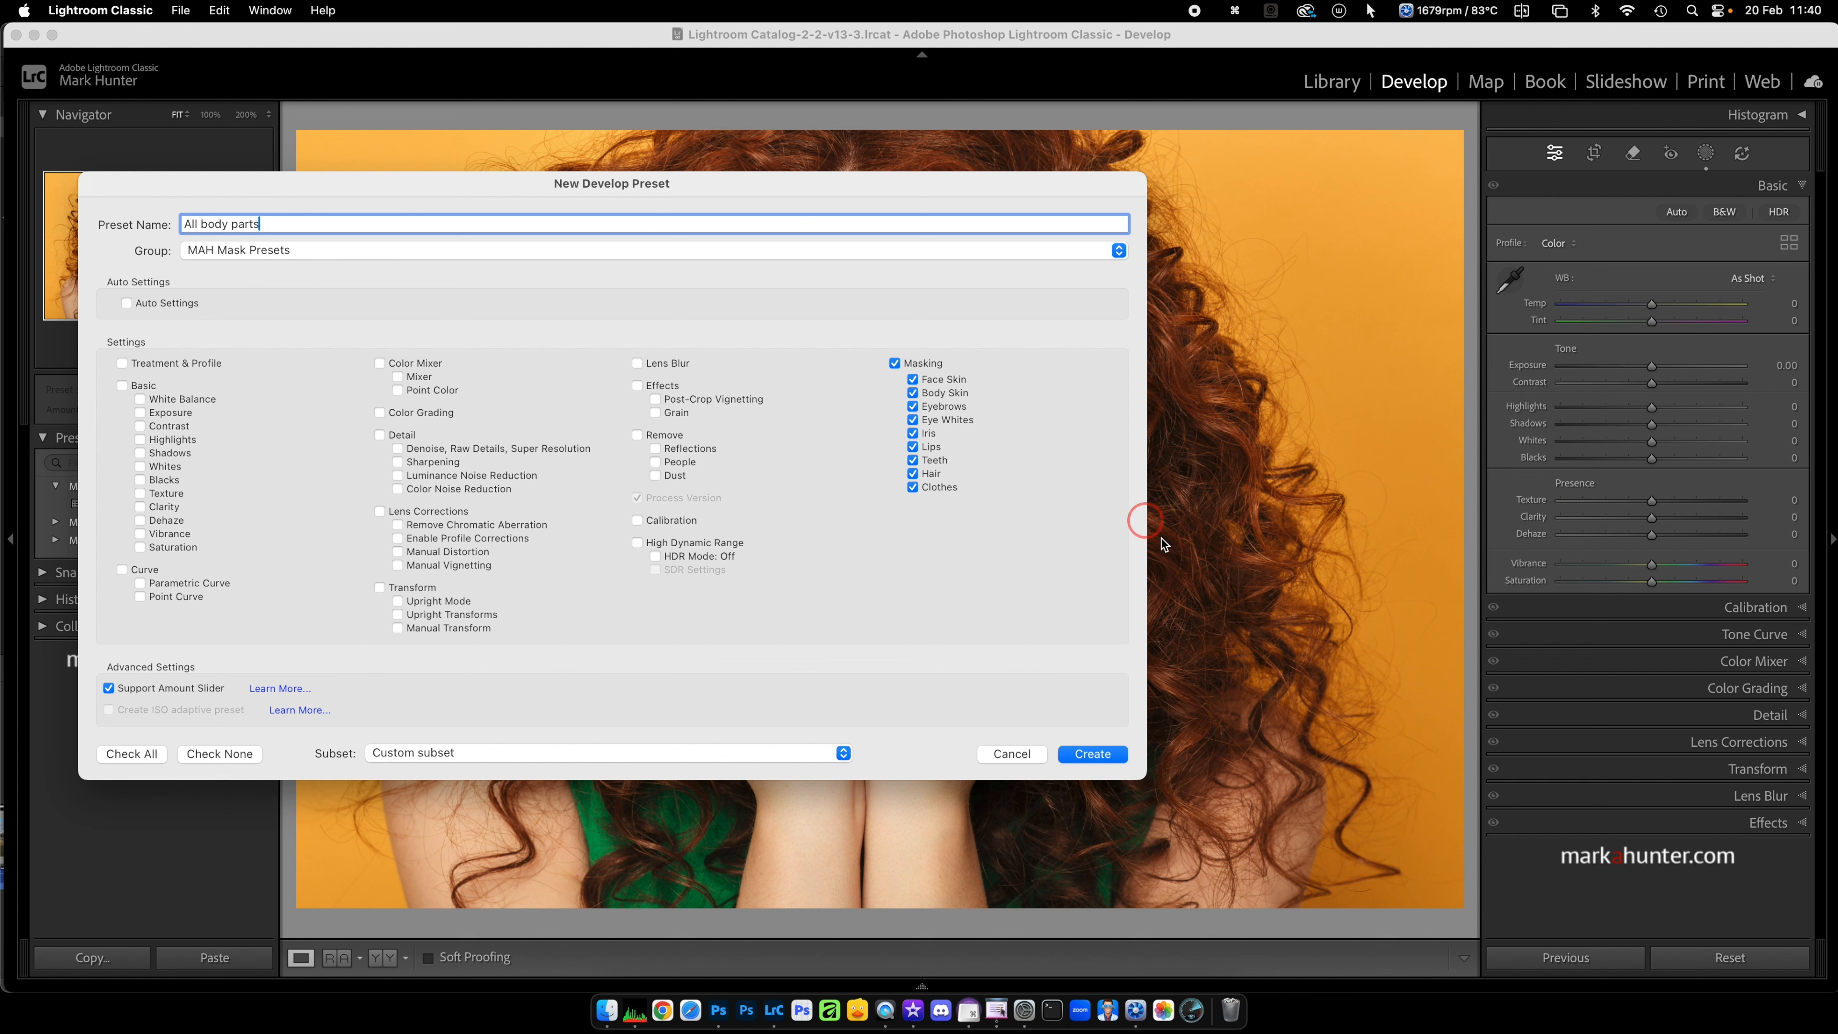
left_click(1116, 755)
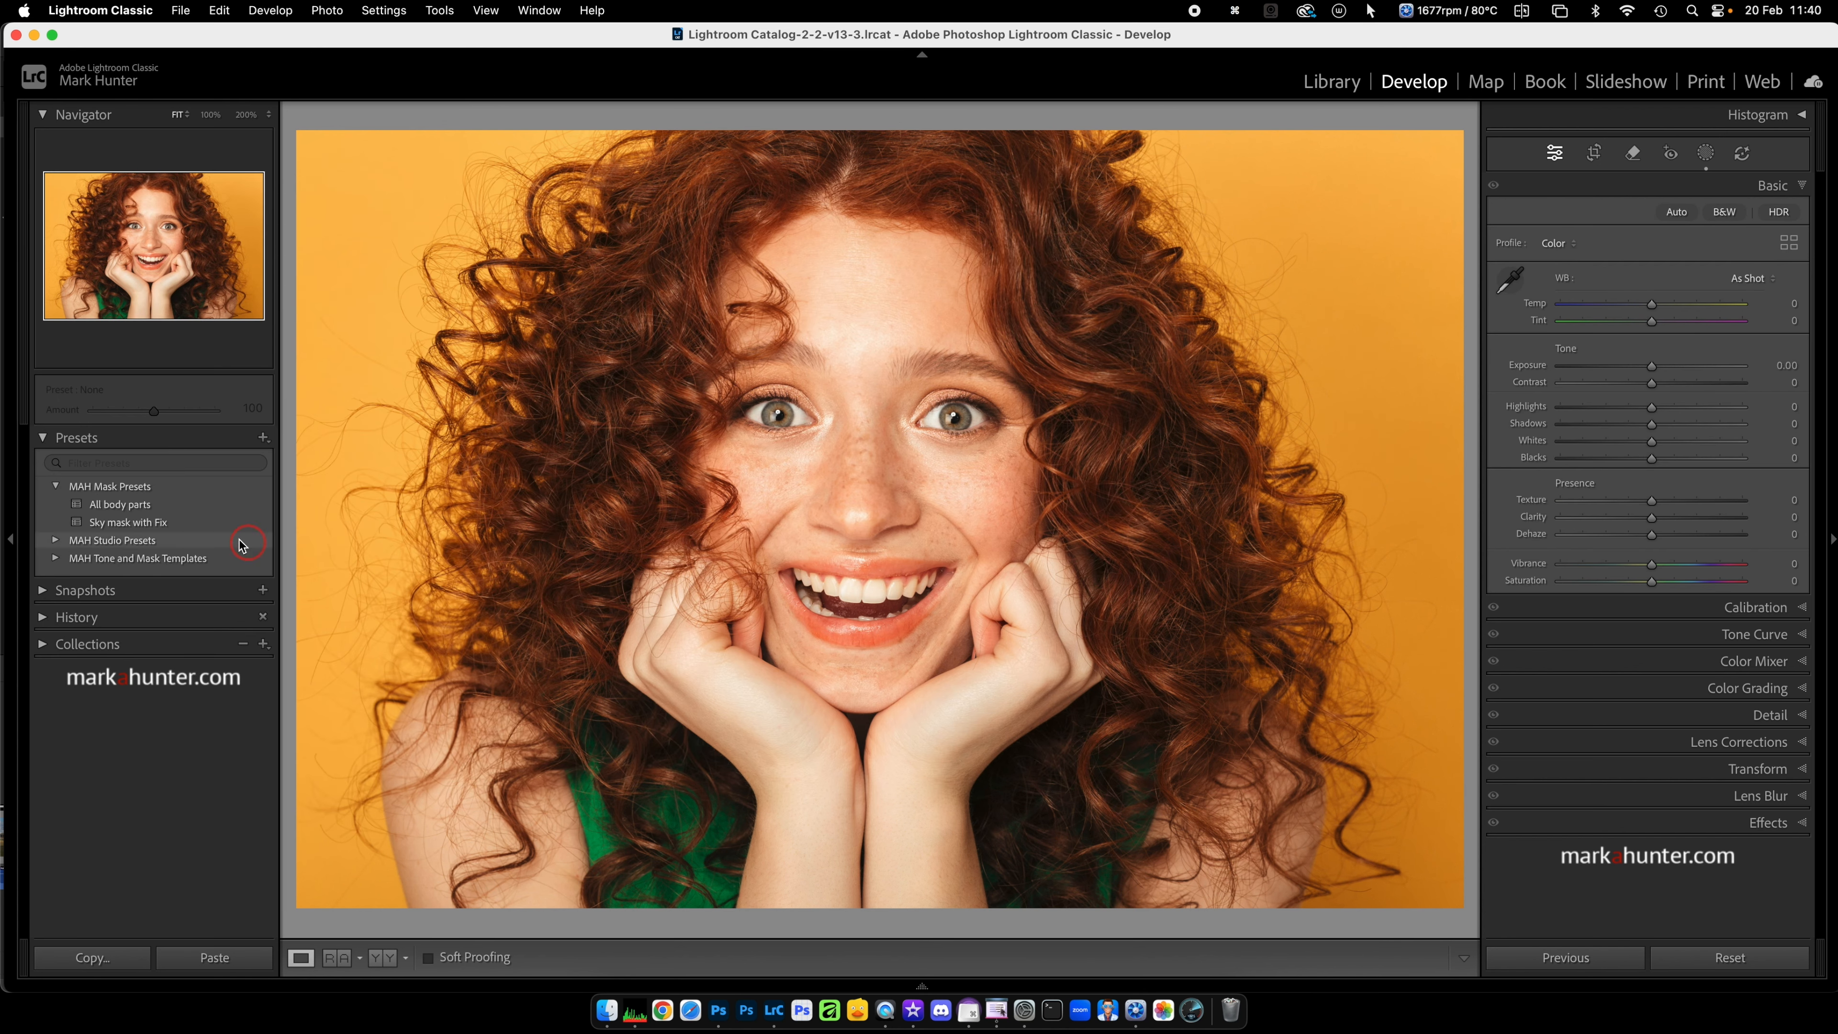
left_click(168, 522)
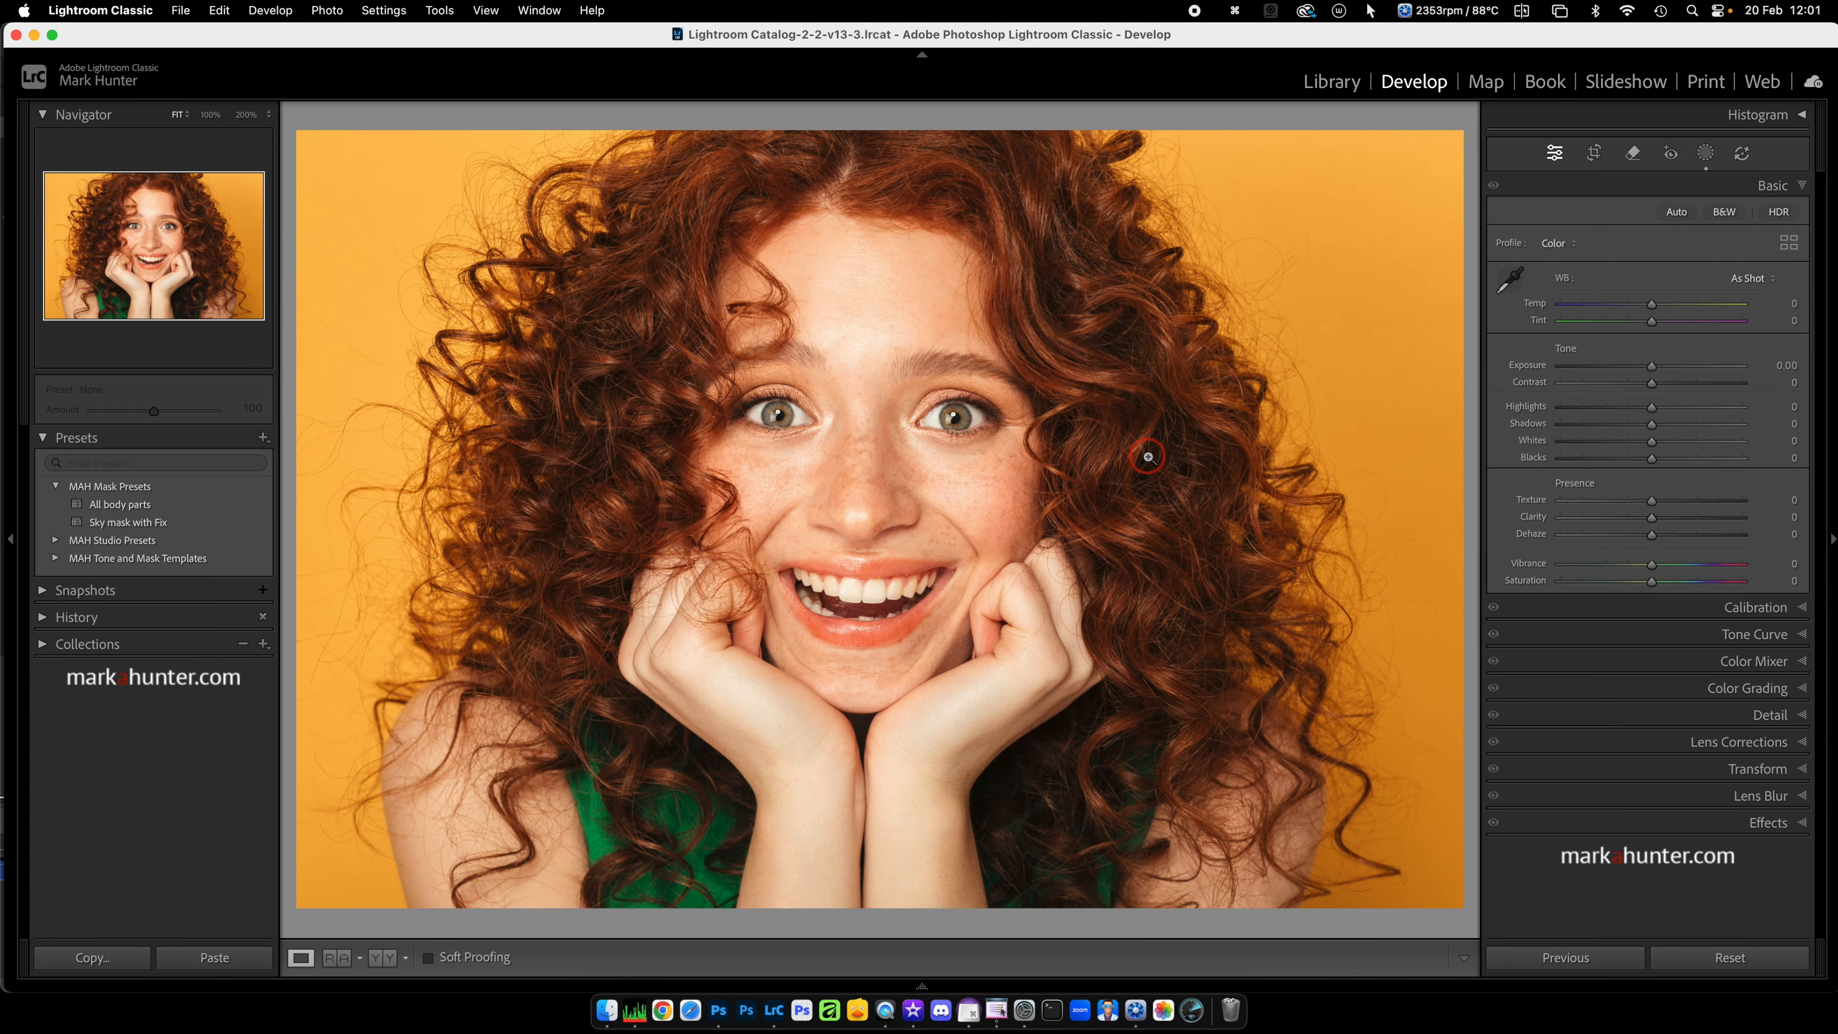
Step: Select the three portraits numbered 4, 5 and 6 in the Library grid and apply the "All body parts" preset to them
key("Right")
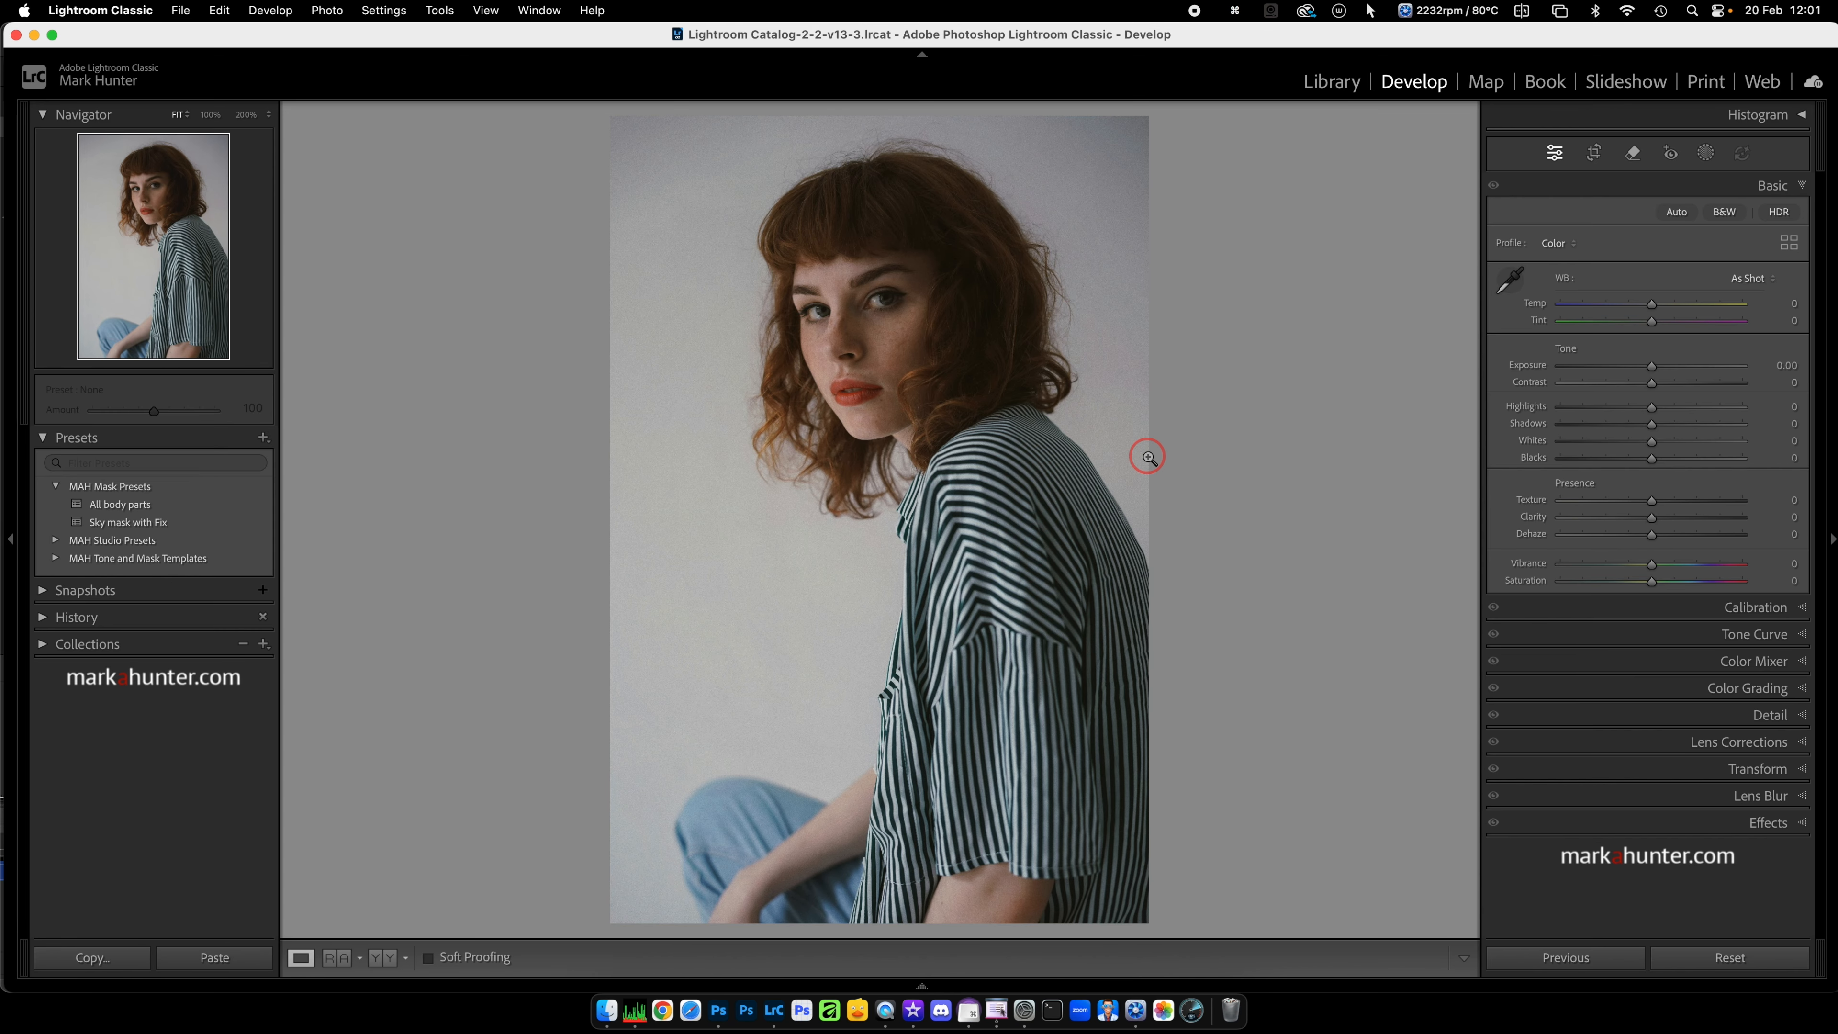
key("g")
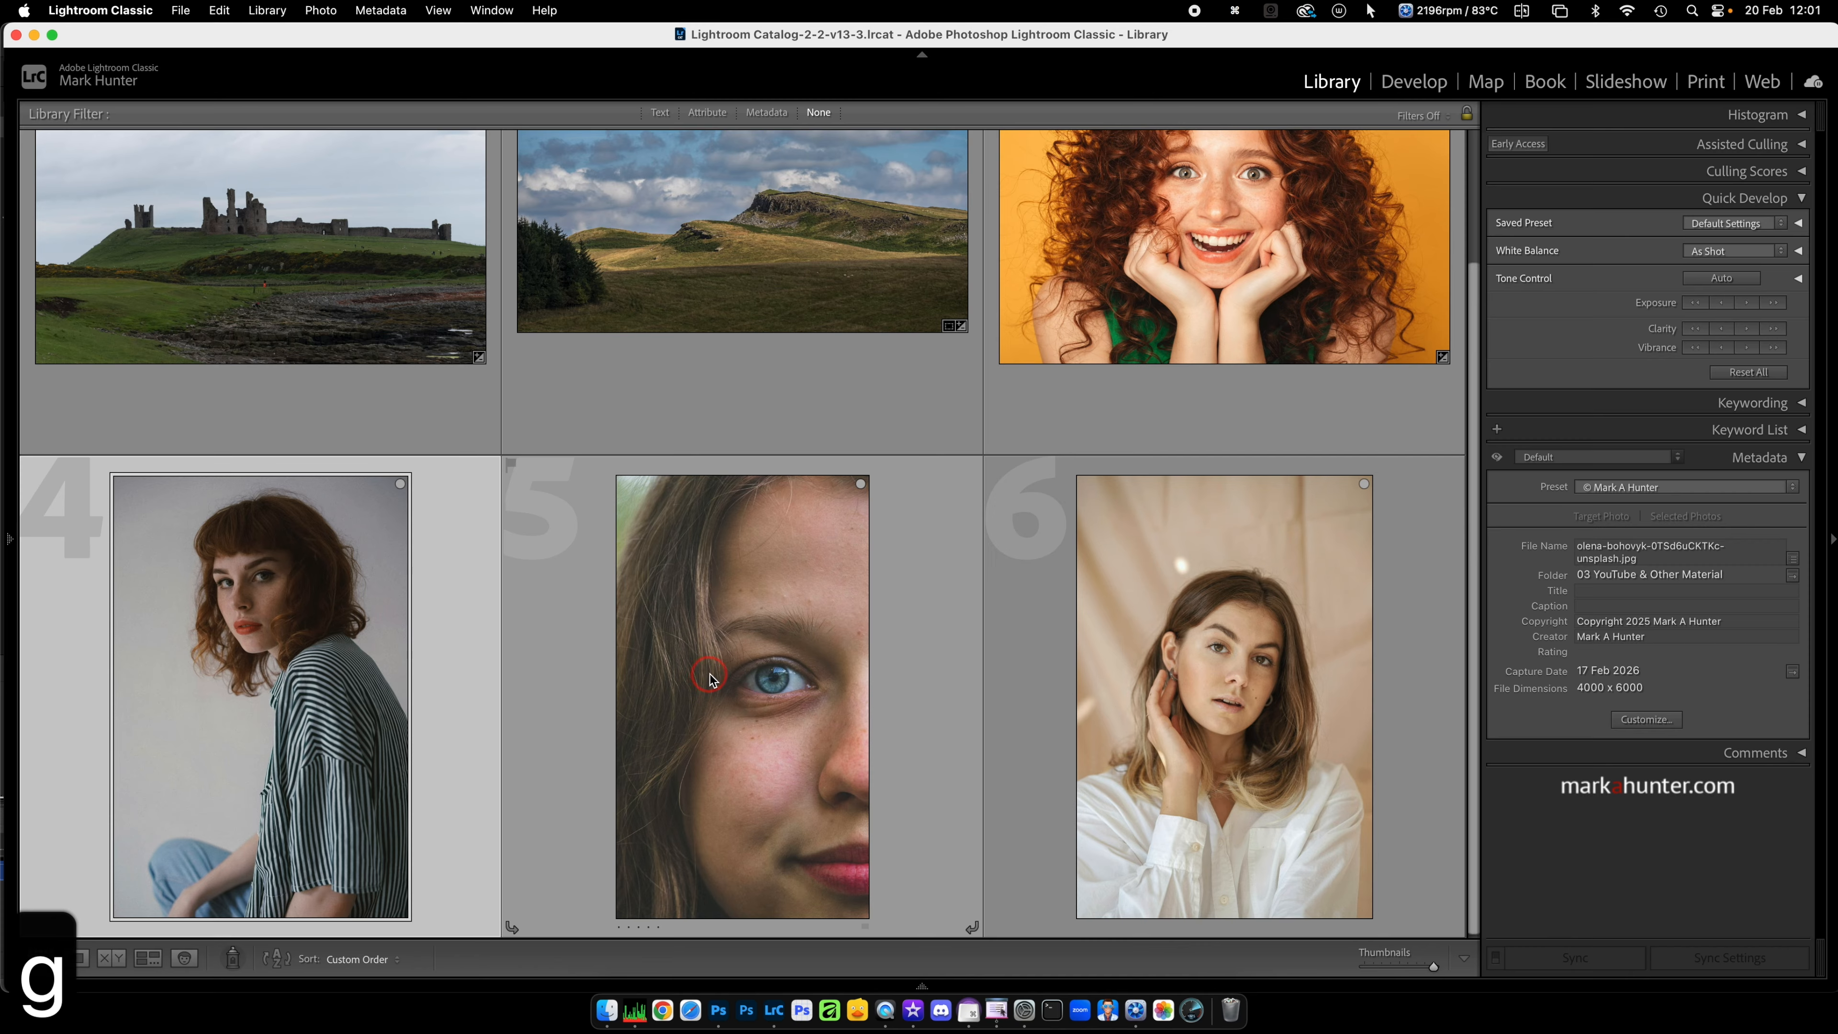
left_click(719, 677)
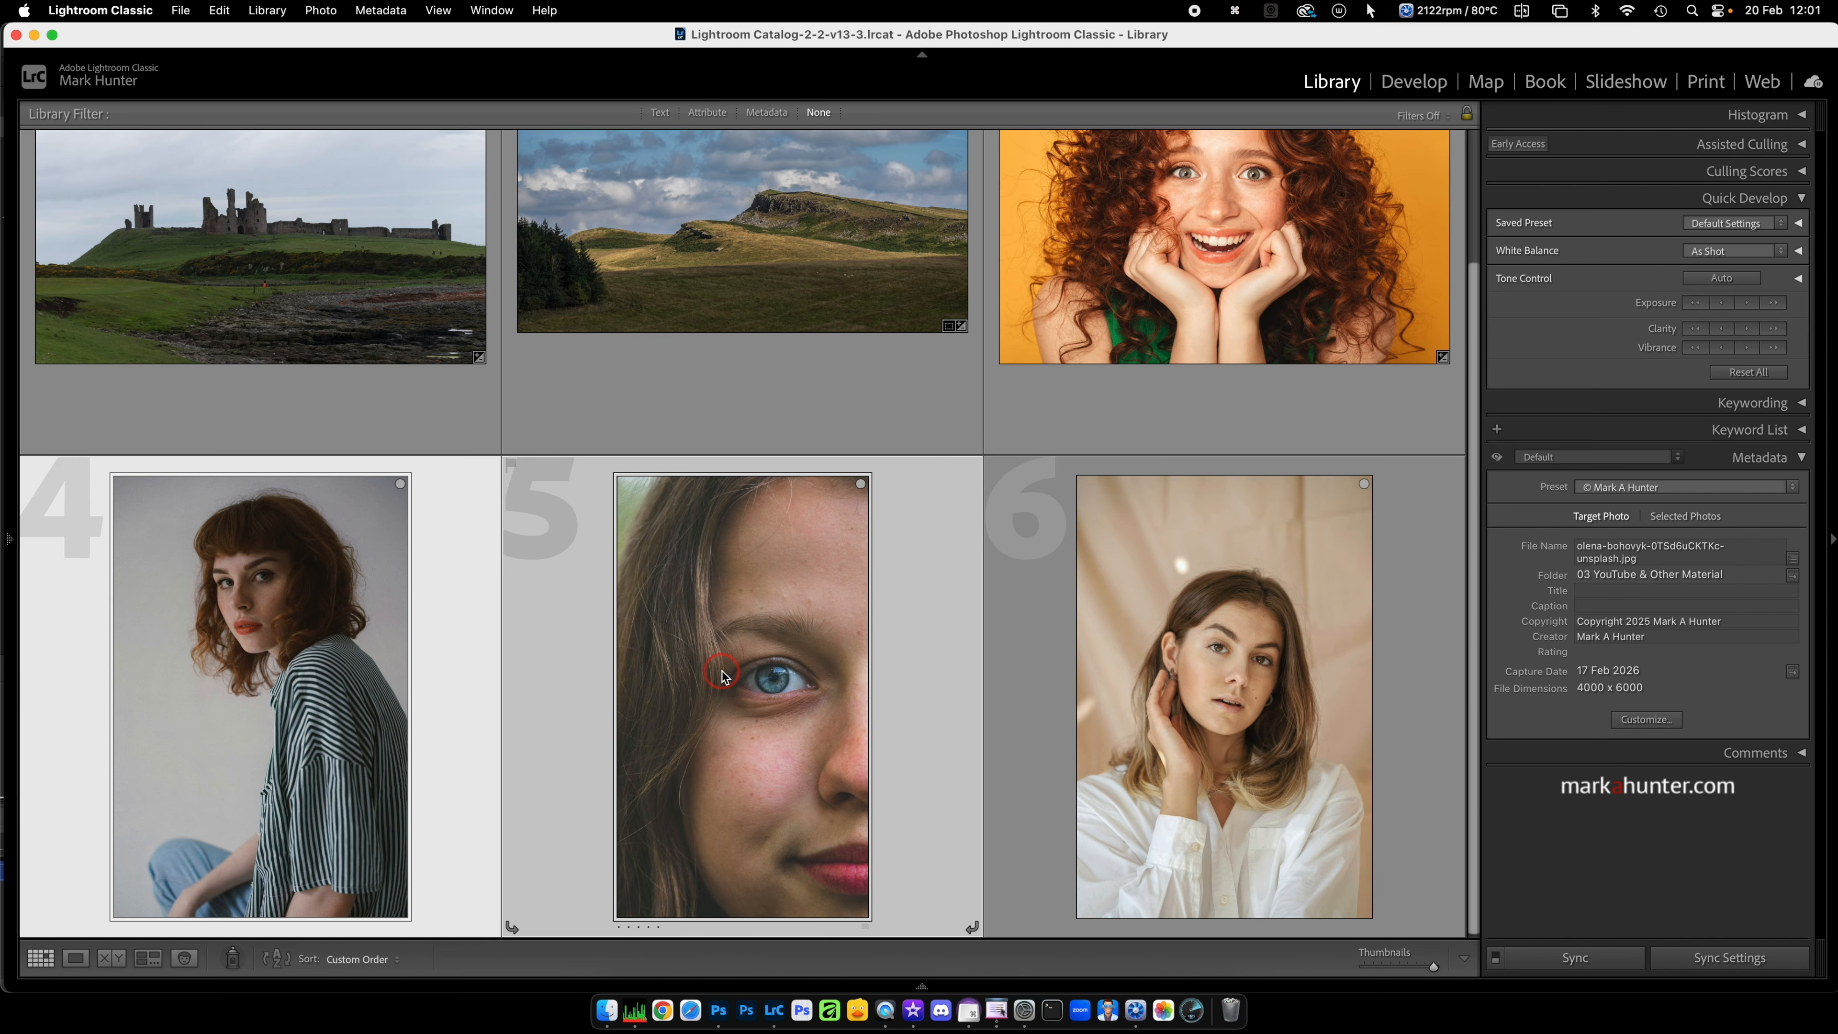
left_click(1174, 675)
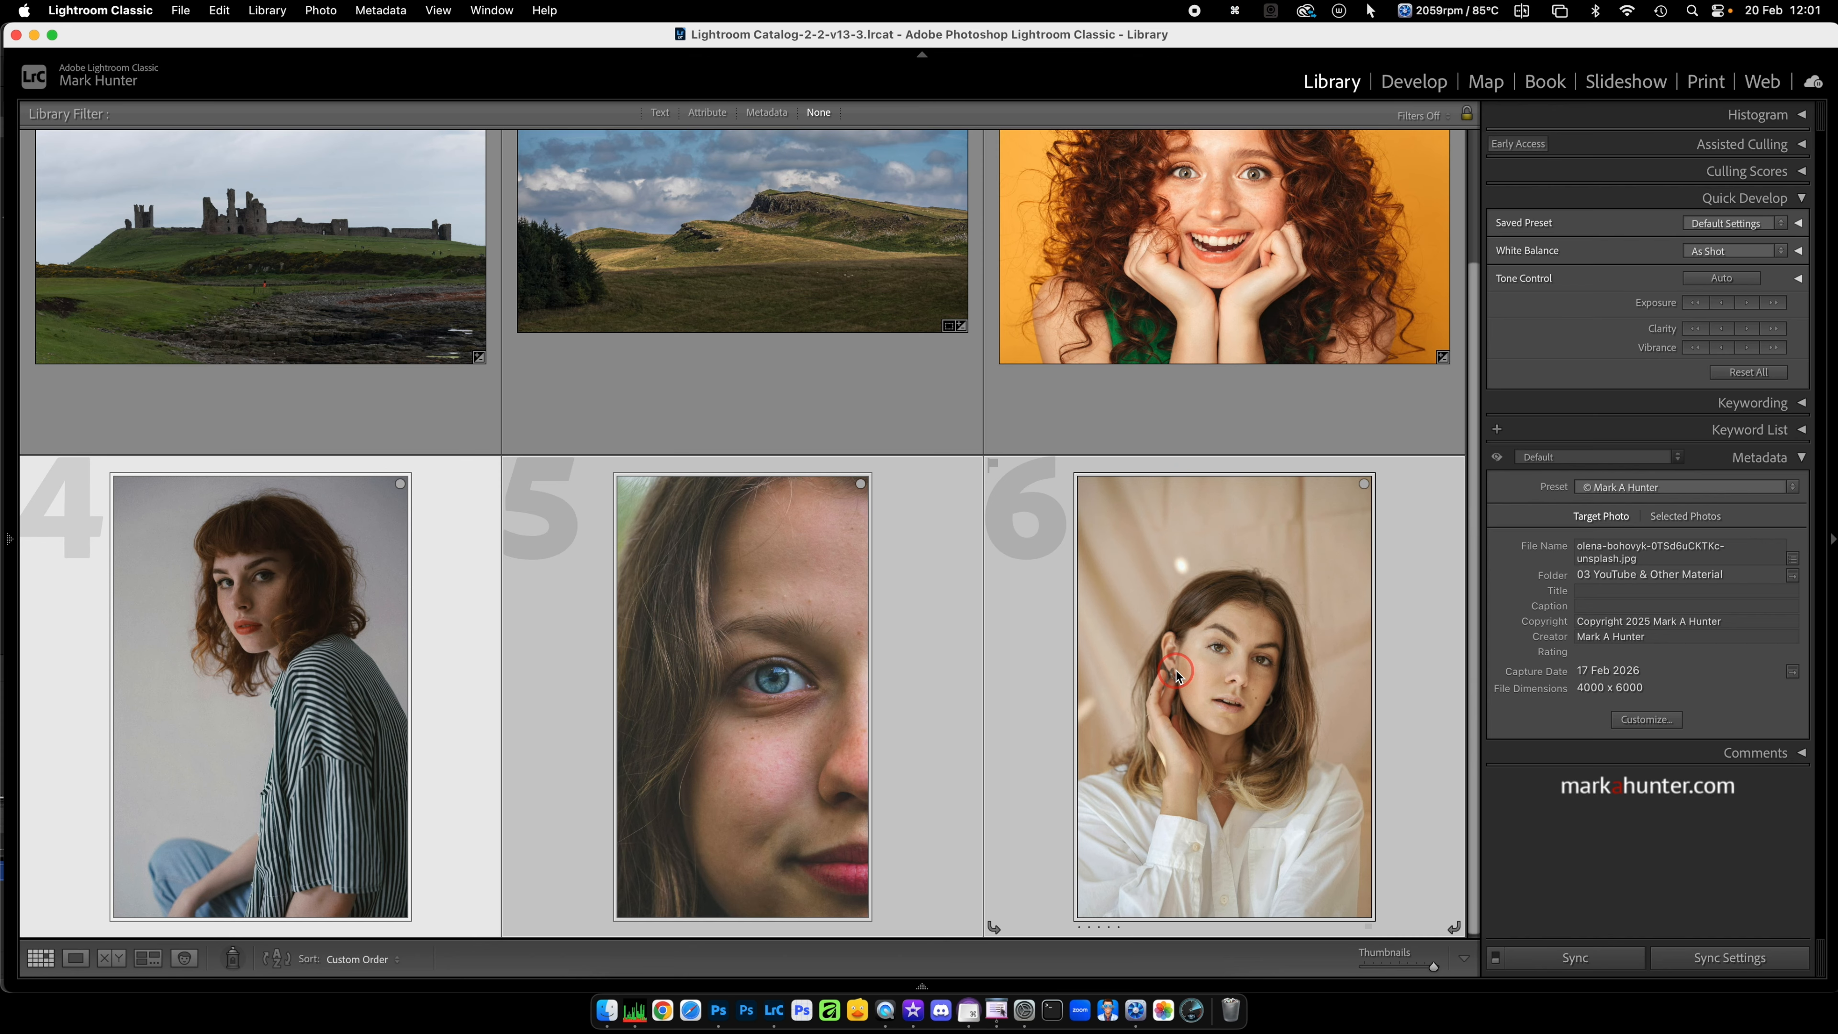
left_click(1771, 253)
left_click(1782, 226)
mouse_move(1694, 252)
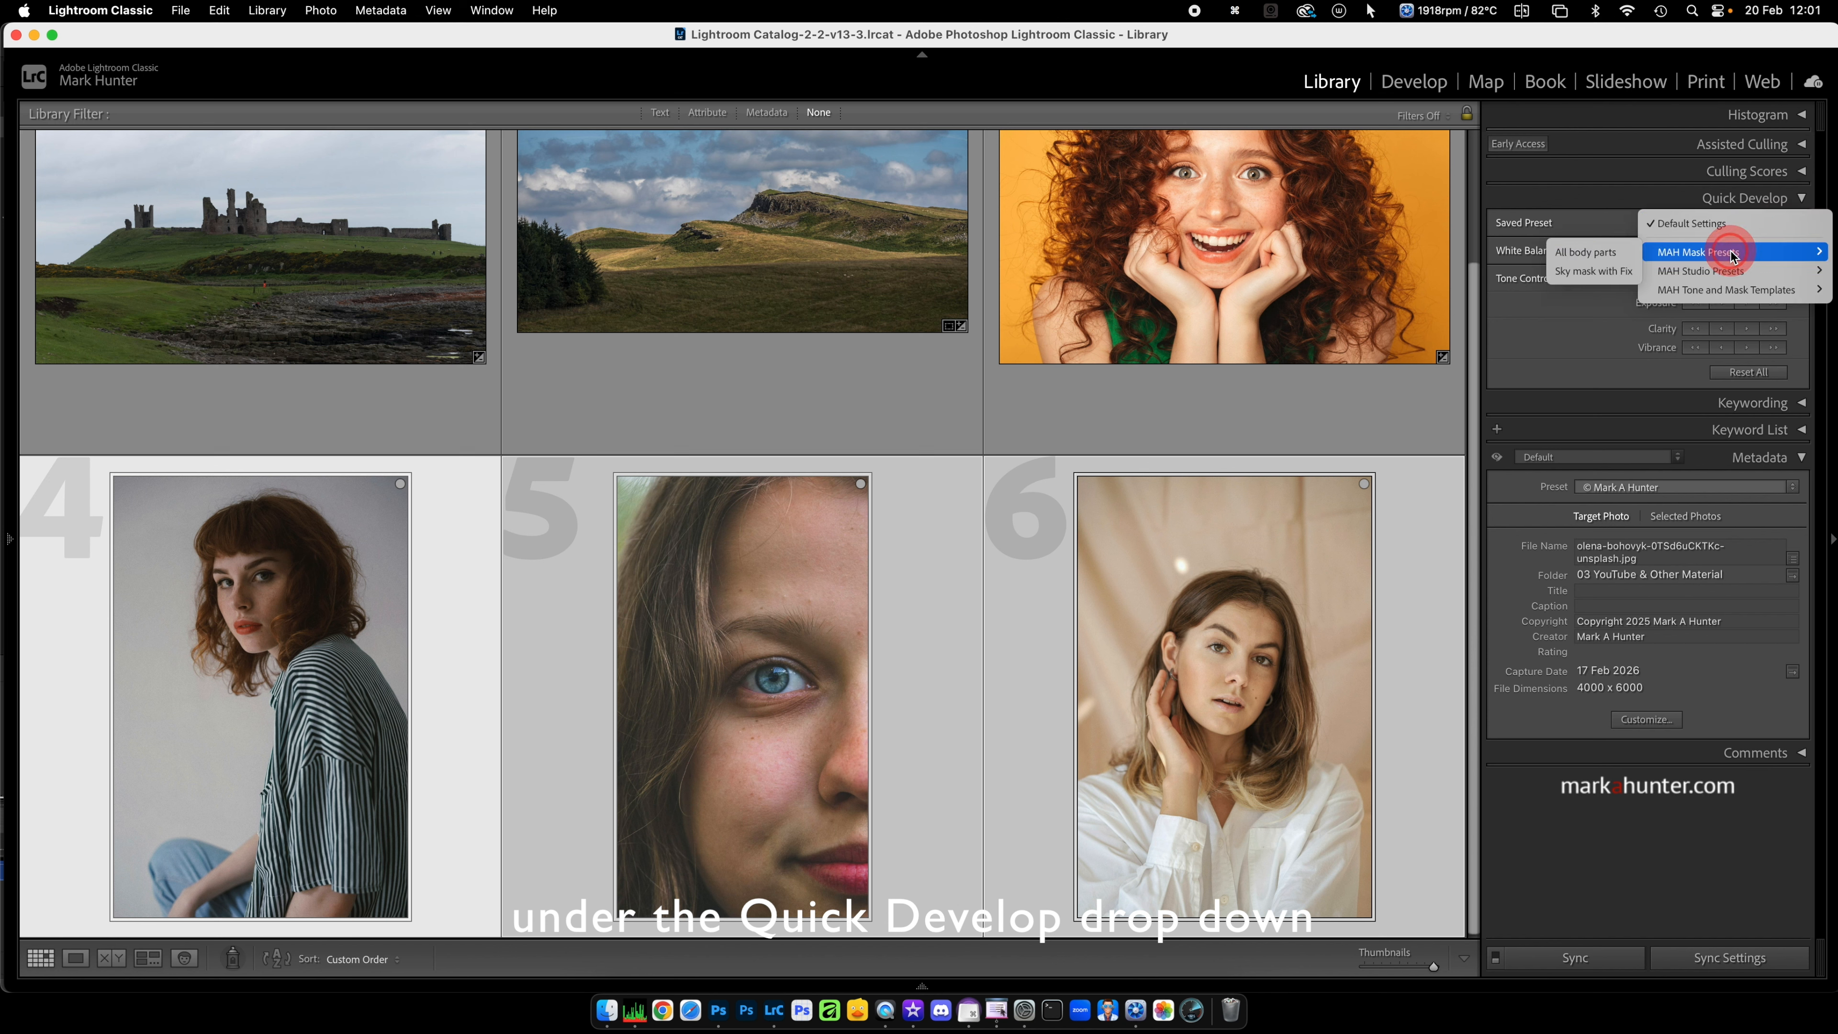
left_click(1604, 260)
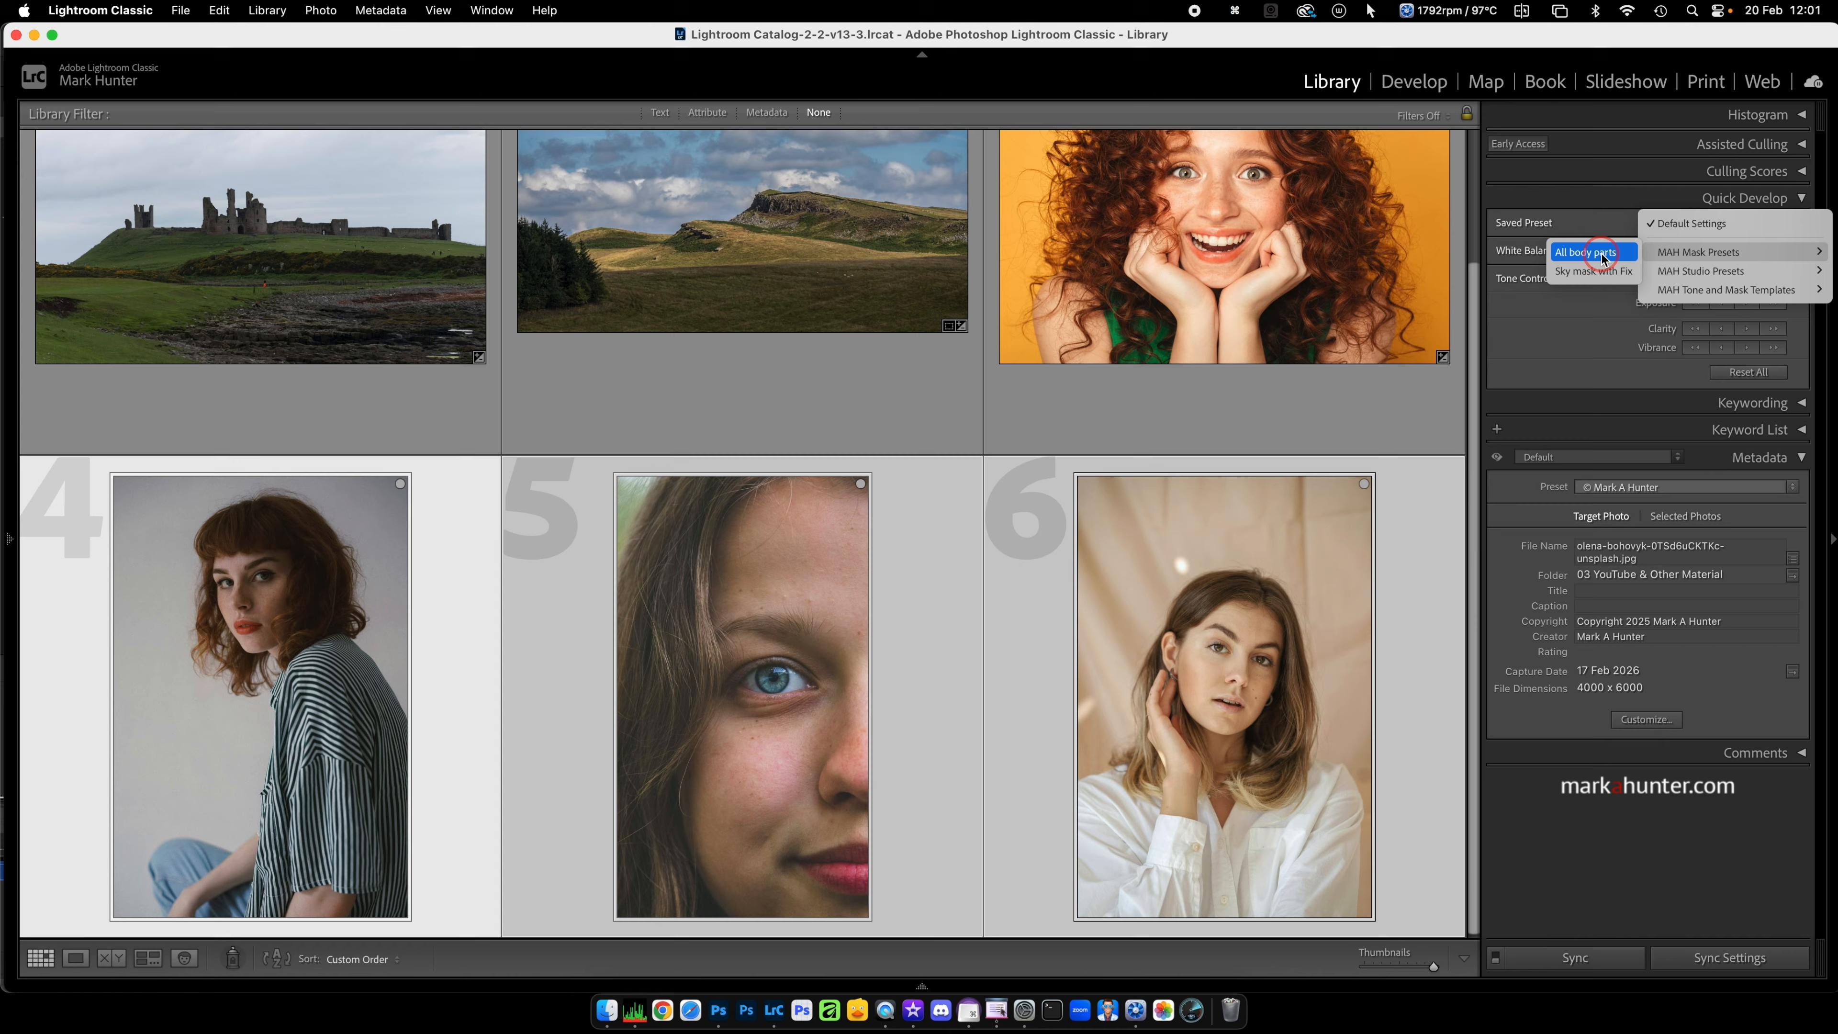
left_click(1603, 259)
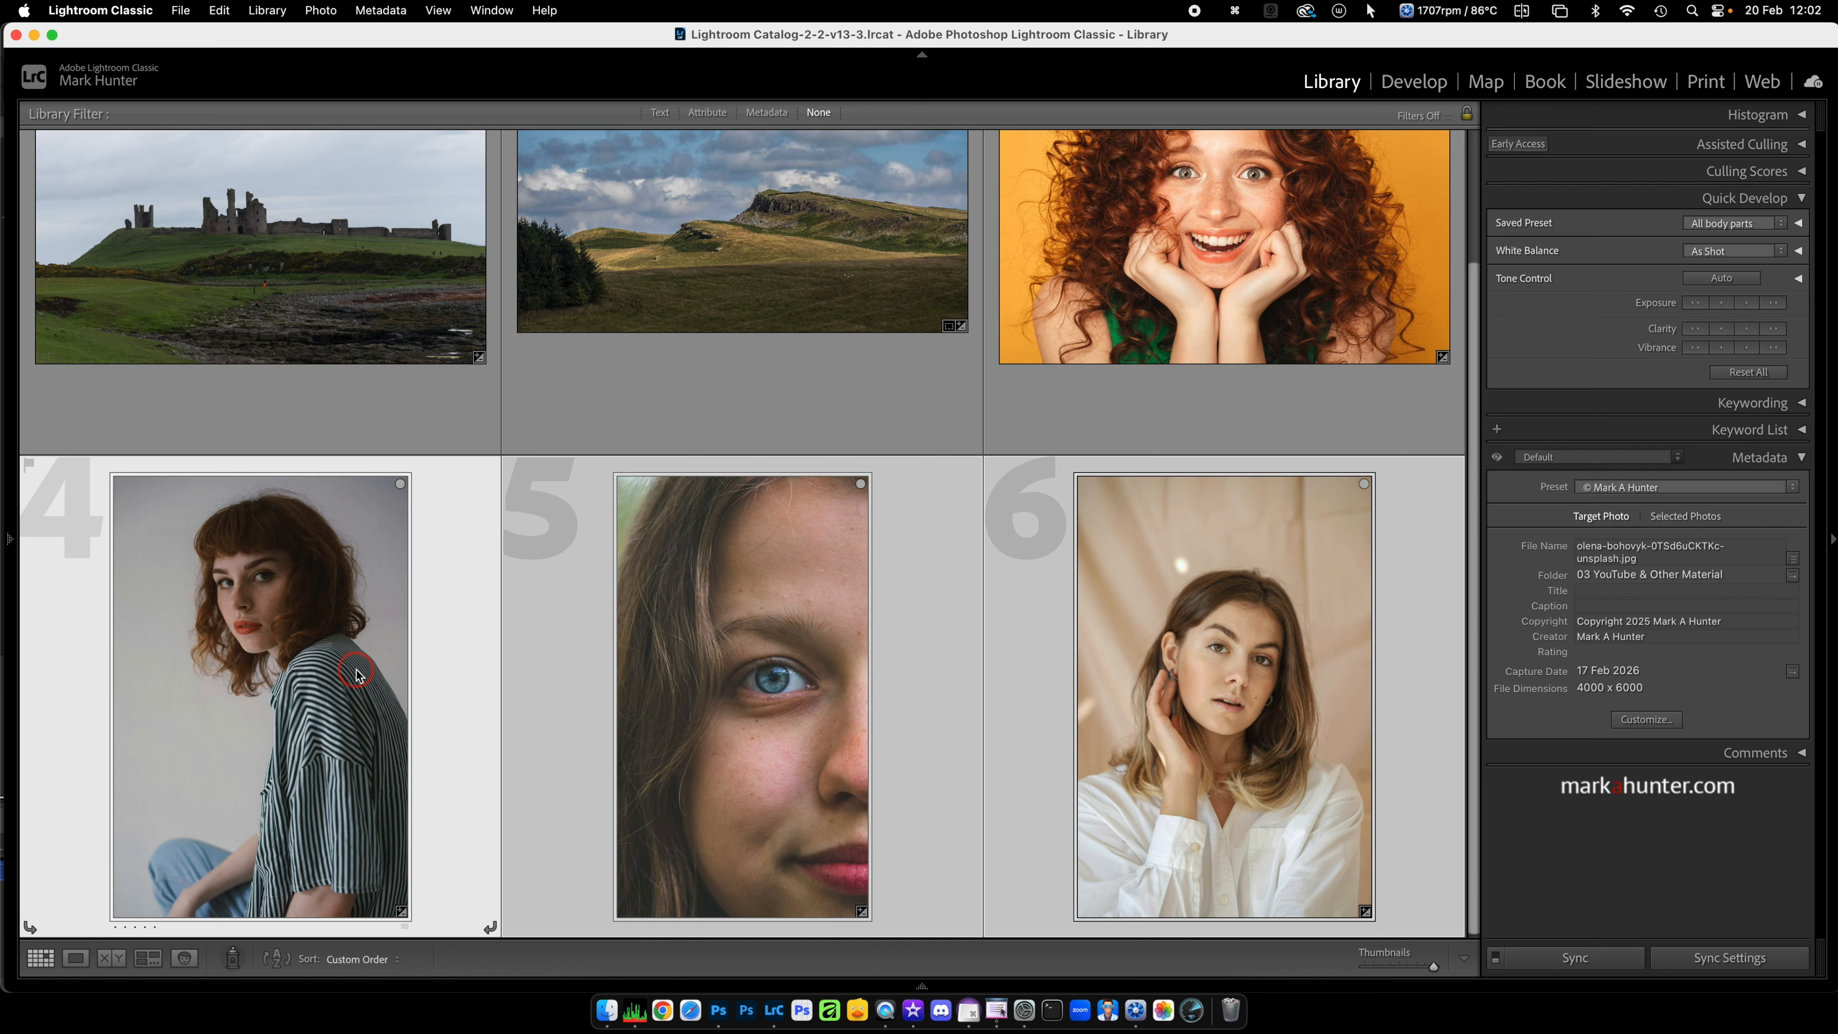
Step: Deselect all photos, open only the striped-shirt portrait in Develop and examine its person masks
key("super+d")
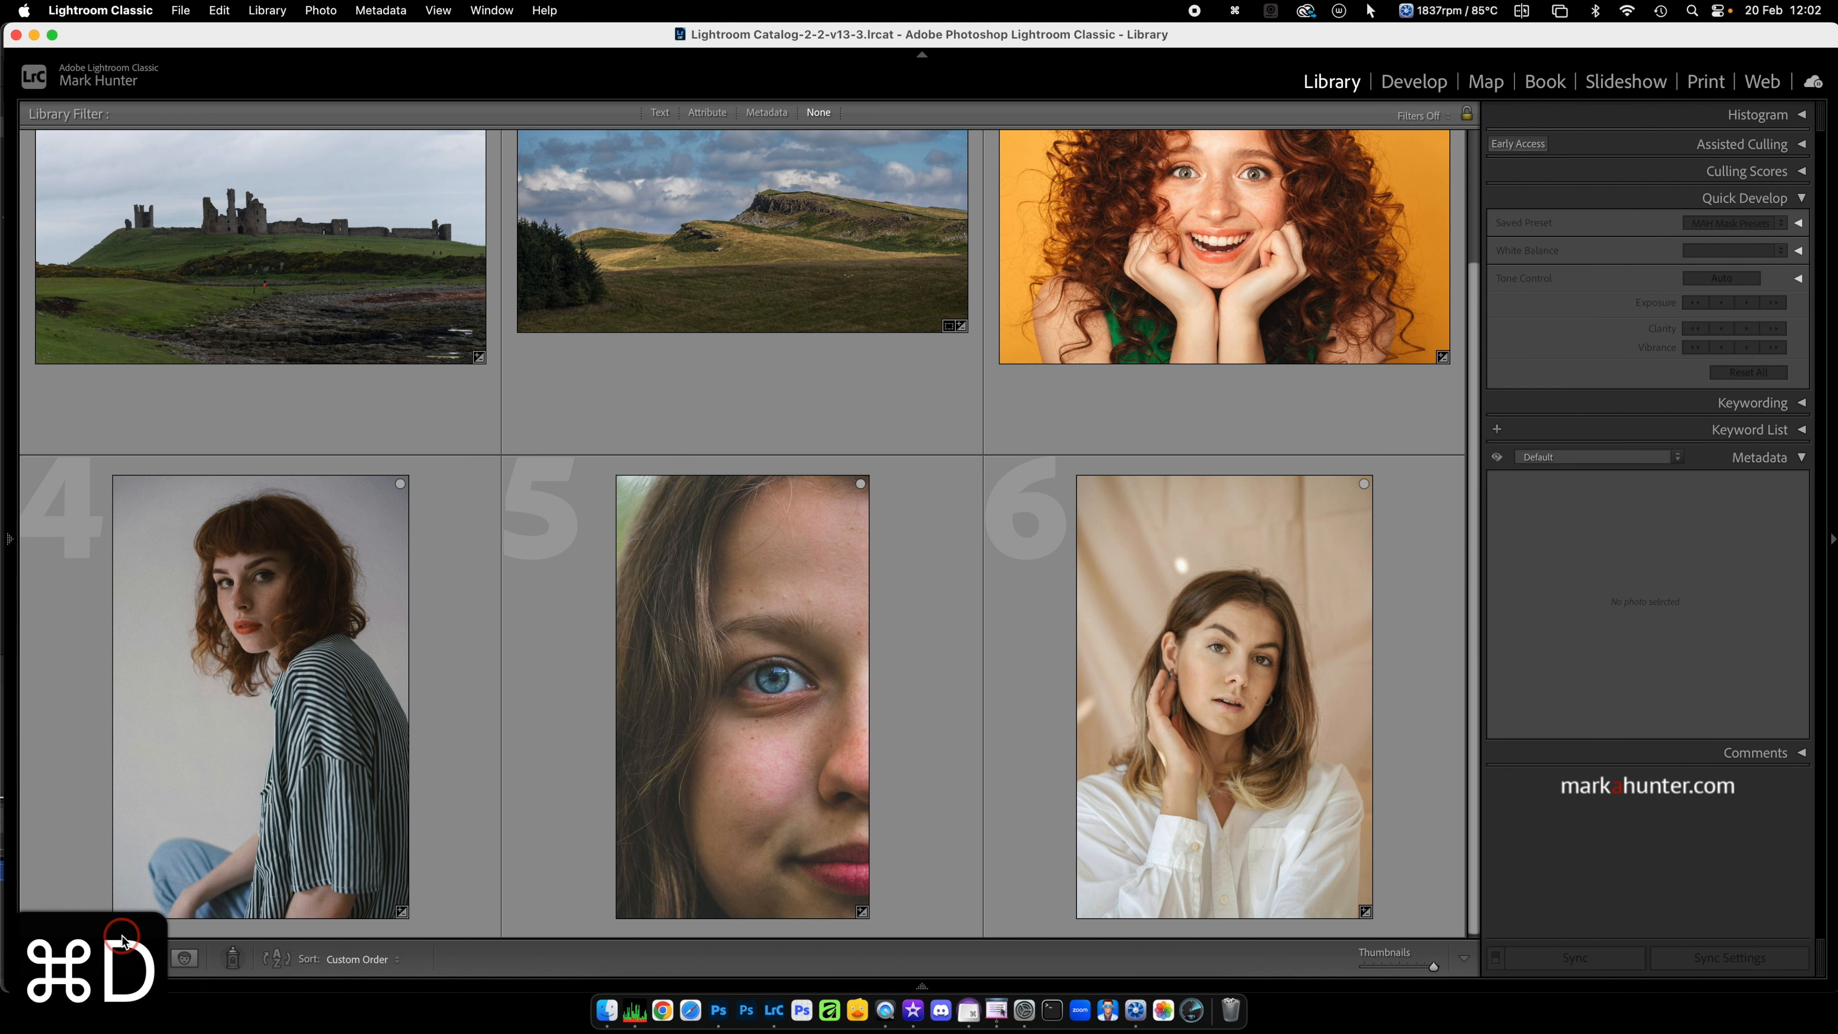
left_click(283, 678)
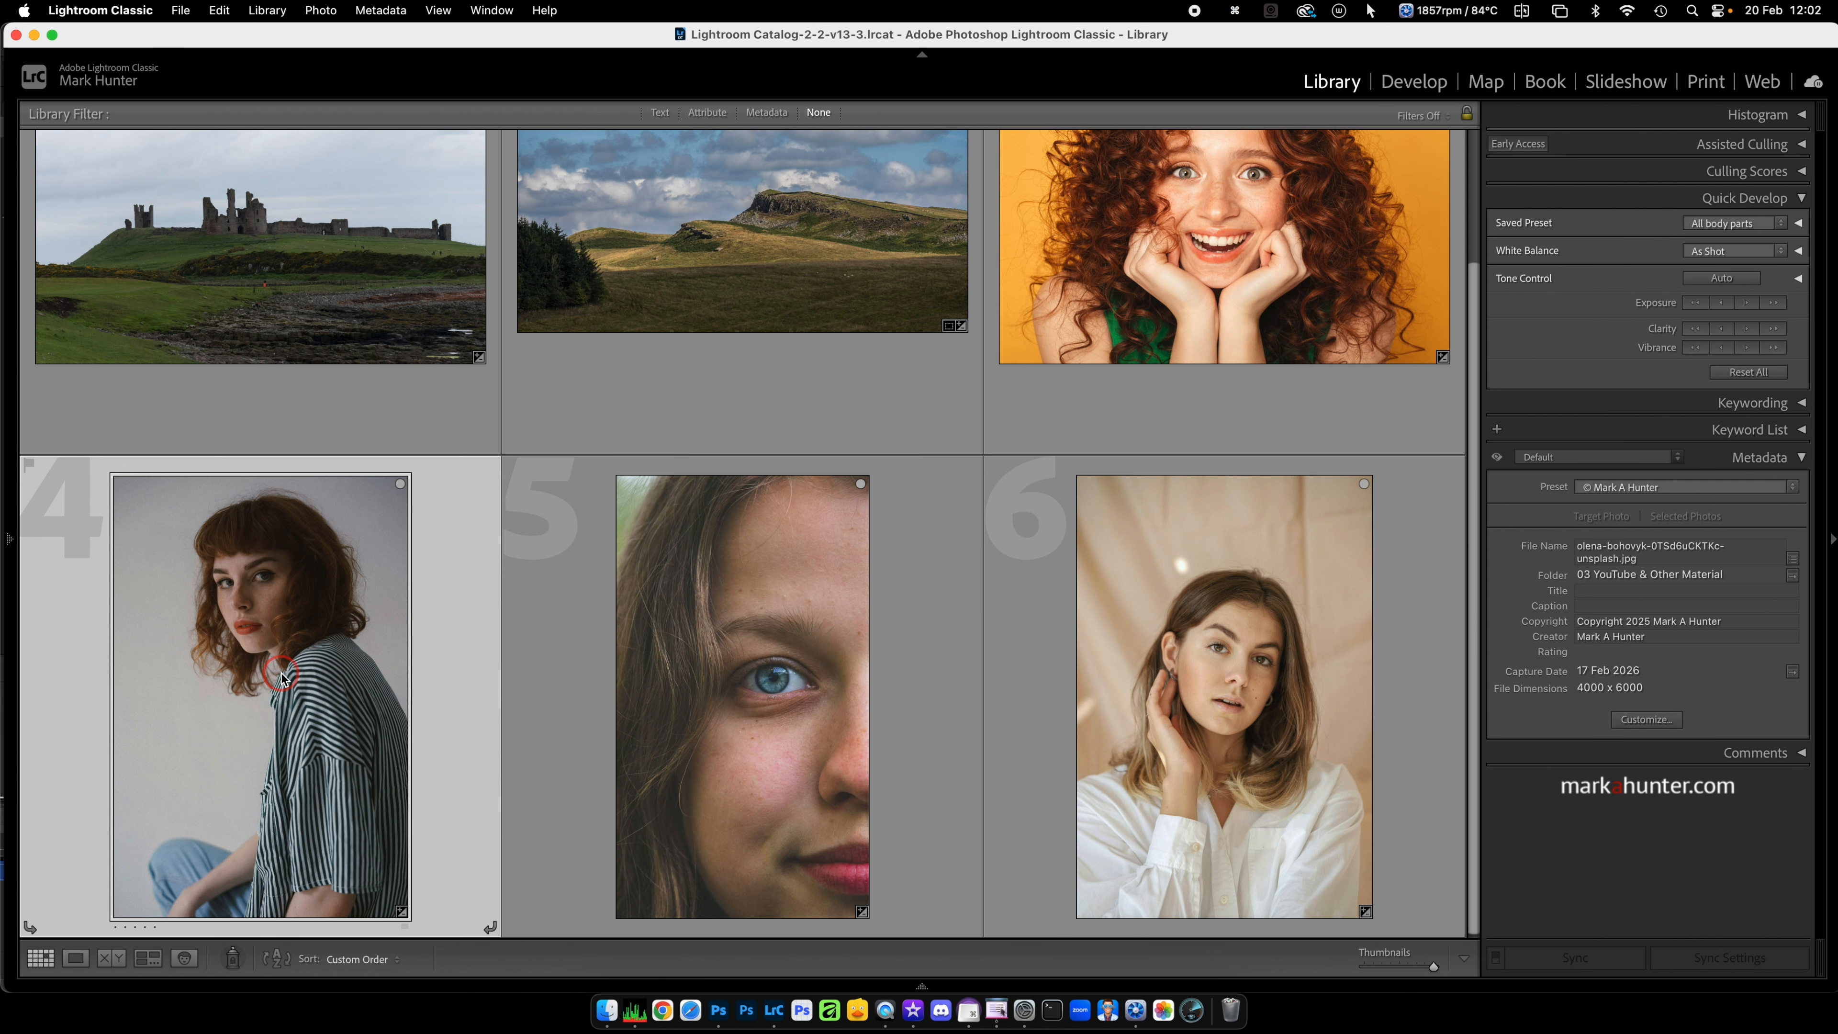
key("d")
left_click(577, 575)
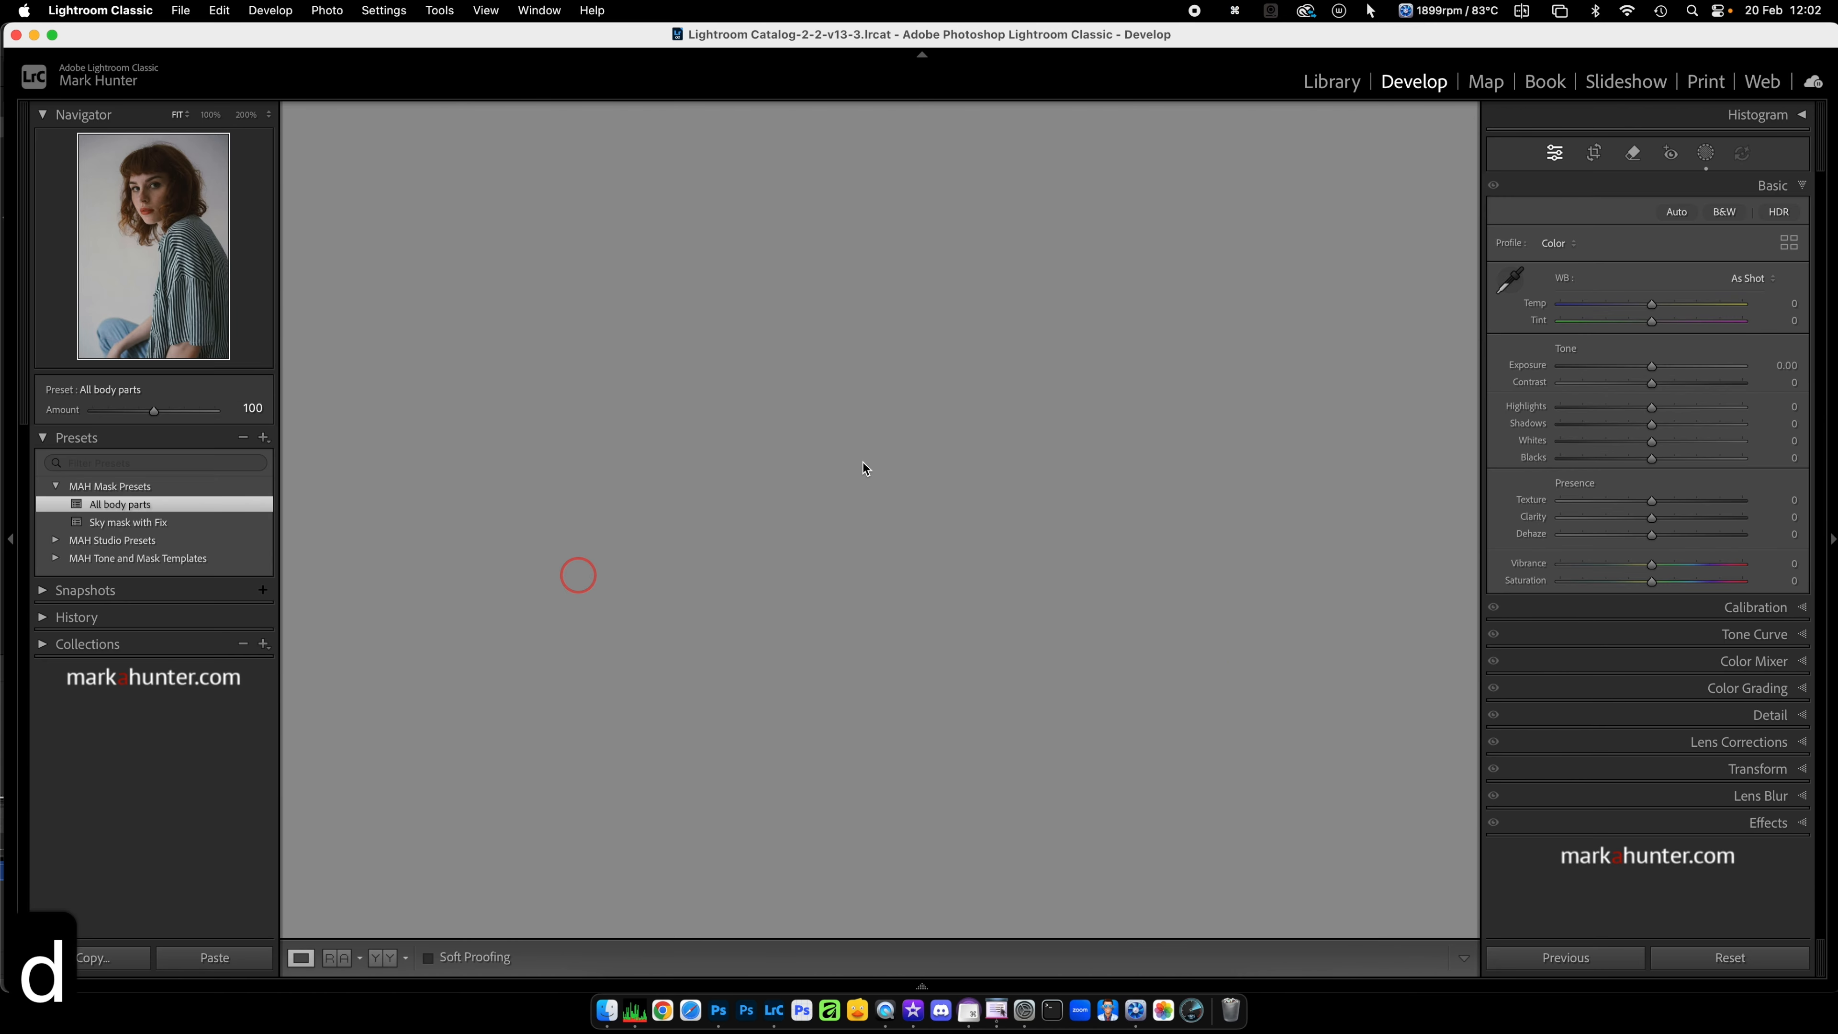
left_click(1157, 354)
left_click(1707, 154)
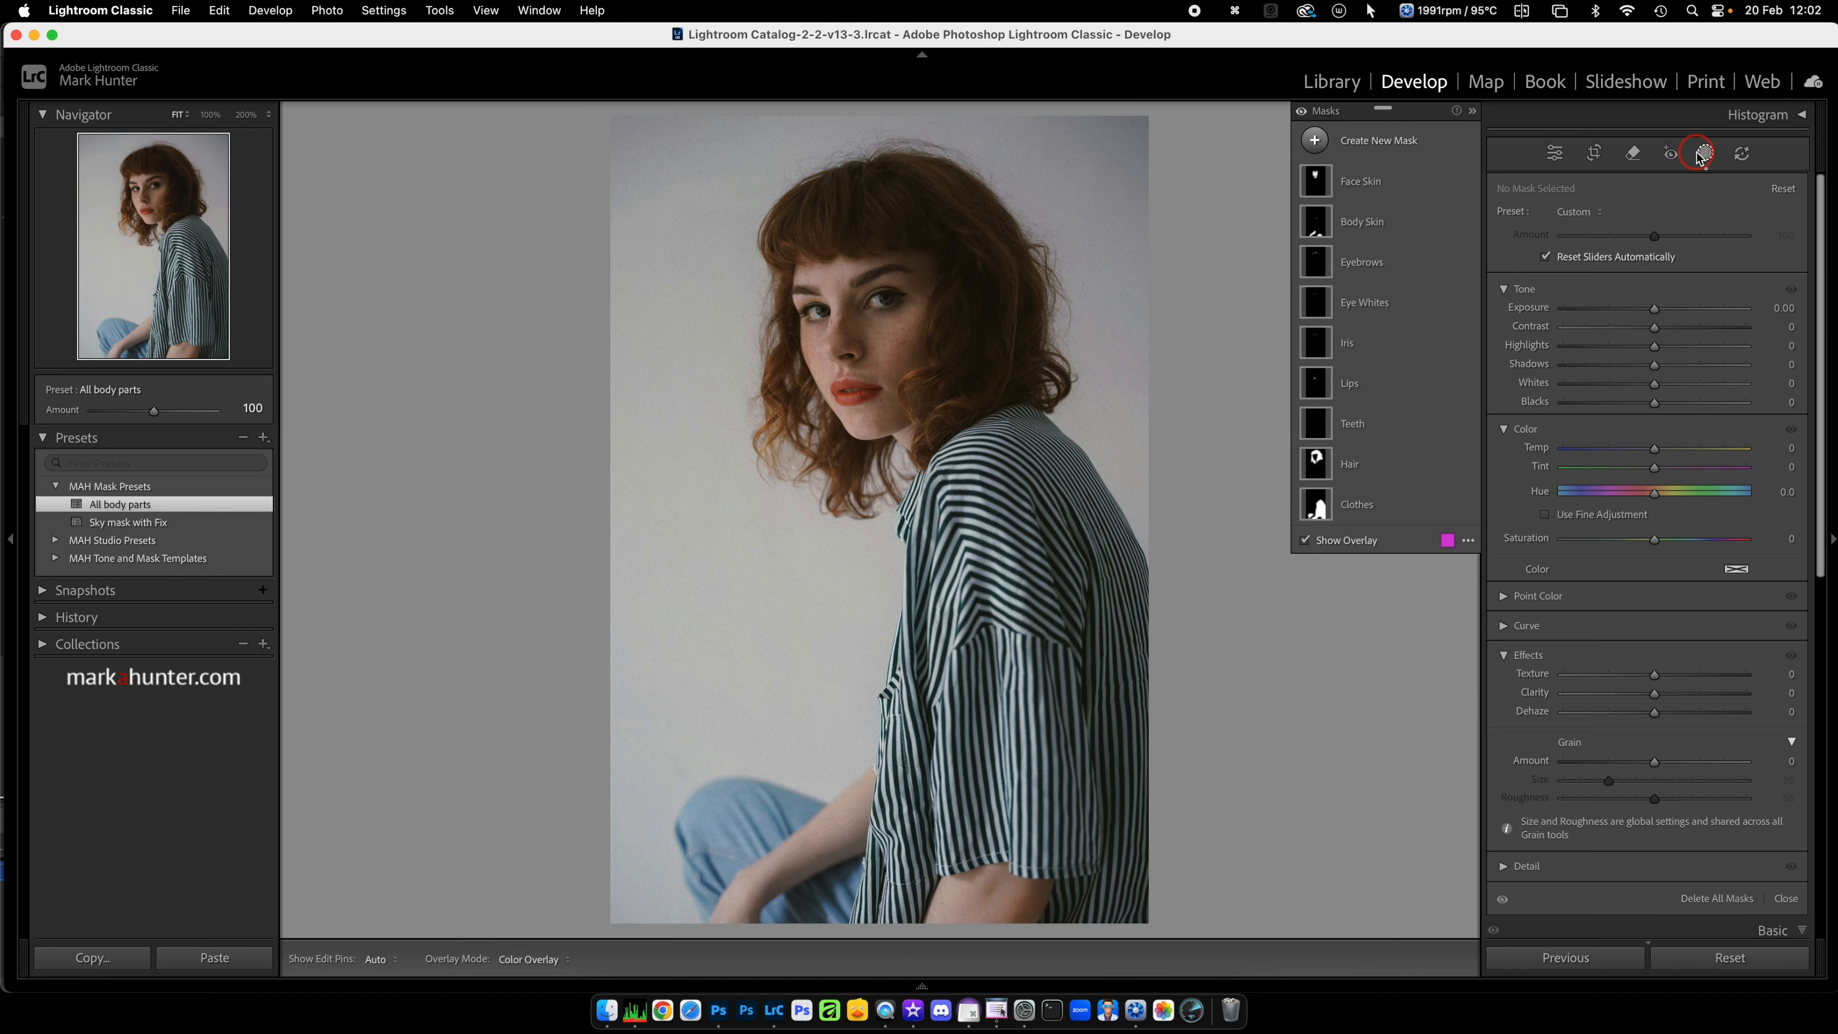
left_click(1349, 463)
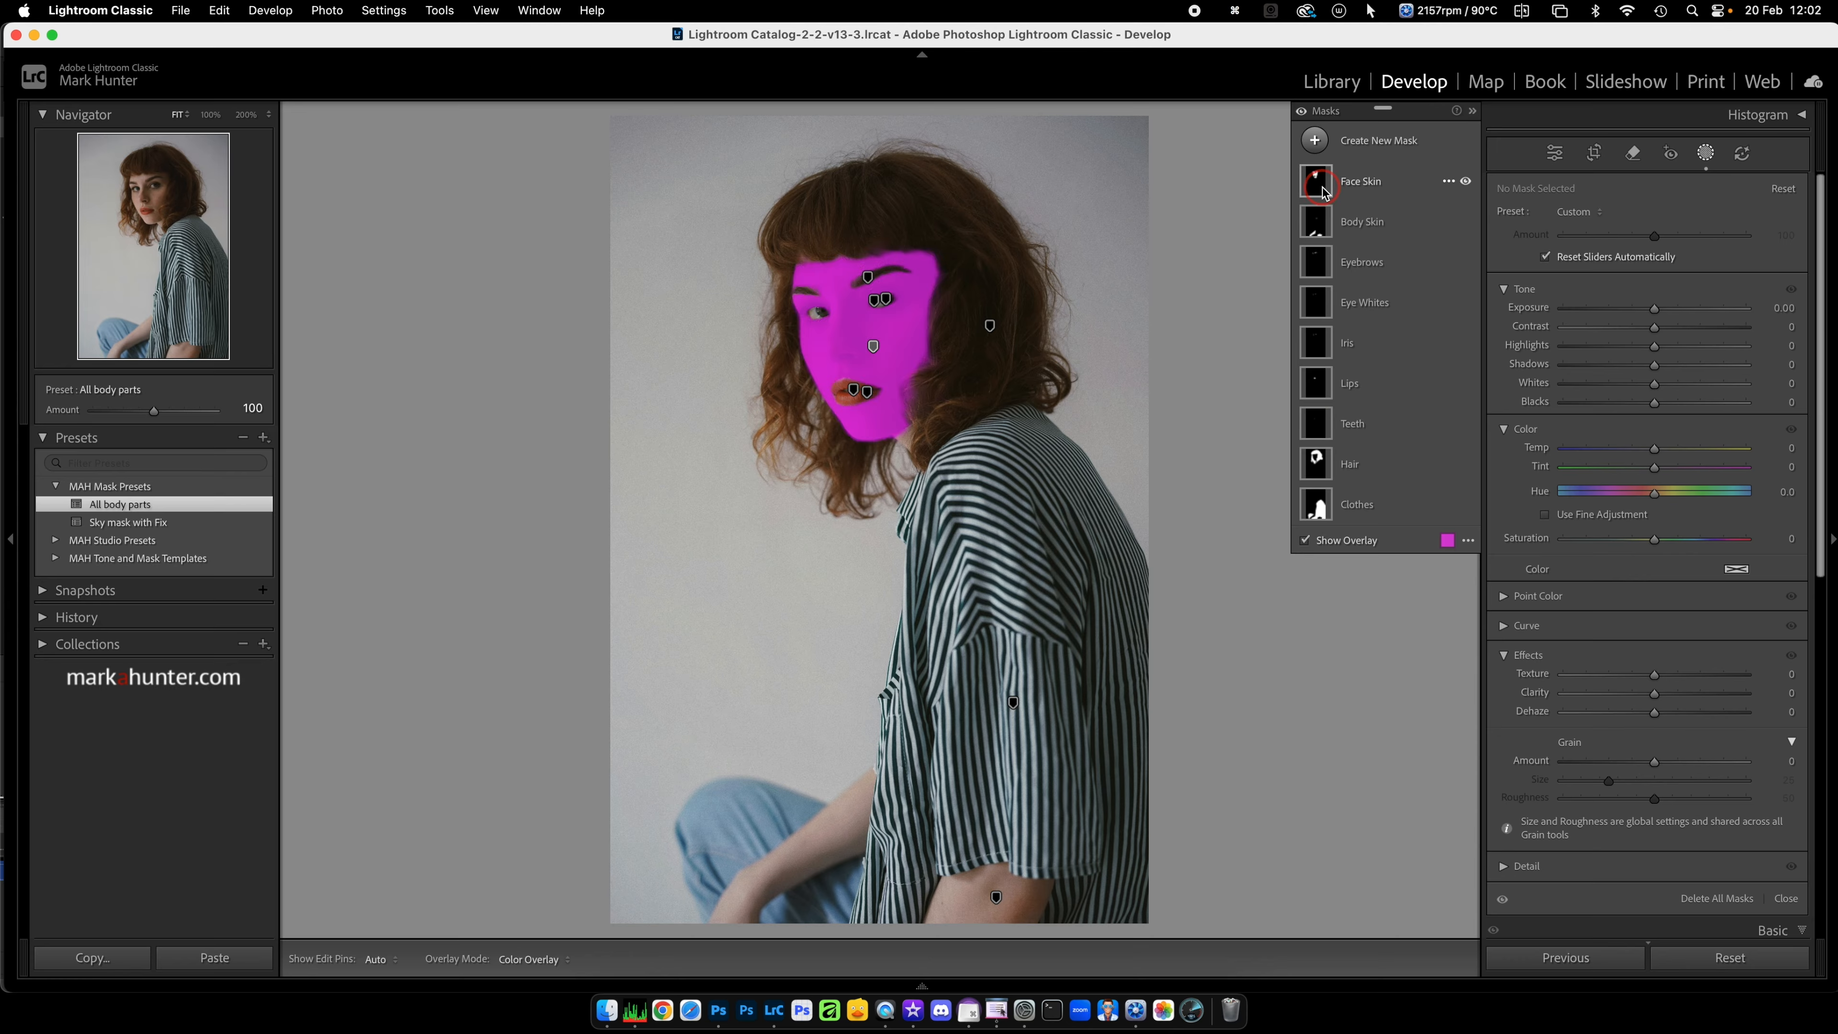
left_click(1556, 154)
Step: Examine the person masks on the close-up eye portrait and the white-shirt portrait, and return to the Library grid
key("Right")
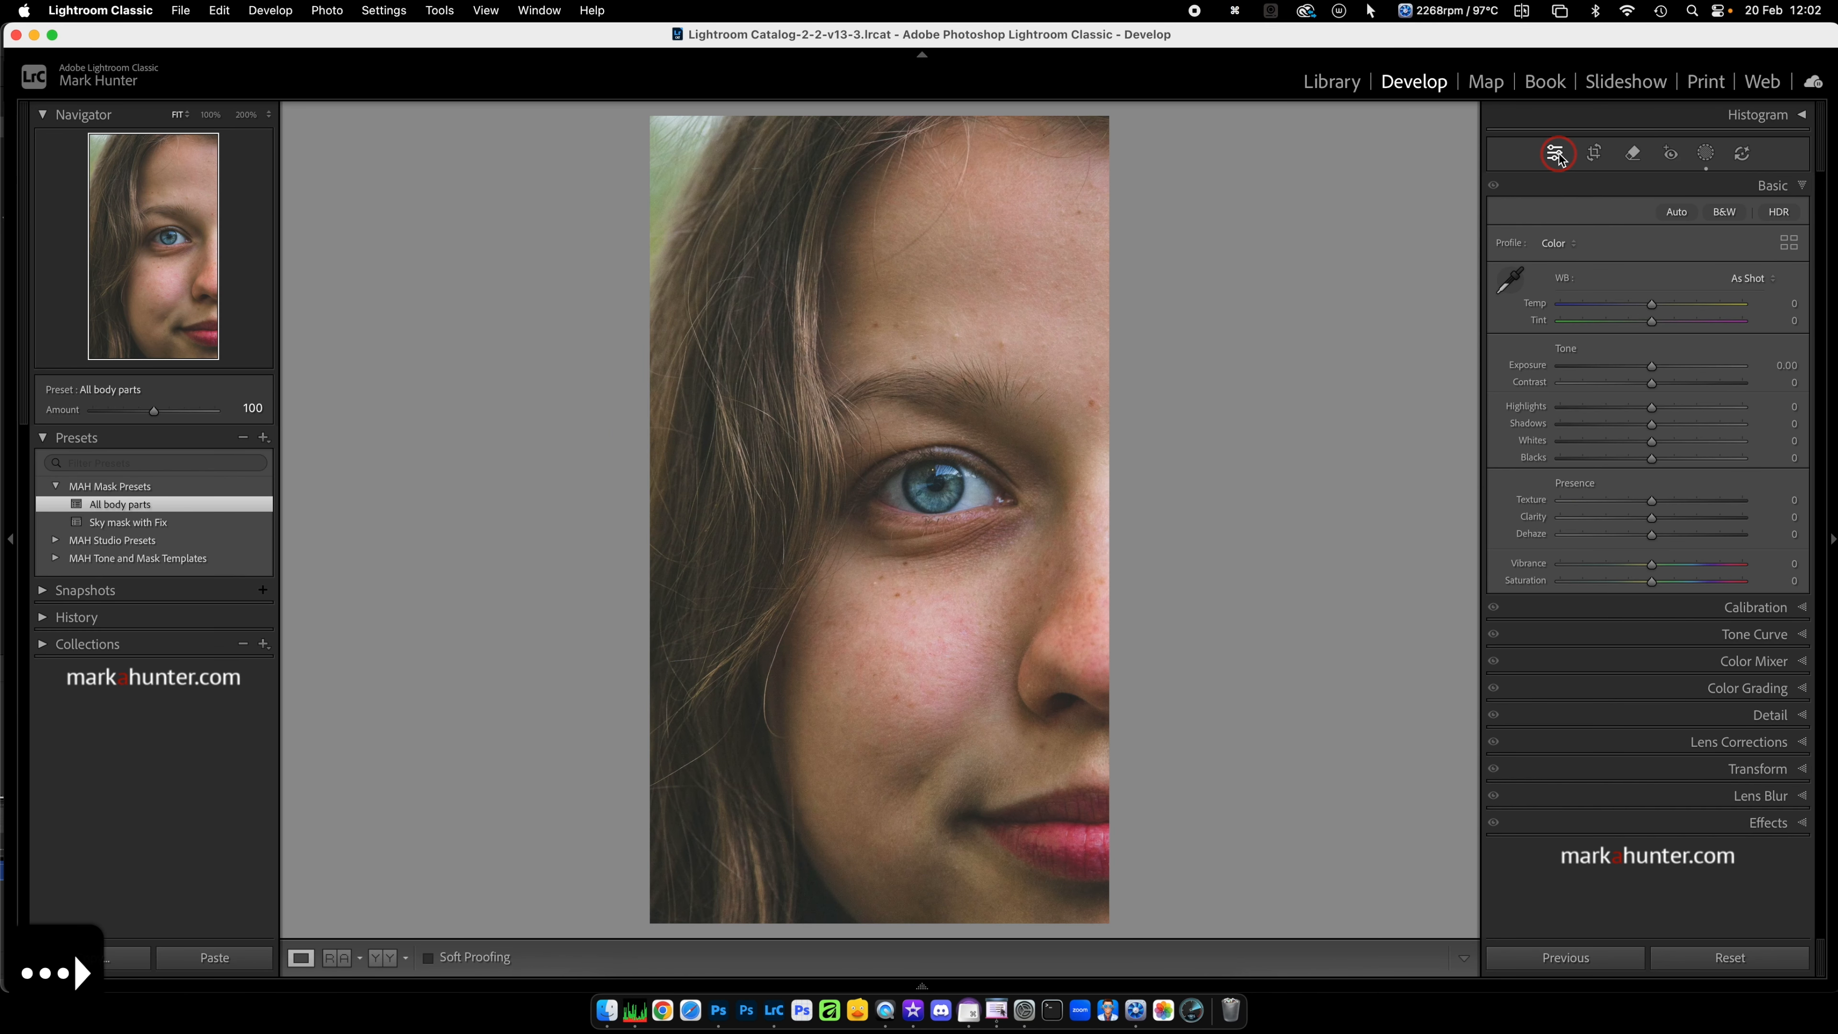
left_click(1706, 153)
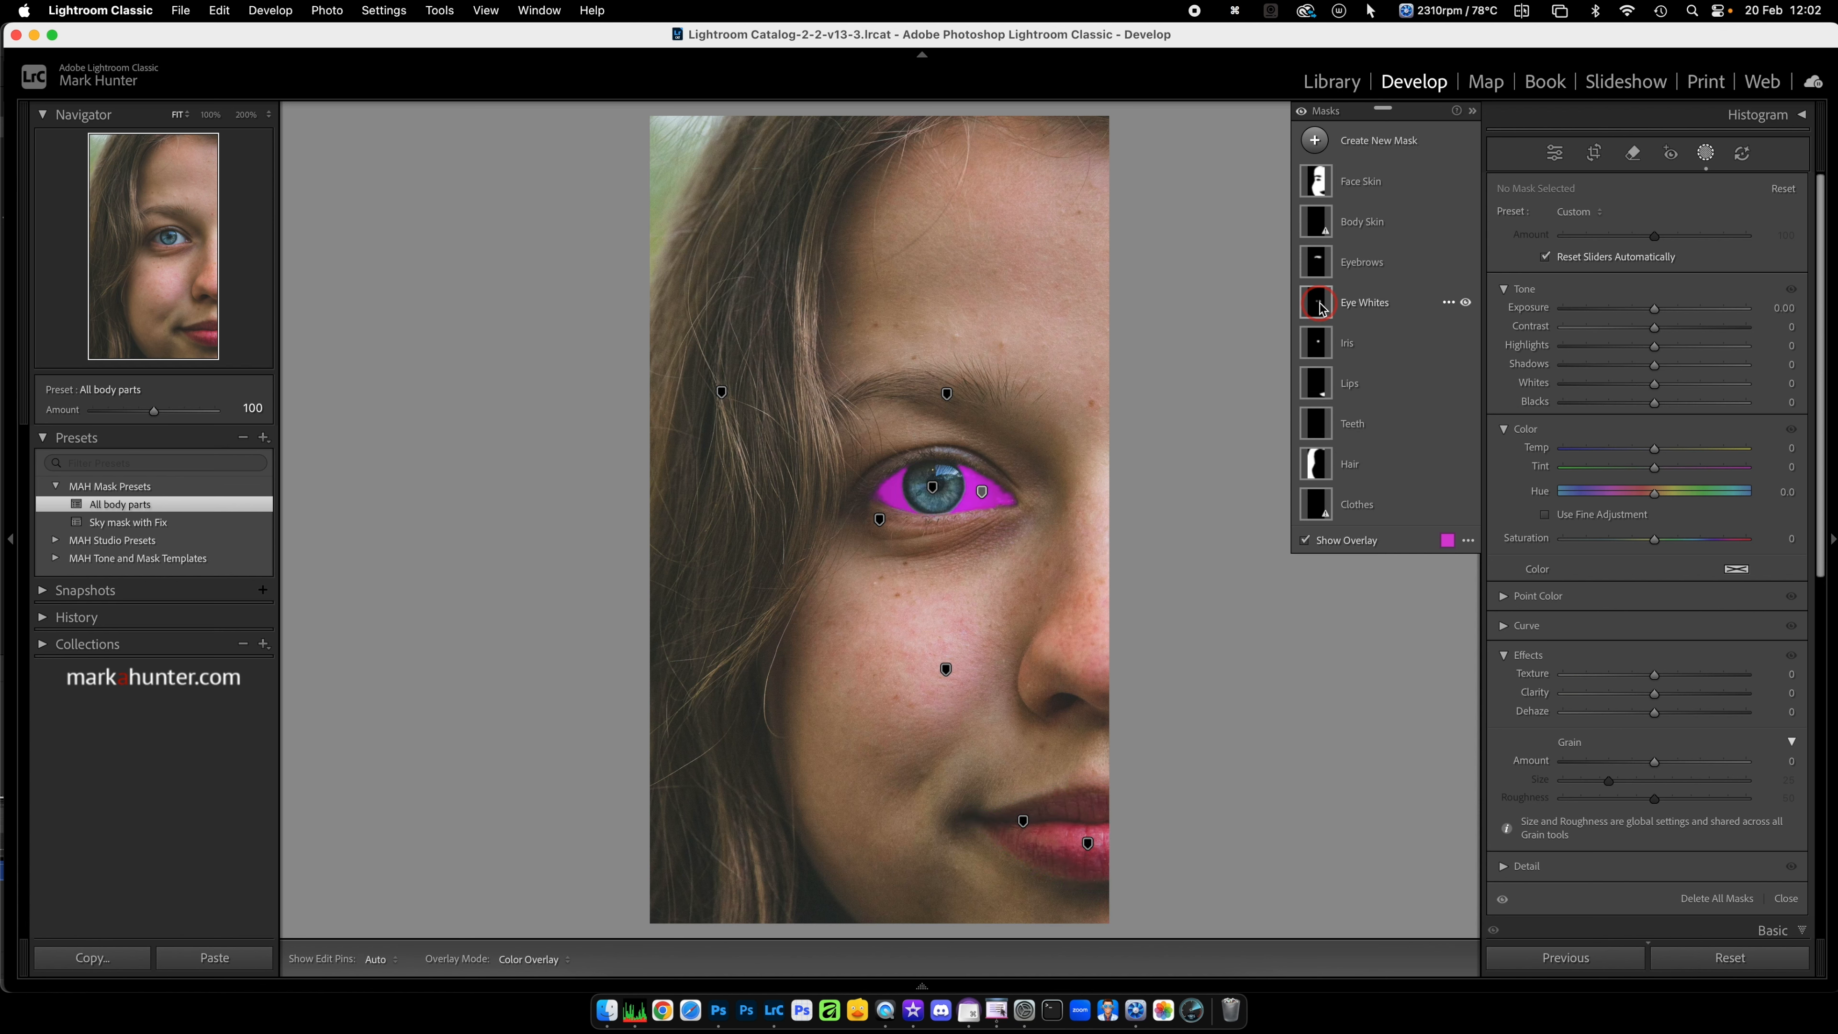
left_click(1706, 154)
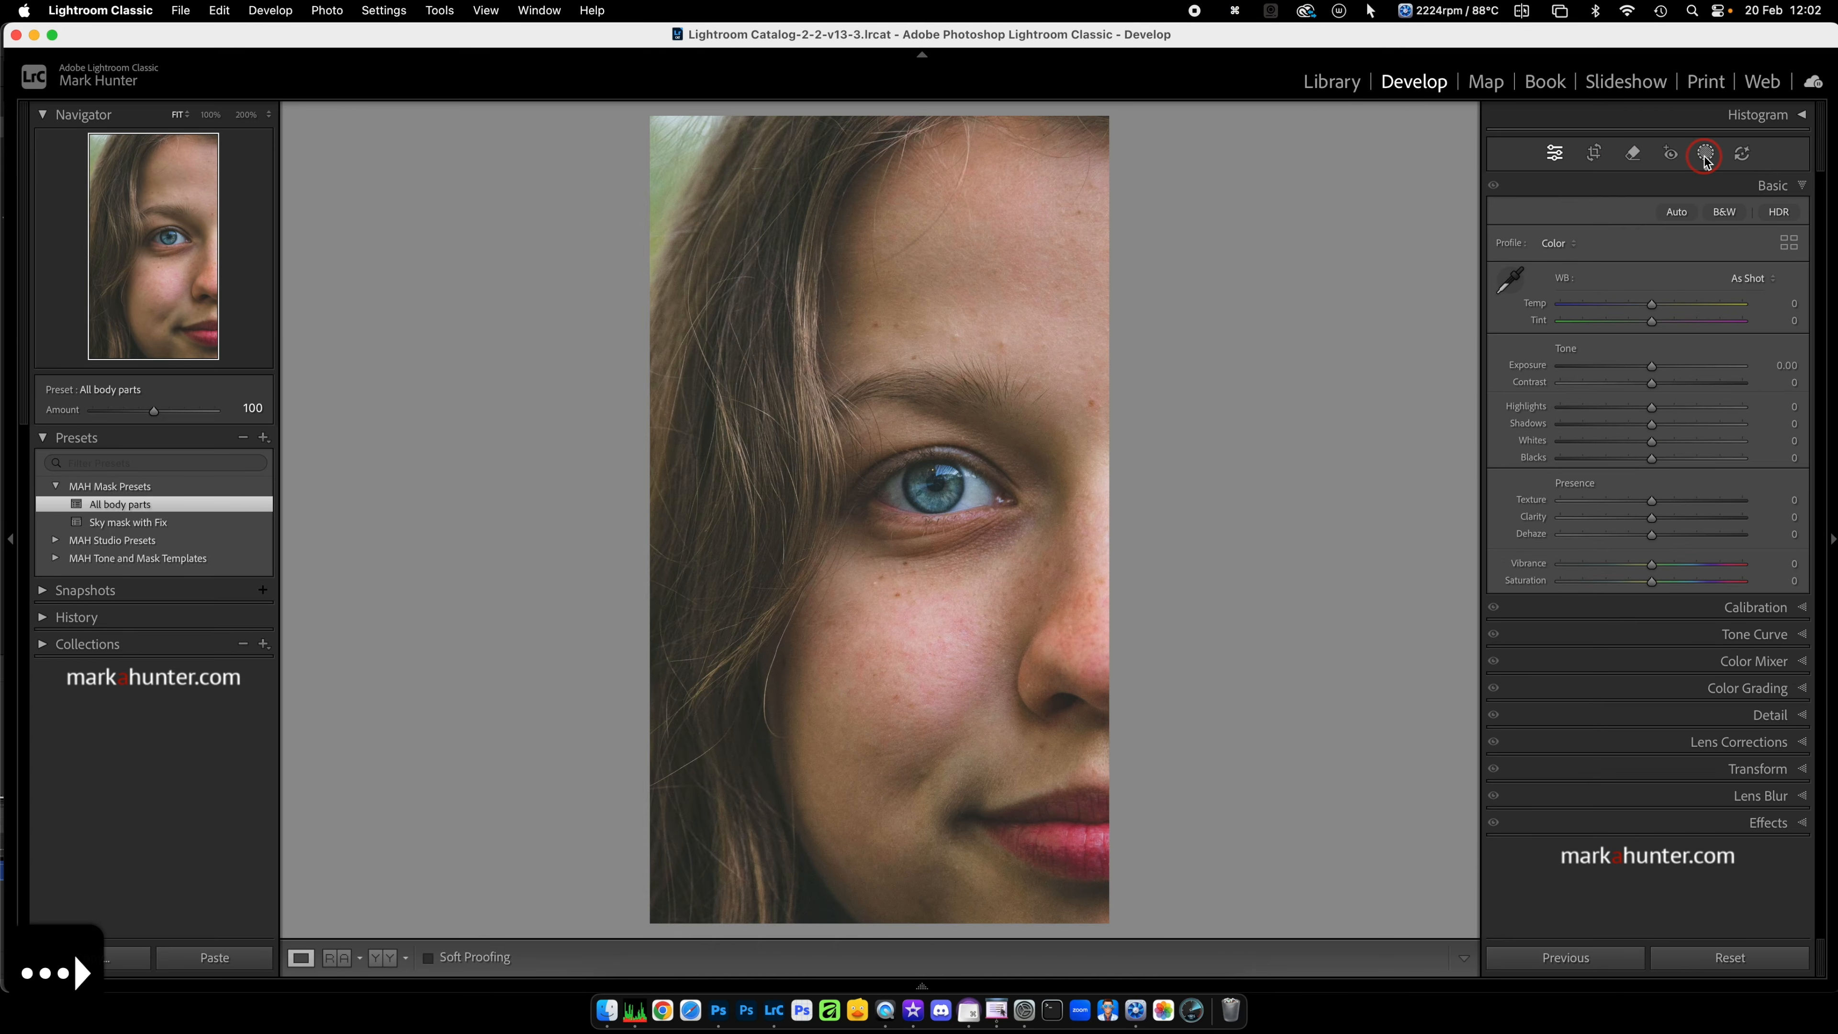
key("Right")
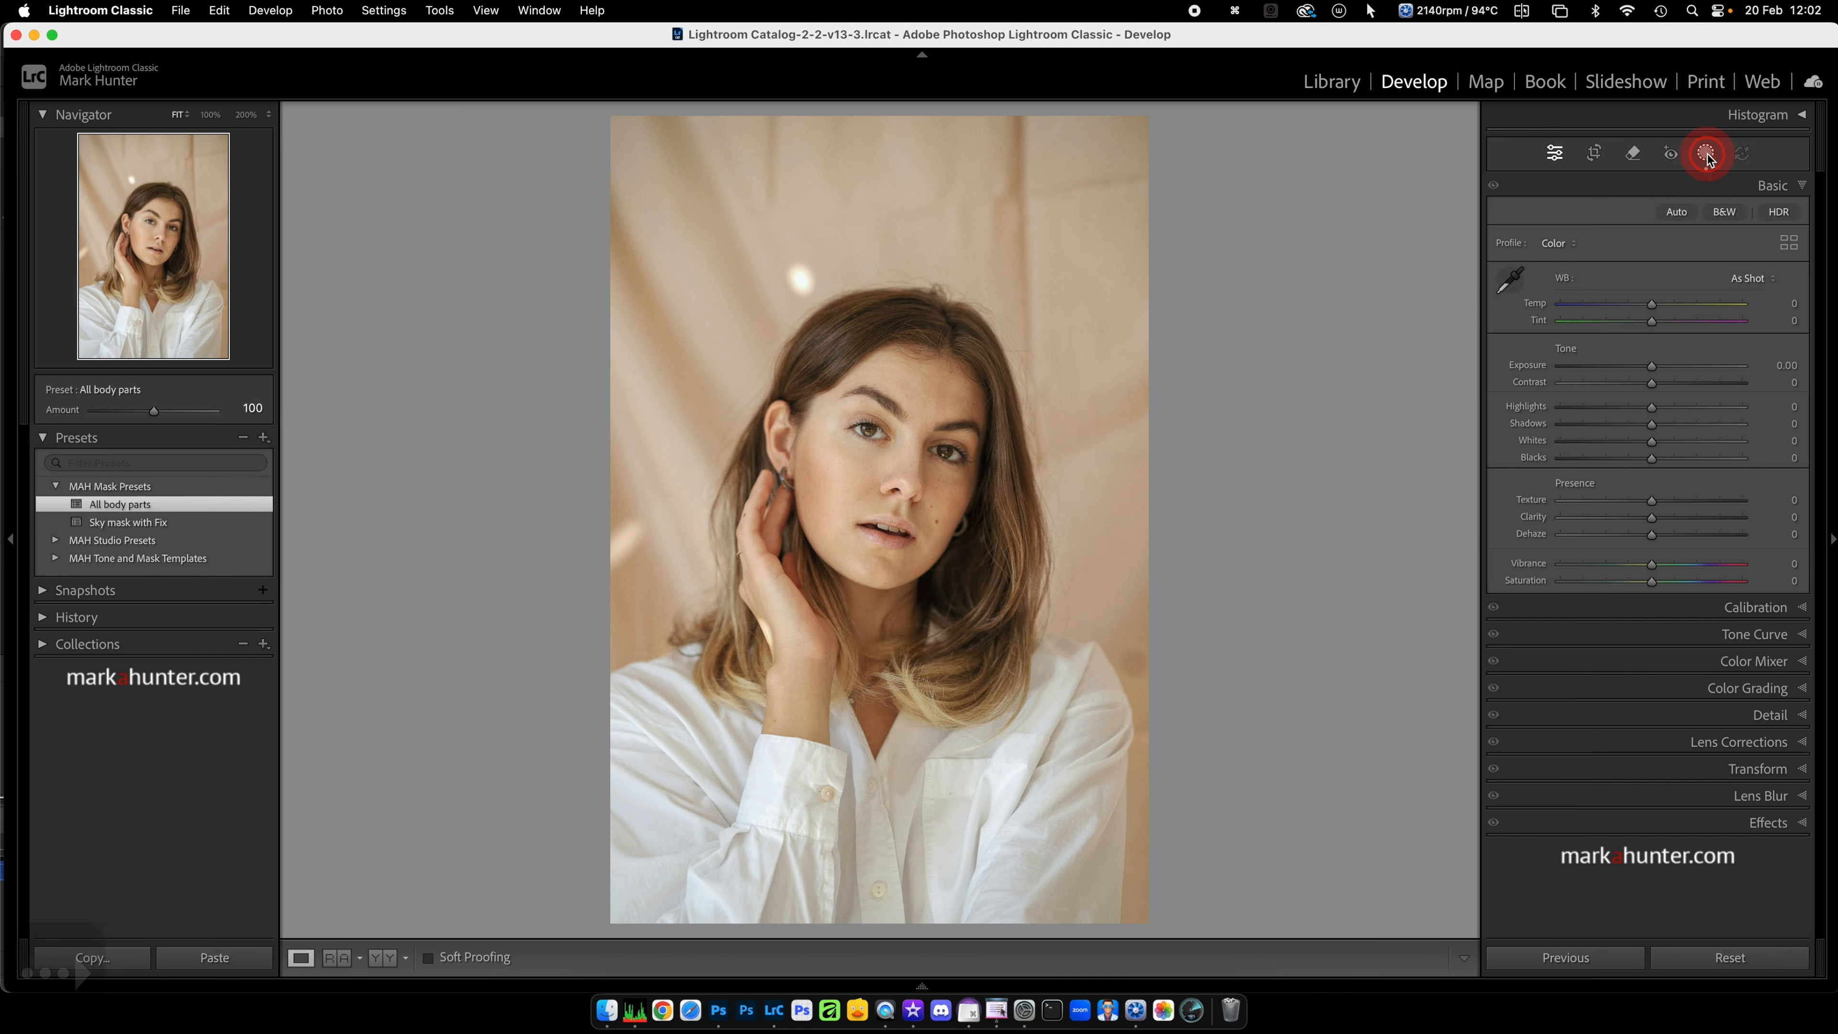
left_click(1706, 154)
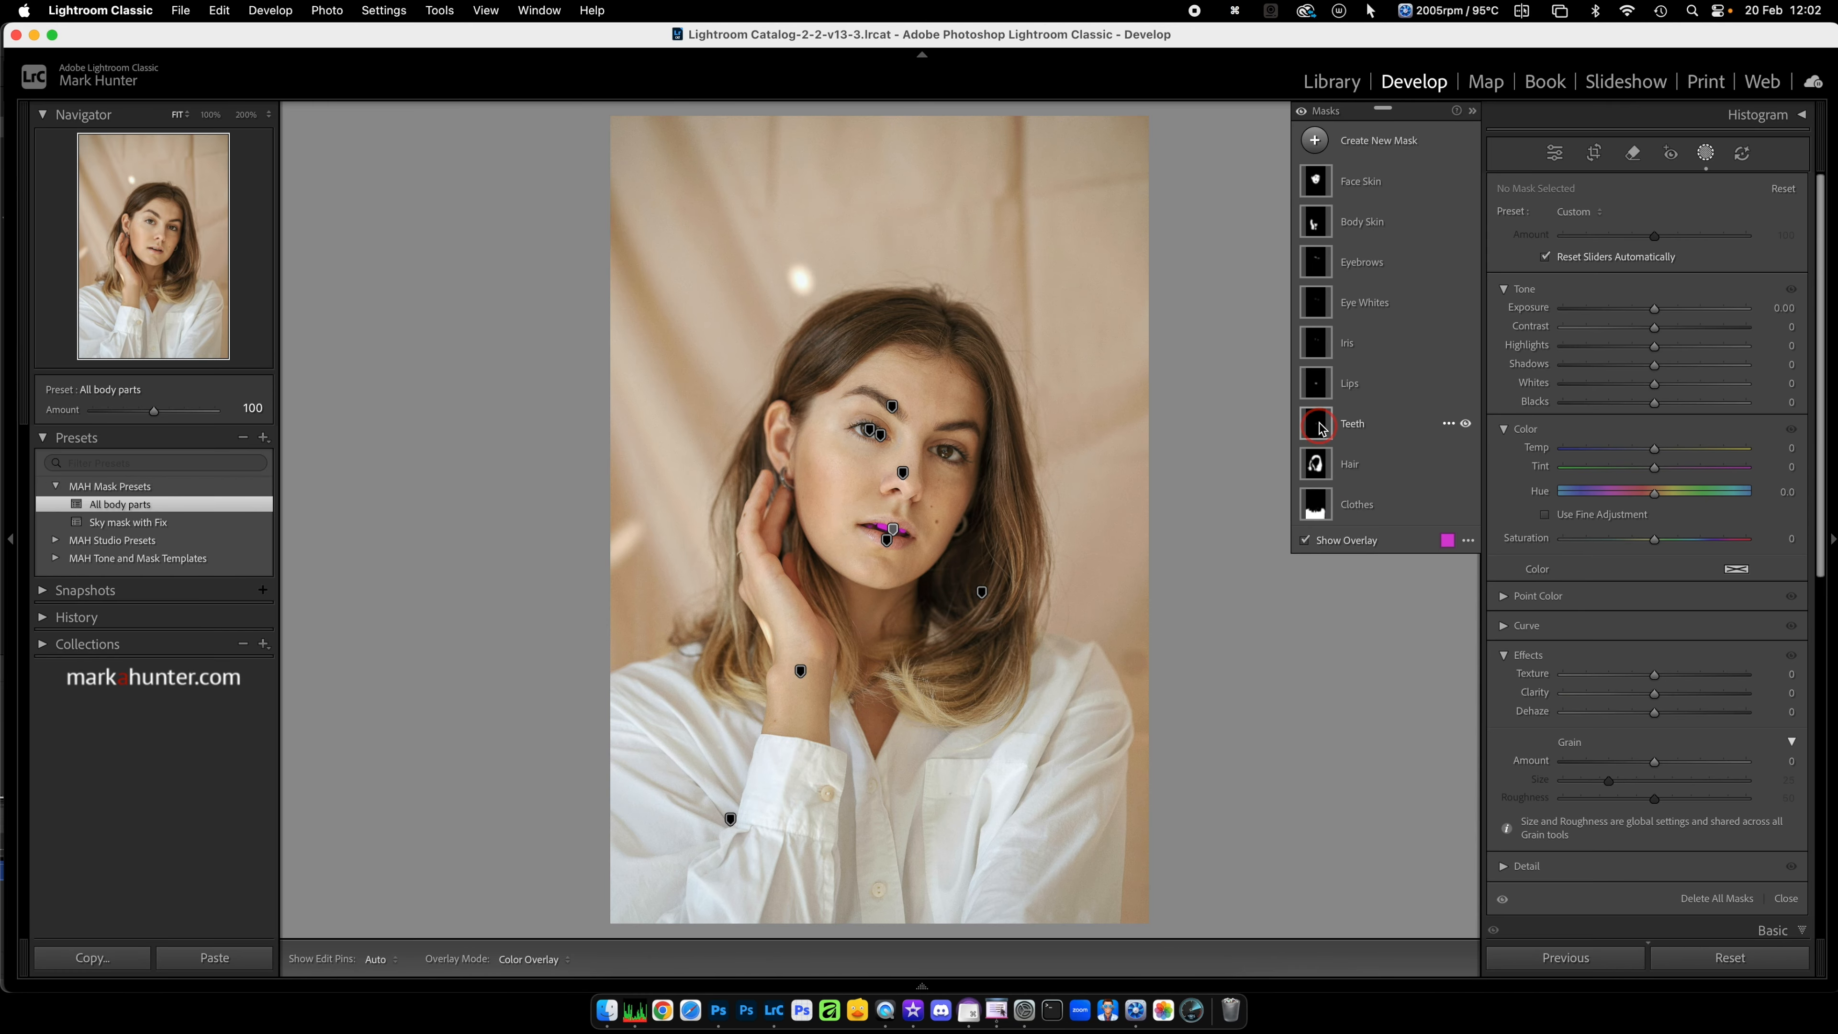
left_click(1707, 153)
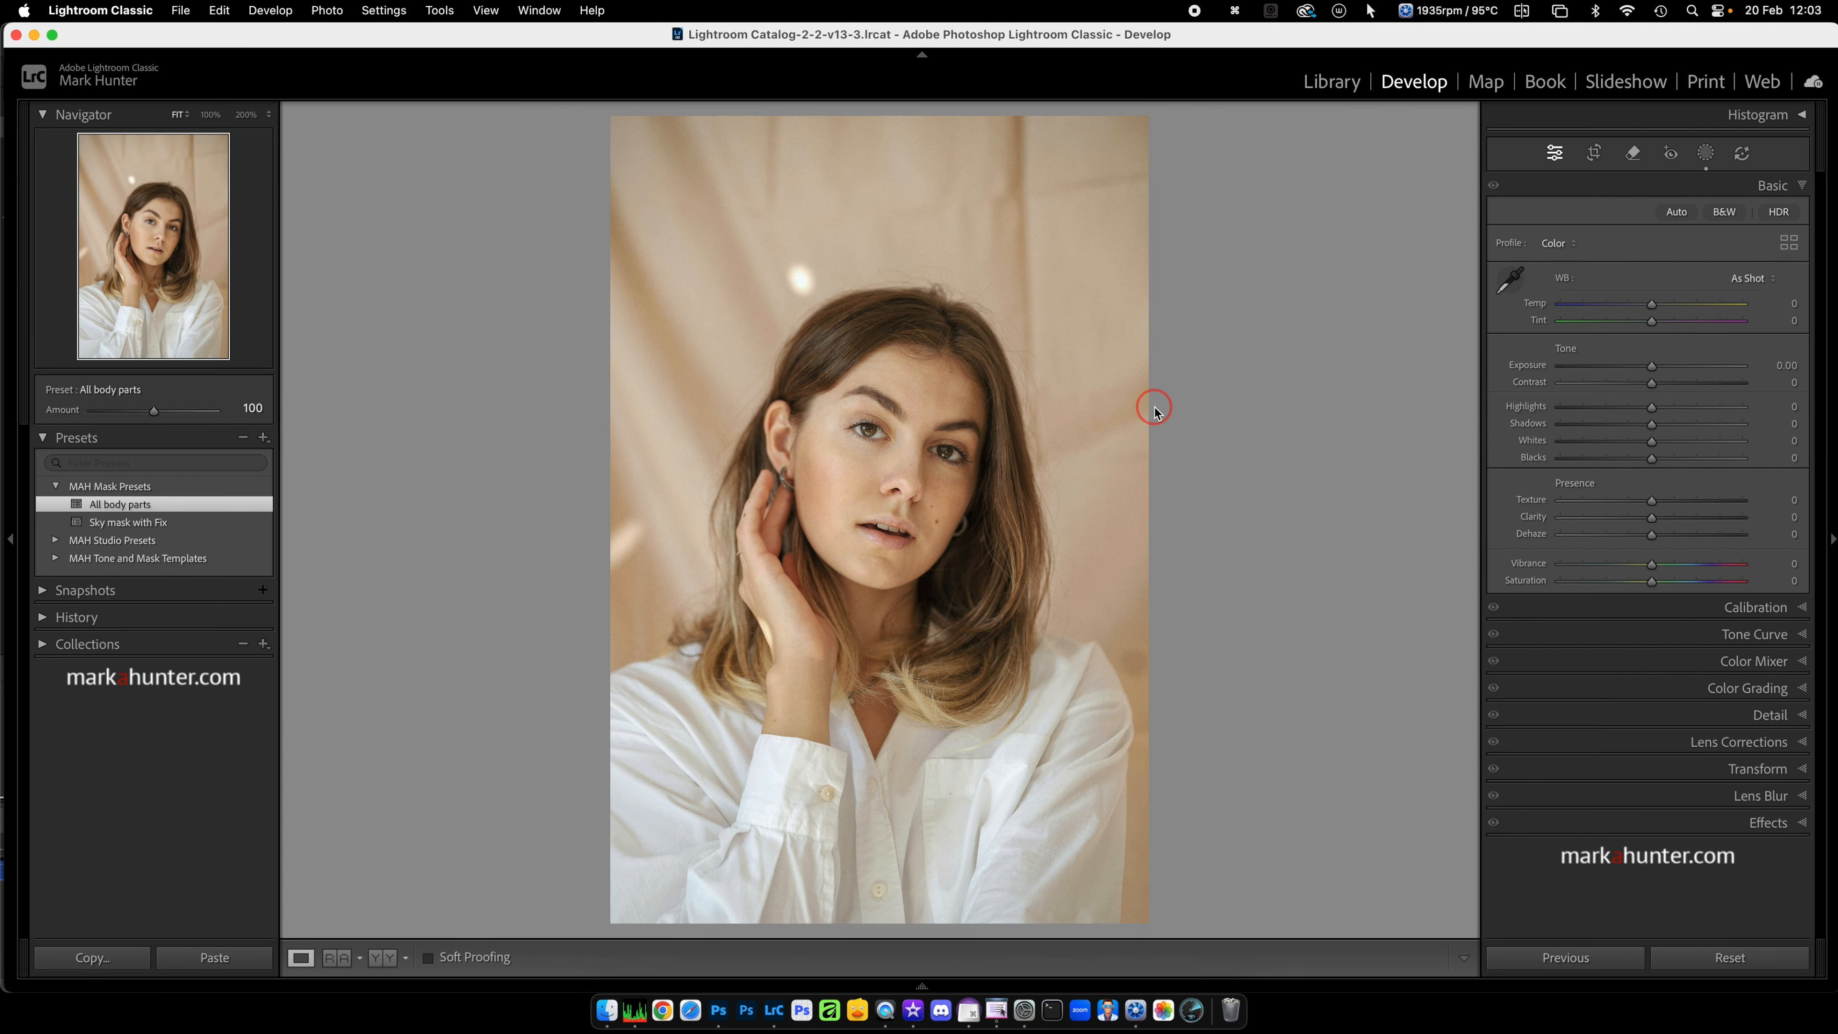
key("g")
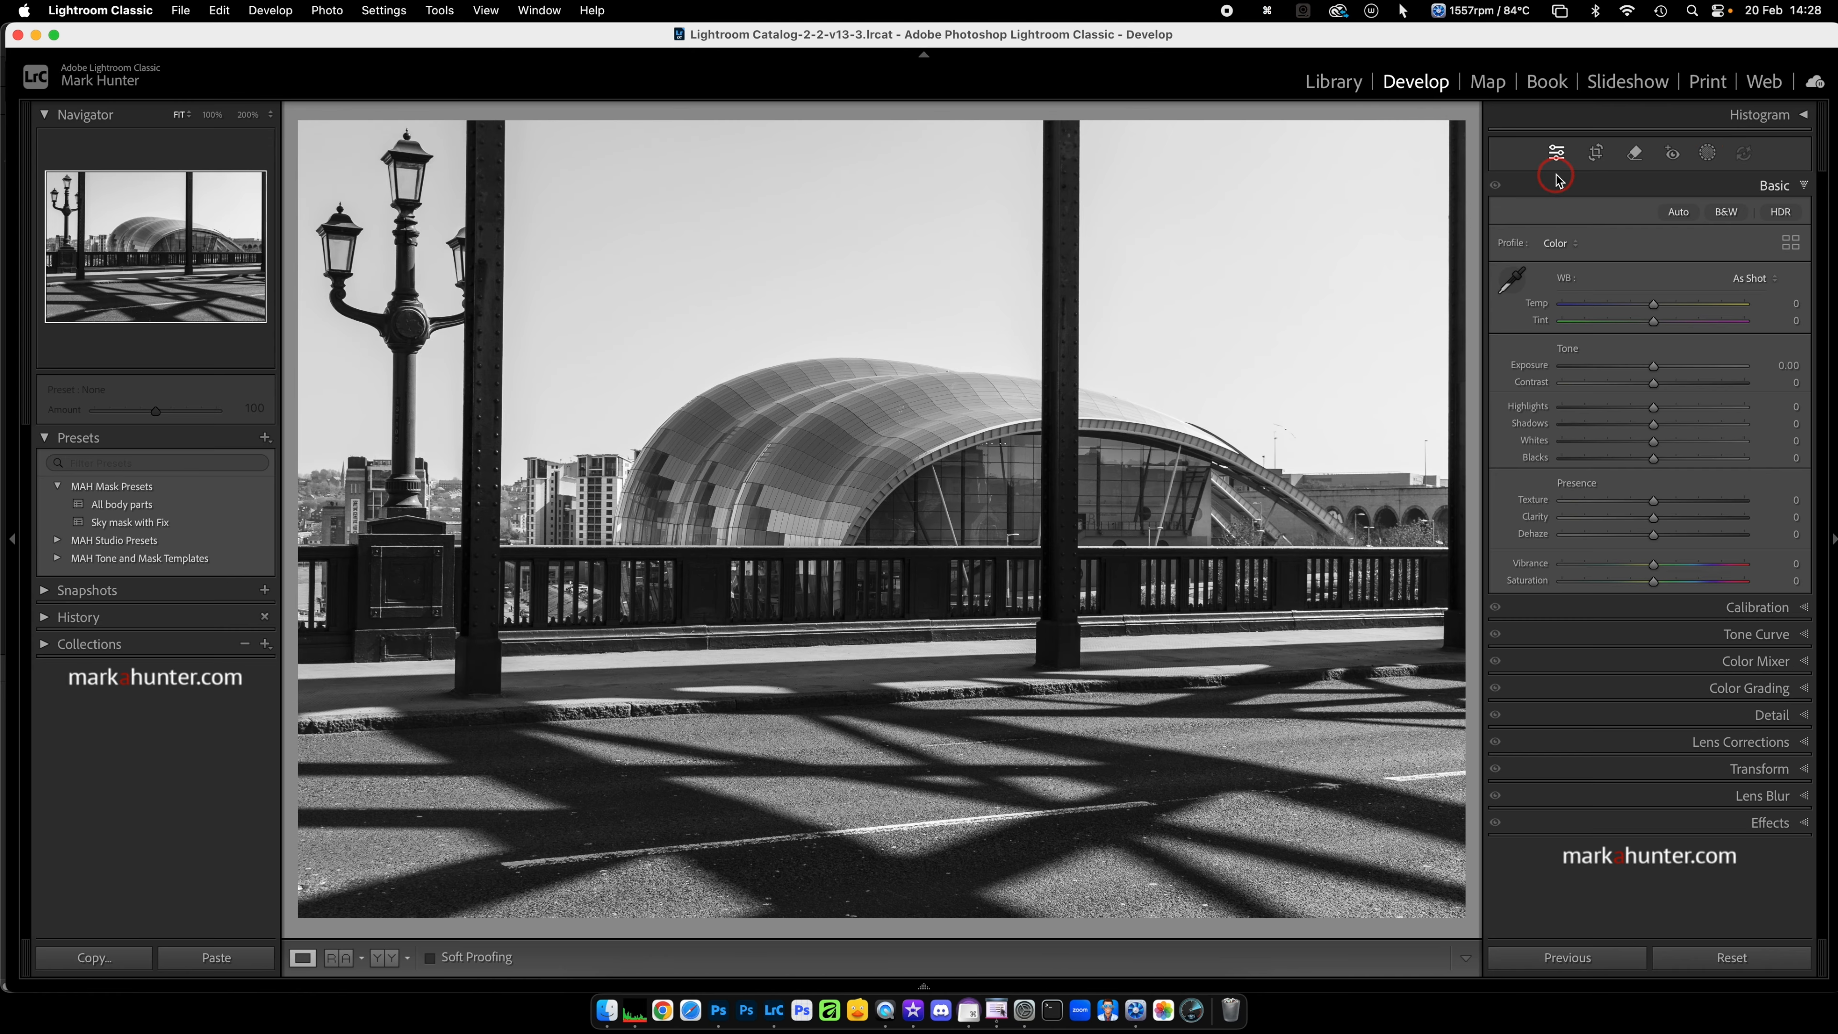
Step: Create a Luminance Range mask on the black-and-white bridge photo, sampling the dark central post at the railing
left_click(1709, 152)
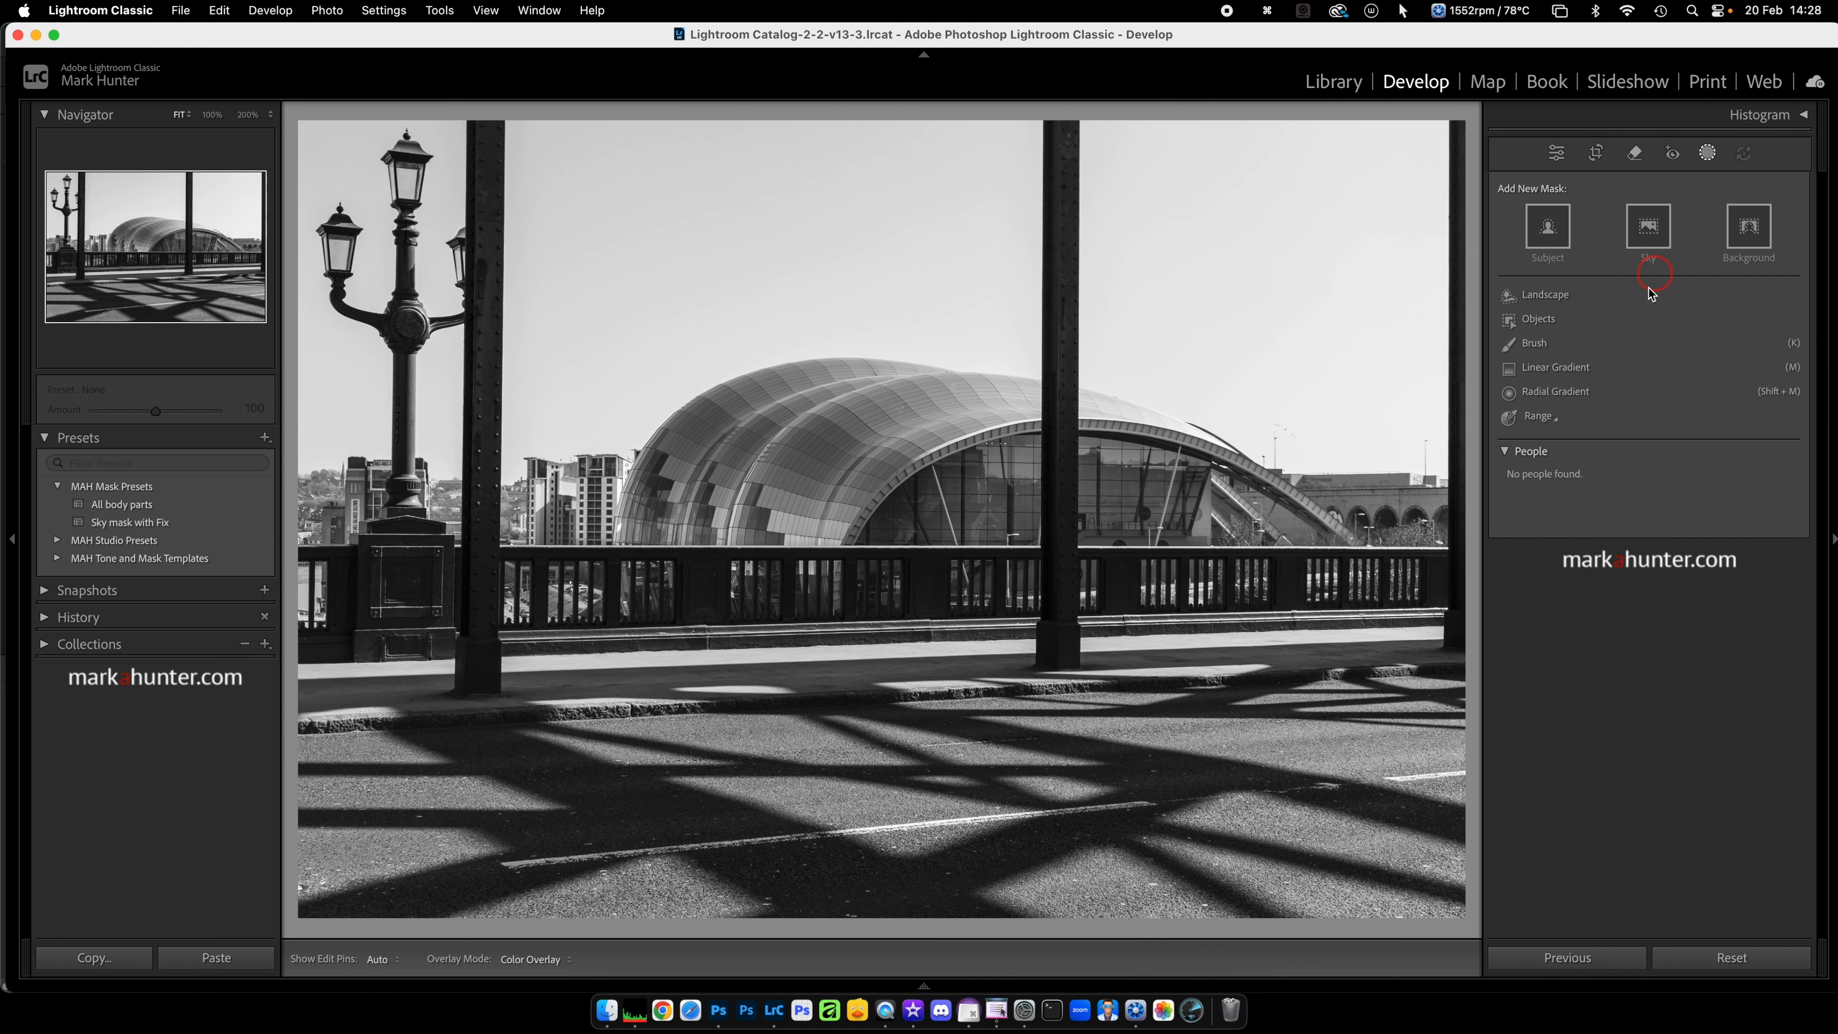
left_click(1538, 417)
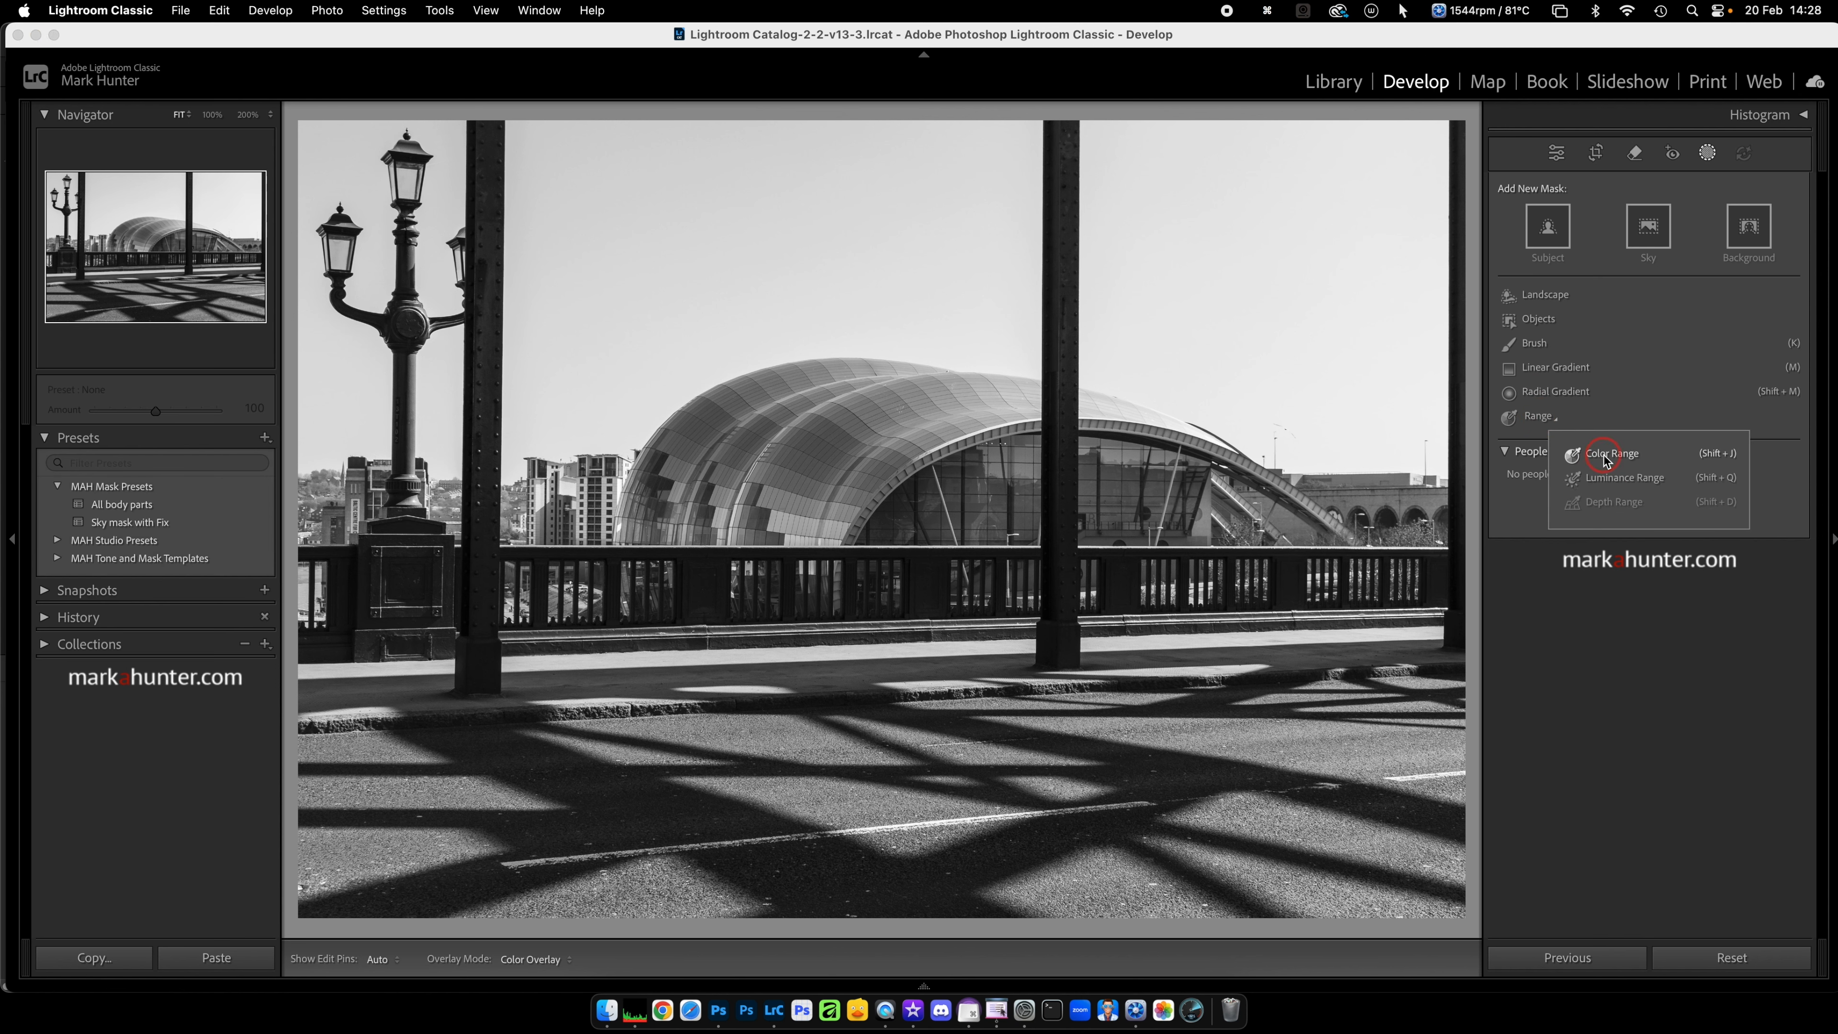
left_click(1618, 479)
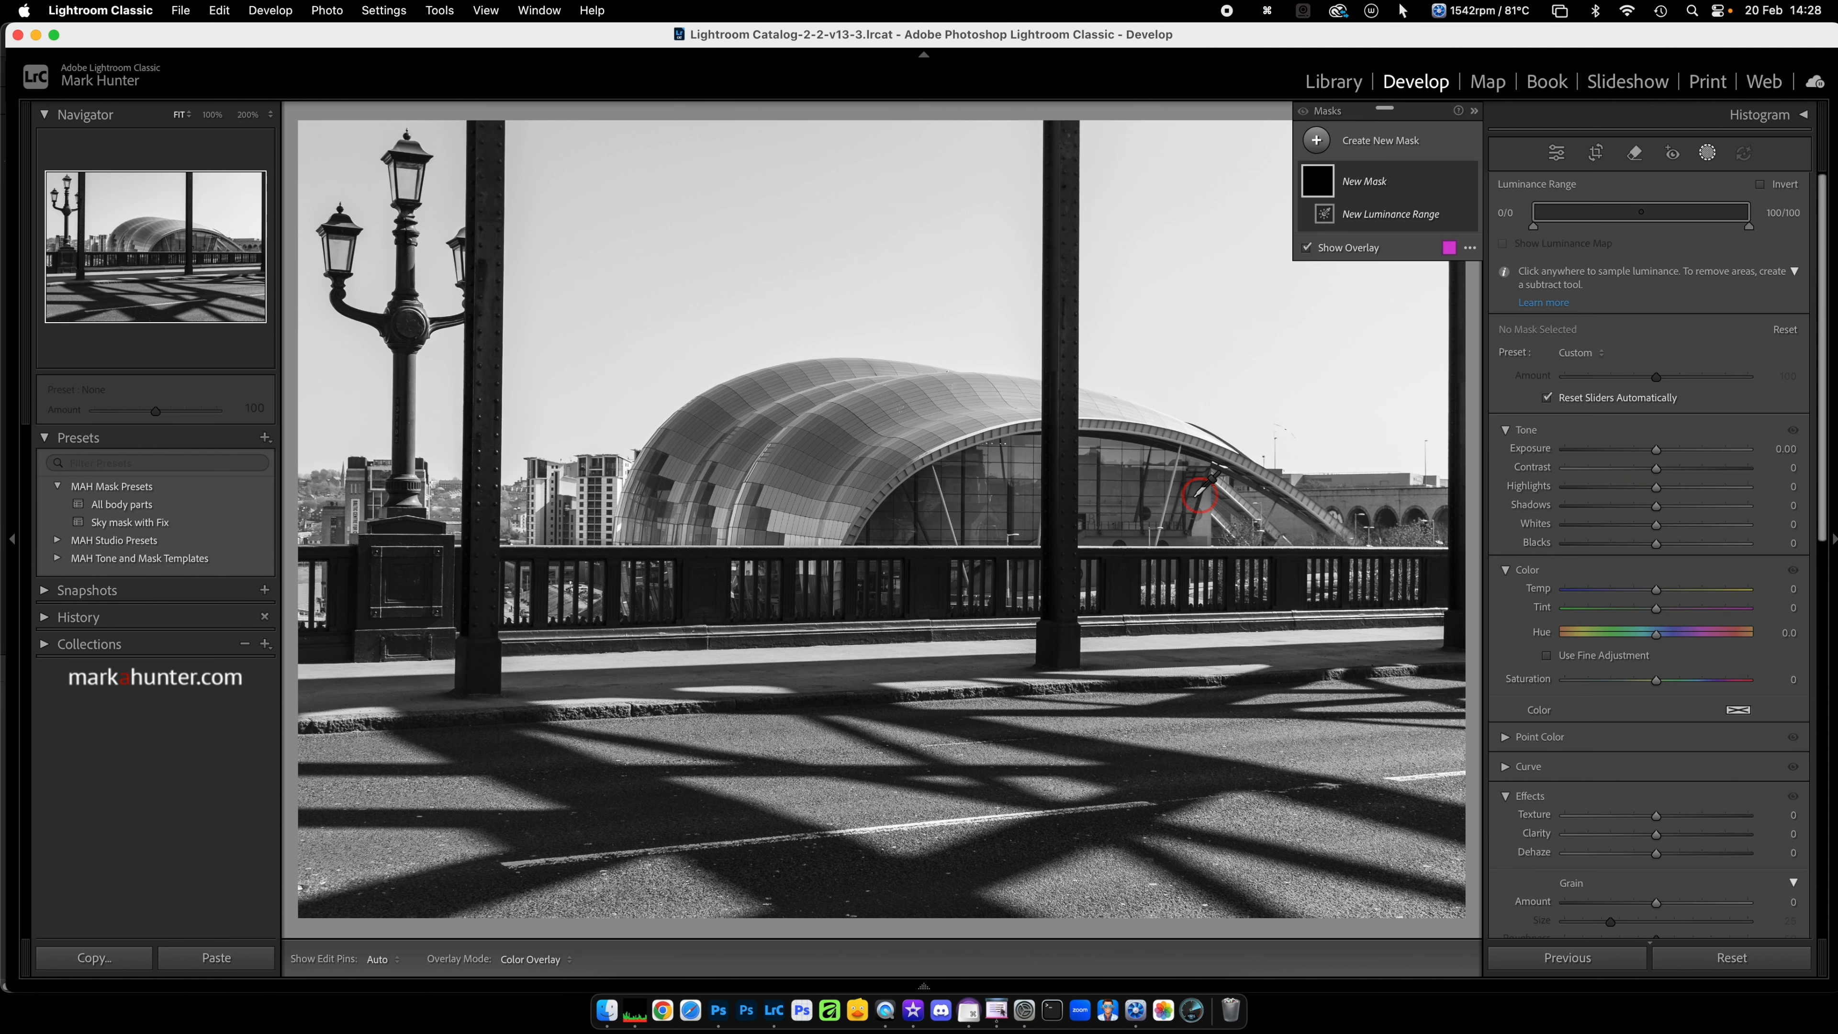
left_click(1066, 558)
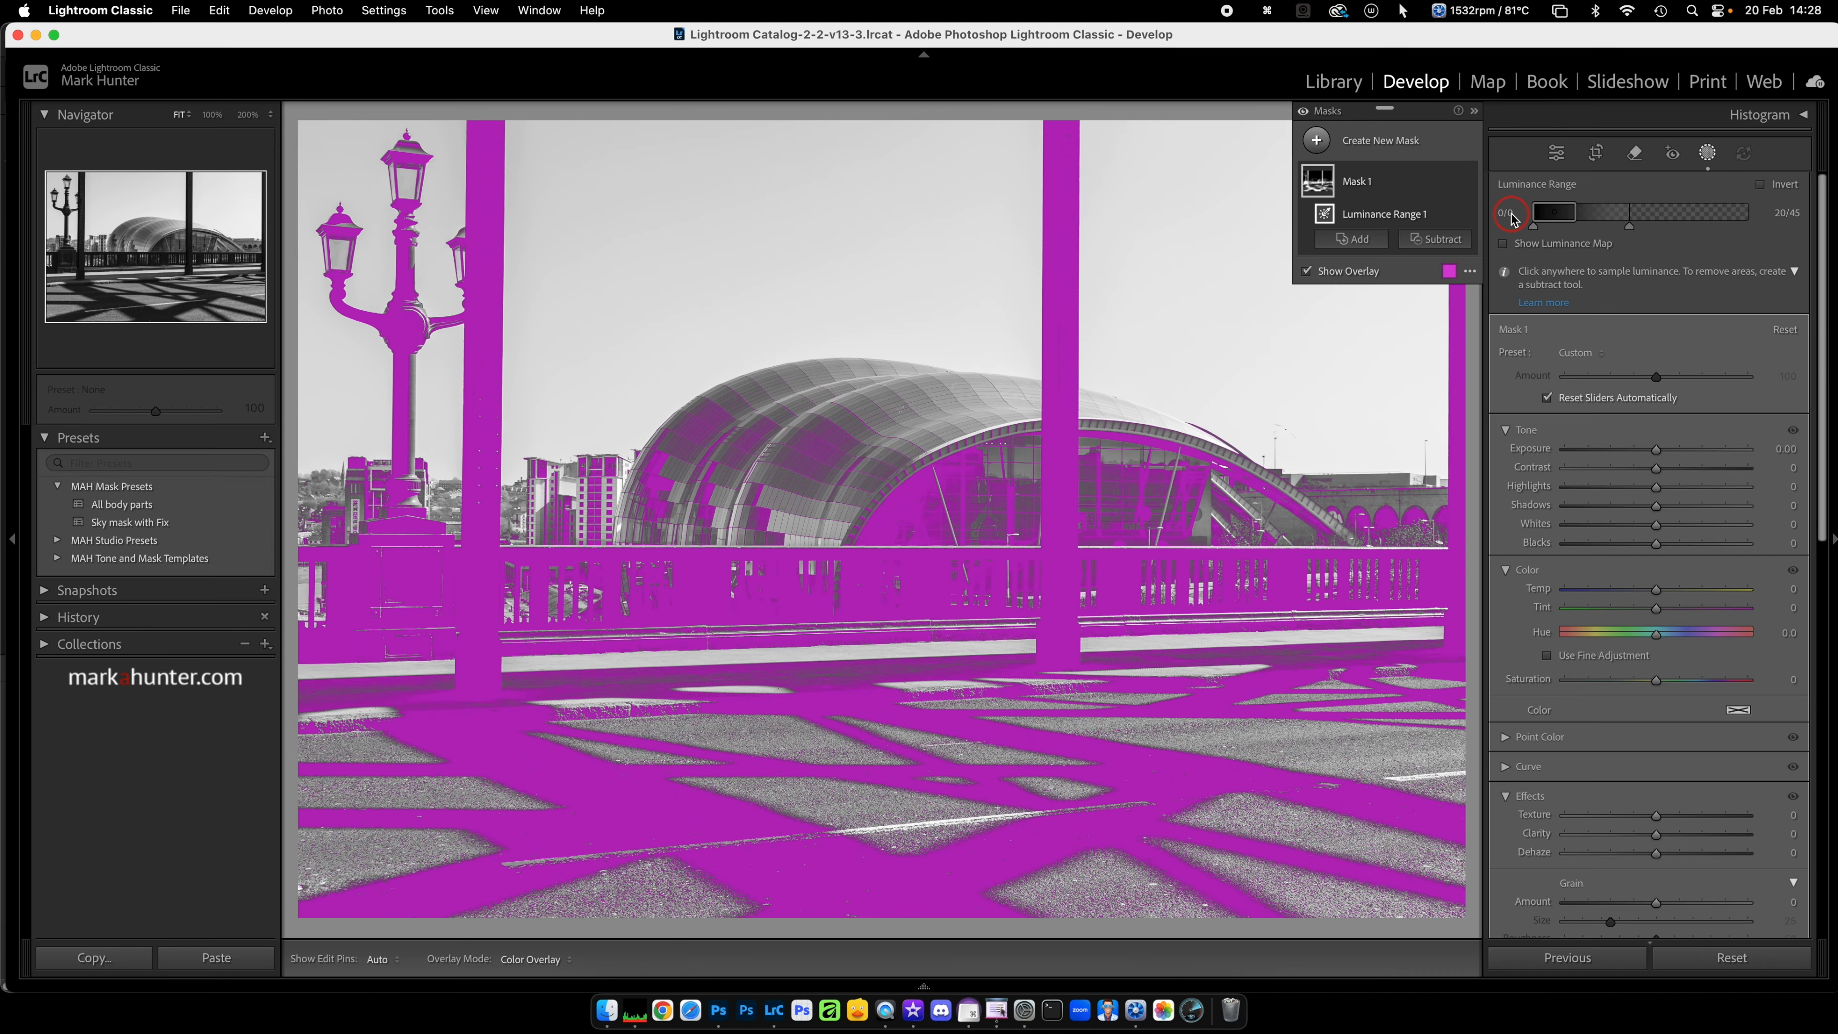
Step: Set the bridge photo mask's luminance range to 0–50 with falloff up to 100, and rename the mask "Low Side"
left_click_drag(1578, 213, 1646, 215)
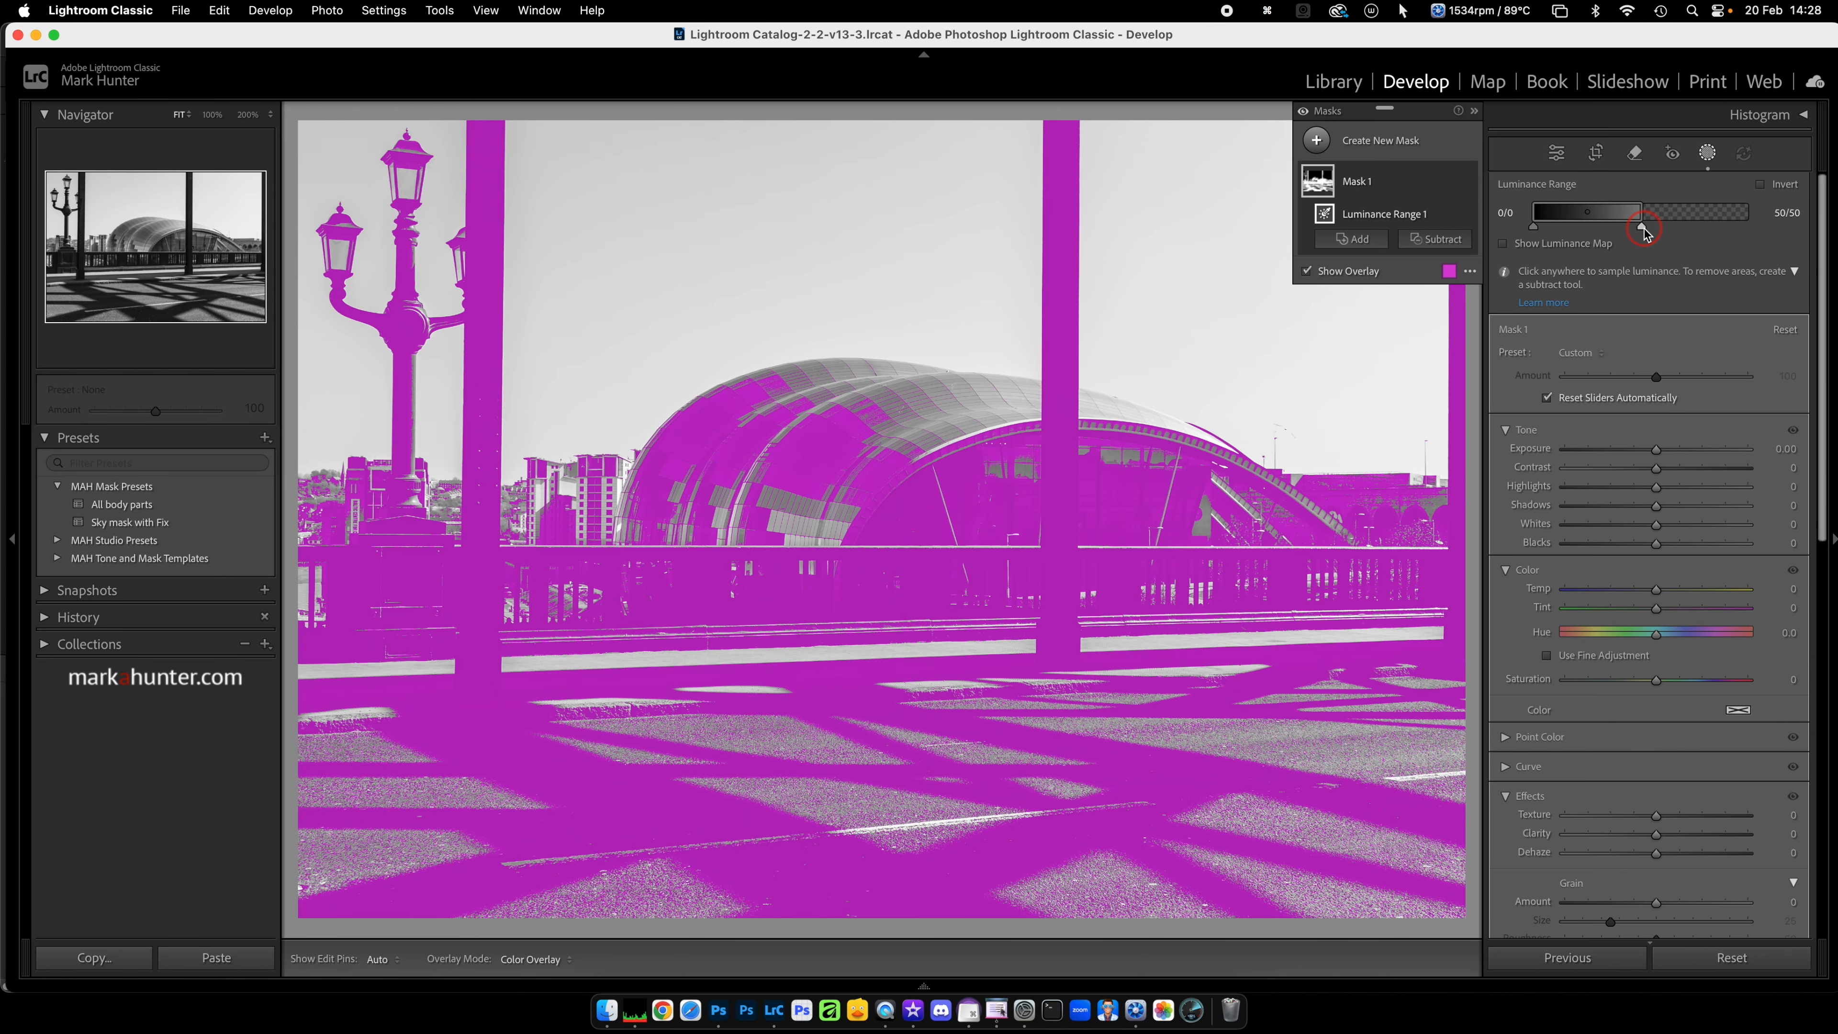
left_click_drag(1643, 228, 1785, 226)
double_click(1358, 184)
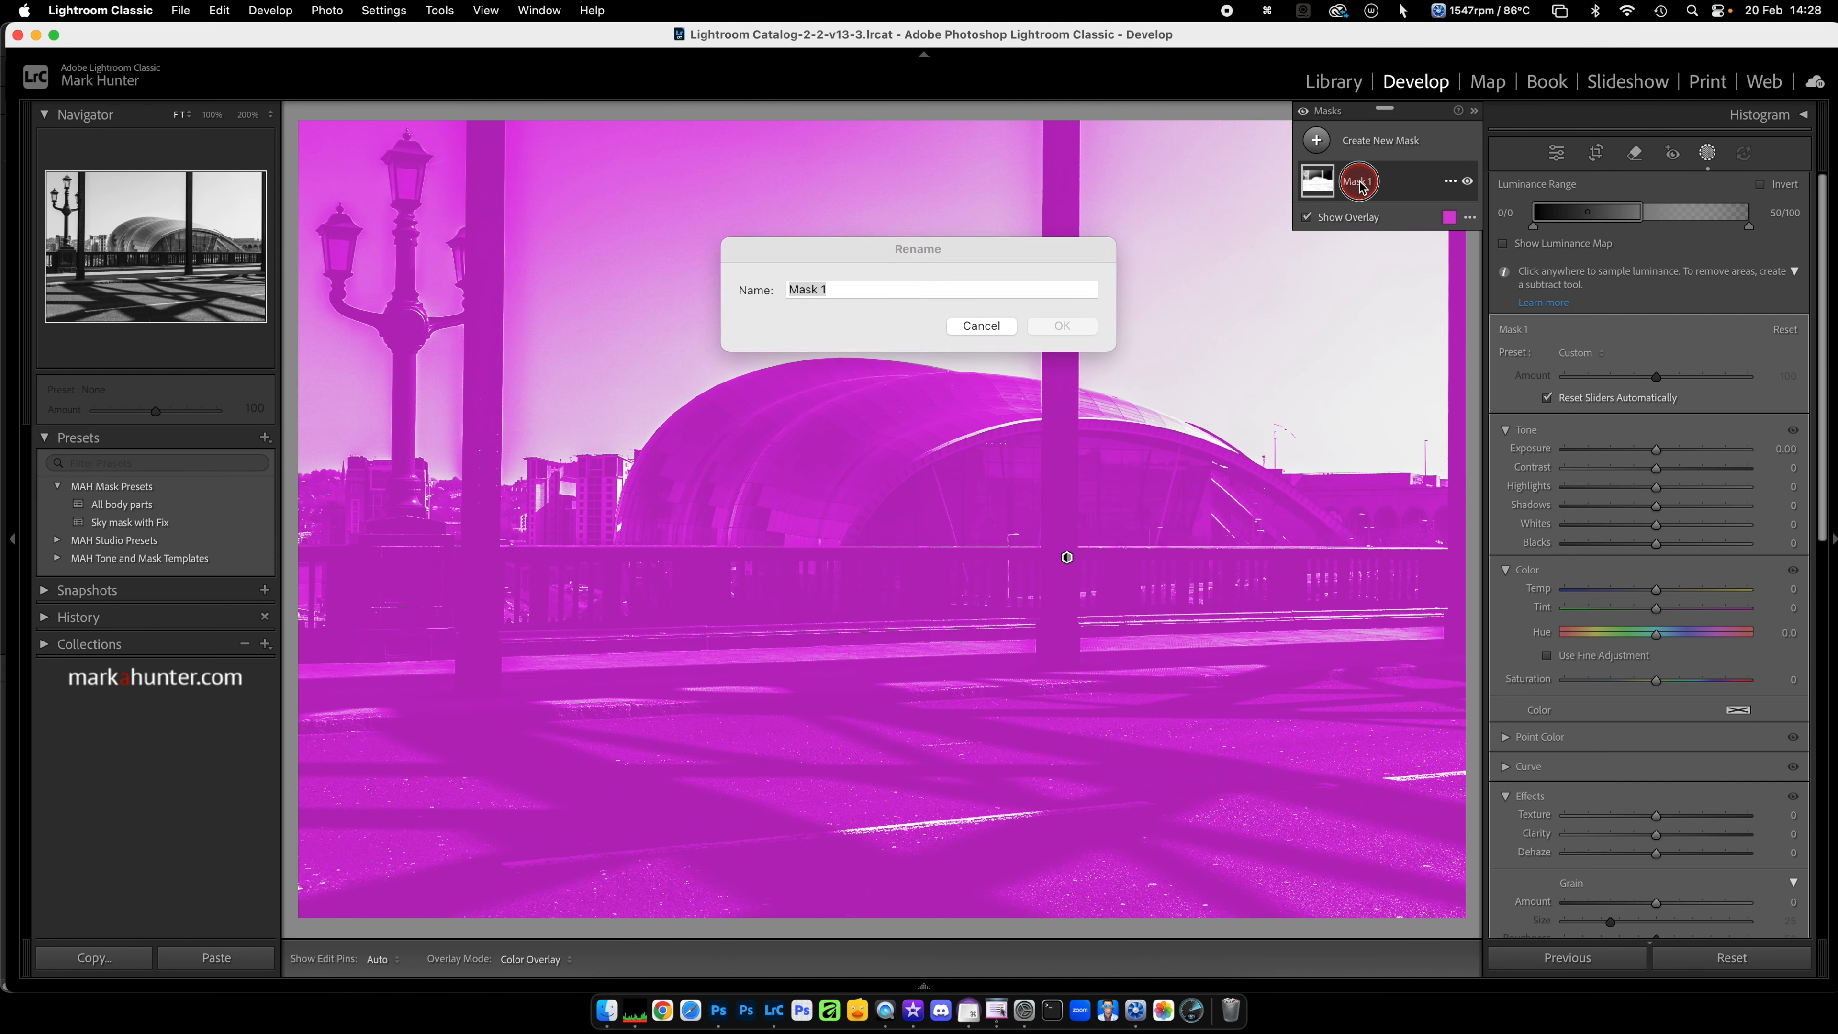
type("Low ")
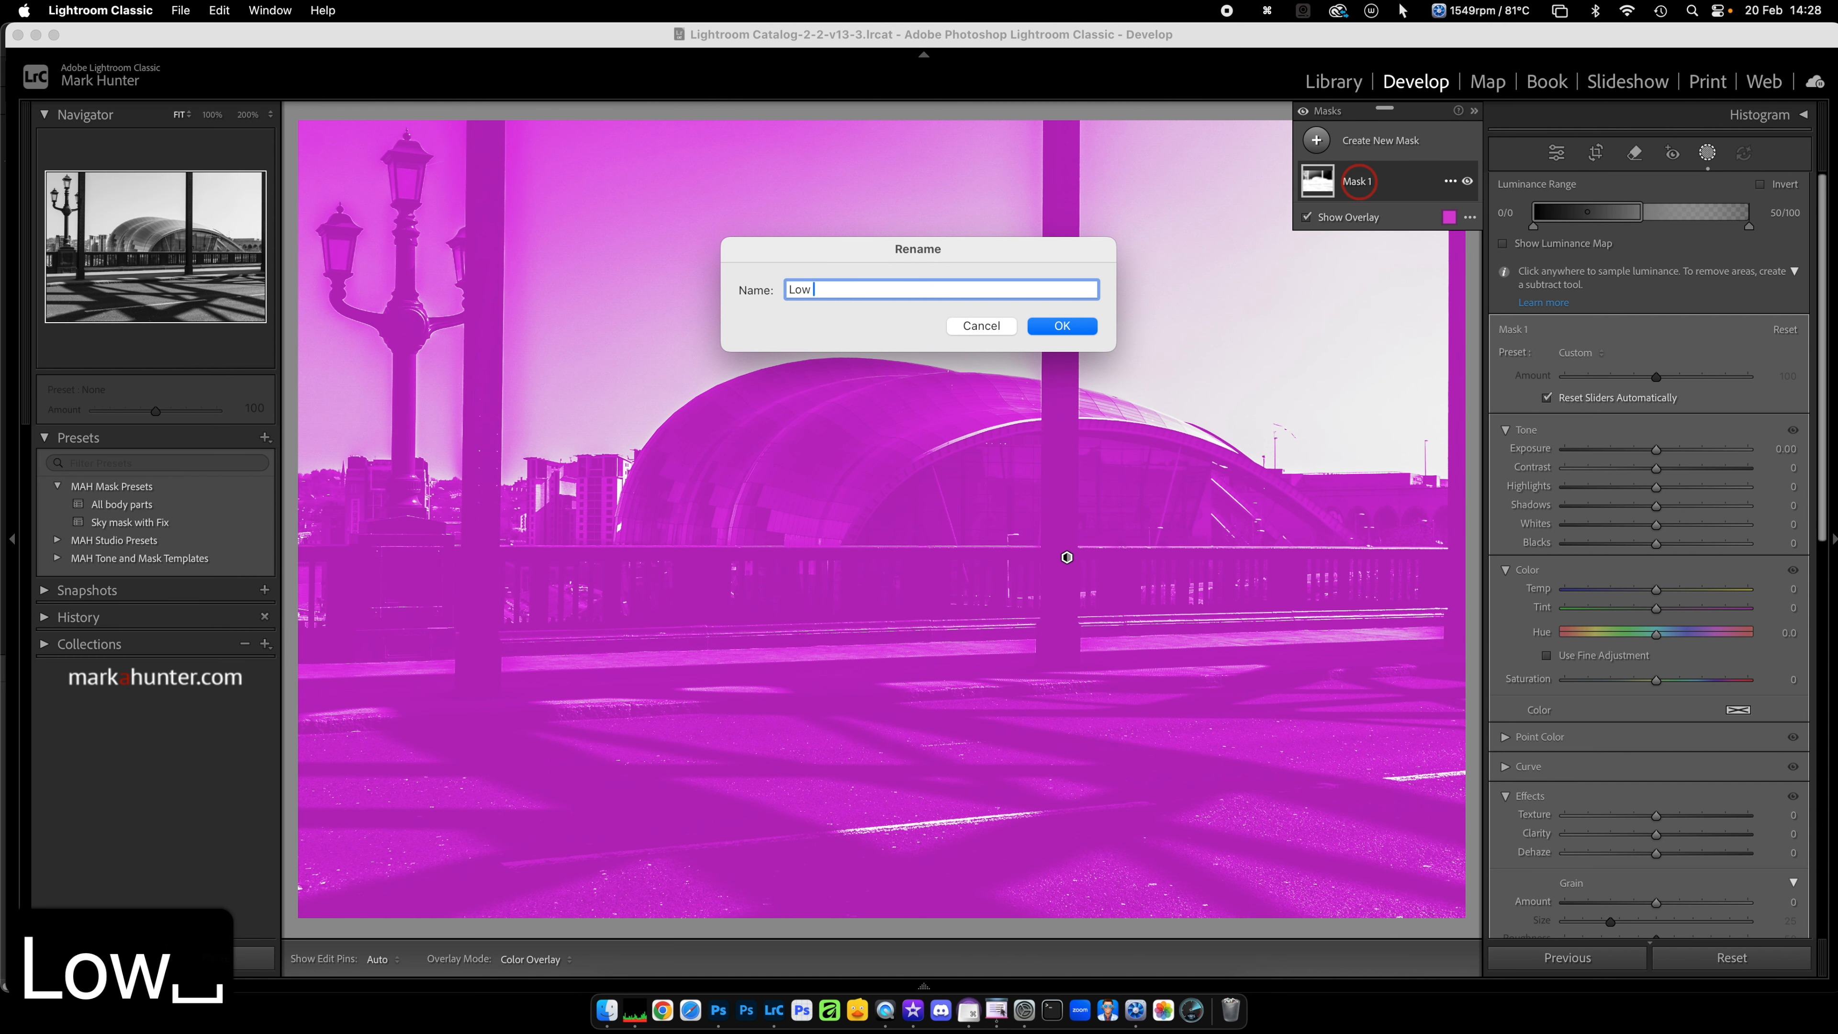
type("Side")
key("Return")
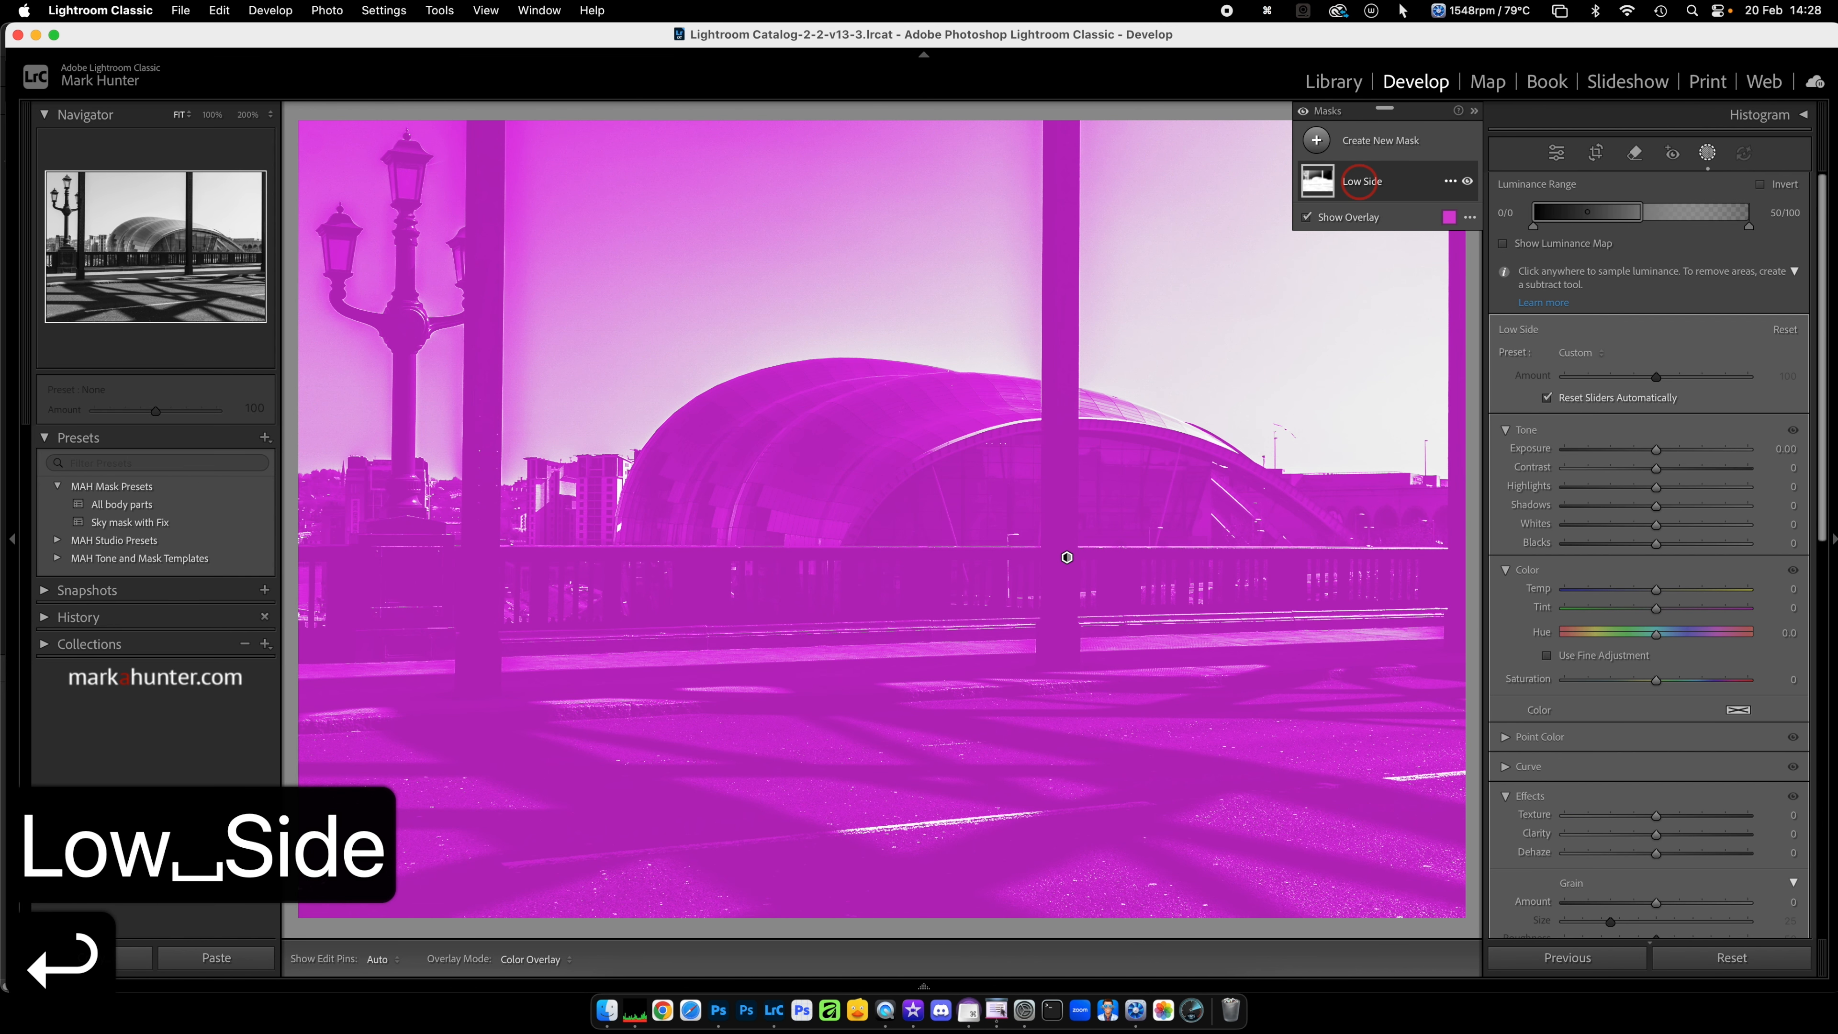
Step: Duplicate the "Low Side" mask and rename the copy "High Side"
right_click(1388, 187)
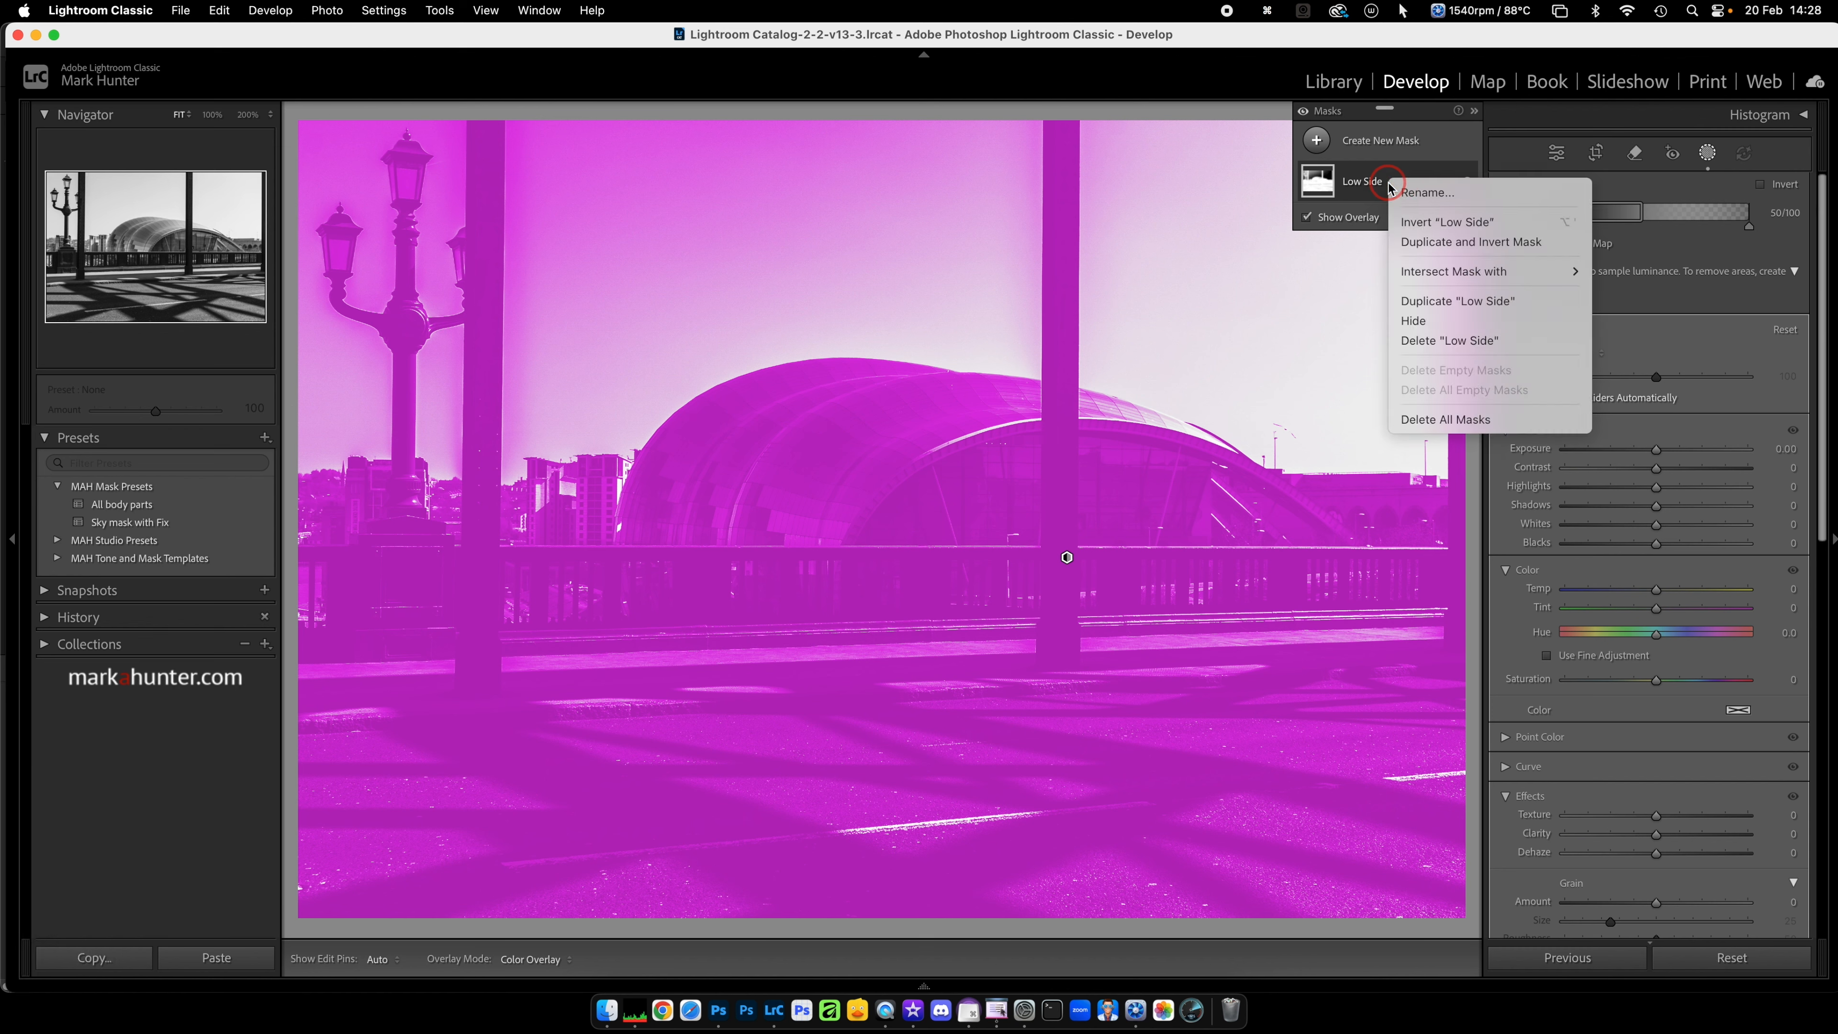
left_click(1455, 302)
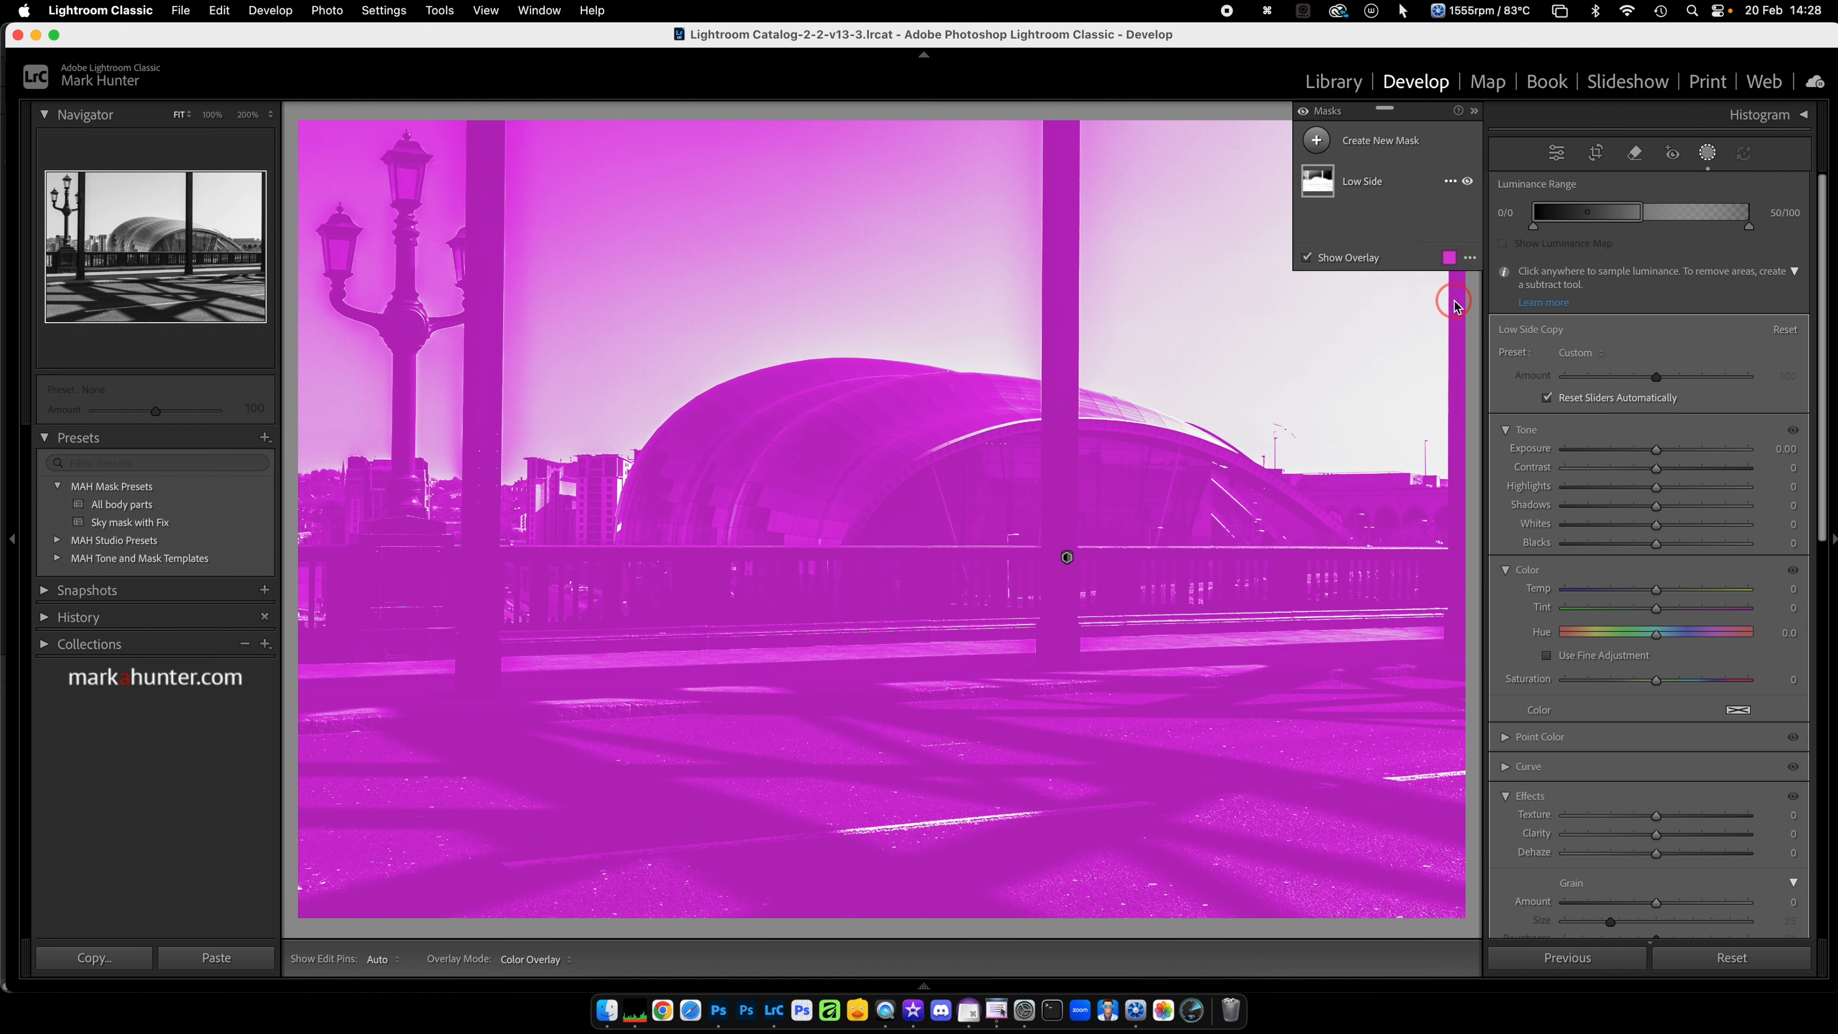
left_click(1375, 190)
double_click(1375, 190)
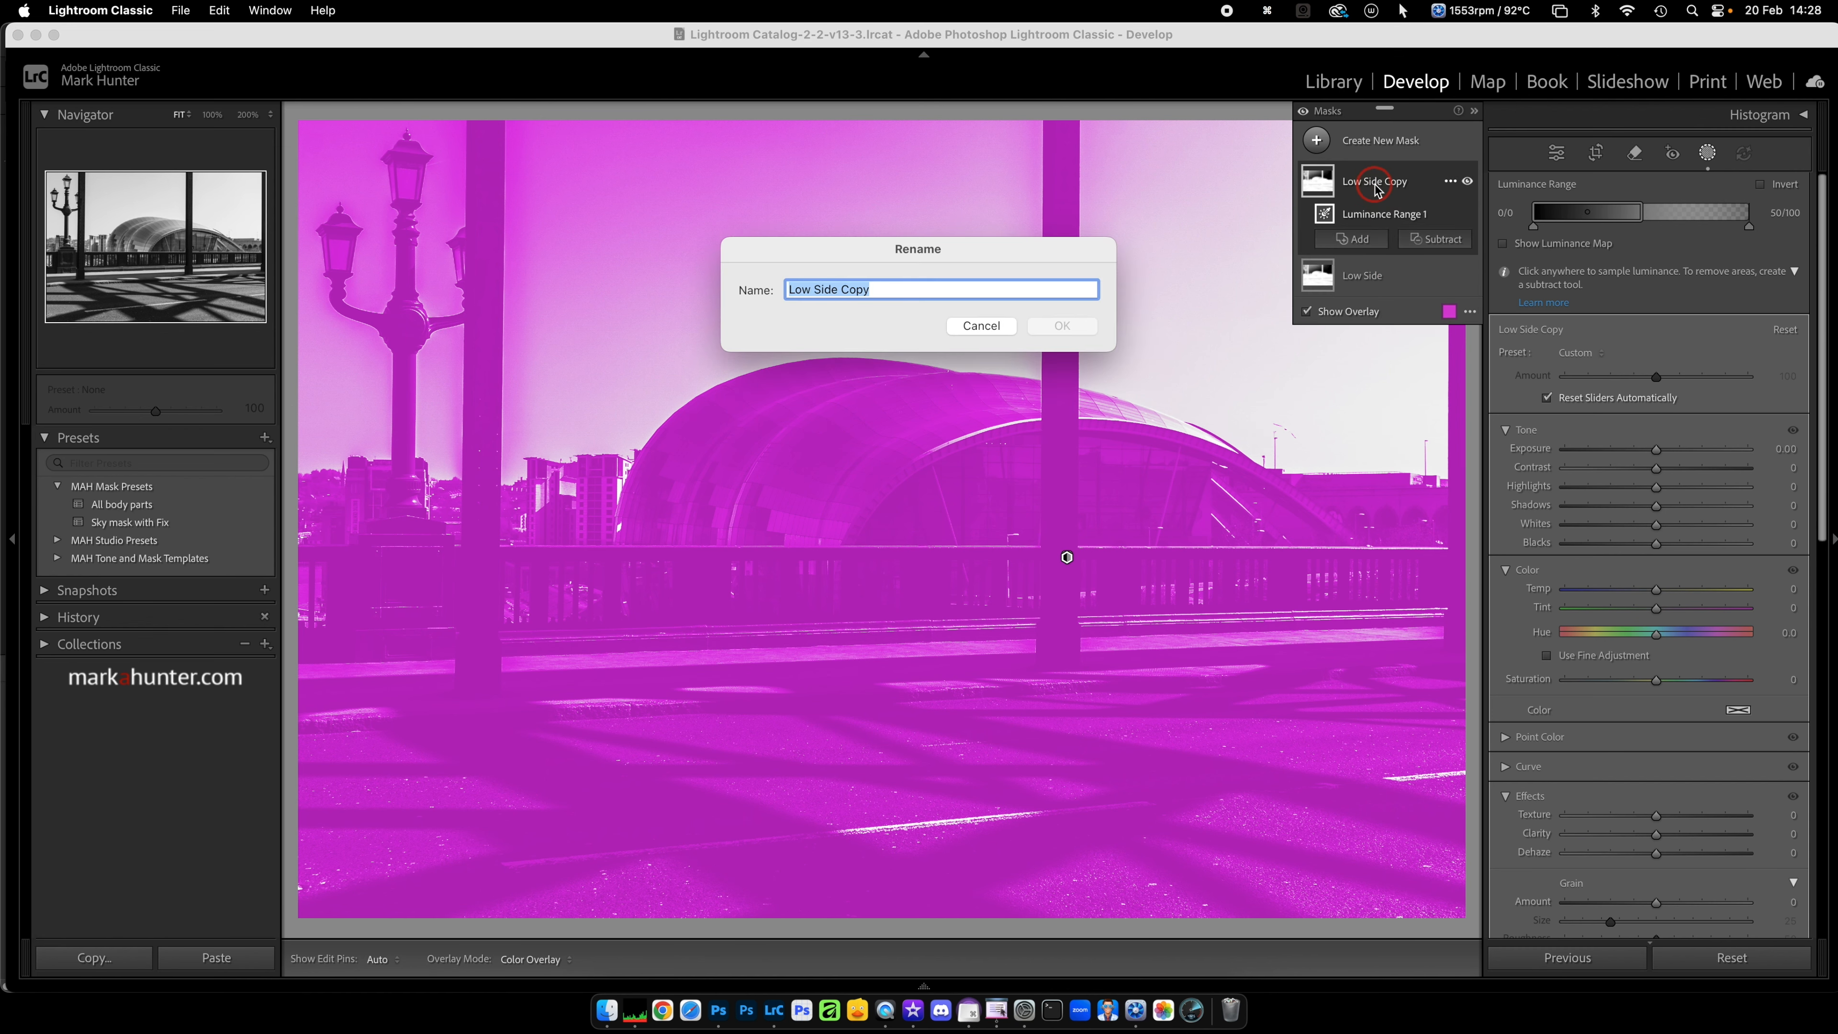
type("High Side")
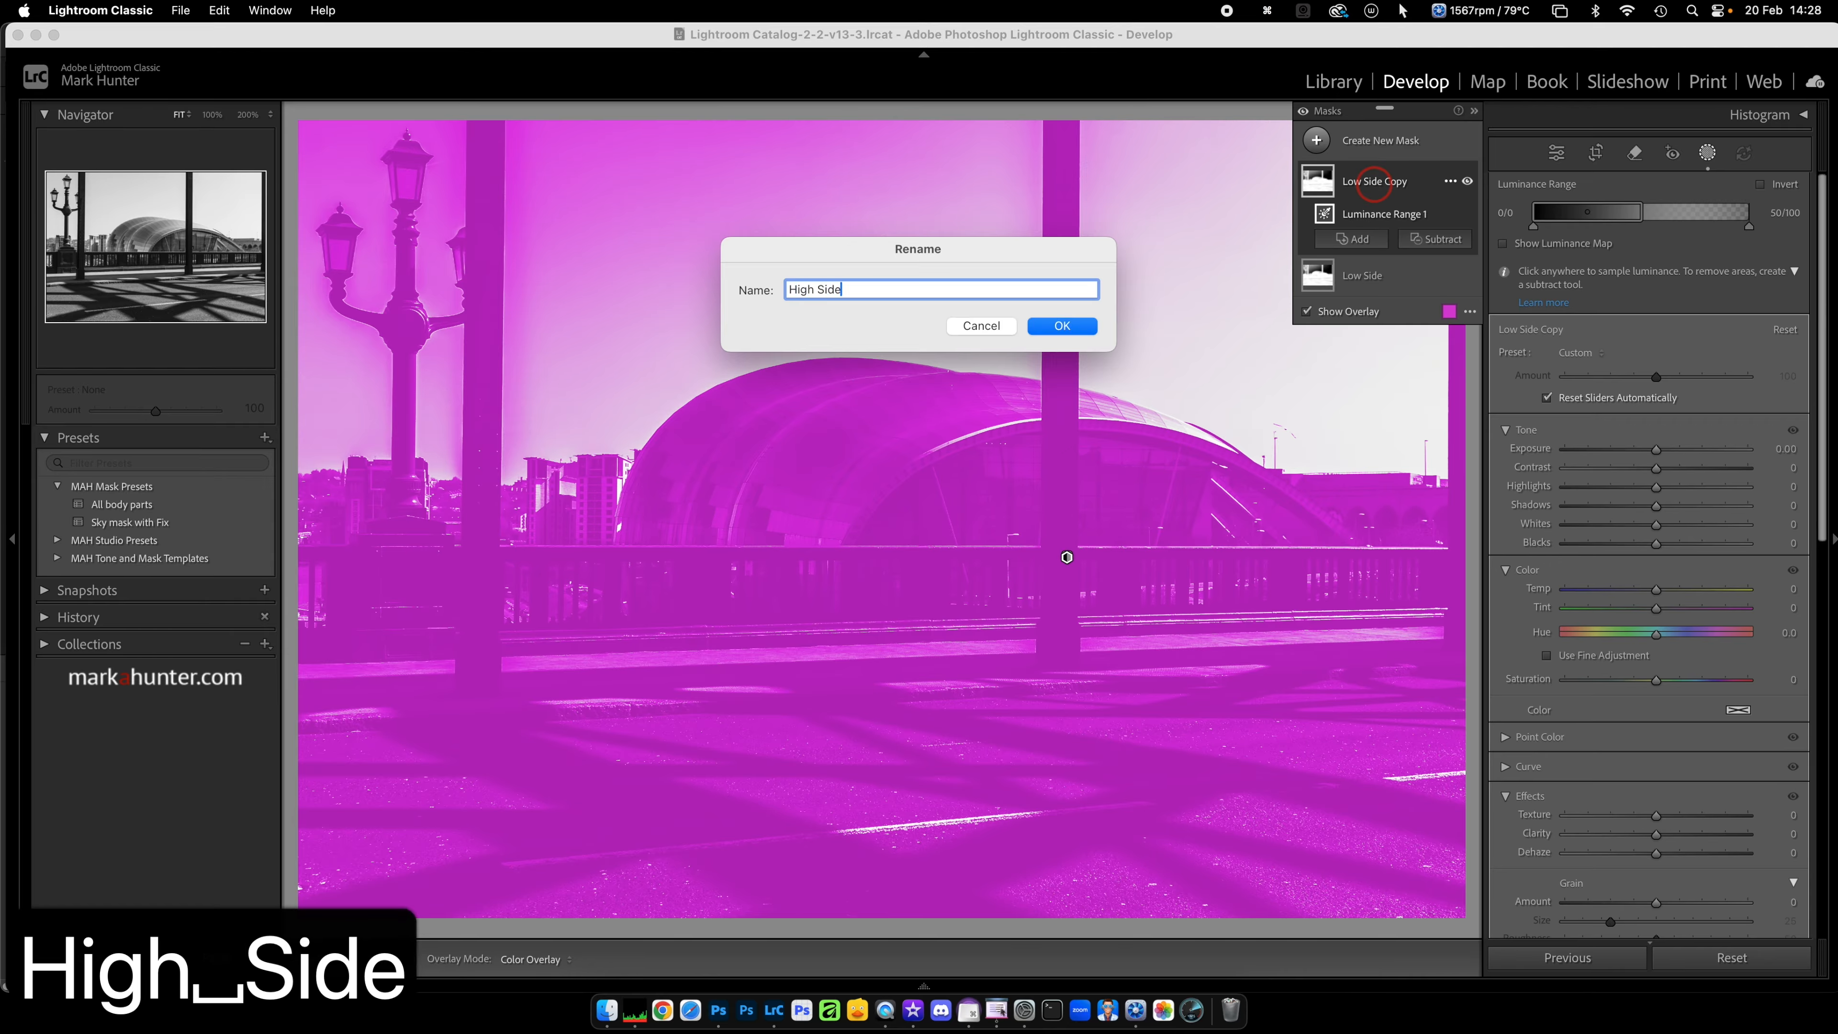
key("Return")
Step: Set the "High Side" mask's luminance range to 50–100 with falloff down to 0, and close masking
left_click_drag(1592, 212, 1725, 214)
left_click(1710, 235)
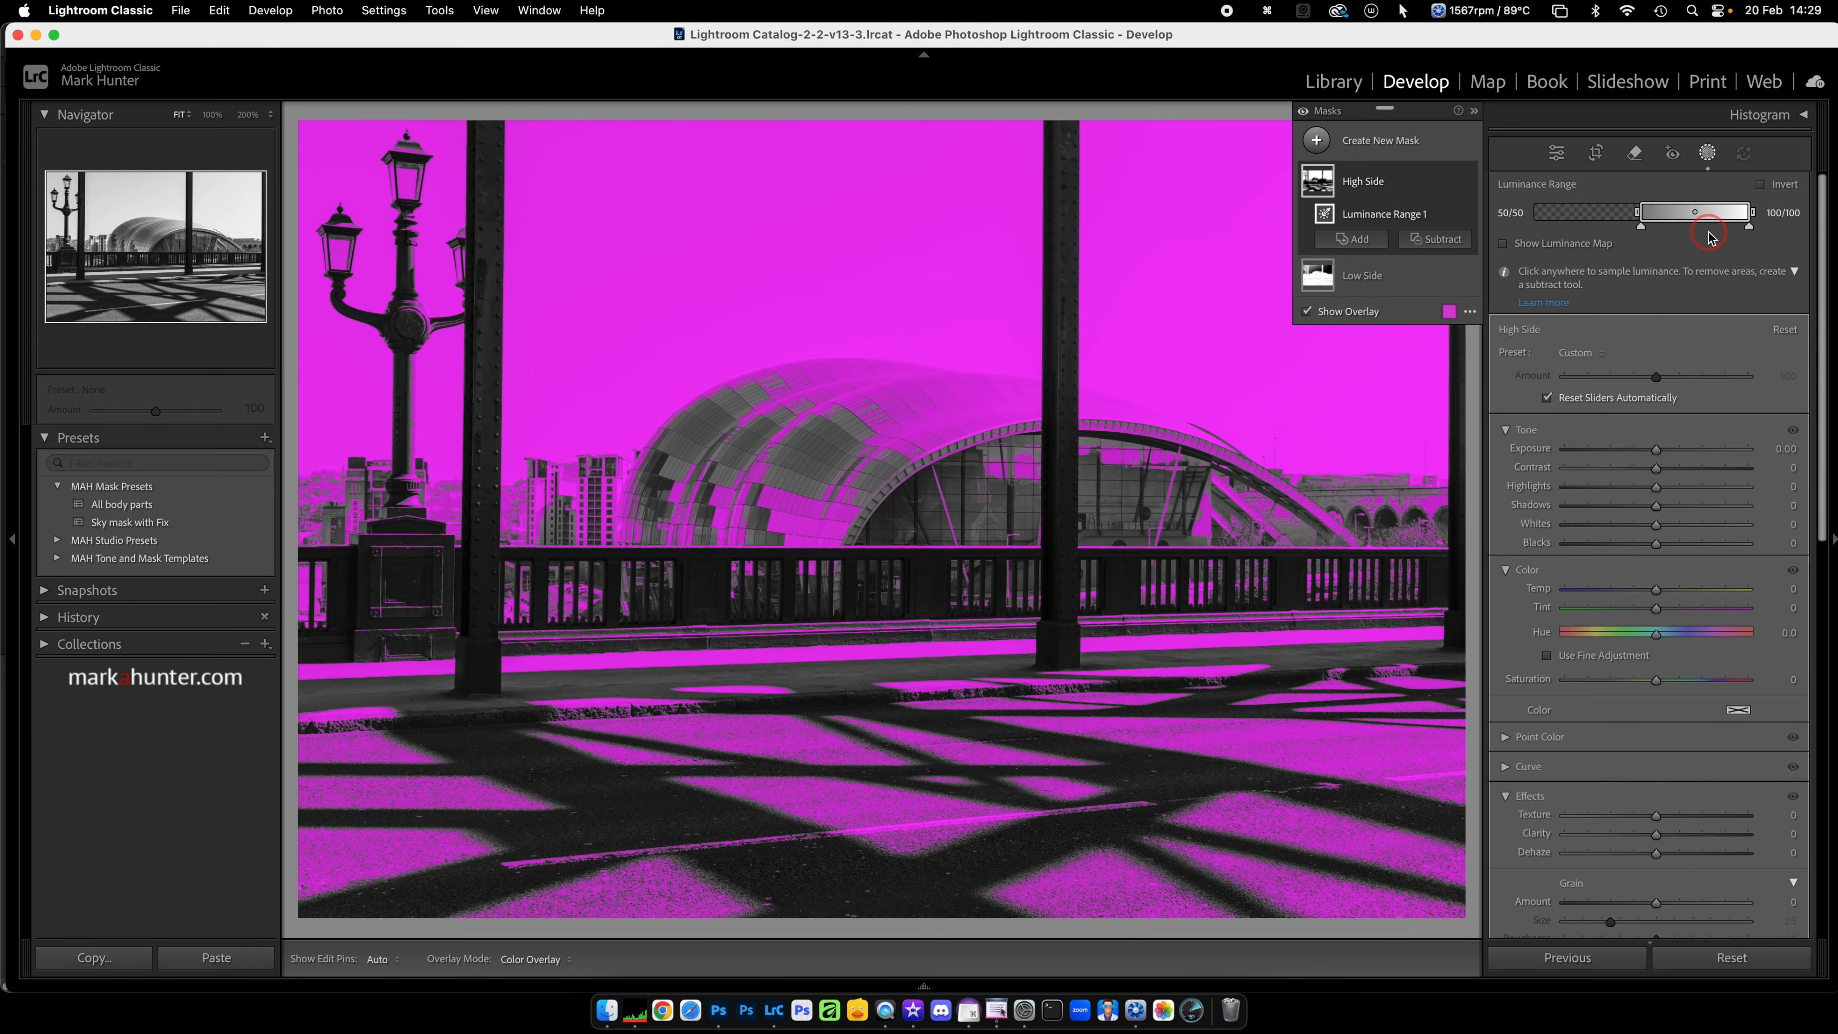
left_click_drag(1641, 229, 1531, 230)
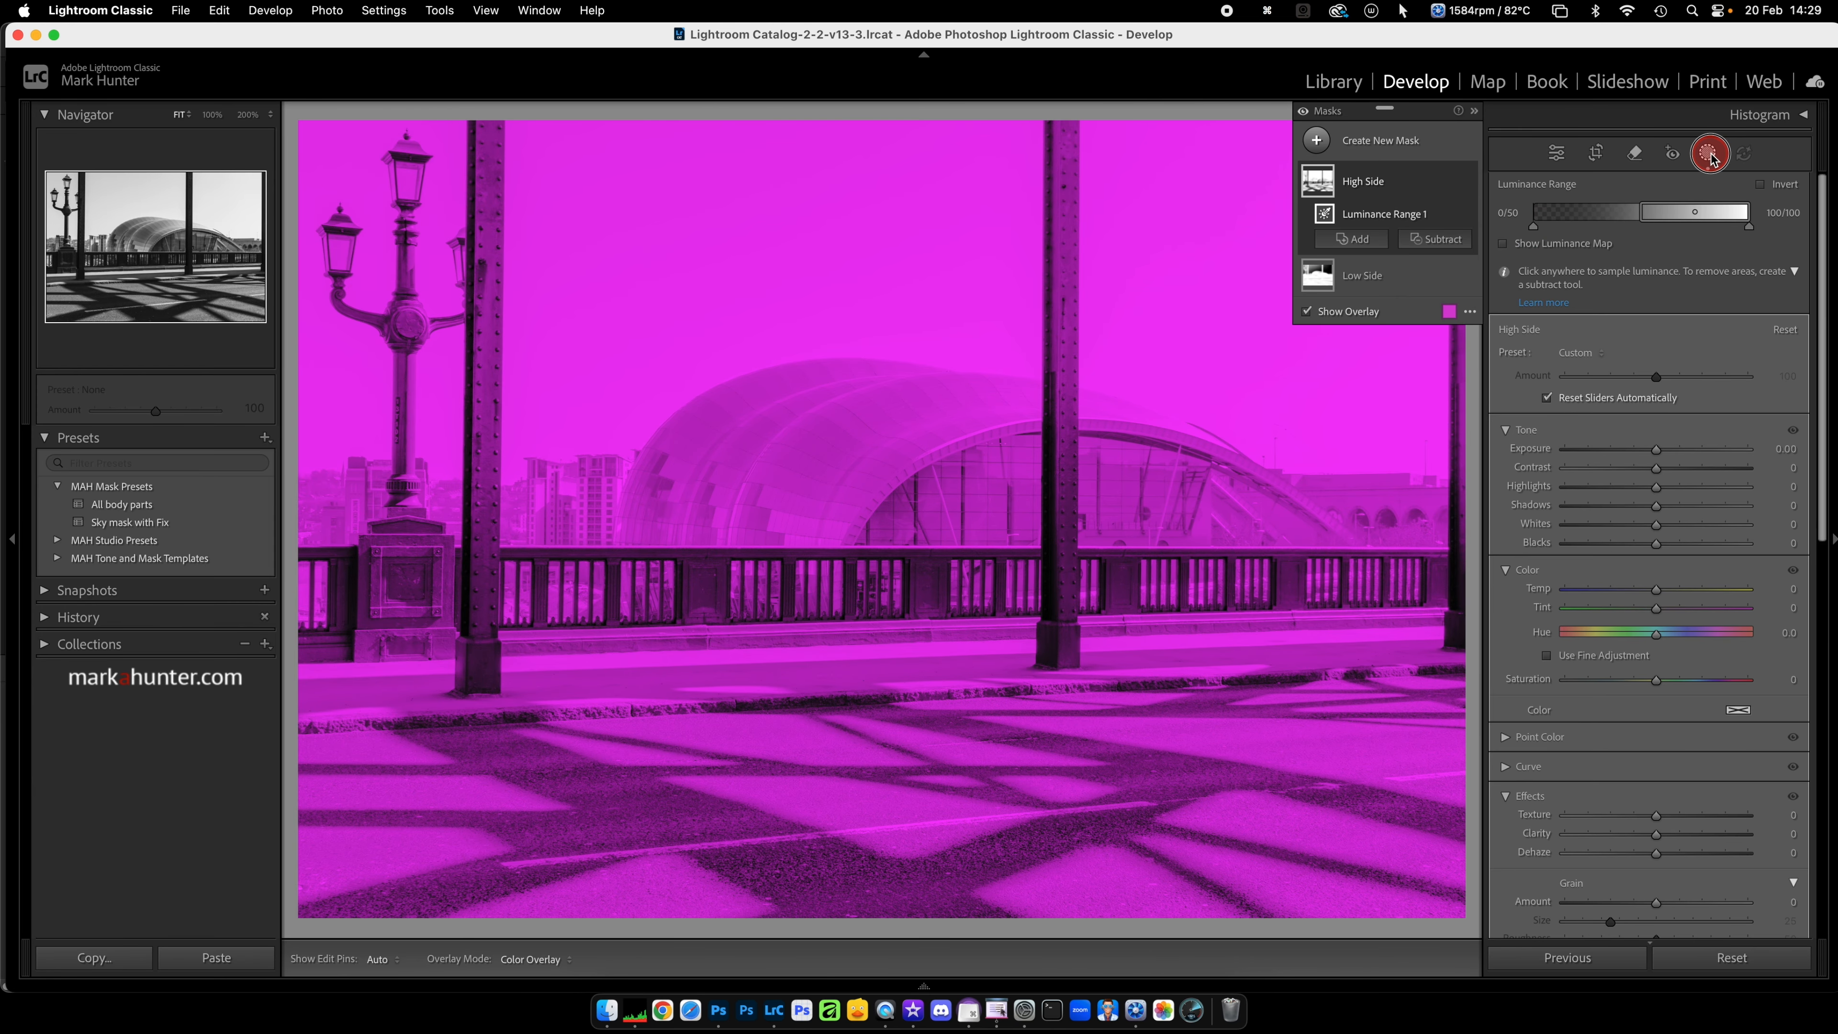
left_click(1709, 153)
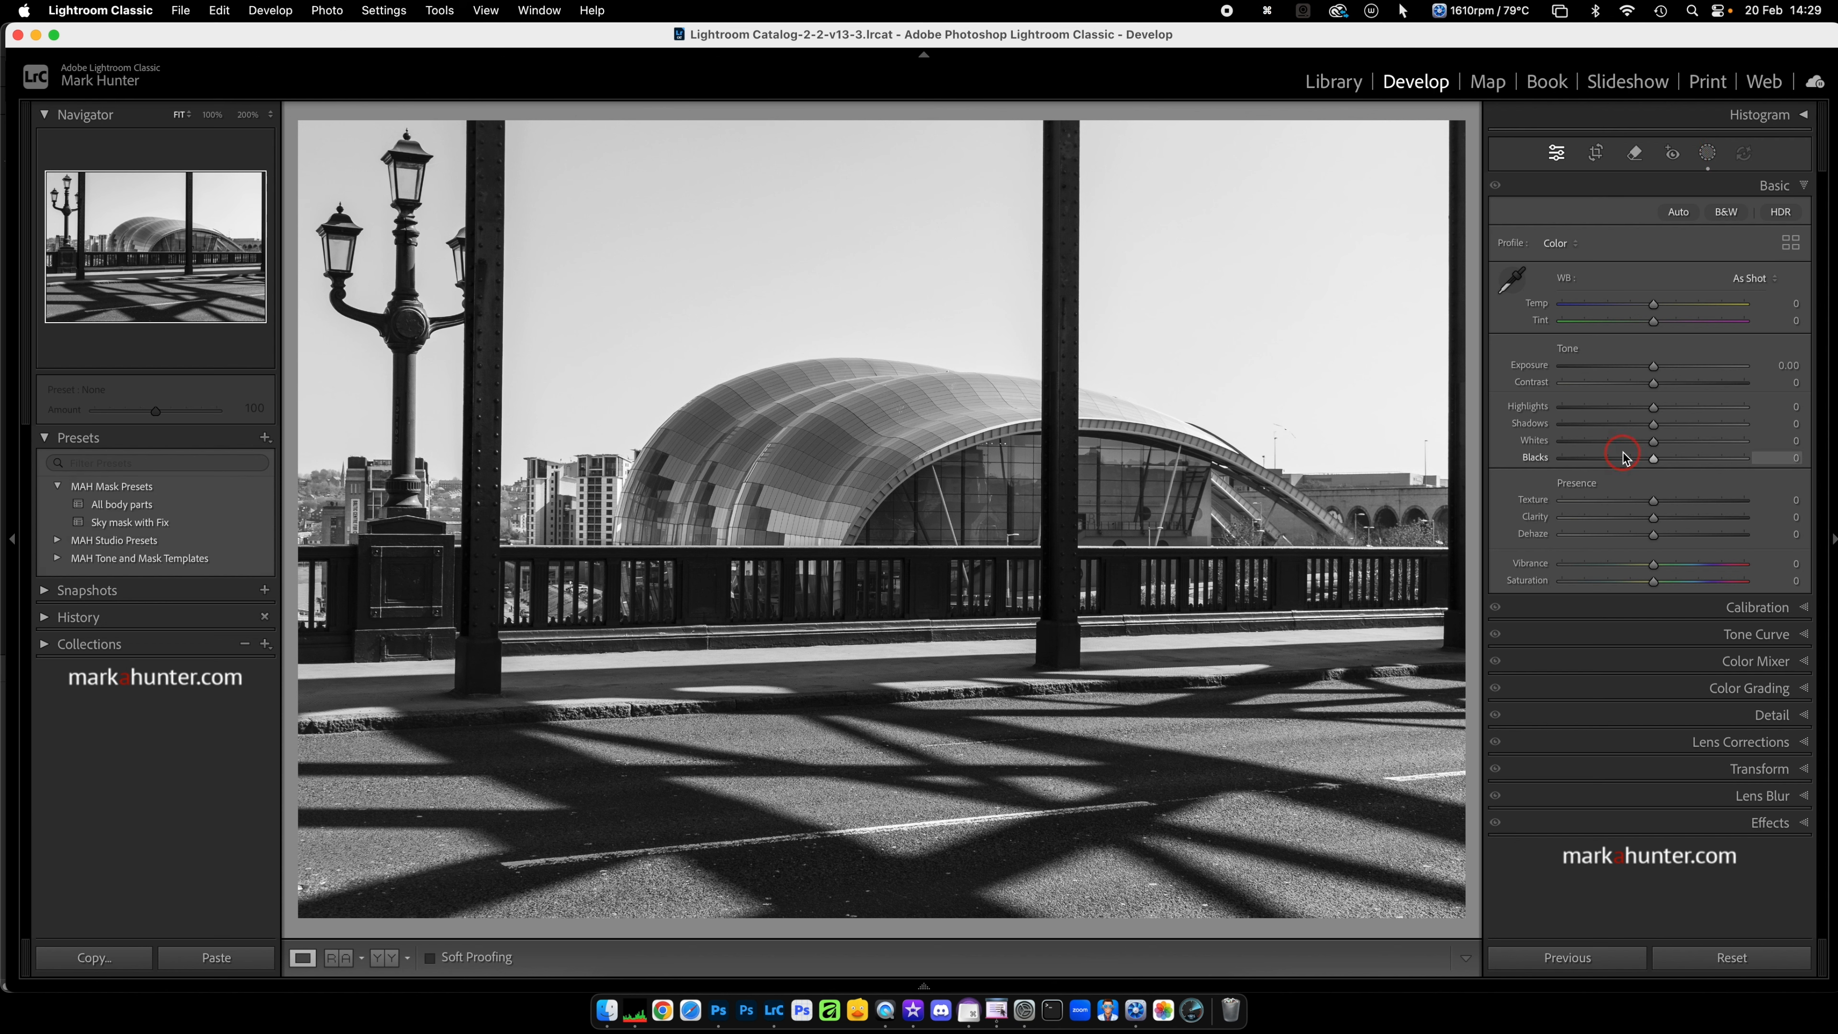
left_click(1708, 155)
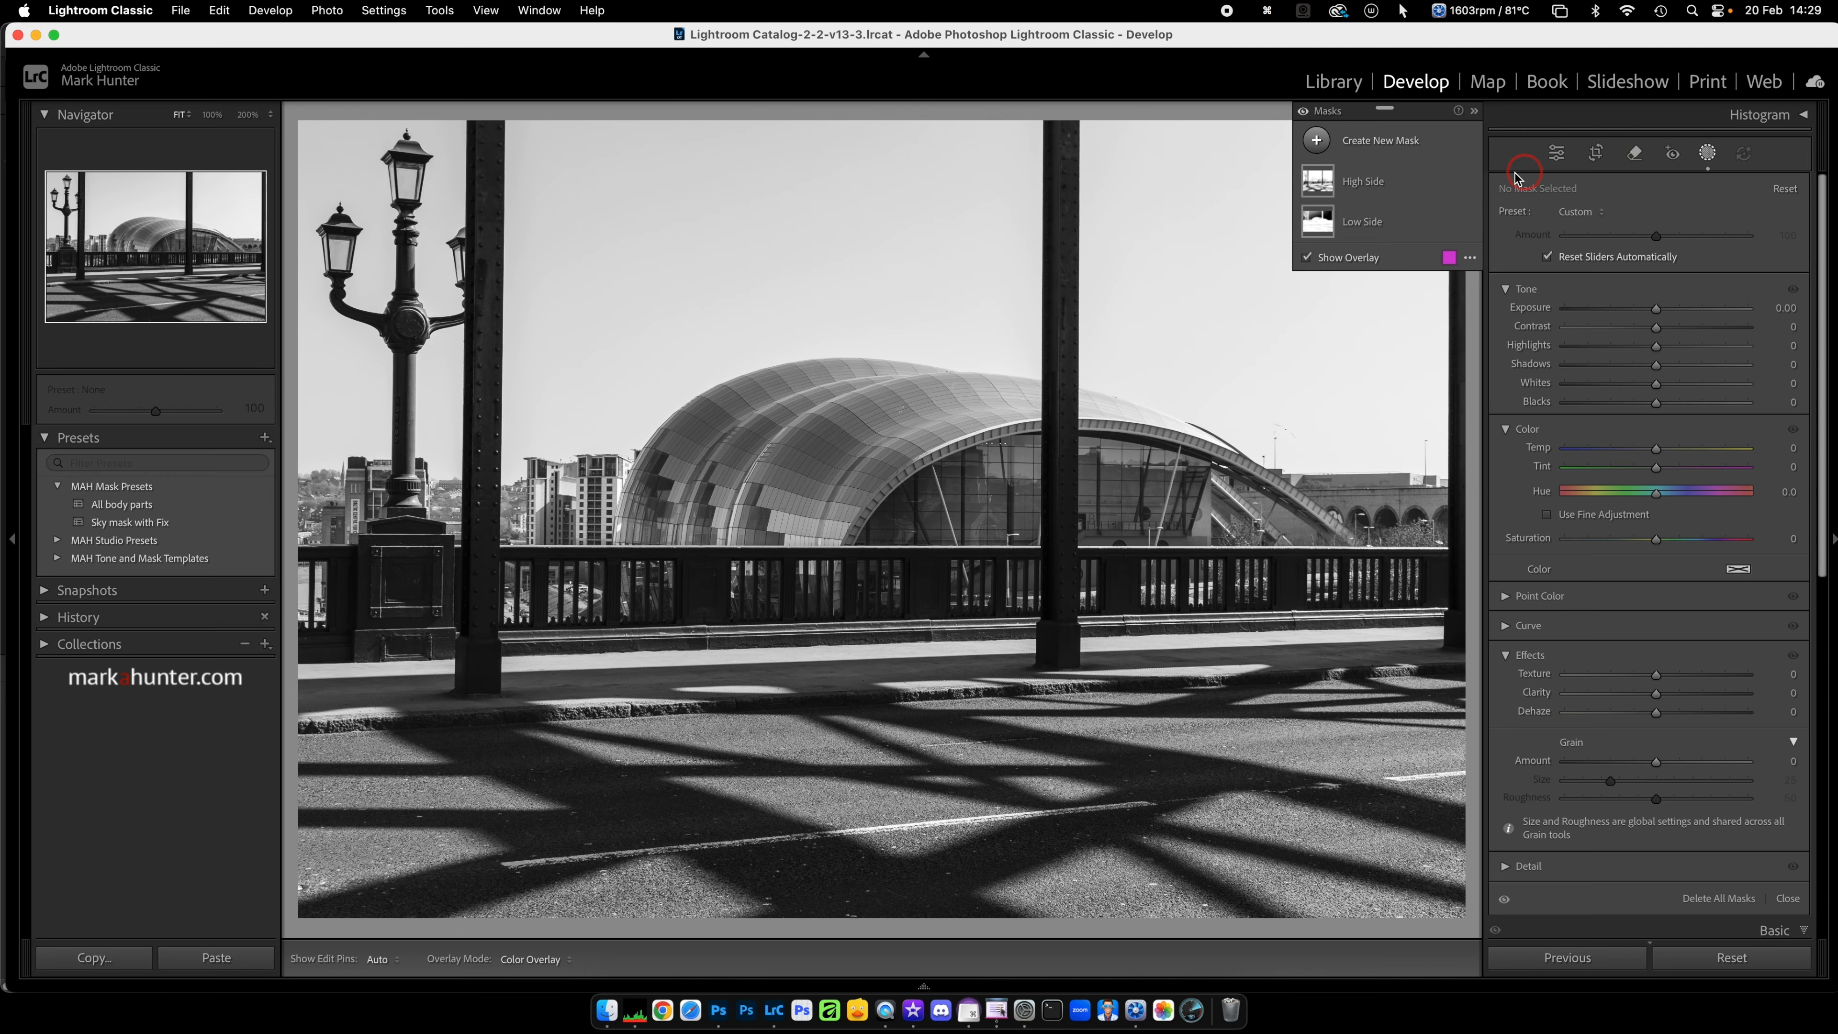
left_click(1709, 154)
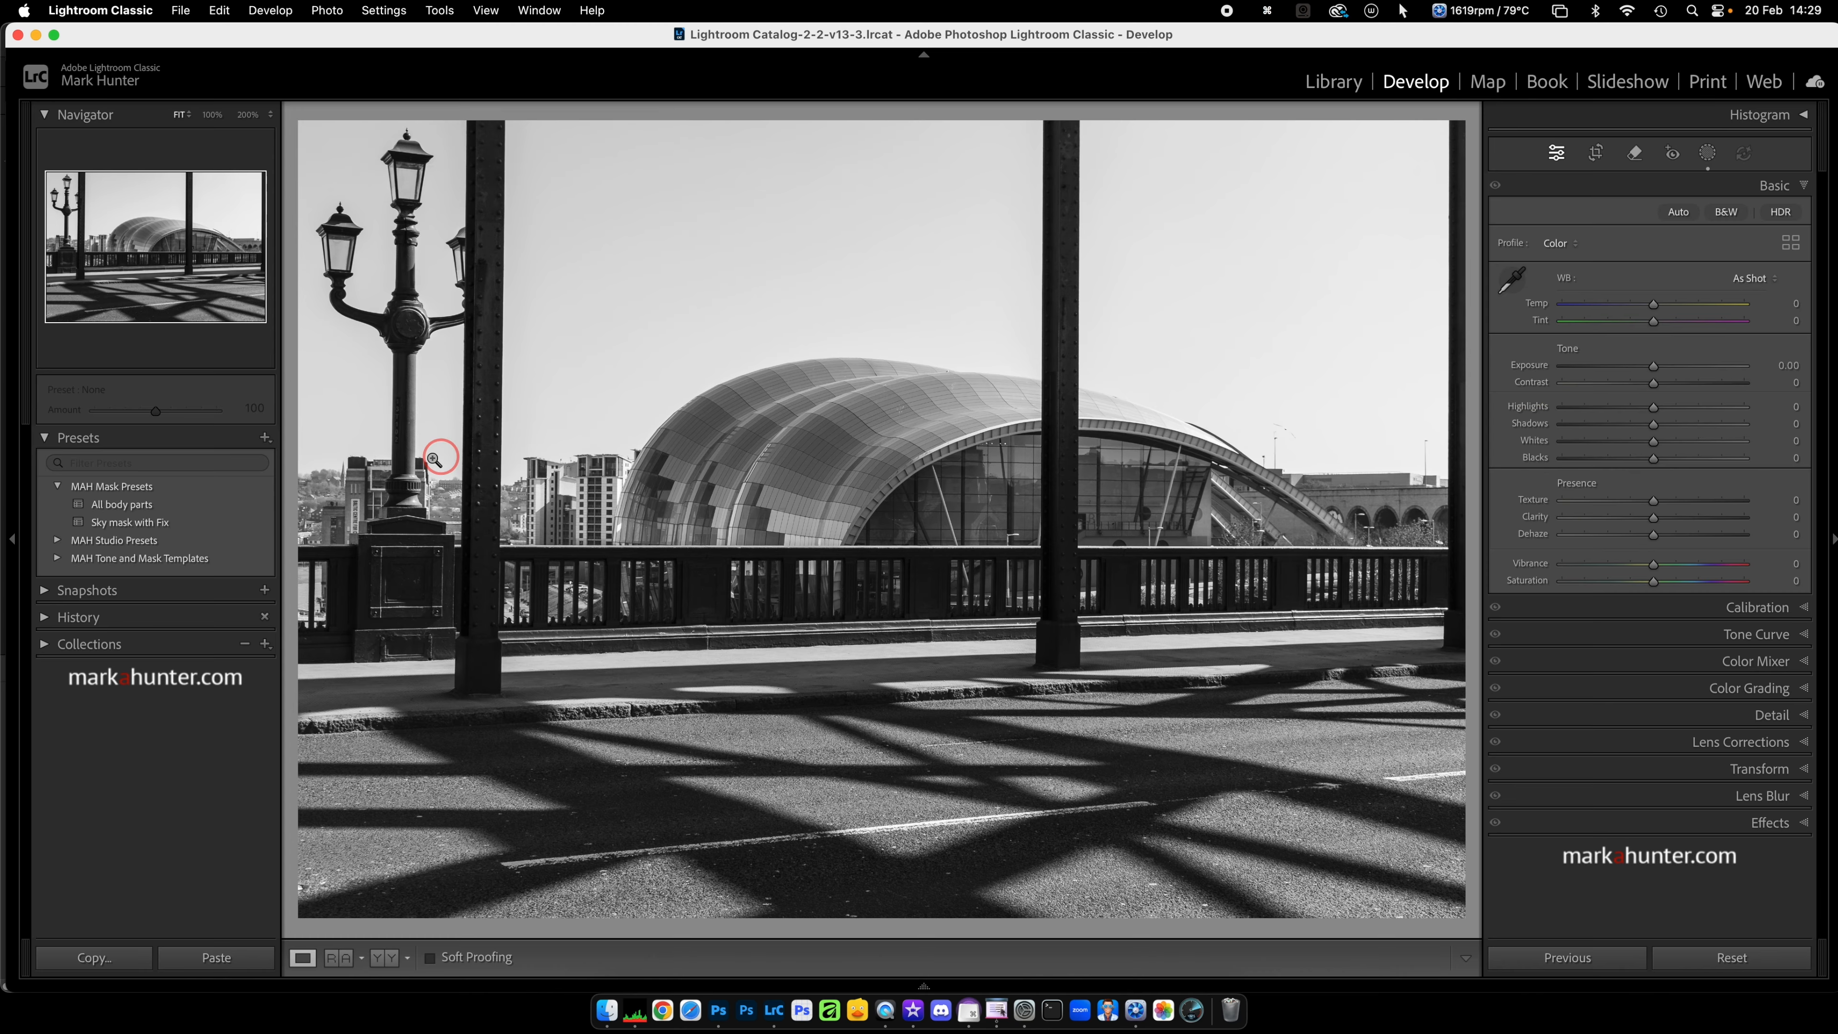
Step: Create a develop preset named "High Low Side" in the MAH Mask Presets group, including the High Side and Low Side masks
left_click(265, 438)
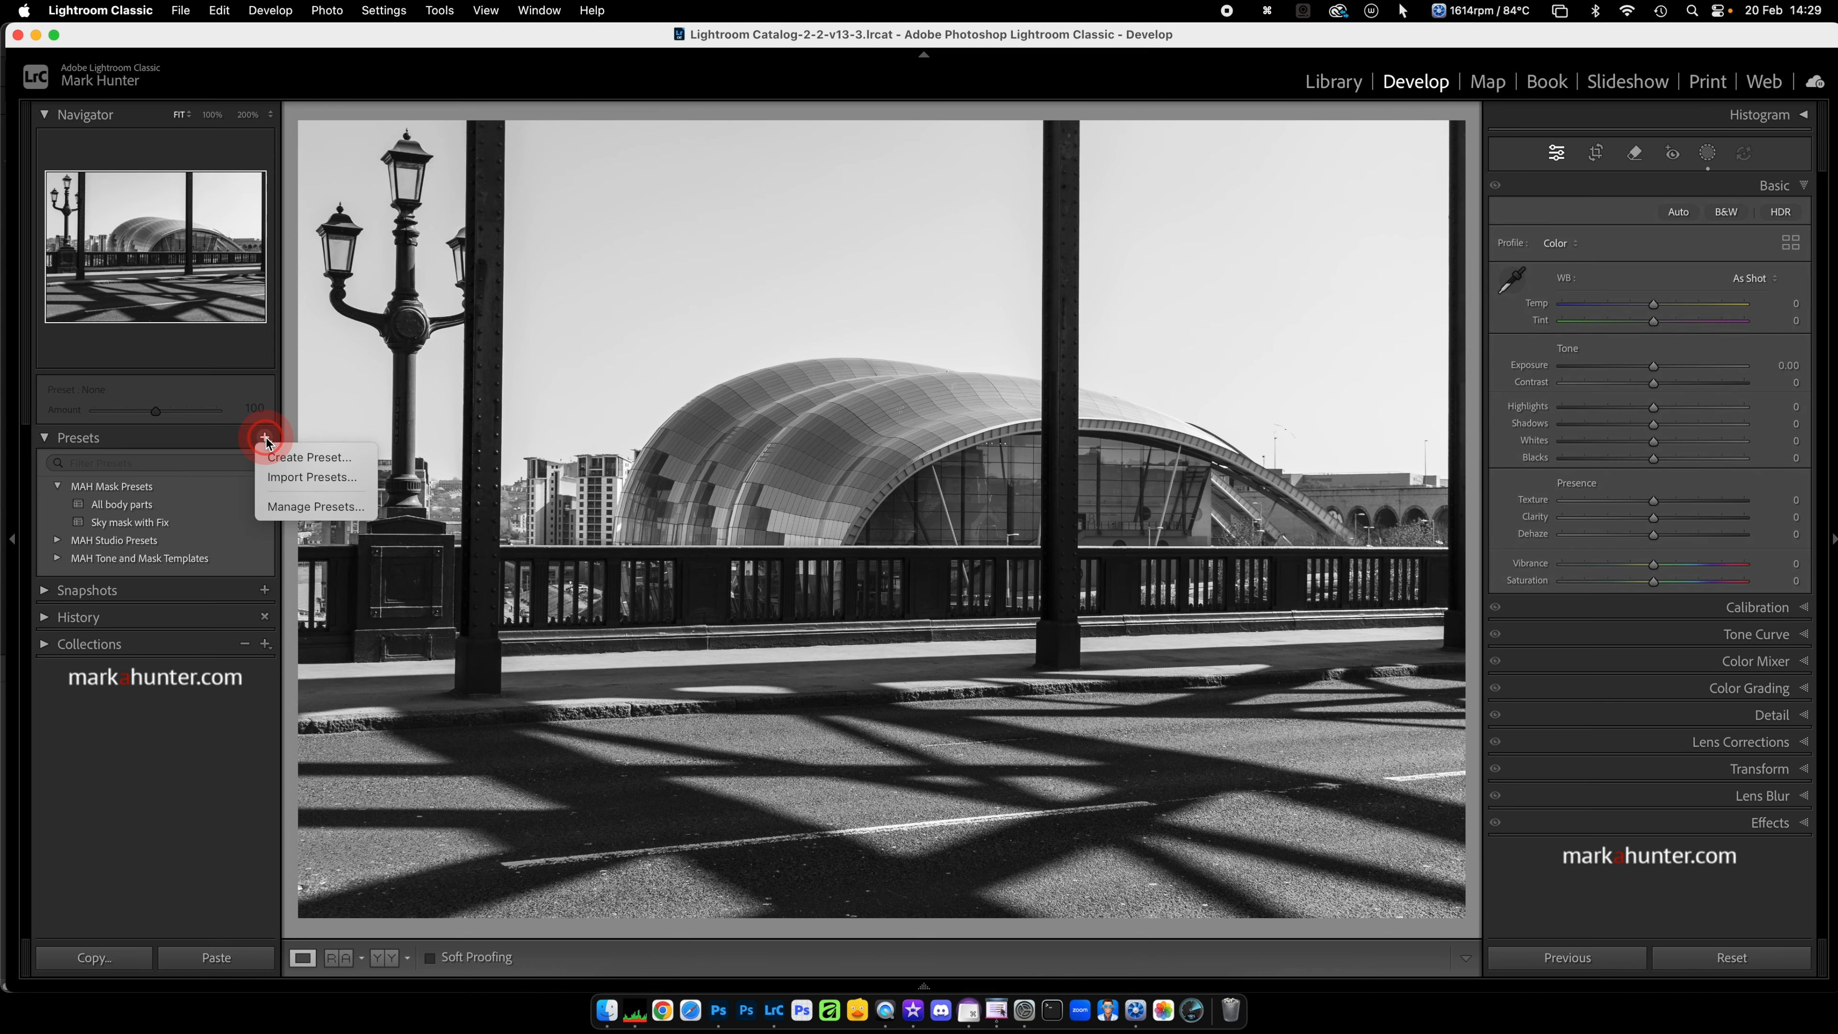
left_click(290, 464)
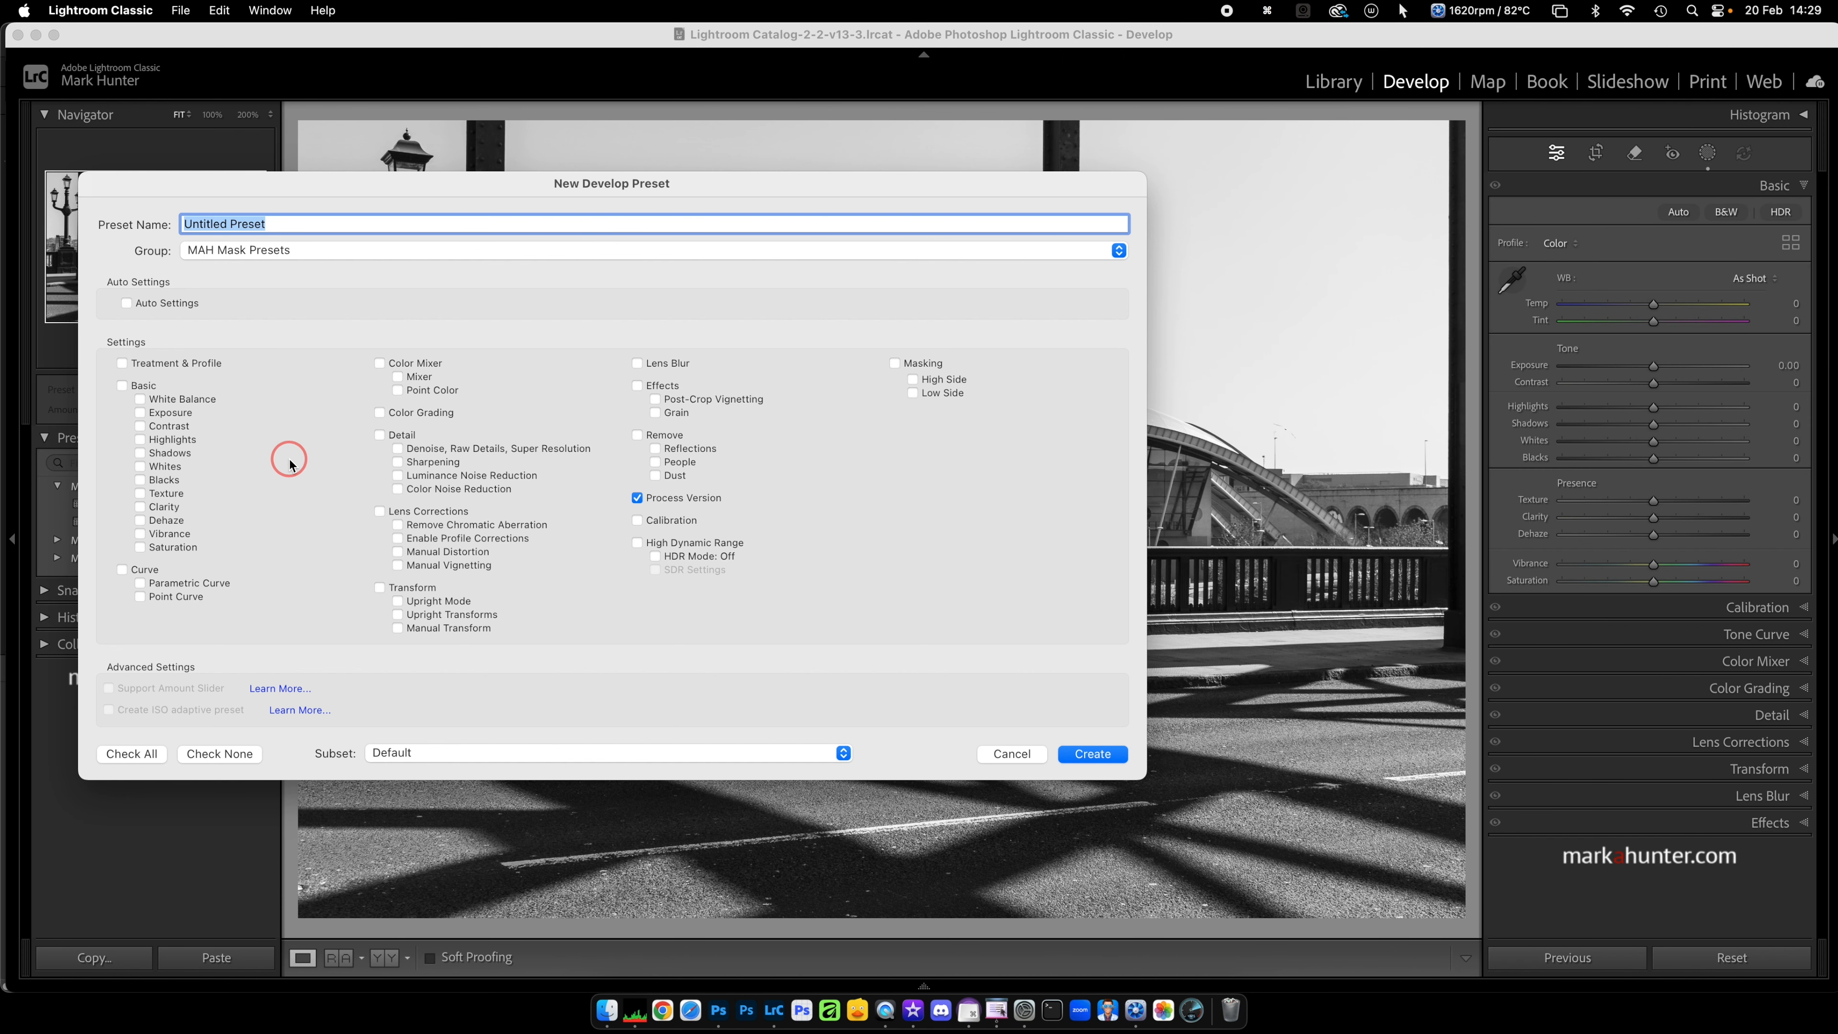
type("High ")
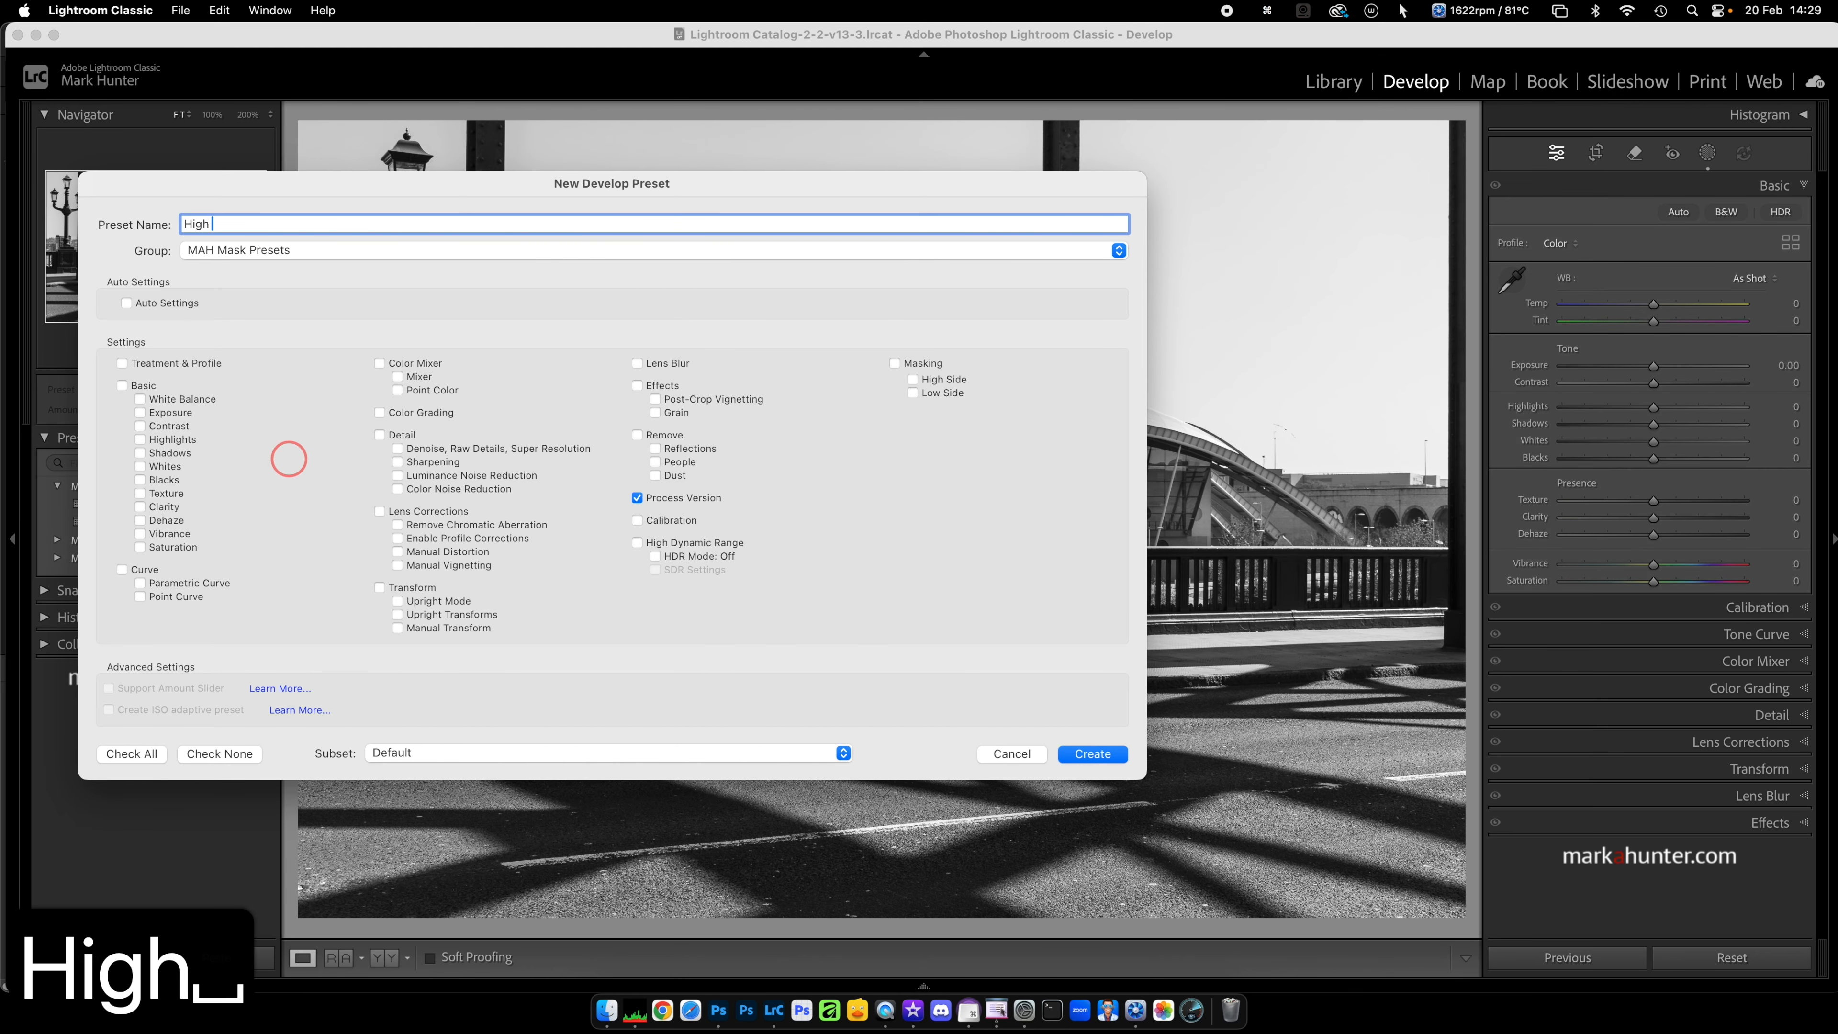
type("Low Side")
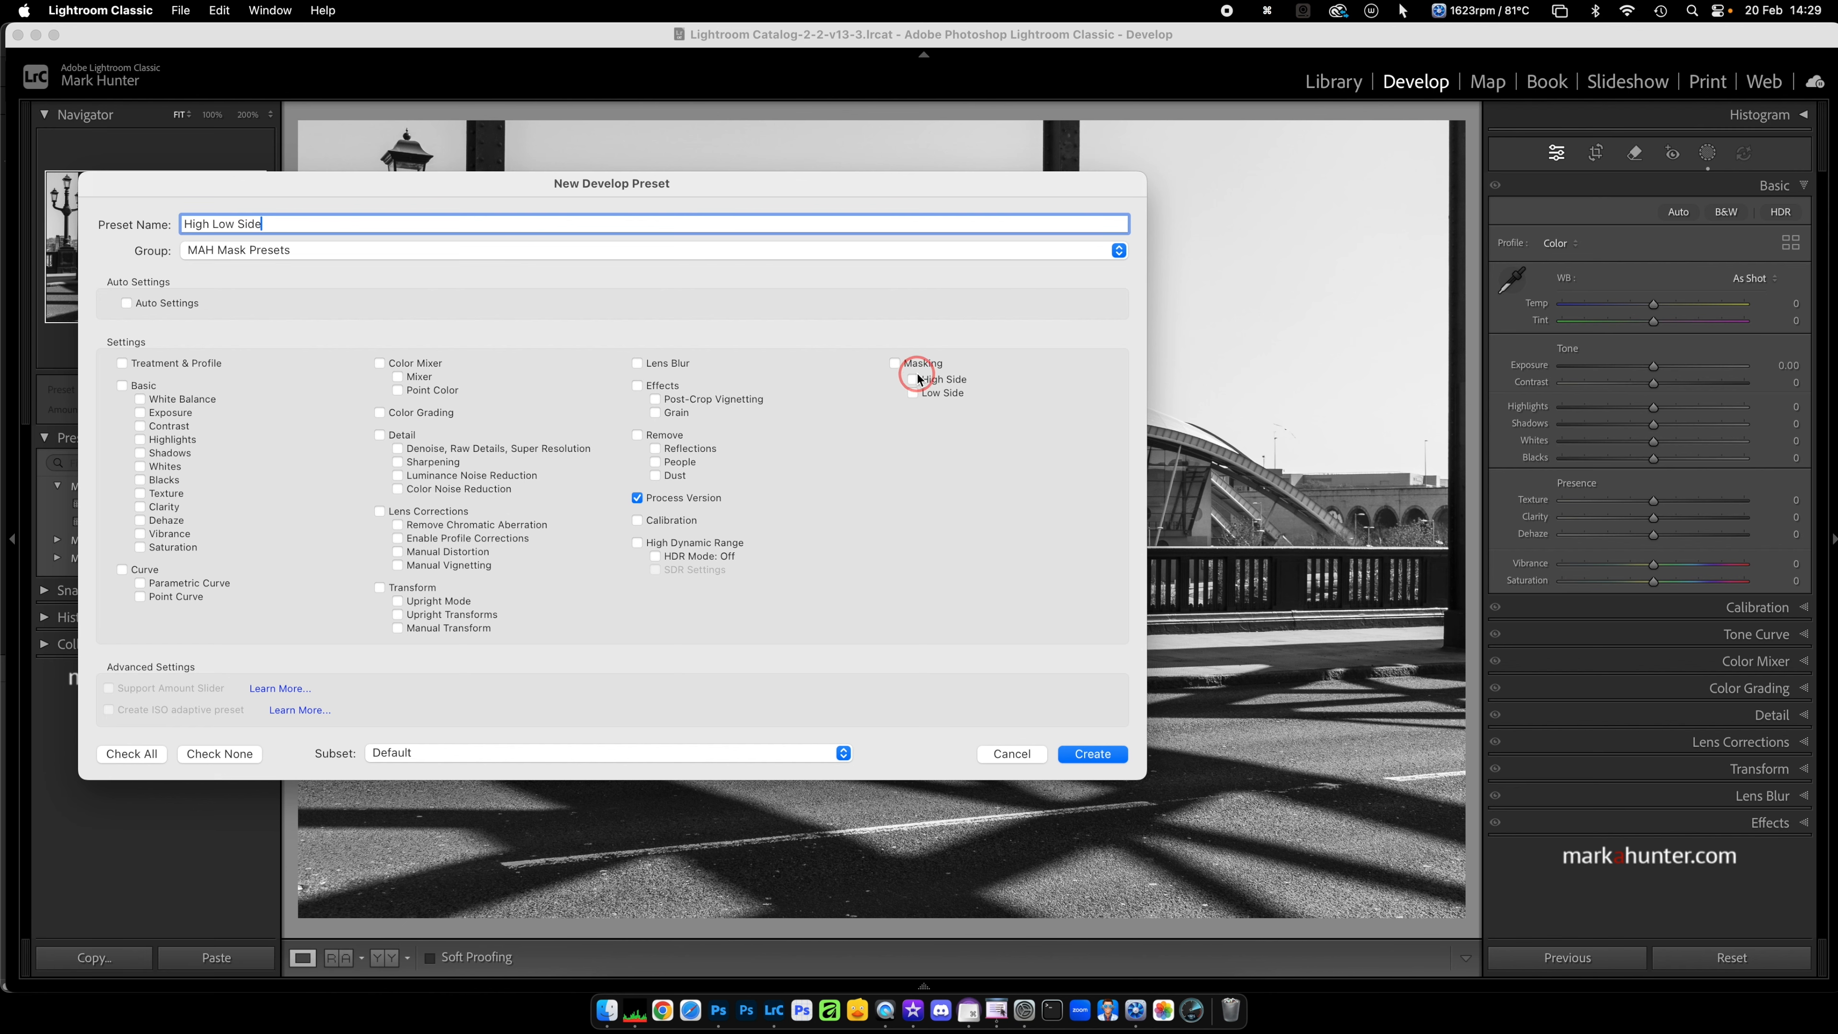
left_click(895, 364)
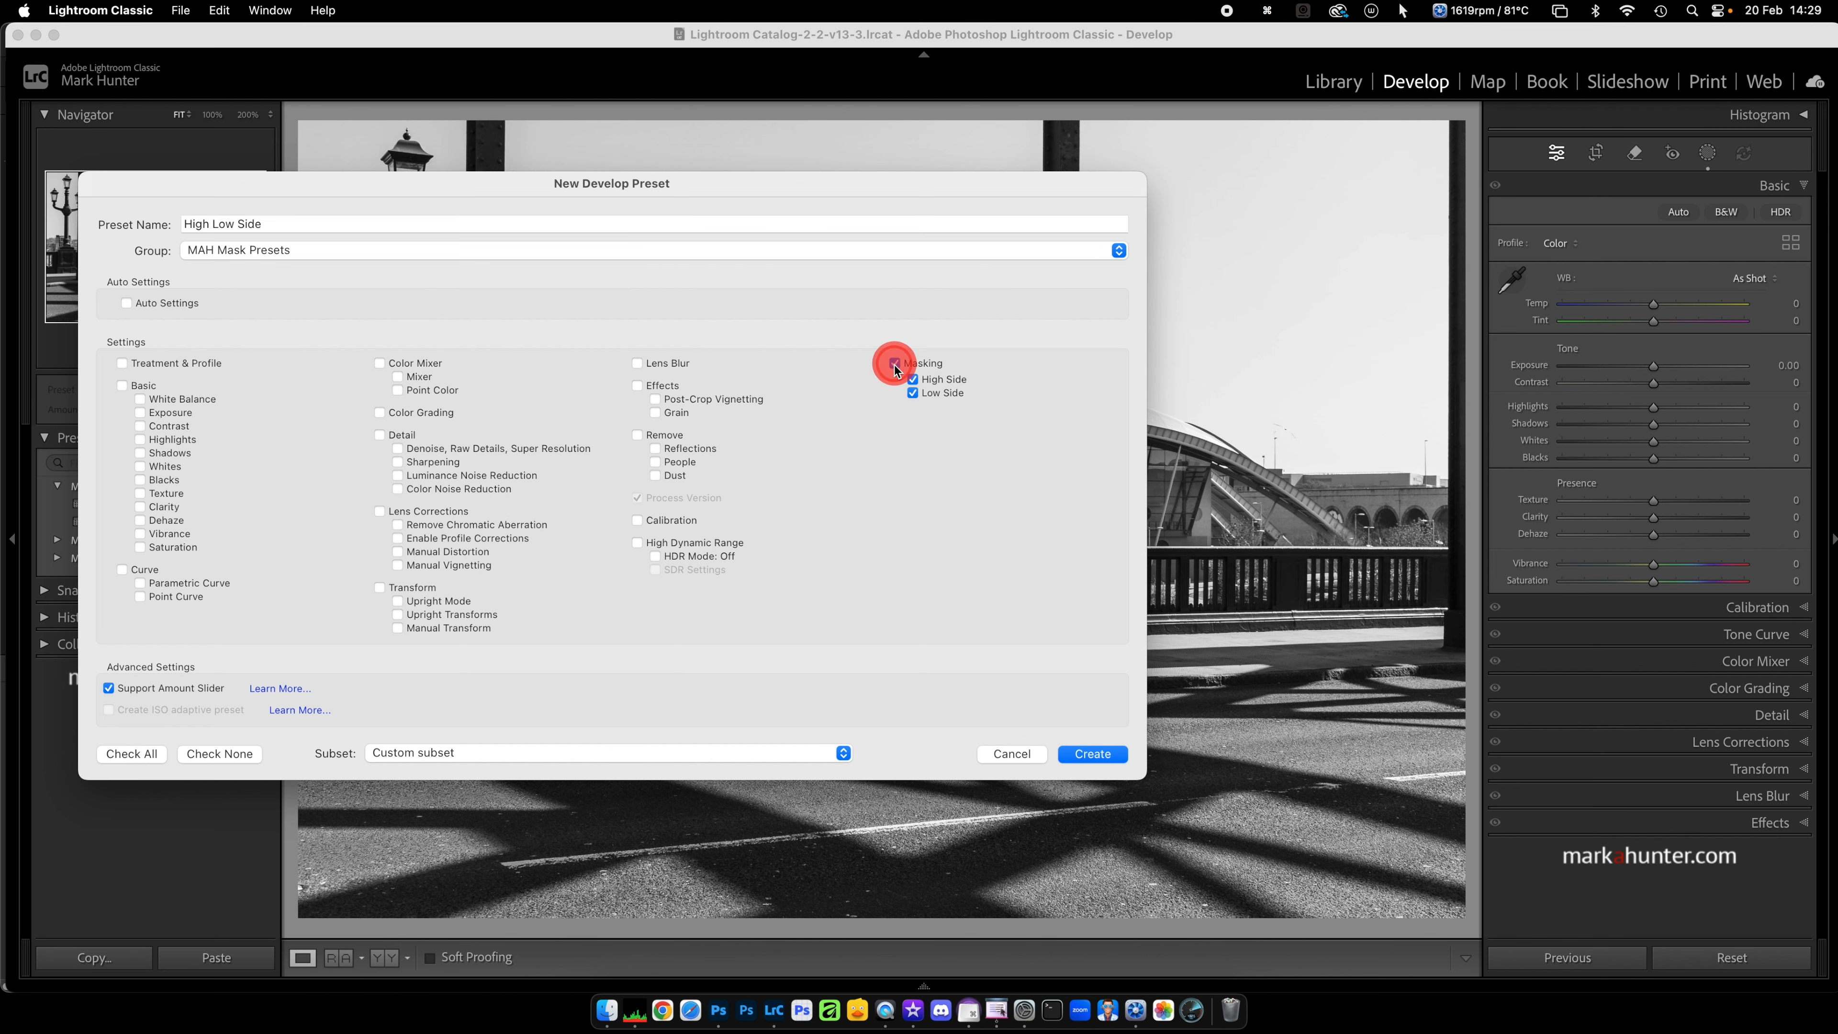
left_click(1092, 754)
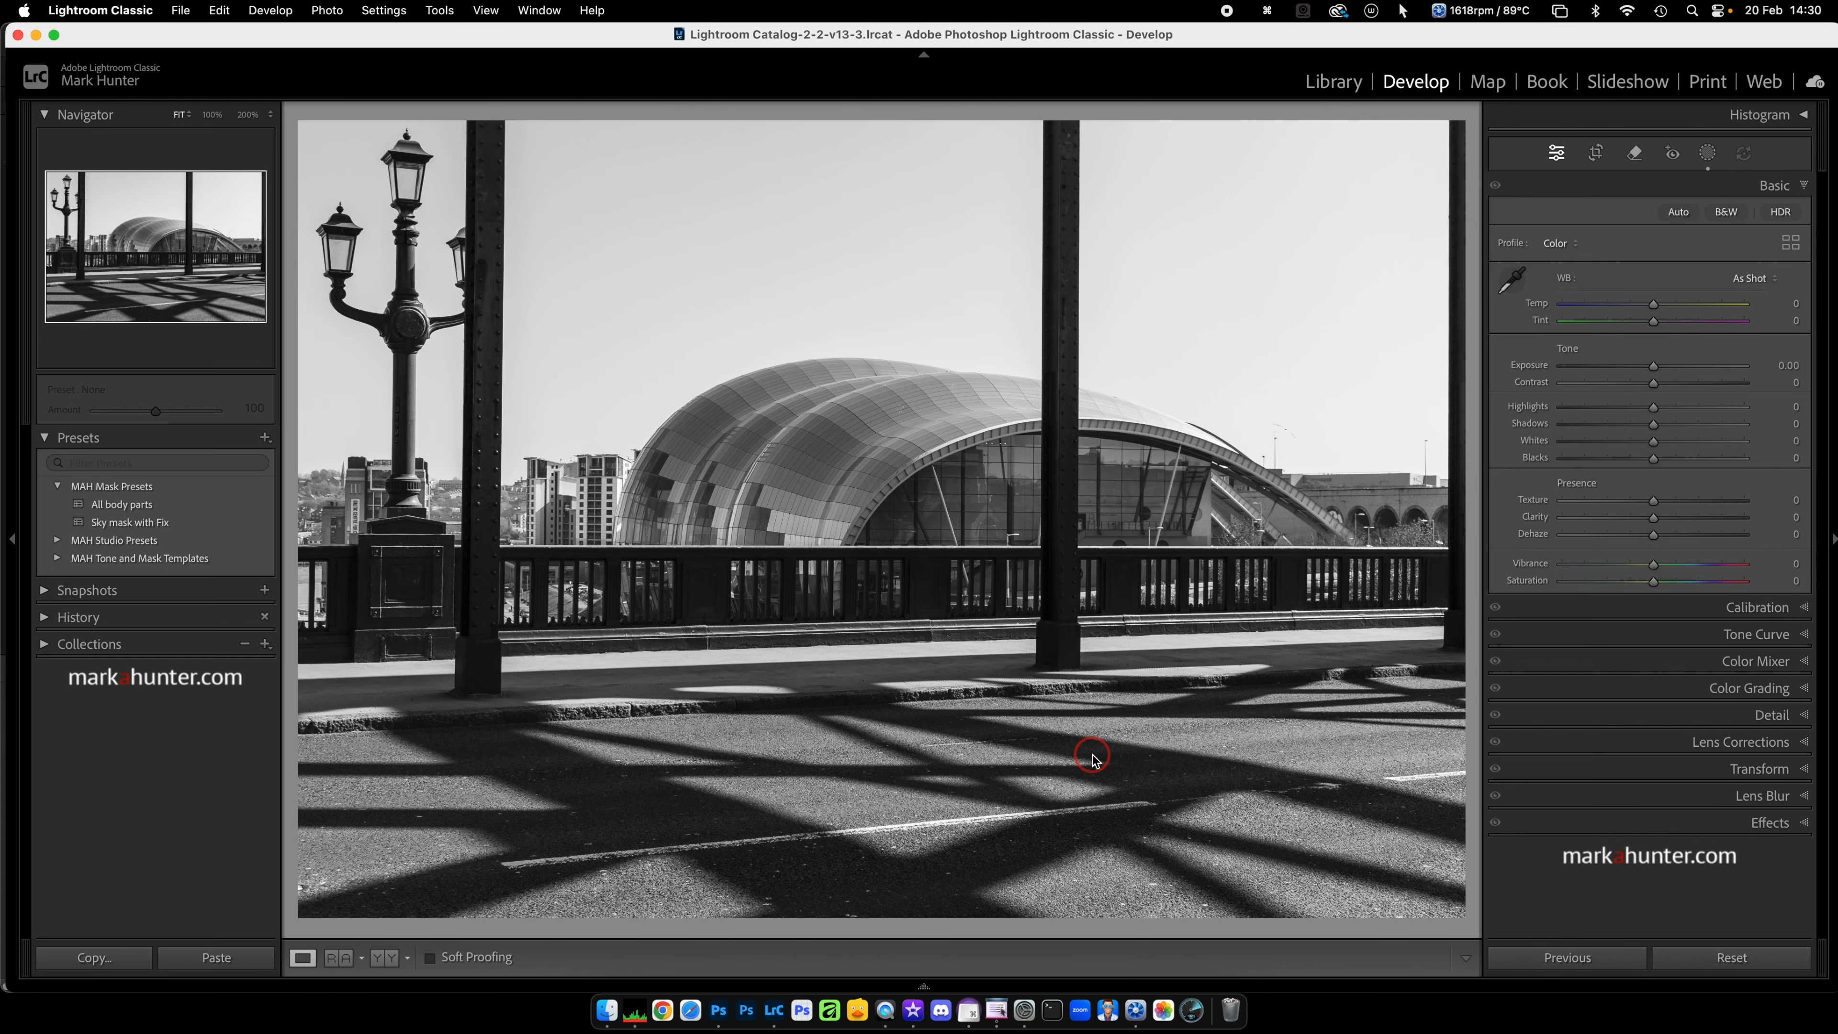
Step: On the bridge photo's "High Side" mask, set Highlights to −66 and Clarity to 41
left_click(1708, 153)
left_click(1363, 183)
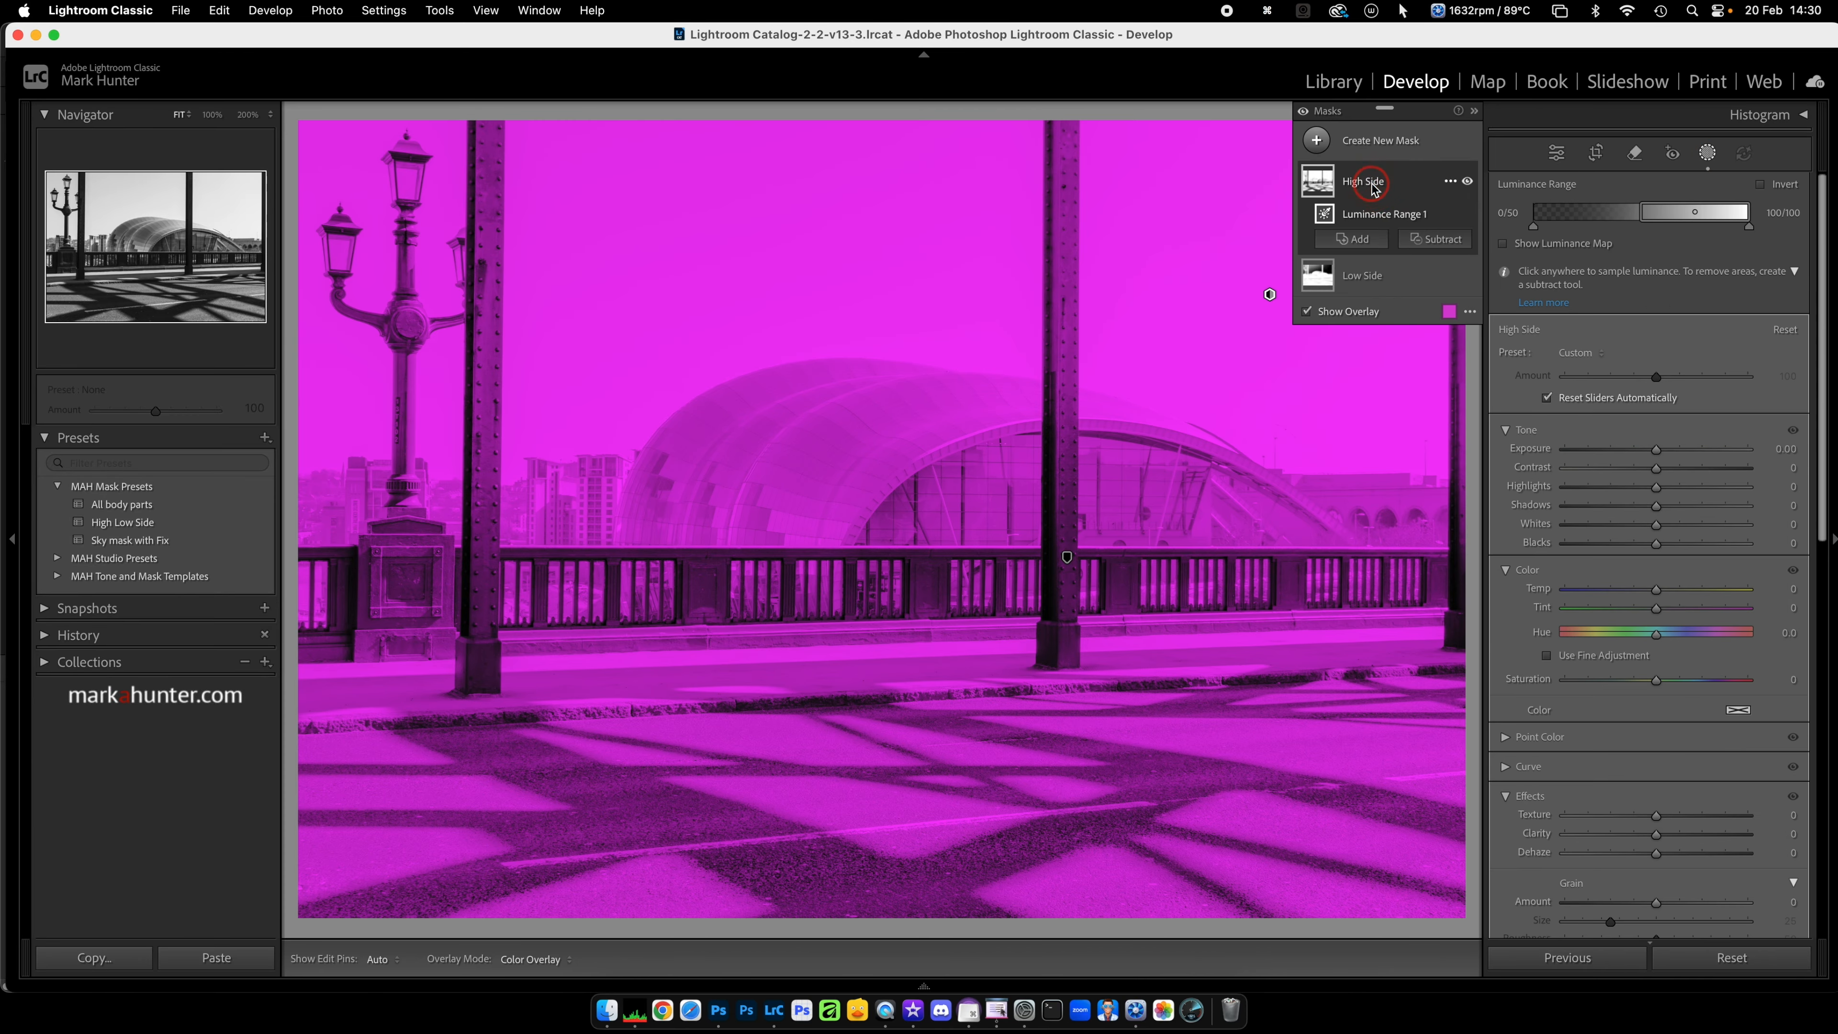
left_click_drag(1660, 491, 1596, 493)
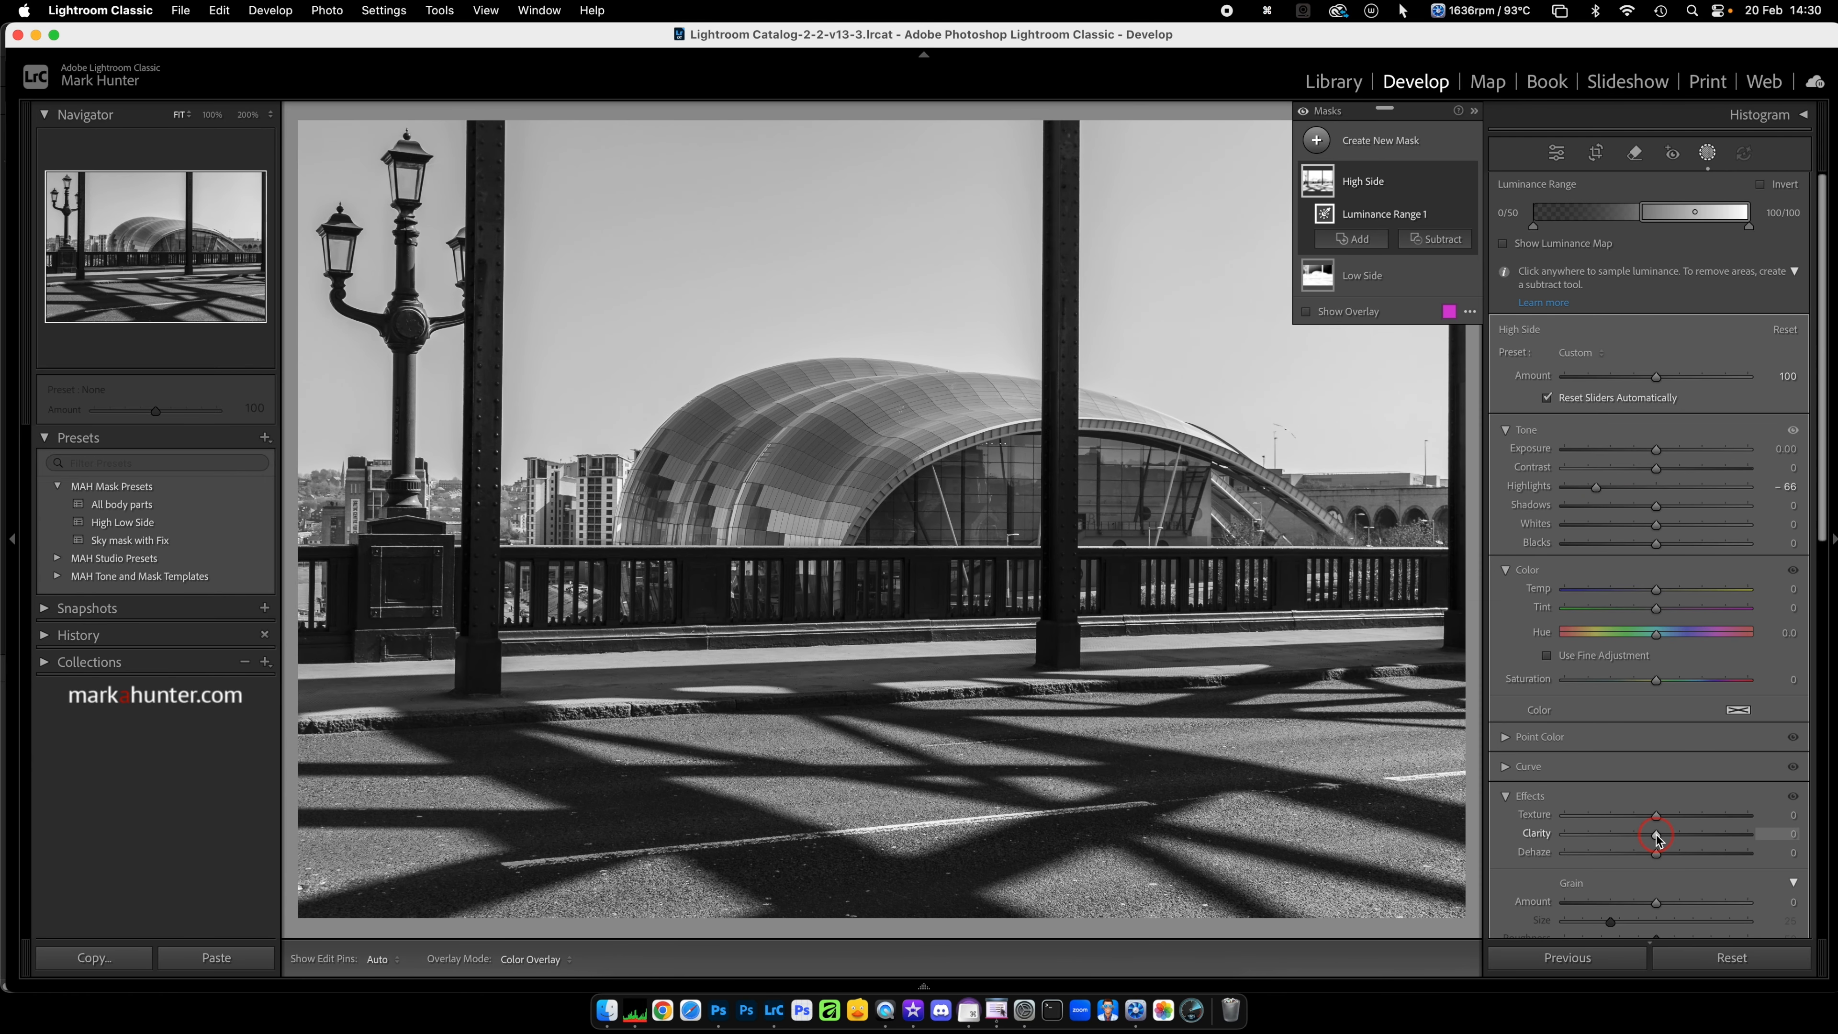
left_click_drag(1658, 837, 1693, 837)
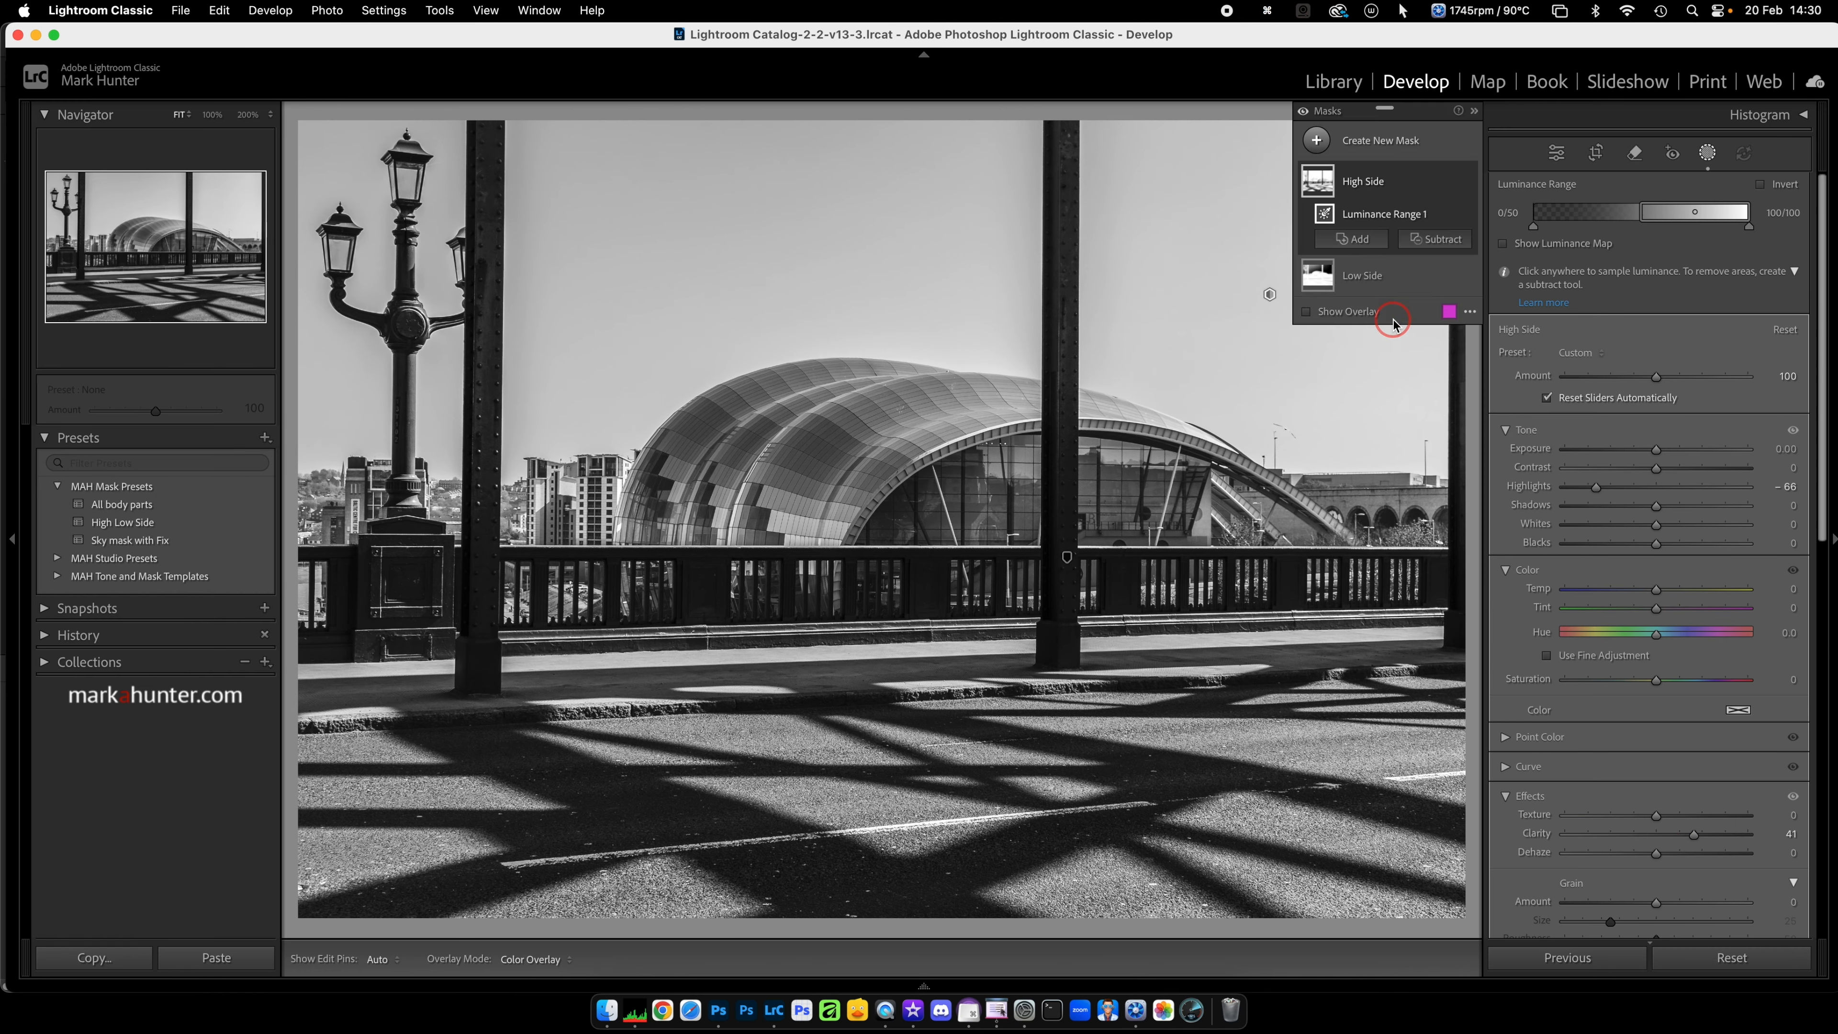
Step: On the bridge photo's "Low Side" mask, set Clarity to 12, Exposure to 0.26 and Temp to 11, and compare the photo before and after
left_click(1387, 276)
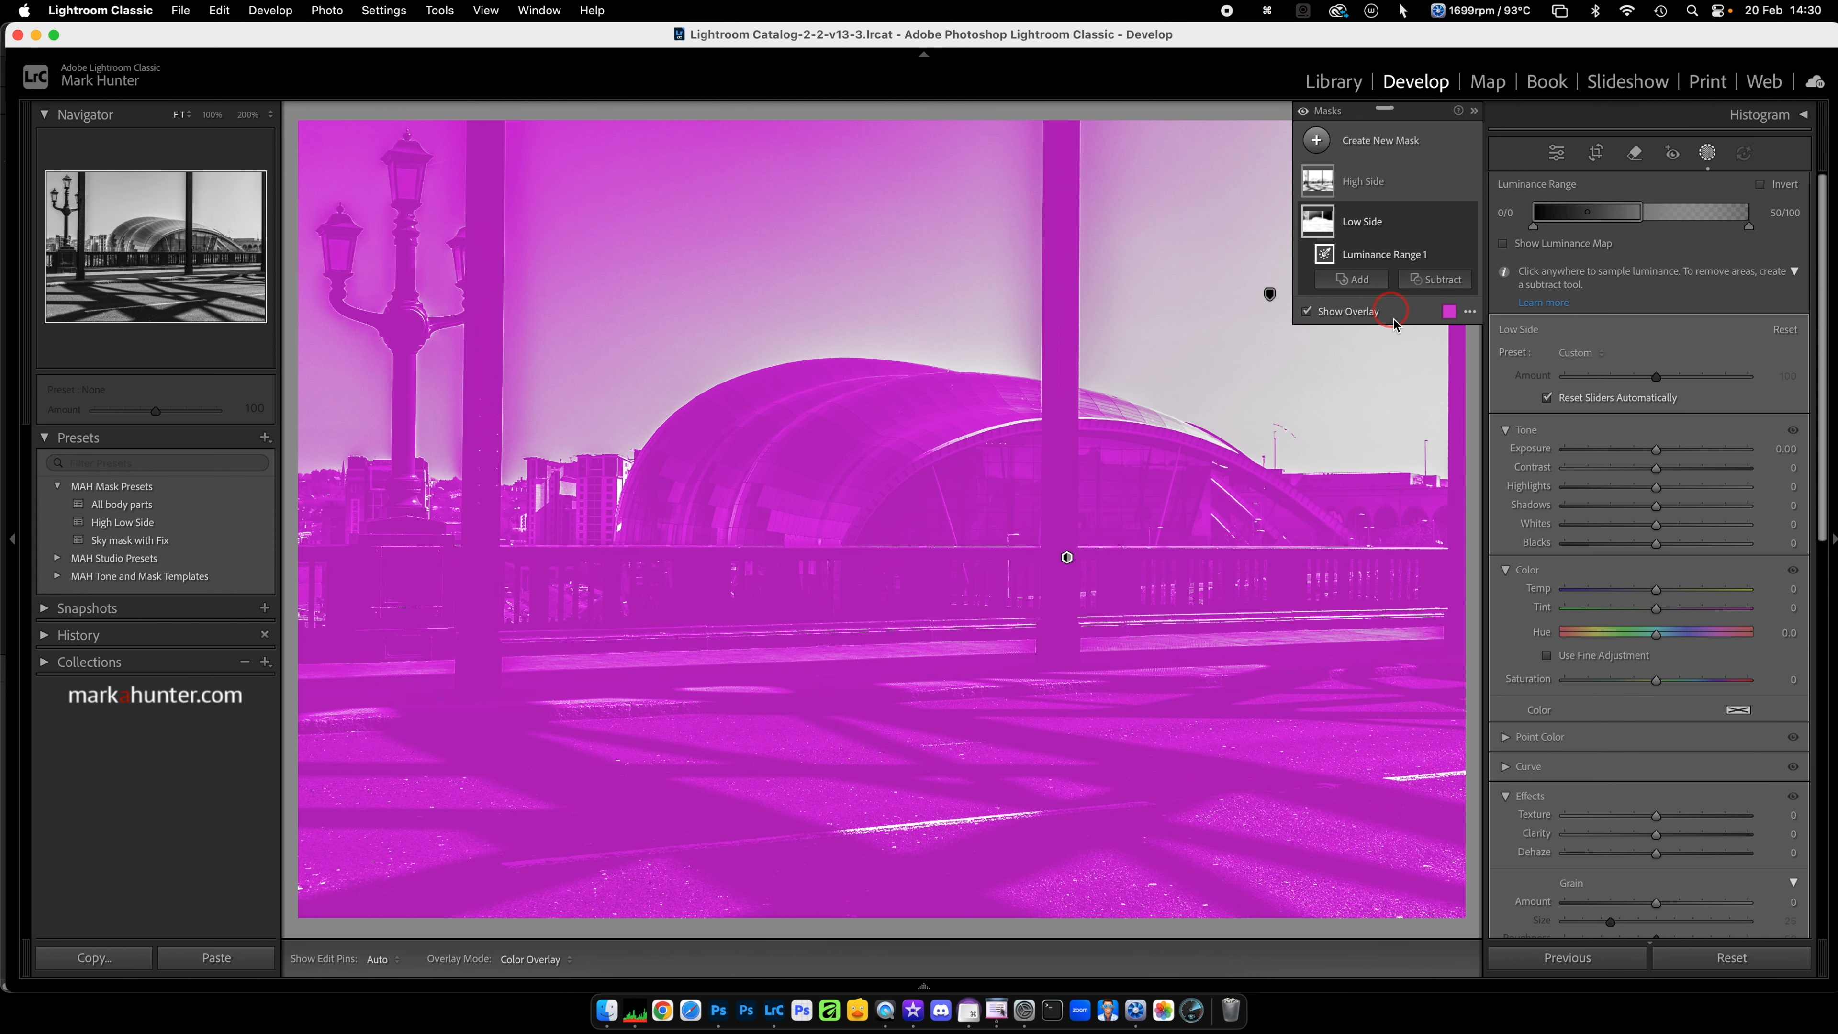
left_click_drag(1657, 837, 1666, 837)
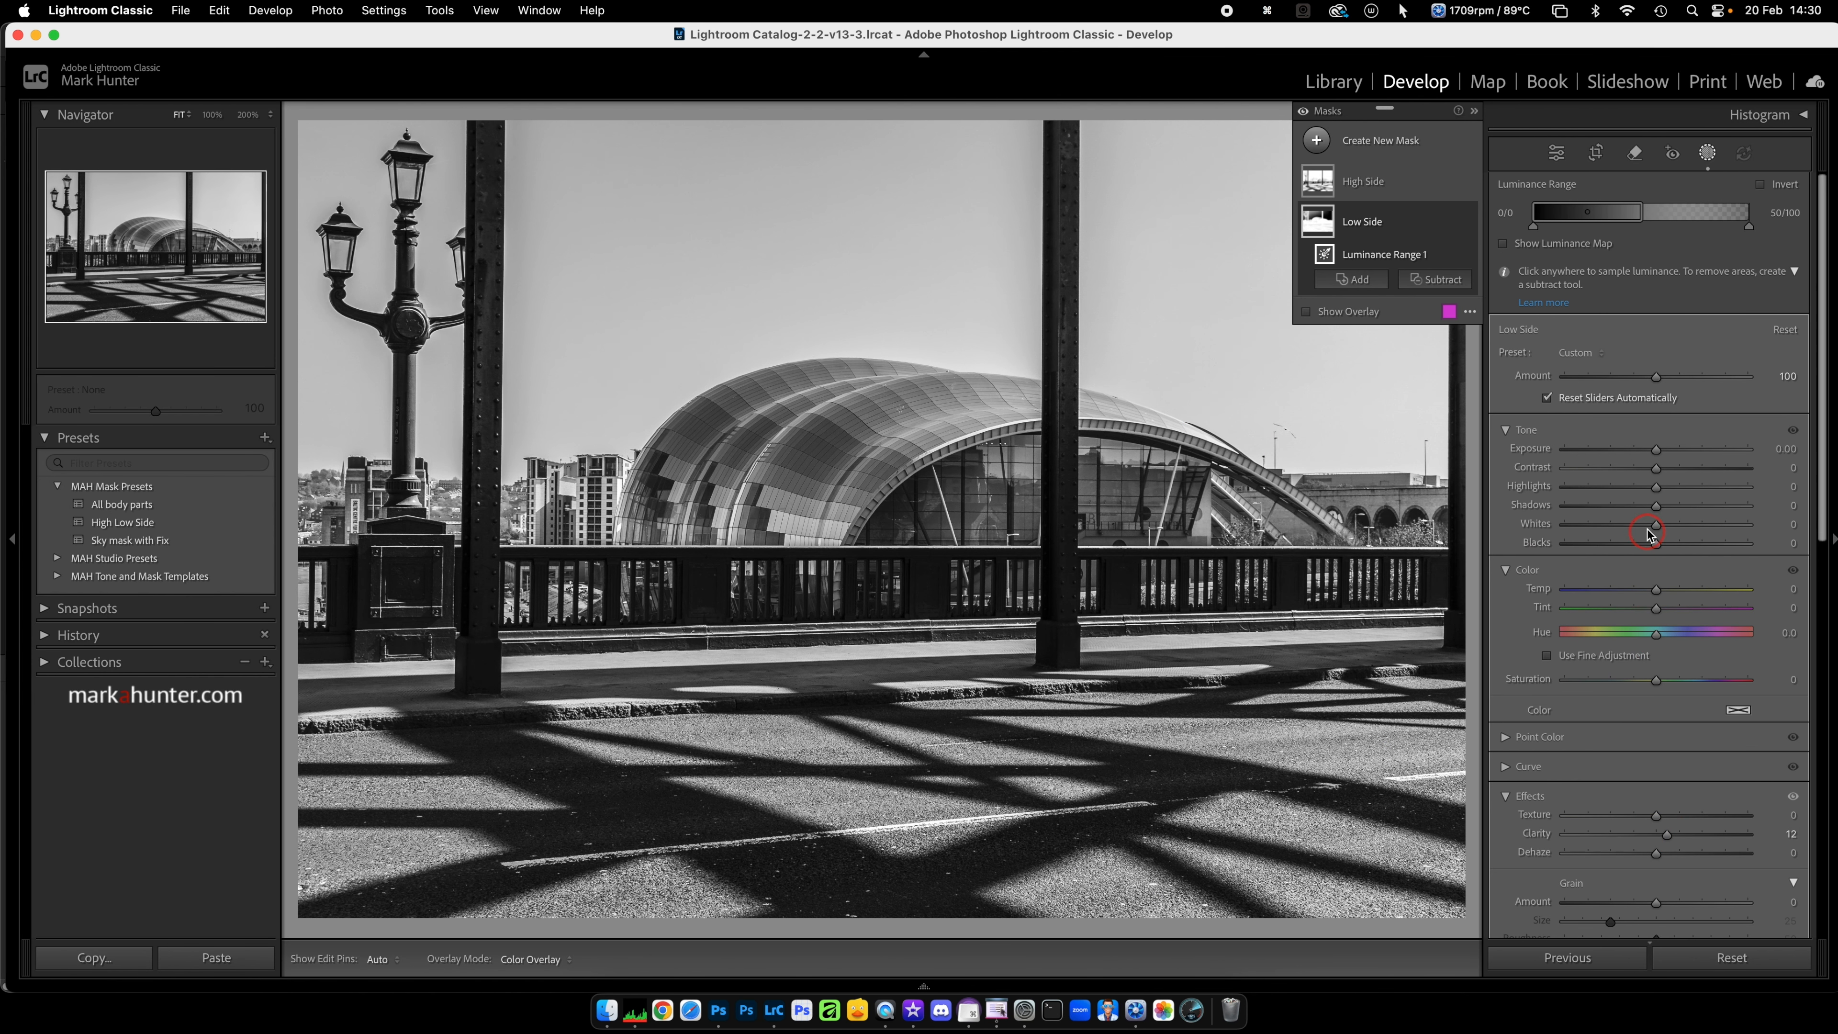
left_click_drag(1657, 451, 1664, 449)
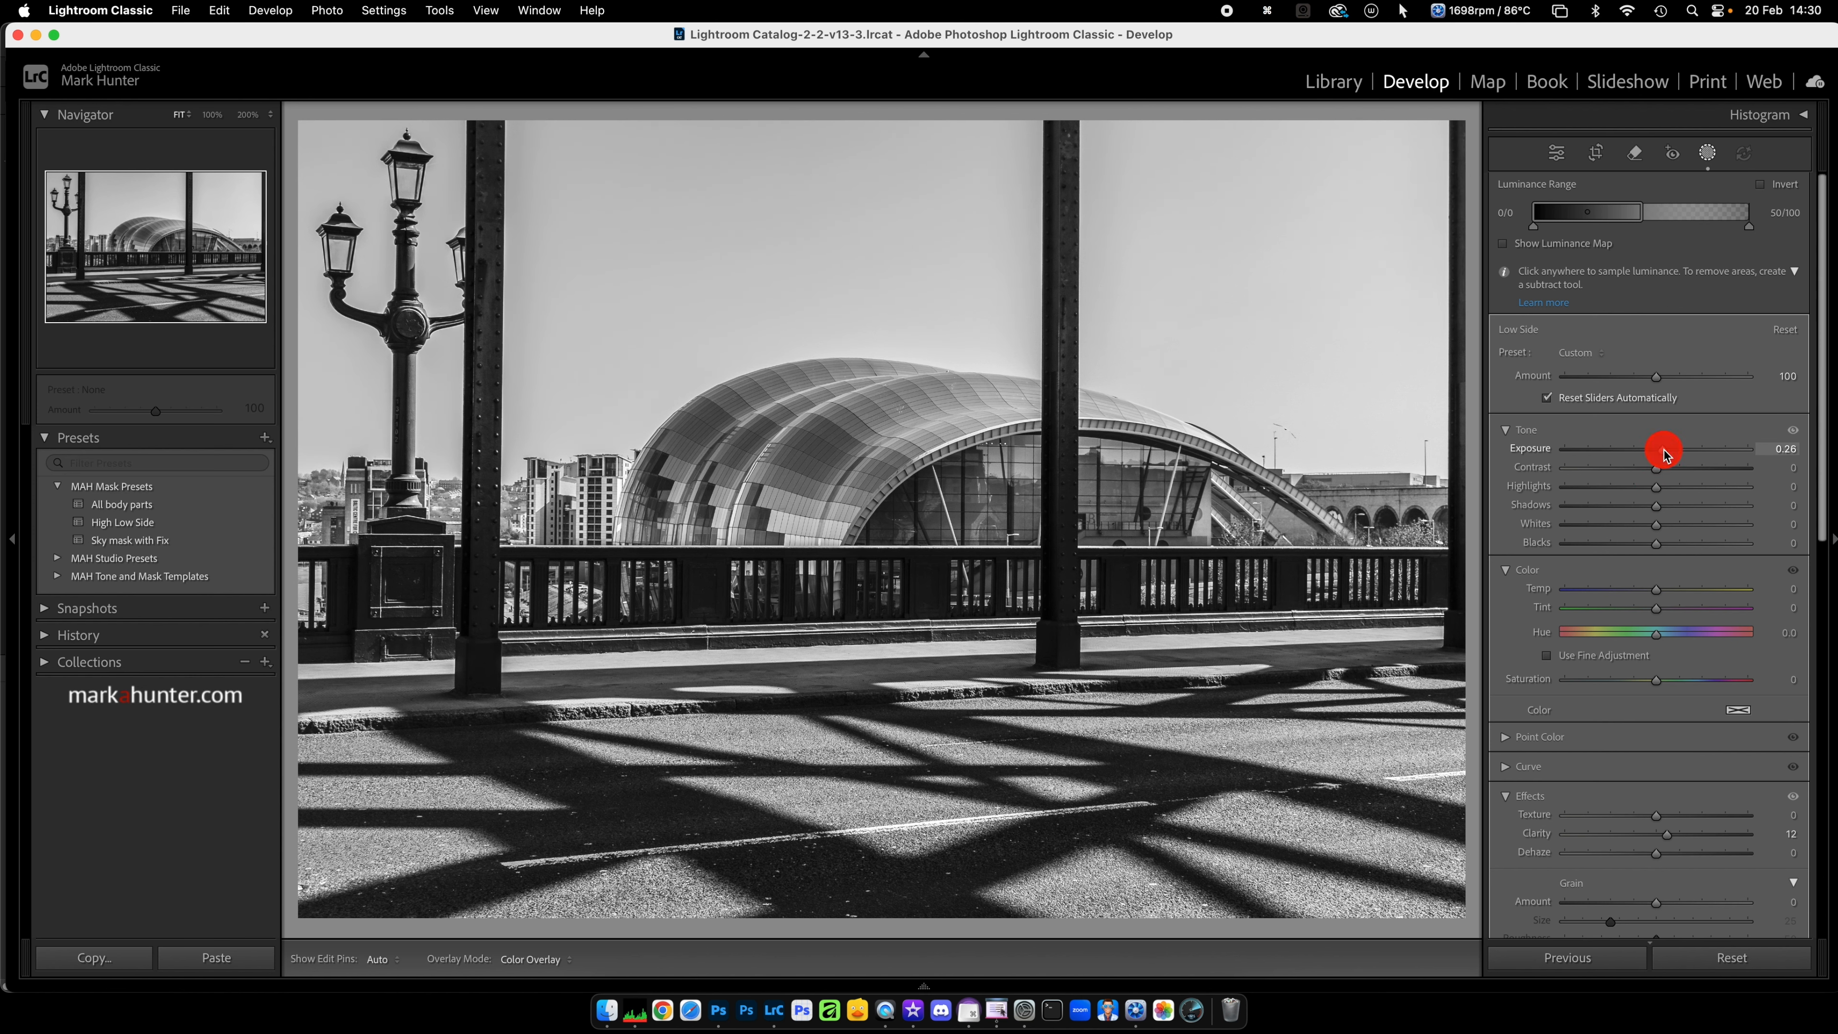
left_click_drag(1658, 593, 1667, 593)
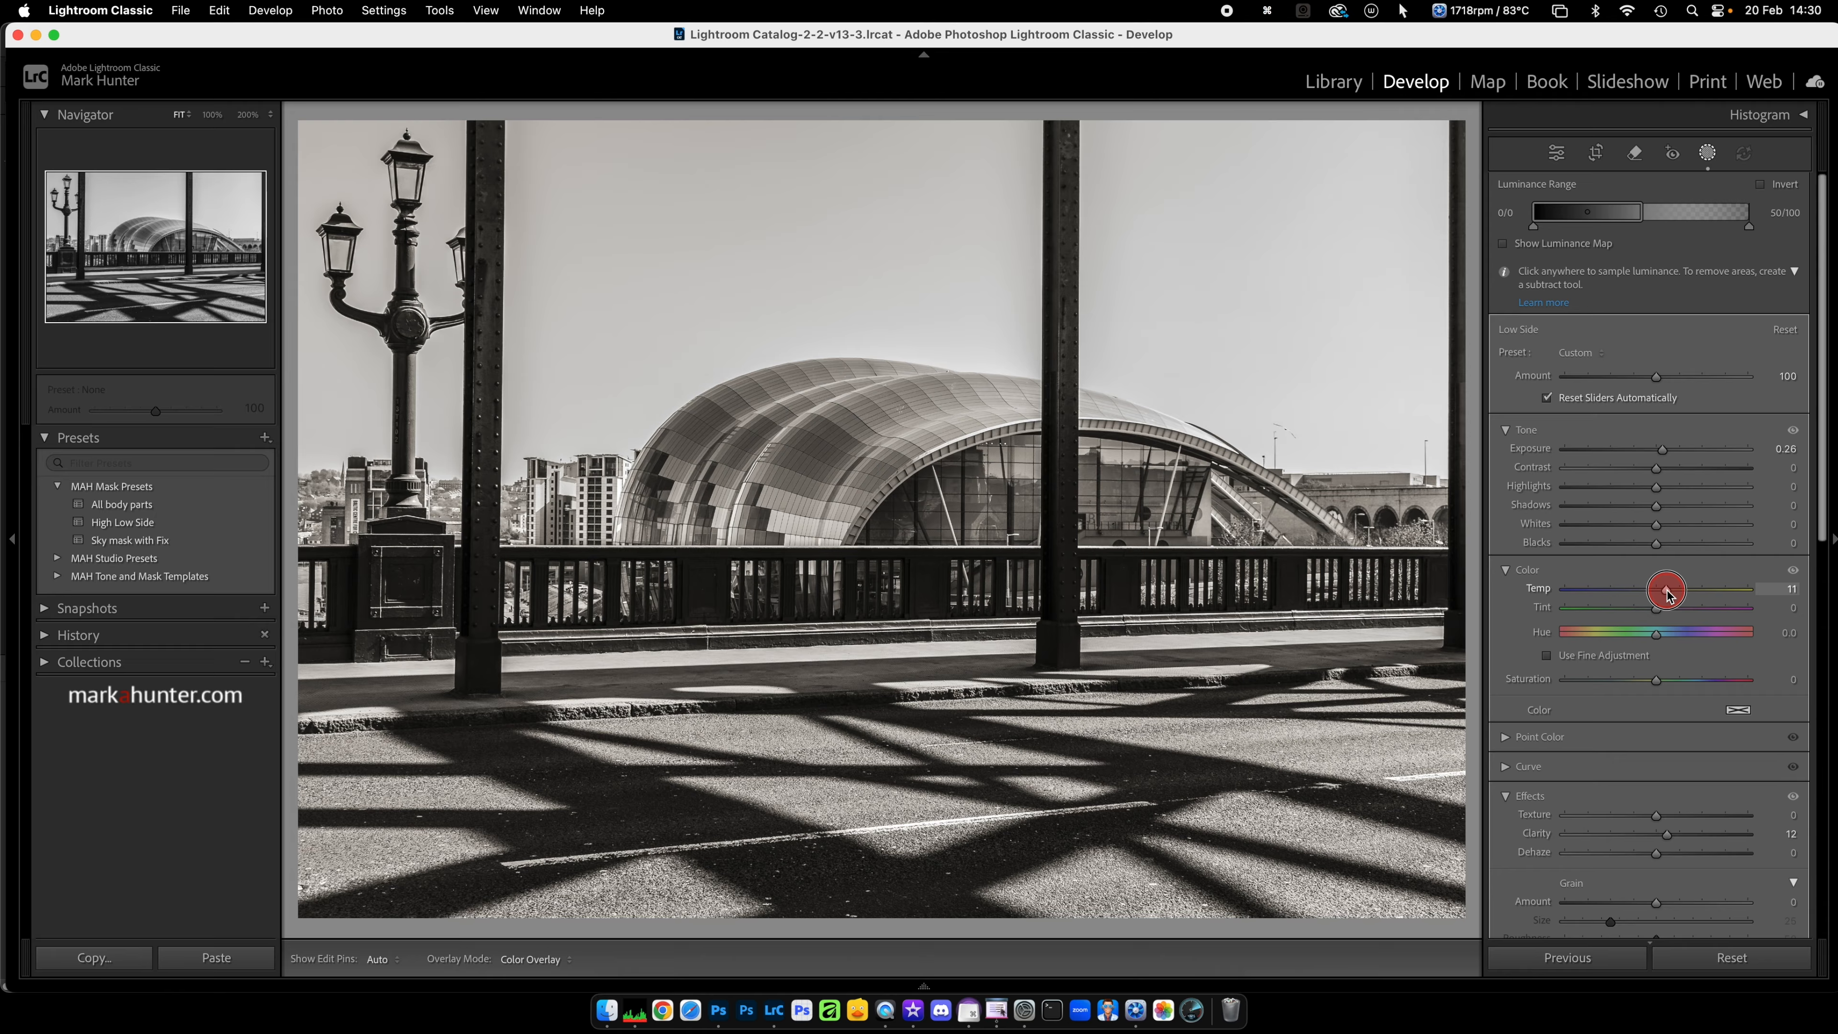
left_click_drag(1667, 591, 1667, 592)
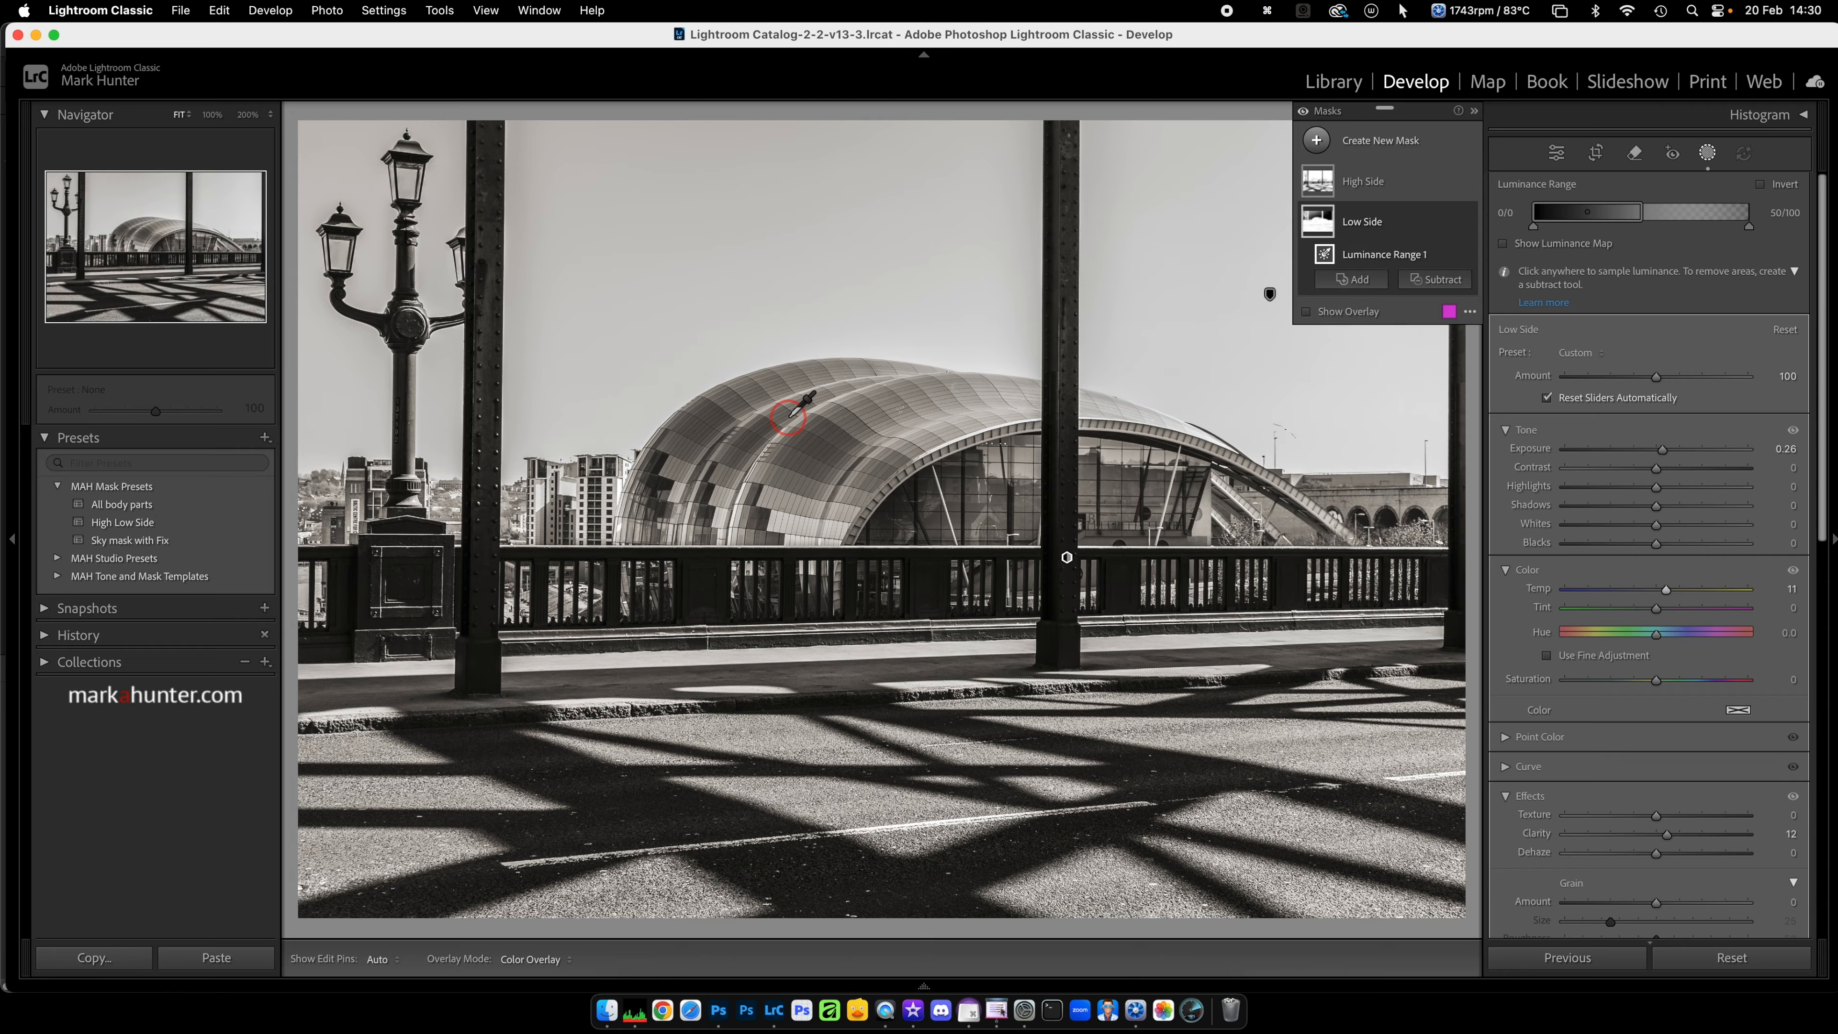
left_click(1709, 158)
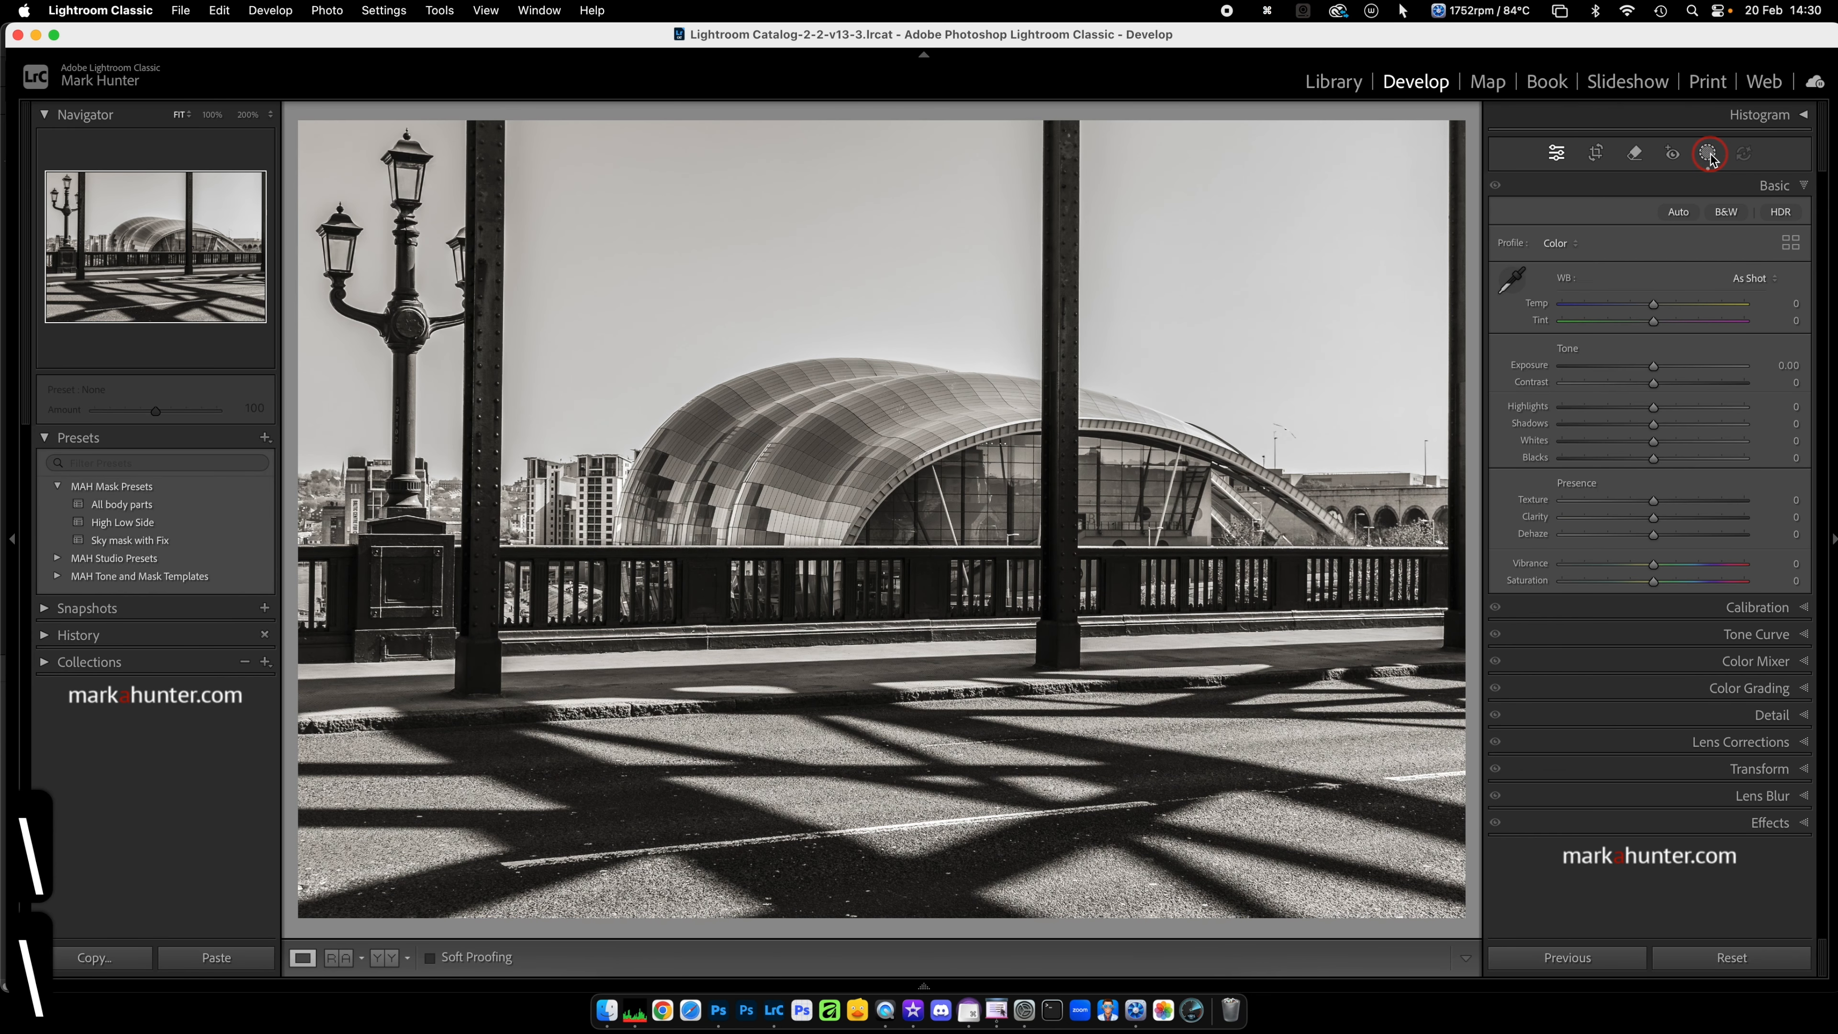
key("backslash")
key("backslash")
Step: Apply the "High Low Side" preset to the next photo, the colour riverside view, and show its masks
key("Right")
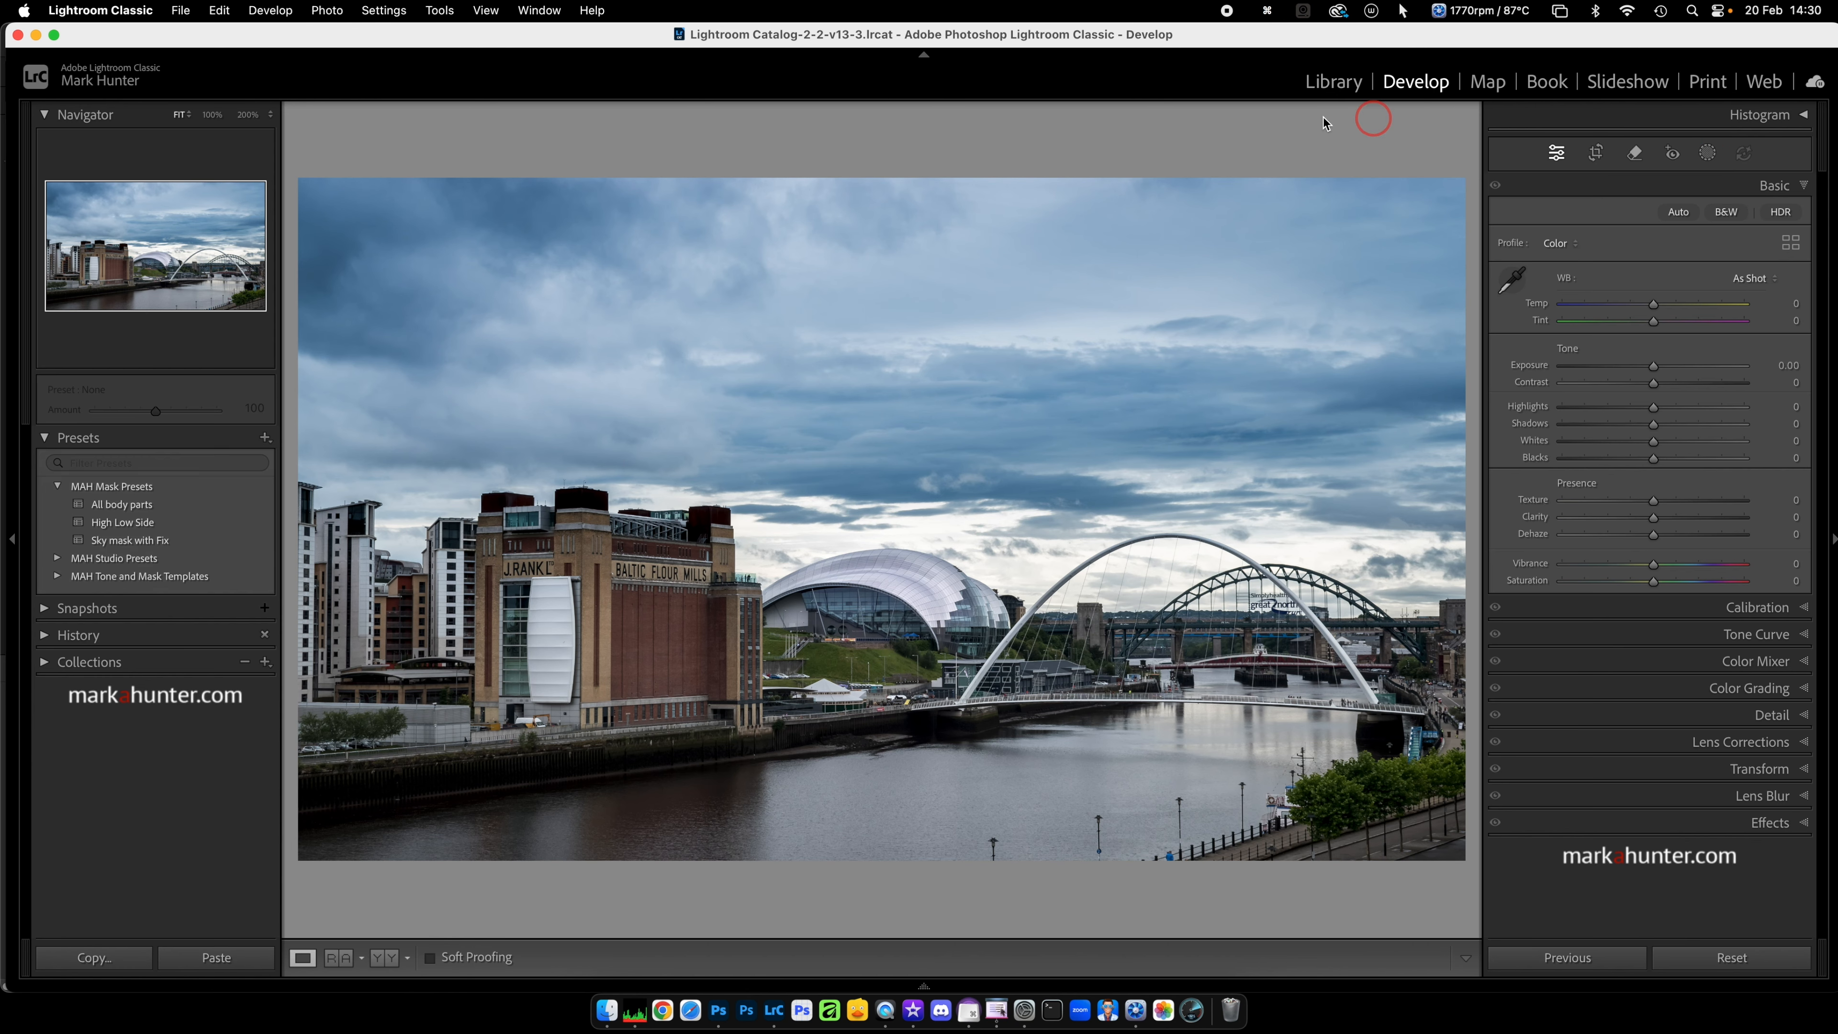
left_click(148, 526)
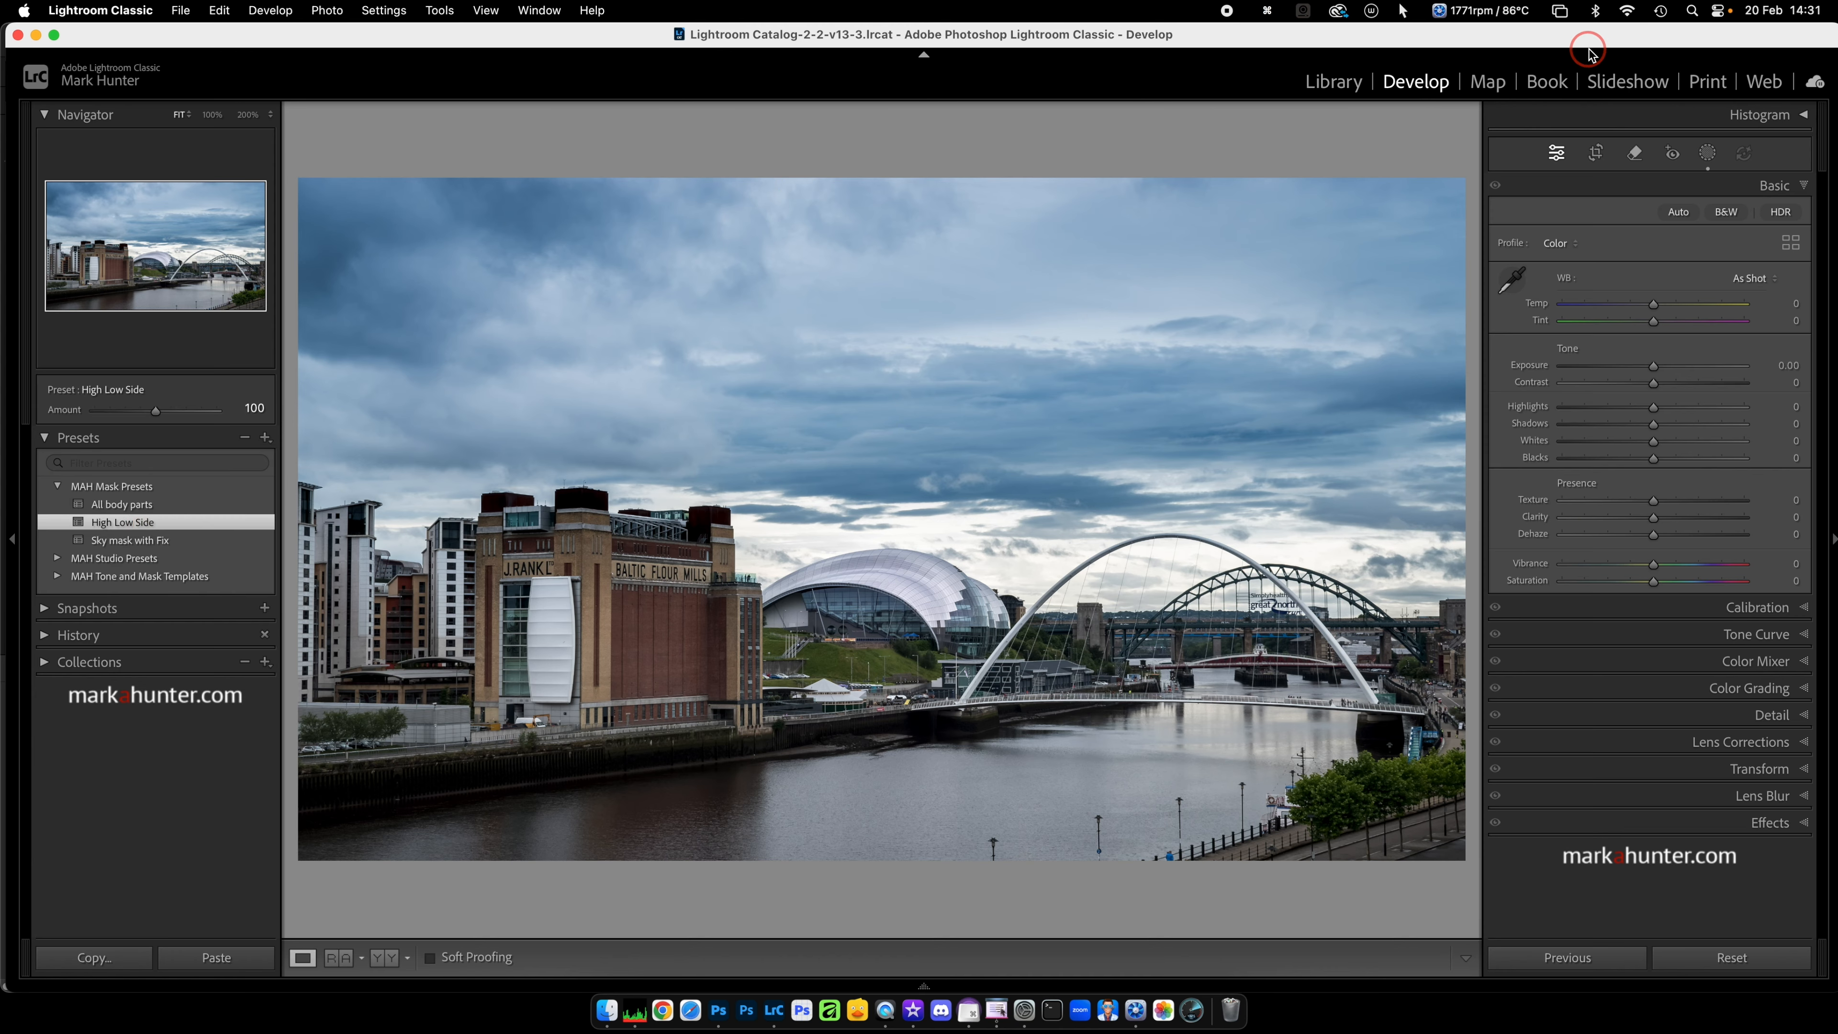
left_click(1708, 155)
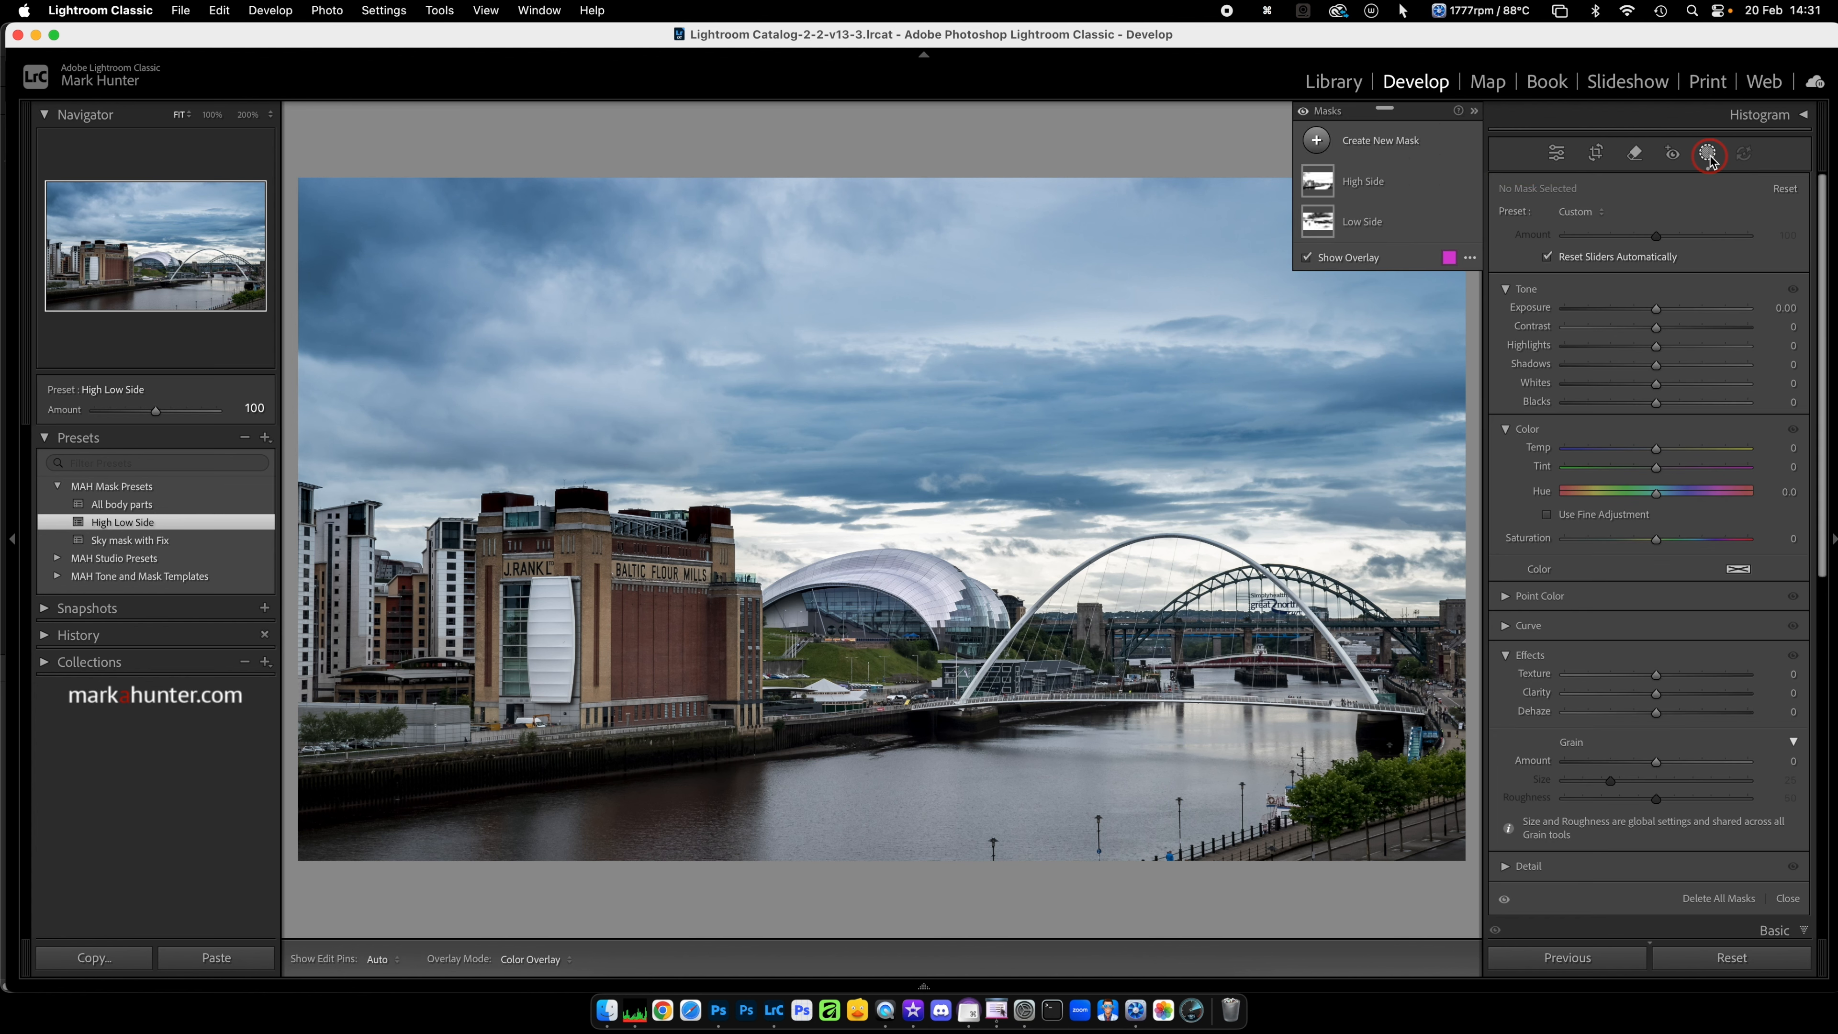
Step: On the riverside photo's "High Side" mask, set Highlights to −34 and Texture to −40
left_click(1415, 187)
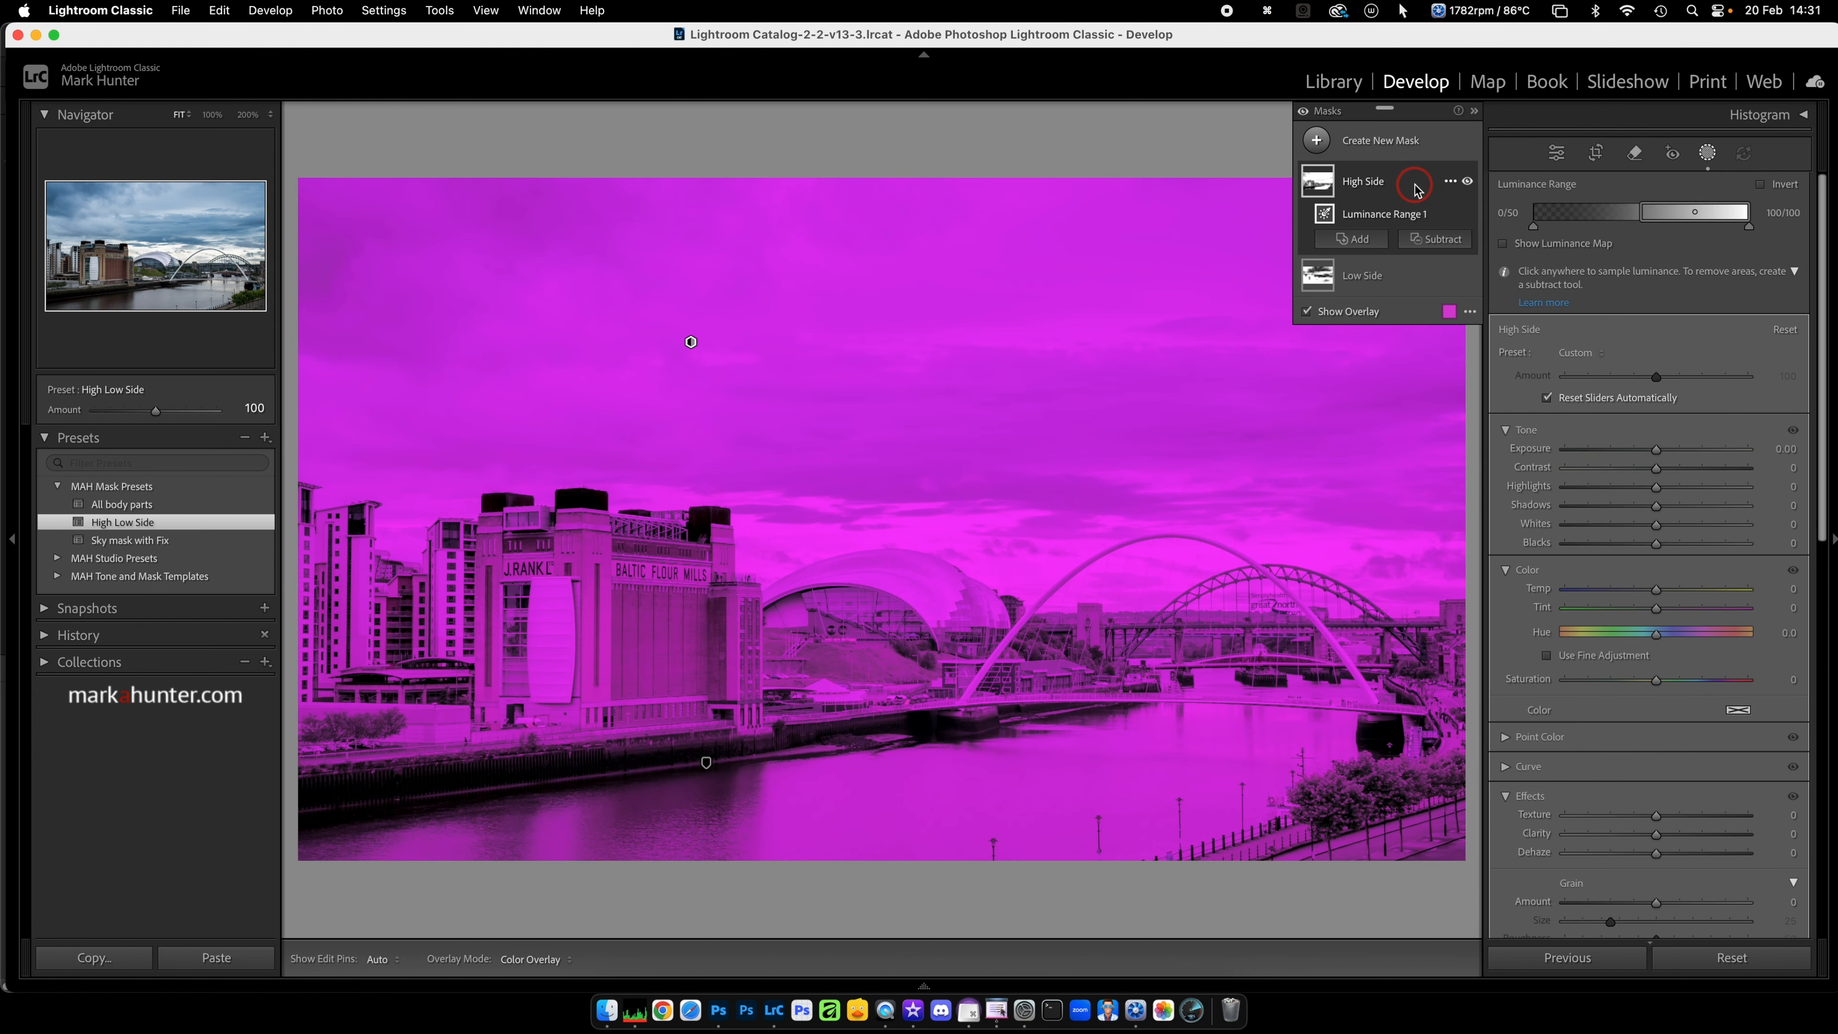
left_click(1656, 487)
left_click_drag(1659, 490, 1624, 487)
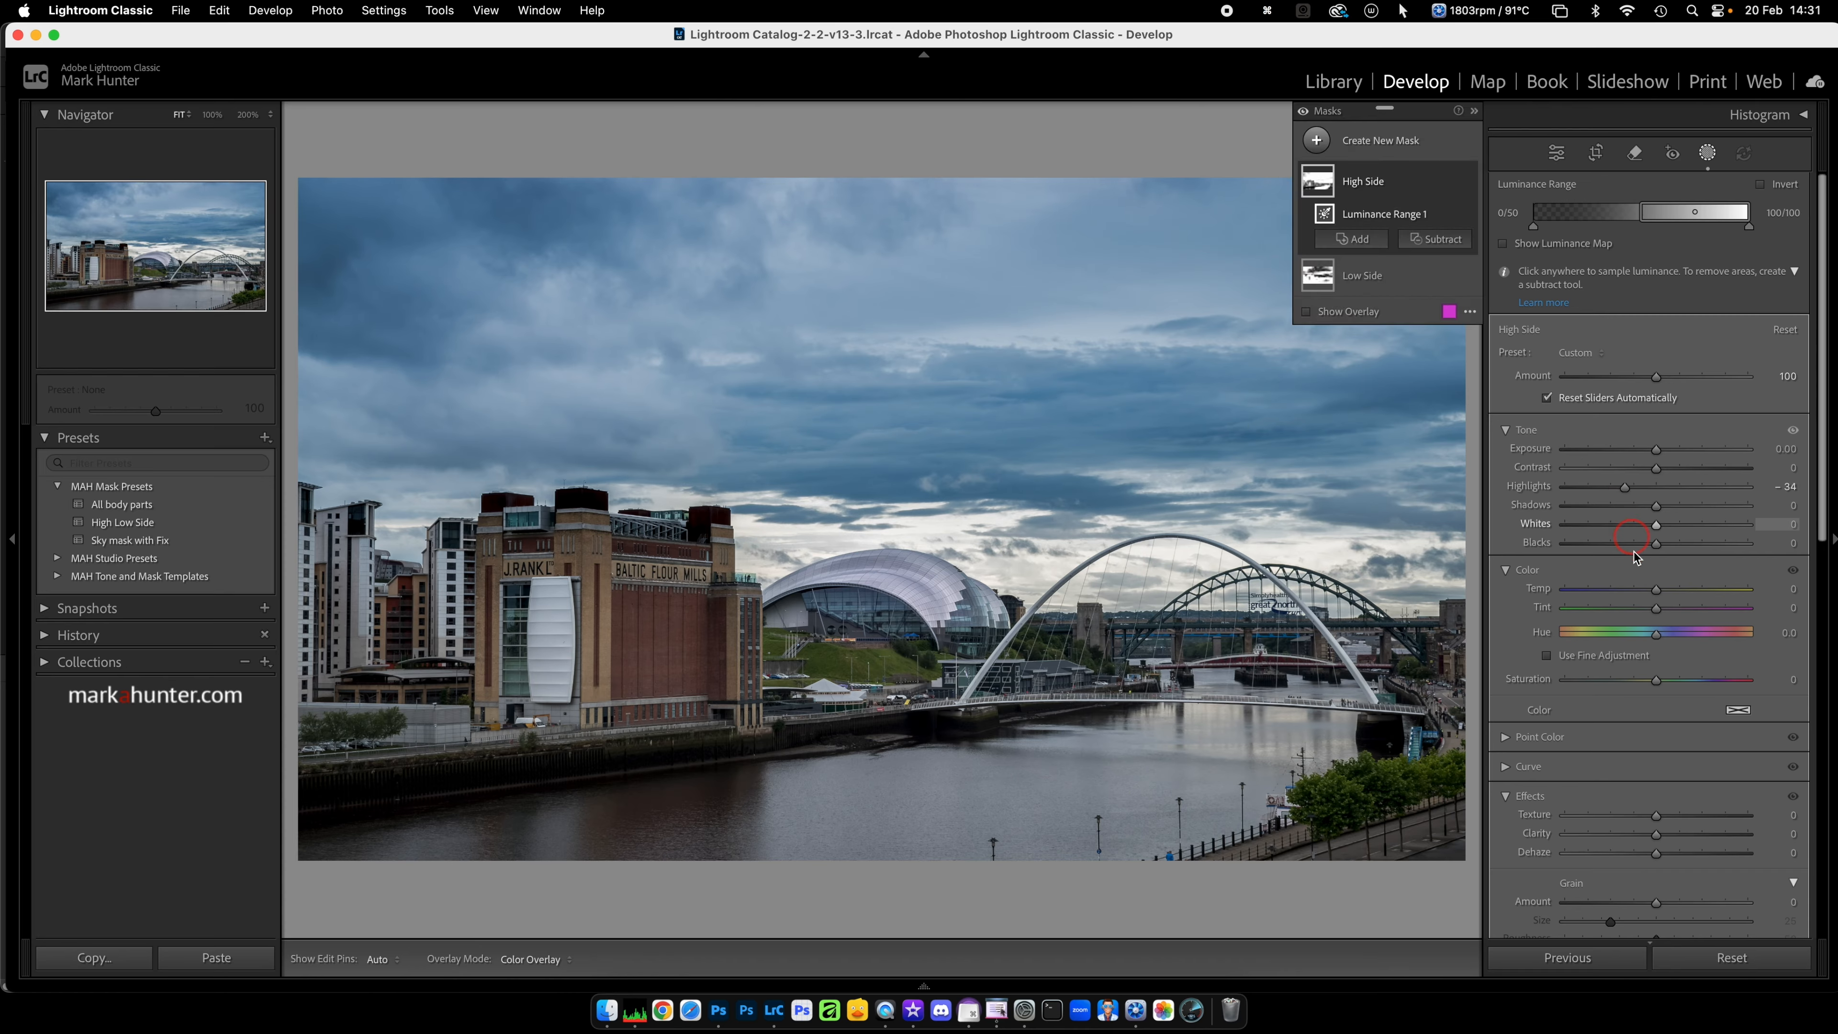
left_click_drag(1657, 815, 1619, 817)
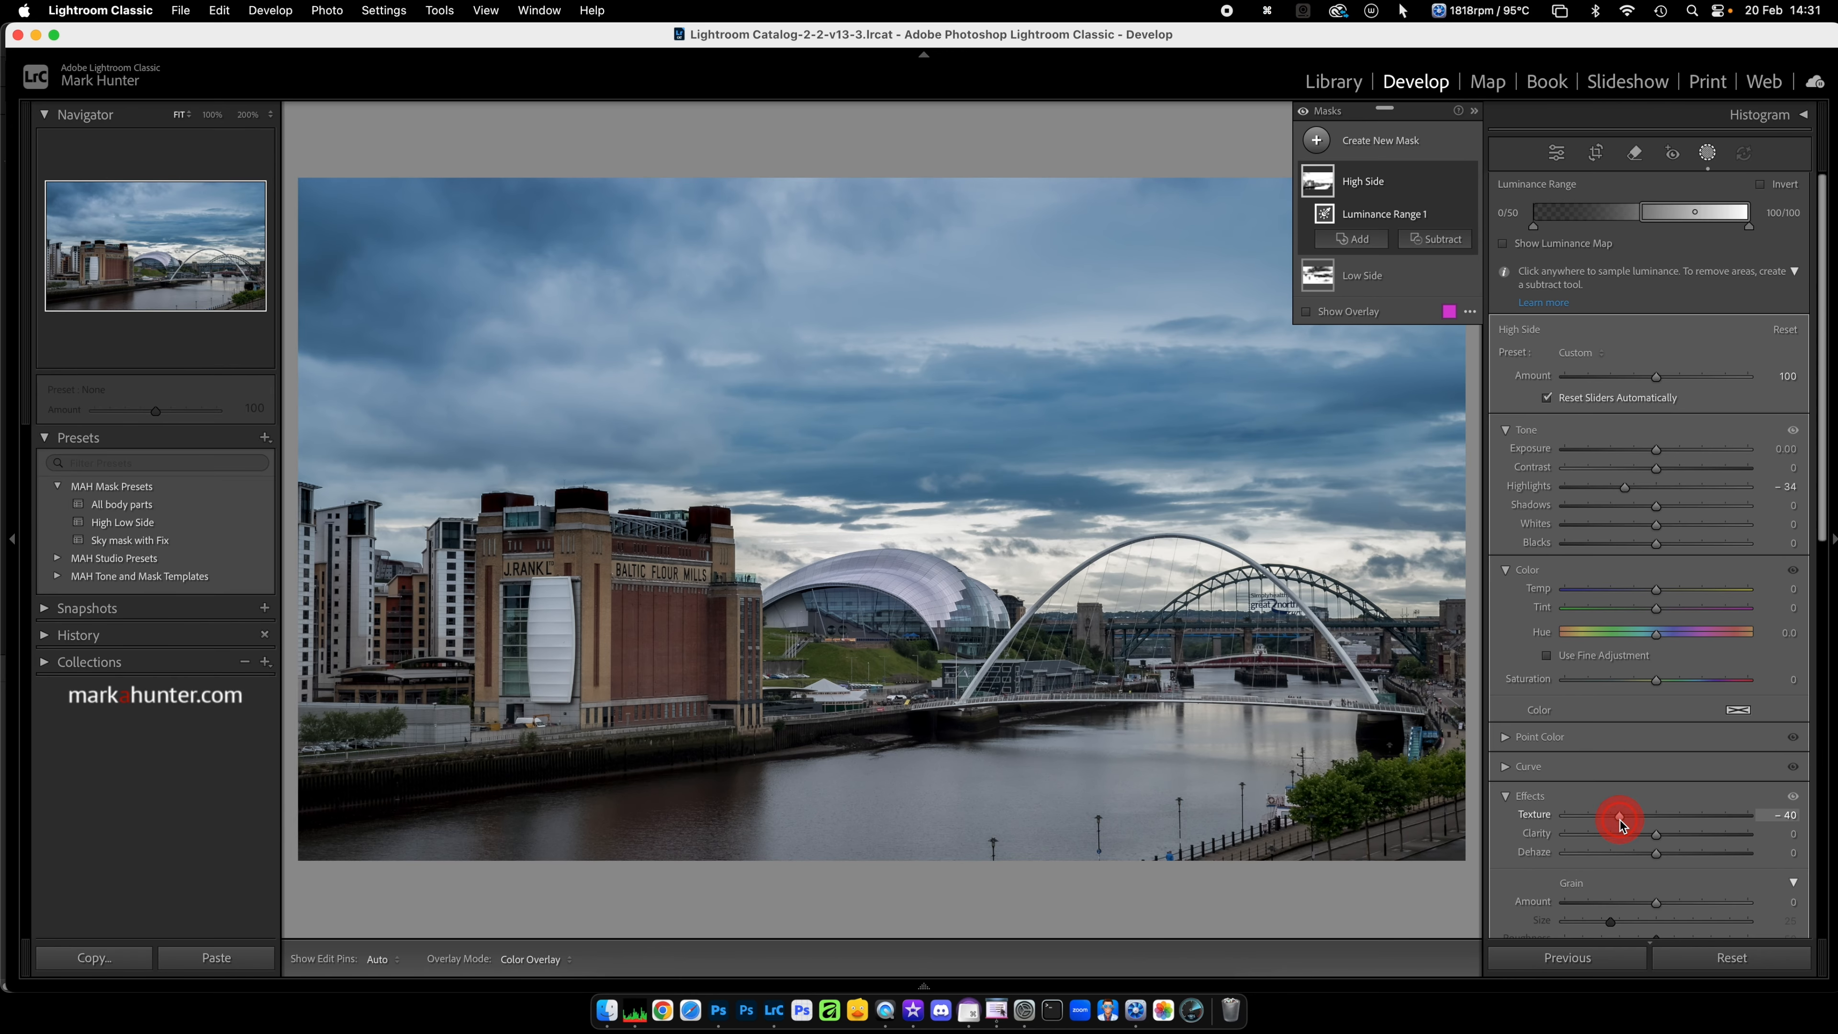
Step: On the riverside photo's "Low Side" mask, set Clarity to 18
left_click(1371, 285)
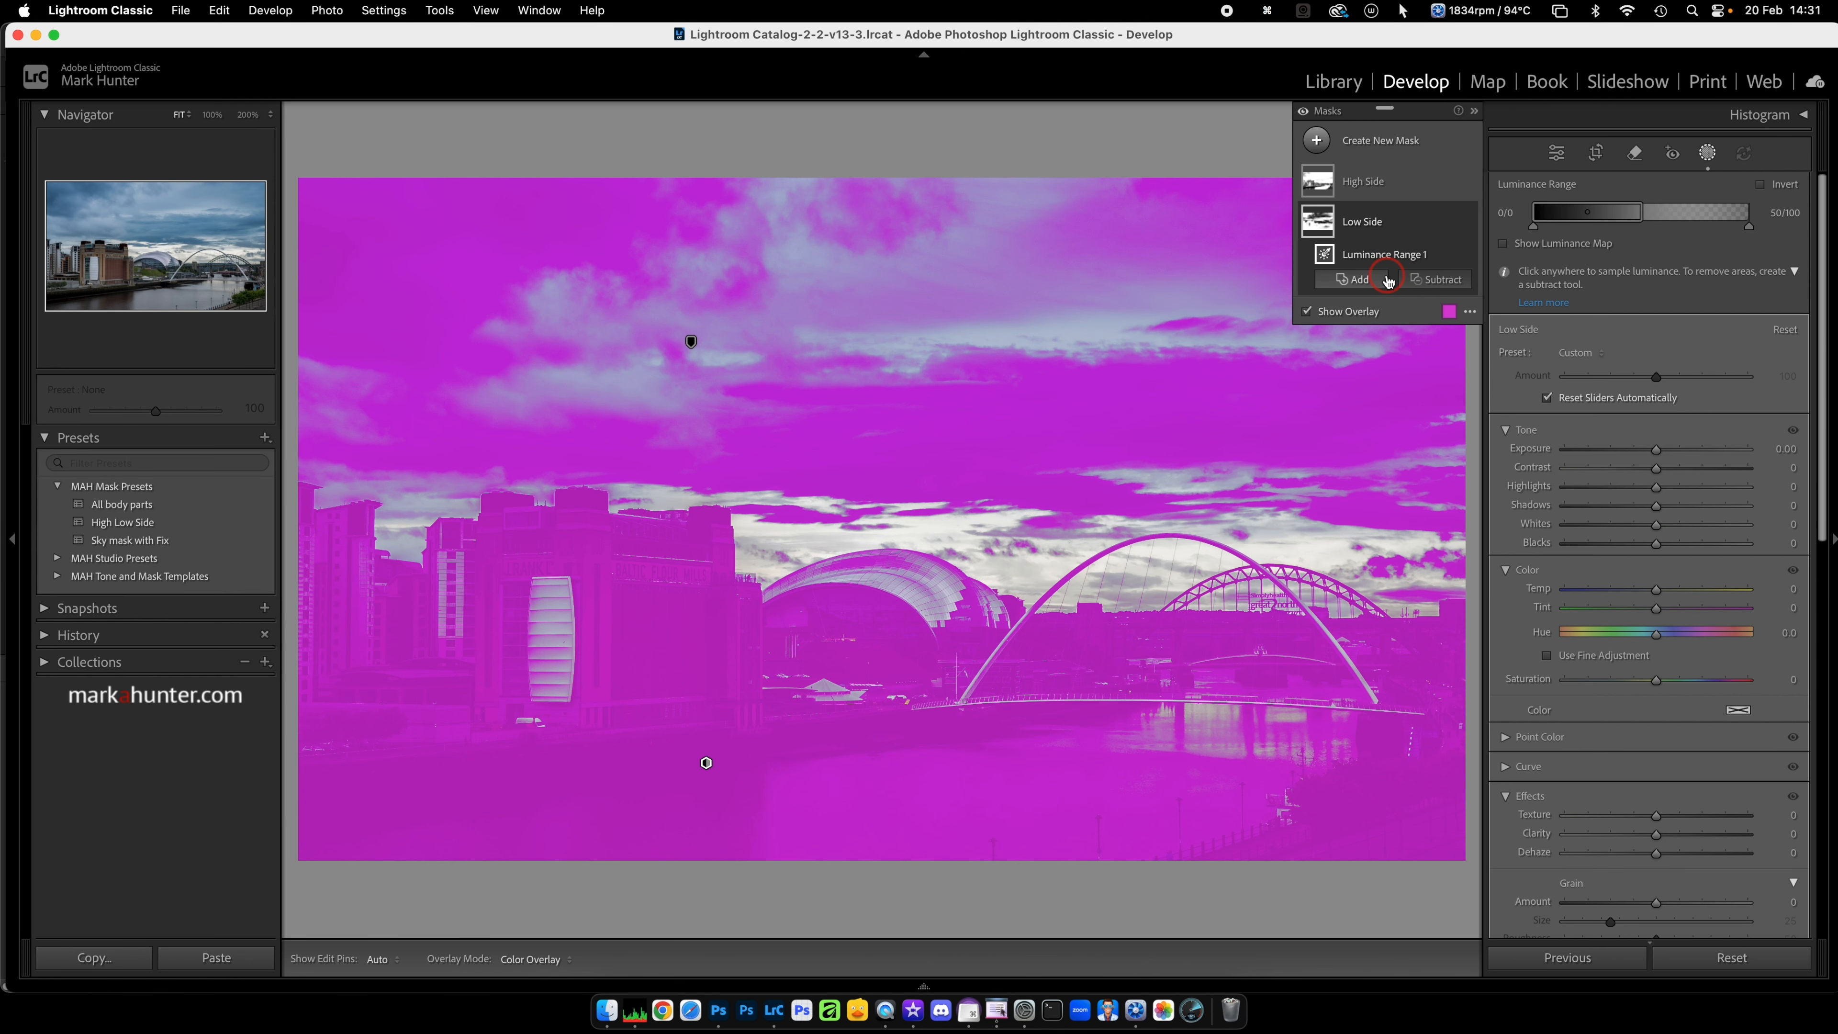
left_click(1657, 839)
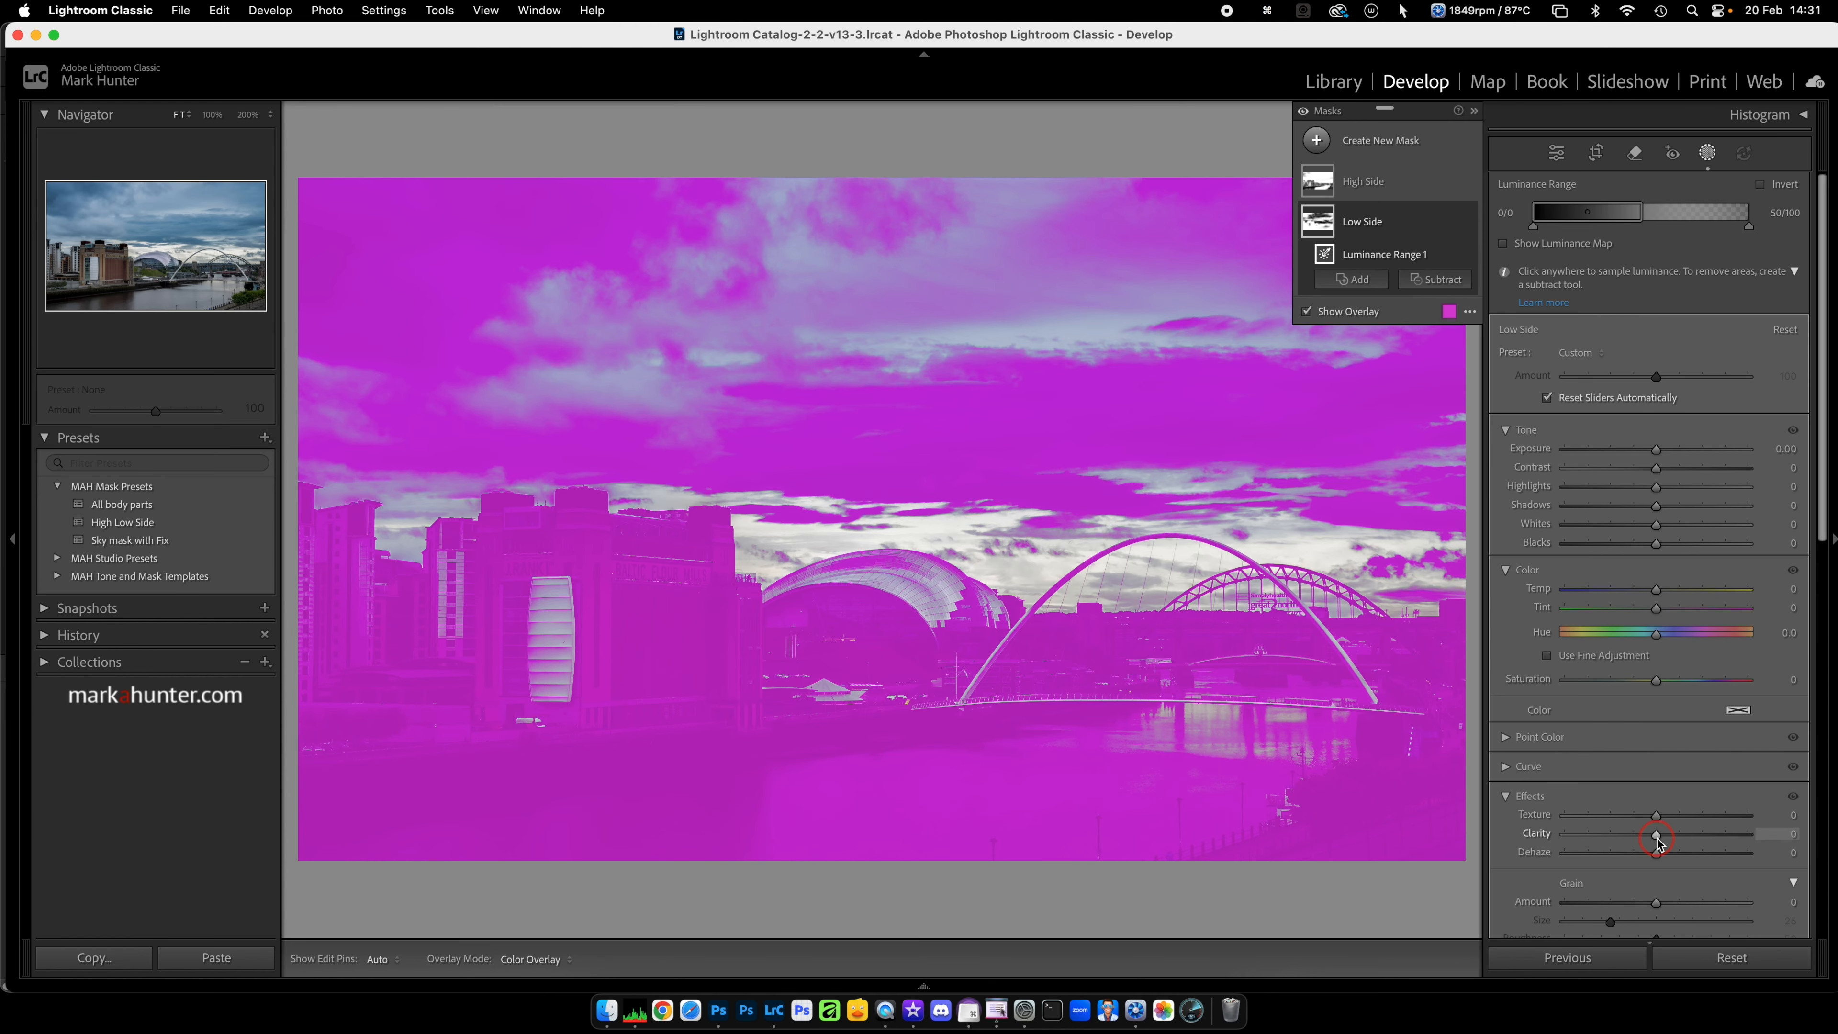
left_click_drag(1658, 838, 1674, 839)
left_click(1668, 492)
left_click(1678, 807)
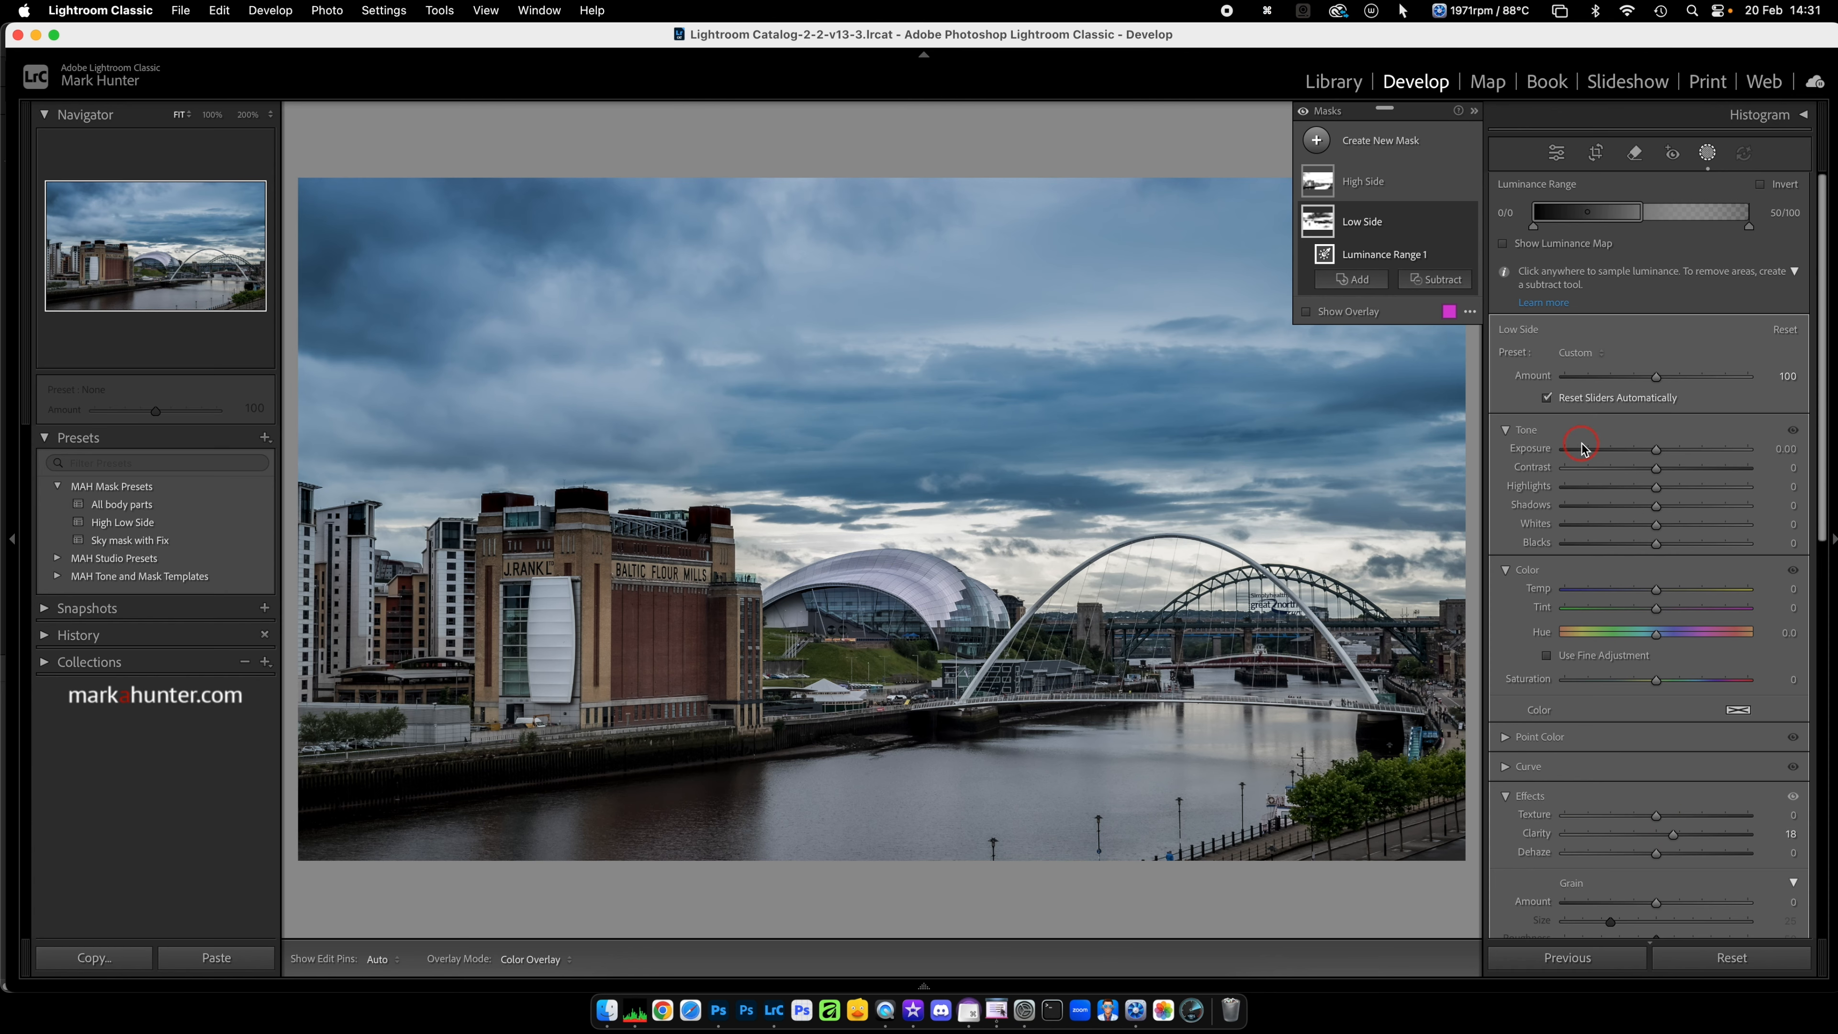
left_click(1597, 629)
left_click(1674, 837)
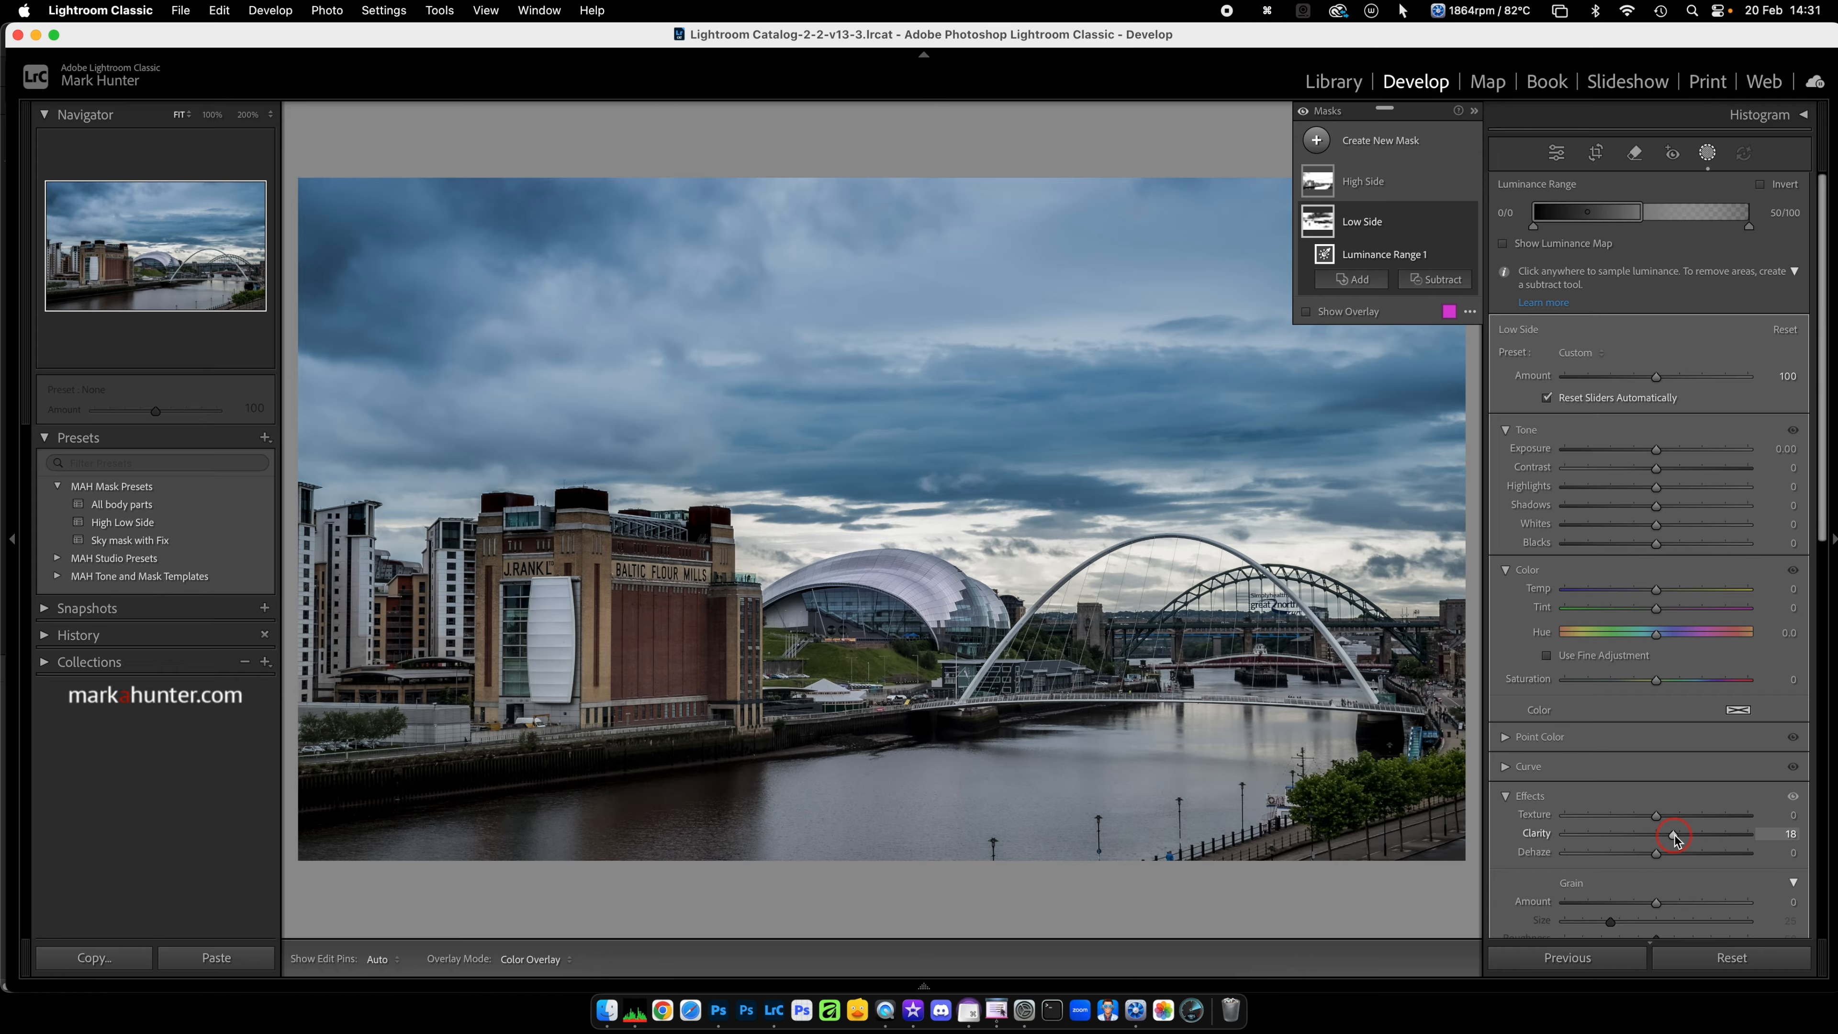
left_click_drag(1676, 838, 1678, 832)
left_click(1596, 212)
Step: Add a post-crop vignette with an Amount of −5 to the riverside photo, and compare it before and after
left_click(1557, 153)
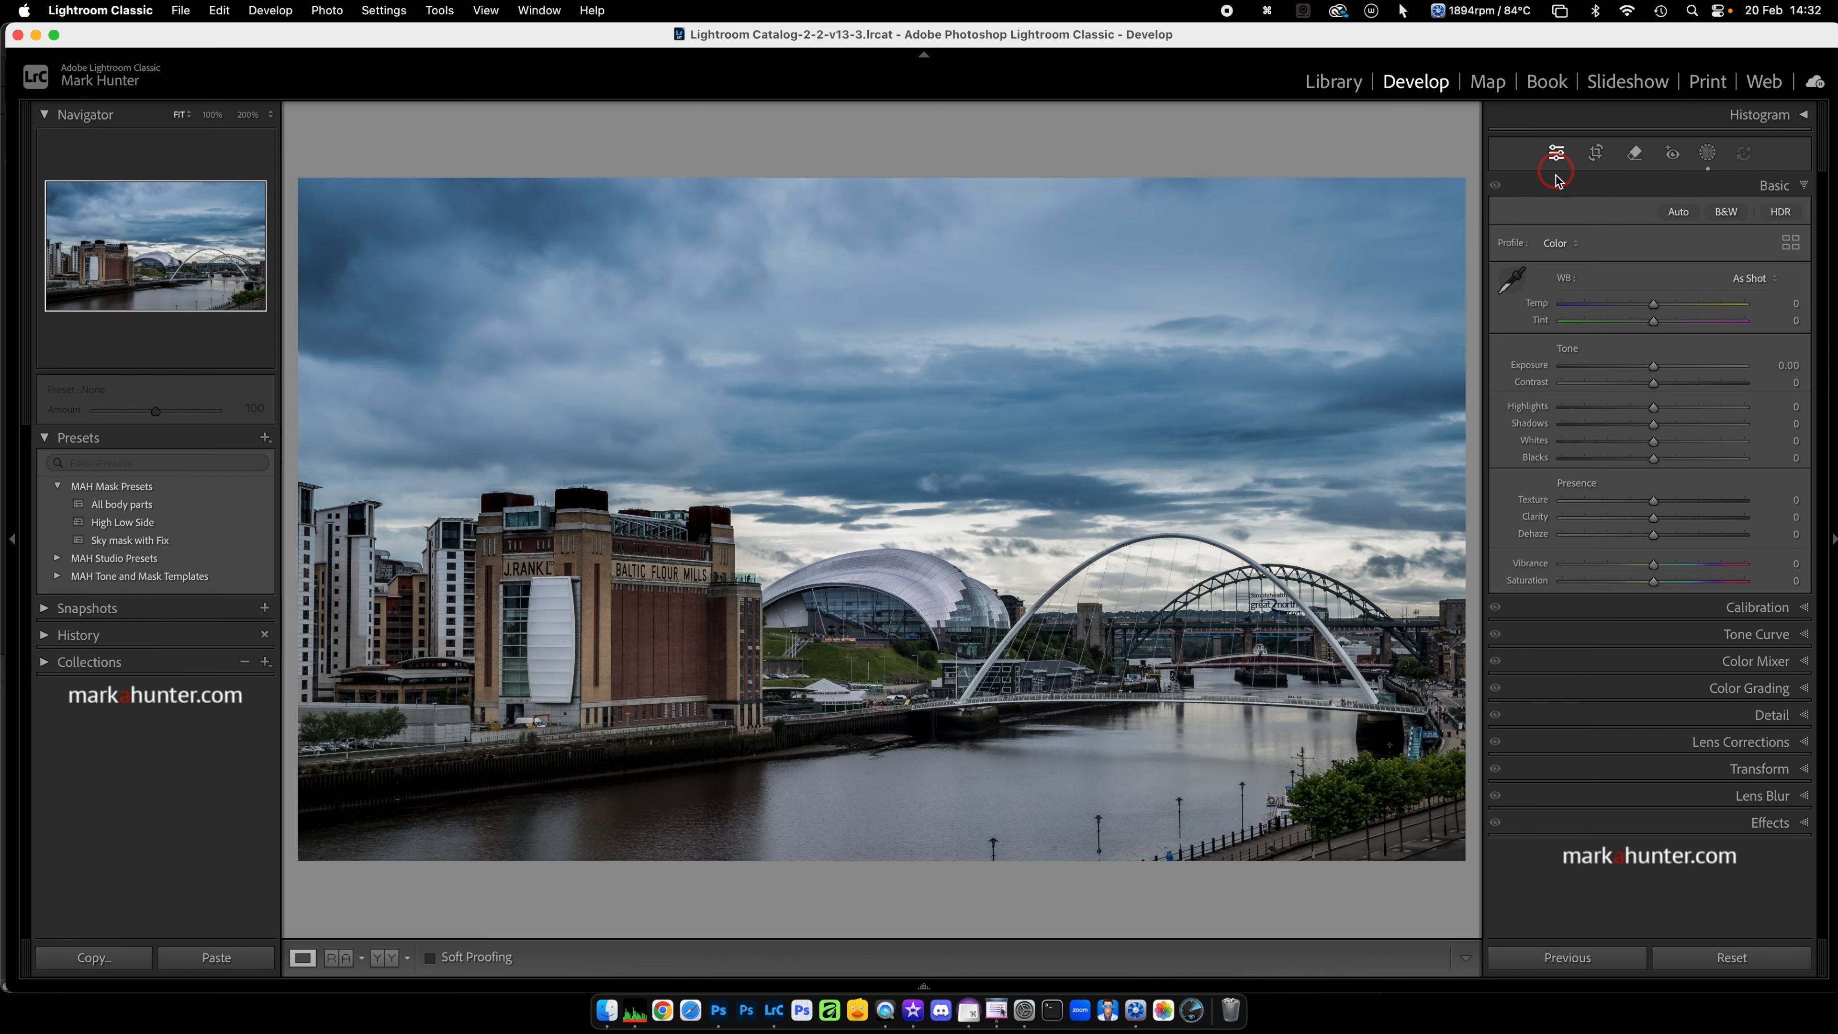
left_click(1804, 824)
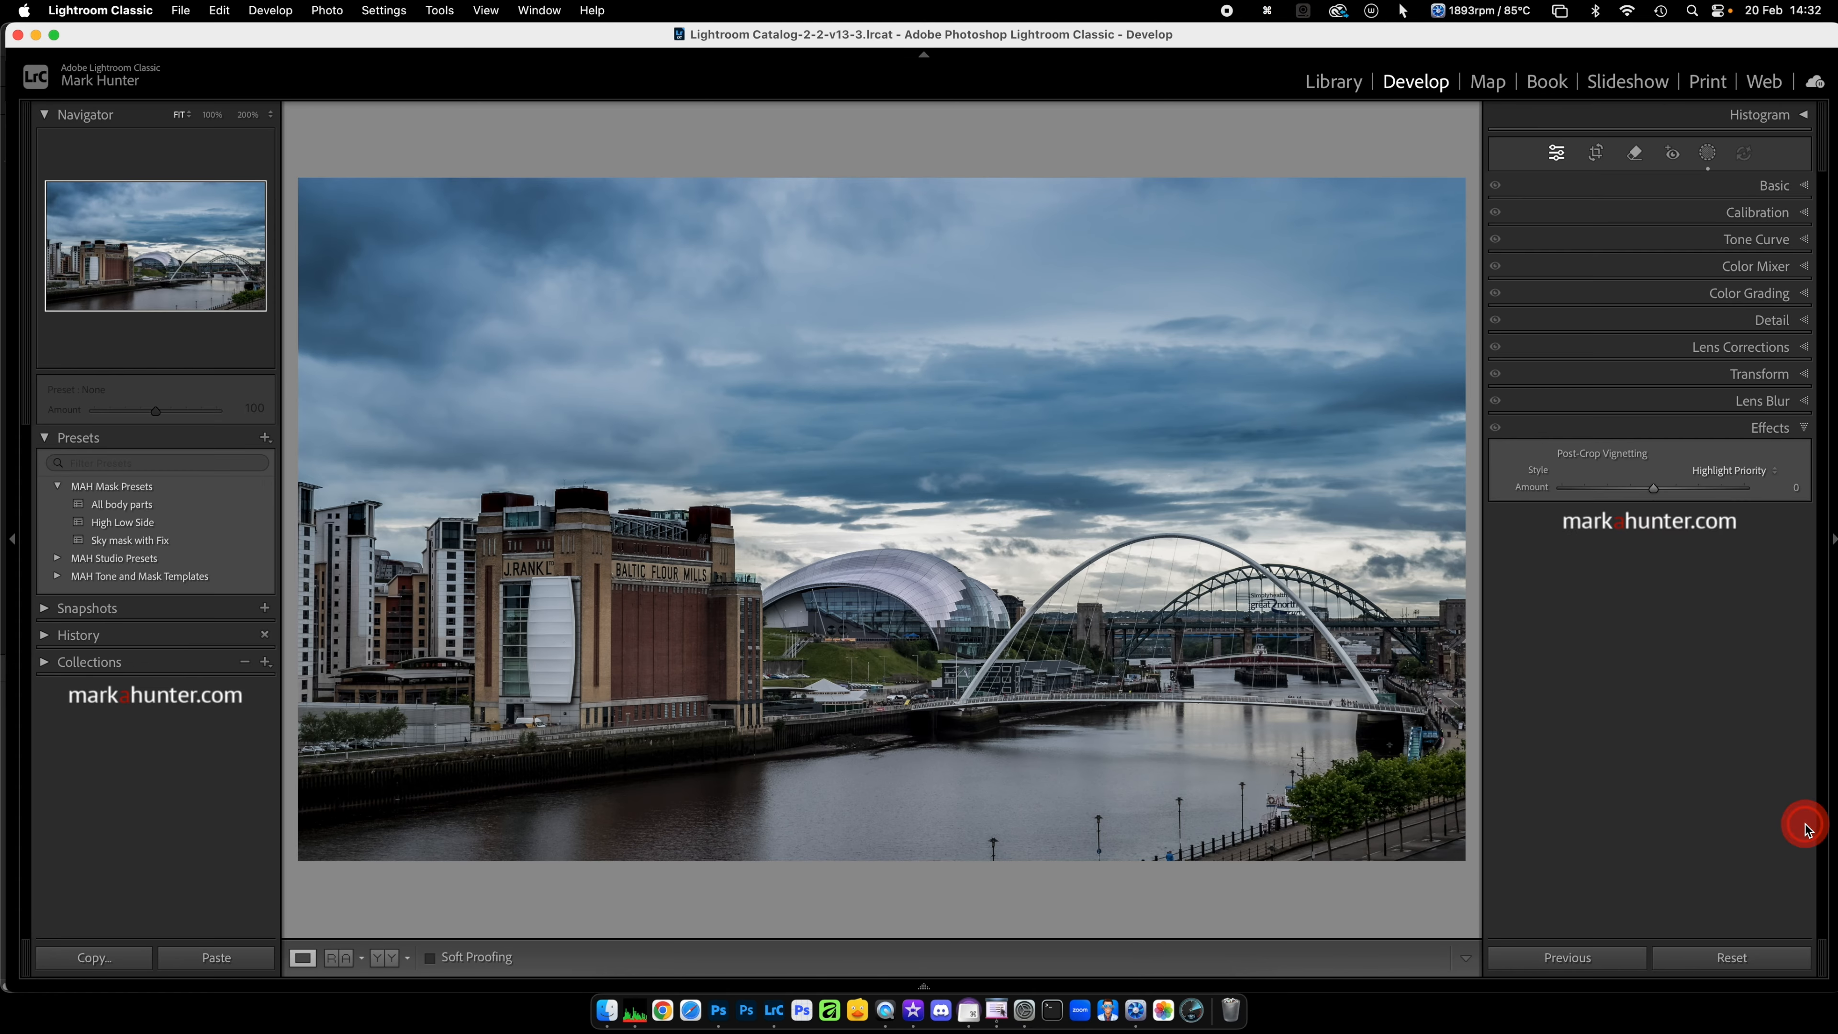
left_click_drag(1656, 490, 1650, 490)
left_click(1716, 155)
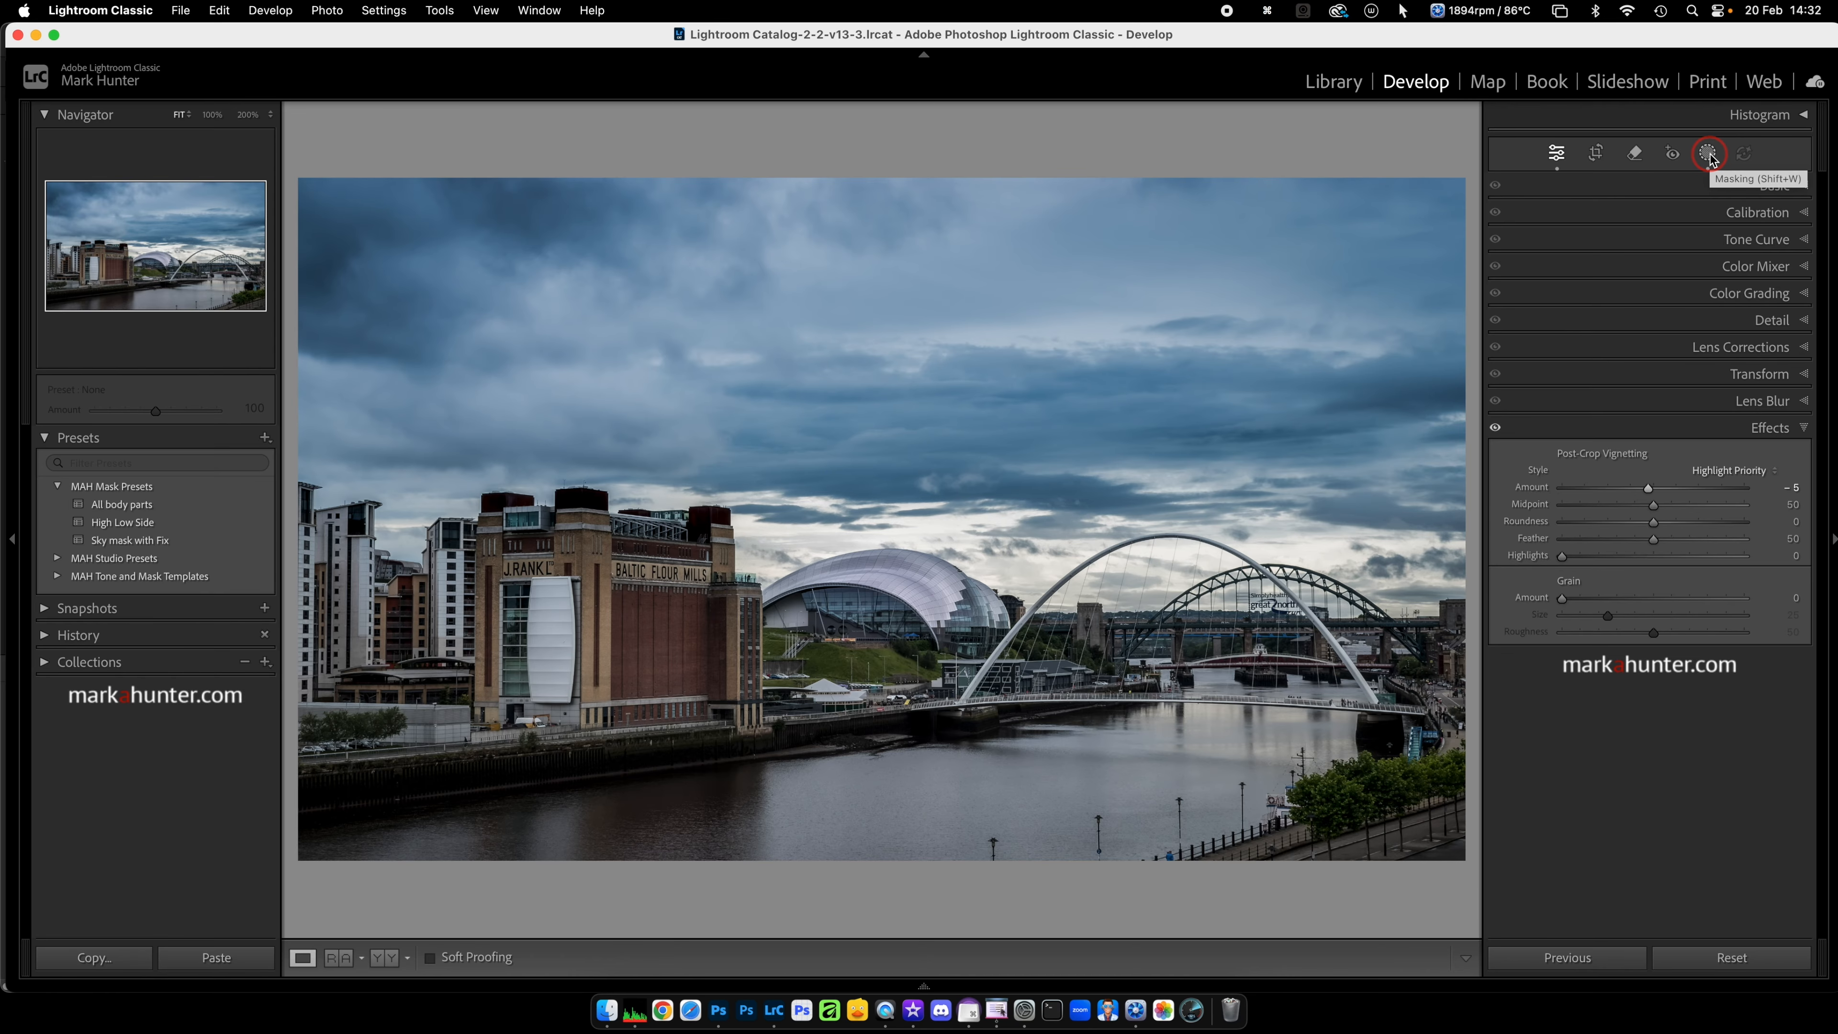
key("backslash")
key("backslash")
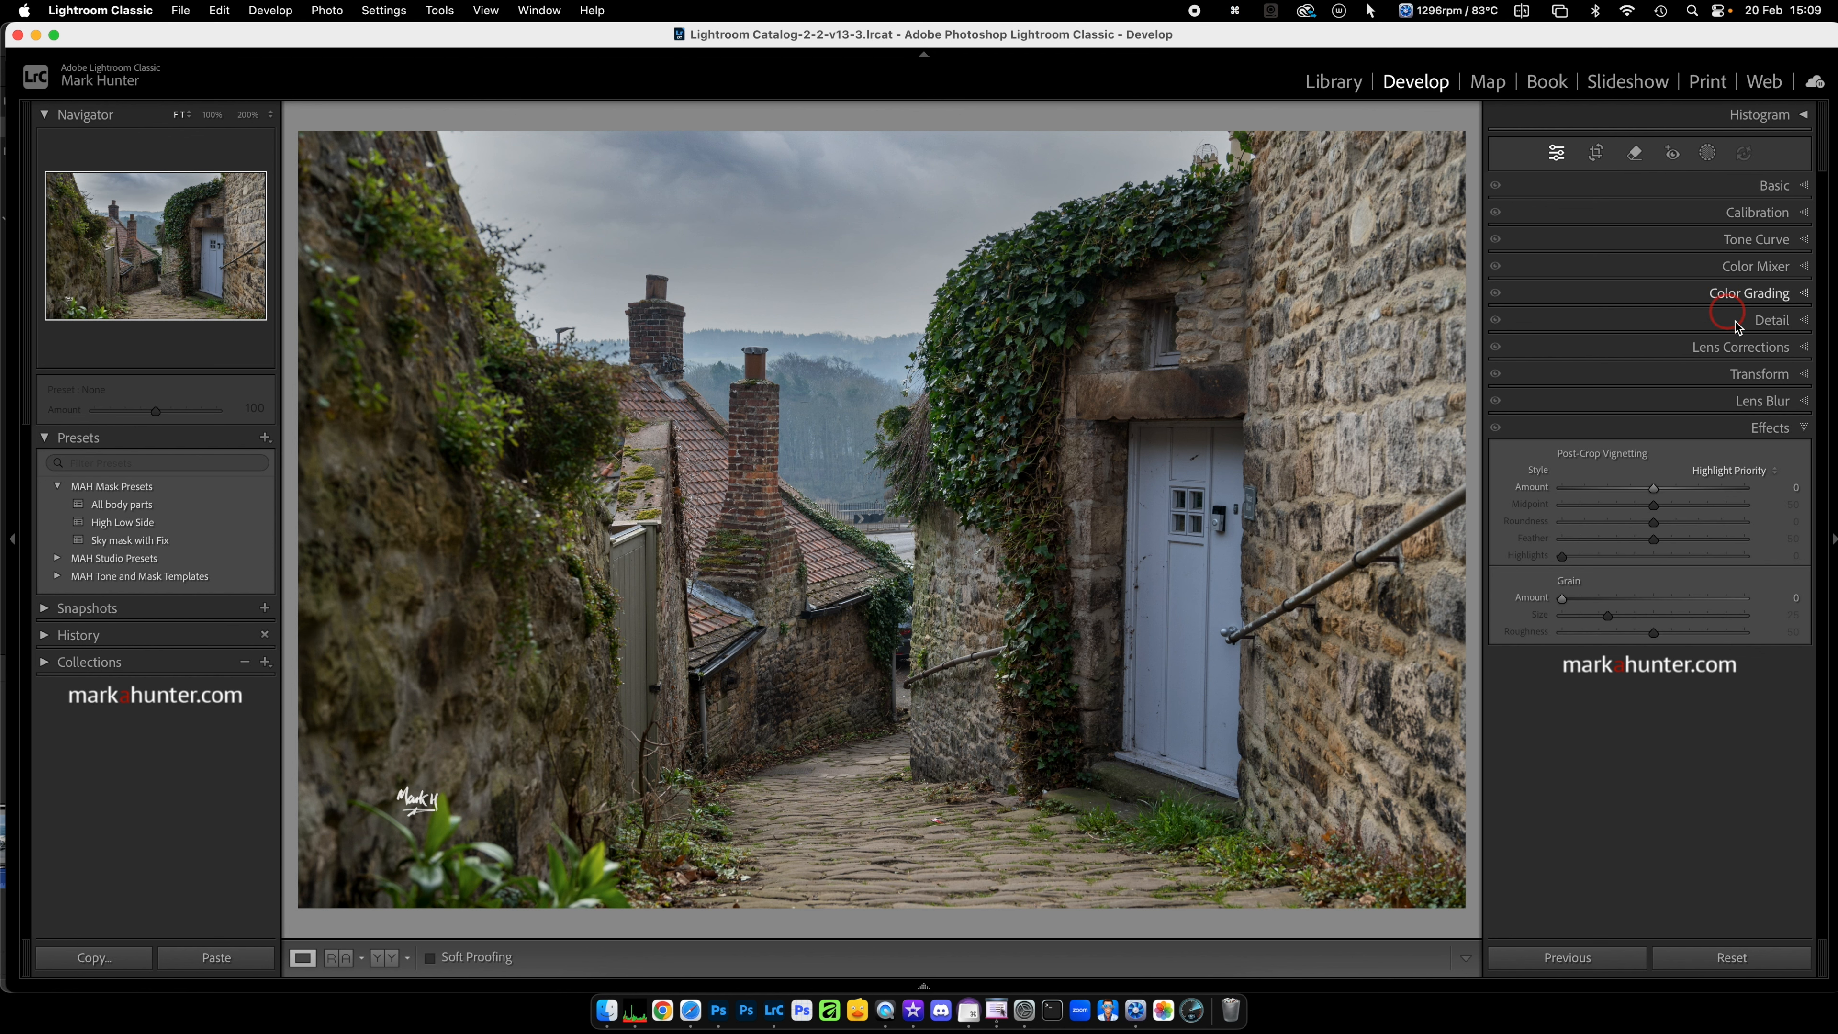
Step: On the village lane photo, try desaturating the blue door to Blue −51 and Purple −15, reset it, and view the Point Color controls
left_click(1796, 268)
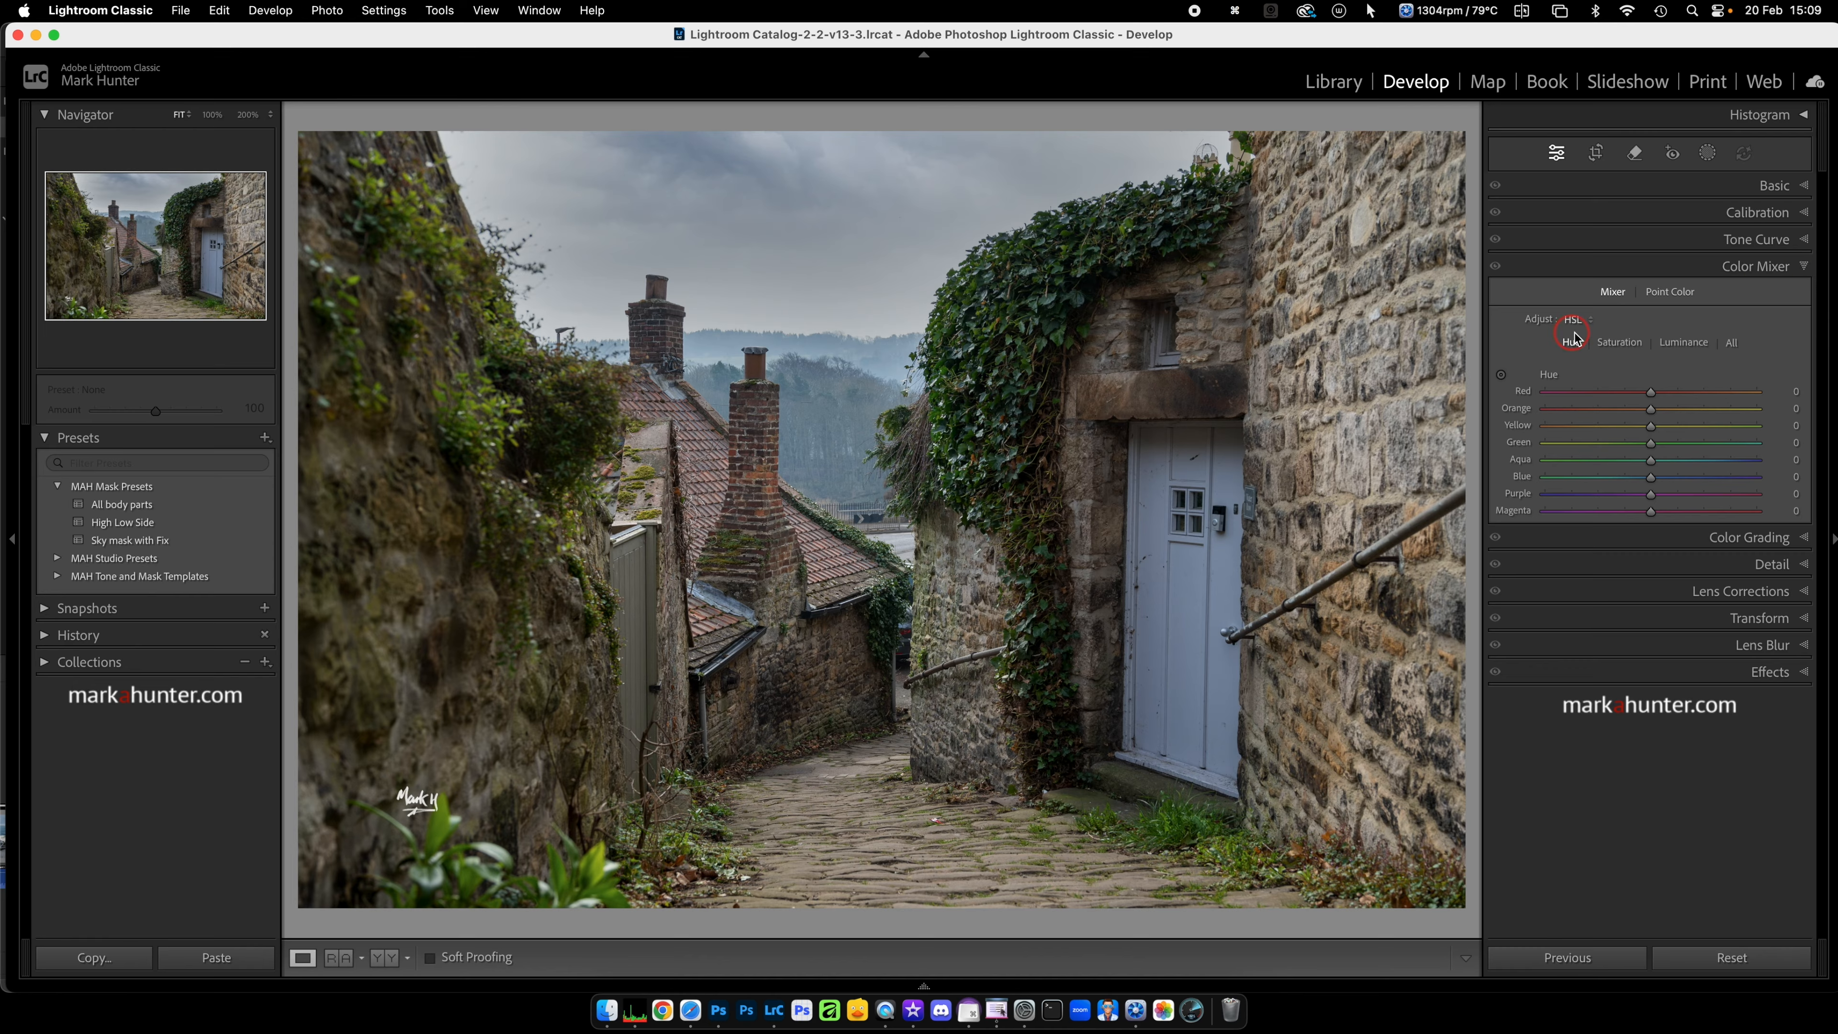
left_click(1738, 345)
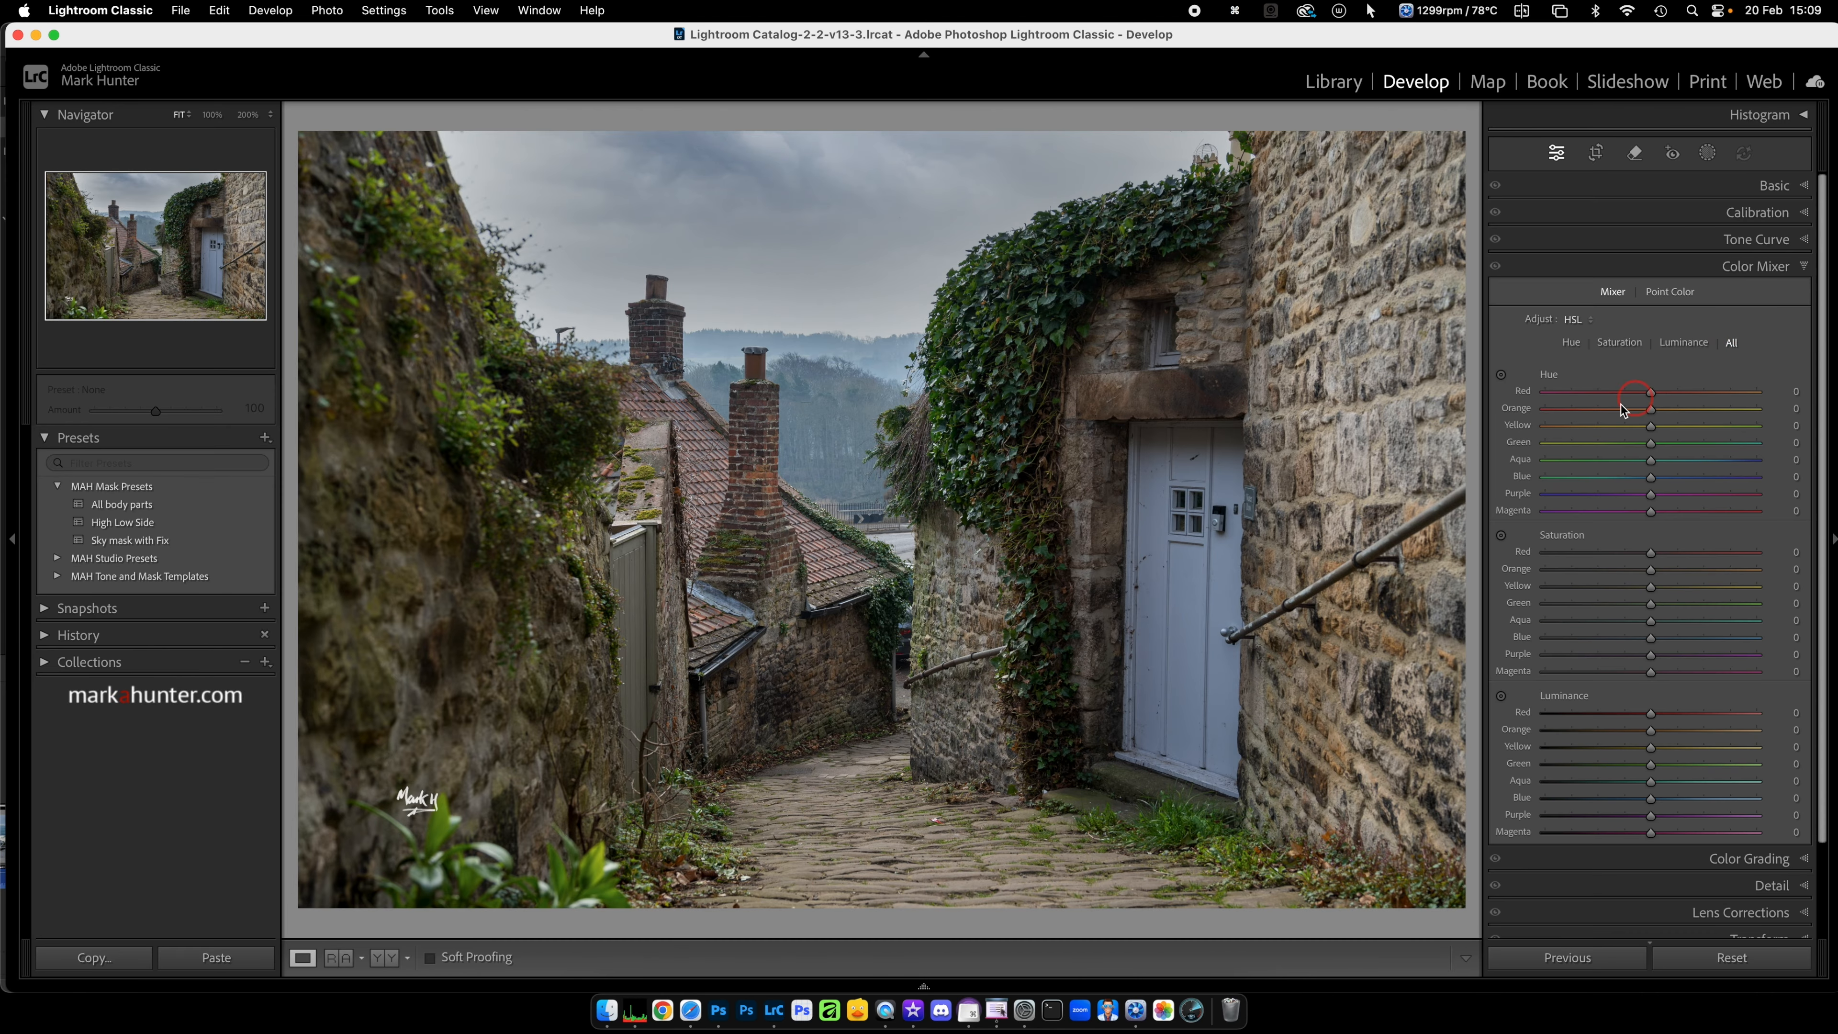
left_click(1503, 538)
left_click_drag(1162, 585, 1196, 562)
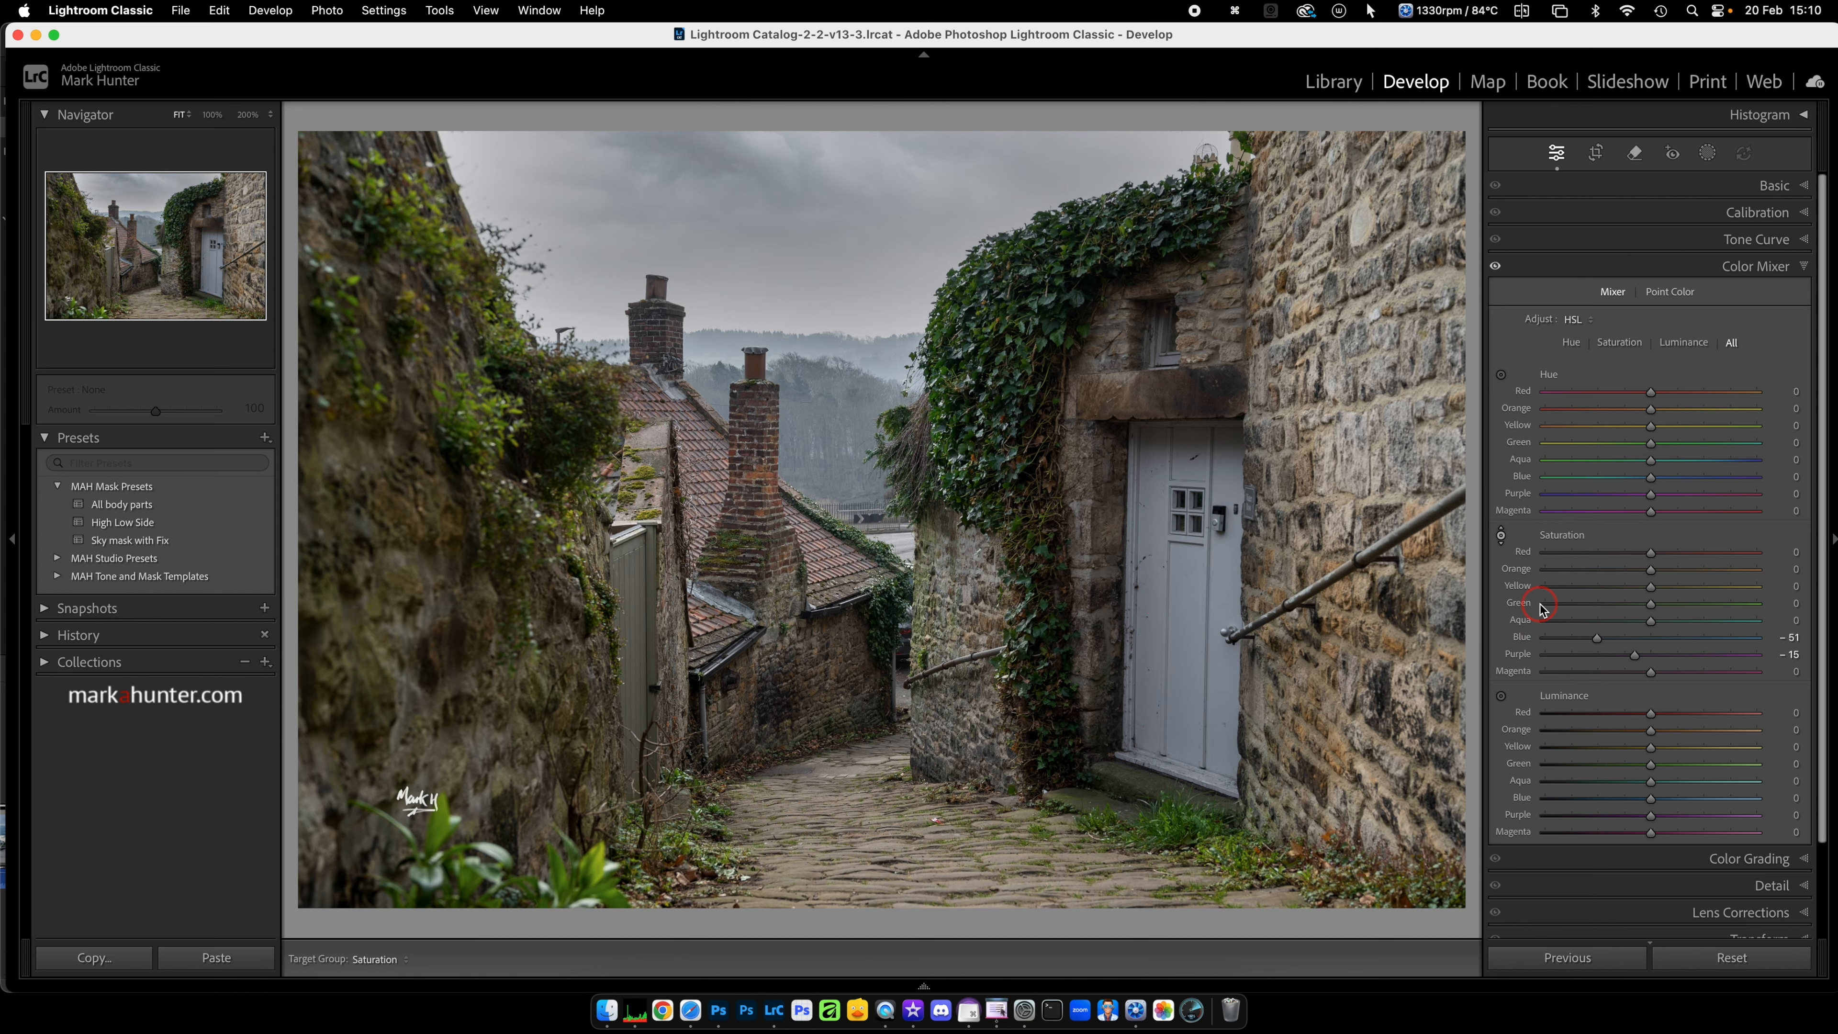
double_click(1525, 647)
left_click(1671, 292)
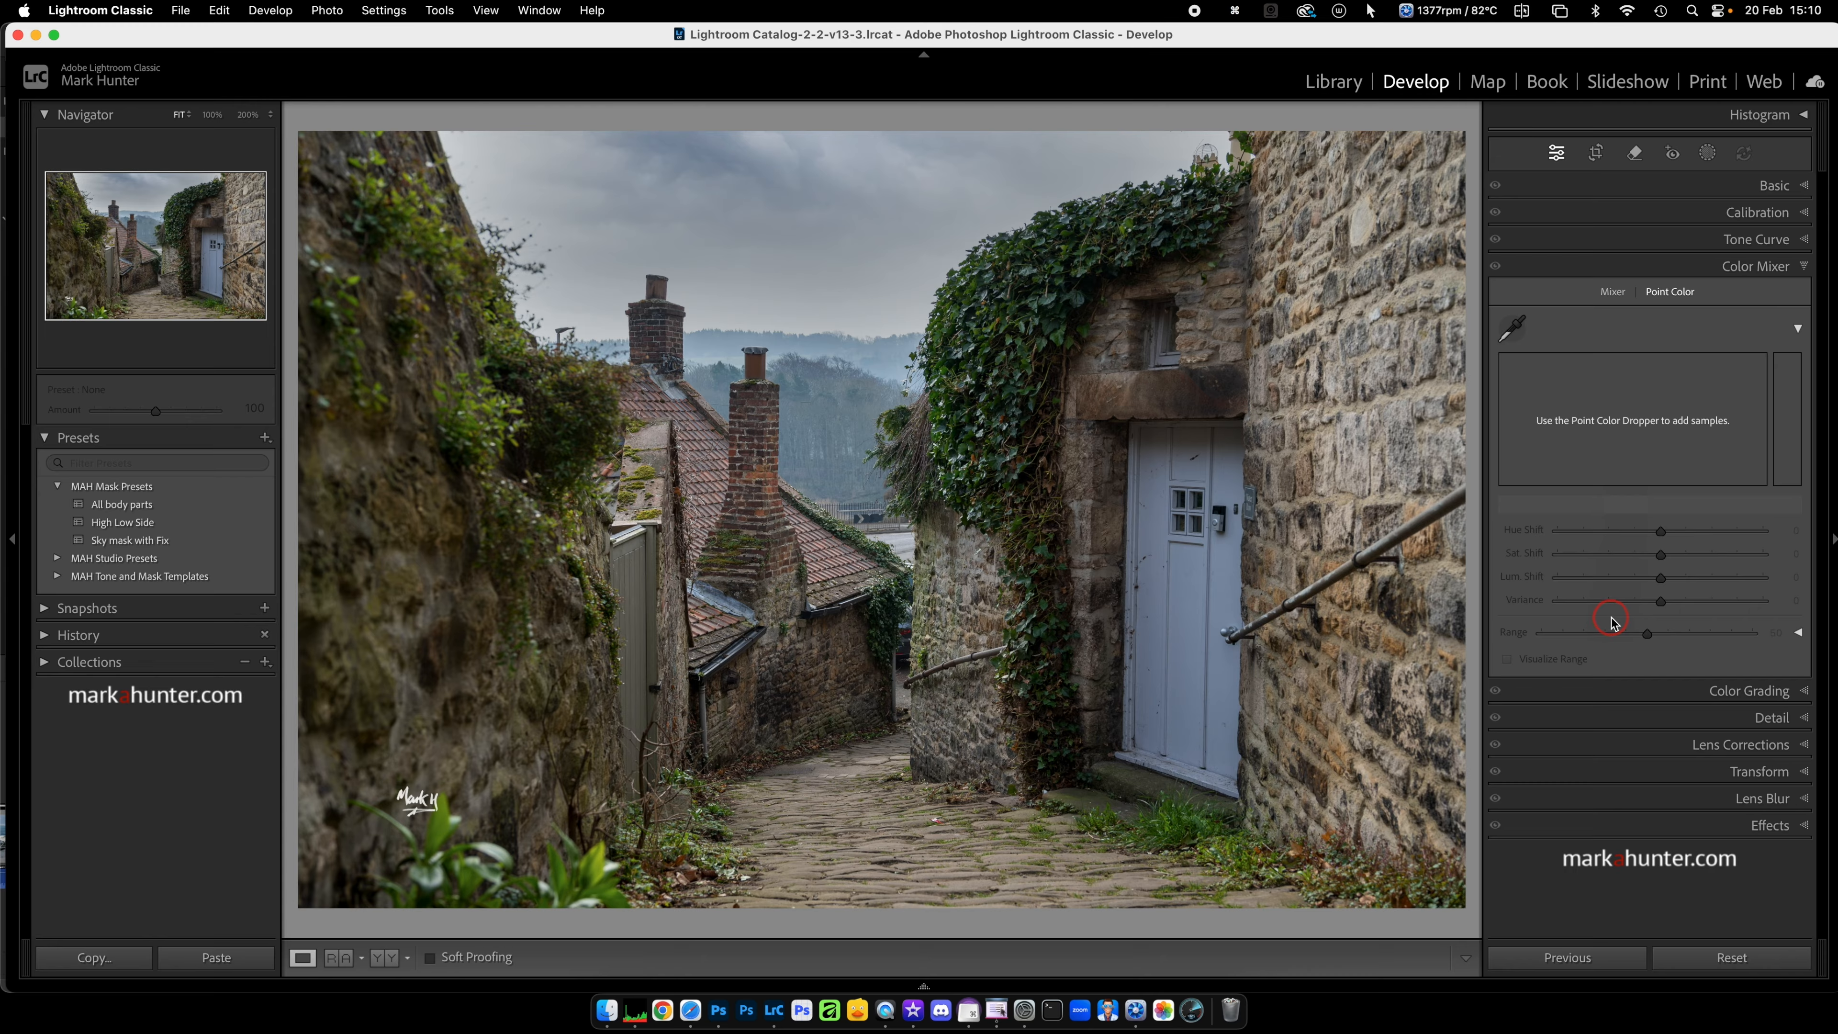
left_click(1799, 330)
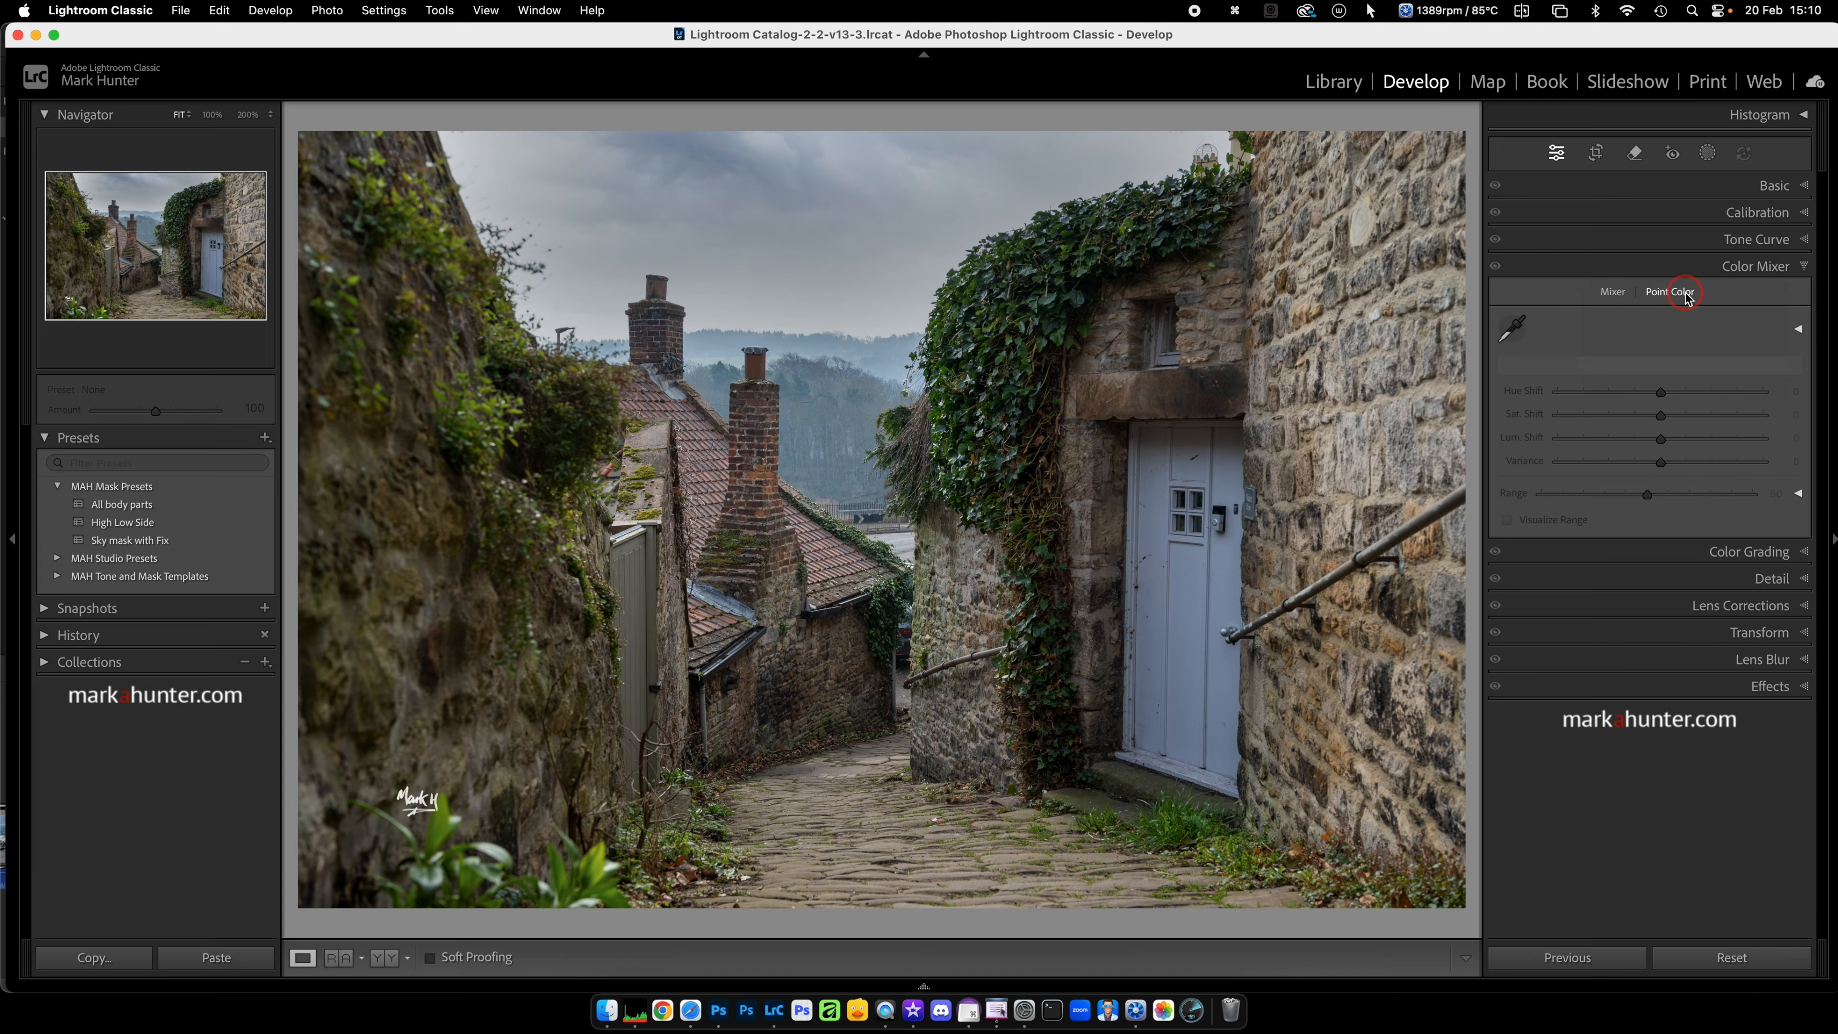
Step: Try a Color Range mask sampled from the ivy with Refine at 29, and delete all masks
left_click(1710, 155)
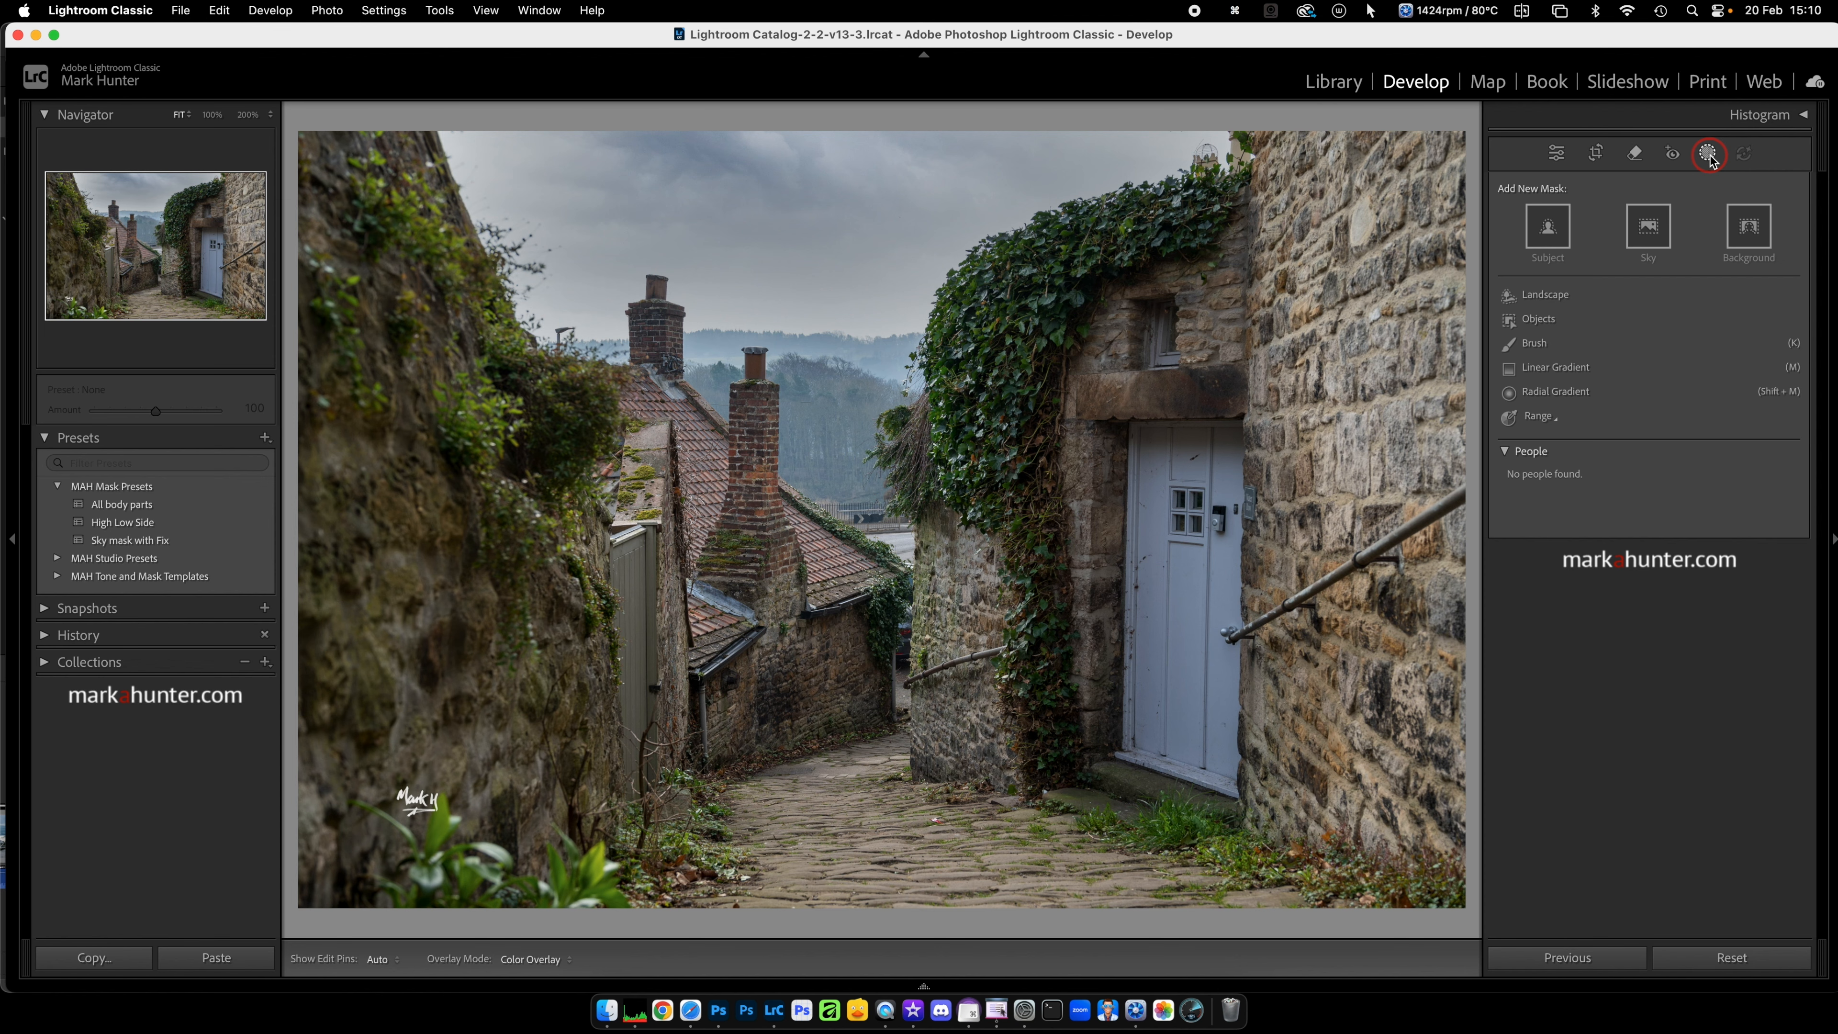
left_click(1541, 417)
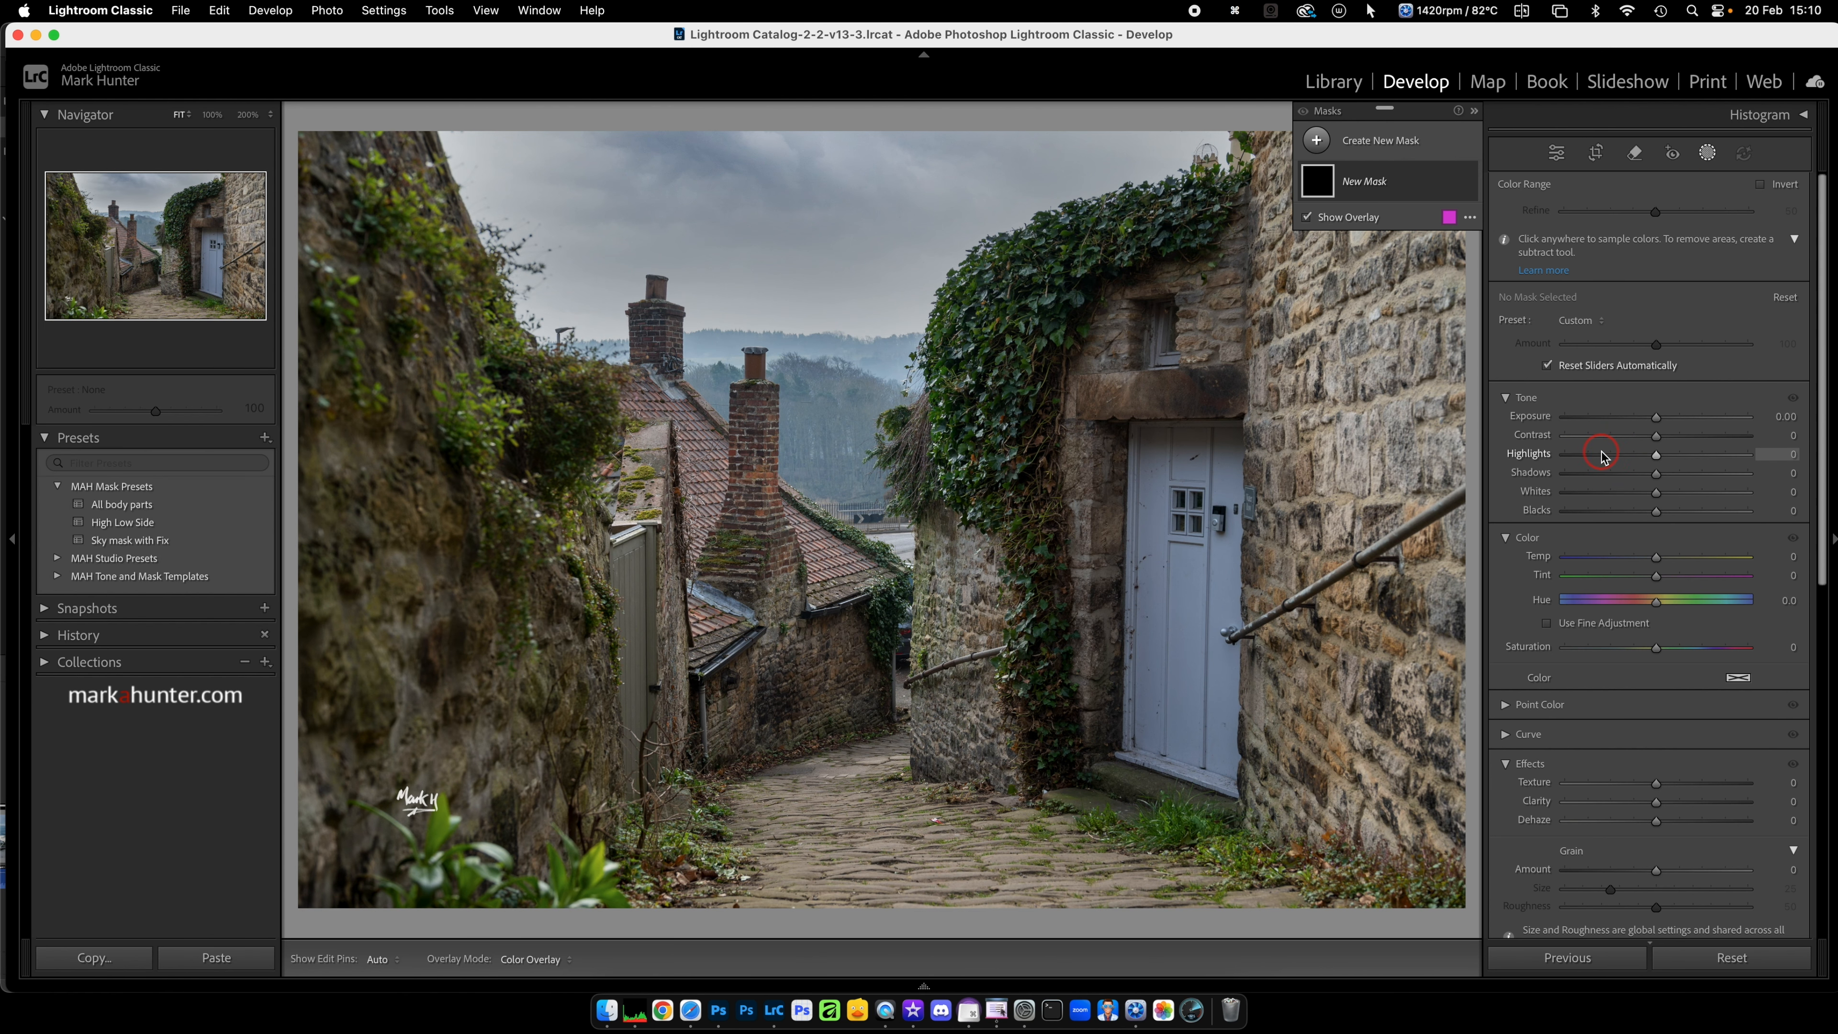
left_click(995, 374)
left_click_drag(1656, 215, 1605, 219)
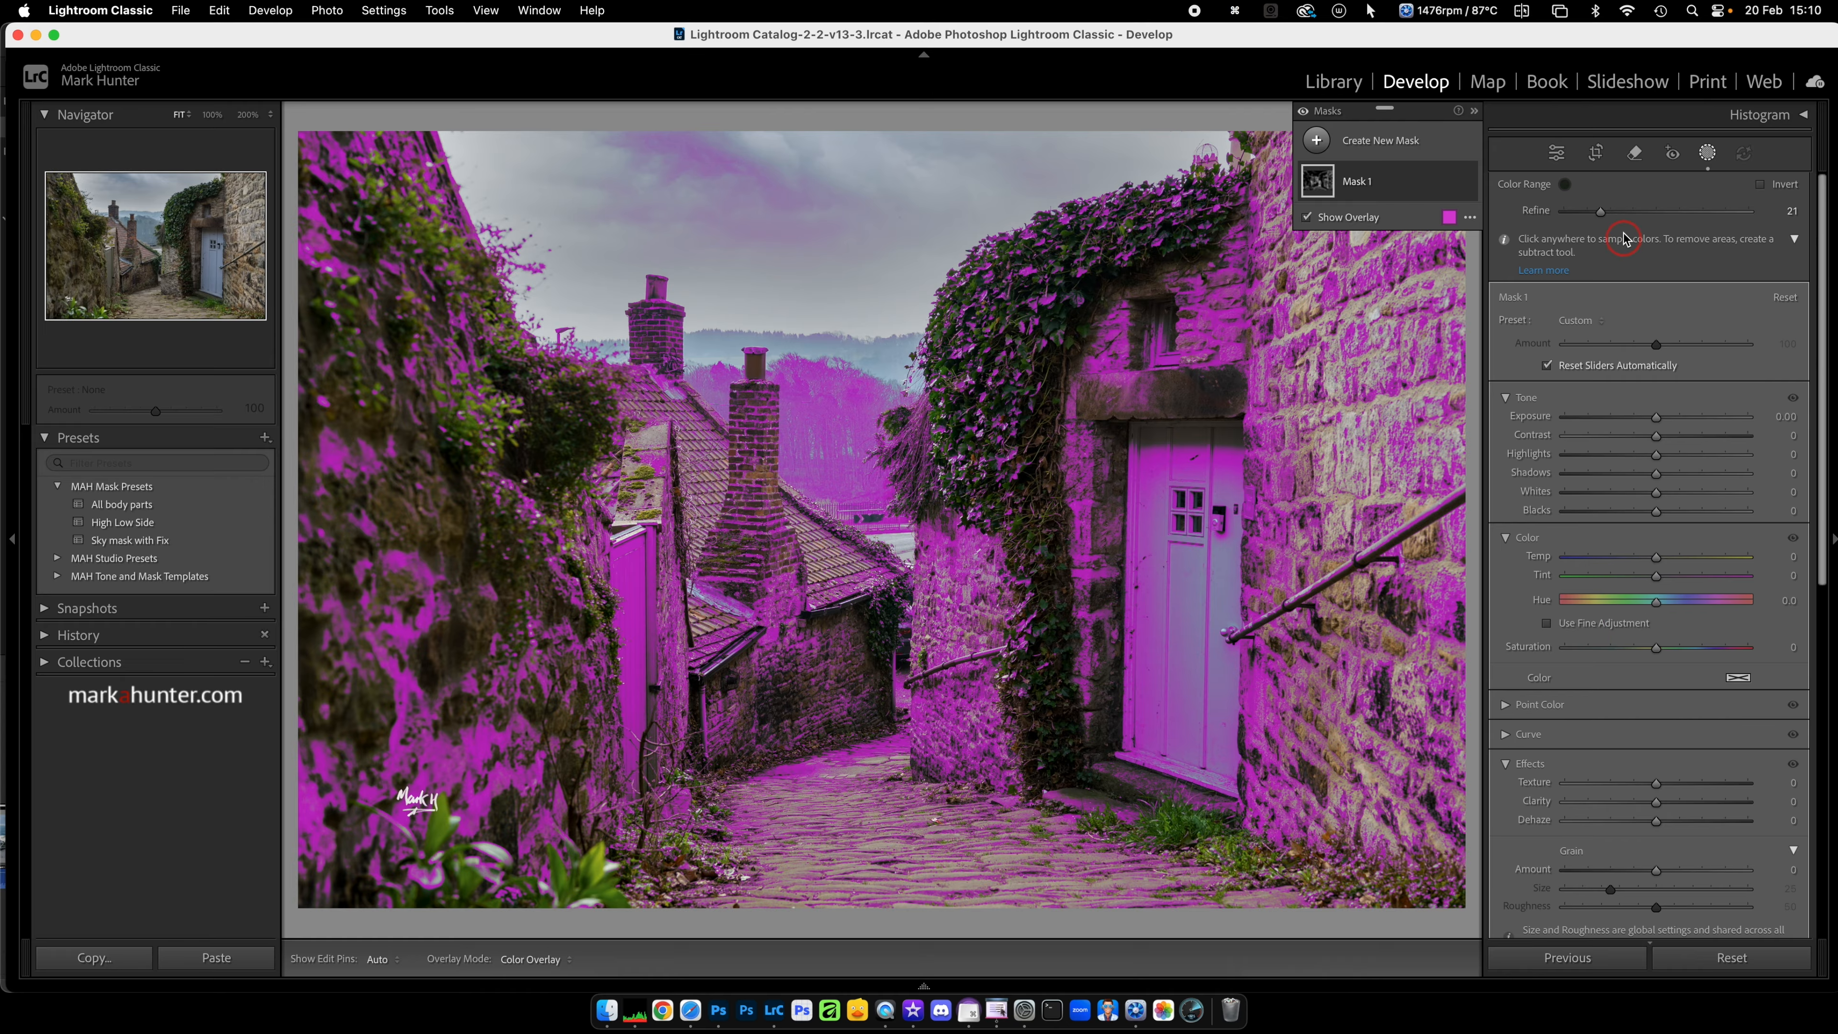
left_click_drag(1602, 214, 1617, 214)
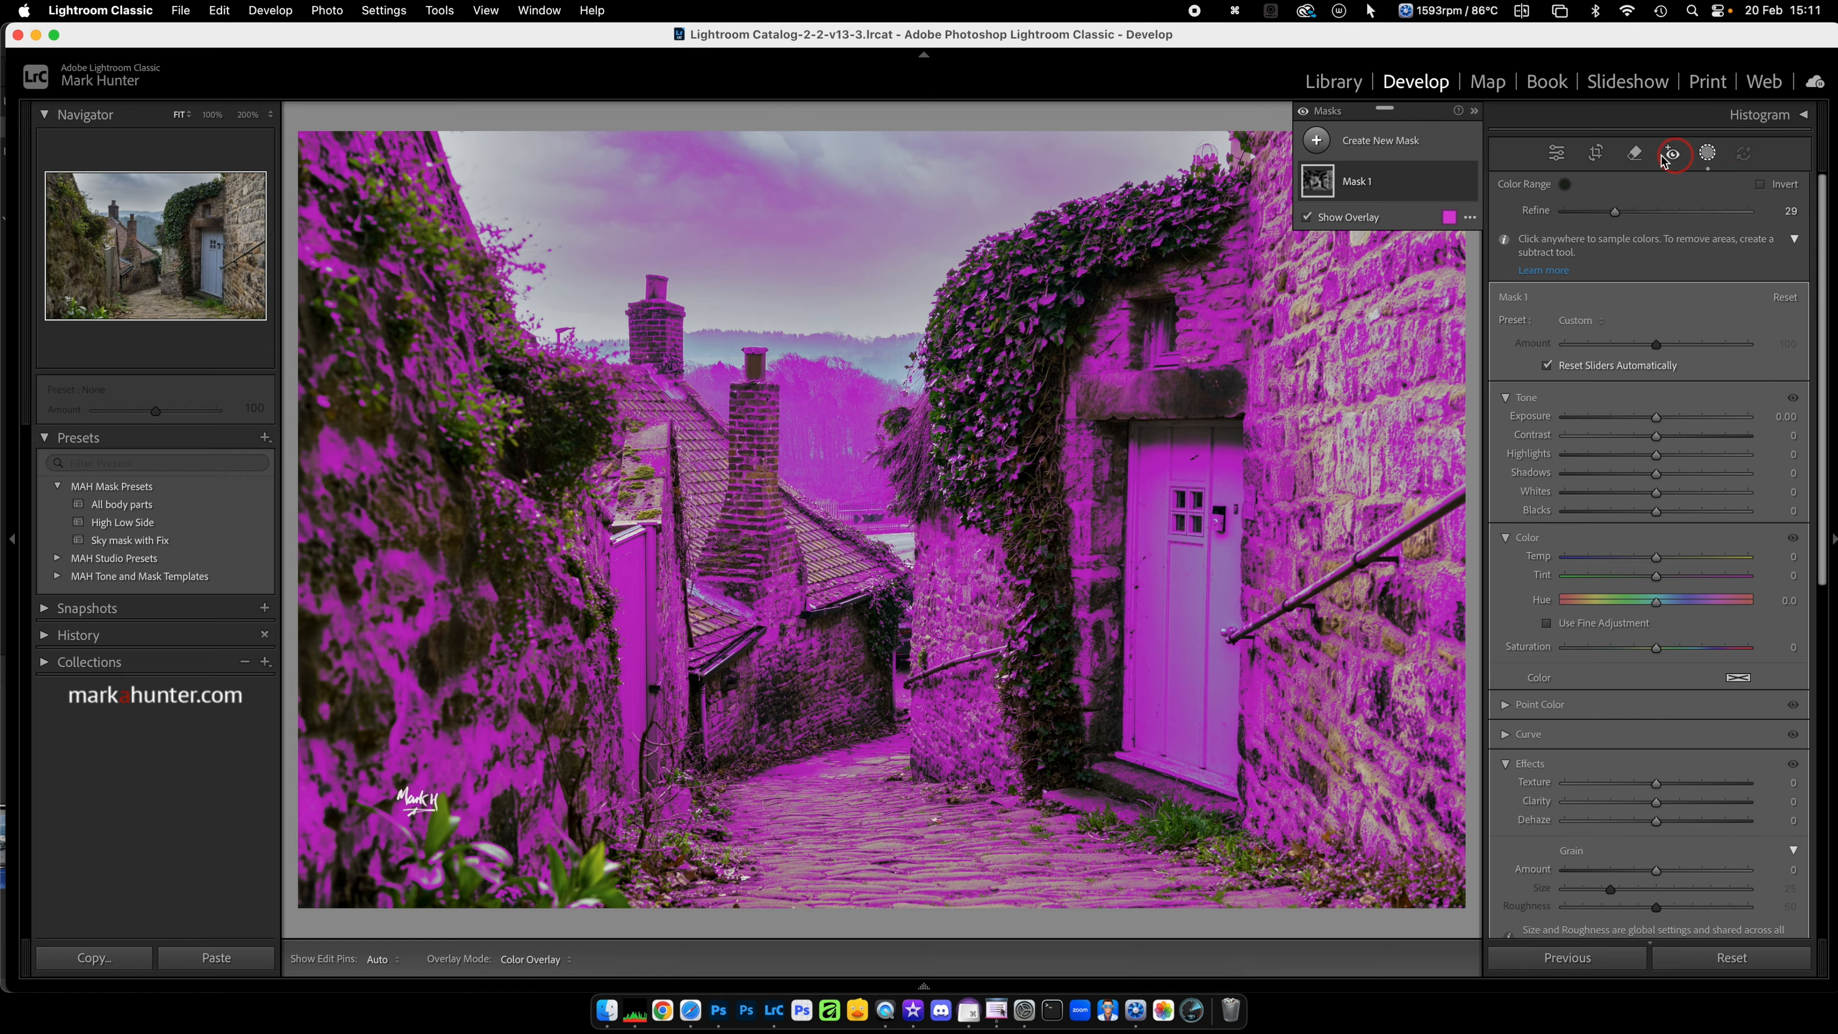
left_click(1451, 181)
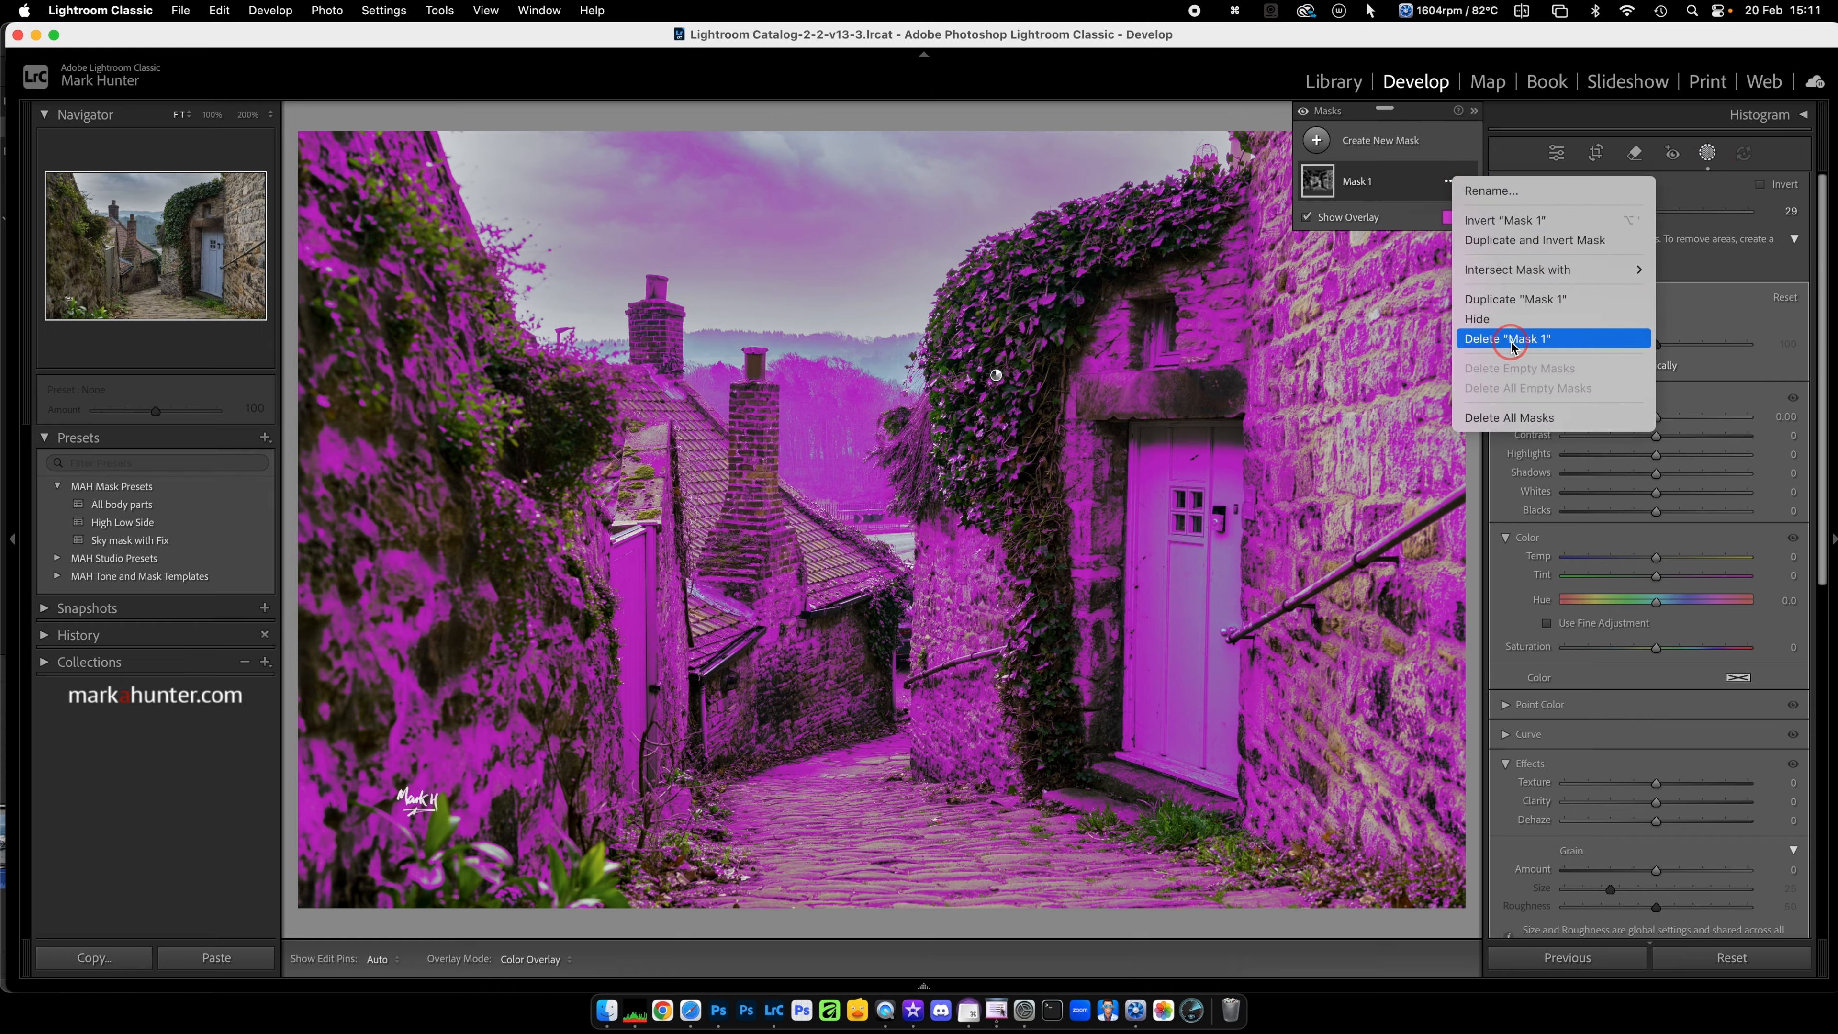
left_click(1540, 418)
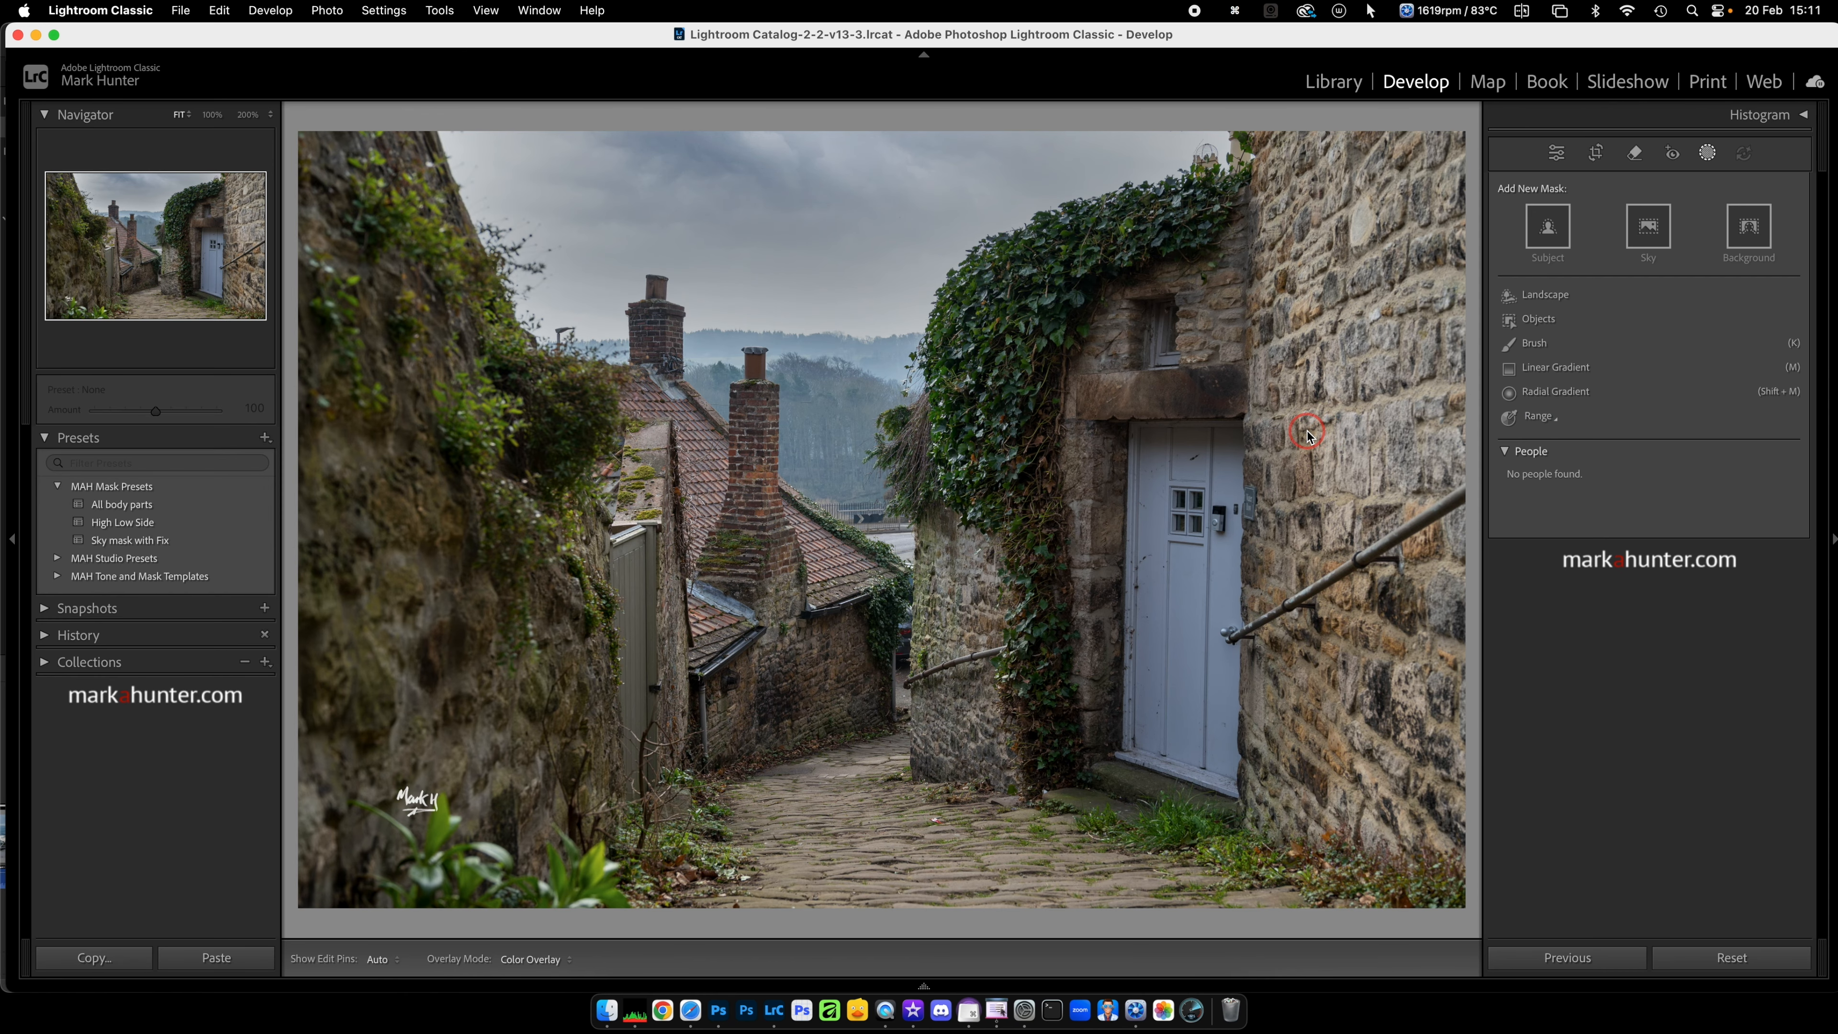
Step: On the colour chart image, create a Color Range mask sampled from the wheel's Red segment and name it "red"
key("Right")
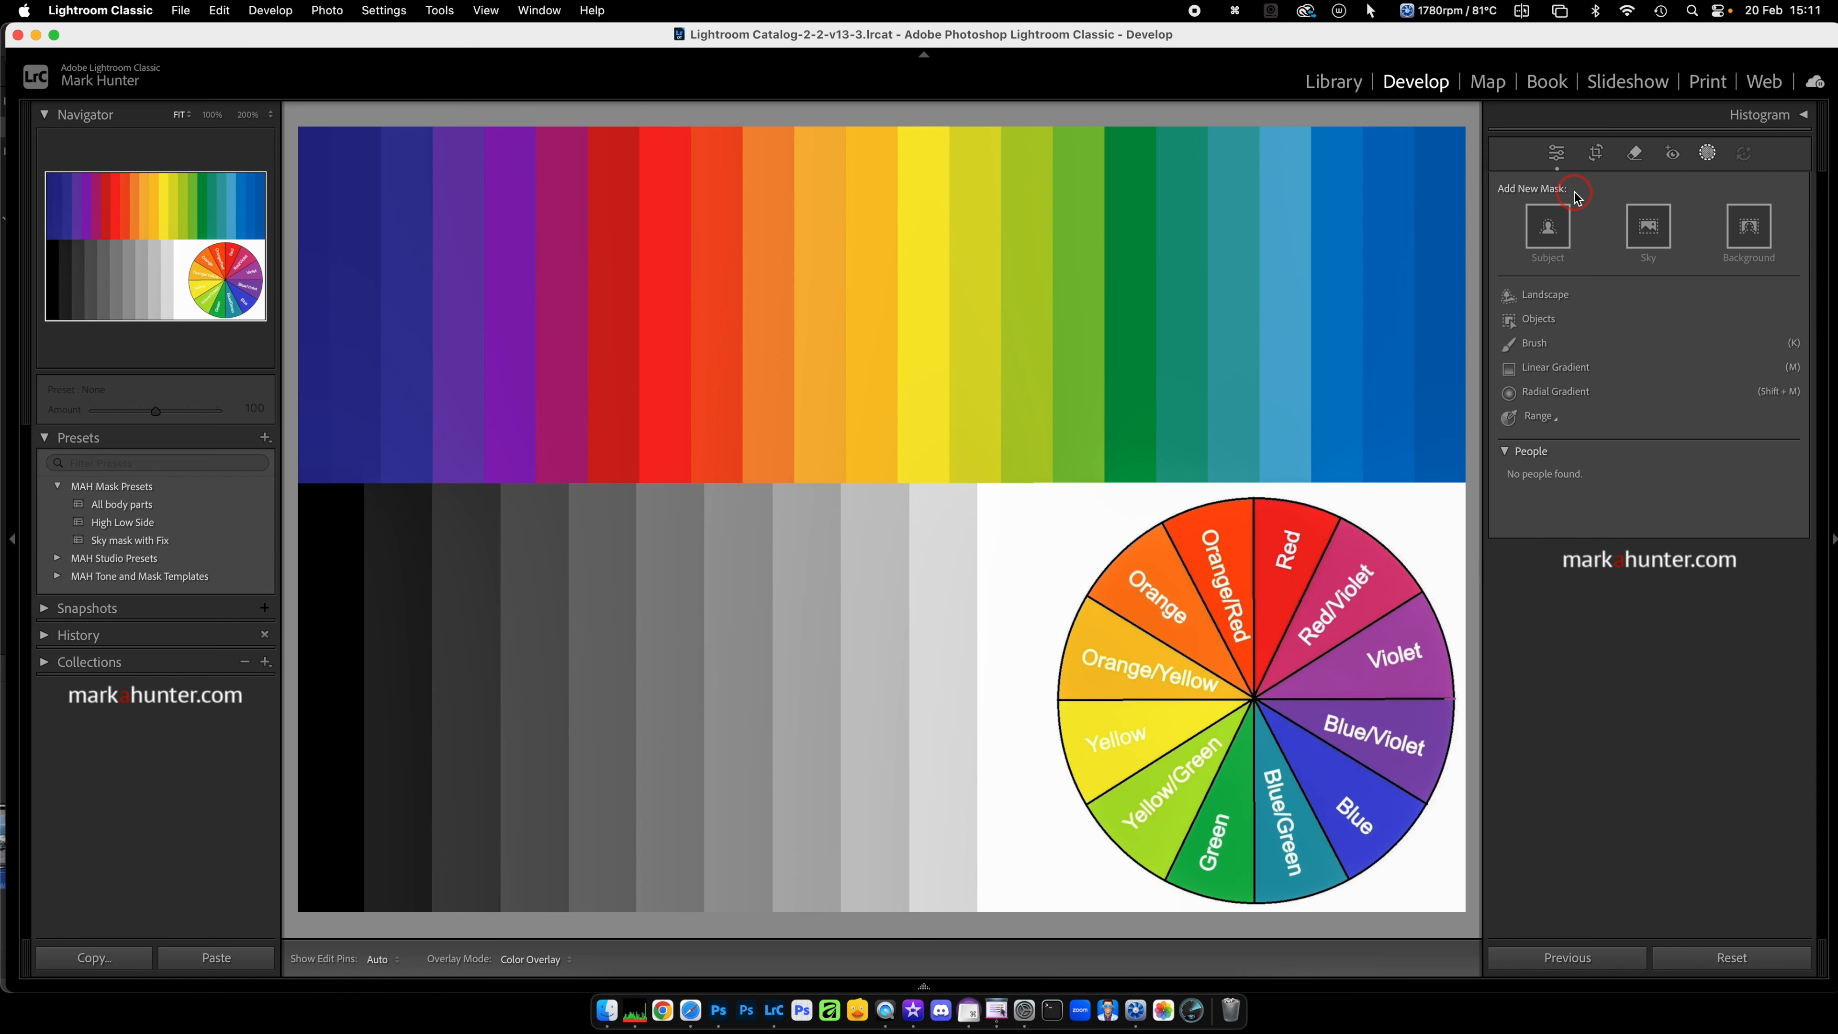
left_click(1541, 418)
left_click(1614, 461)
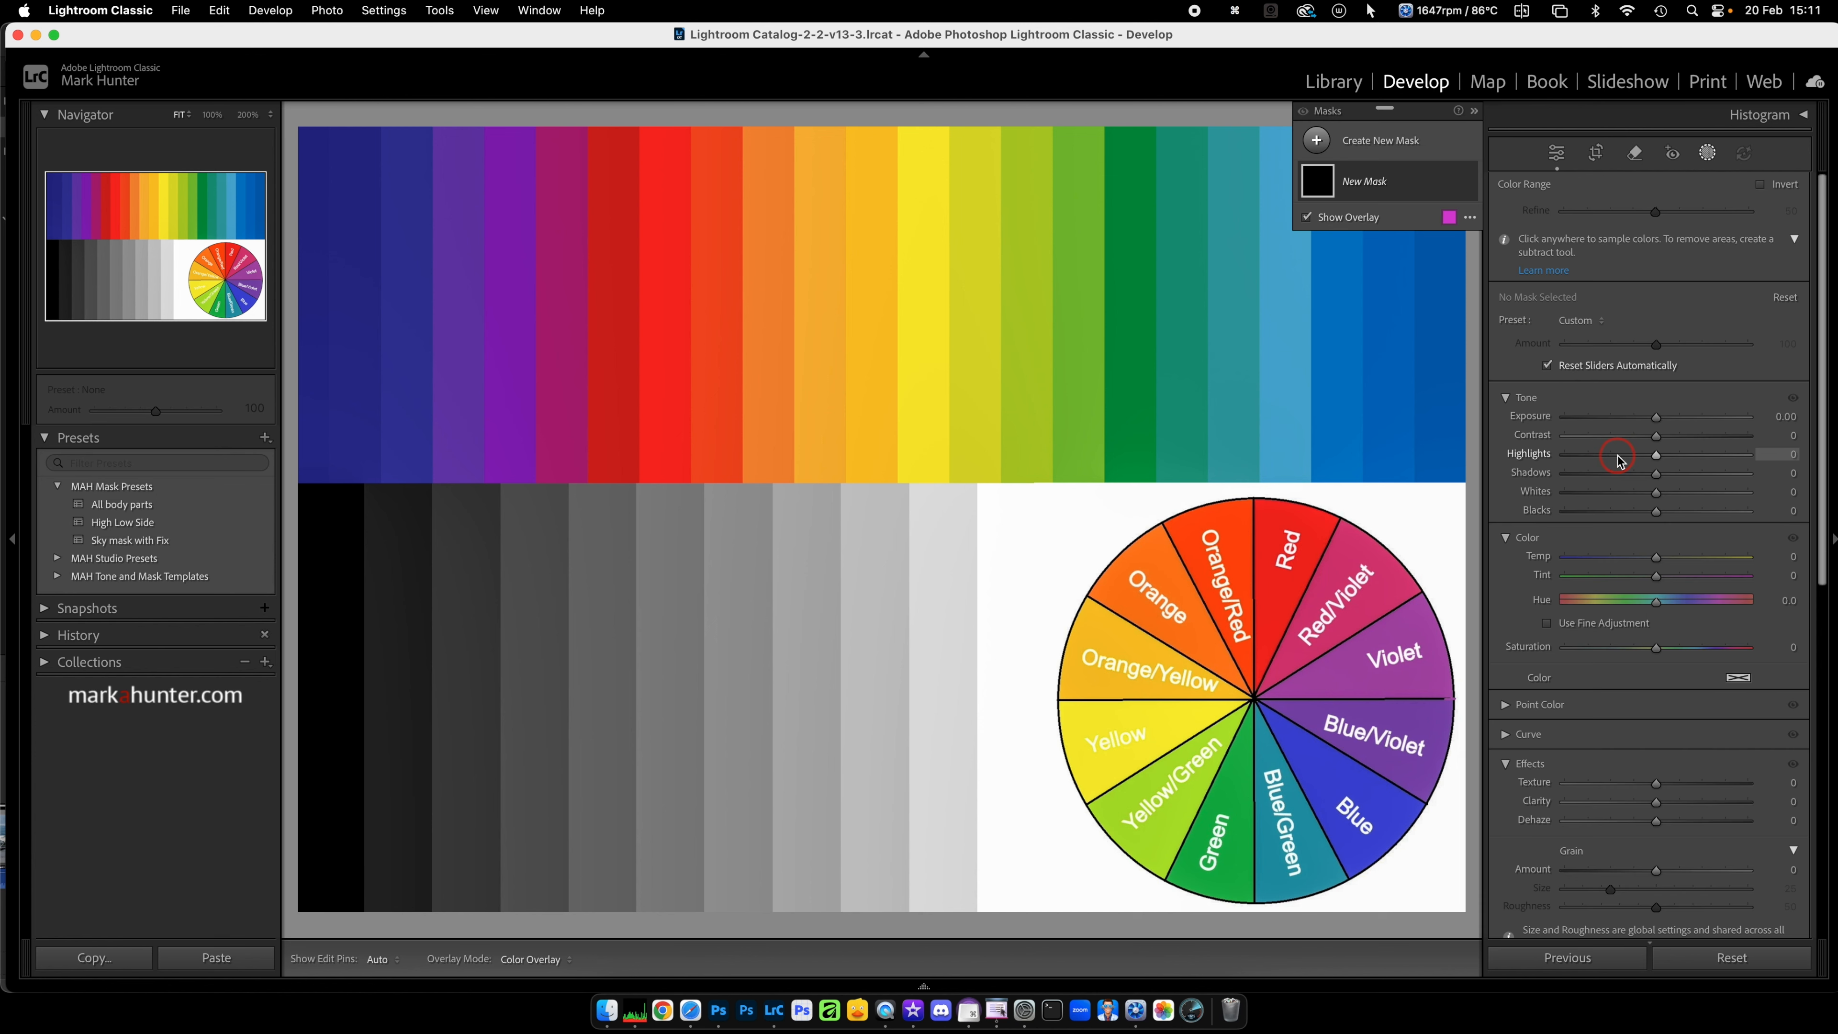
left_click(1313, 521)
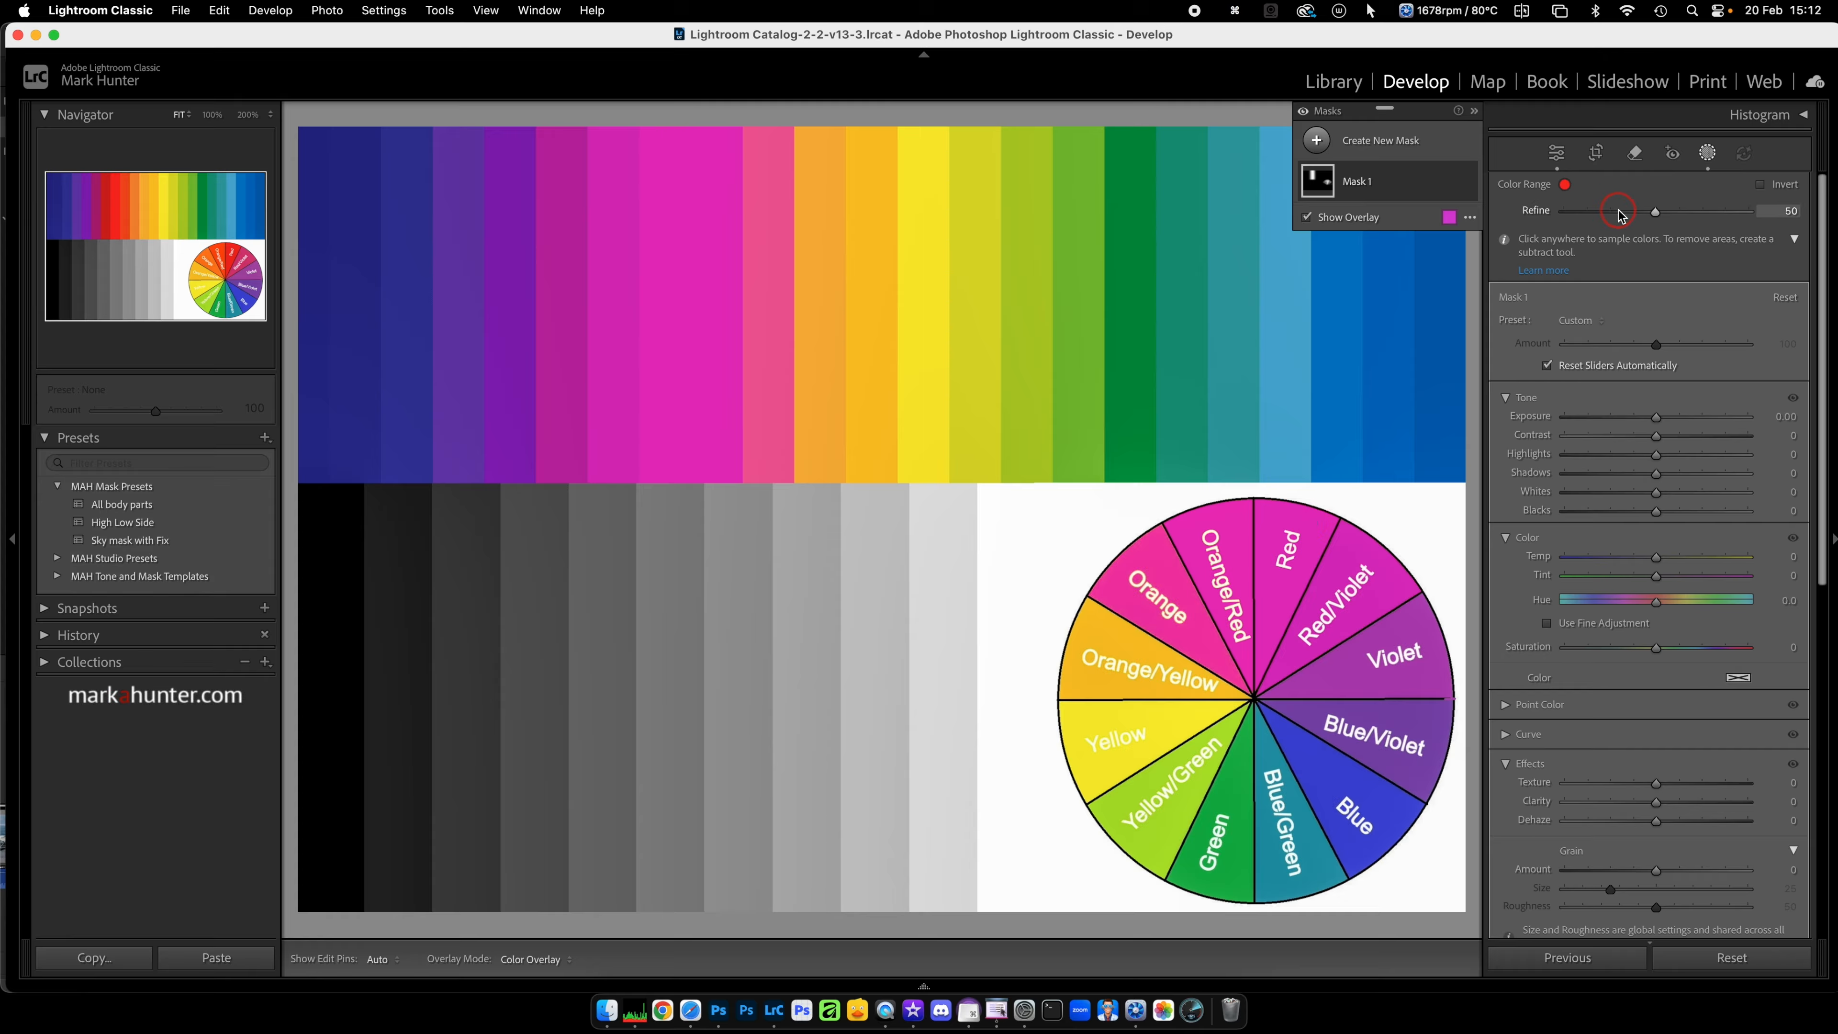
double_click(1360, 182)
type("red")
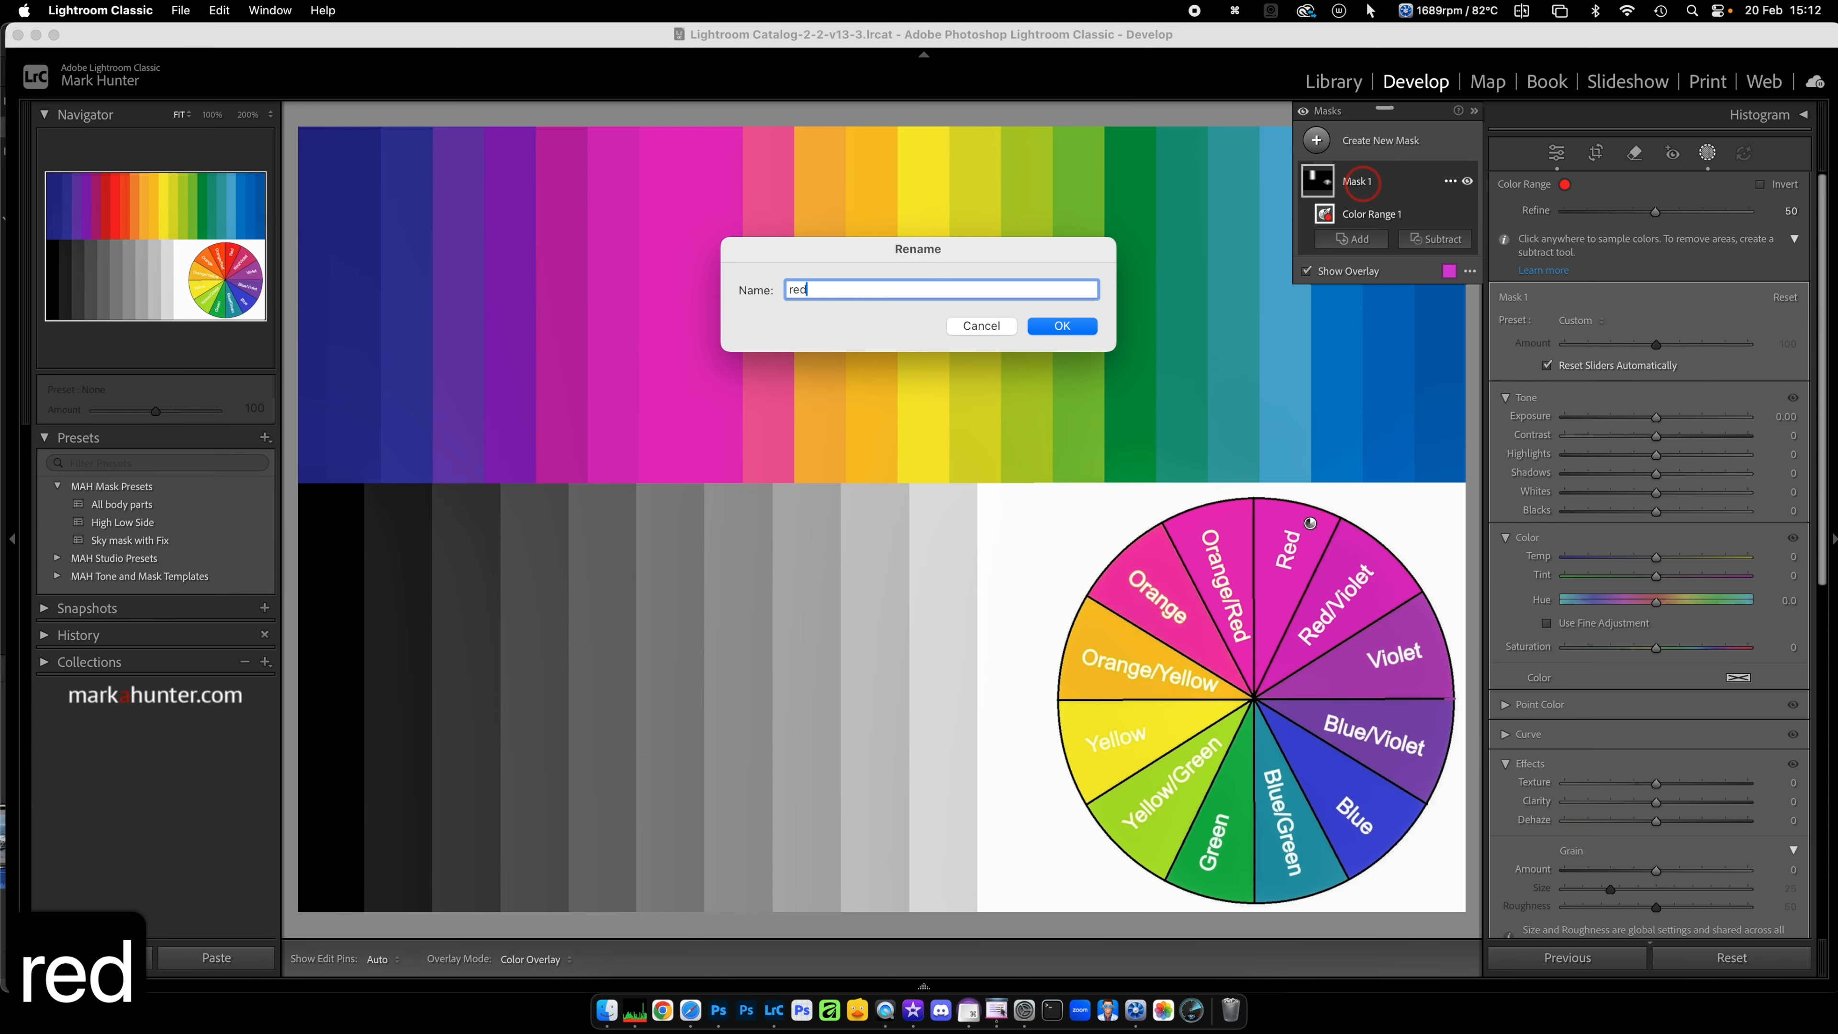
key("Return")
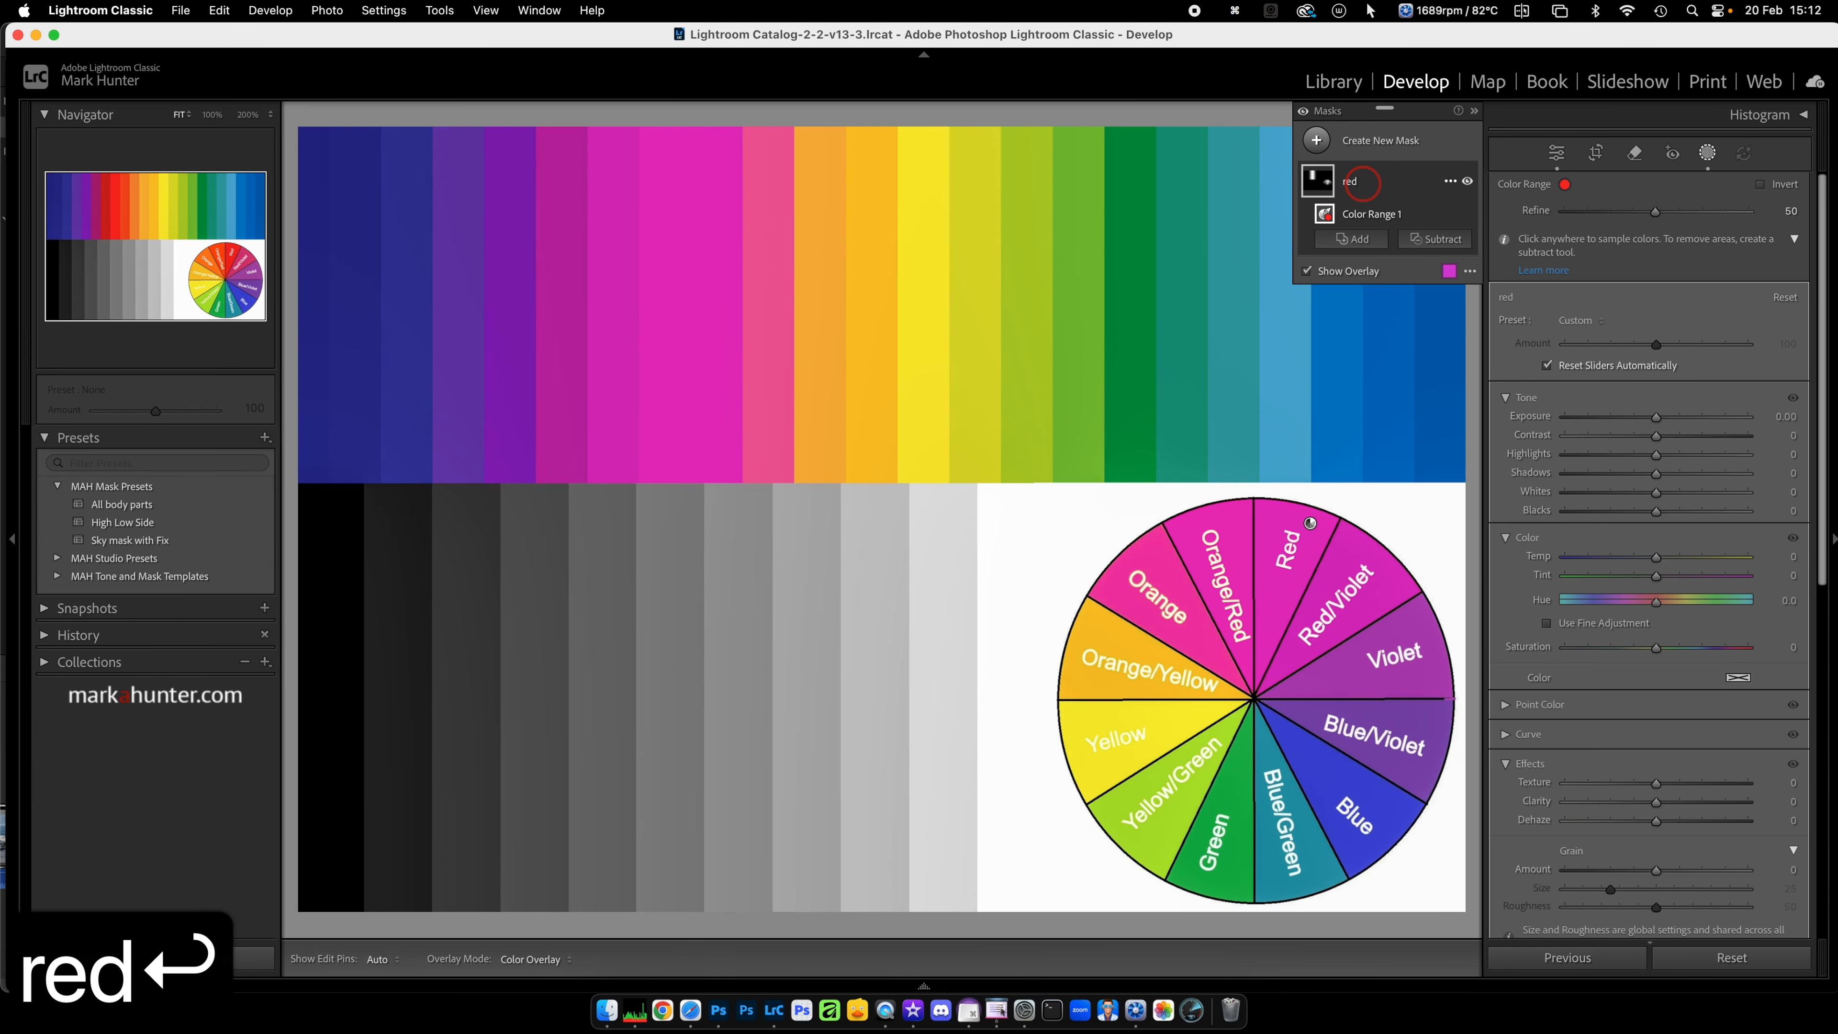
Step: Duplicate the "red" mask, resample its colour from the wheel's Violet segment, and rename the copy "violet"
left_click(1451, 182)
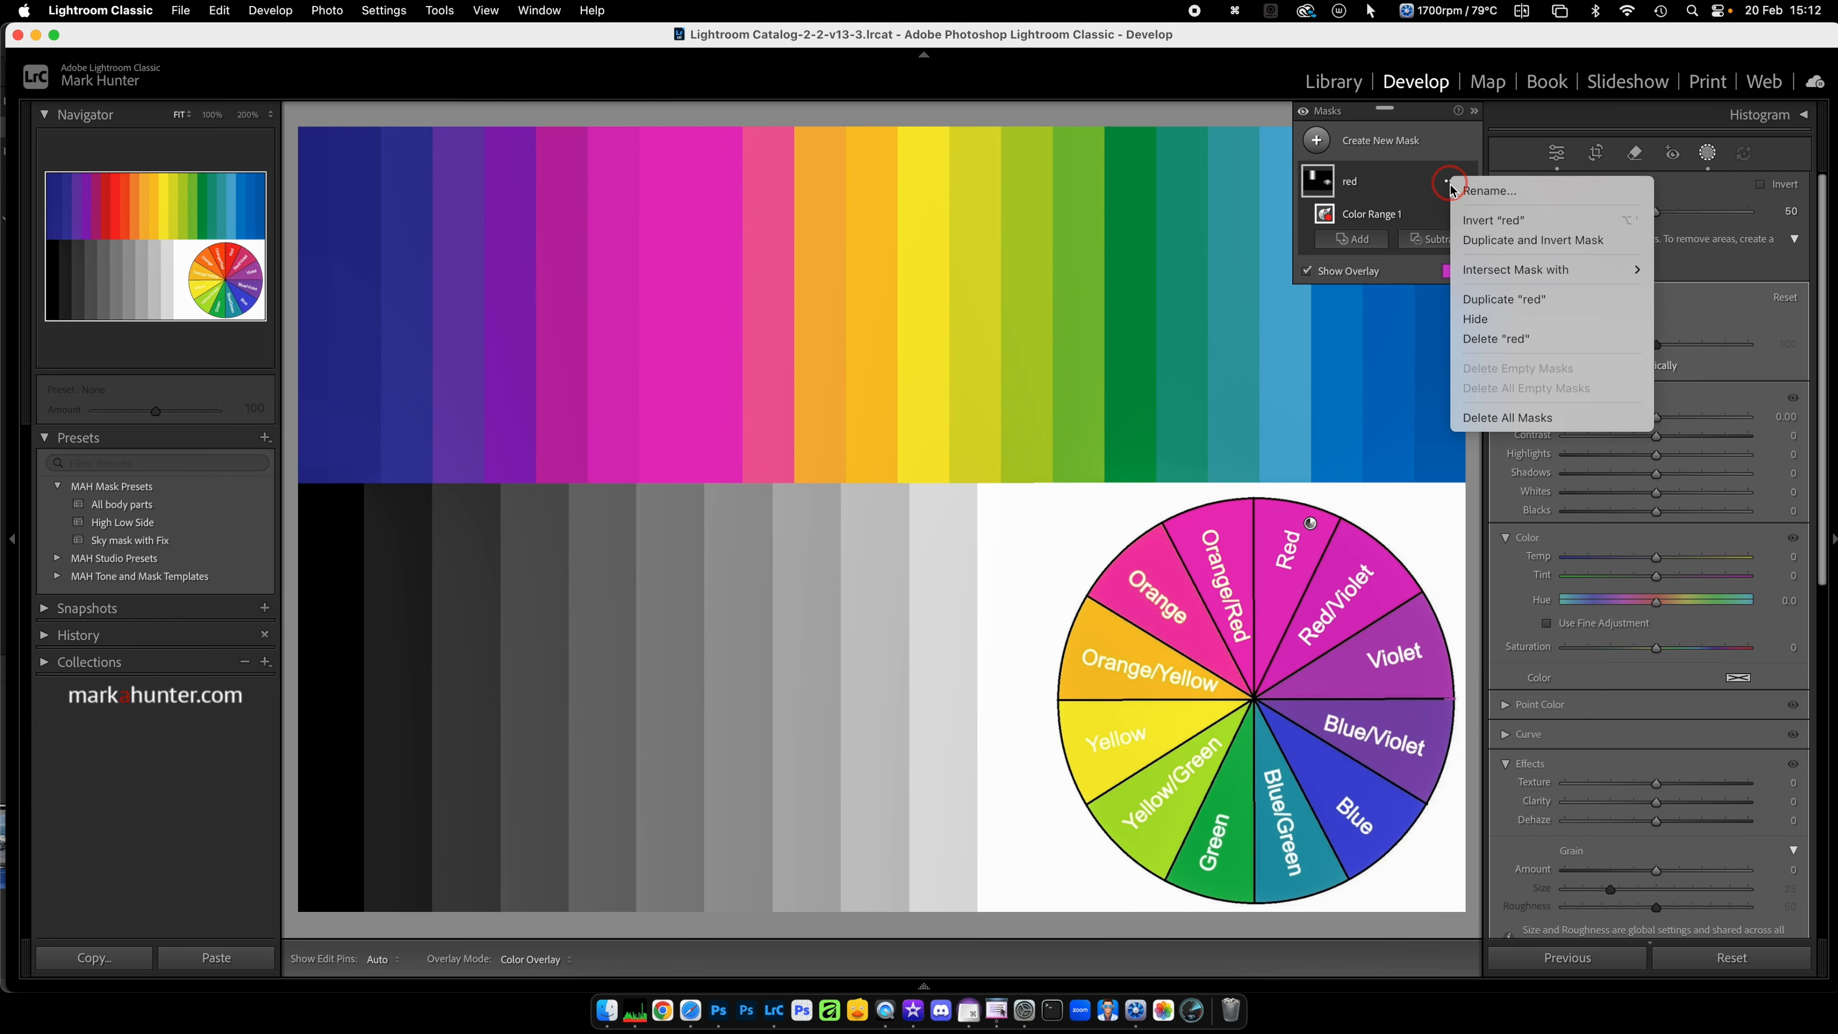
left_click(1514, 300)
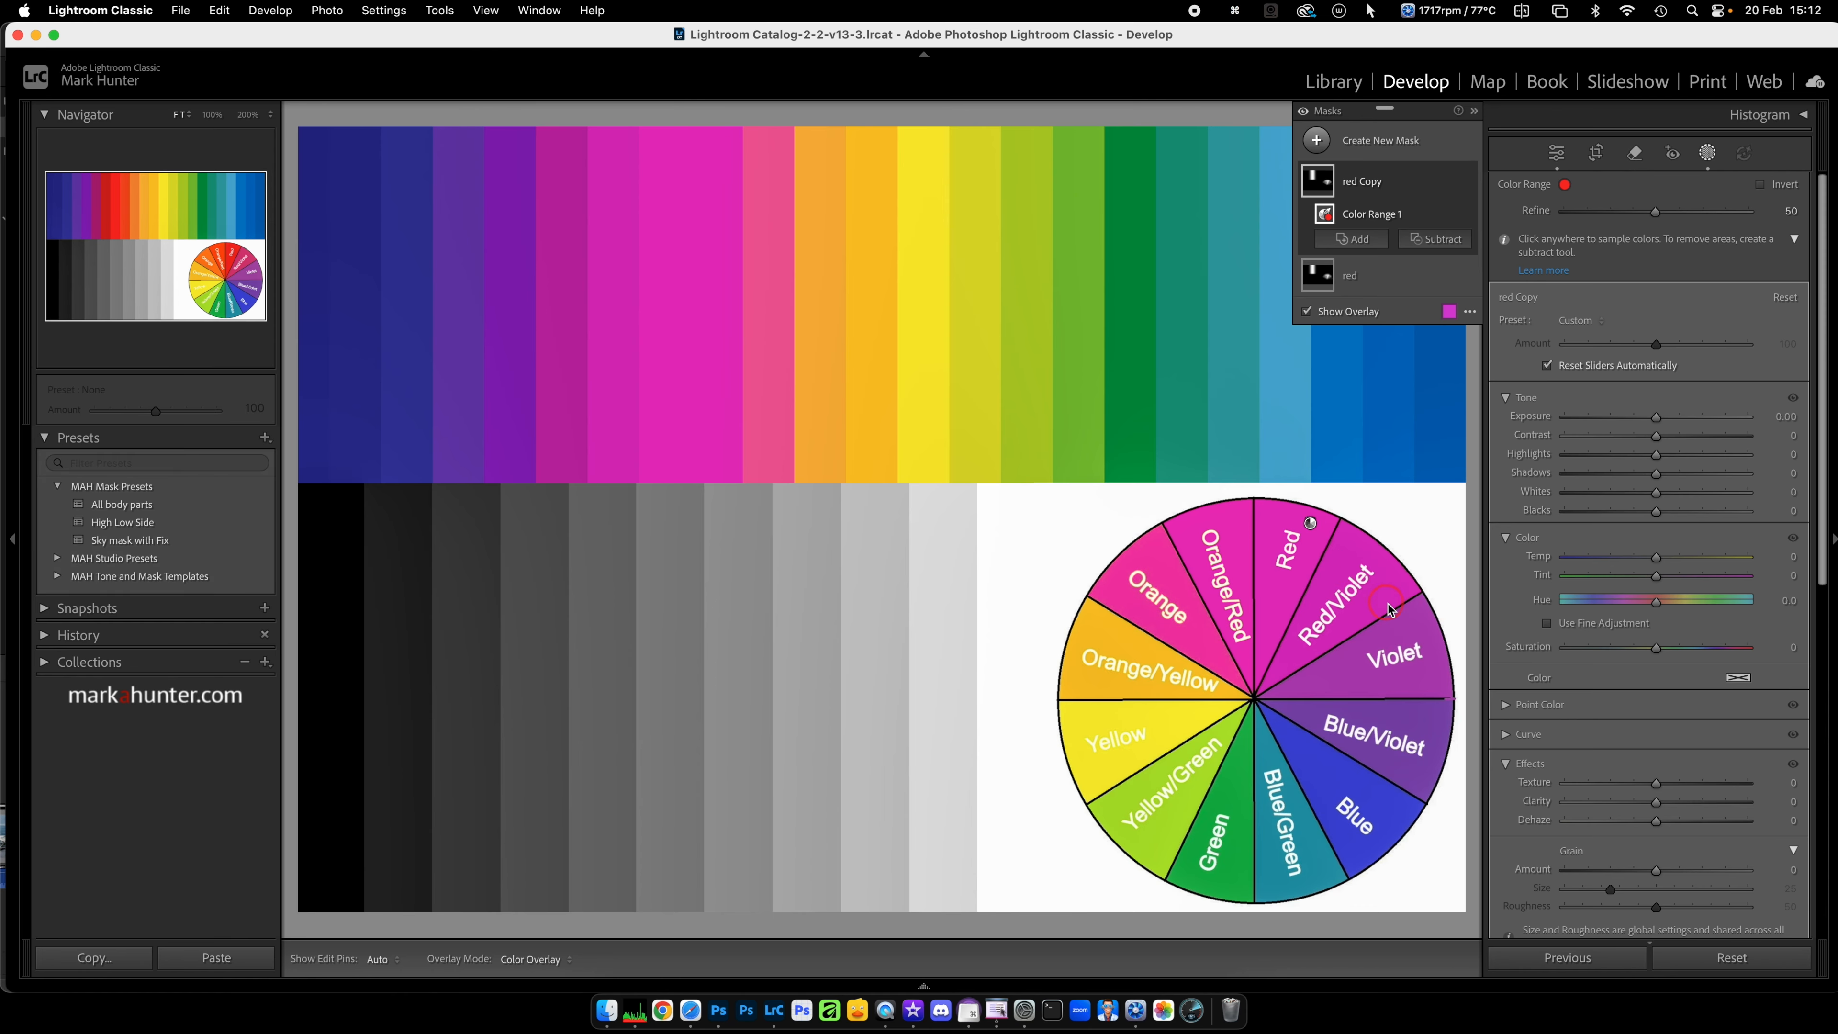
left_click(1408, 628)
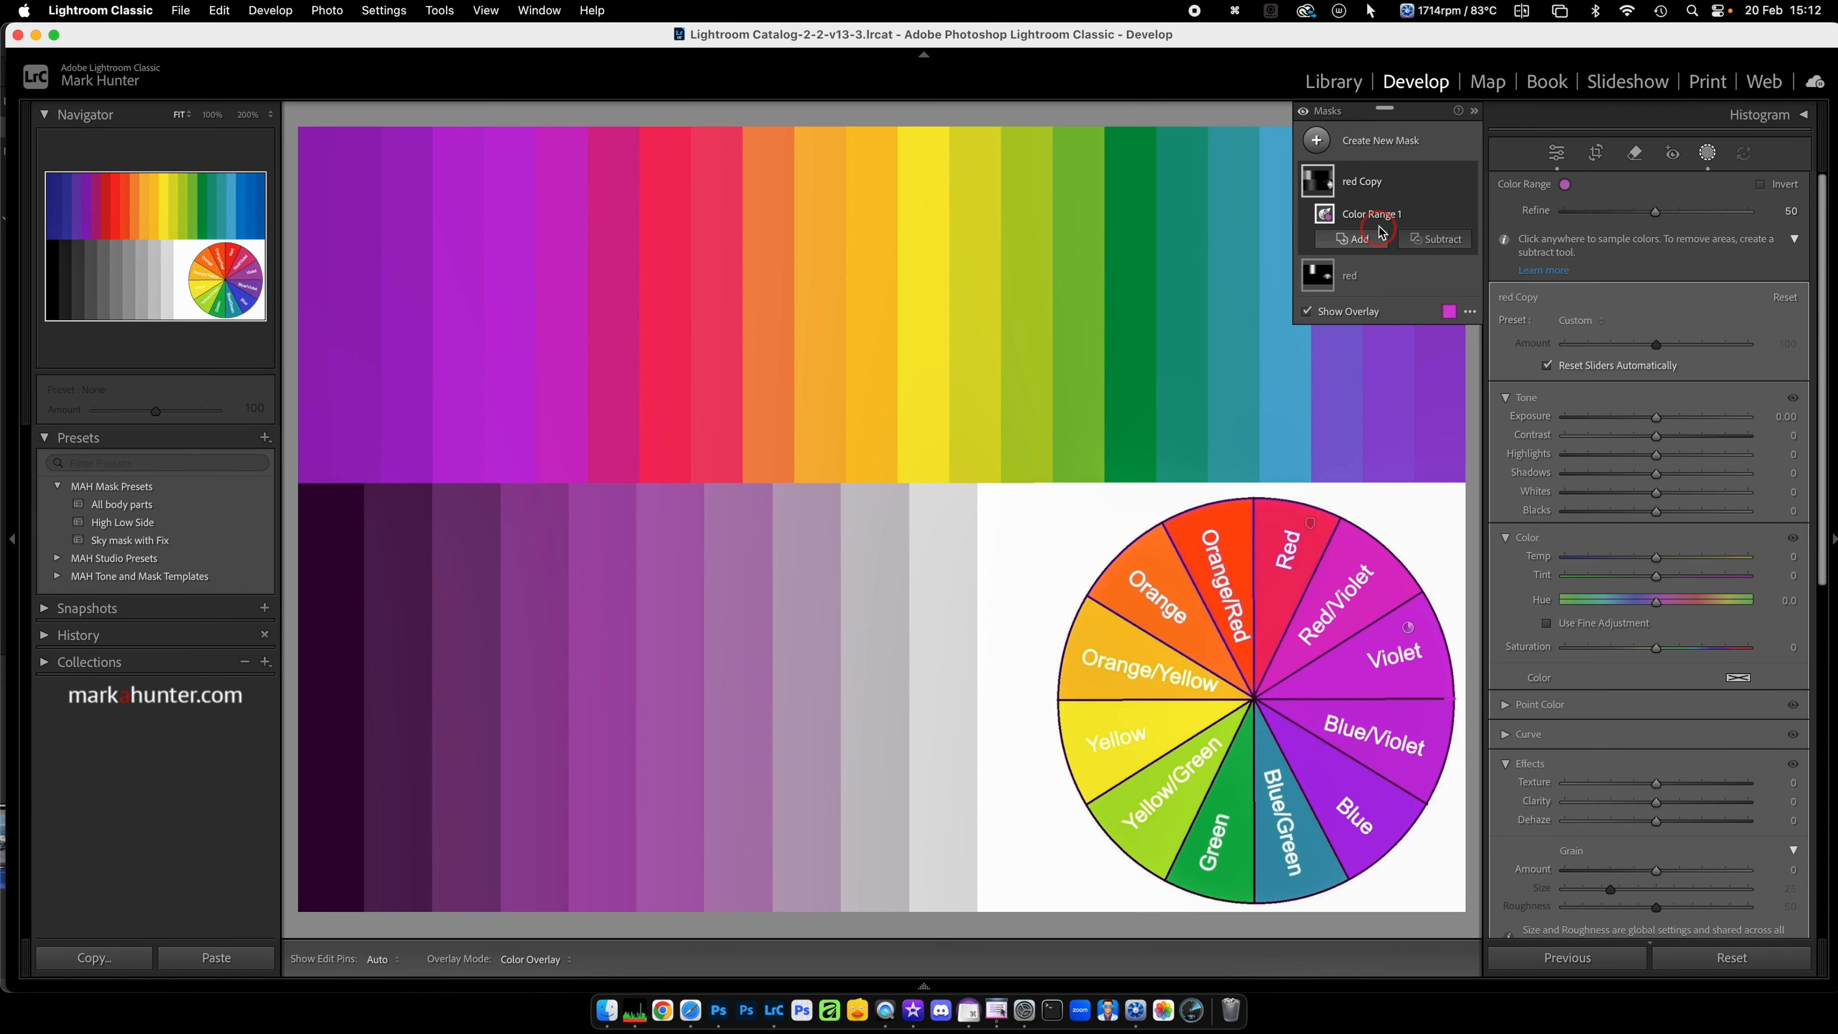
double_click(1364, 181)
type("V")
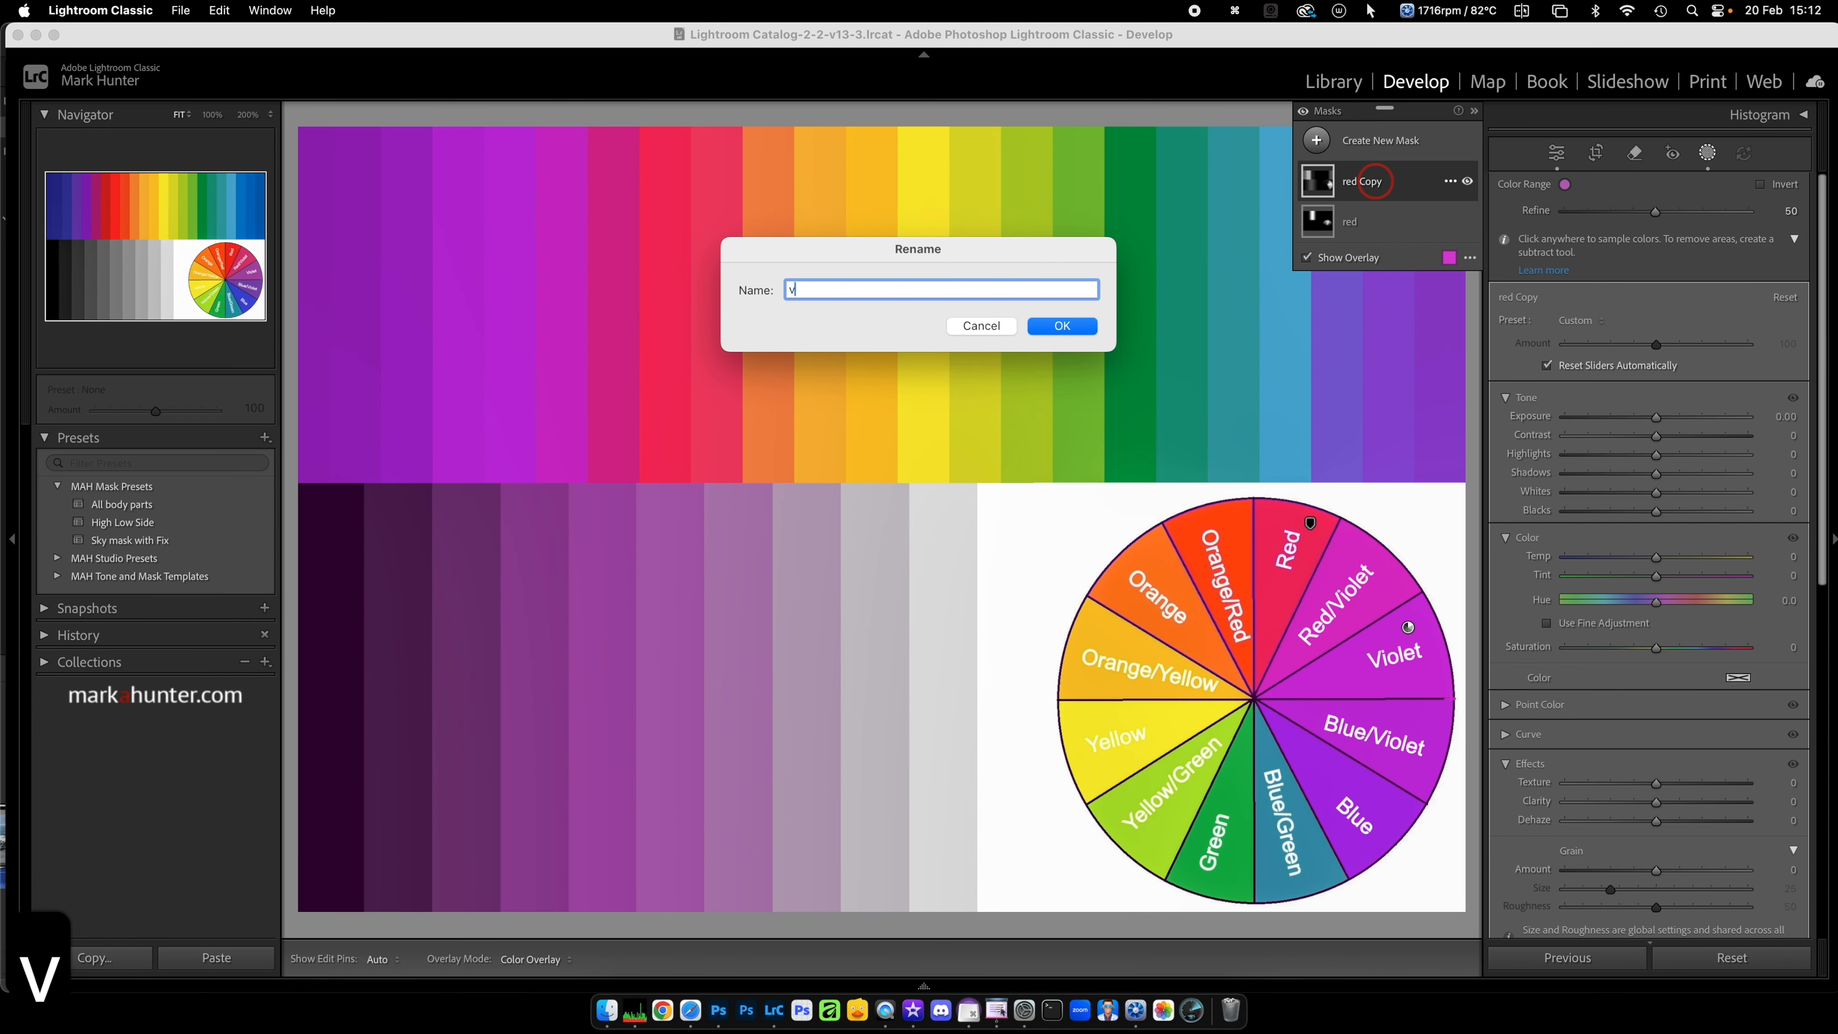
type("iolet")
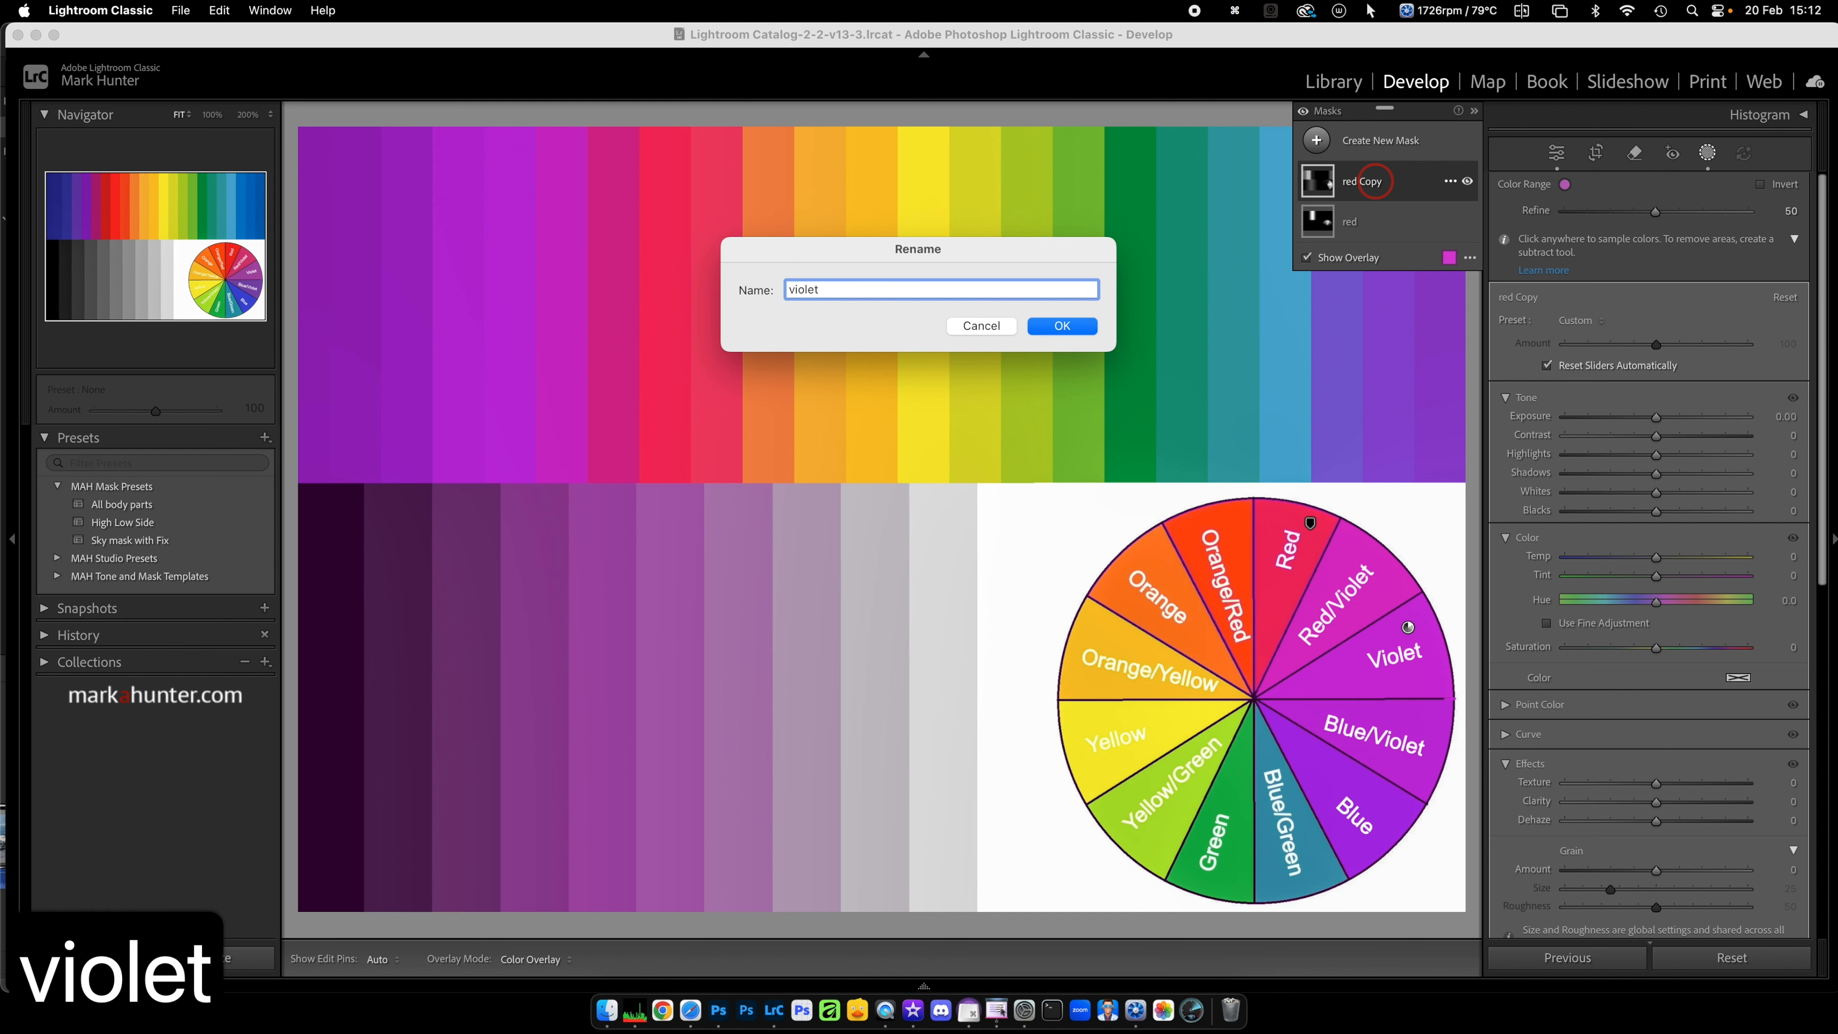
key("Return")
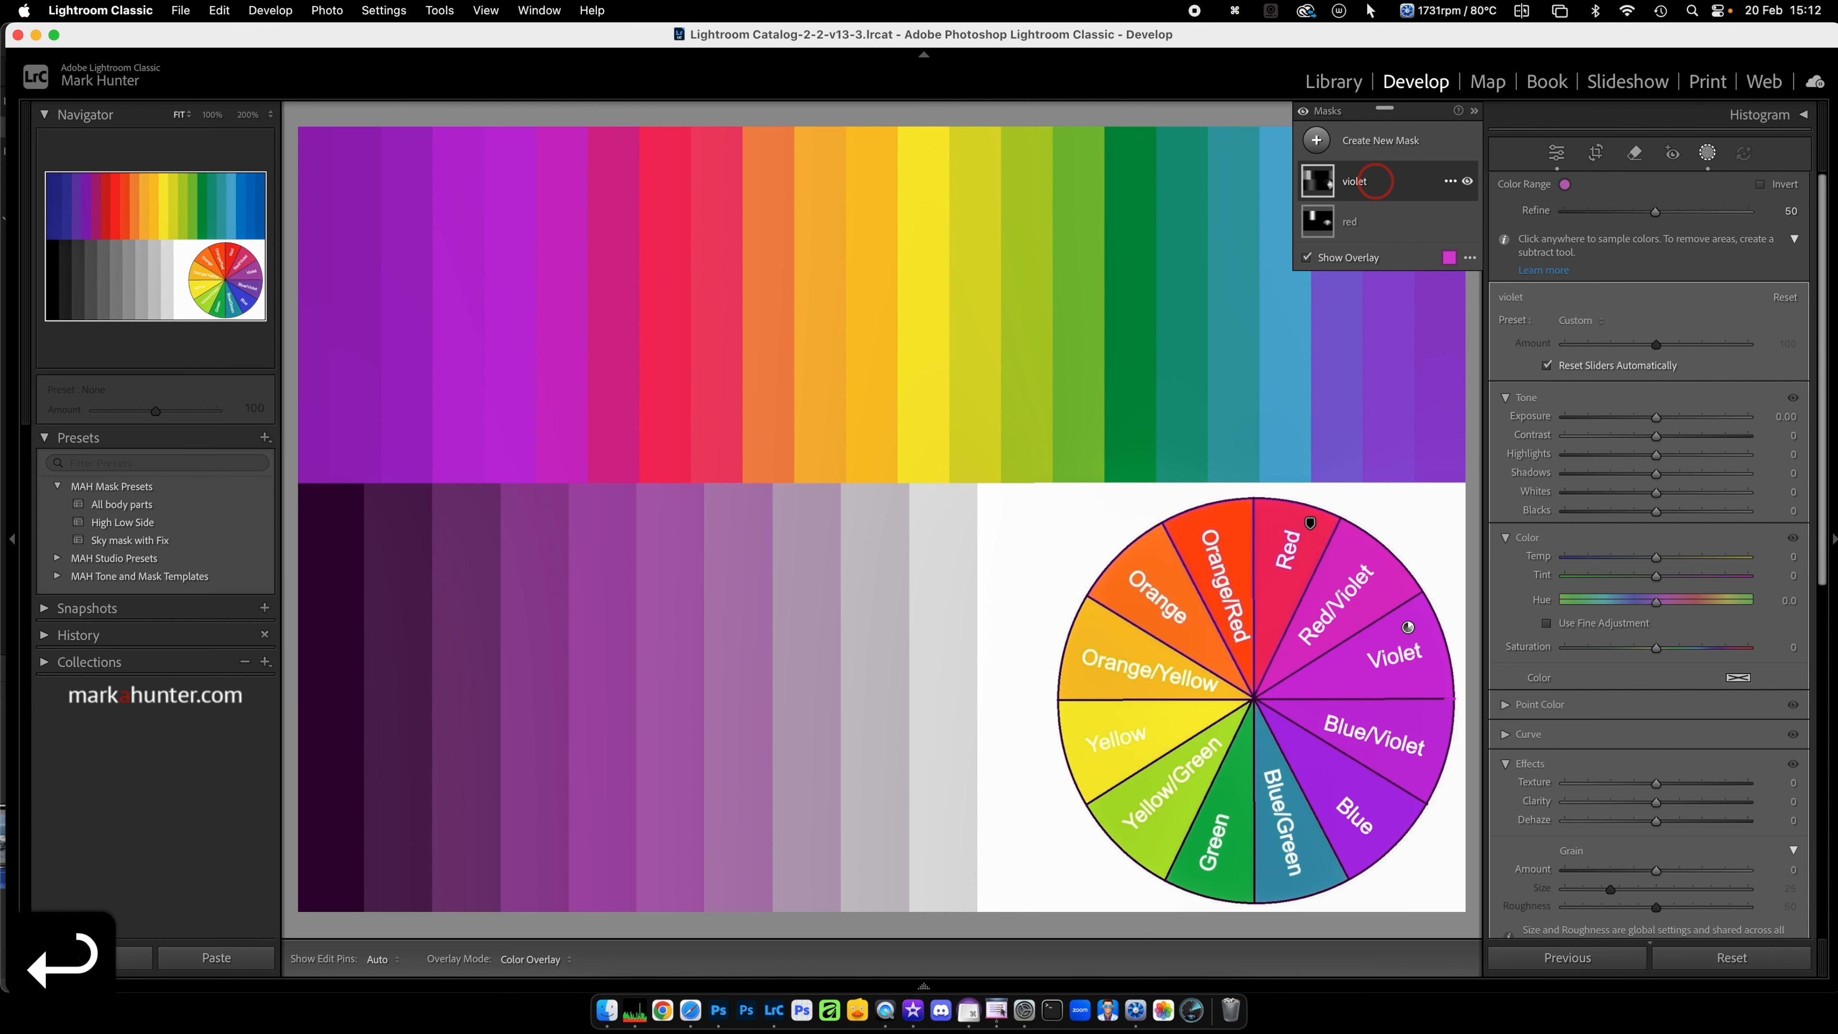
Step: Duplicate the "violet" mask, resample its colour from the wheel's Blue segment, and rename the copy "blue"
left_click(1393, 183)
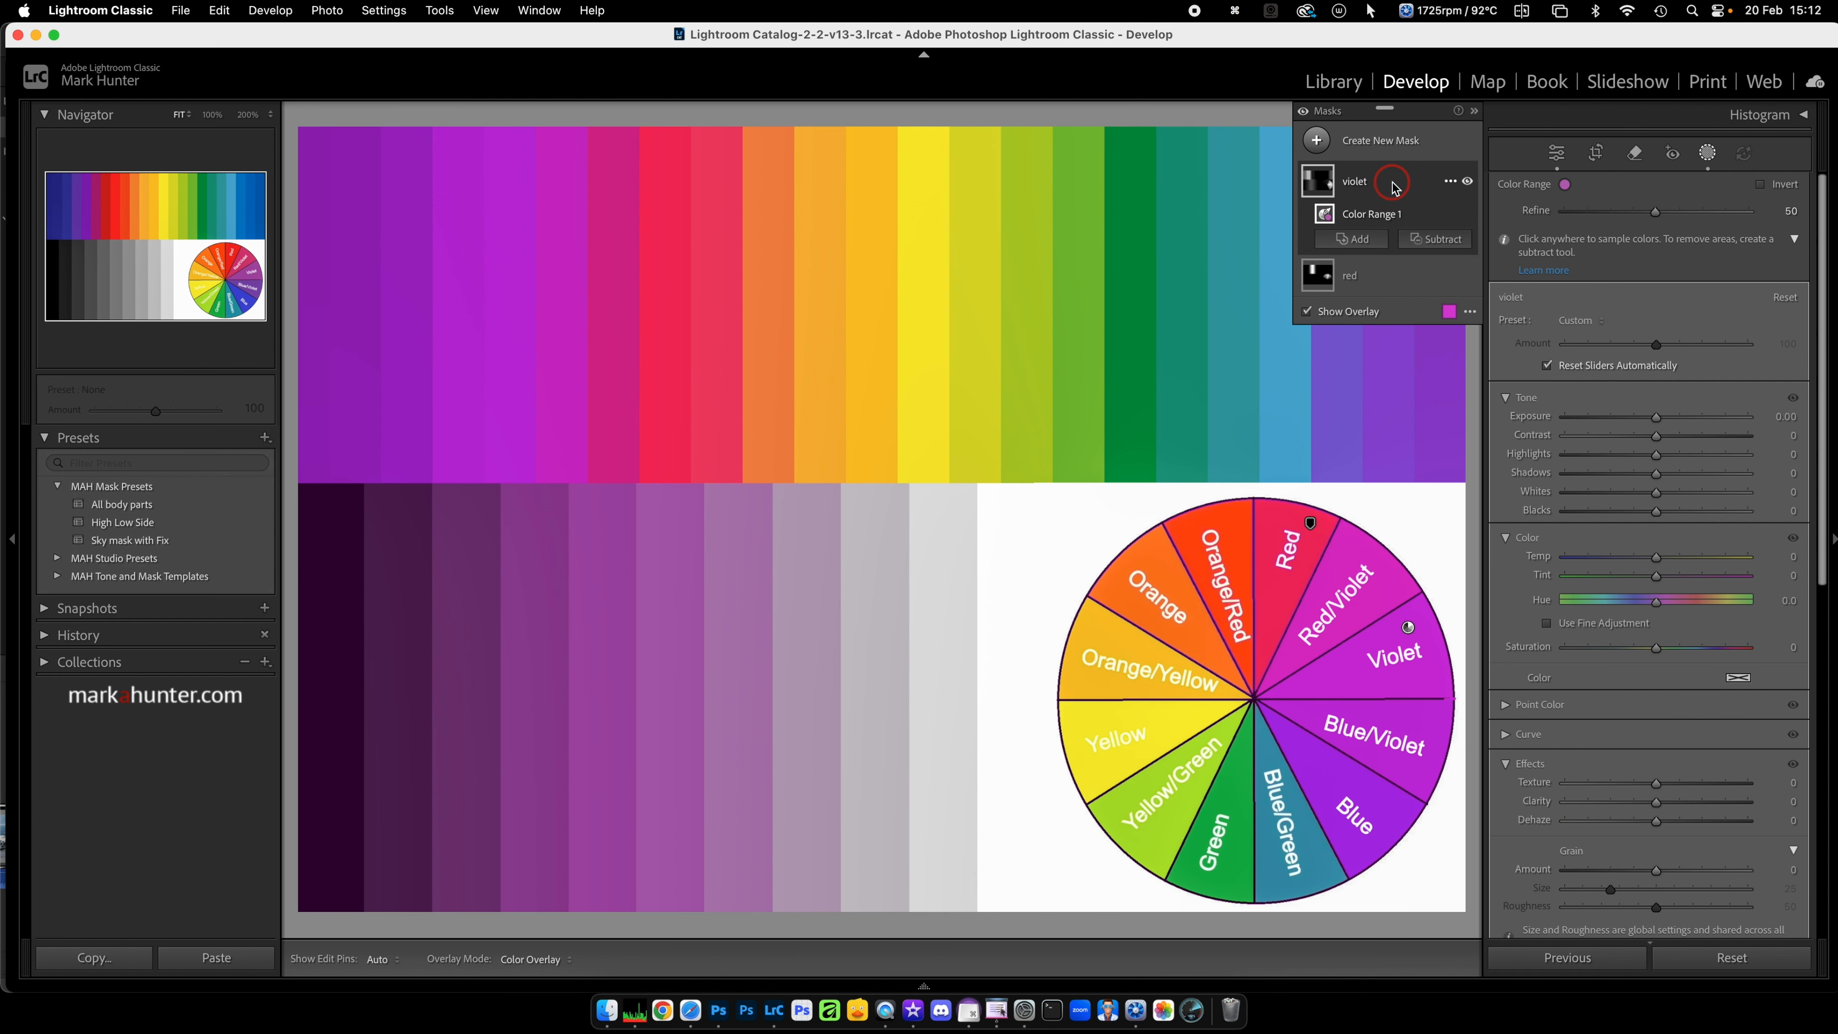
left_click(1445, 186)
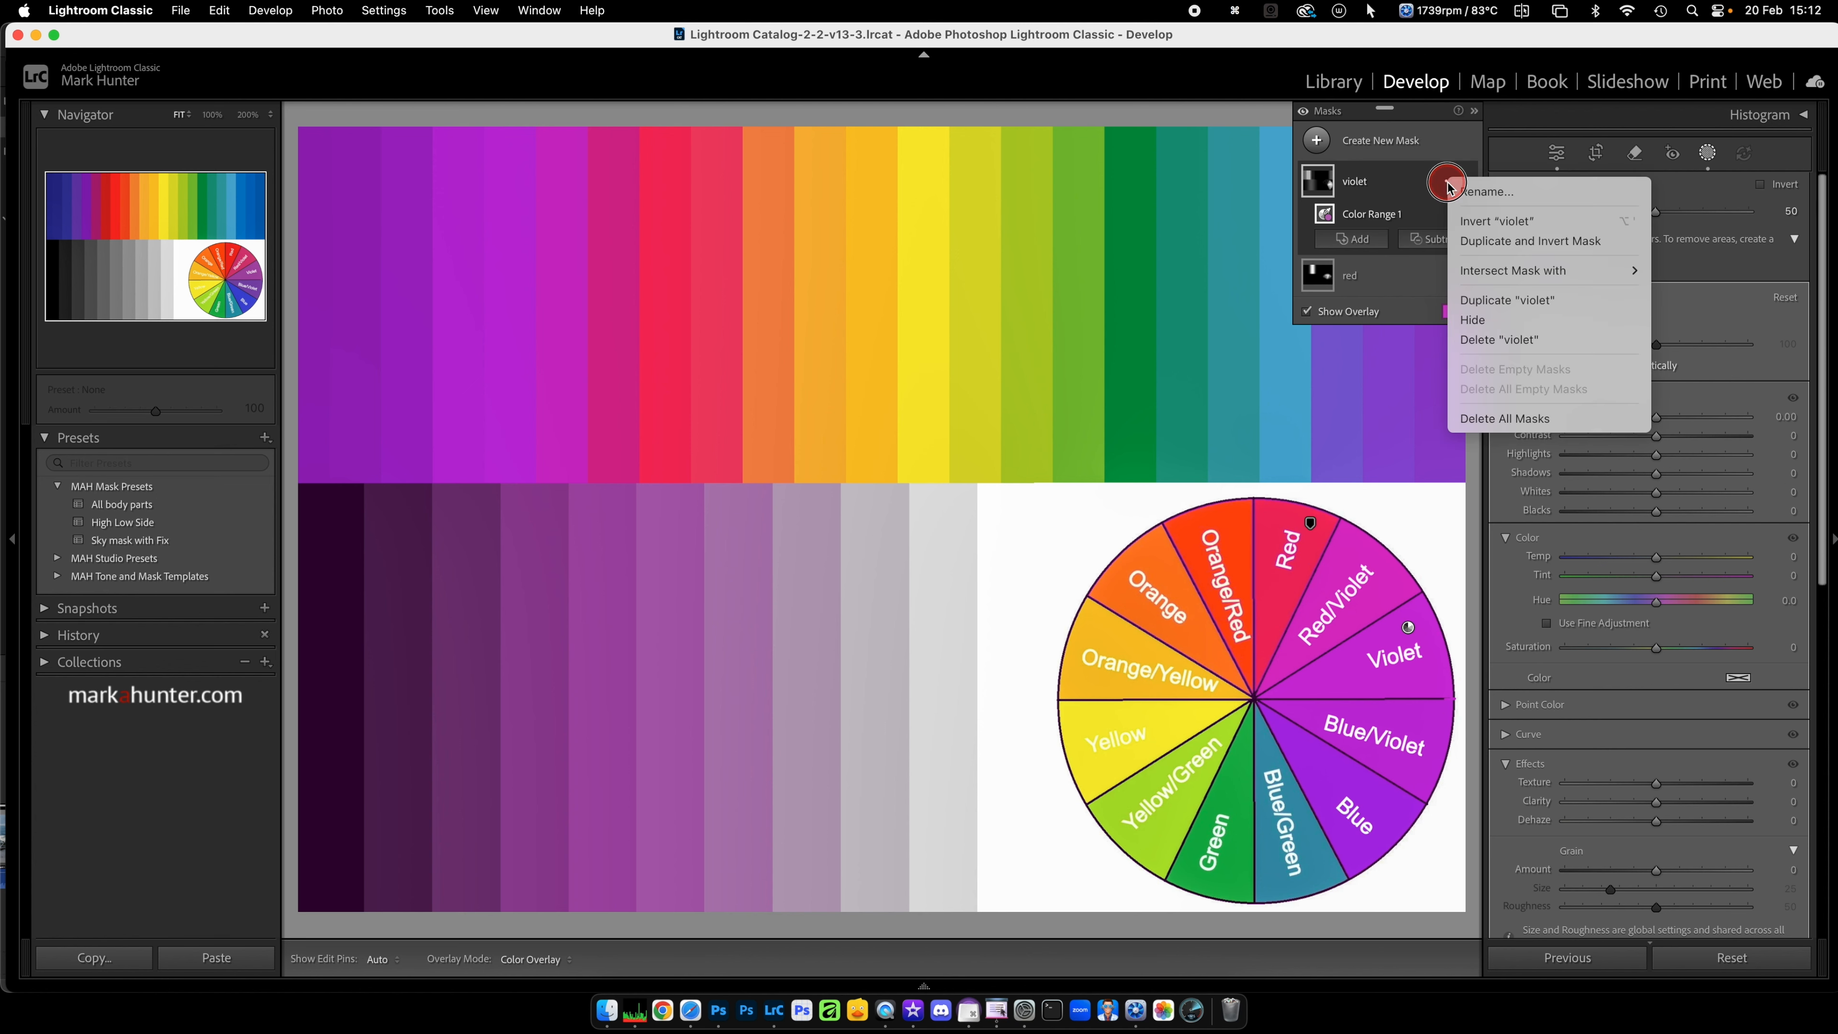
left_click(1524, 301)
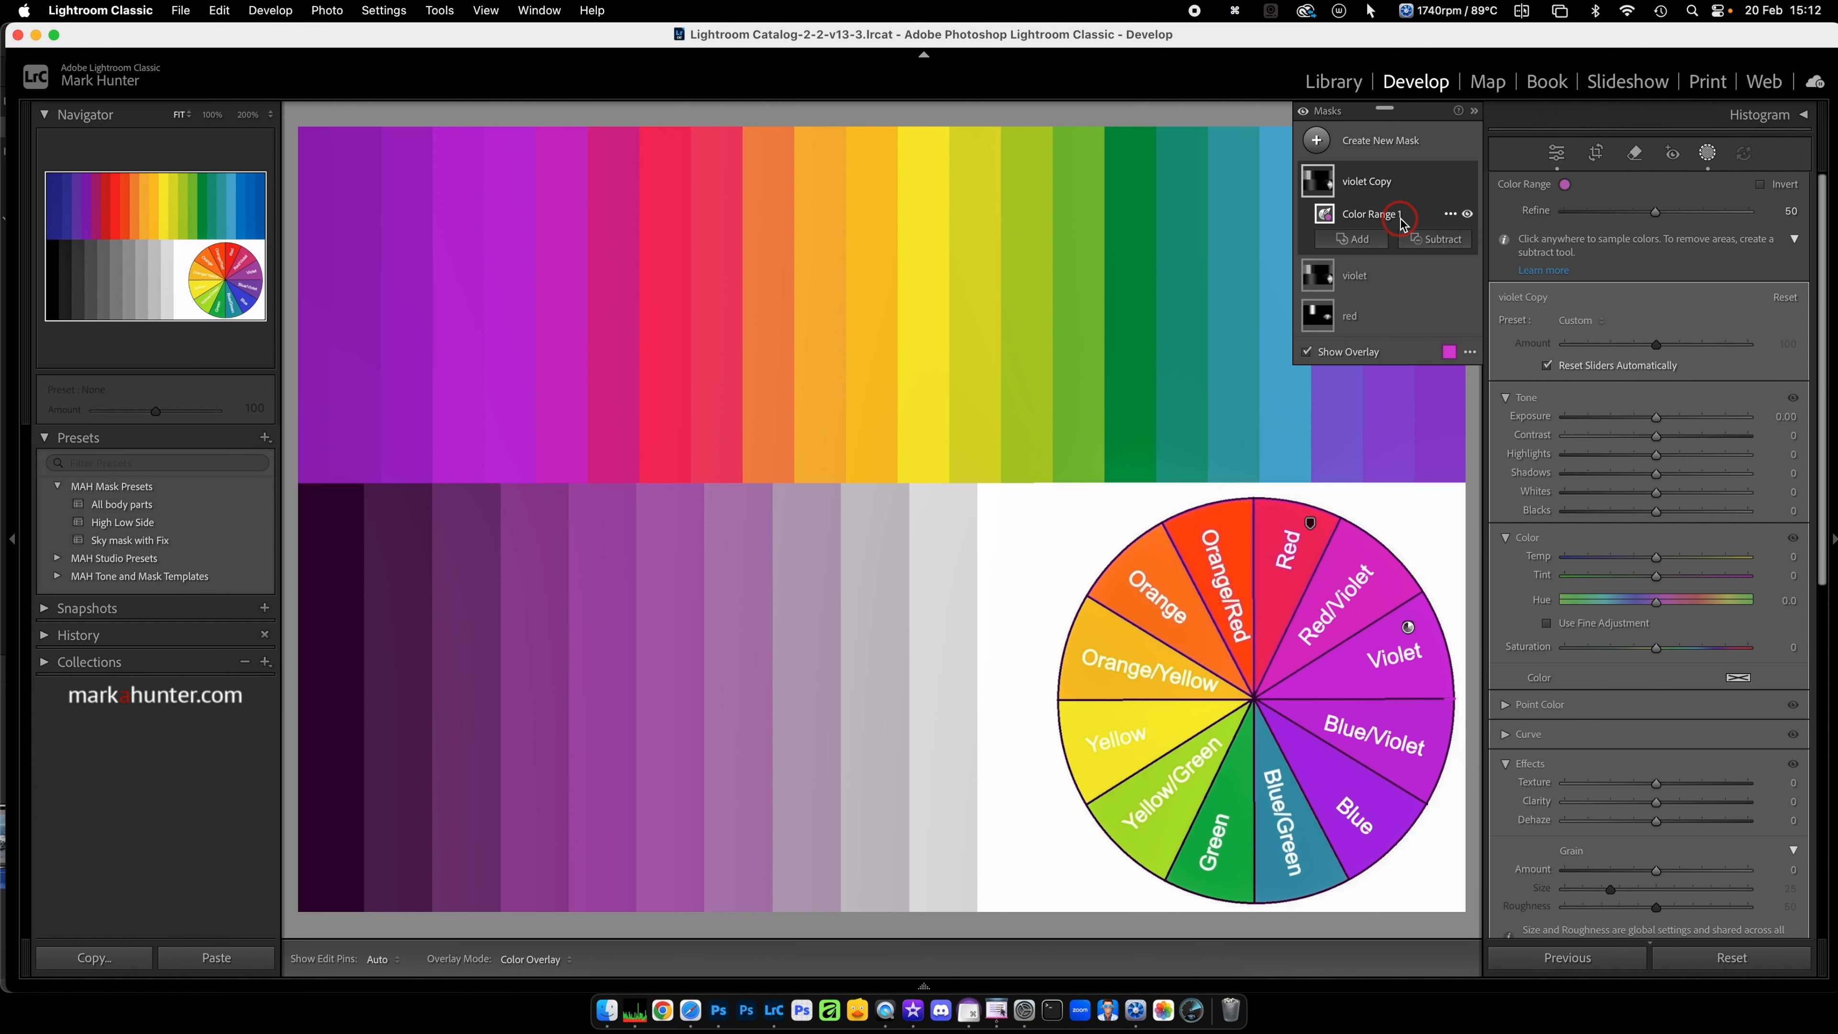
left_click(1351, 778)
left_click(1370, 186)
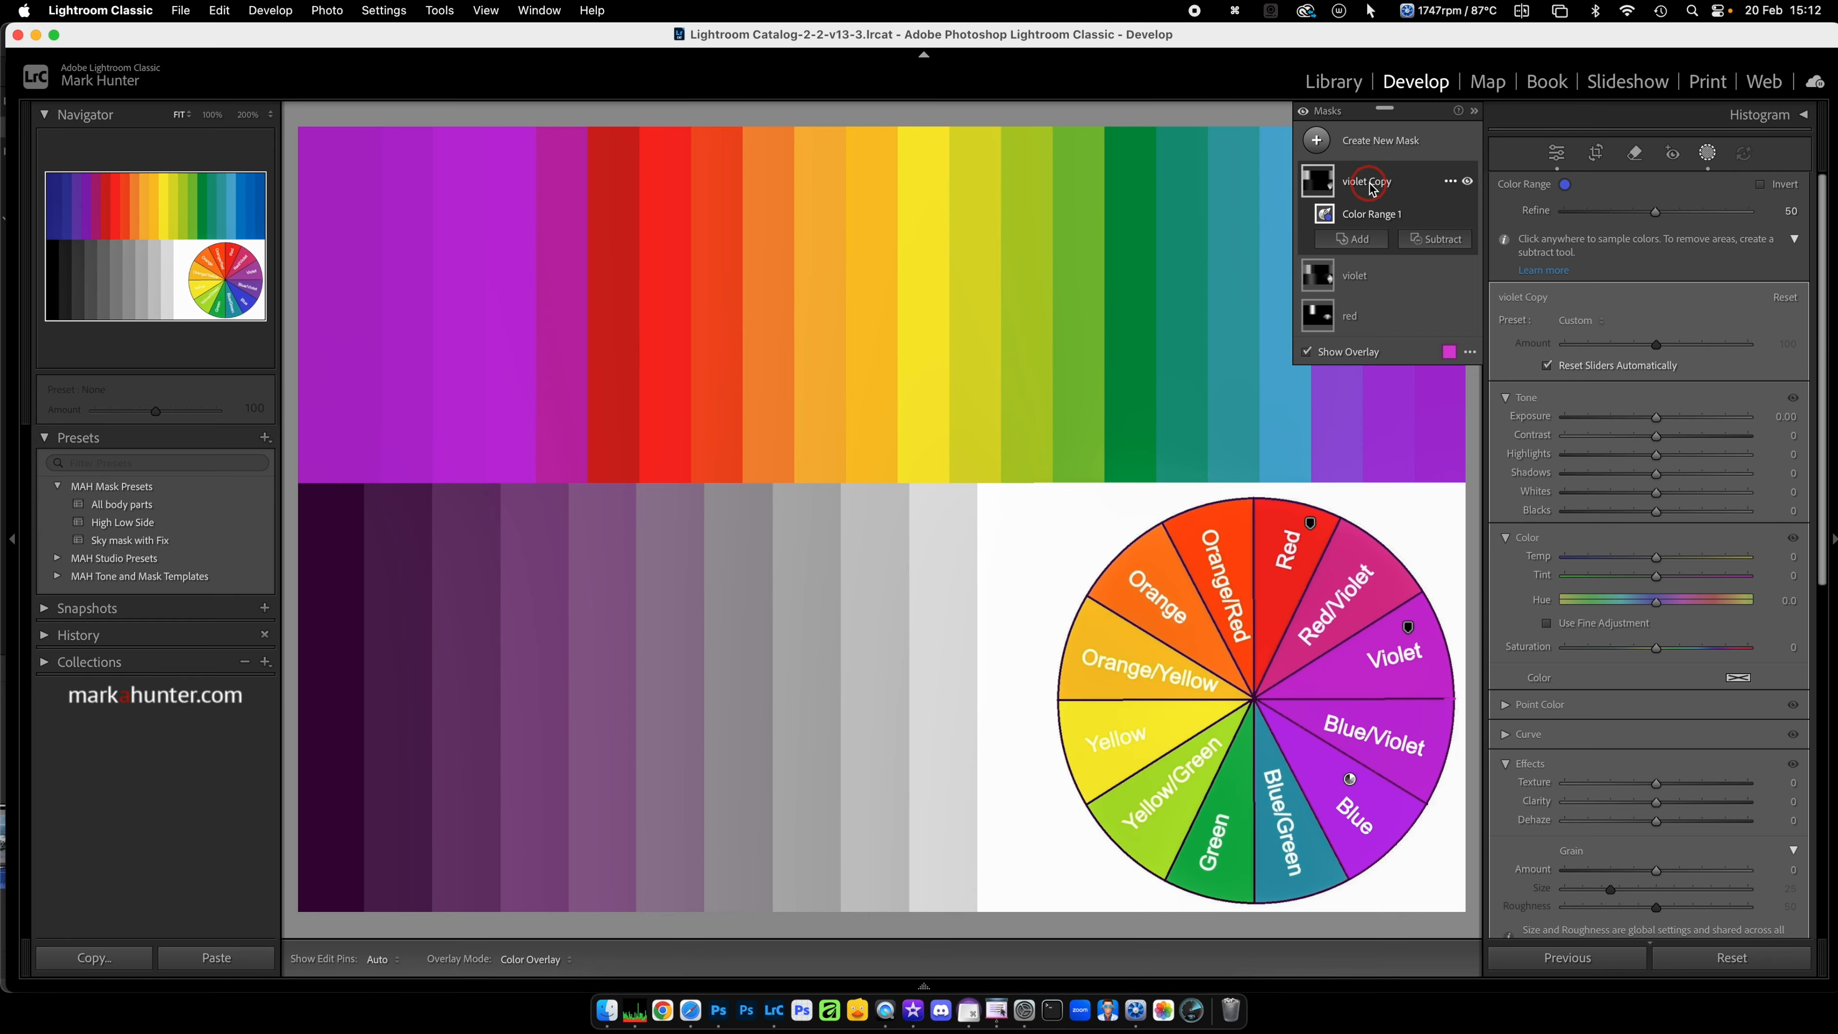
double_click(1370, 186)
type("blu")
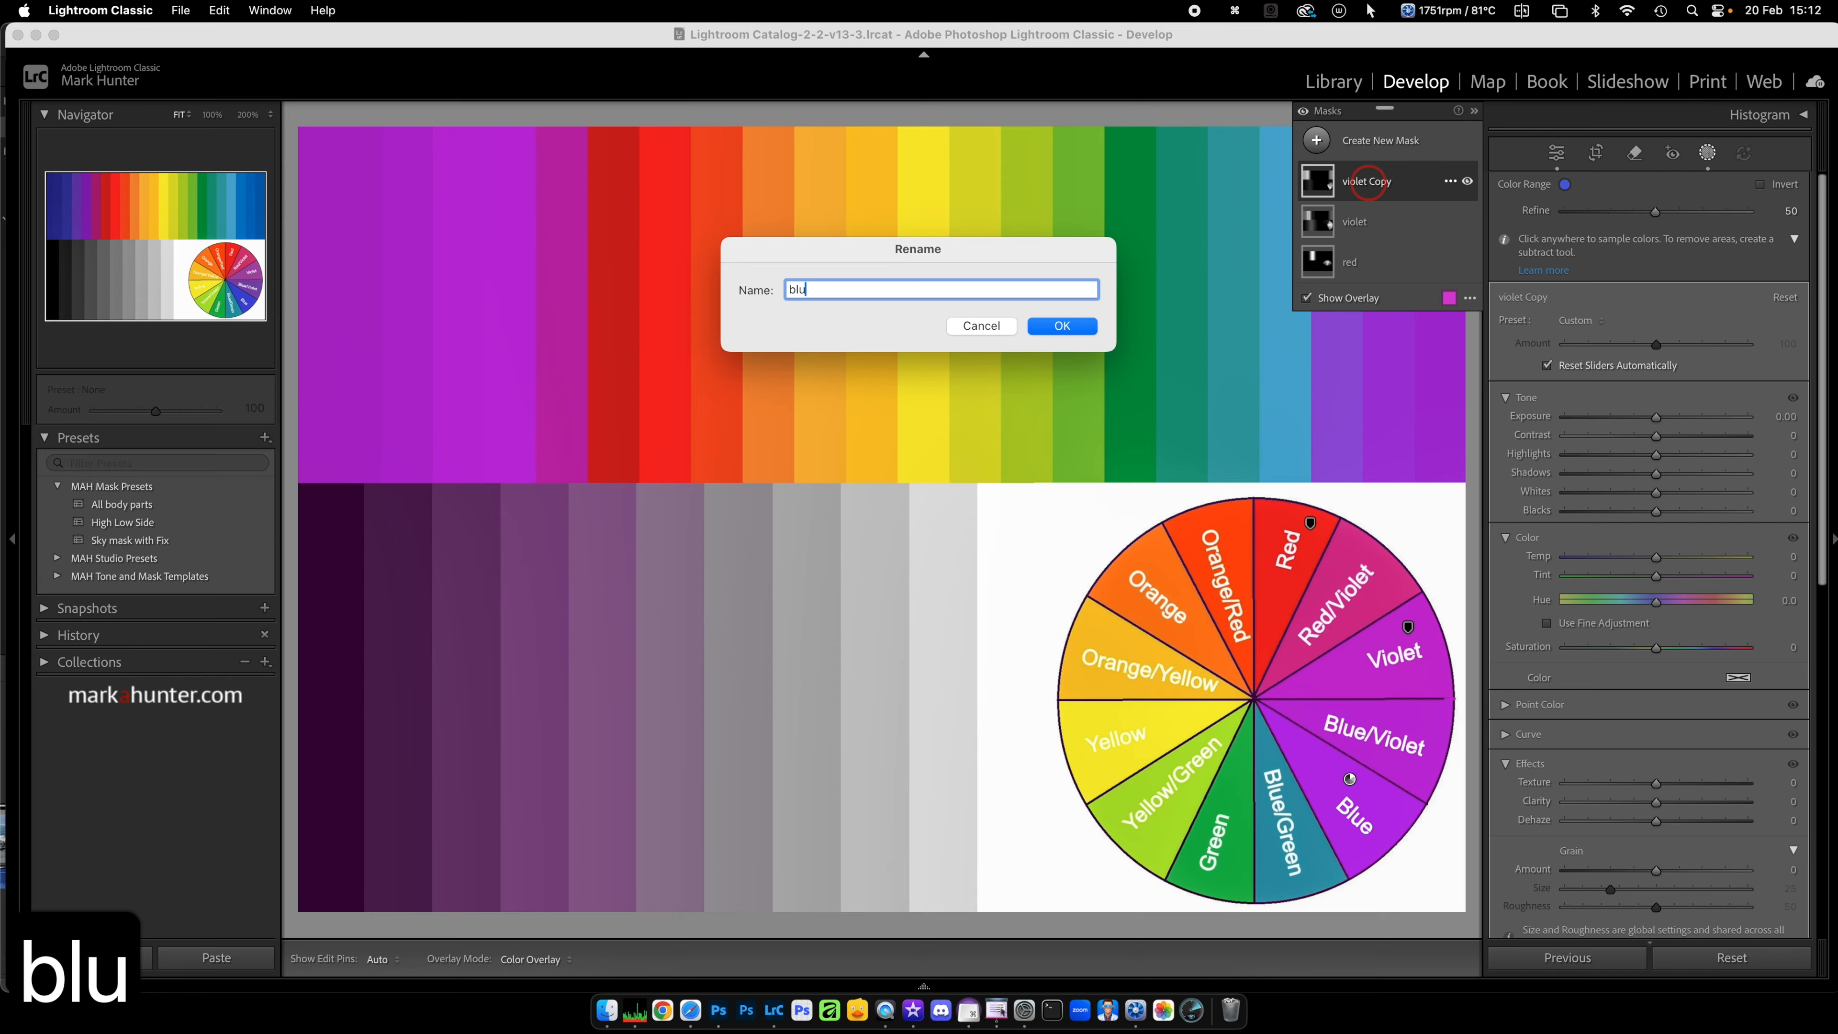
type("e")
key("Return")
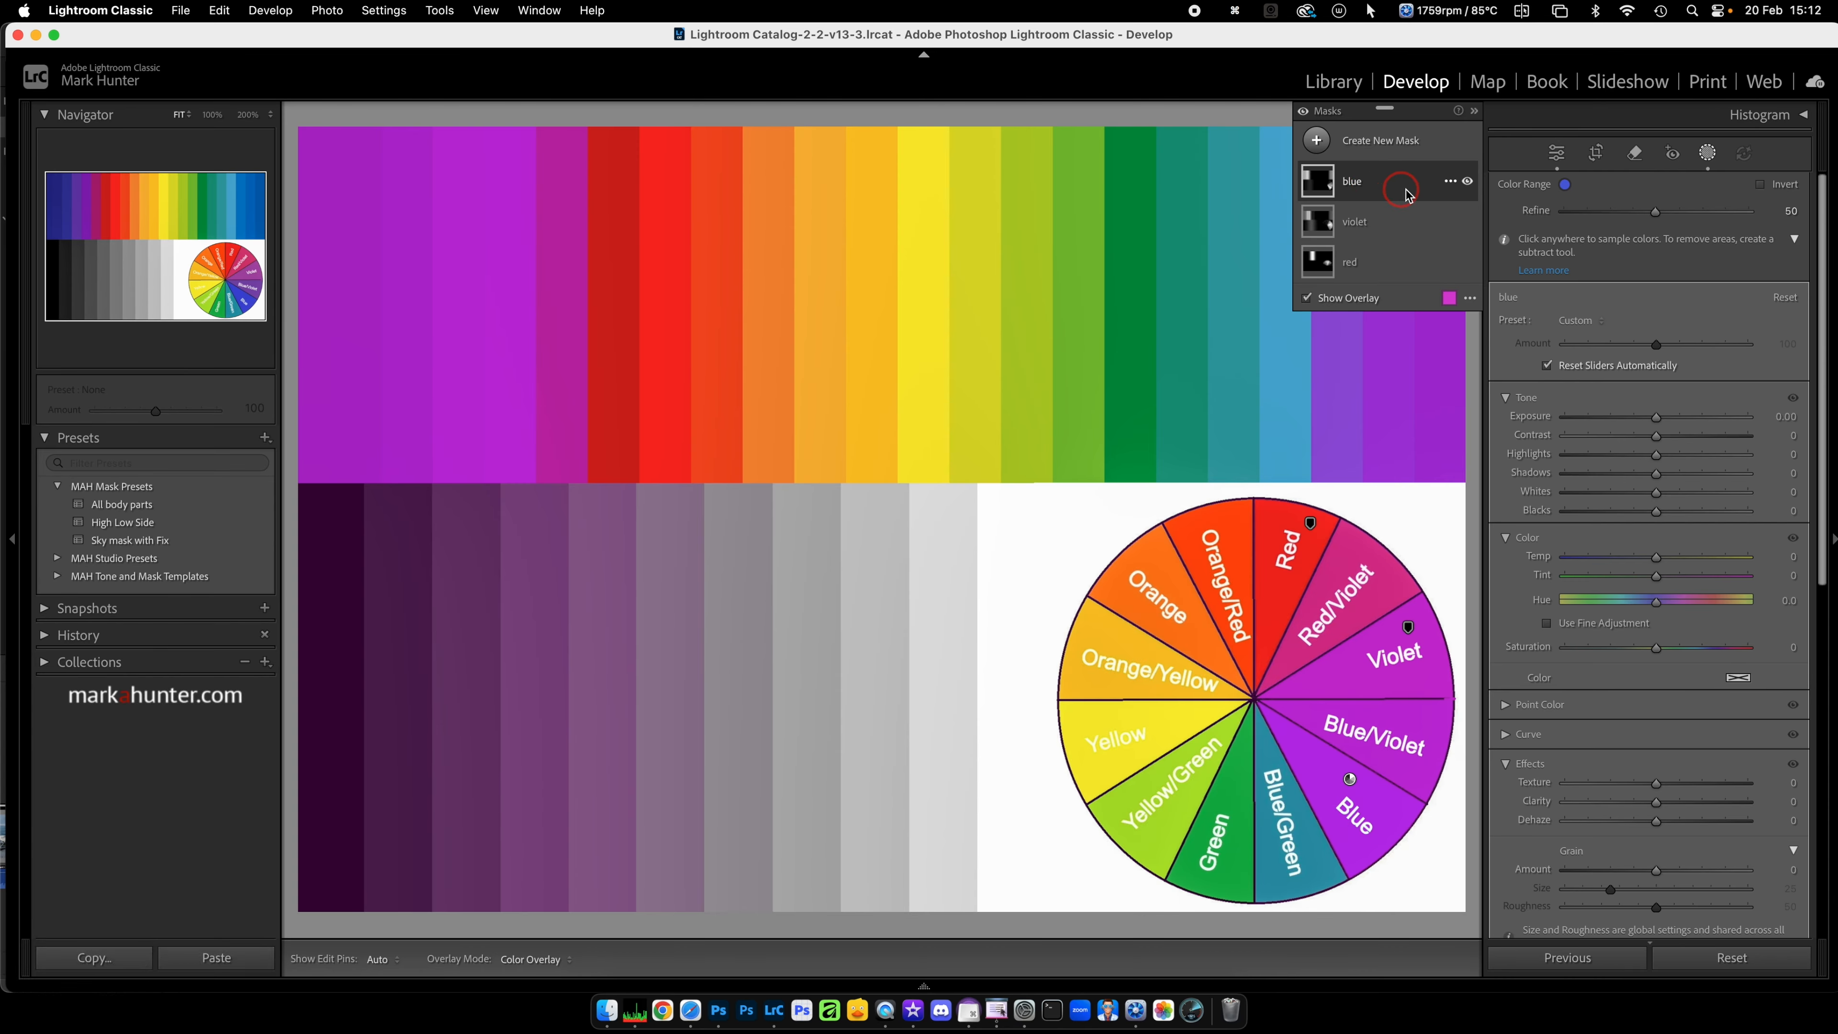
Step: Duplicate the "blue" mask as the base for another colour's mask
left_click(1450, 185)
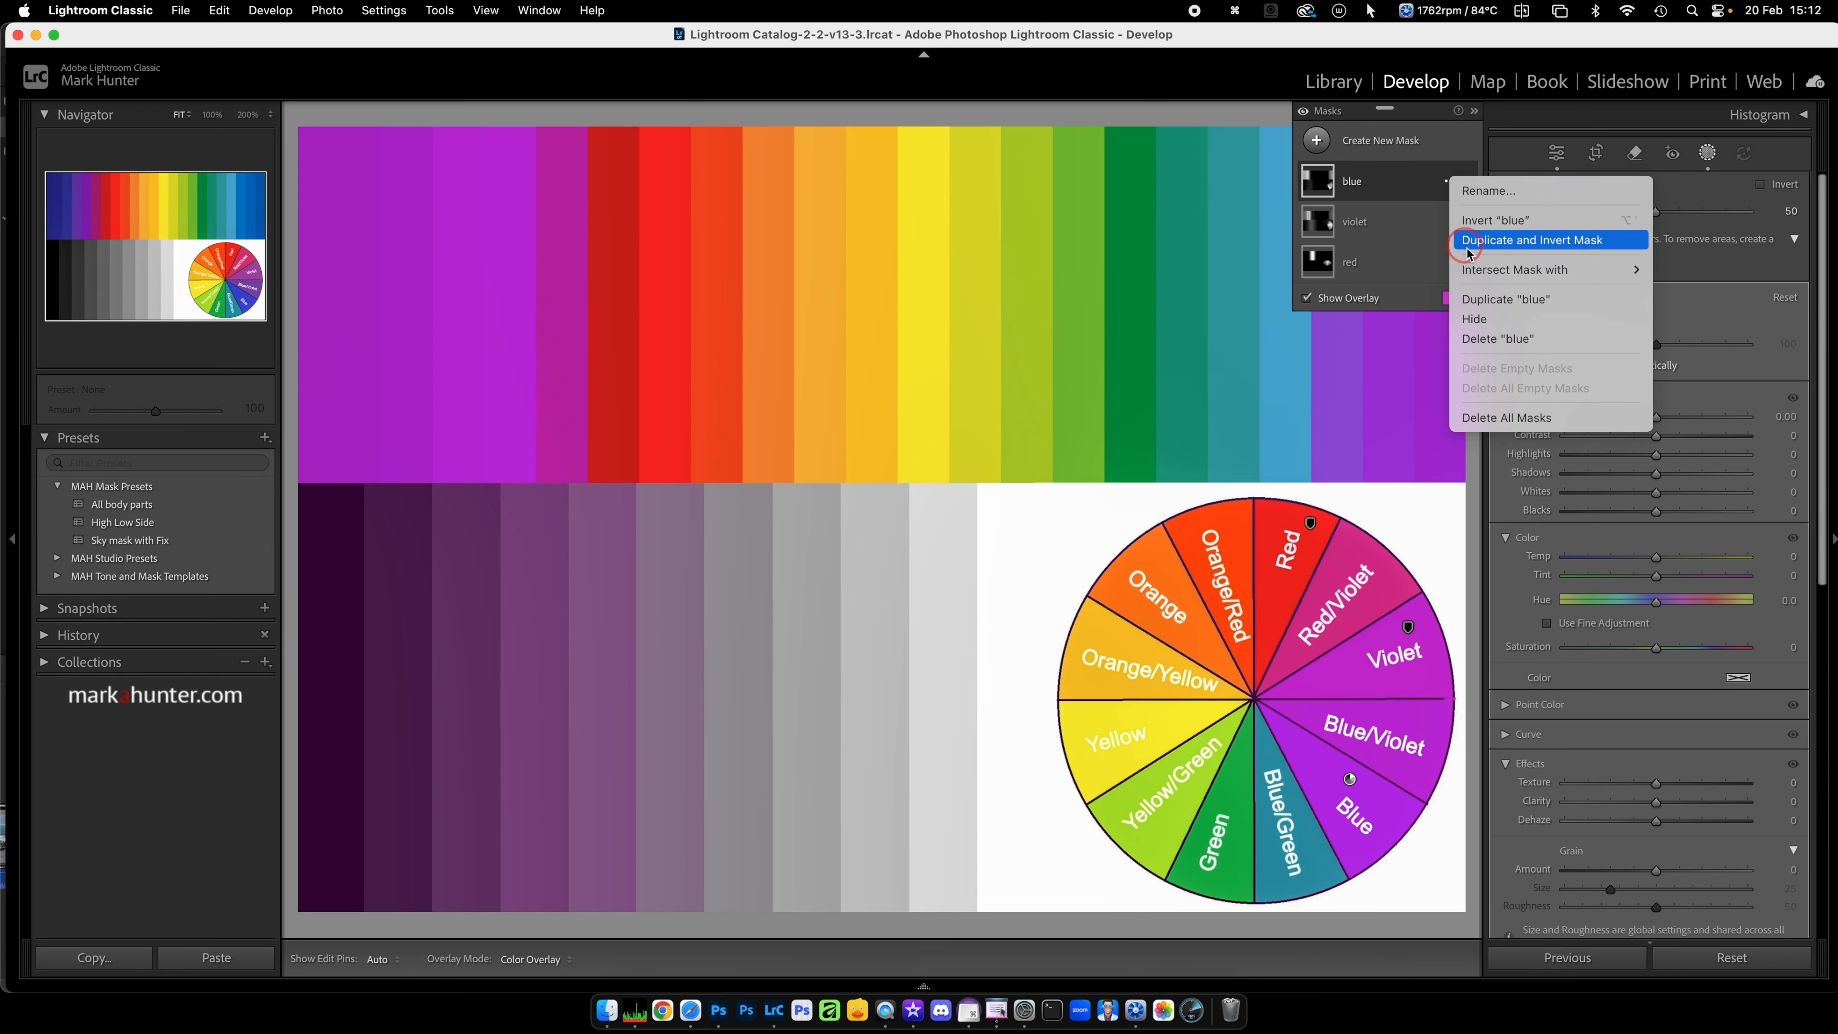
left_click(1540, 304)
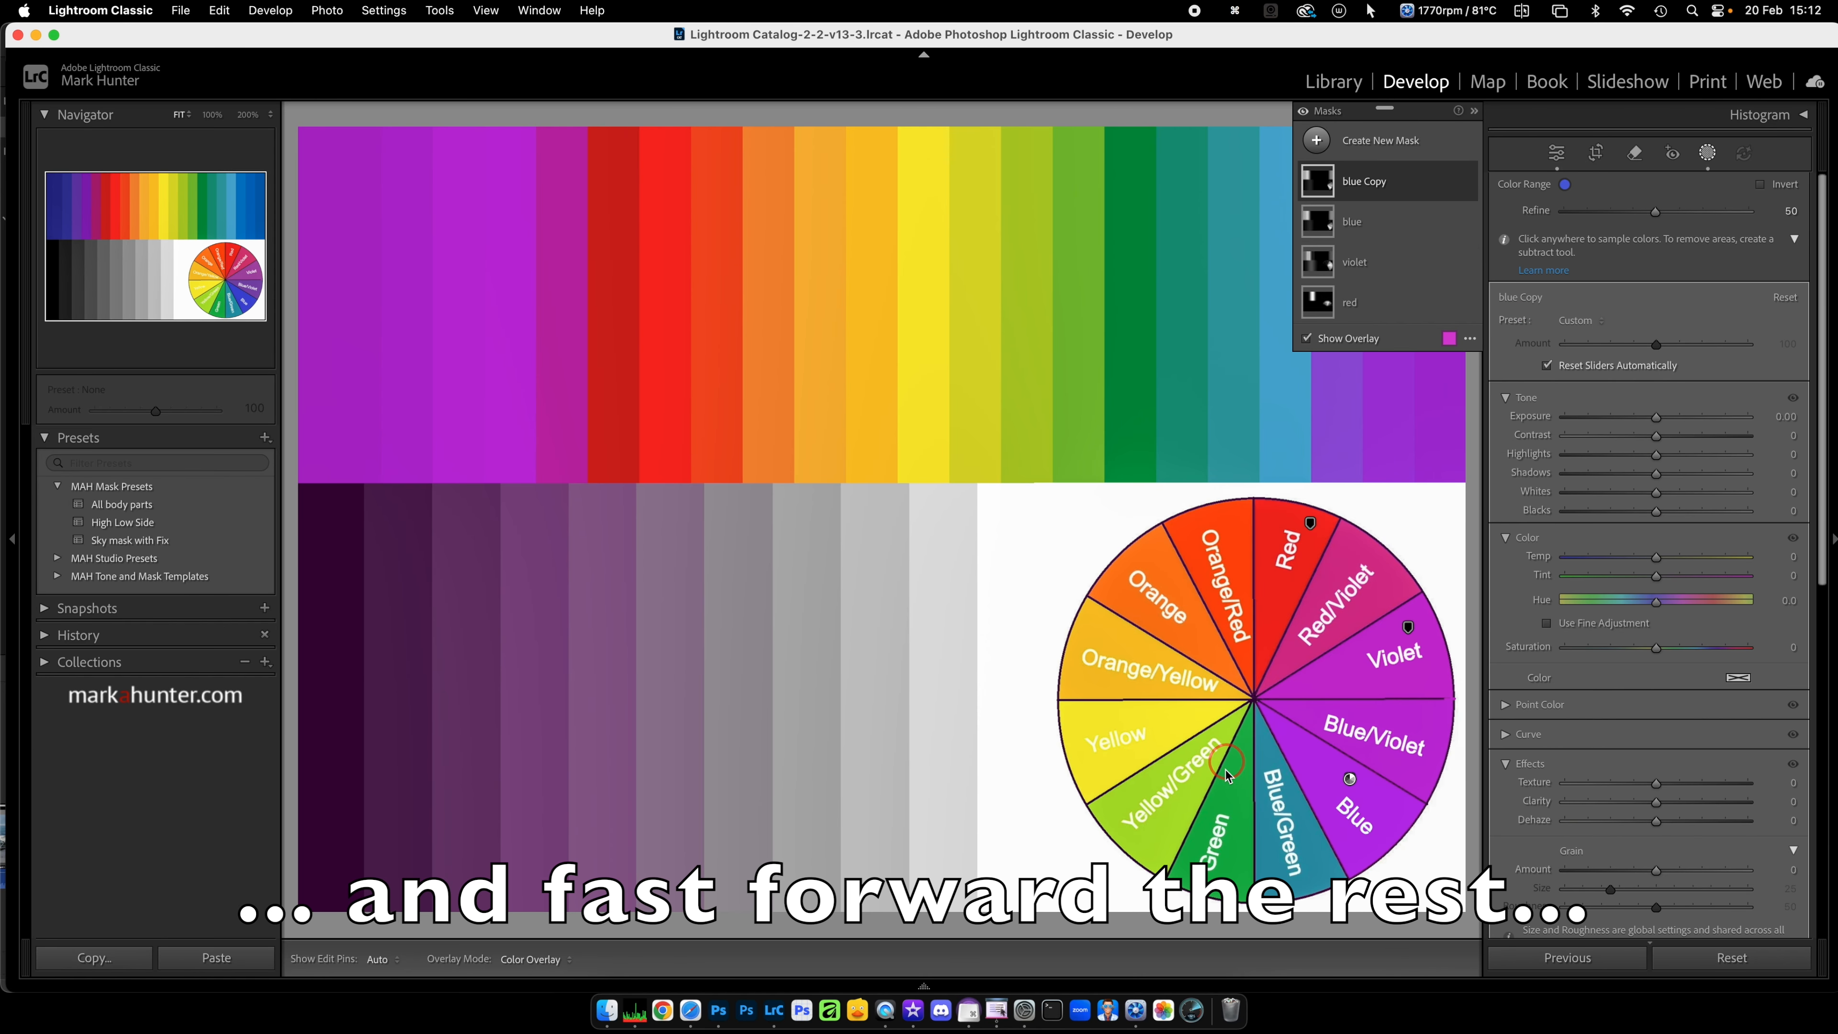
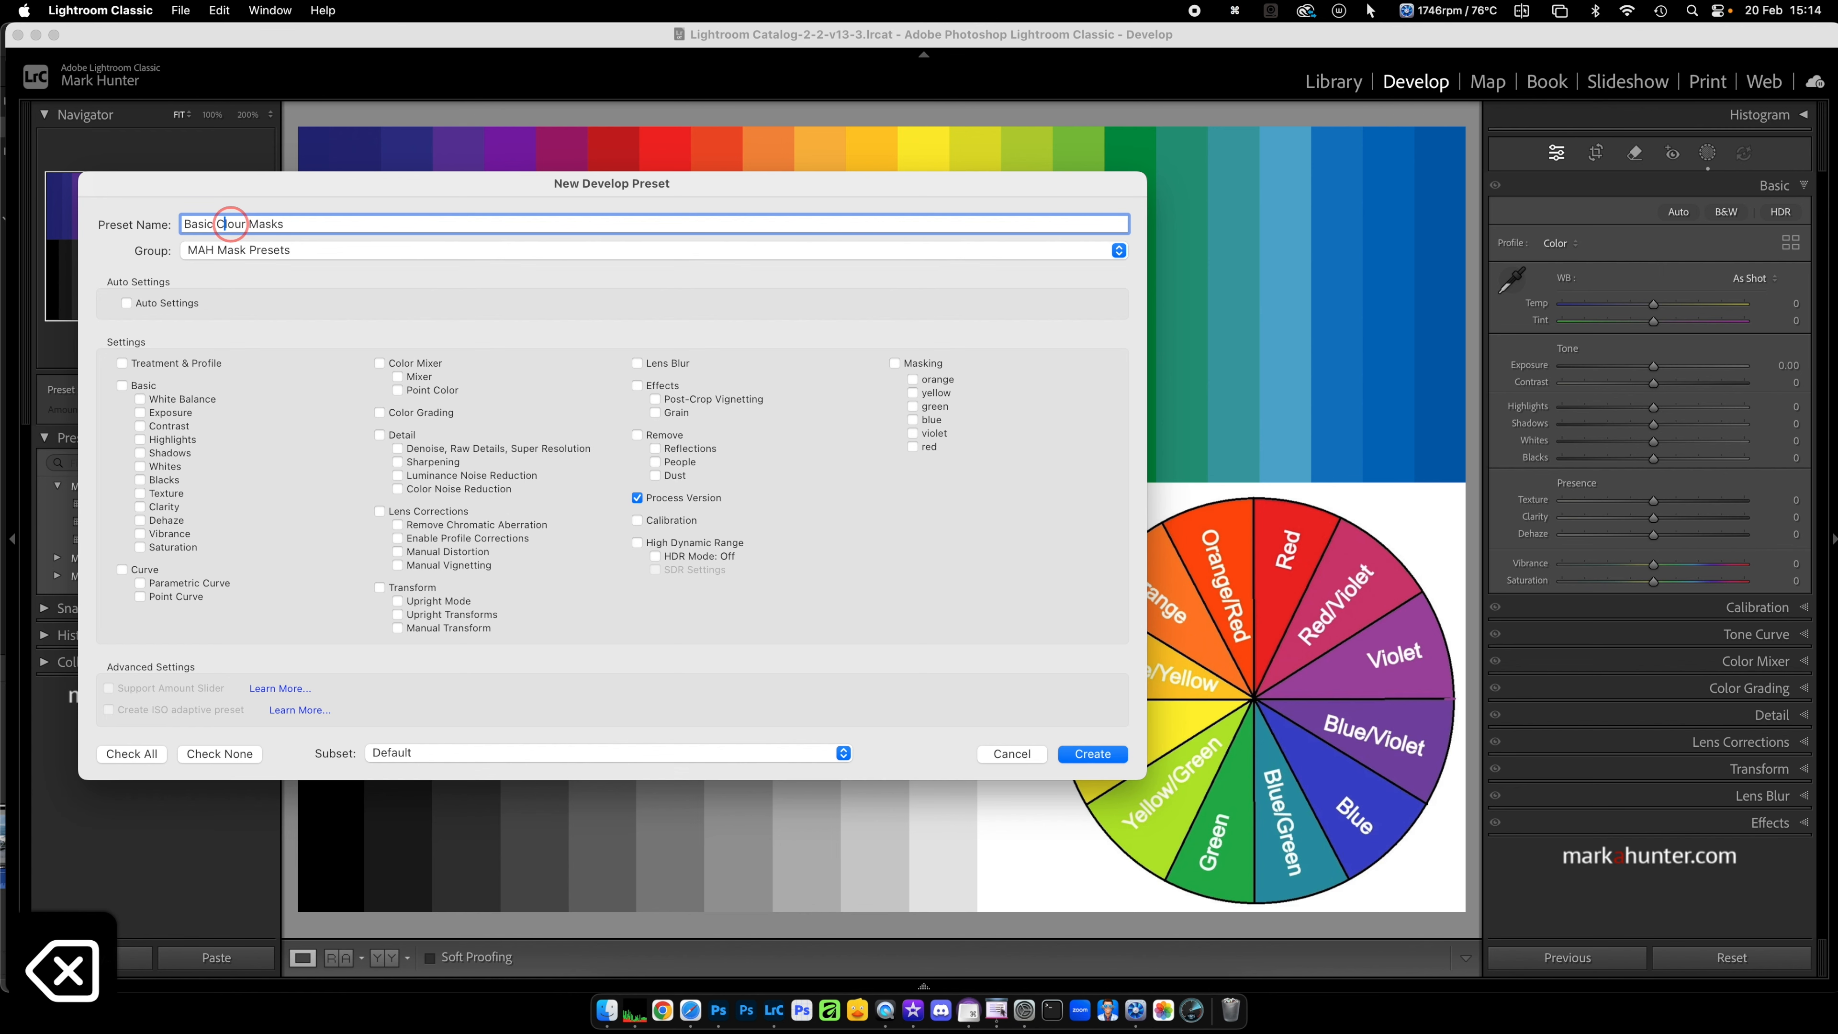
Step: Save the colour masks as a preset named "Basic Colour Masks" in the MAH Mask Presets group, with all masks included
type("o")
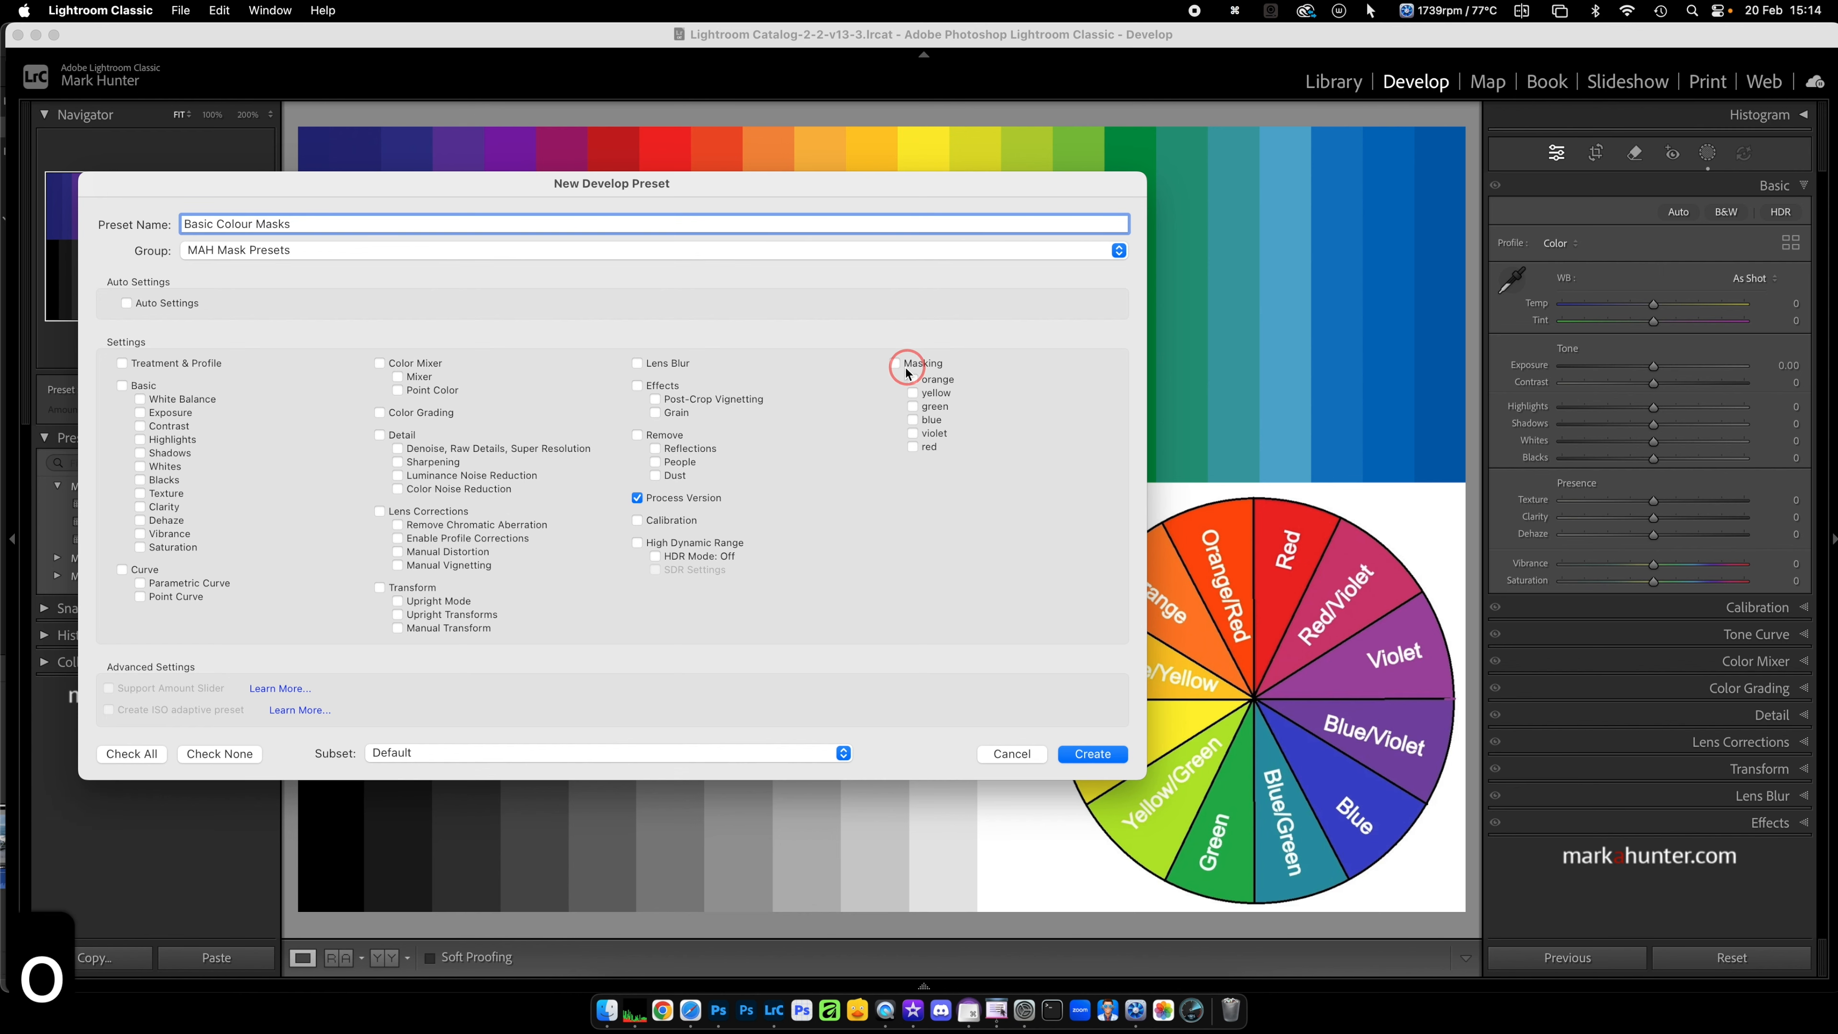
left_click(896, 364)
left_click(1093, 754)
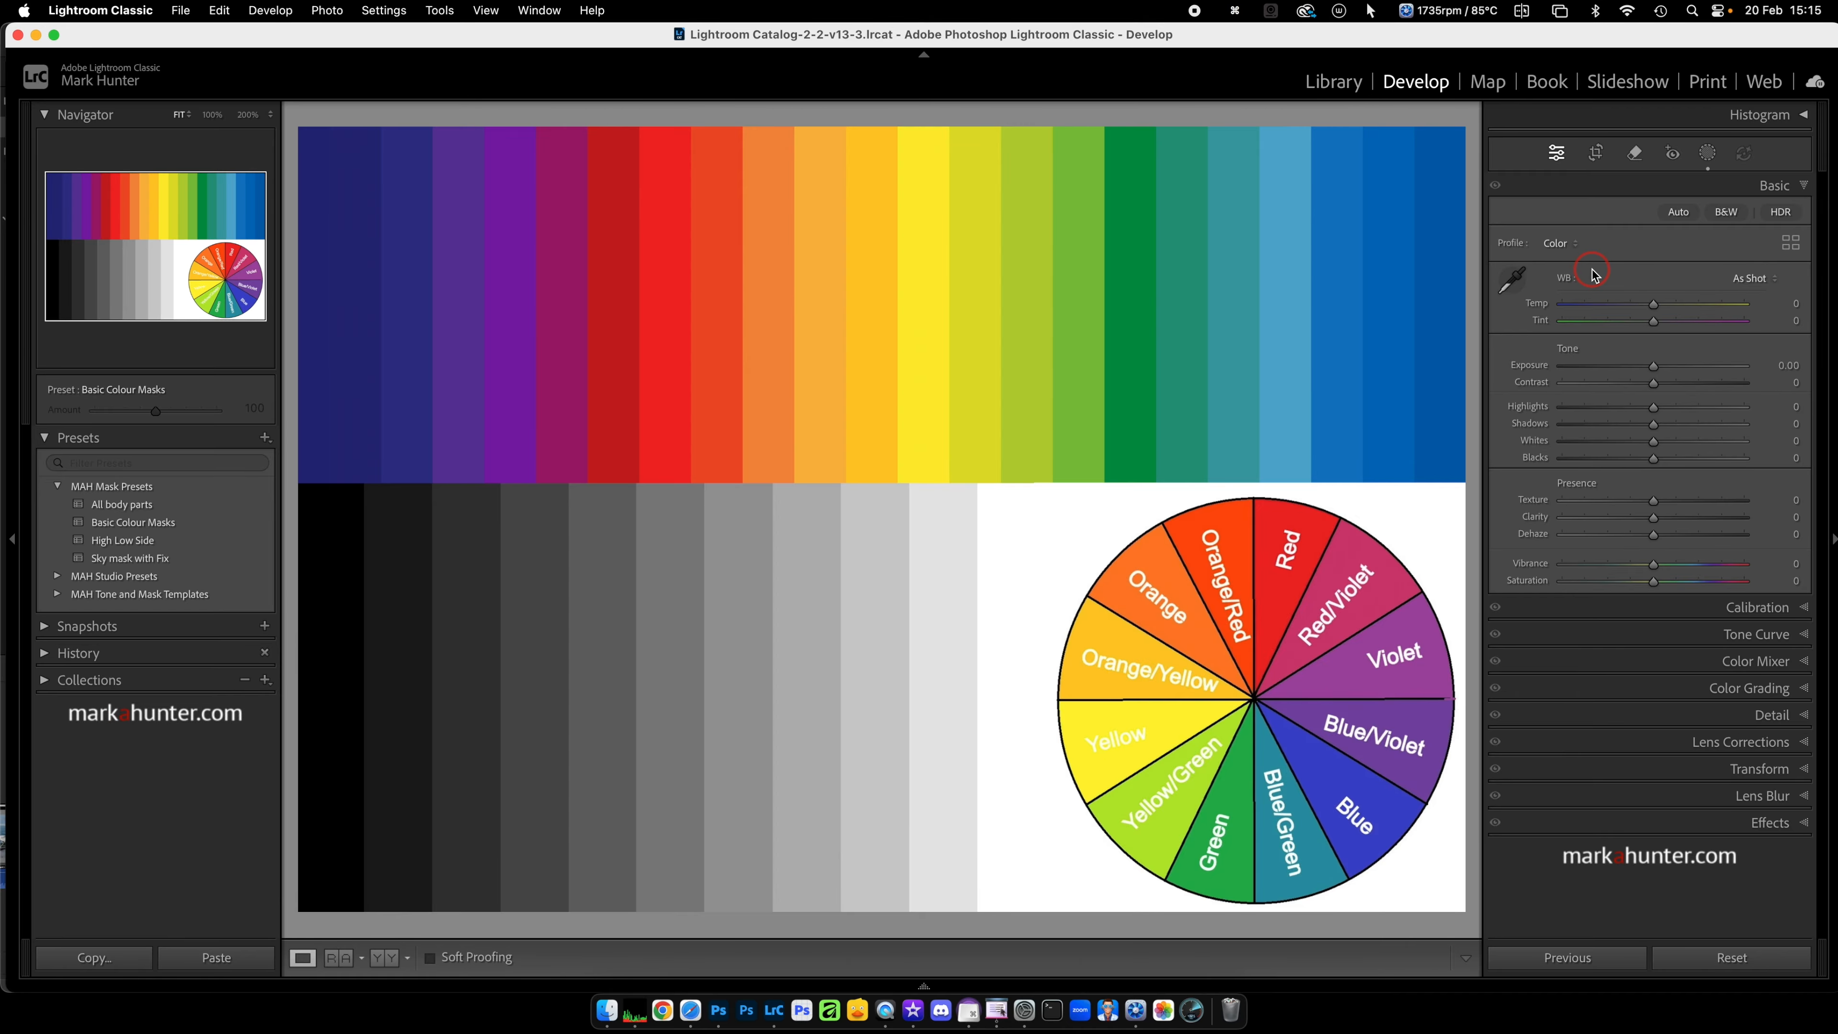
Step: Go to the stone lane photo, apply the "Basic Colour Masks" preset and show its masks
key("Left")
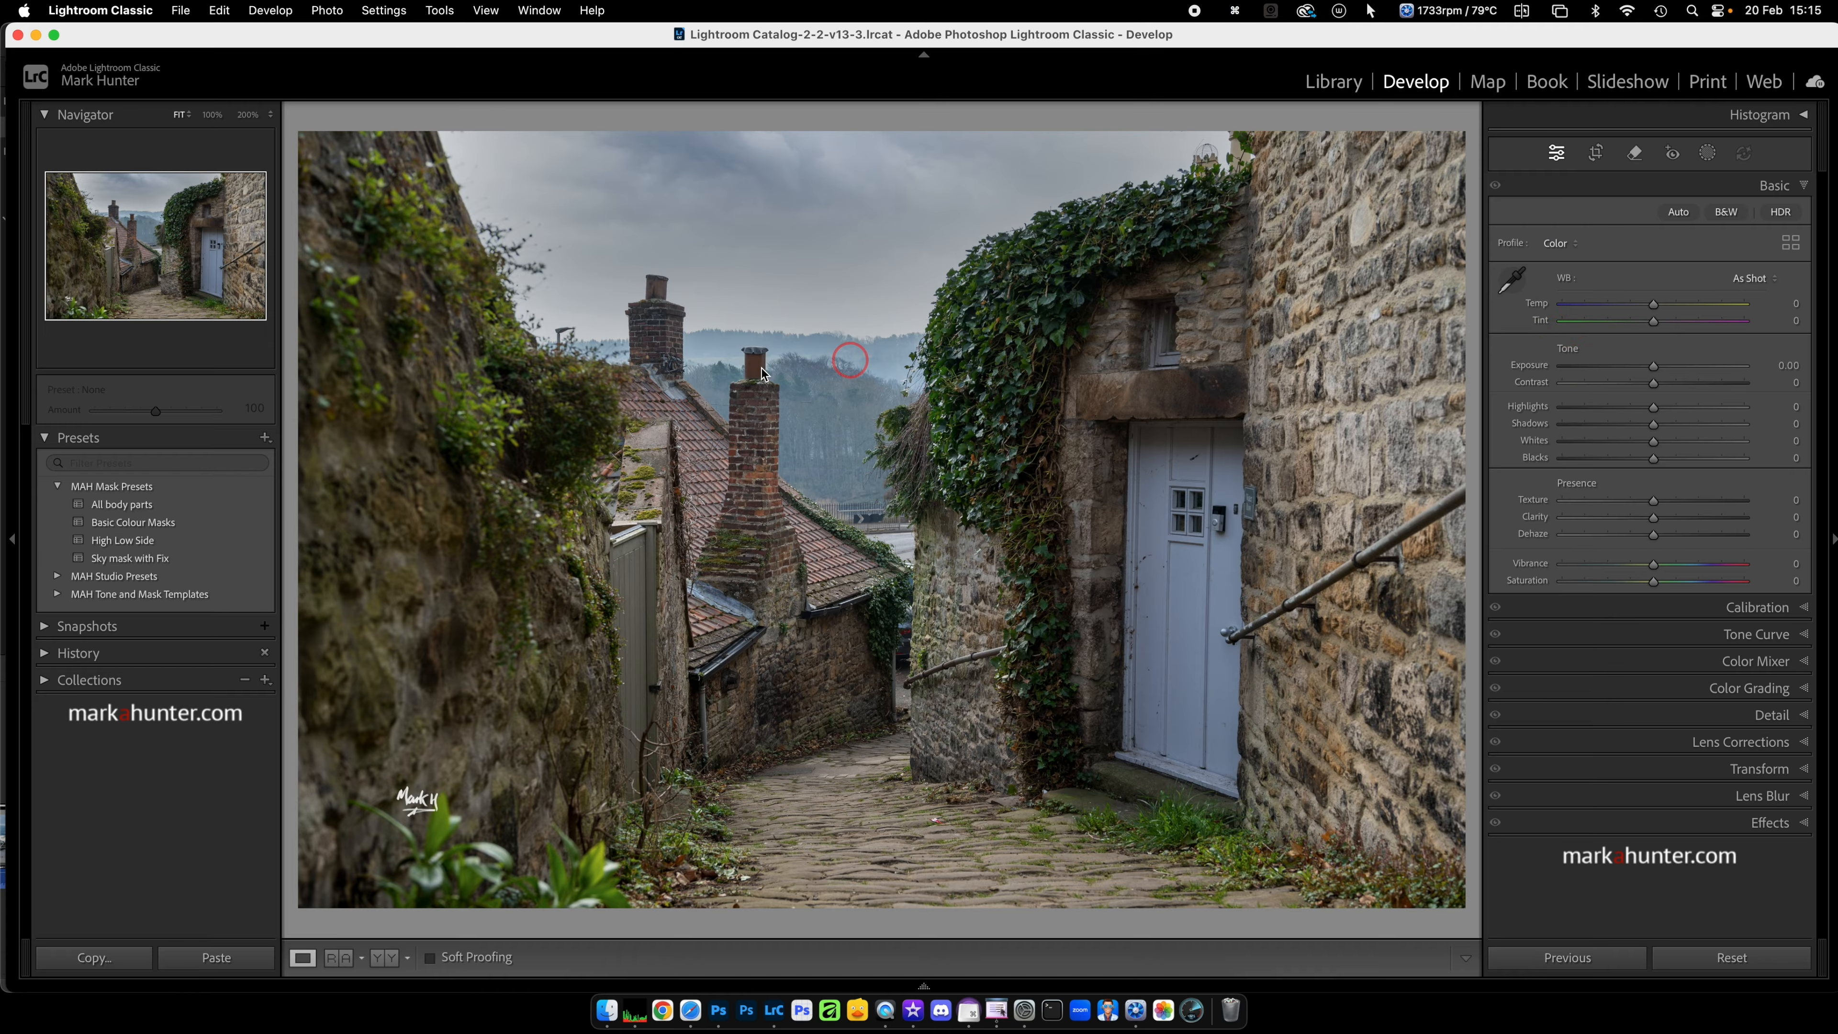
left_click(109, 527)
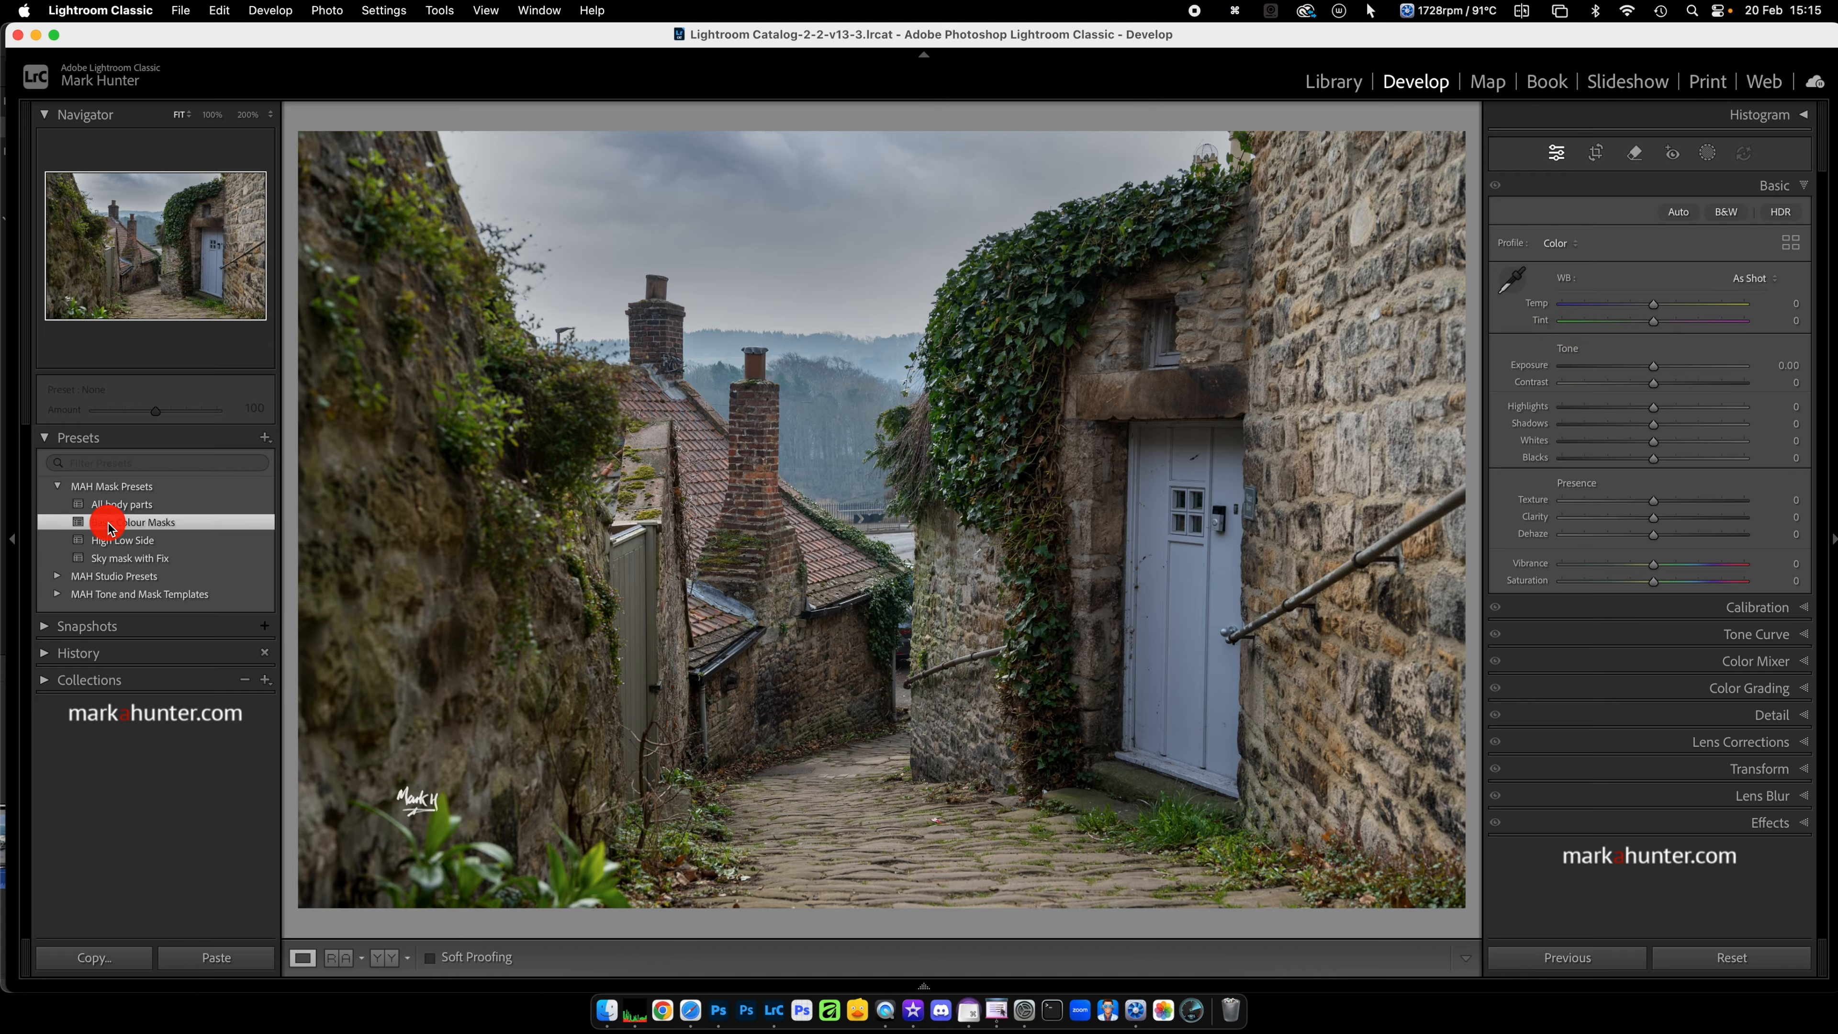
left_click(1706, 154)
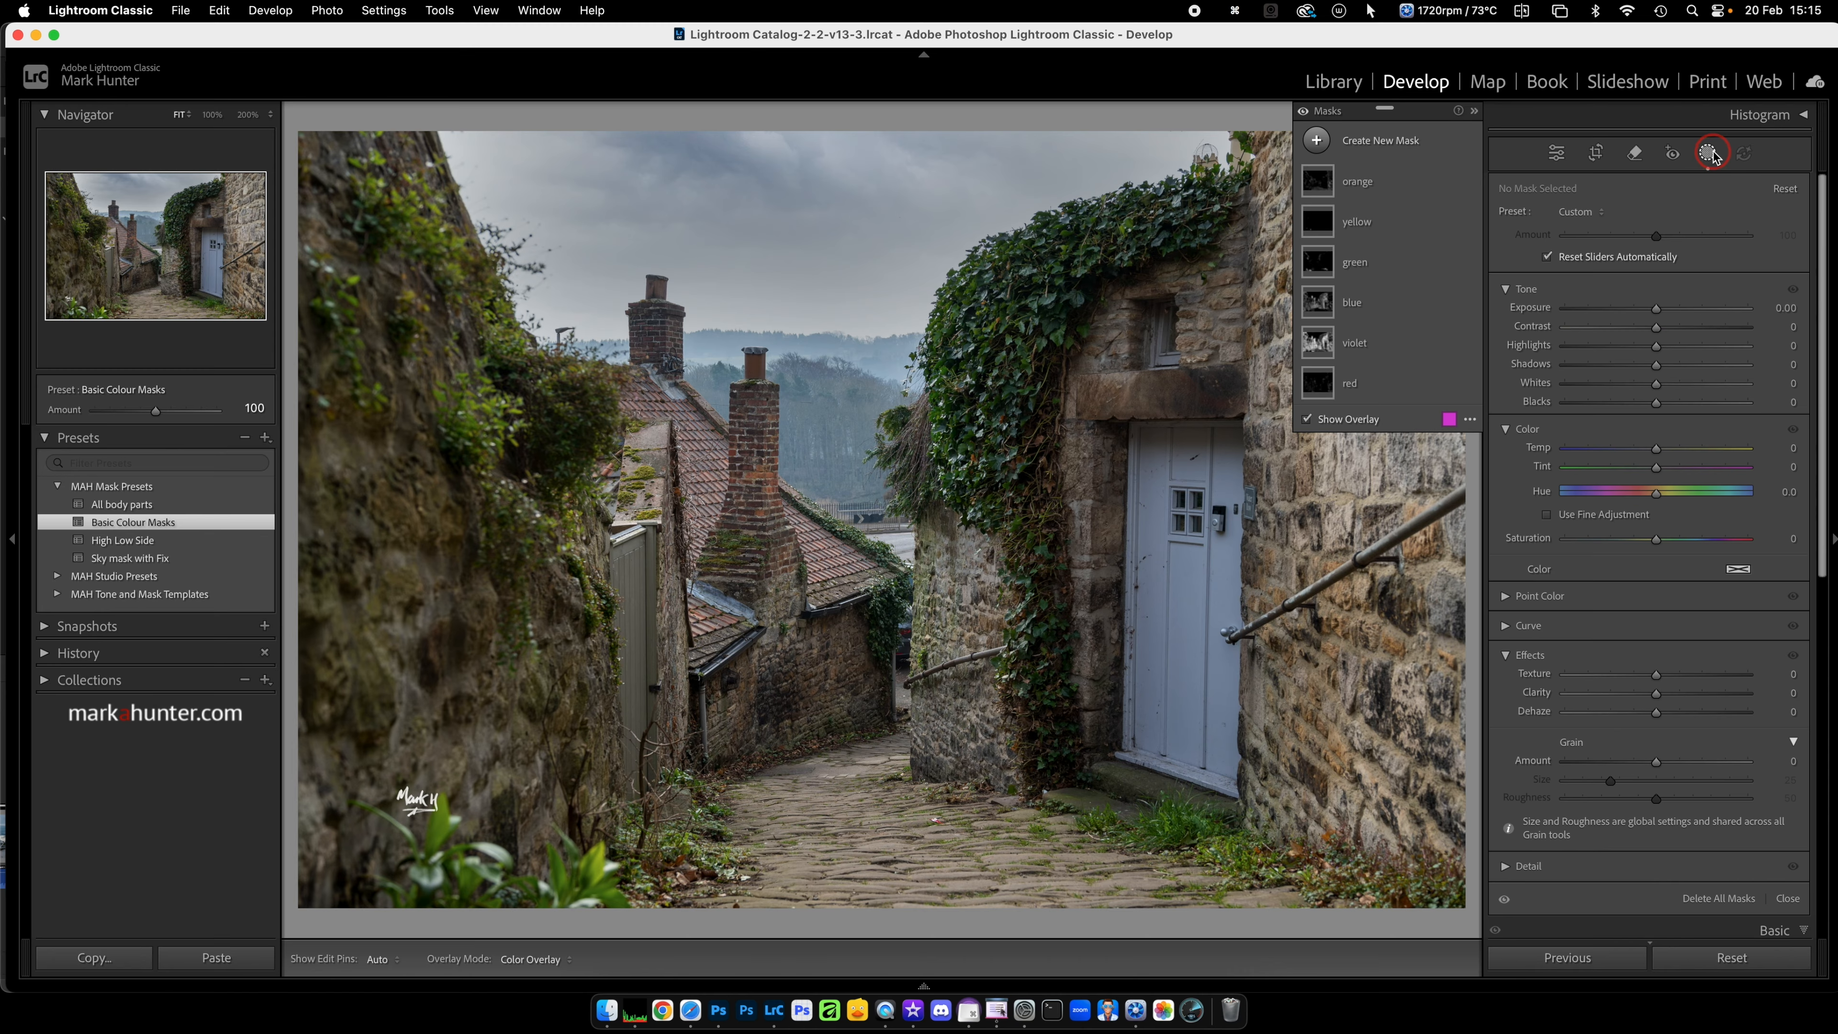
Step: Refine the "violet" mask to 26 and set its Clarity to 76, Exposure to −0.49 and Saturation to 40
left_click(1381, 349)
left_click_drag(1655, 210, 1611, 211)
left_click(1657, 803)
left_click_drag(1657, 805, 1726, 803)
left_click(1656, 419)
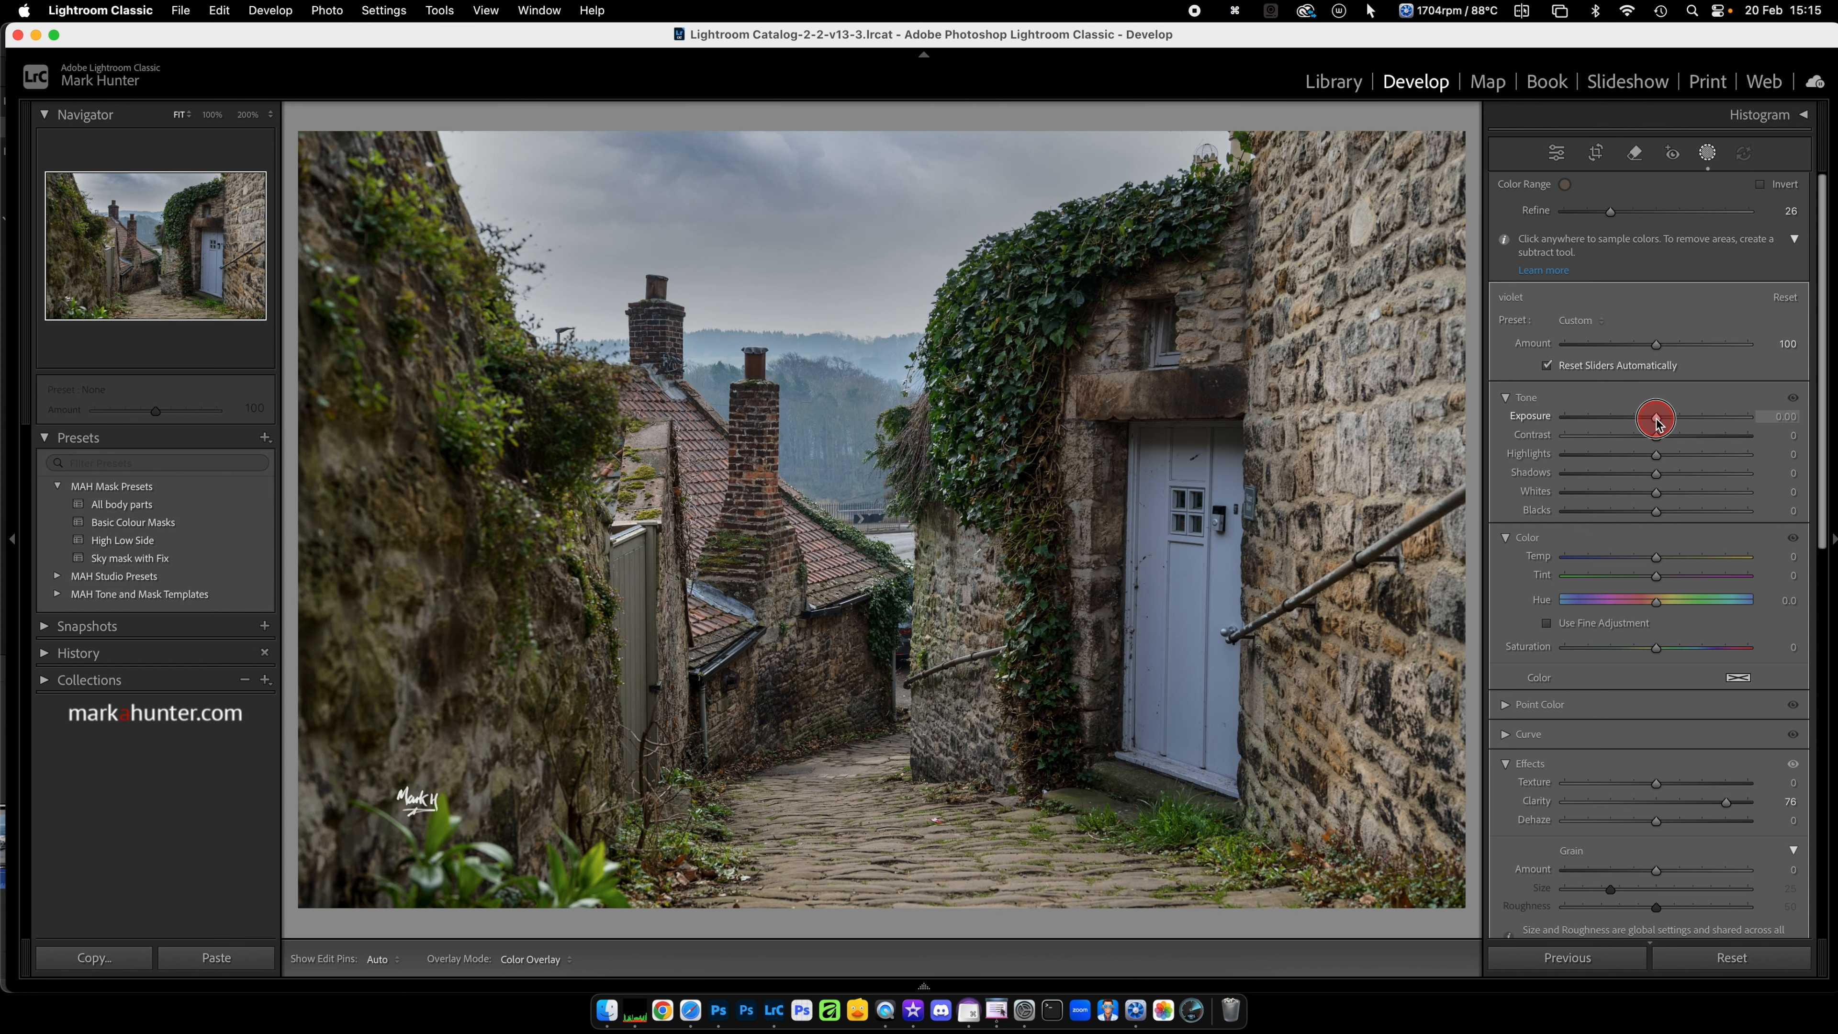
left_click_drag(1657, 418, 1644, 418)
left_click_drag(1657, 648, 1692, 648)
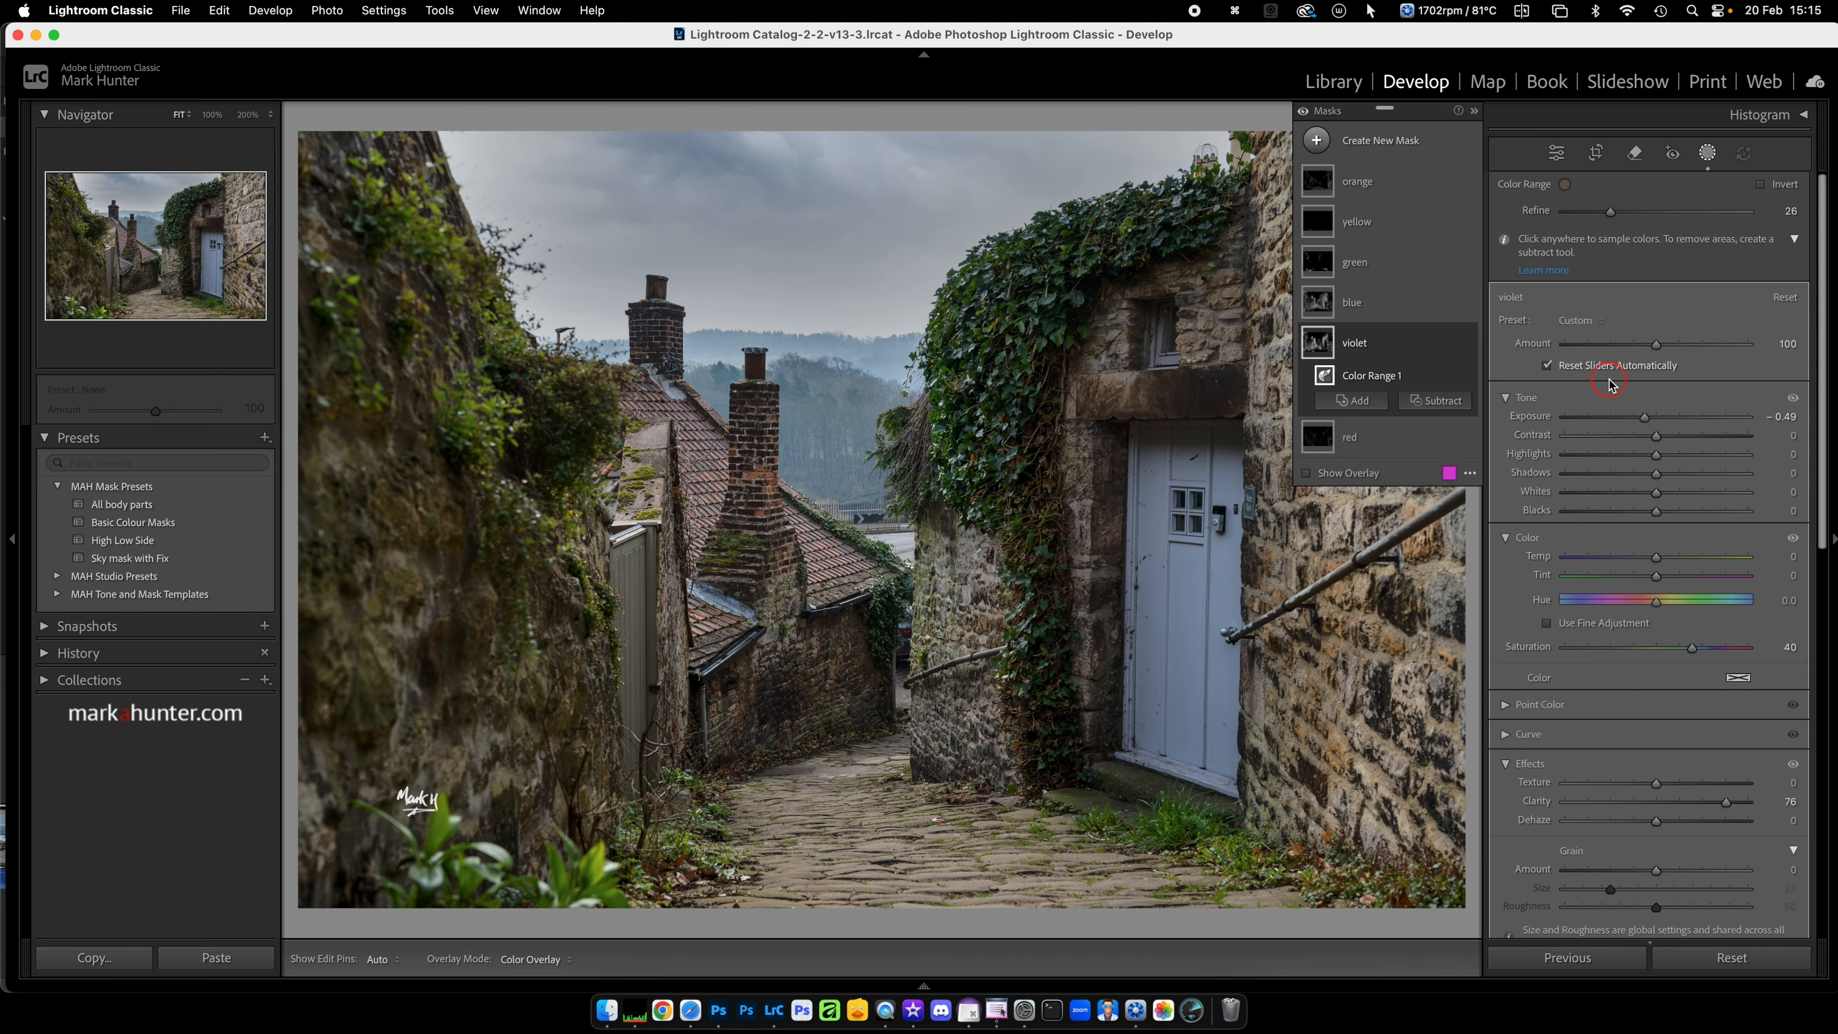
Step: Refine the "yellow" mask to 72 and set its Saturation to 55, Clarity to 38 and Exposure to −0.34
left_click(1385, 228)
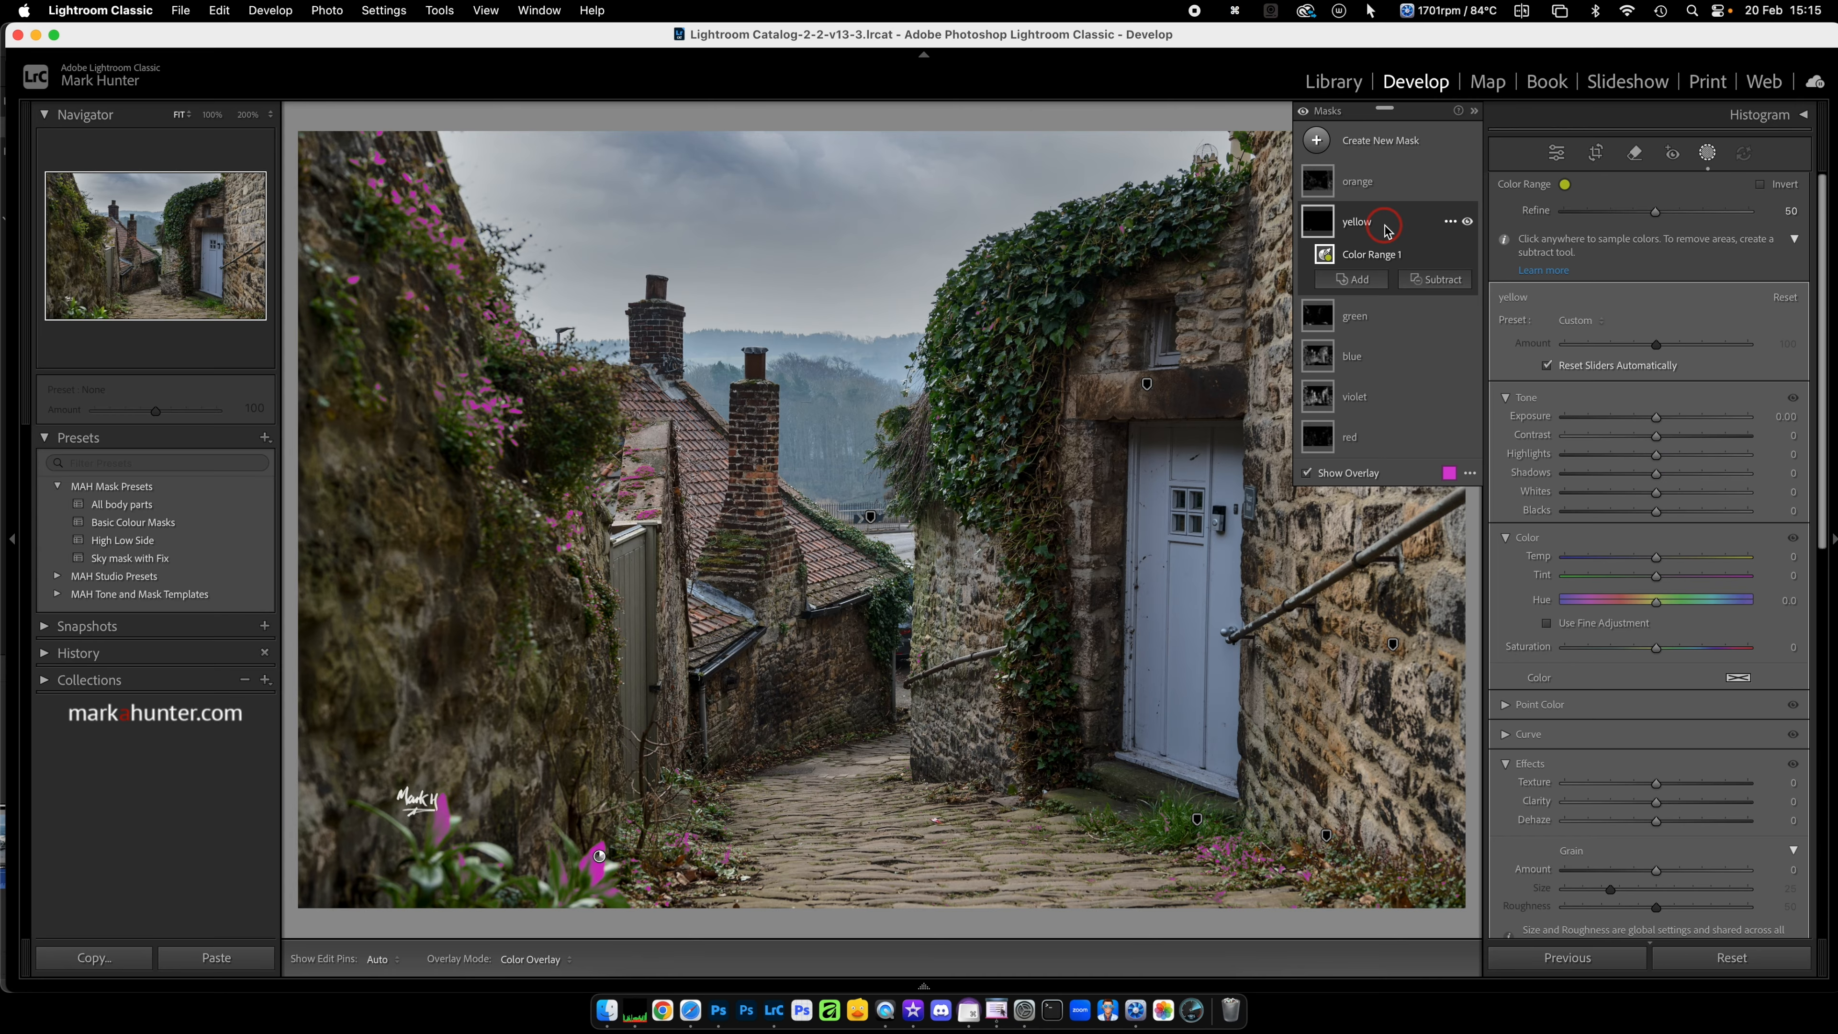
left_click(1655, 213)
left_click_drag(1658, 215, 1696, 212)
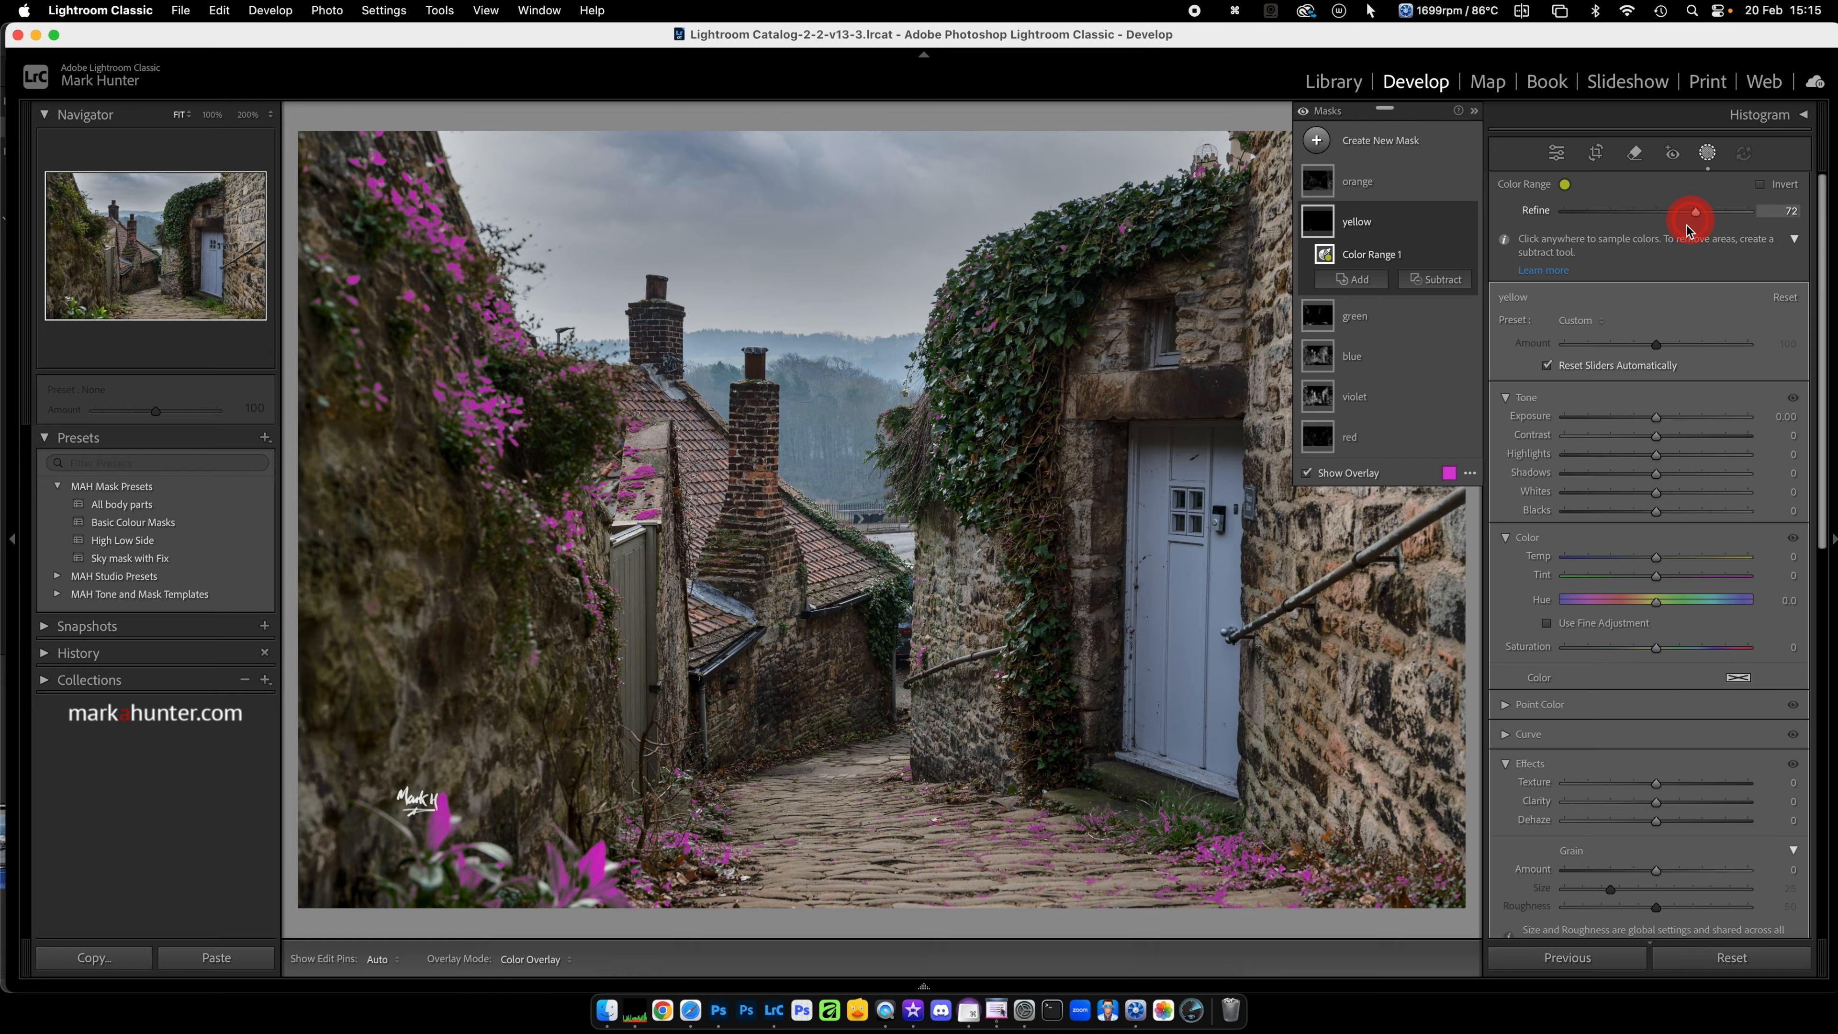
left_click(1656, 650)
left_click_drag(1658, 650, 1707, 646)
left_click(1659, 821)
left_click_drag(1657, 801, 1690, 801)
left_click(1657, 418)
left_click_drag(1657, 419, 1652, 420)
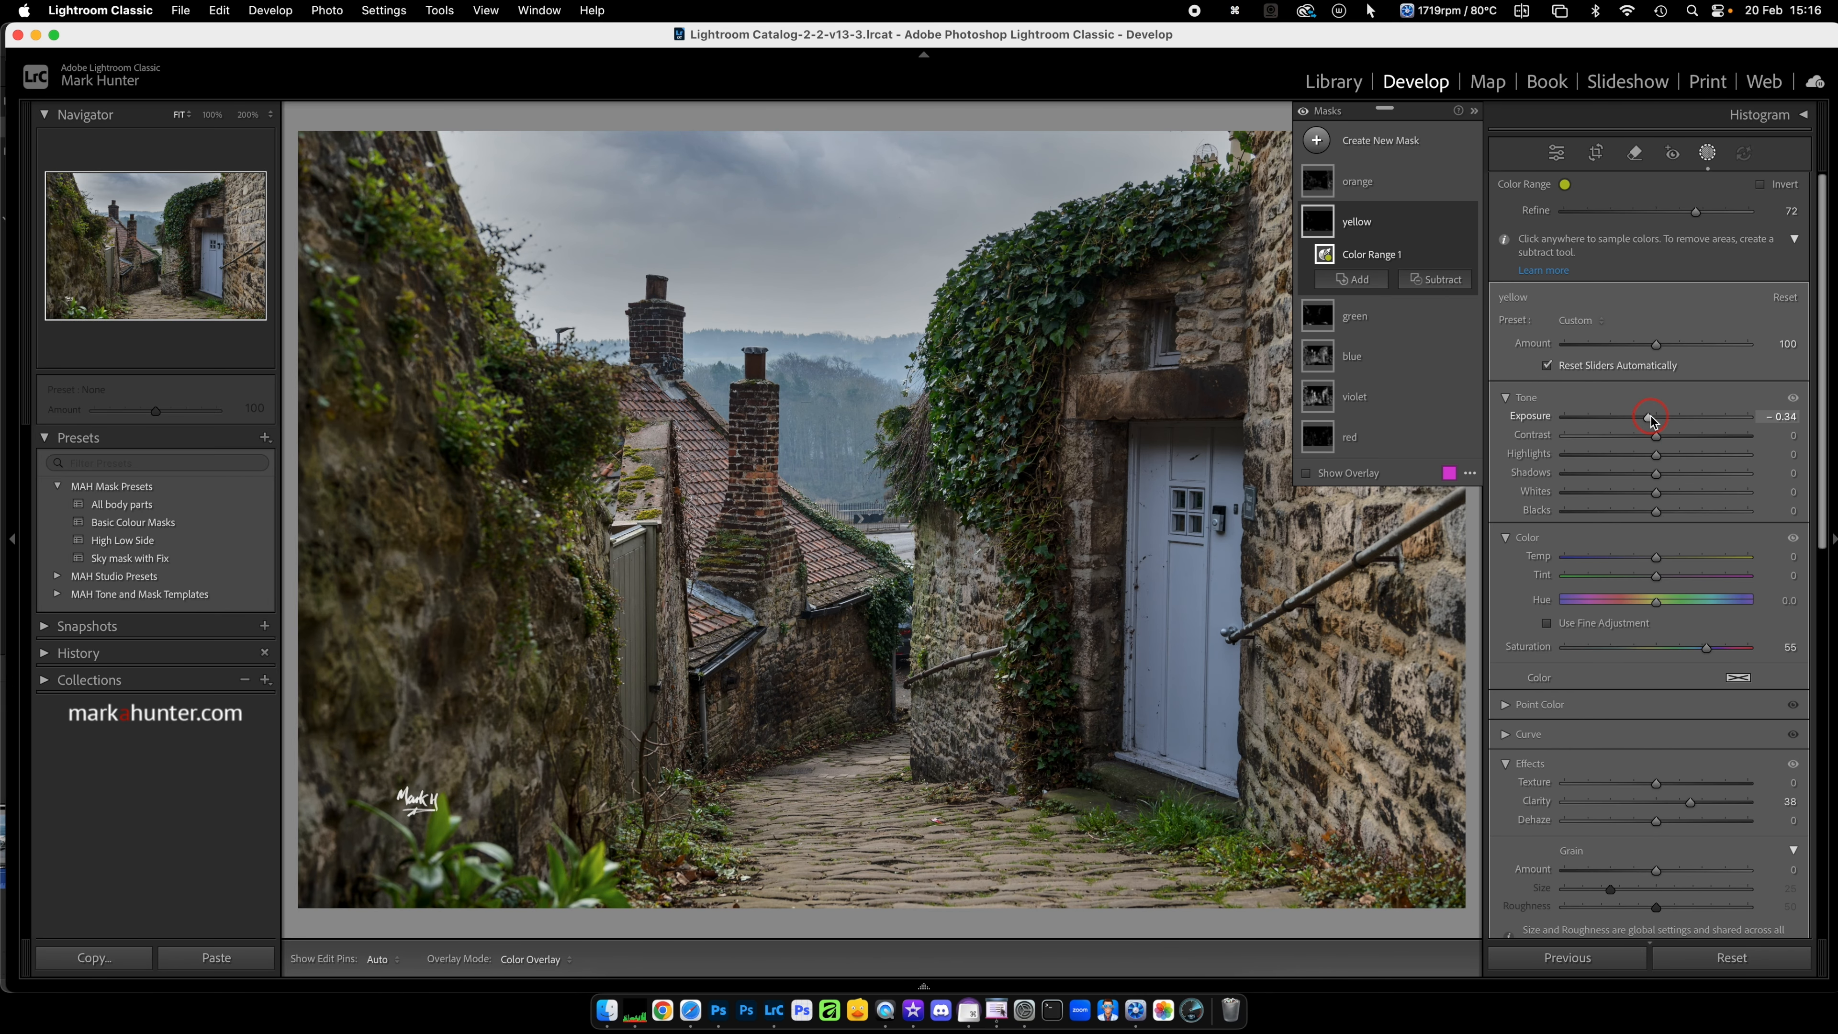
Step: Refine the "blue" mask to 42, set Saturation to 33 and Clarity to 27, slightly lower its Exposure, and close masking
left_click(1378, 358)
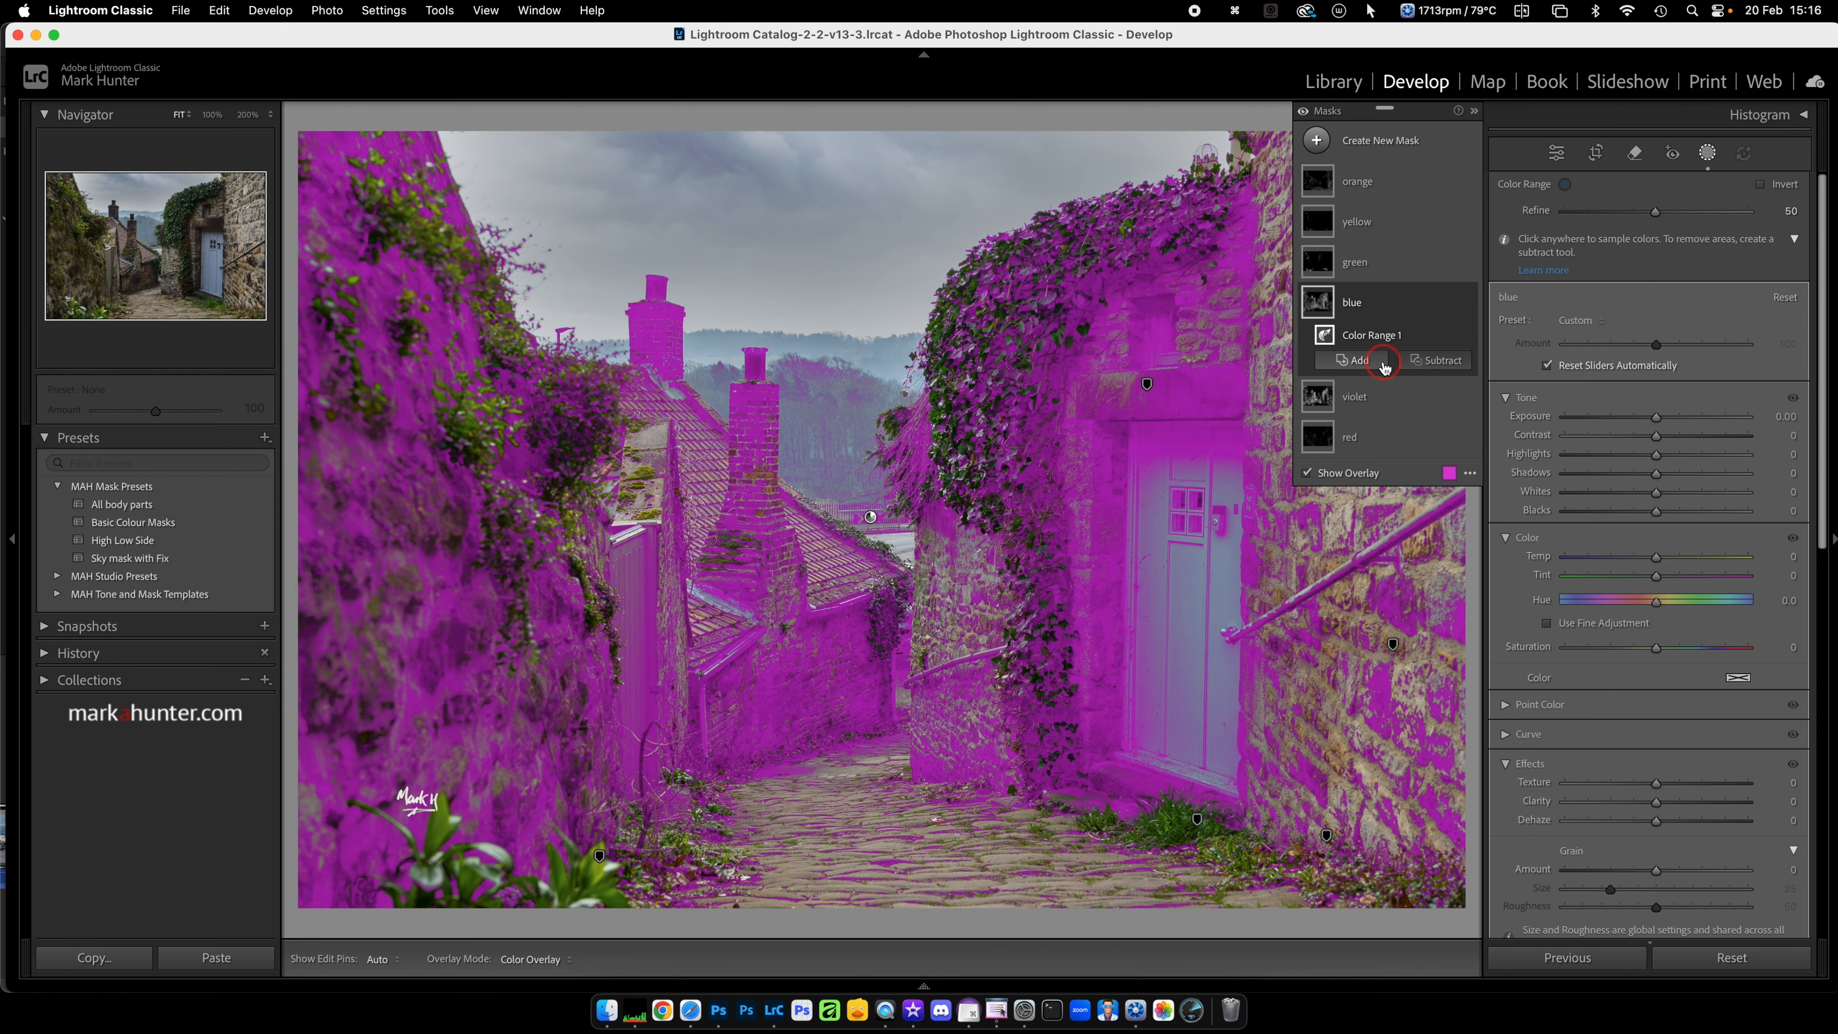
left_click(1379, 329)
left_click_drag(1655, 212, 1642, 213)
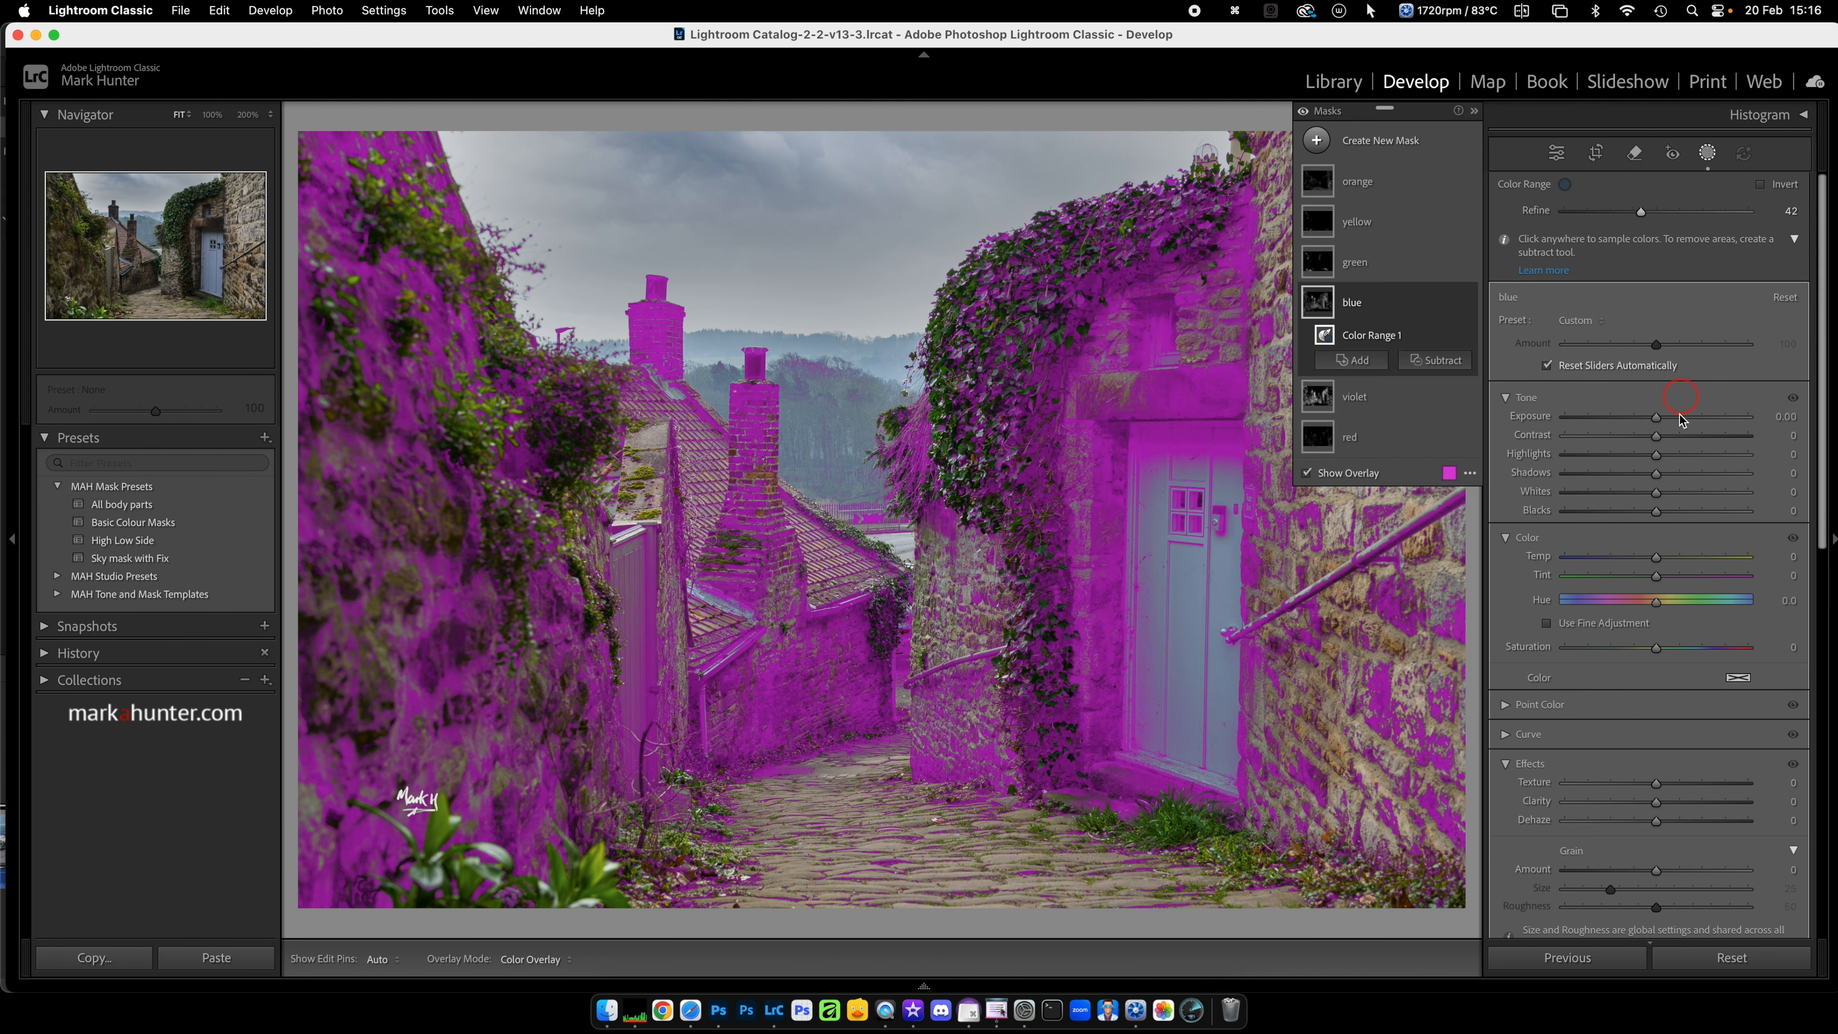
left_click(1657, 650)
left_click_drag(1657, 651, 1685, 648)
left_click_drag(1657, 802, 1681, 806)
left_click(1653, 423)
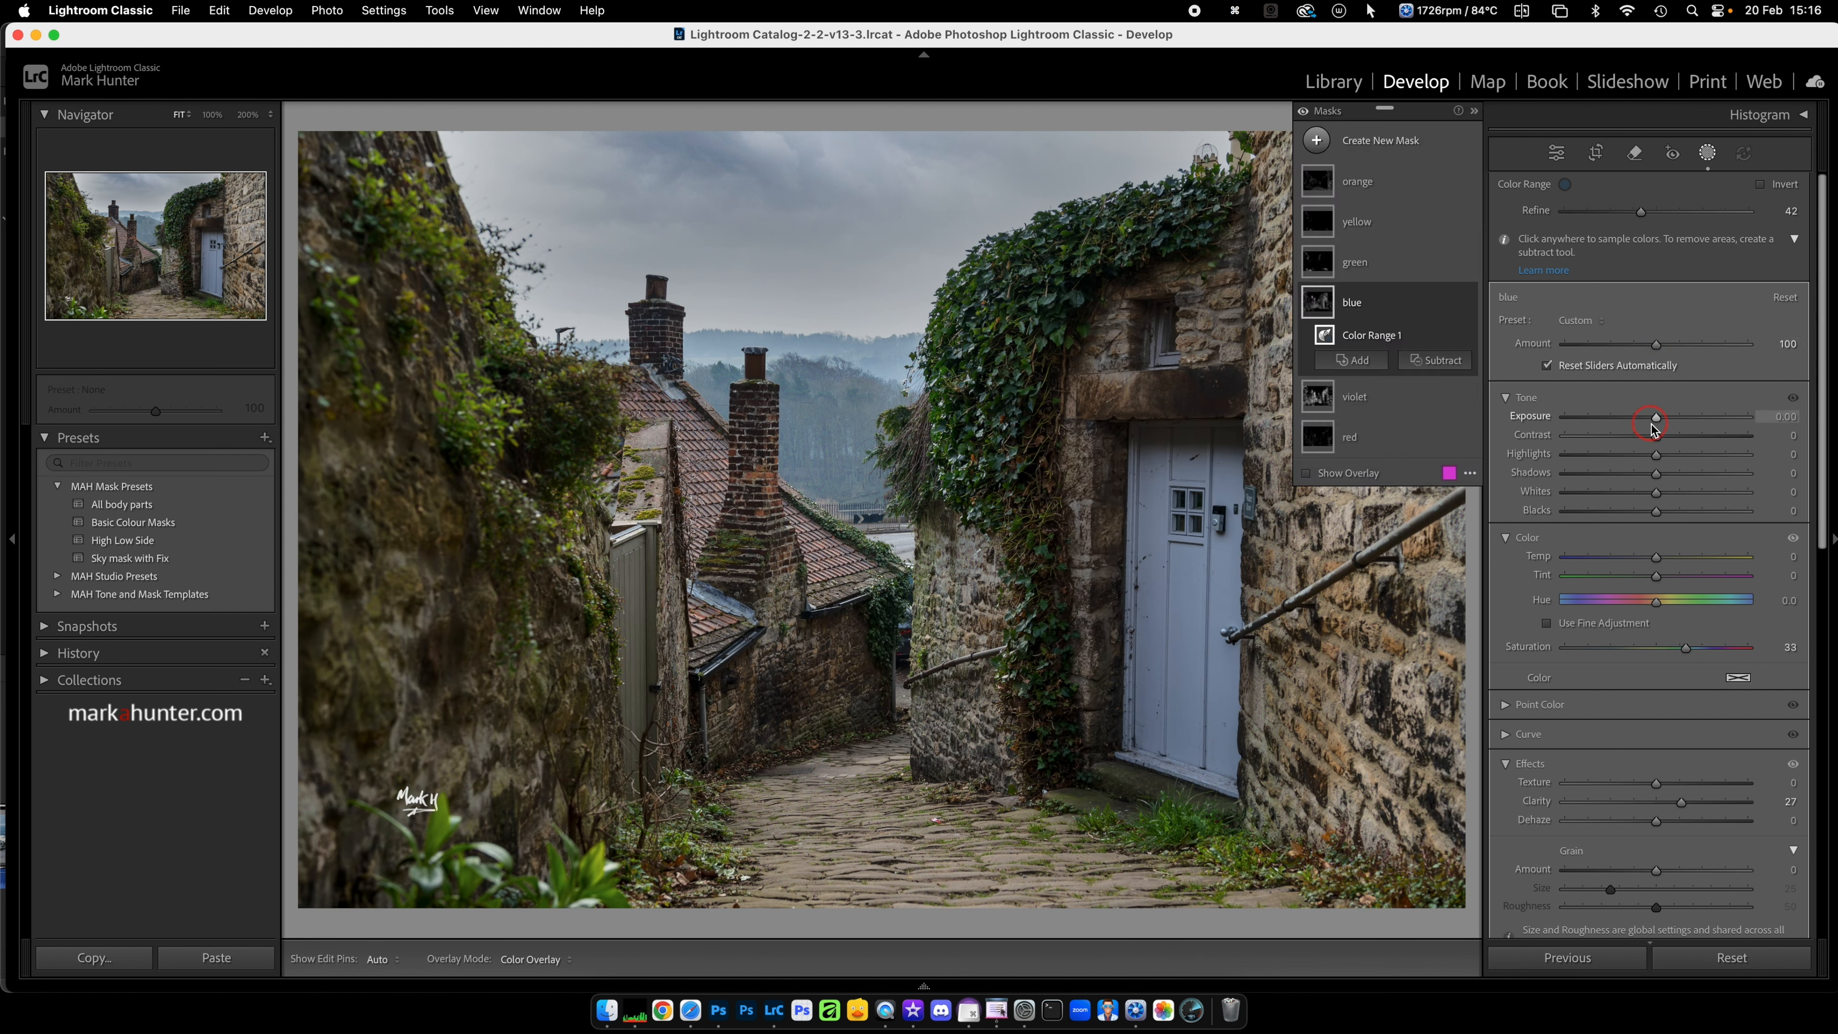
left_click_drag(1657, 420, 1648, 419)
left_click(1710, 155)
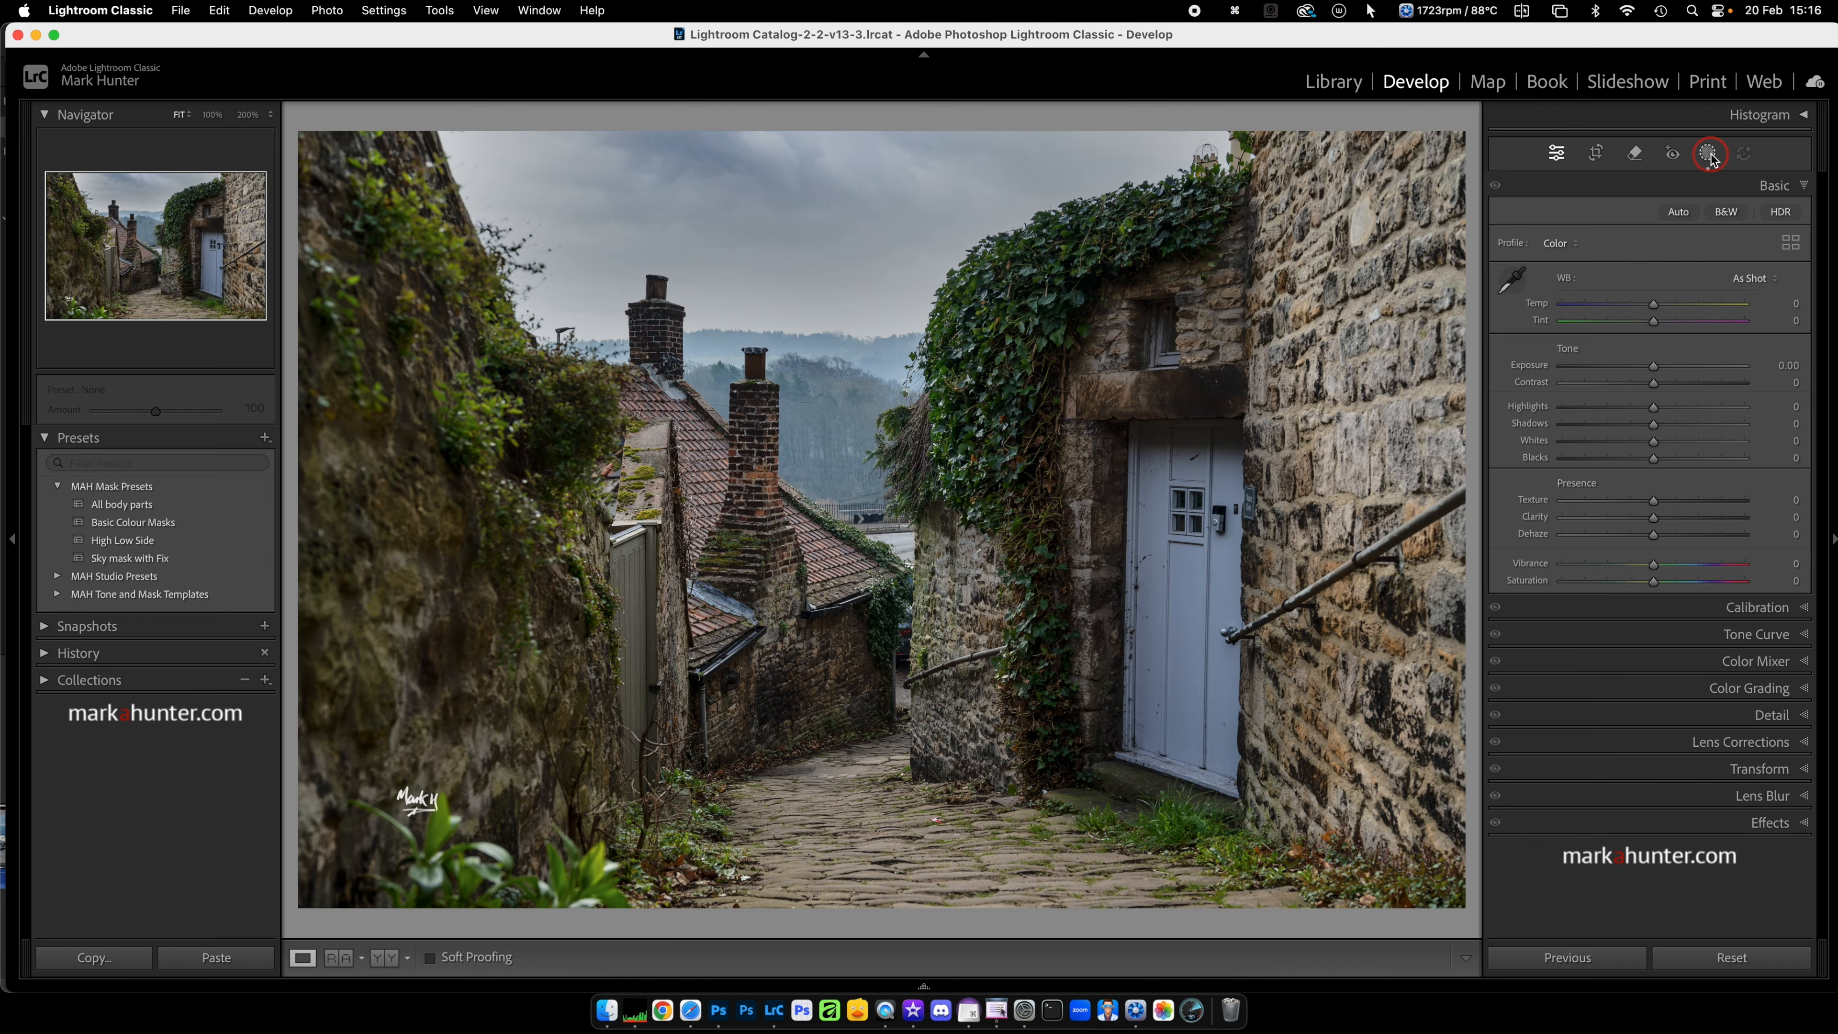
Step: Compare the photo before and after the edits, and add a post-crop vignette with Amount −7
key("backslash")
key("backslash")
key("backslash")
key("backslash")
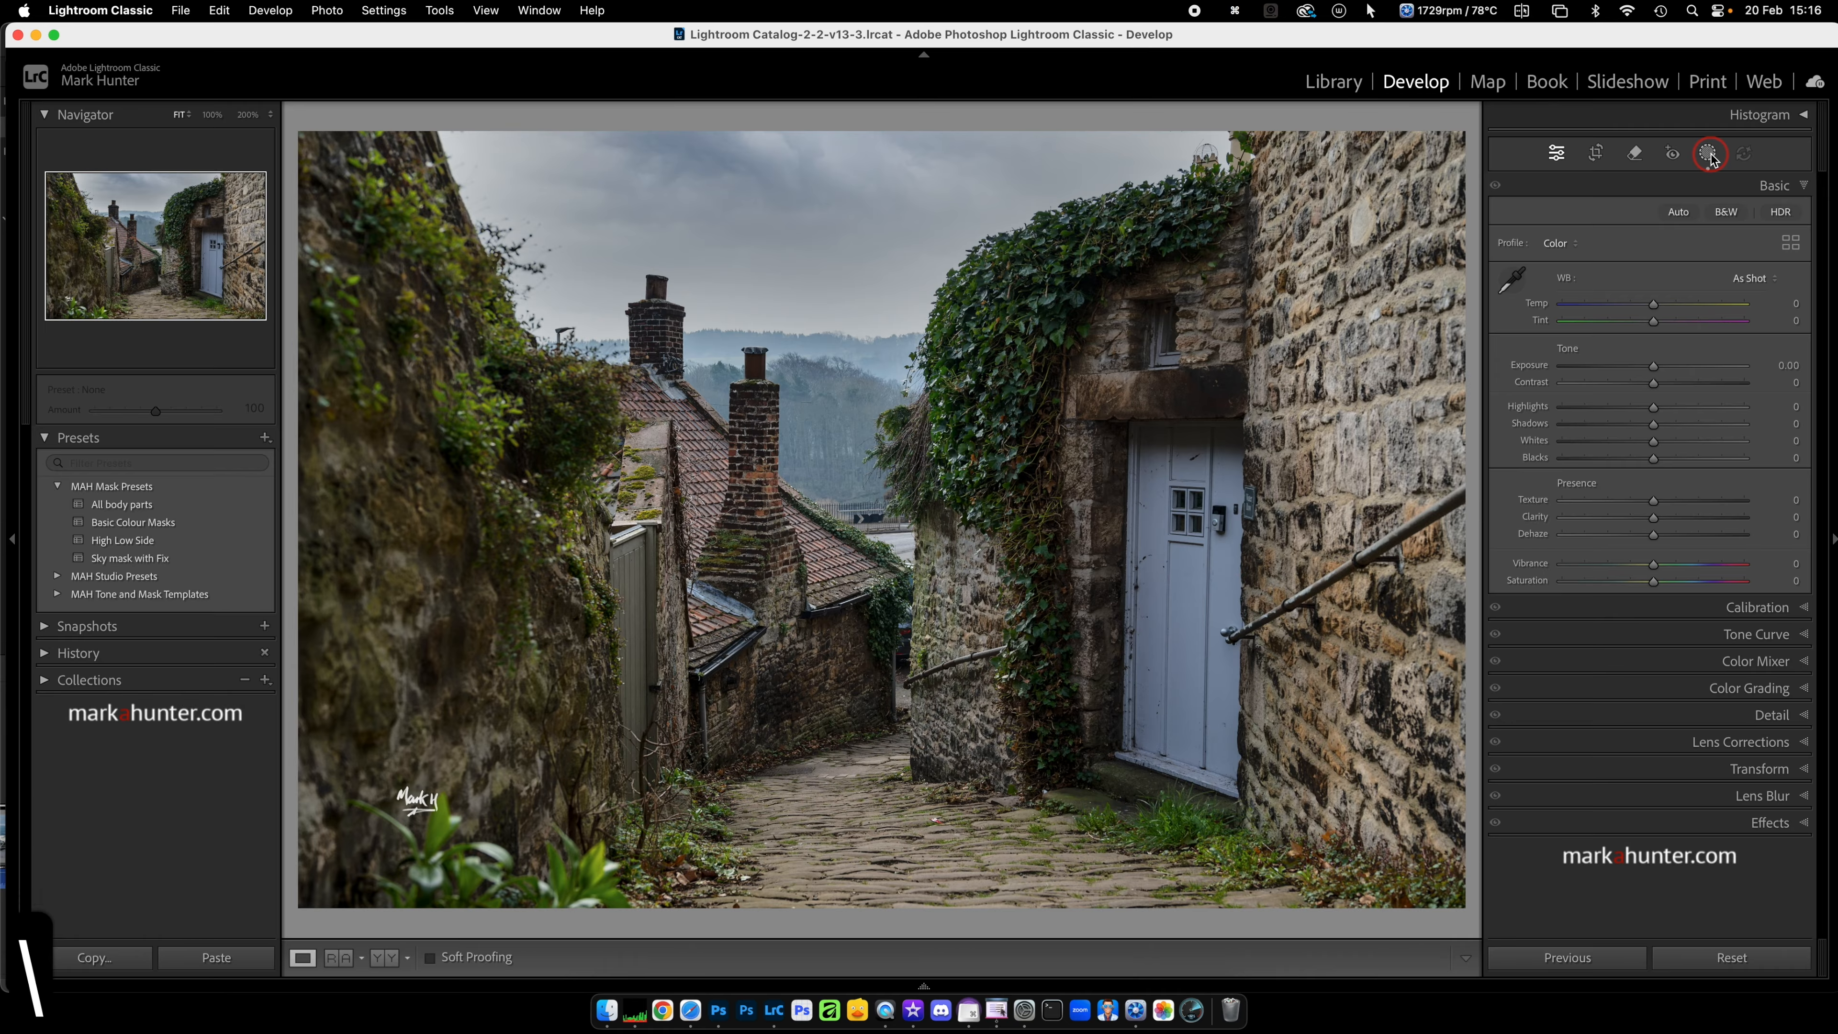
left_click(1799, 822)
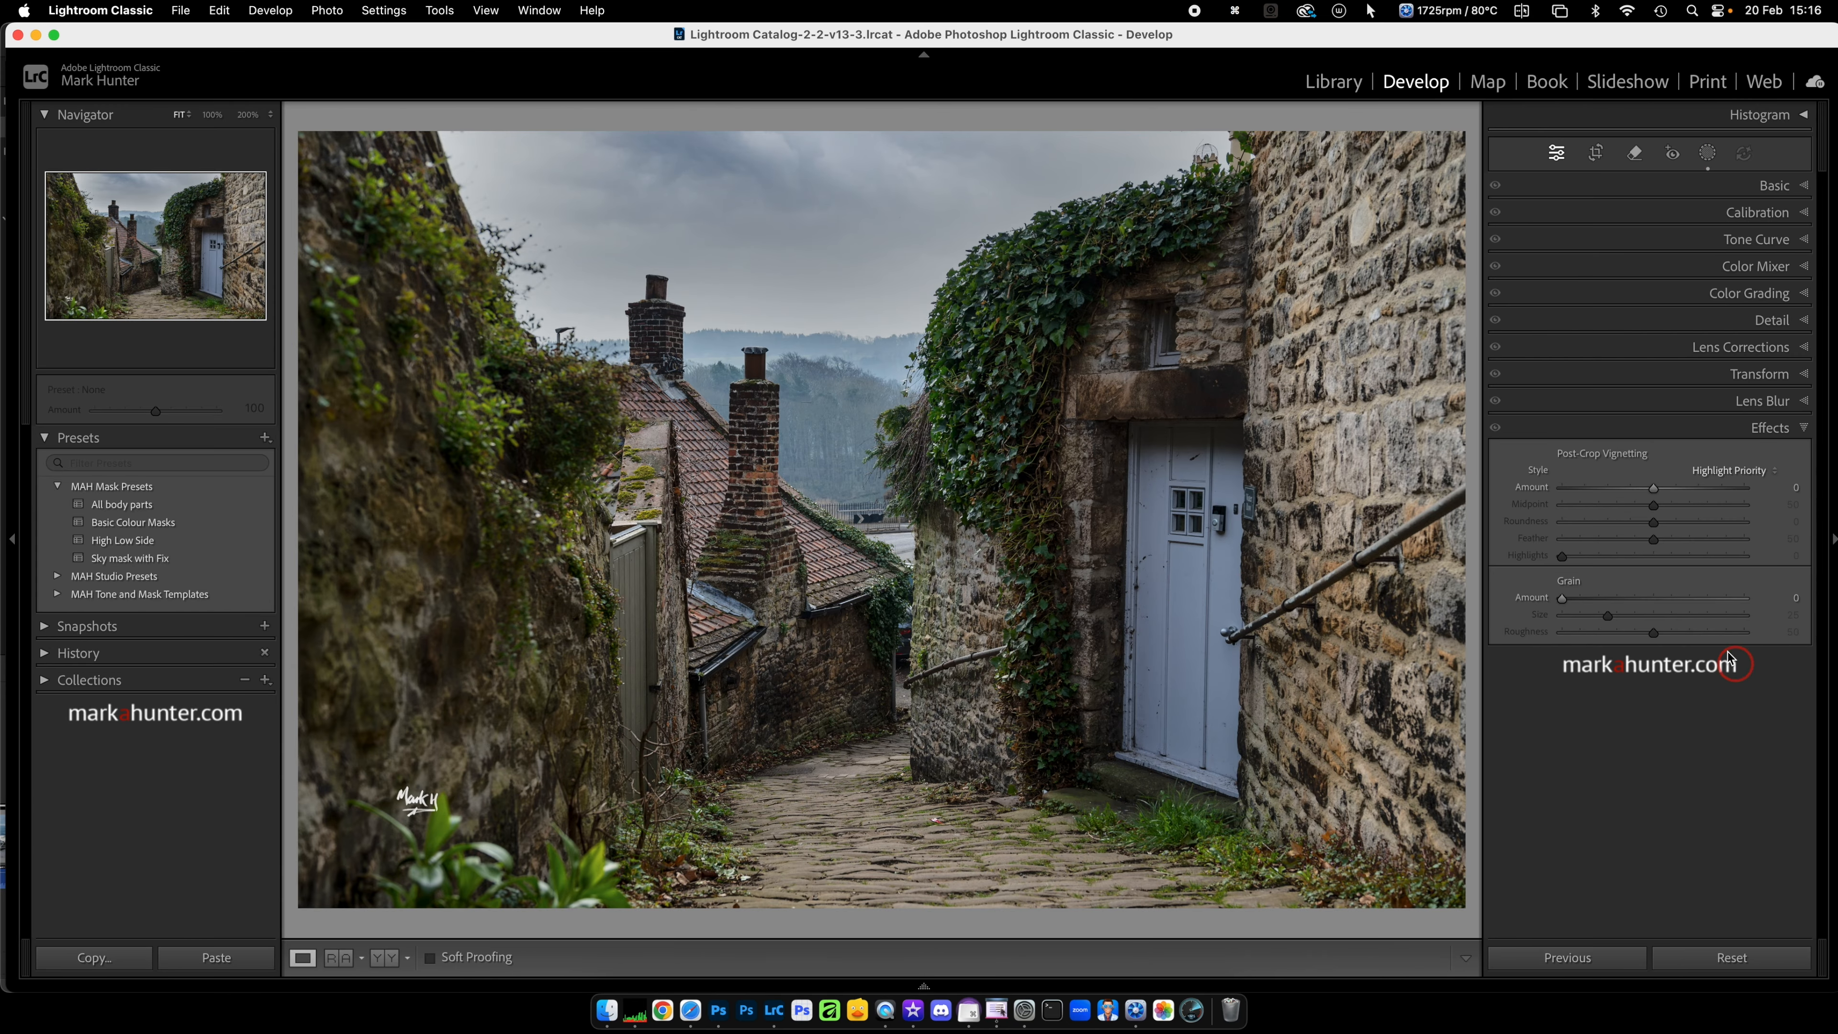
left_click_drag(1653, 489, 1646, 489)
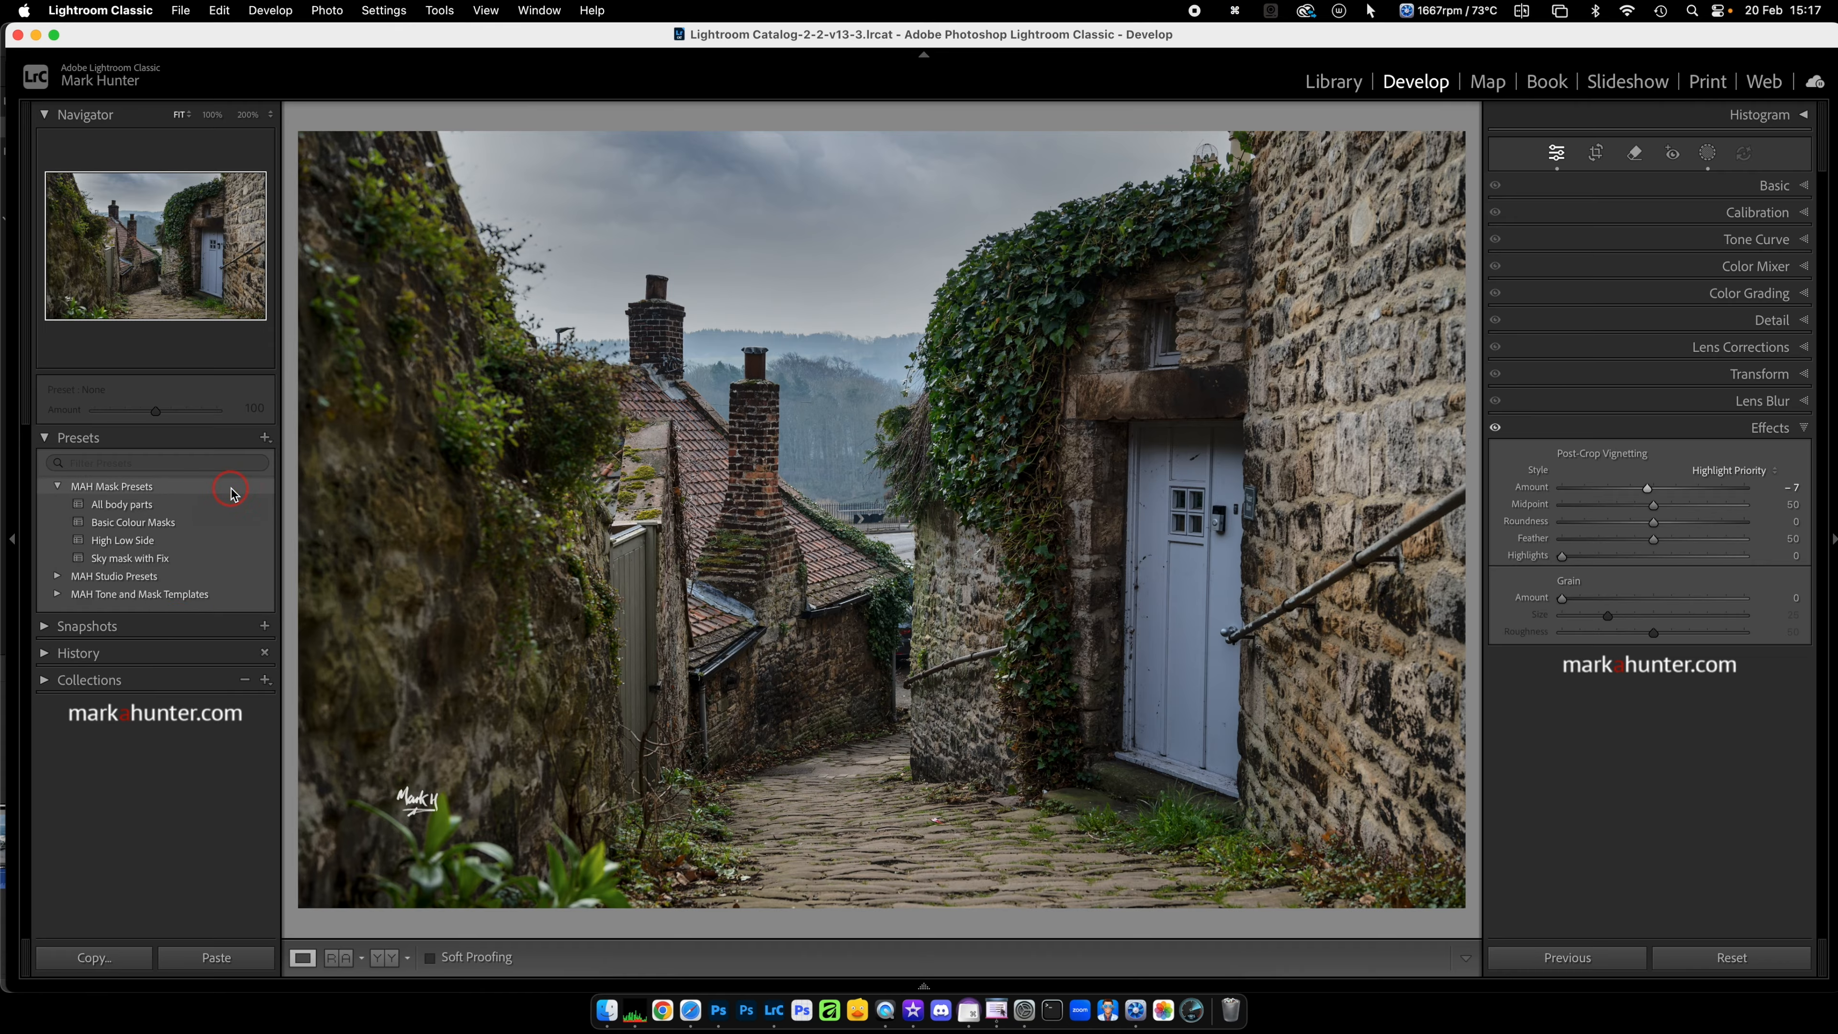
Step: Export the MAH Mask Presets group to the Desktop under the name "MAH Mask Presets"
right_click(162, 491)
left_click(230, 566)
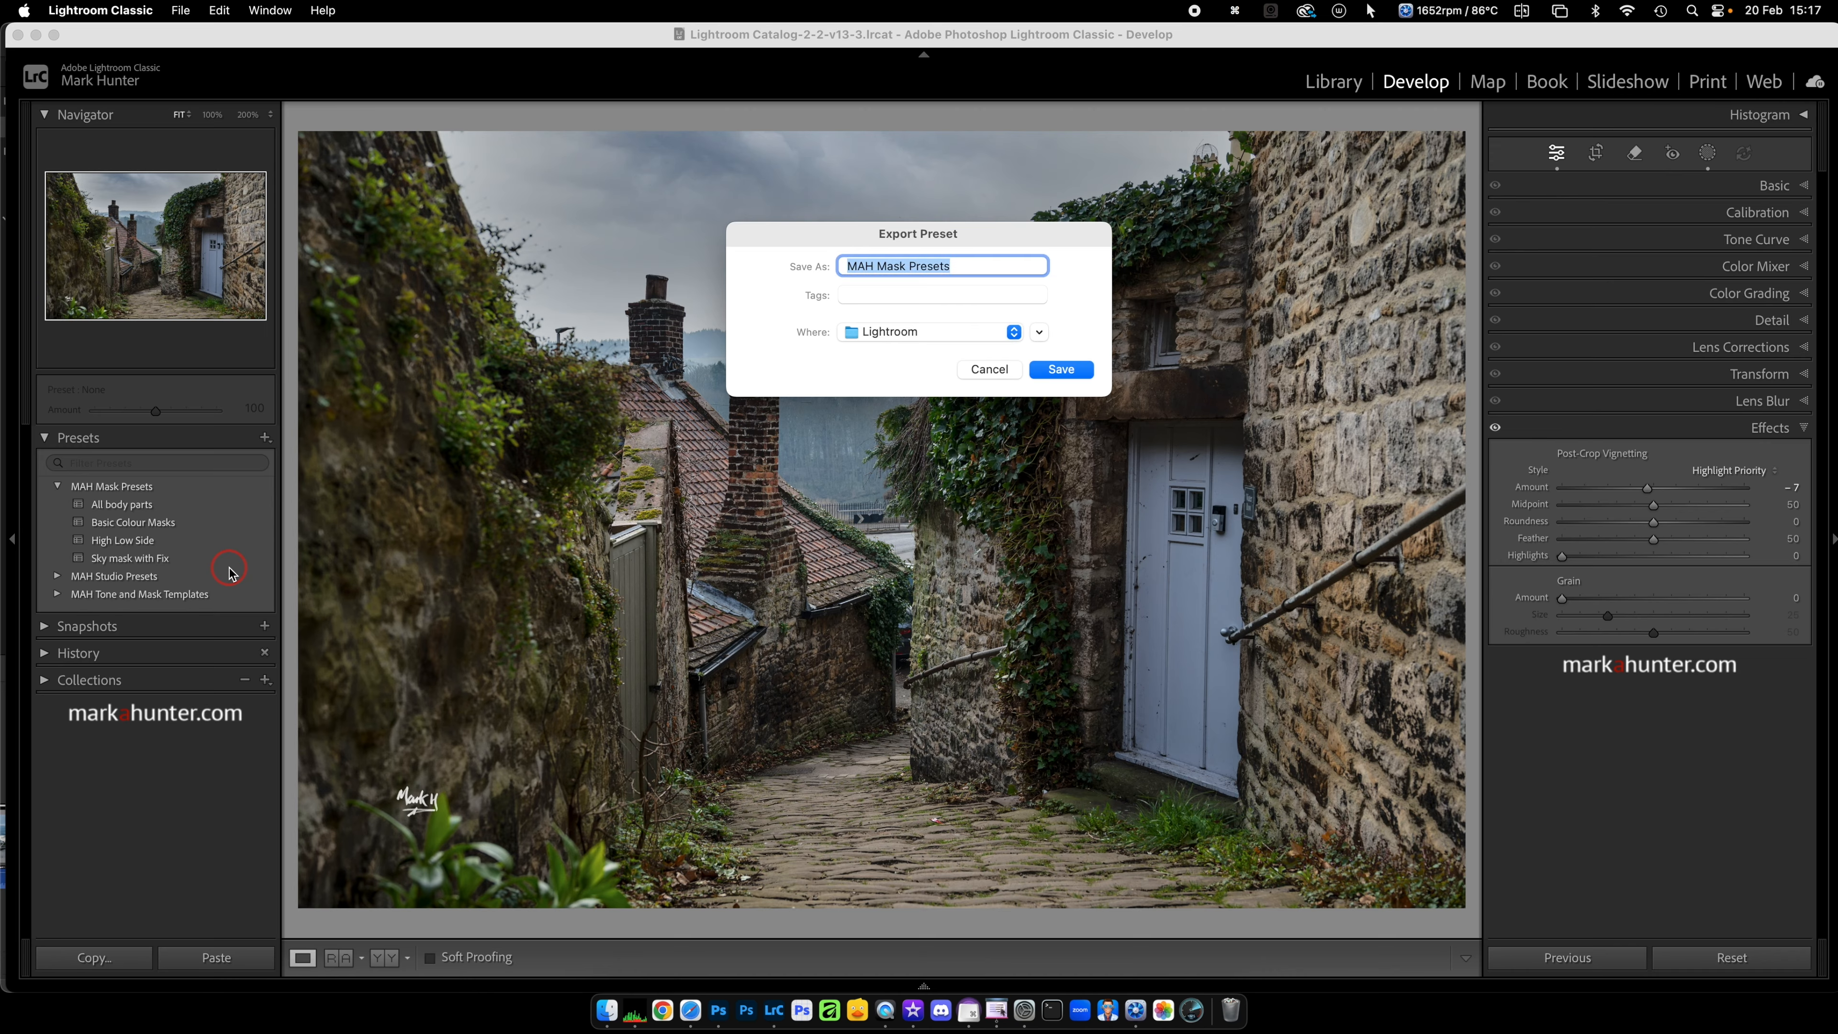
left_click(1014, 332)
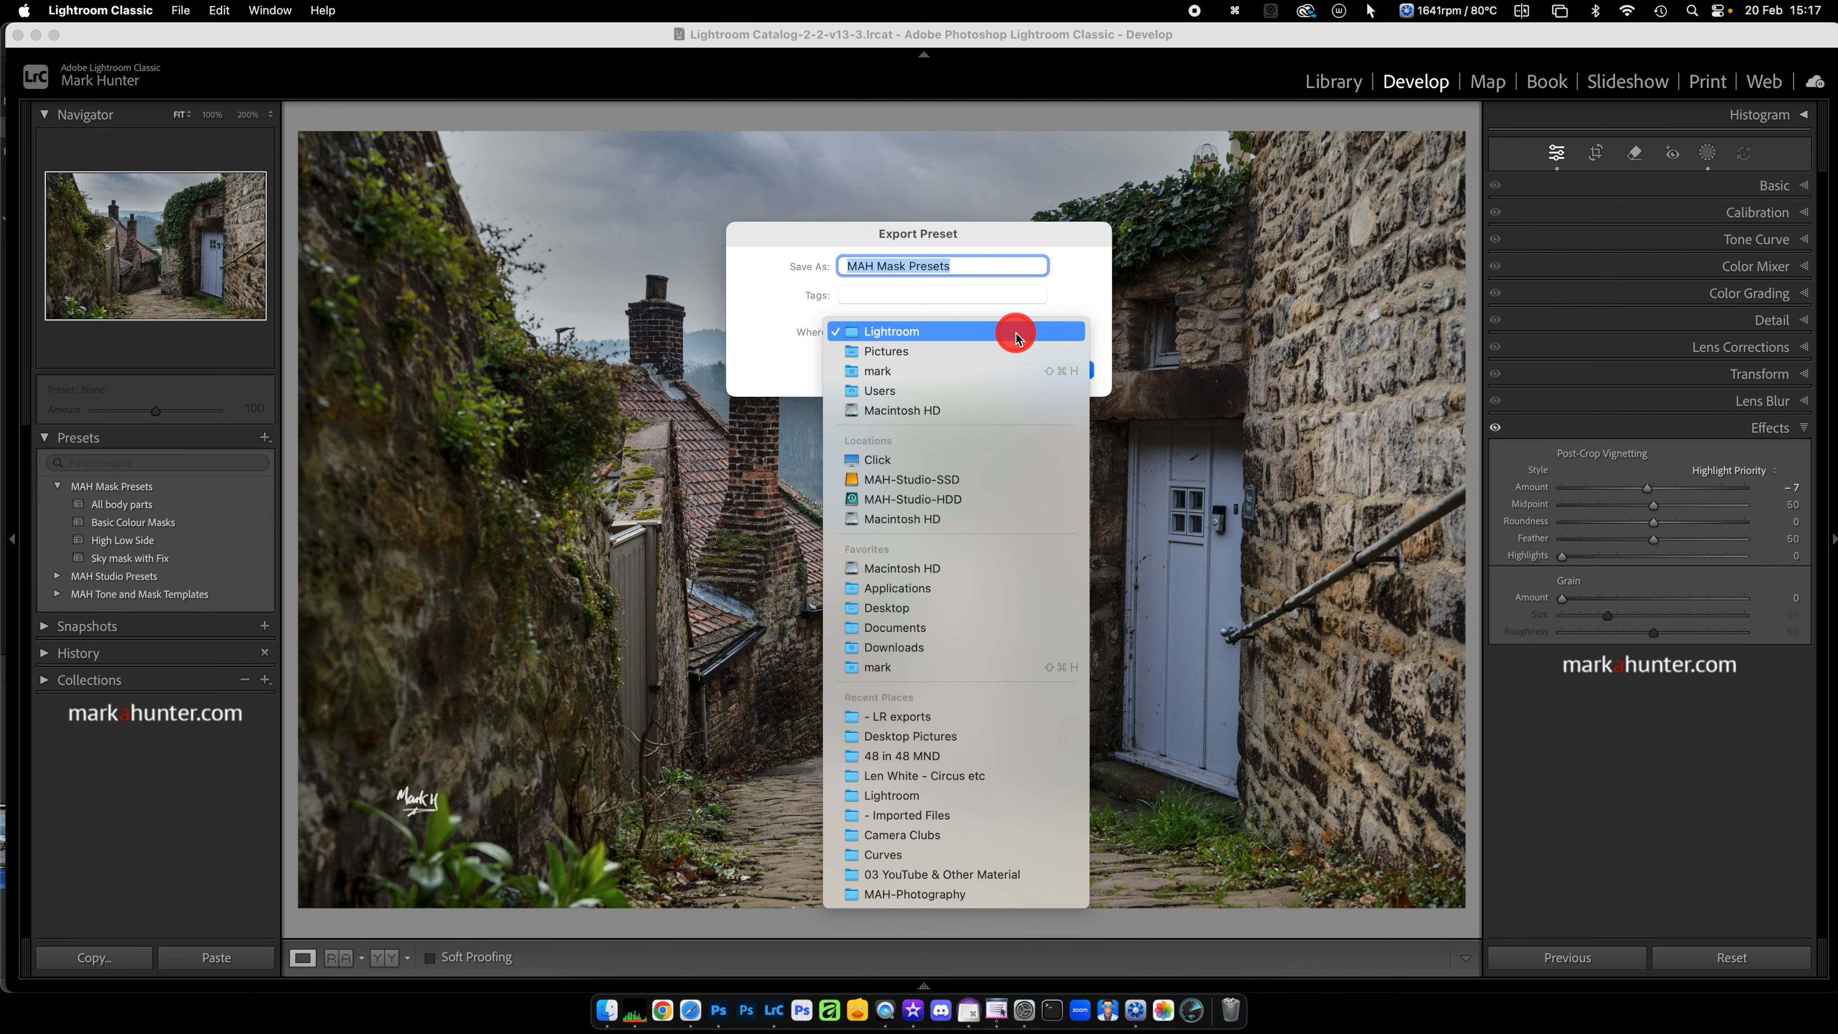
left_click(895, 372)
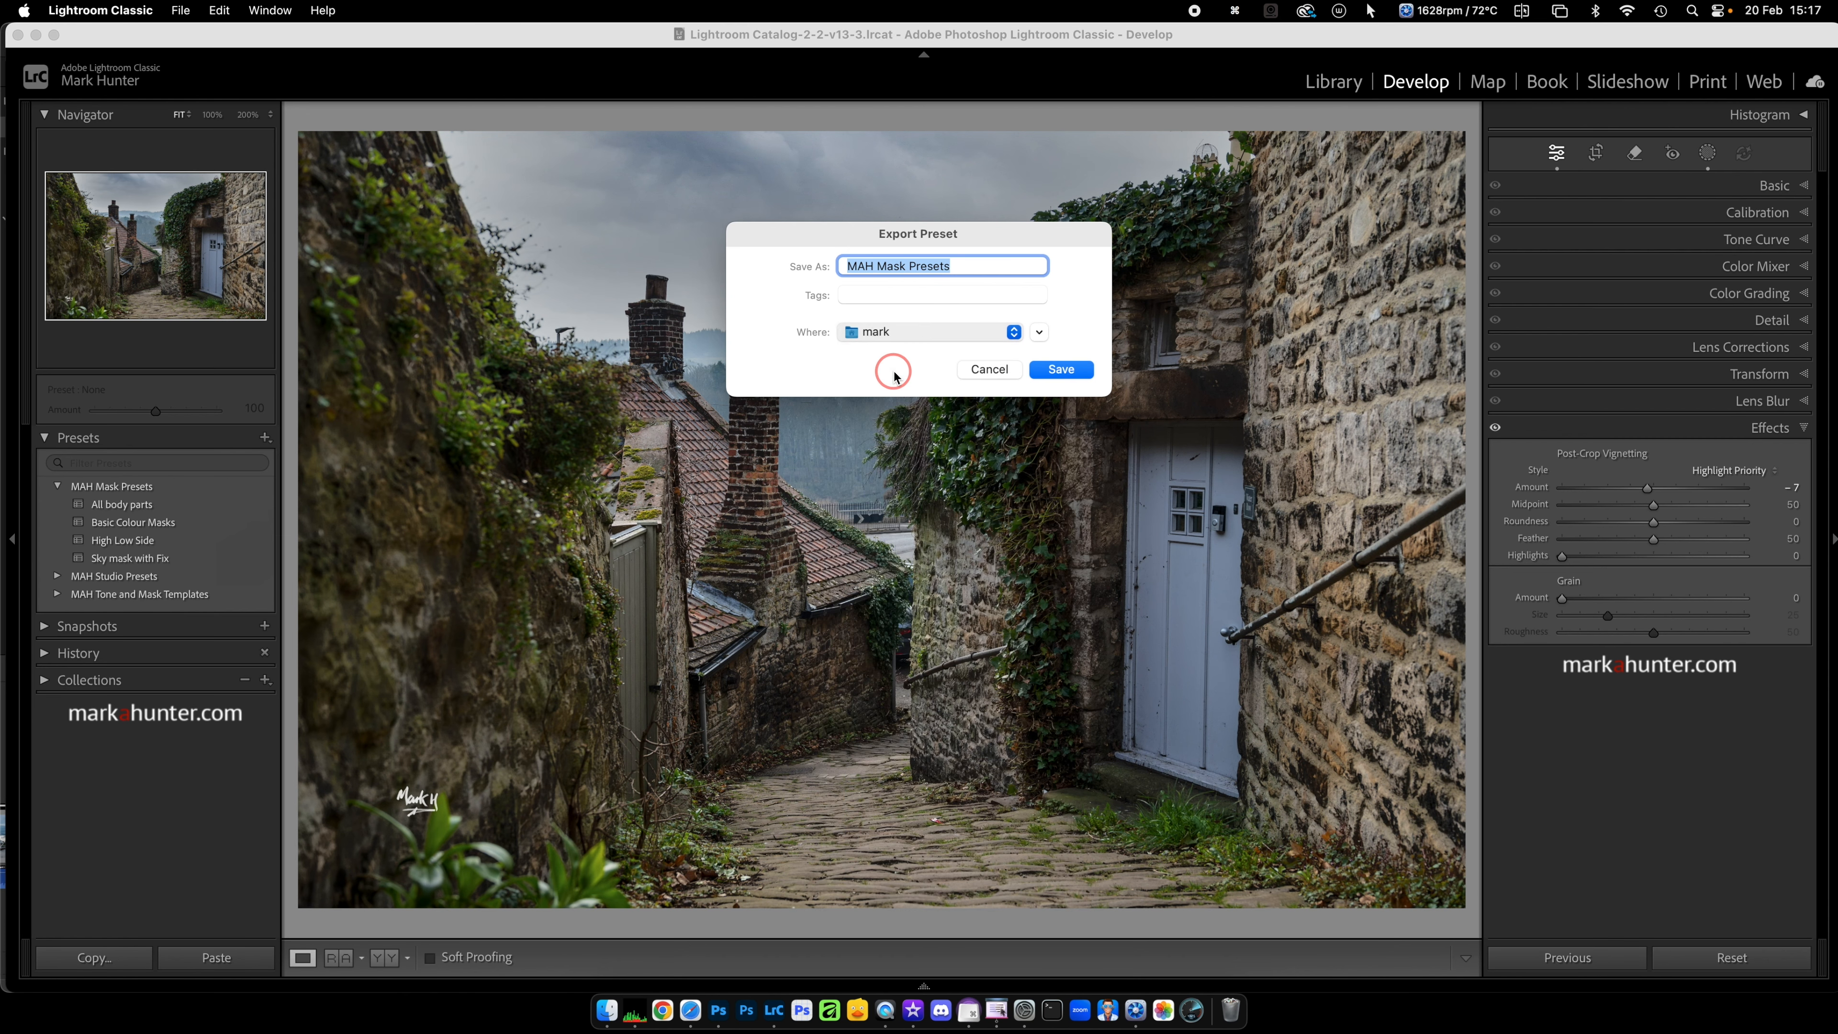
left_click(1039, 333)
left_click(733, 398)
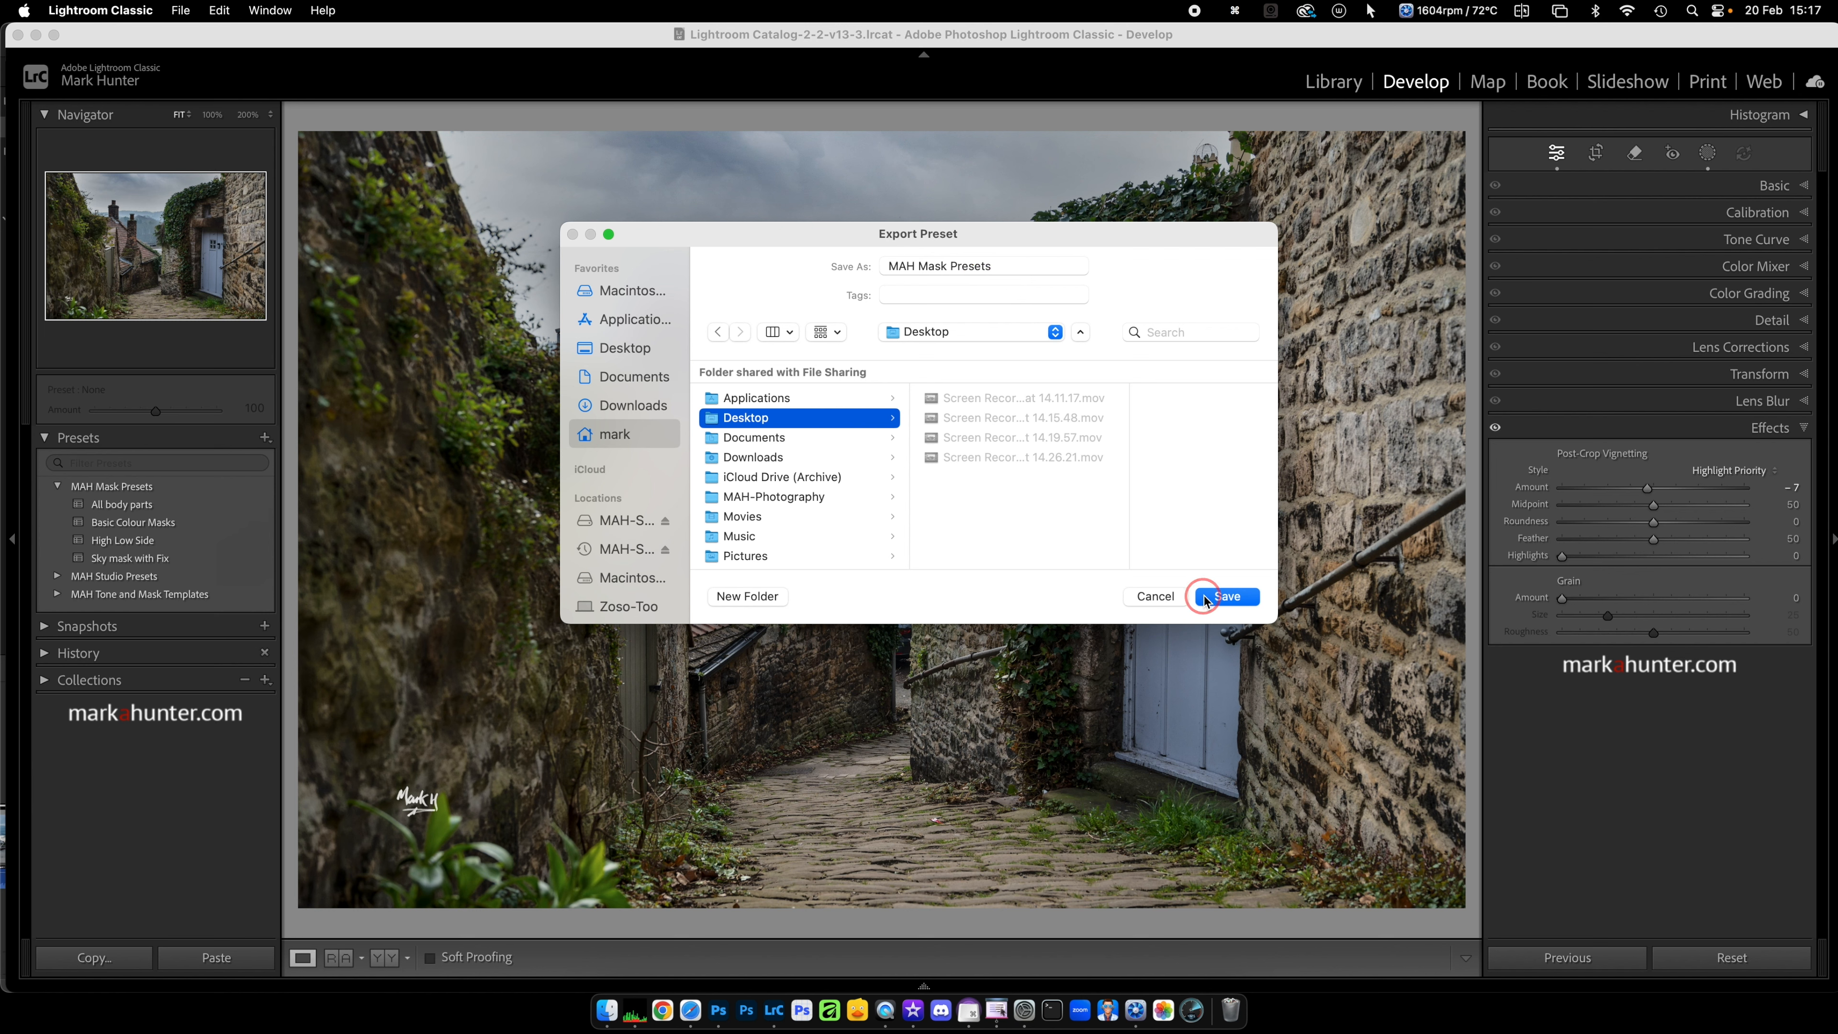
left_click(1221, 597)
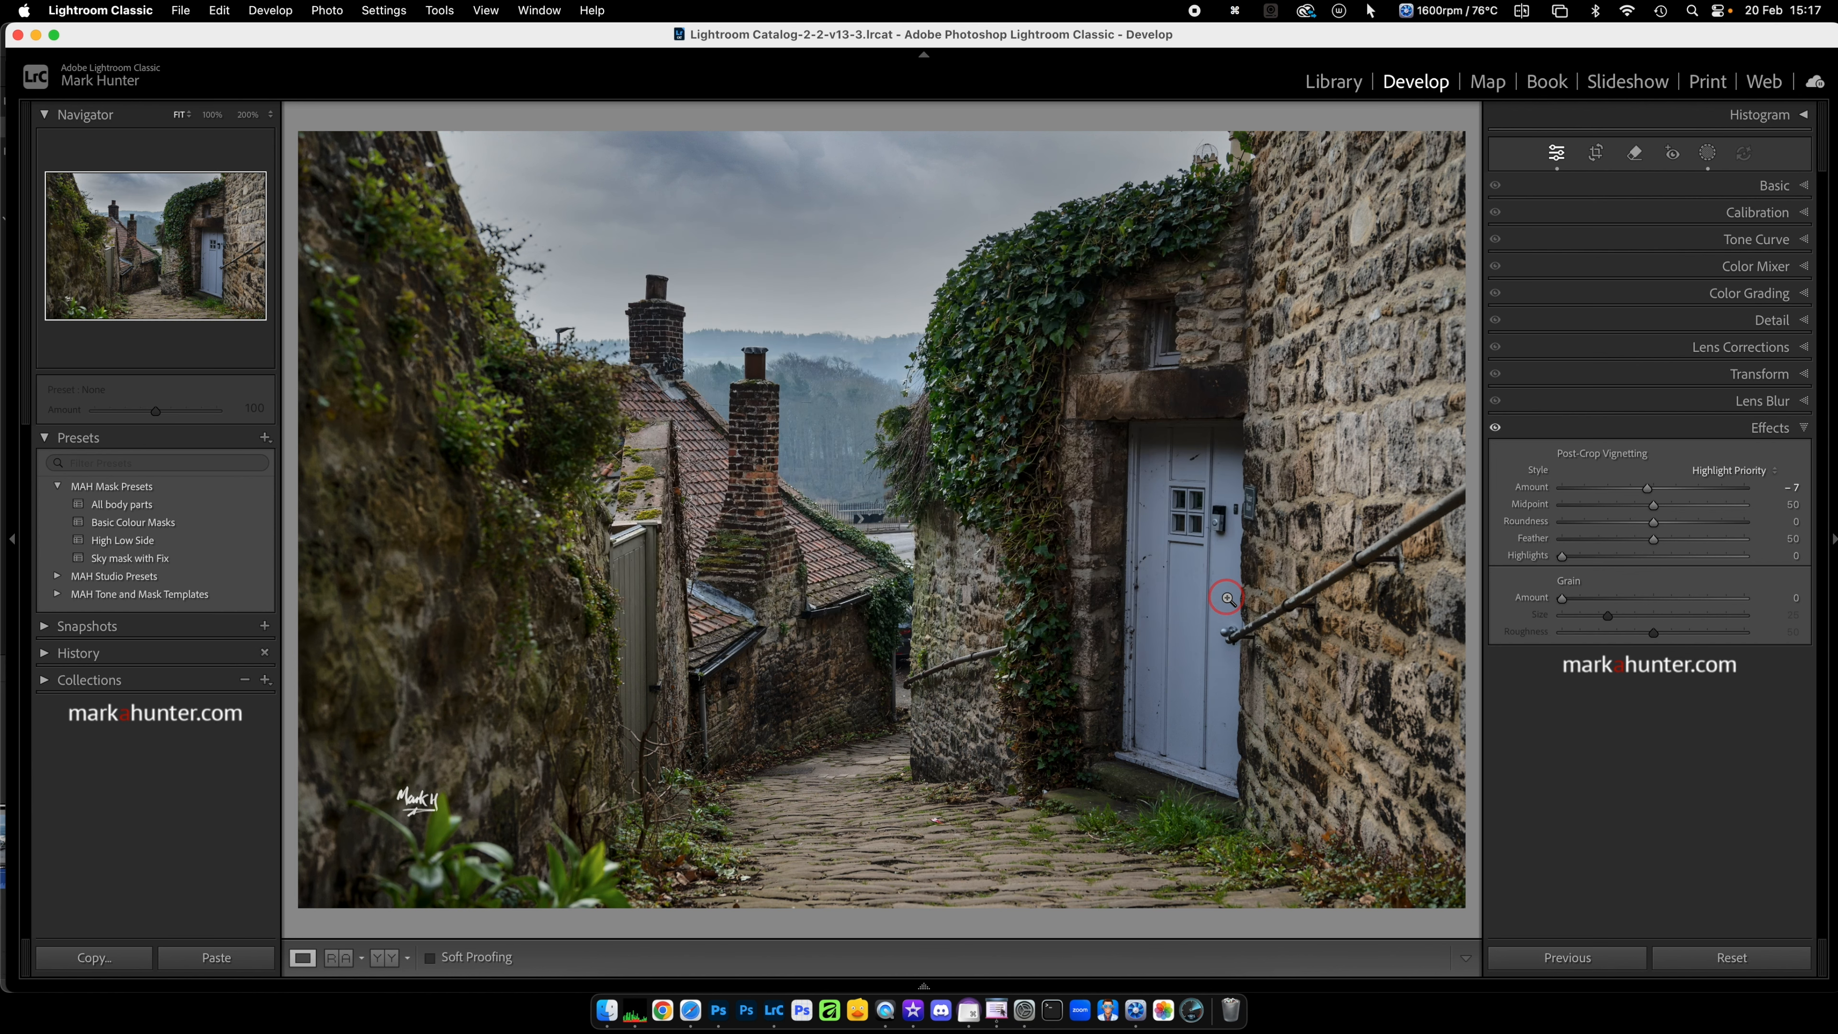
Step: Delete the MAH Mask Presets group from the presets
right_click(237, 494)
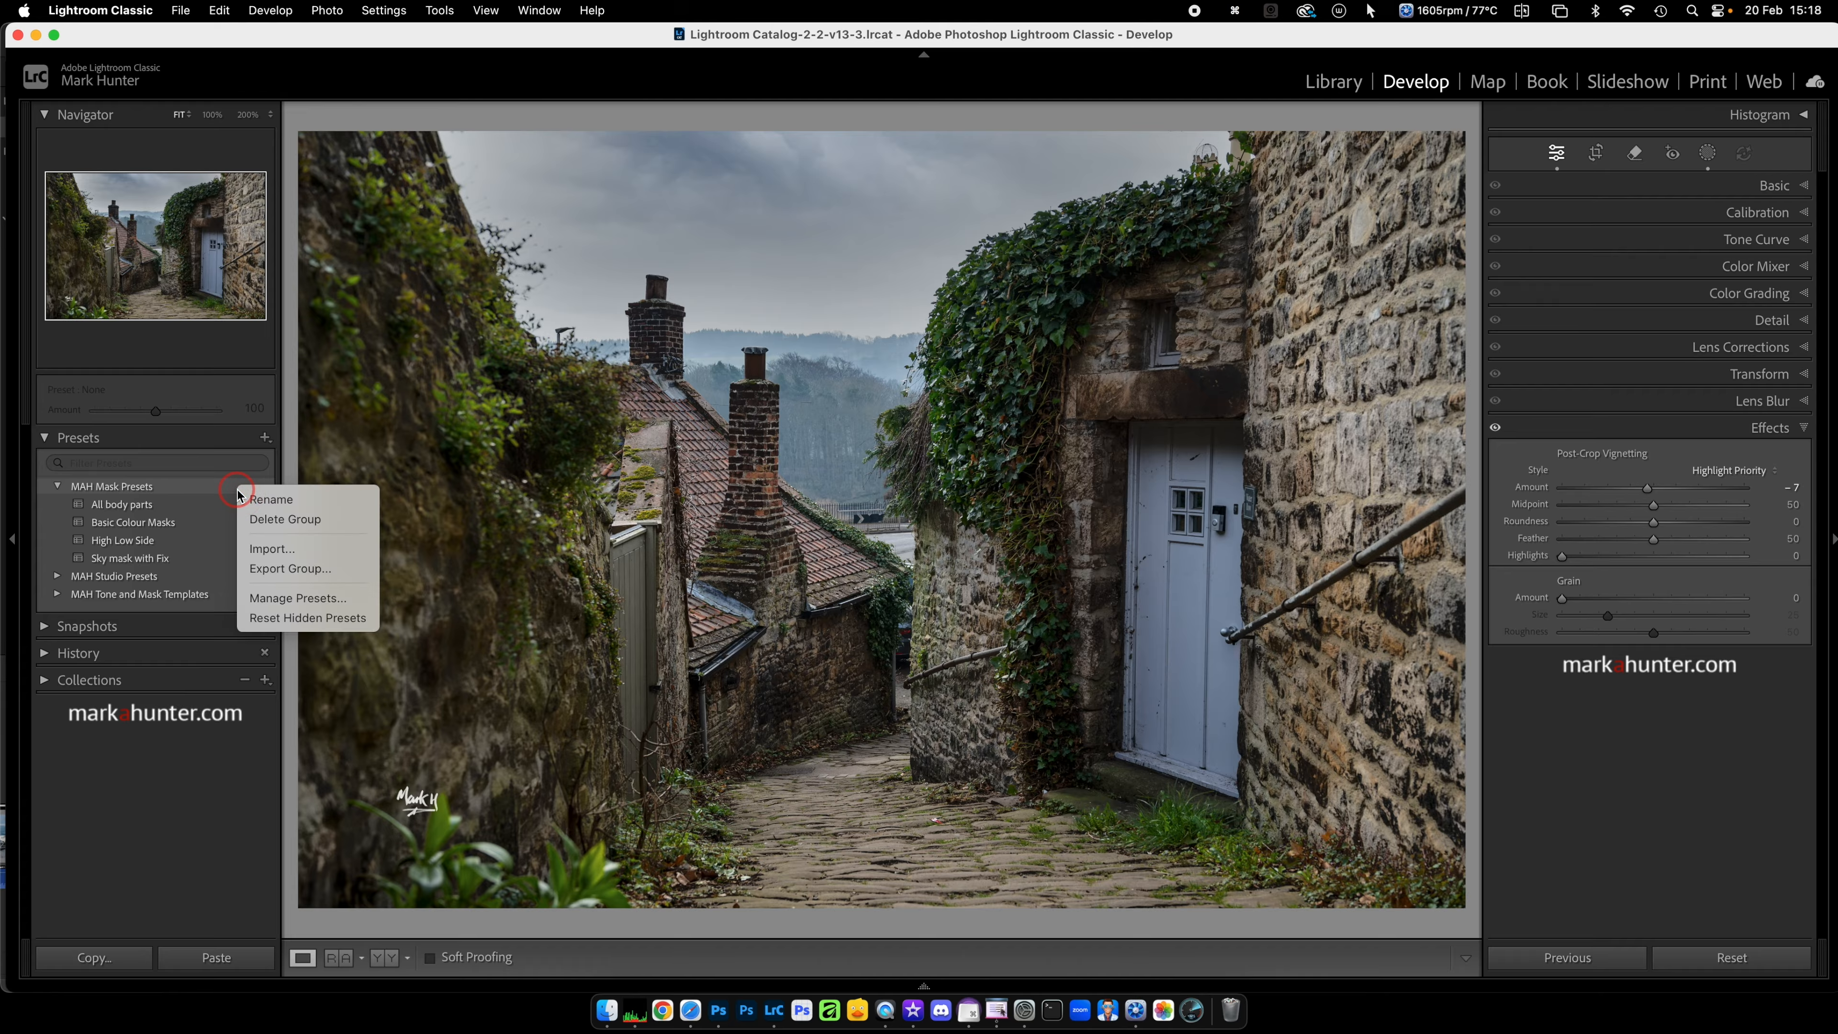
left_click(290, 519)
left_click(1100, 349)
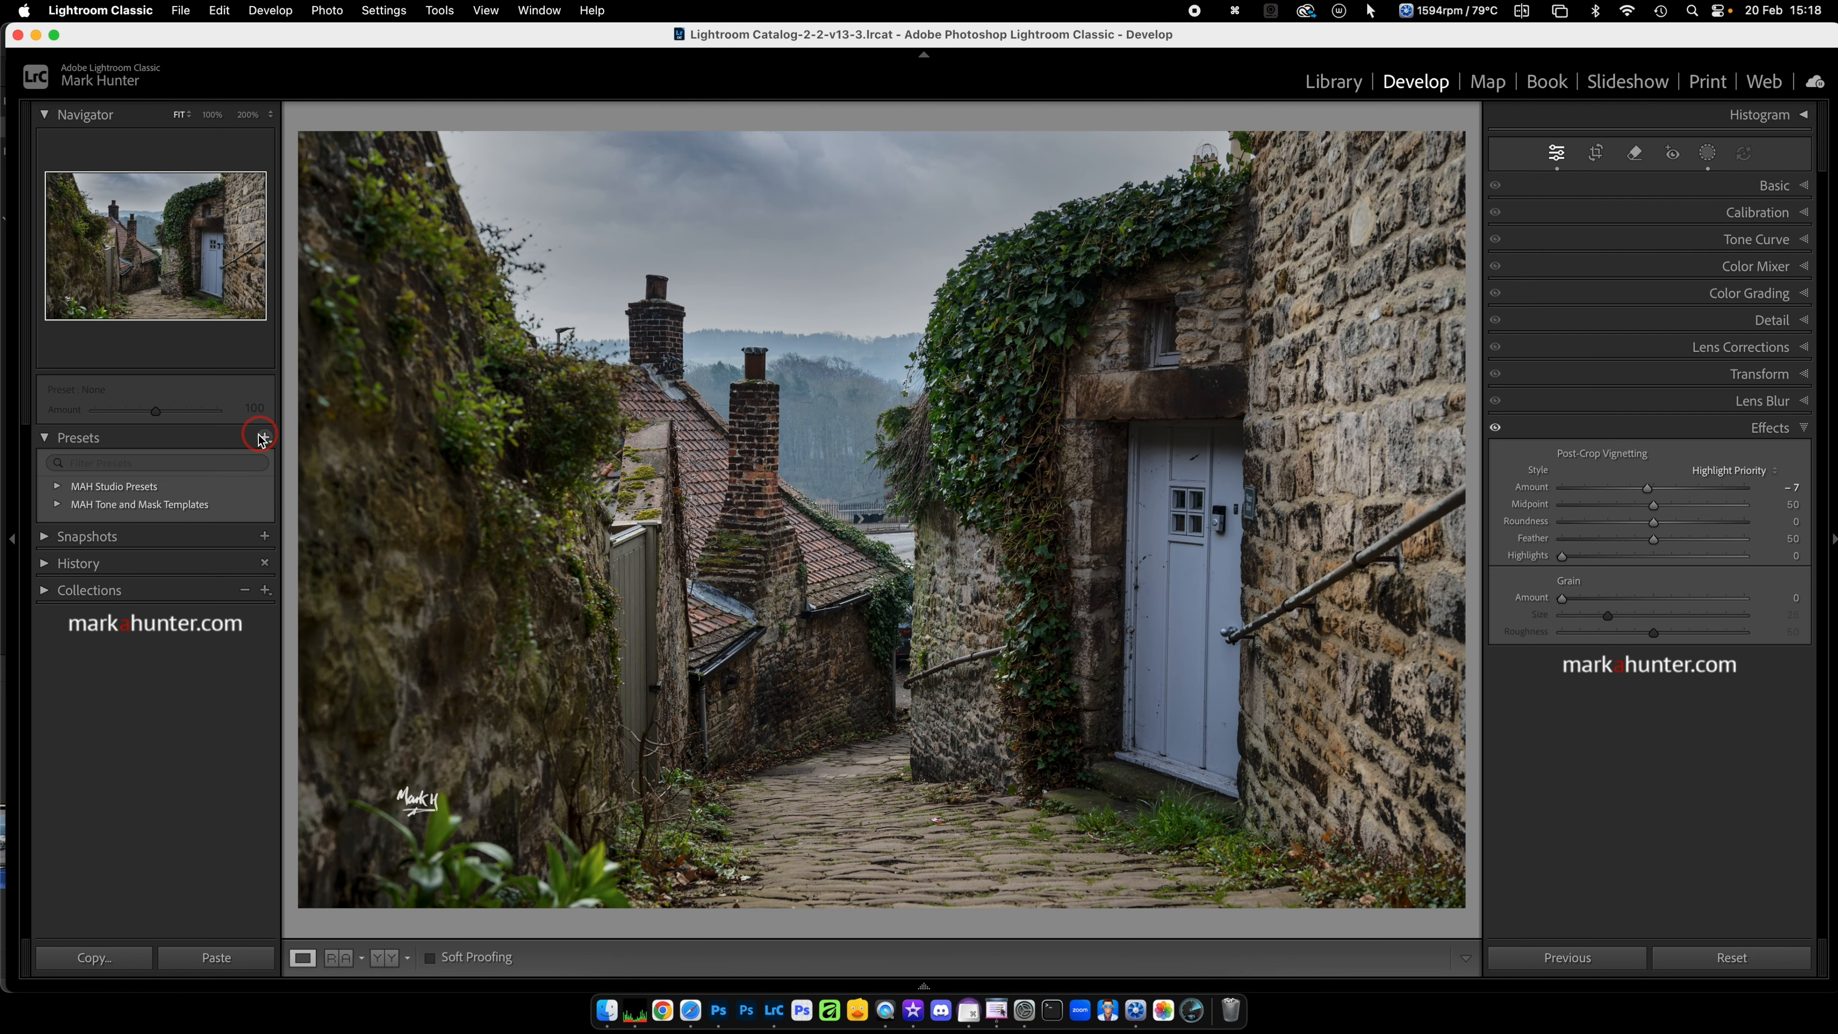
Step: Switch to Finder, extract "MAH Mask Presets.zip" on the Desktop, and return to Lightroom Classic
left_click(607, 1007)
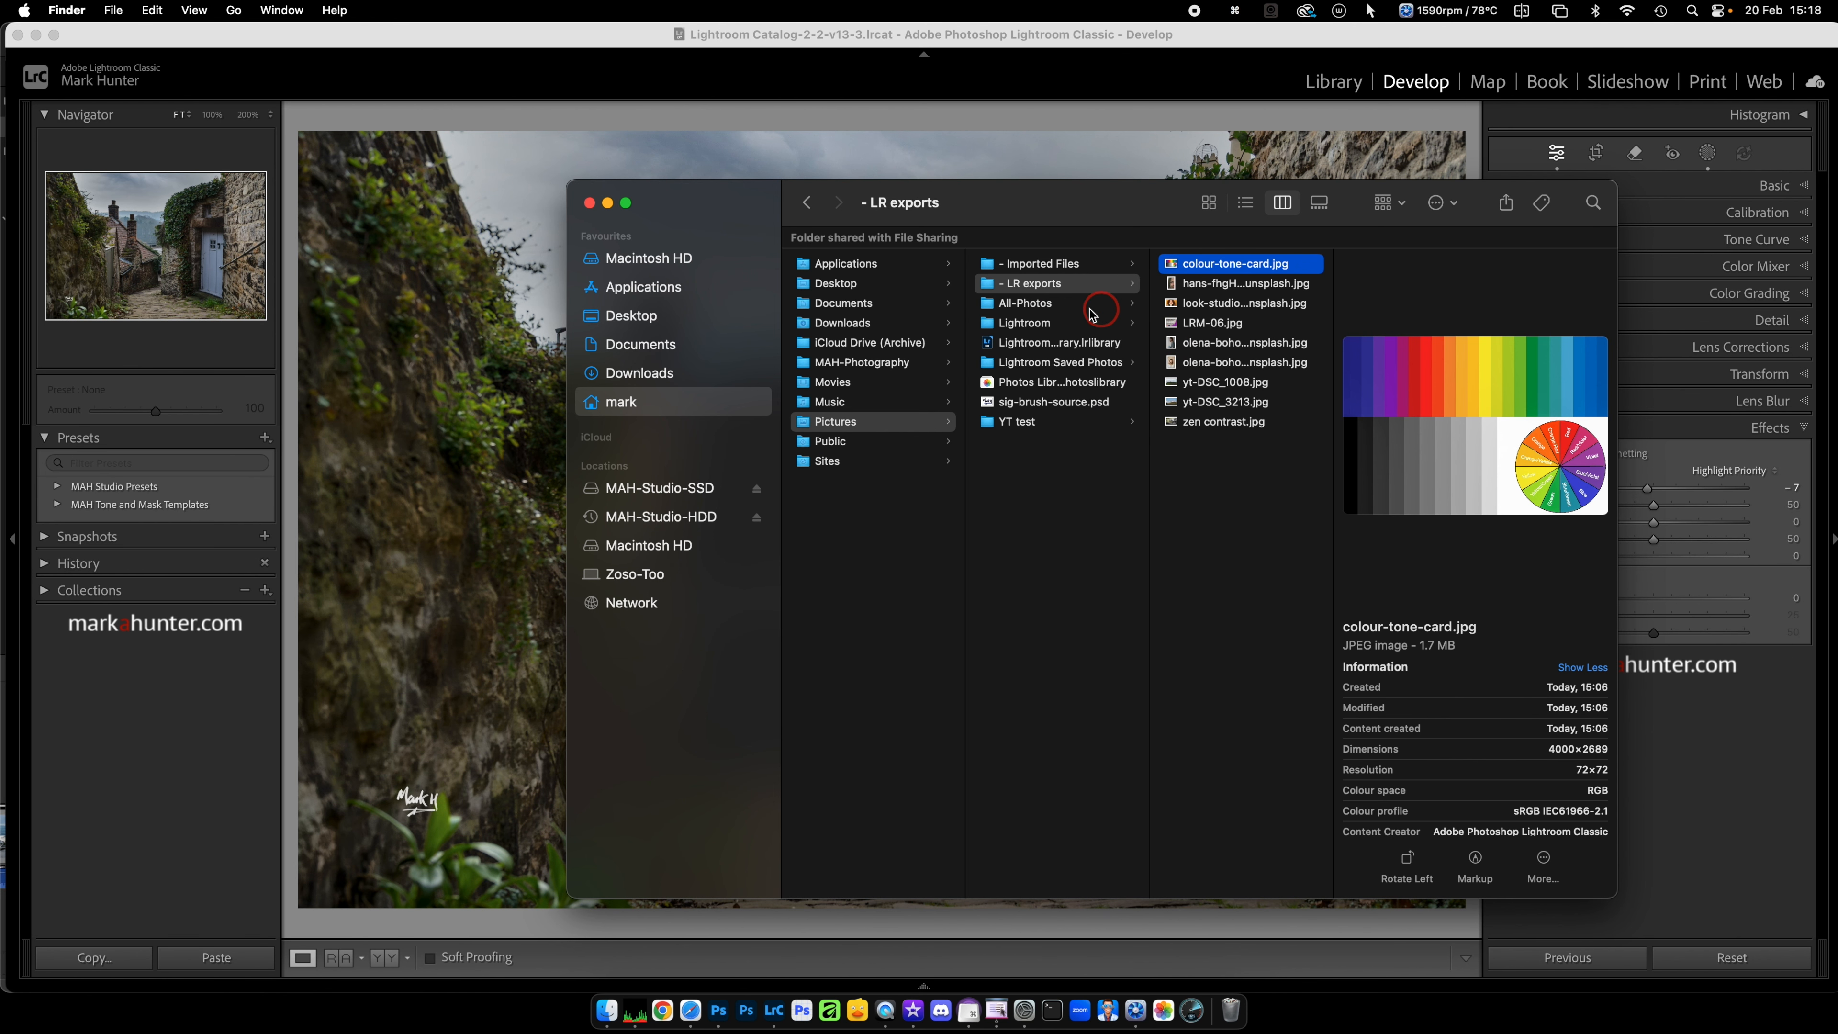
left_click(638, 320)
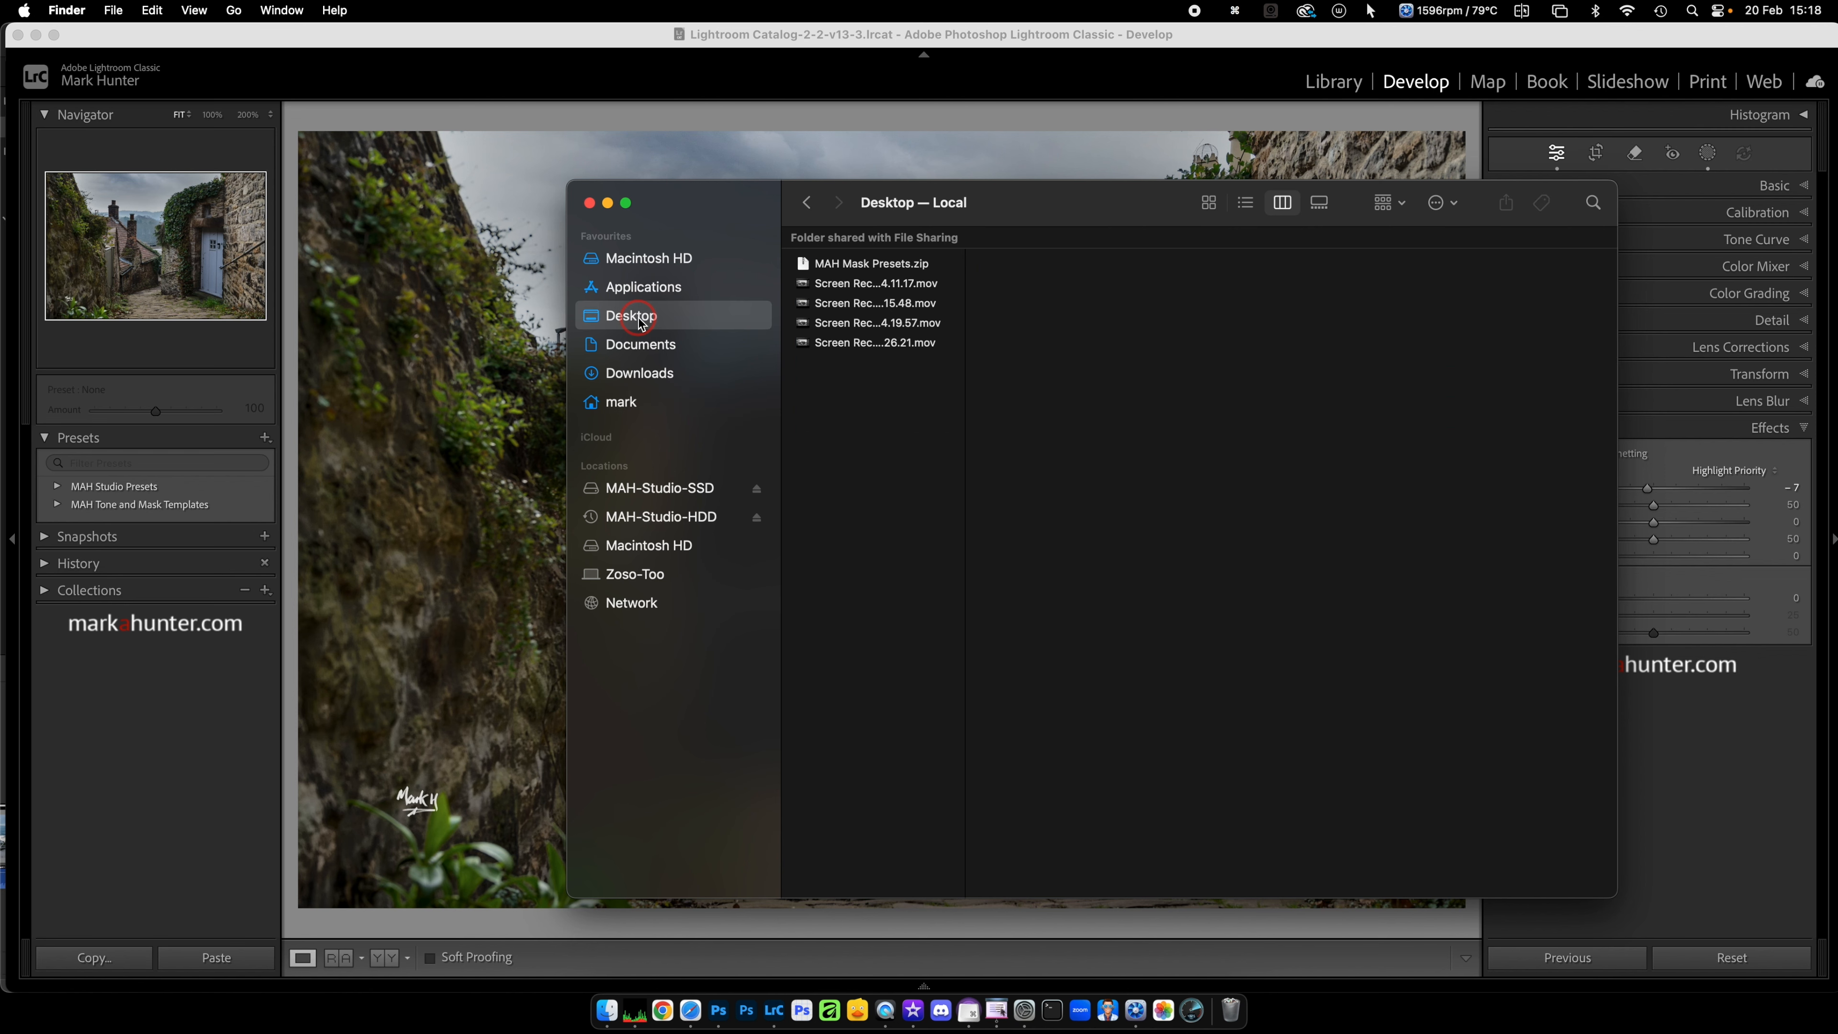
double_click(862, 265)
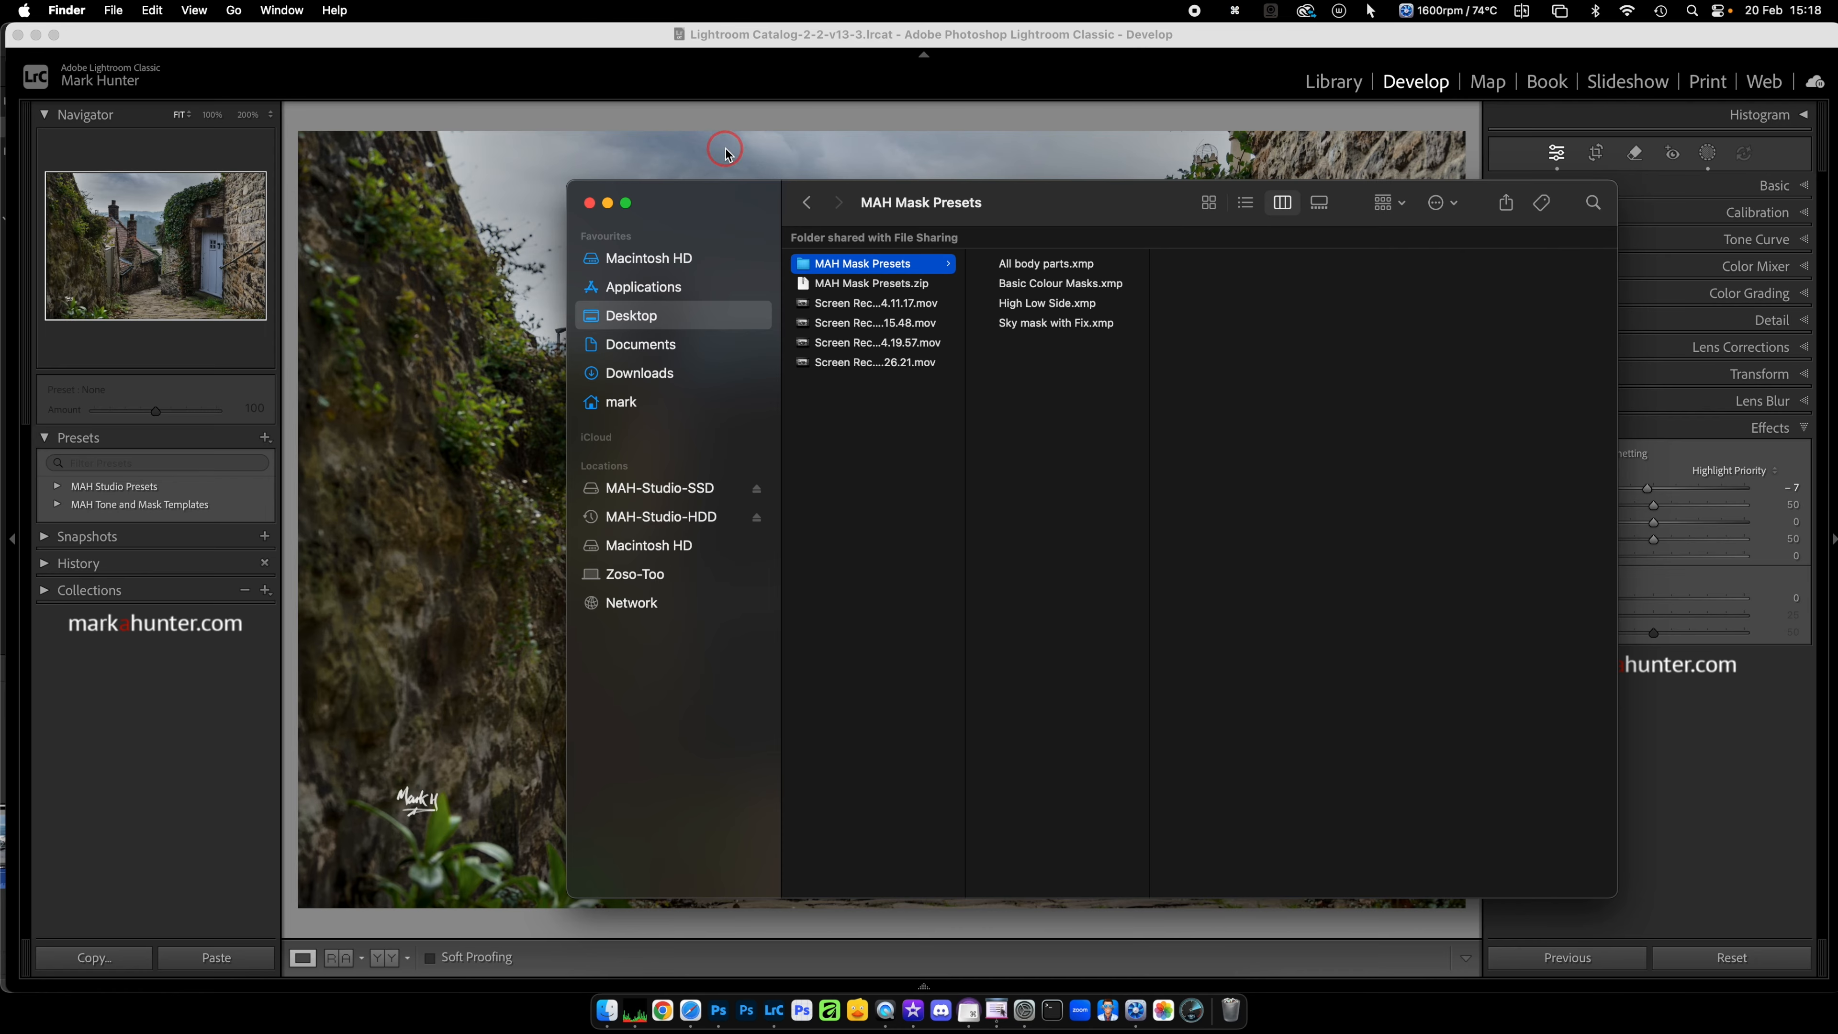
left_click(600, 37)
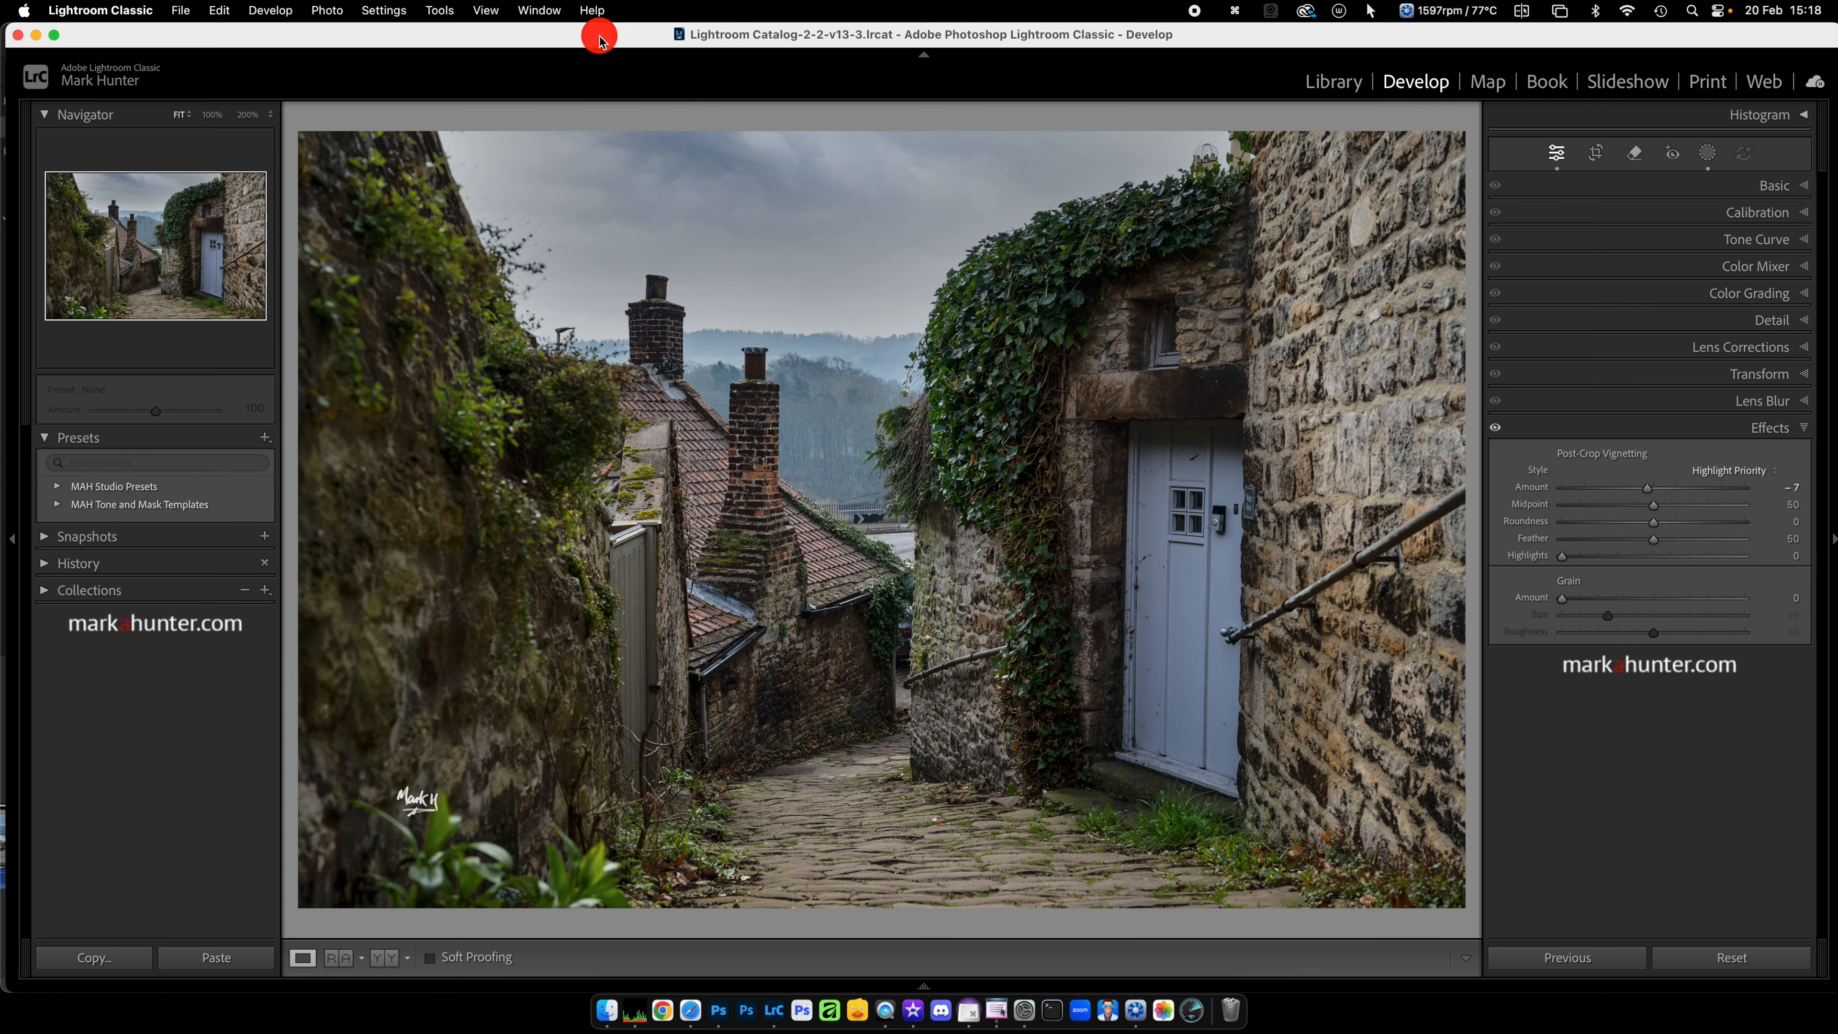
Step: Import all four preset files from the extracted MAH Mask Presets folder on the Desktop
left_click(265, 438)
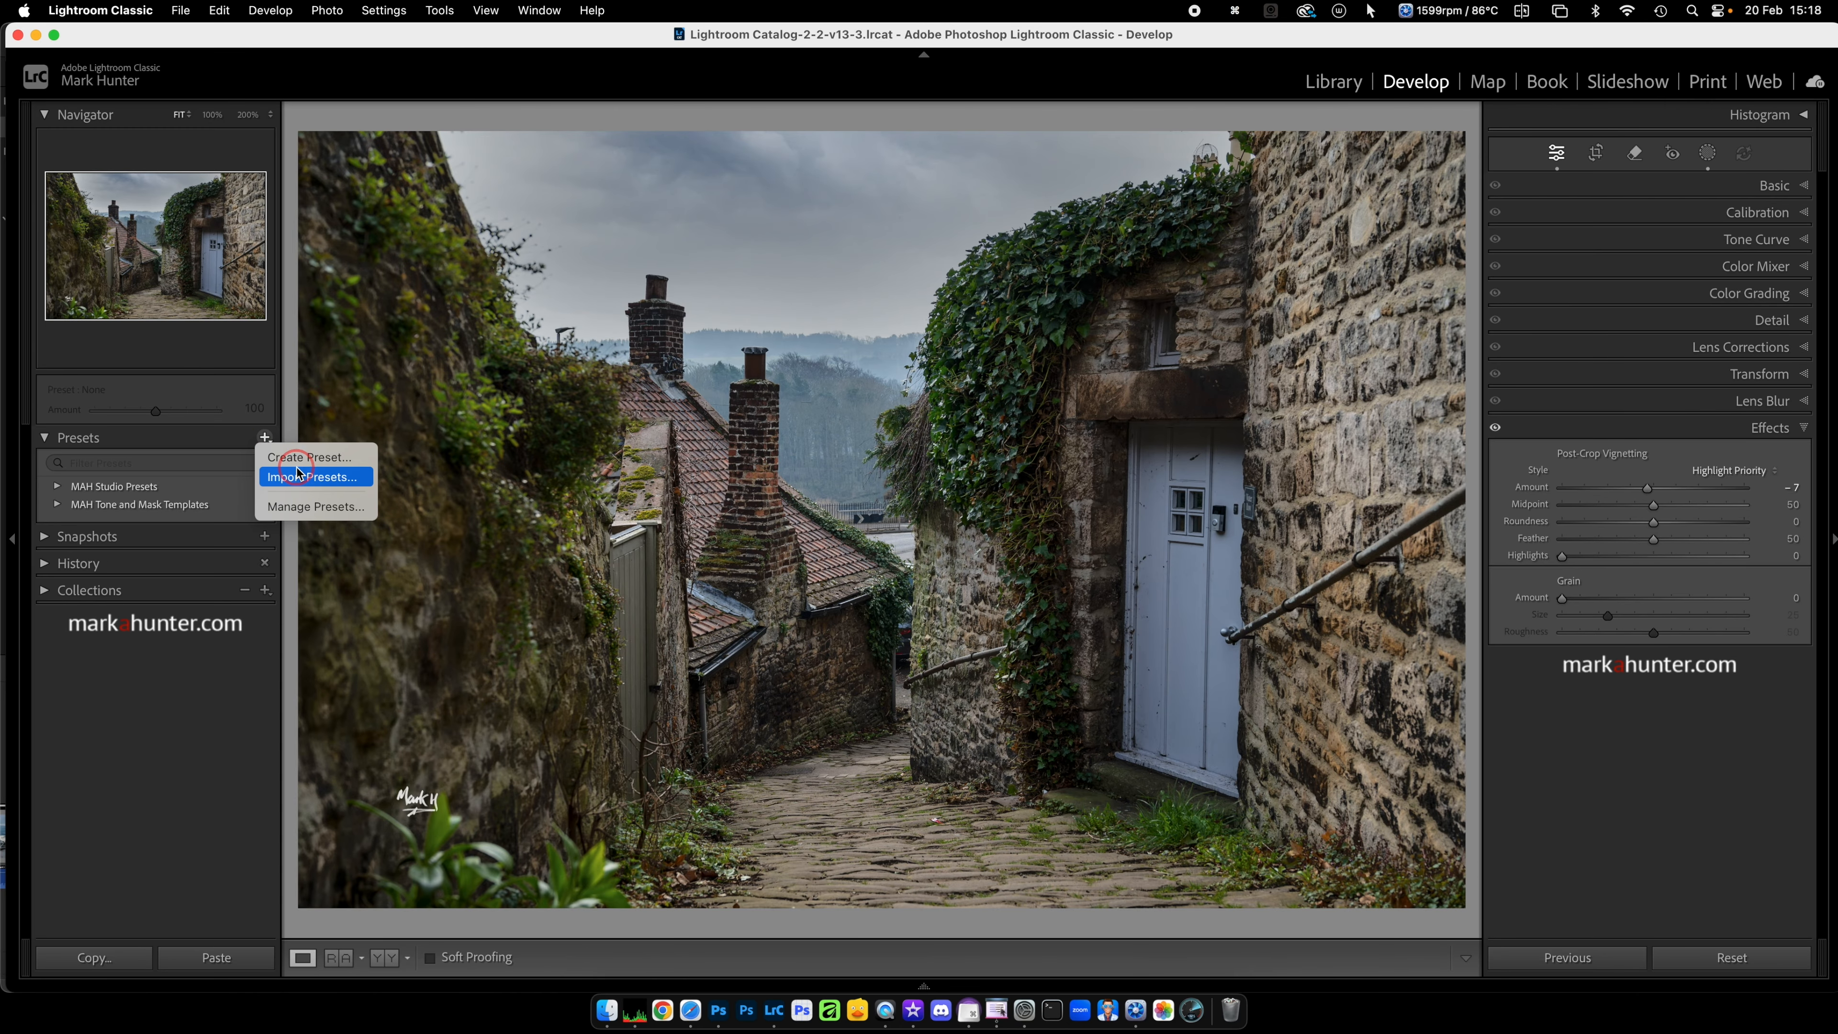
left_click(323, 483)
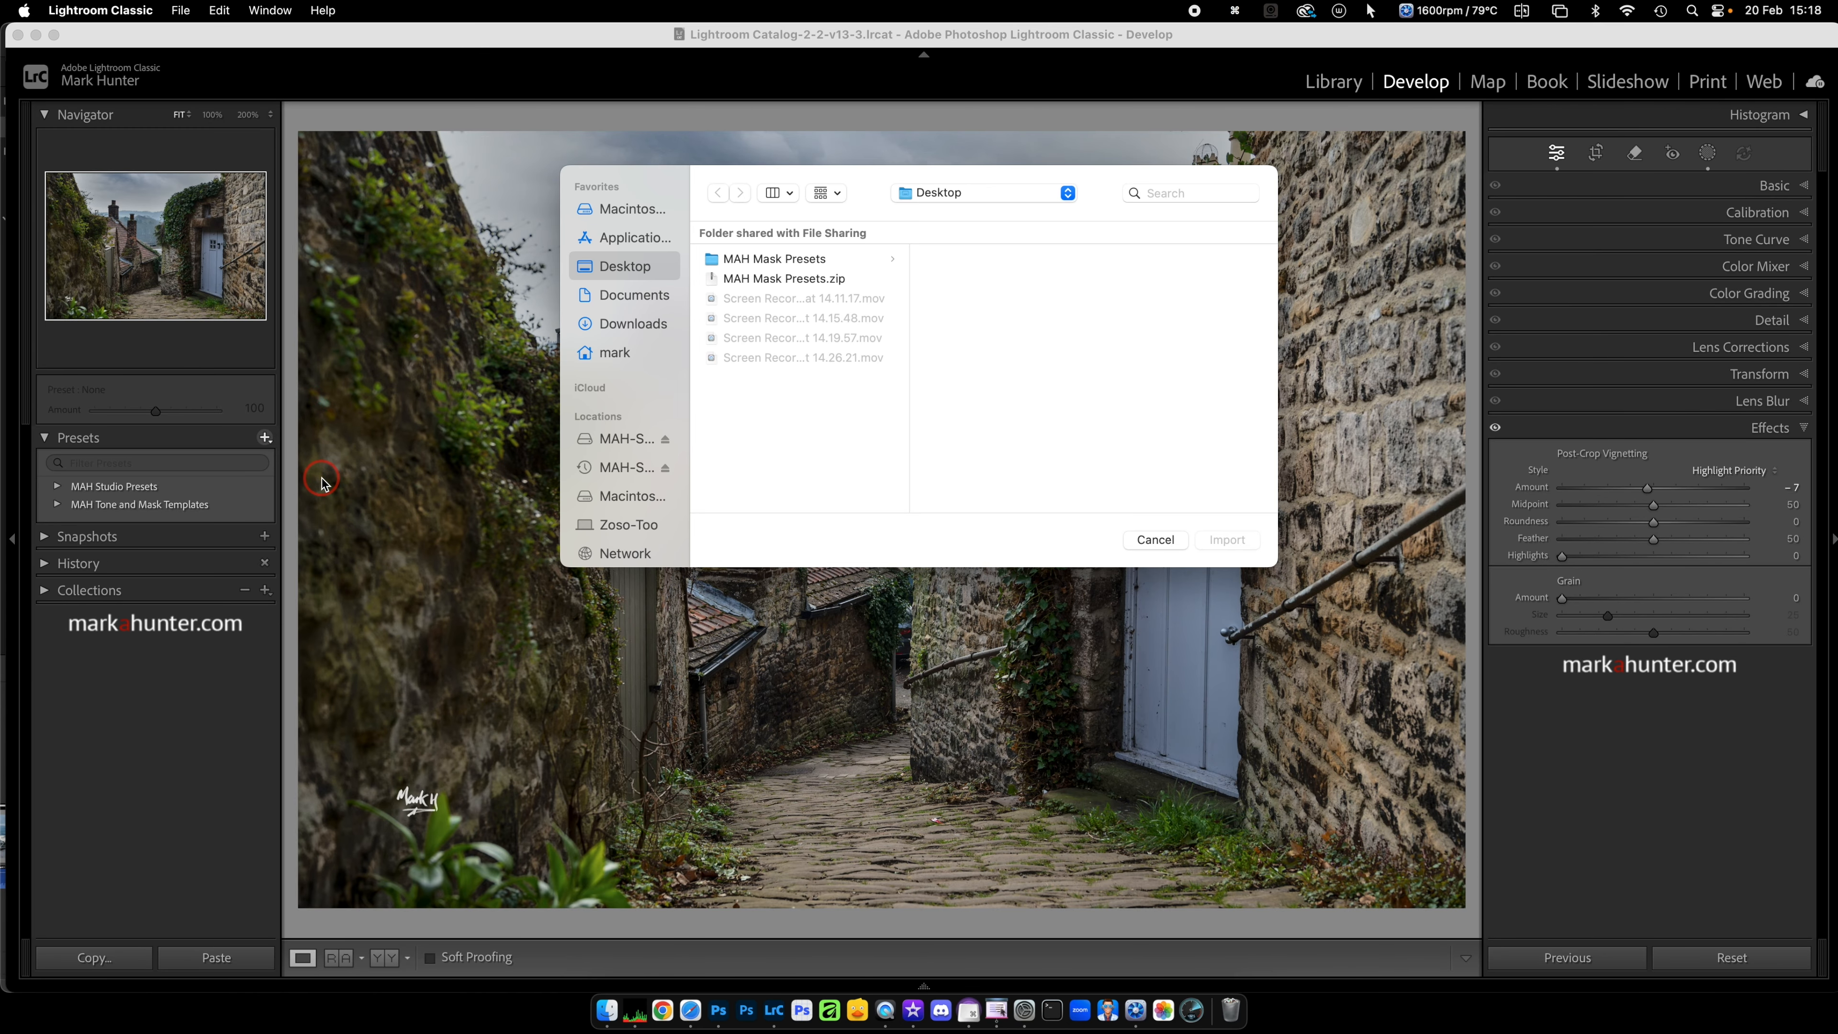
left_click(773, 260)
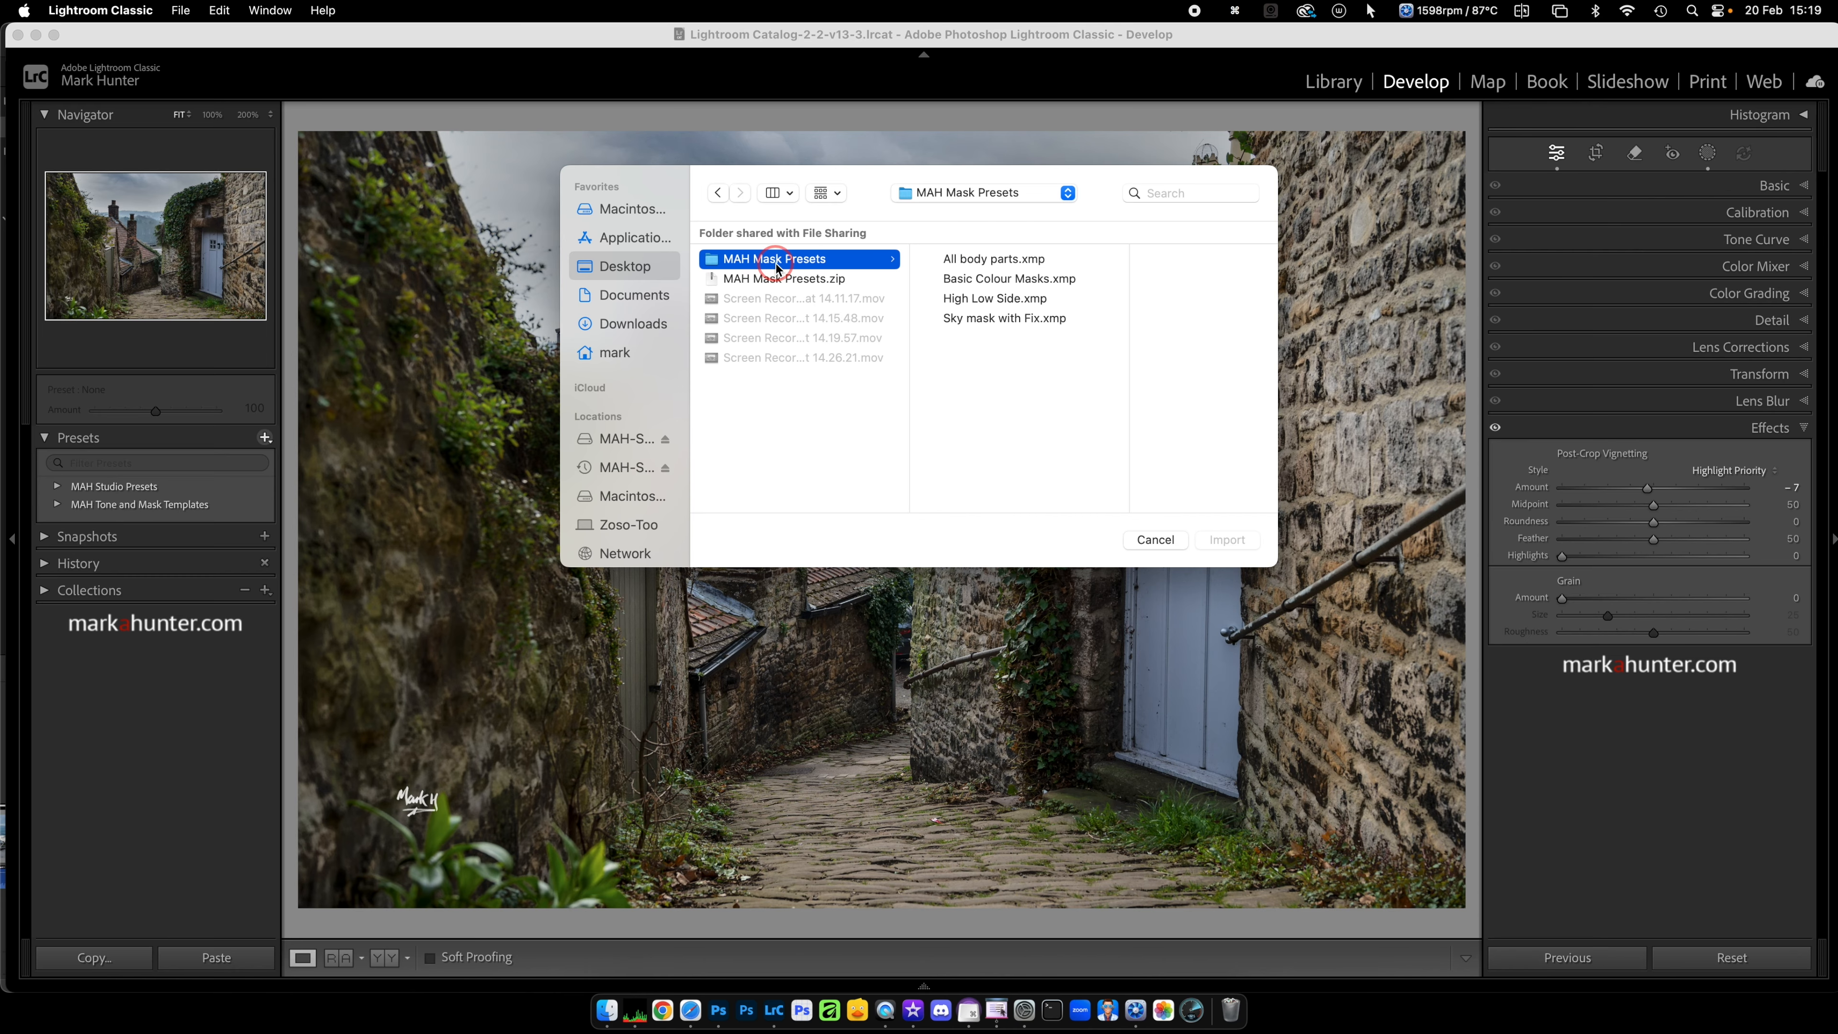
left_click(966, 260)
left_click(976, 281, "shift")
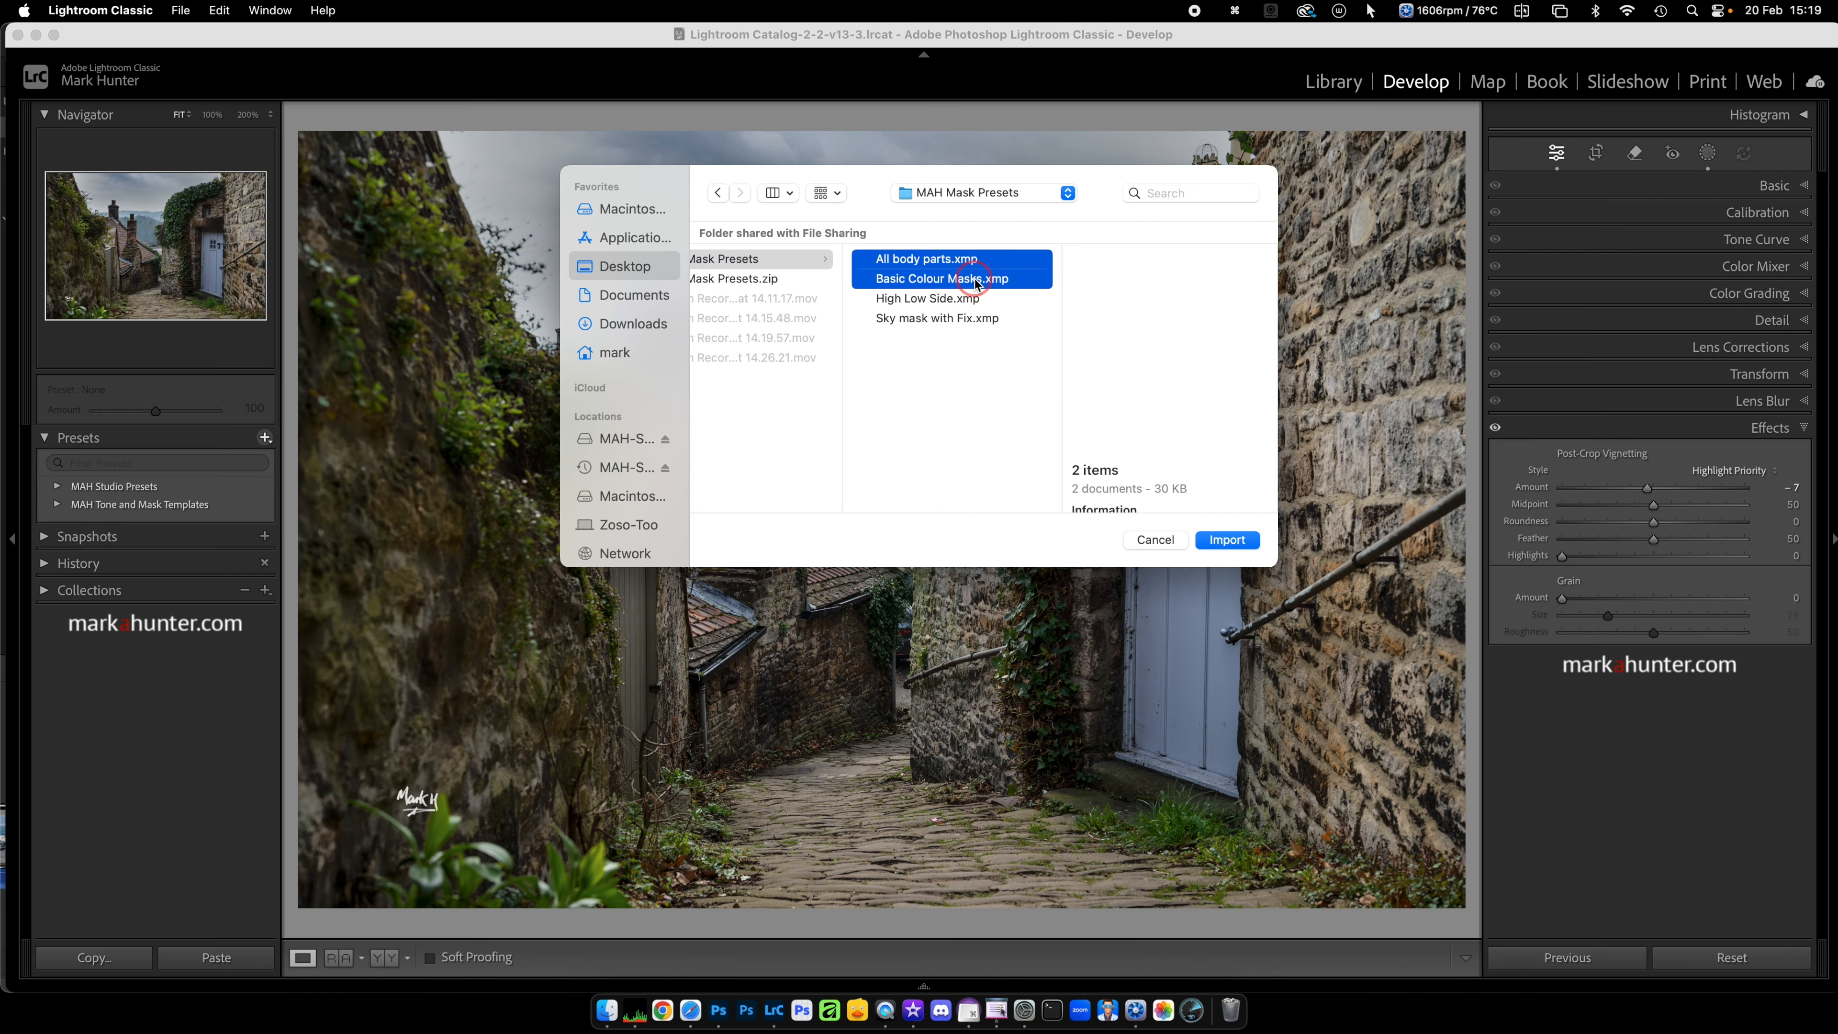
left_click(961, 319, "shift")
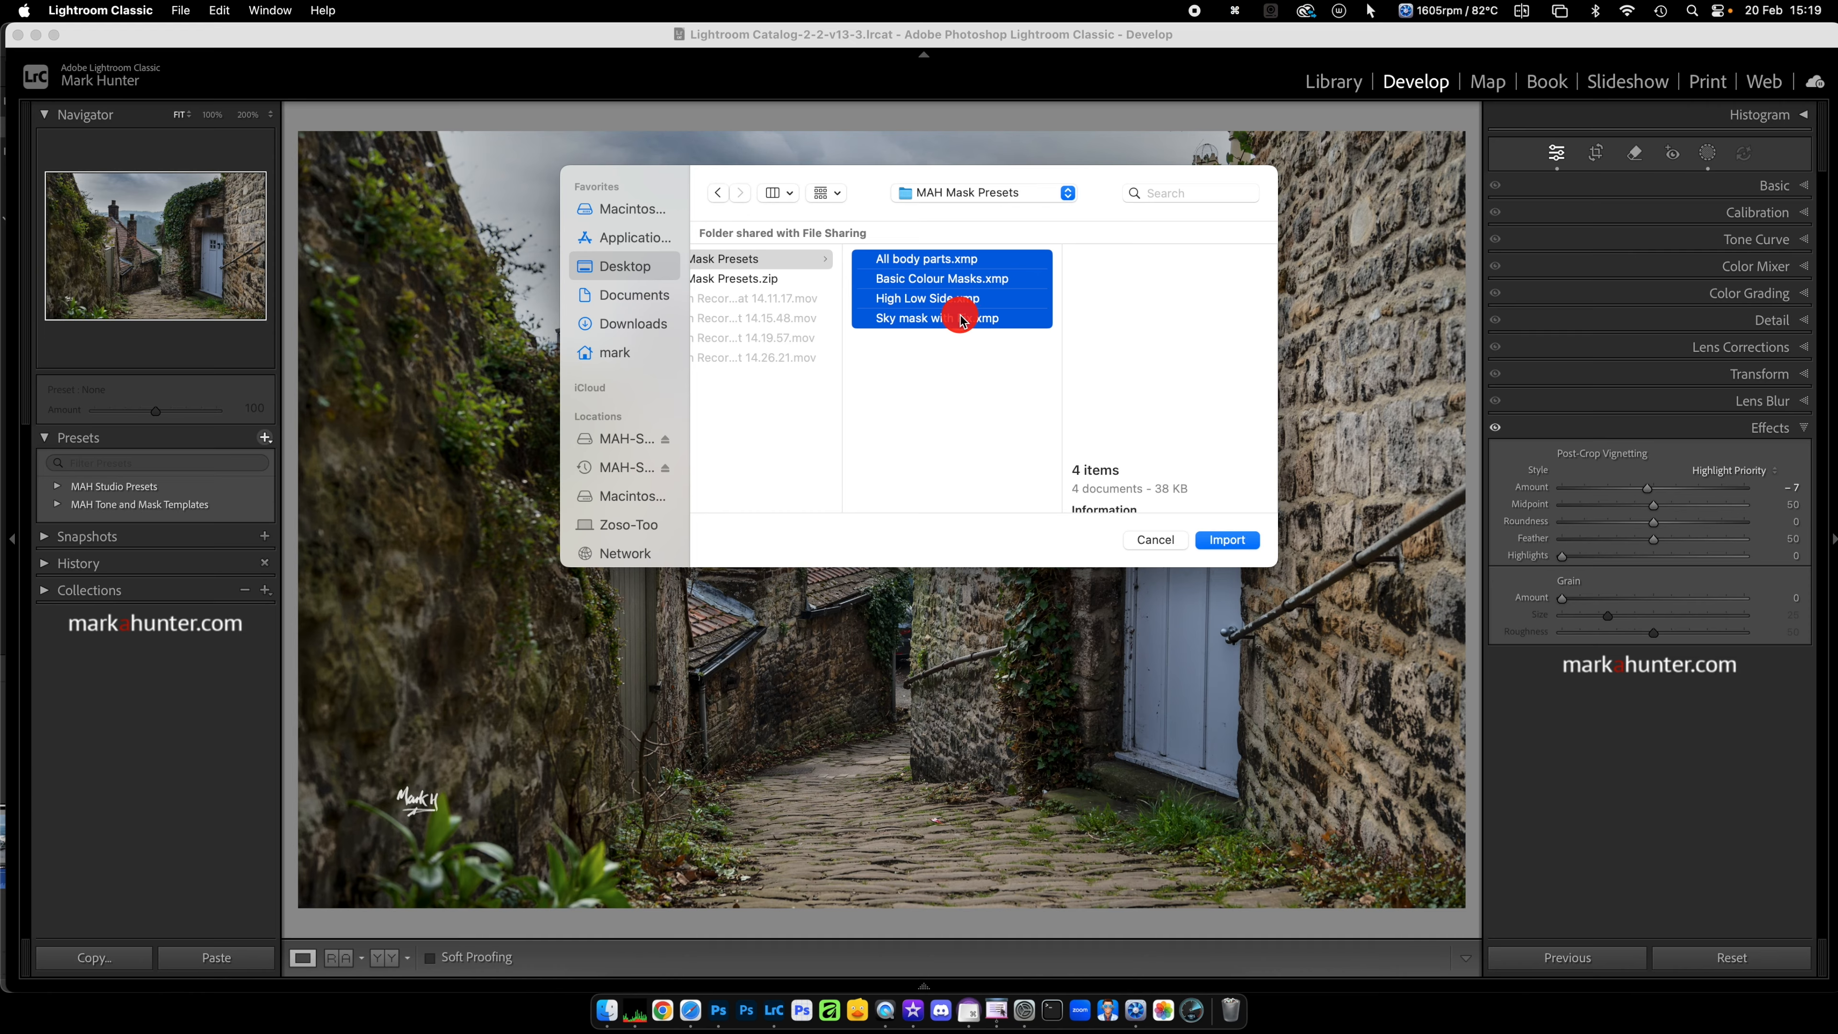
left_click(1229, 539)
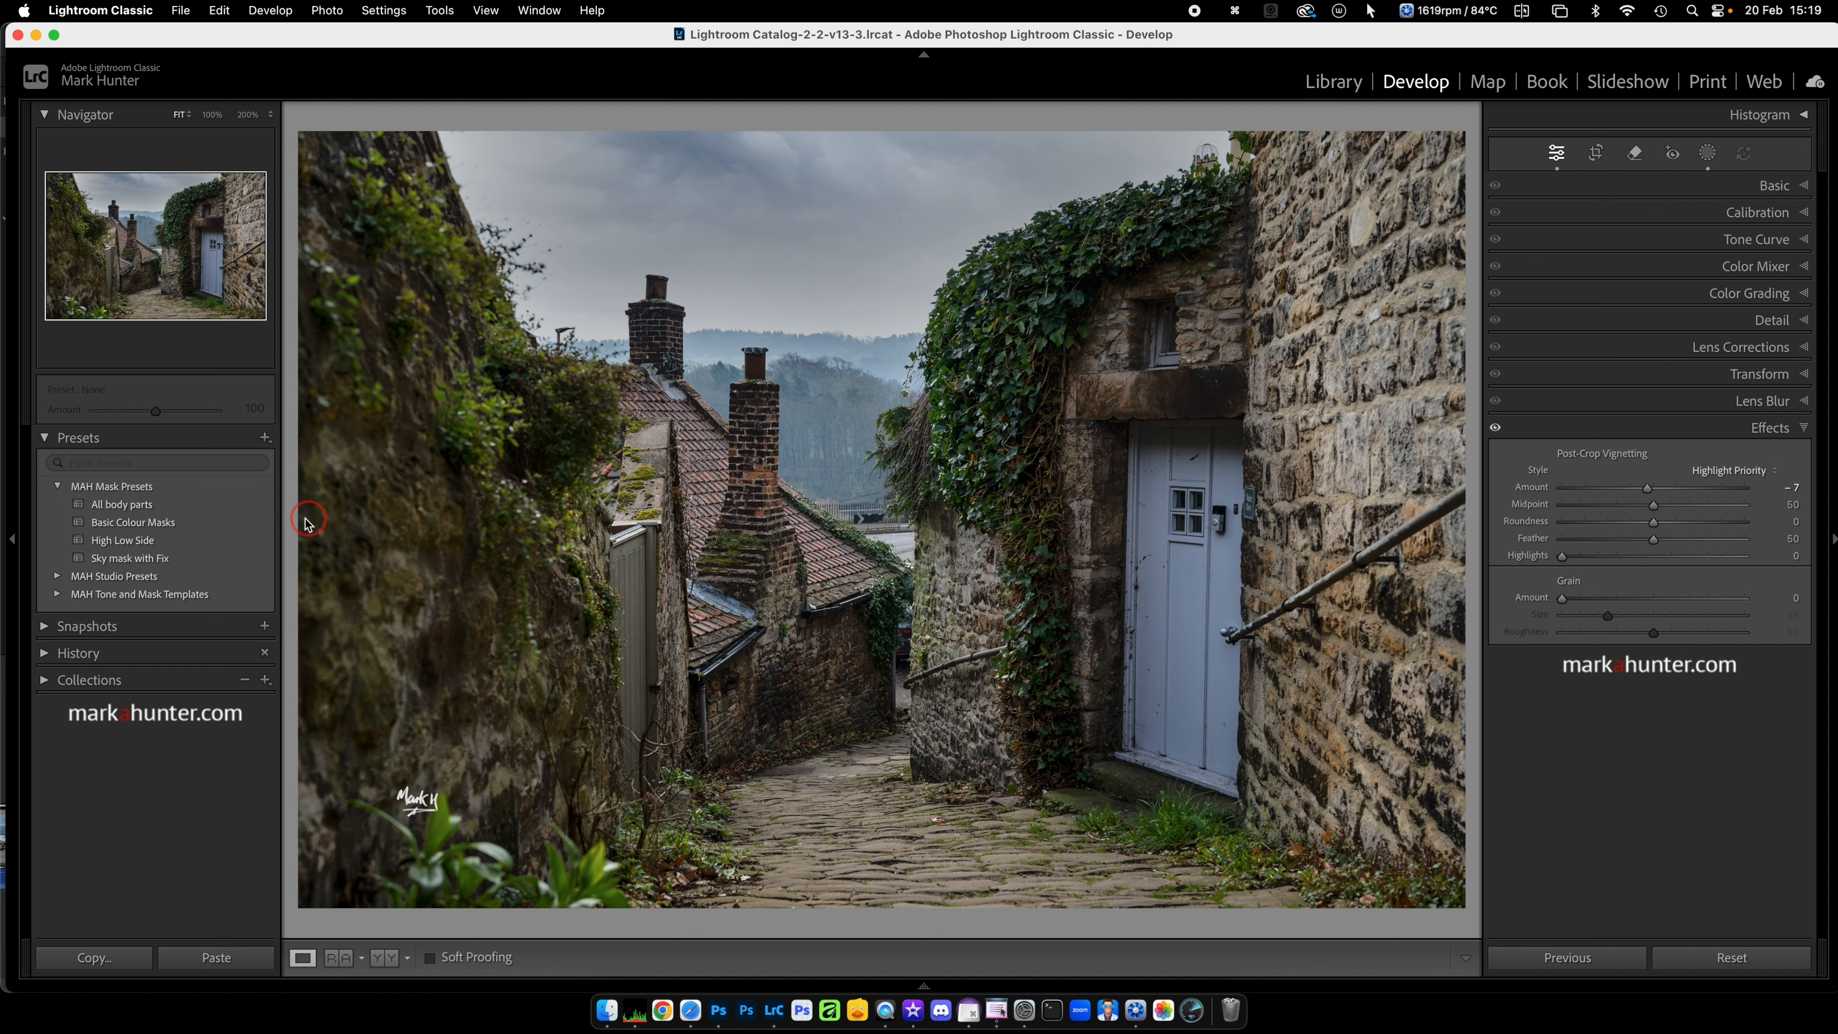
Step: Apply the imported "All body parts" preset to the lane photo and show the mask list
left_click(186, 548)
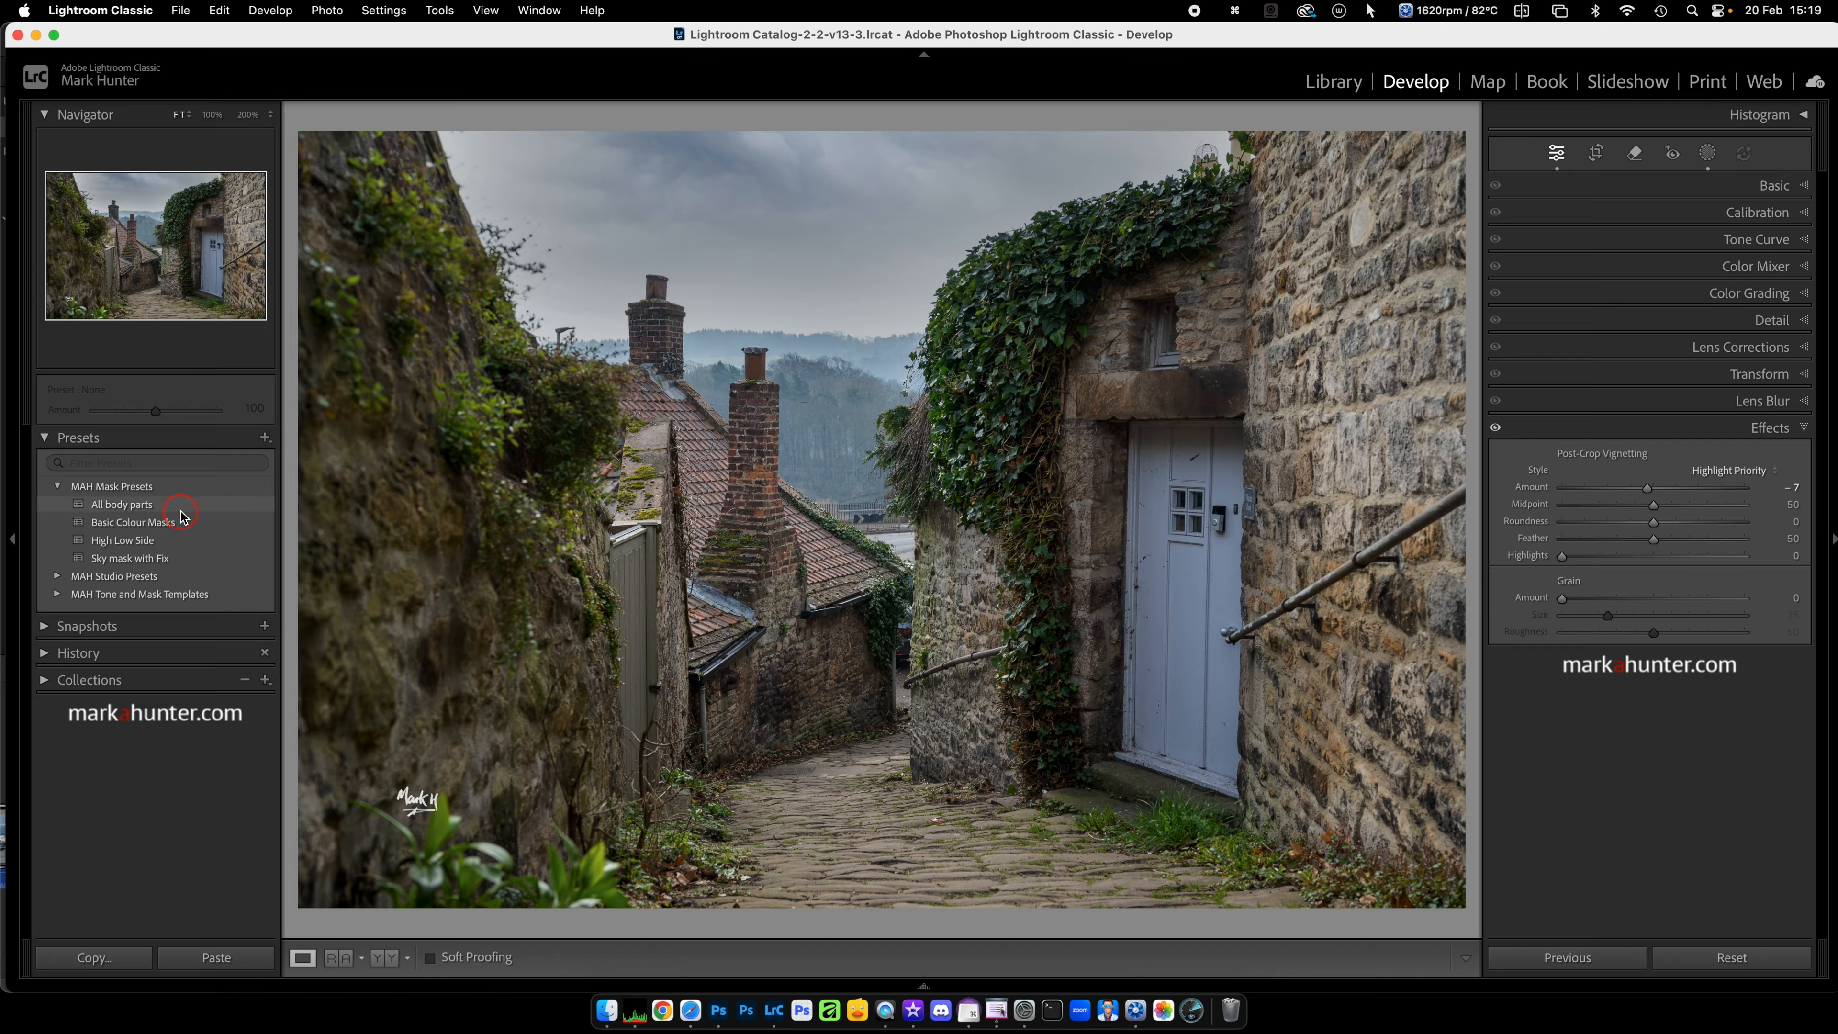
left_click(181, 504)
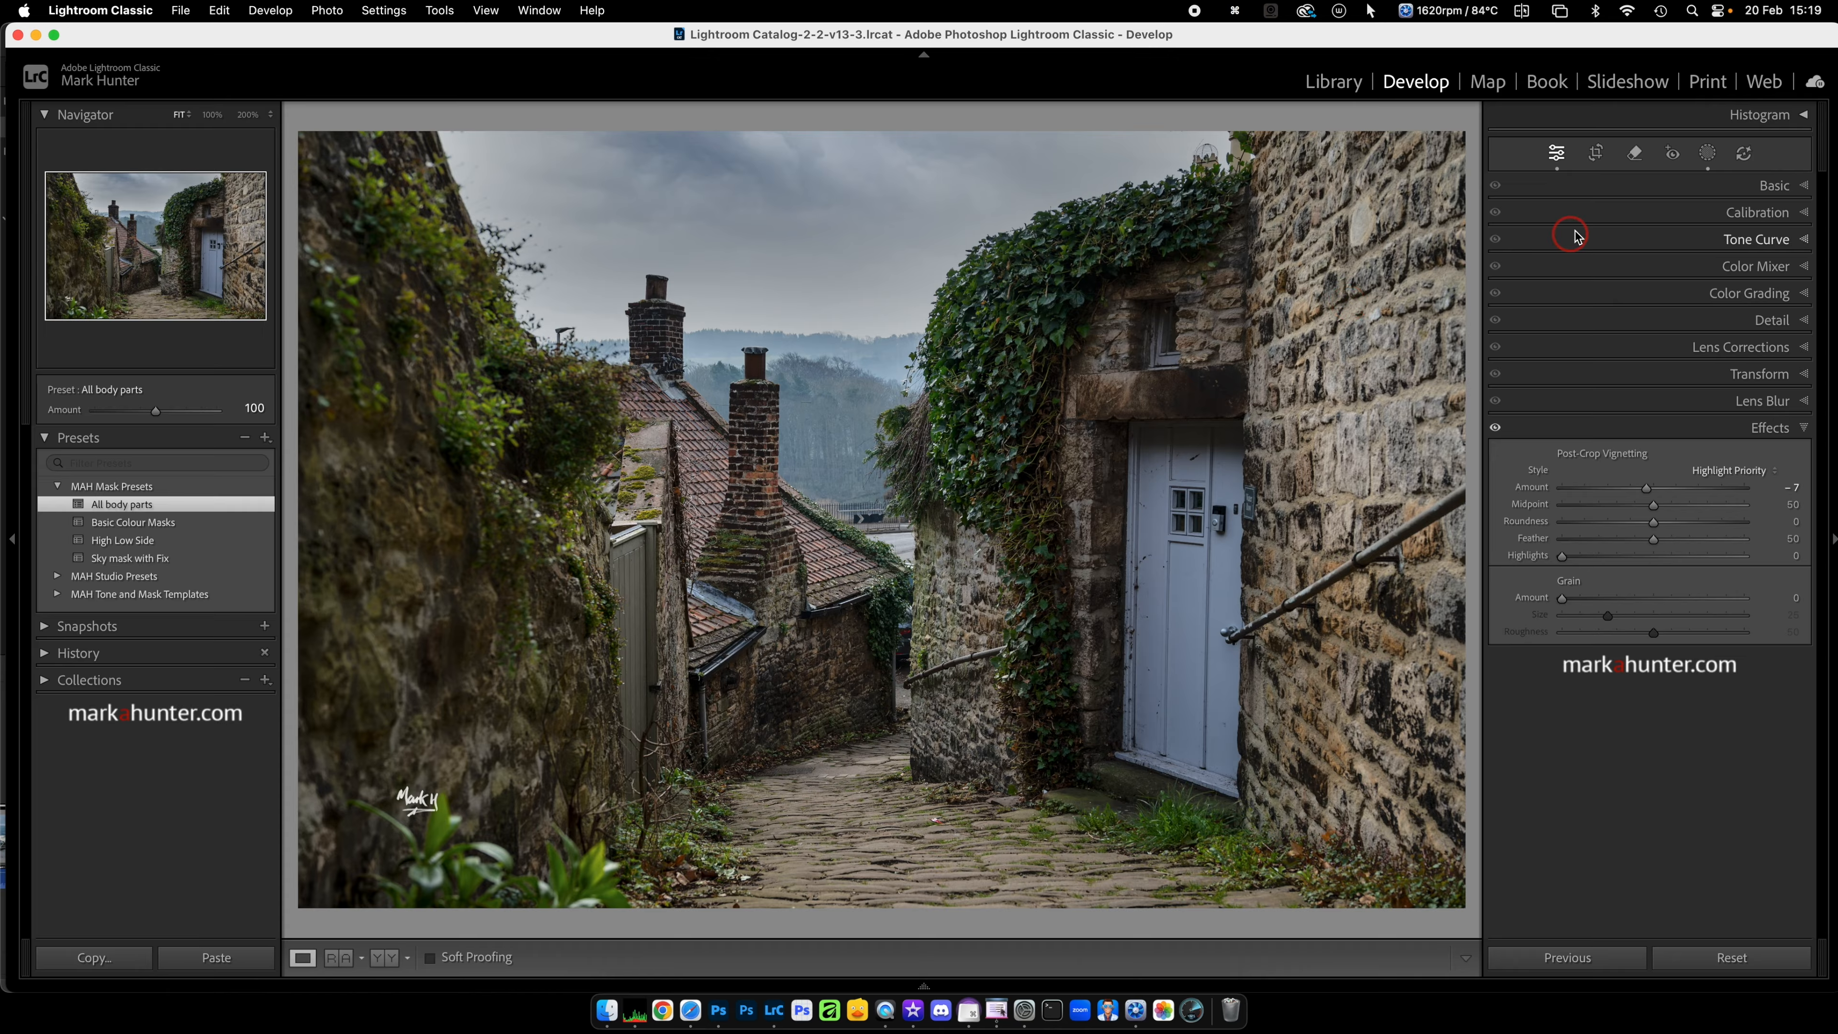
left_click(1708, 154)
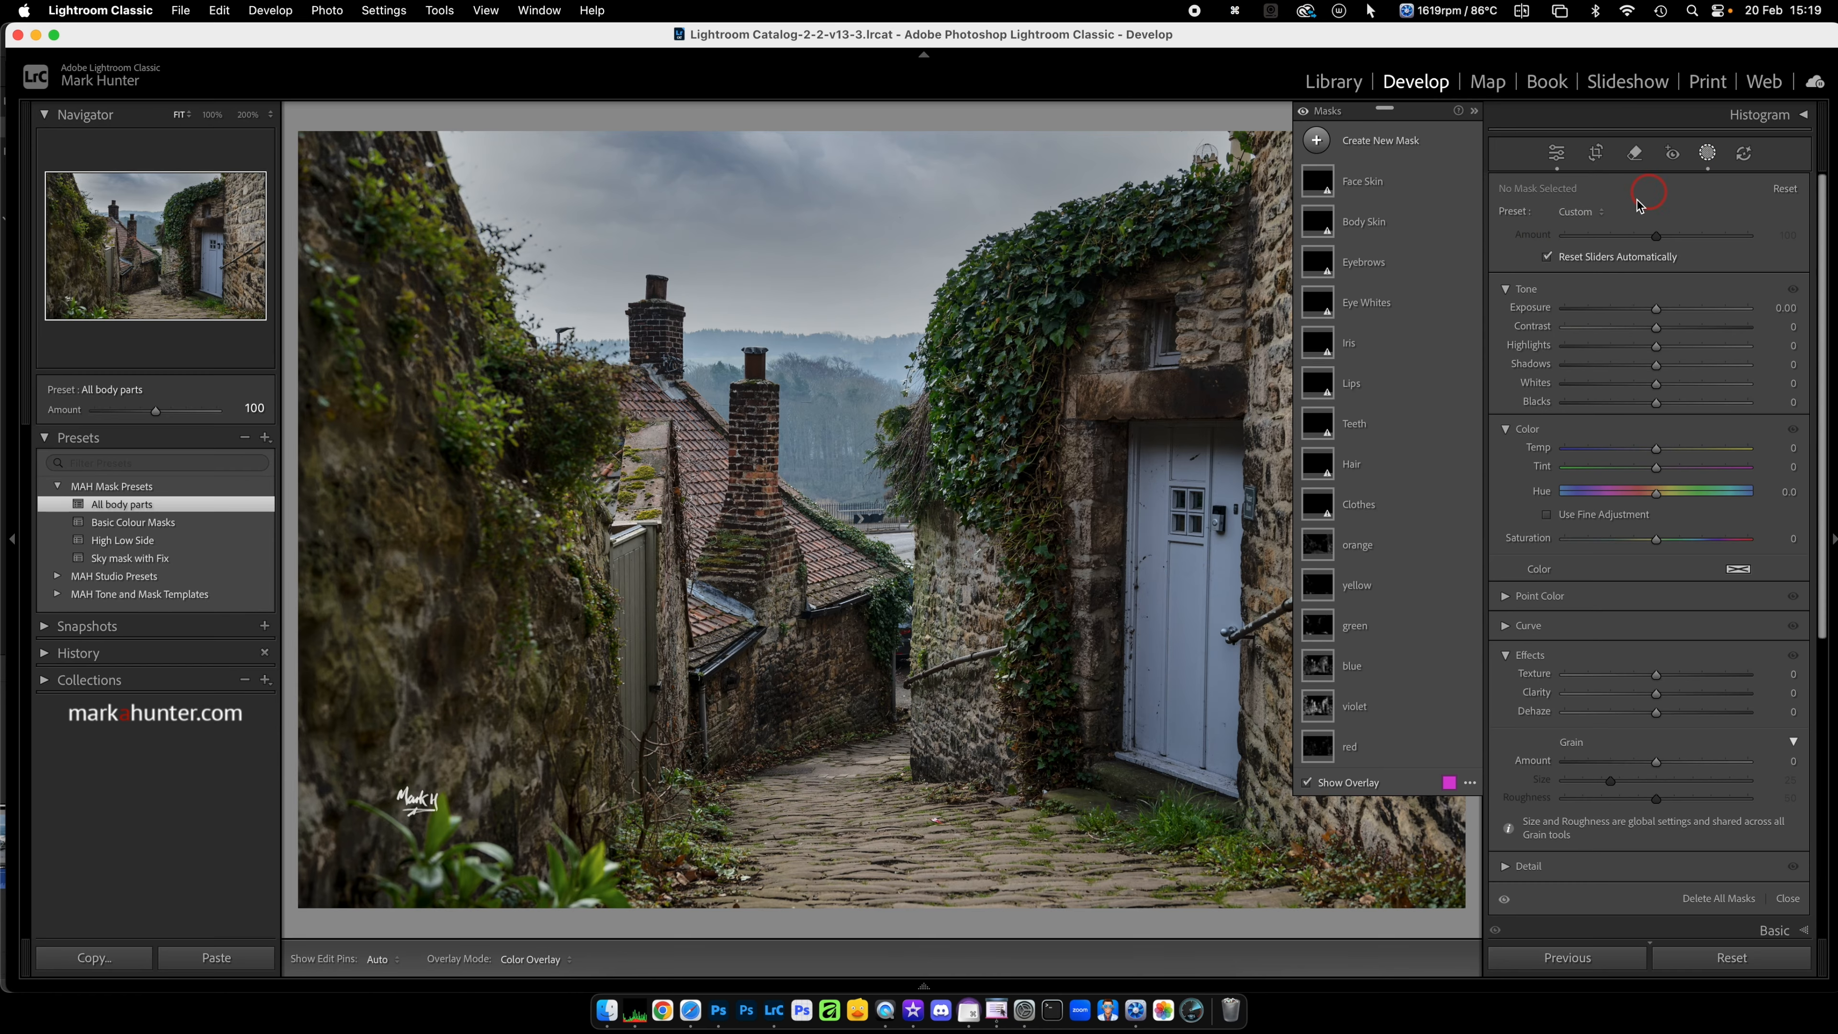